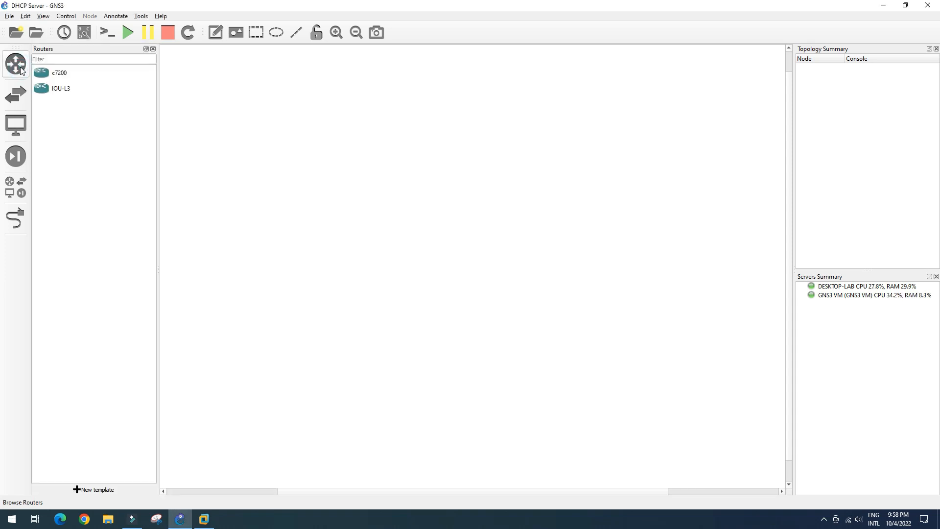
# Step: Place a Fortigate7.0.6 firewall from the security device templates on the canvas
pyautogui.click(23, 99)
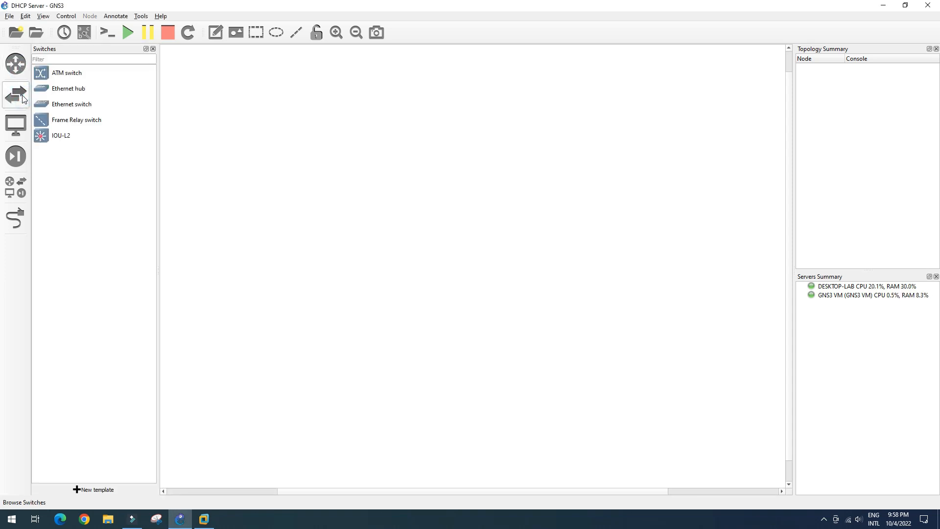
pyautogui.click(15, 125)
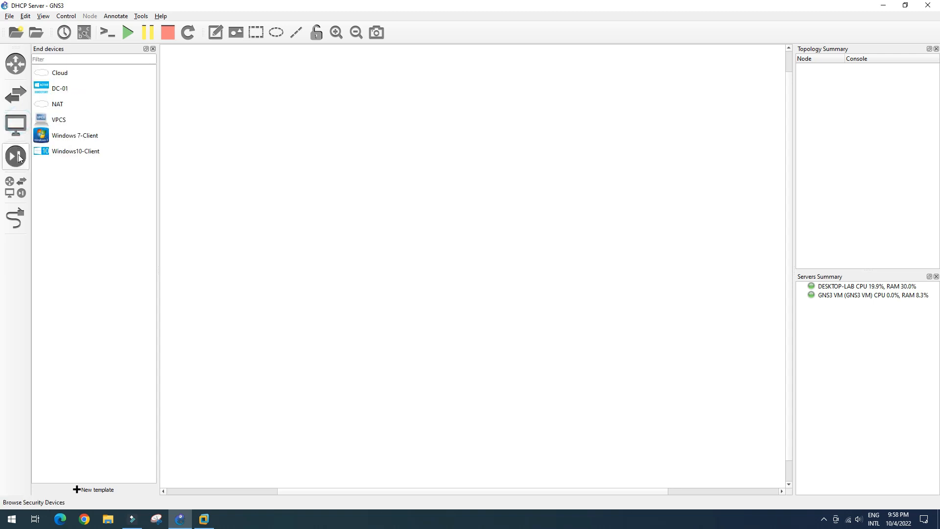
pyautogui.click(19, 158)
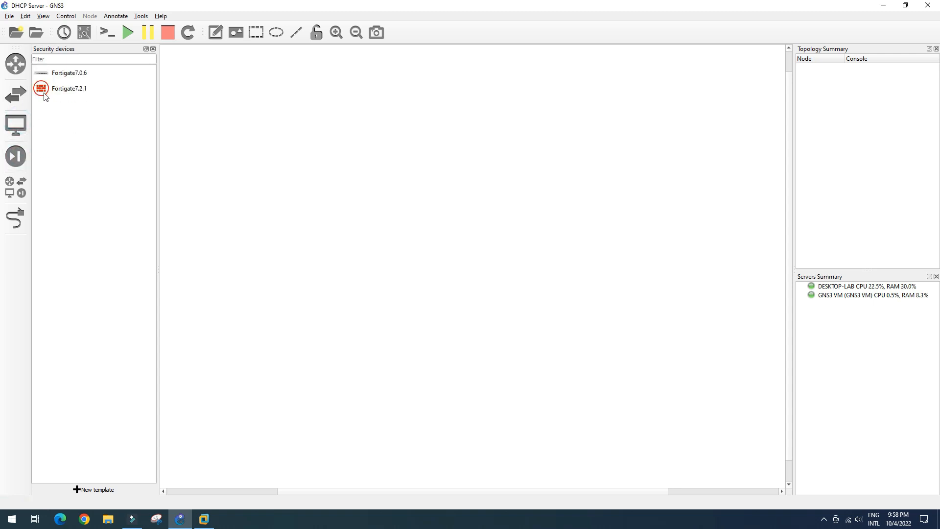
pyautogui.moveTo(55, 73); pyautogui.dragTo(424, 145)
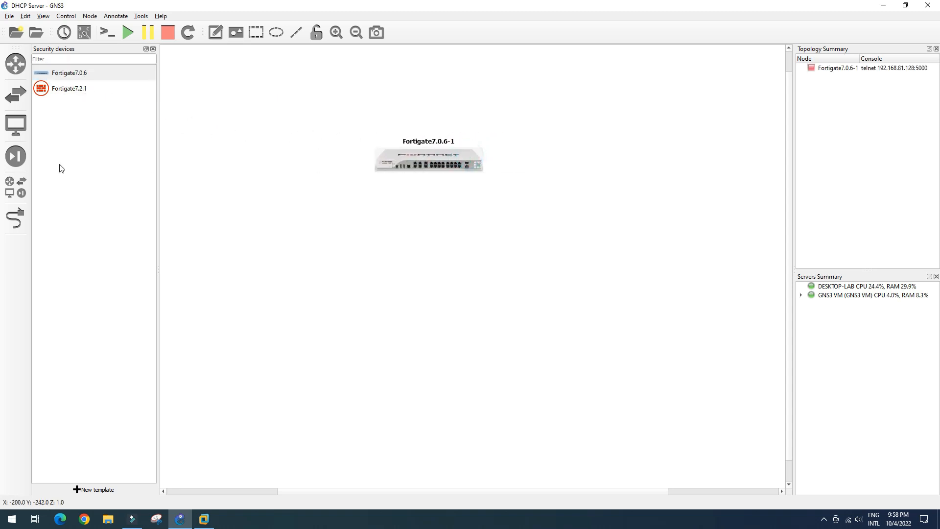
# Step: Add the DC-01 server at lower left and a Cloud node running on the GNS3 VM
pyautogui.click(14, 126)
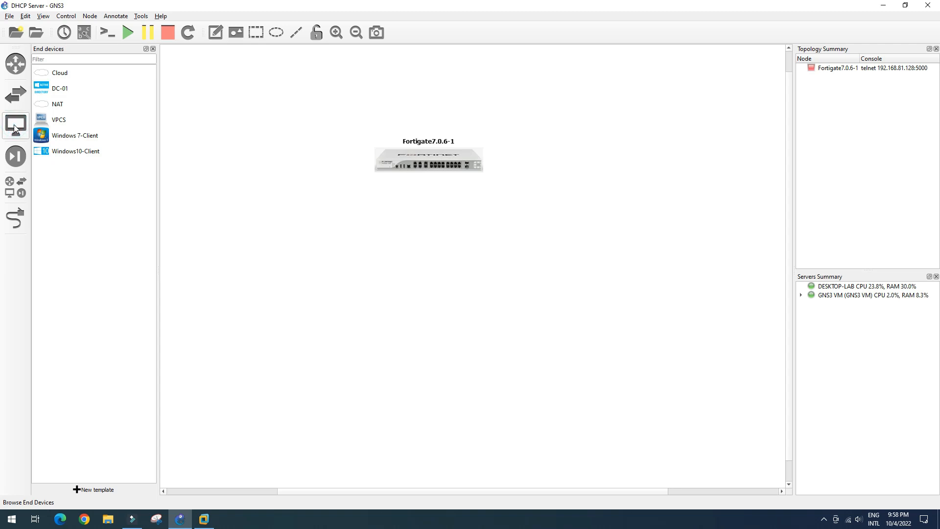
pyautogui.click(42, 89)
pyautogui.moveTo(43, 89); pyautogui.dragTo(237, 271)
pyautogui.moveTo(57, 75); pyautogui.dragTo(541, 113)
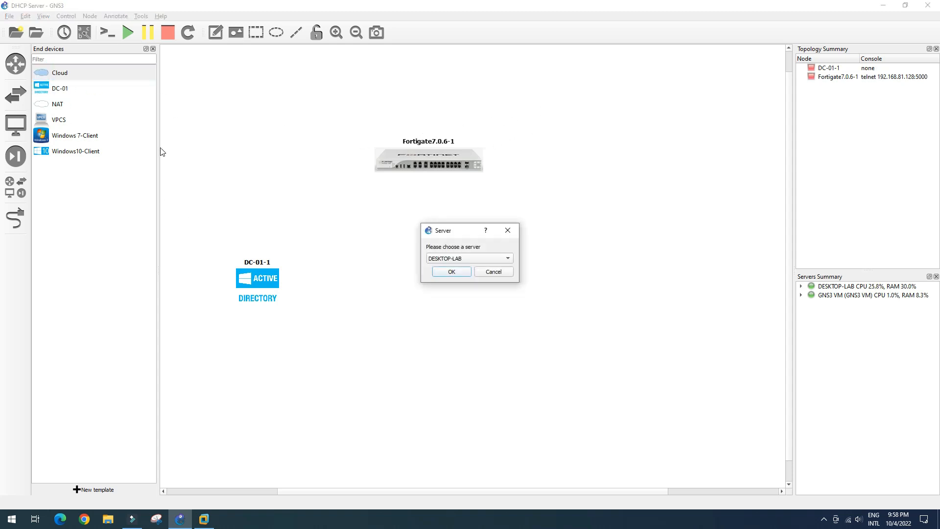
pyautogui.click(451, 258)
pyautogui.click(448, 268)
pyautogui.click(451, 271)
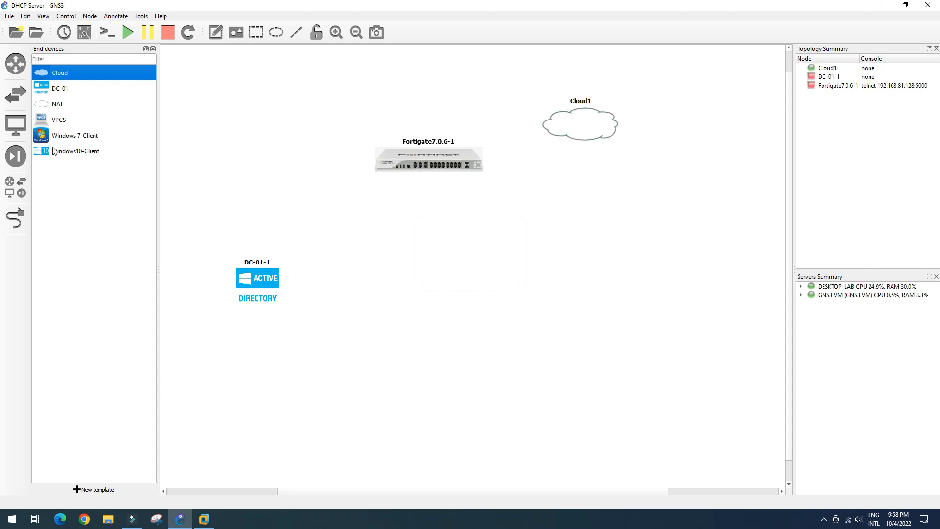
# Step: Add Windows10 and Windows7 clients and an IOU-L2 switch named IOU1
pyautogui.moveTo(54, 151); pyautogui.dragTo(368, 287)
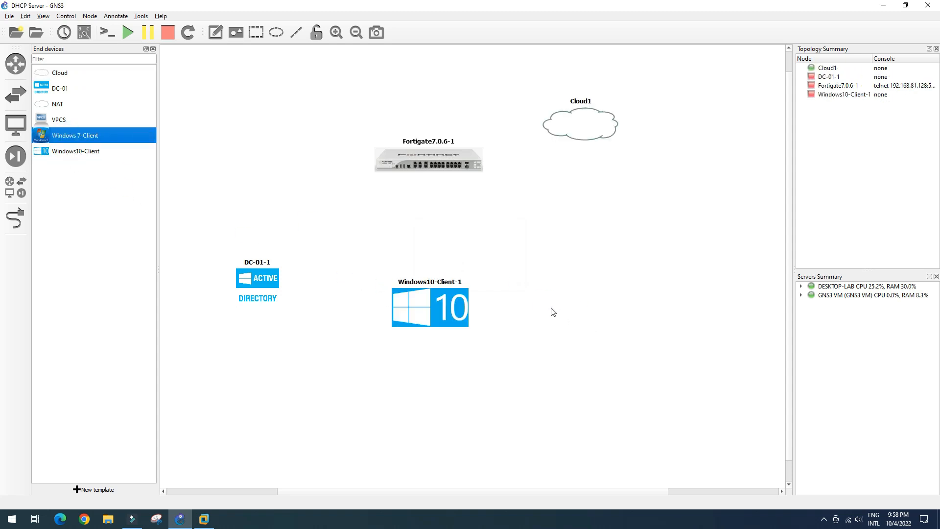
pyautogui.moveTo(554, 312); pyautogui.dragTo(554, 312)
pyautogui.click(15, 94)
pyautogui.moveTo(61, 135); pyautogui.dragTo(409, 242)
# Step: Cable Fortigate Port1 to Cloud1 eth2 and Fortigate Port2 to IOU1 e0/0
pyautogui.click(15, 218)
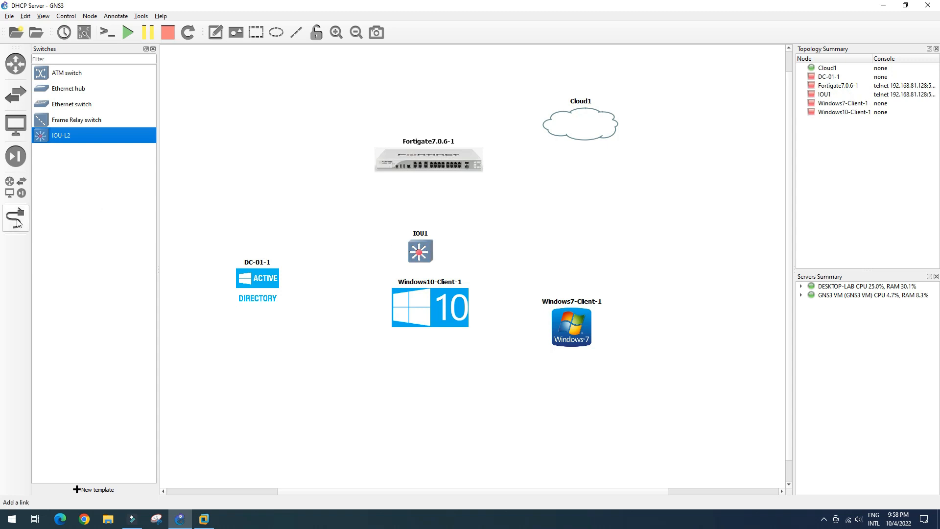
pyautogui.click(431, 154)
pyautogui.click(456, 159)
pyautogui.click(570, 128)
pyautogui.click(587, 145)
pyautogui.click(431, 166)
pyautogui.click(453, 182)
pyautogui.click(421, 244)
pyautogui.click(432, 250)
# Step: Connect DC-01-1's e0 to IOU1's e0/1
pyautogui.click(413, 255)
pyautogui.click(426, 273)
pyautogui.click(251, 277)
pyautogui.click(273, 283)
pyautogui.click(15, 218)
# Step: Move the client nodes lower and add a second switch IOU2 below IOU1
pyautogui.moveTo(431, 302); pyautogui.dragTo(372, 388)
pyautogui.moveTo(572, 326); pyautogui.dragTo(575, 401)
pyautogui.moveTo(61, 136); pyautogui.dragTo(470, 327)
# Step: Link IOU1 e0/2 to IOU2 e0/0, Windows10 to IOU2 e0/1, and IOU2 e0/2 to Windows7
pyautogui.click(16, 218)
pyautogui.click(426, 254)
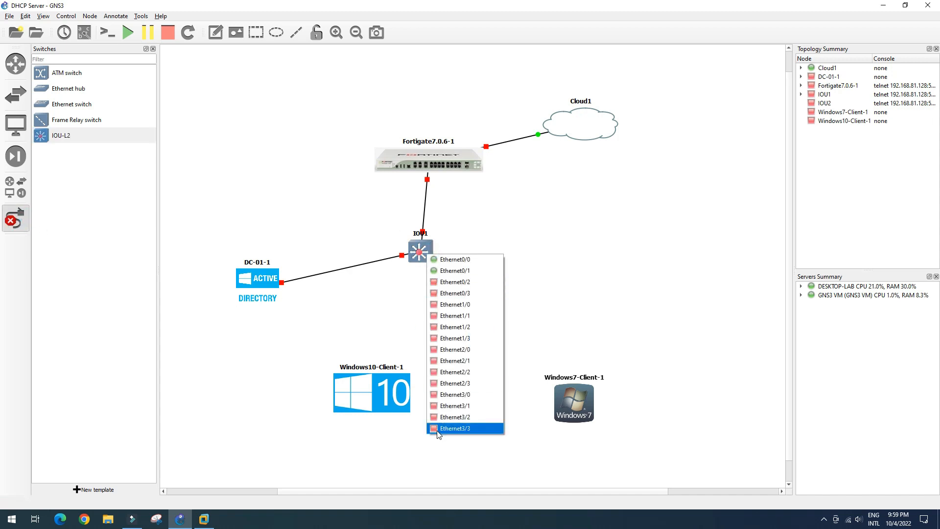
pyautogui.click(455, 281)
pyautogui.click(474, 343)
pyautogui.click(505, 349)
pyautogui.click(397, 394)
pyautogui.click(399, 394)
pyautogui.click(484, 343)
pyautogui.click(508, 372)
pyautogui.click(578, 401)
pyautogui.click(586, 407)
pyautogui.click(14, 220)
# Step: Rearrange all nodes into a tidy layout and show interface names on the links
pyautogui.moveTo(259, 275); pyautogui.dragTo(259, 253)
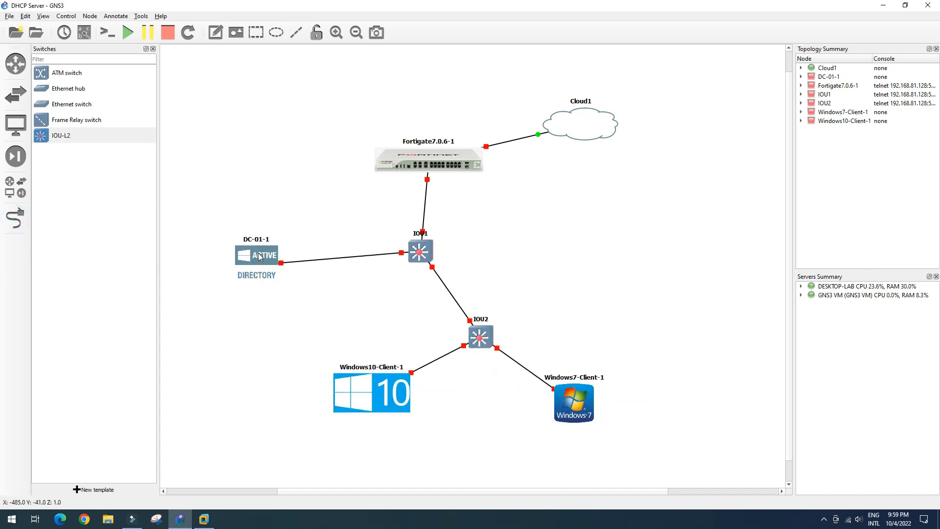
pyautogui.click(153, 49)
pyautogui.moveTo(350, 152); pyautogui.dragTo(280, 130)
pyautogui.moveTo(519, 119); pyautogui.dragTo(423, 72)
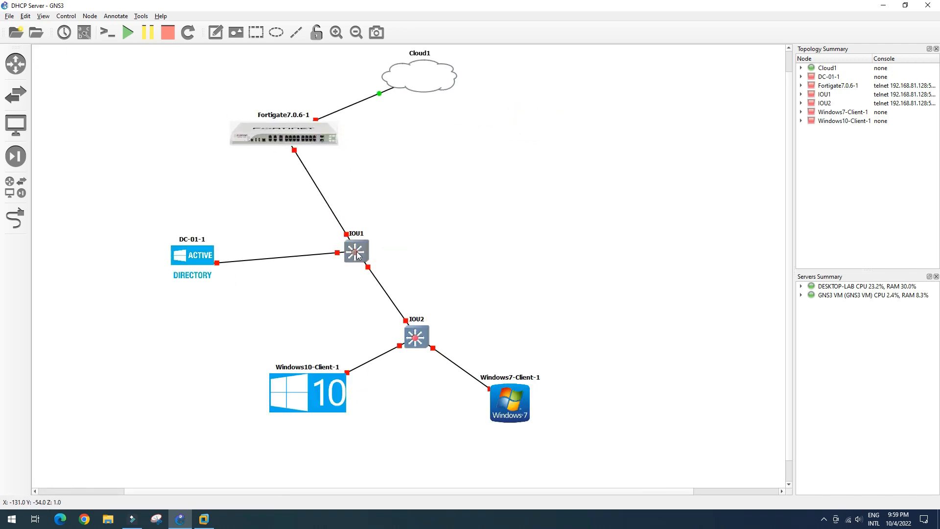
pyautogui.moveTo(357, 254); pyautogui.dragTo(285, 260)
pyautogui.moveTo(189, 260); pyautogui.dragTo(123, 253)
pyautogui.moveTo(417, 340); pyautogui.dragTo(381, 328)
pyautogui.moveTo(317, 395); pyautogui.dragTo(223, 402)
pyautogui.moveTo(510, 404); pyautogui.dragTo(477, 413)
pyautogui.moveTo(382, 328); pyautogui.dragTo(375, 324)
pyautogui.moveTo(477, 413); pyautogui.dragTo(462, 402)
pyautogui.moveTo(226, 403); pyautogui.dragTo(233, 405)
pyautogui.click(335, 415)
pyautogui.click(84, 38)
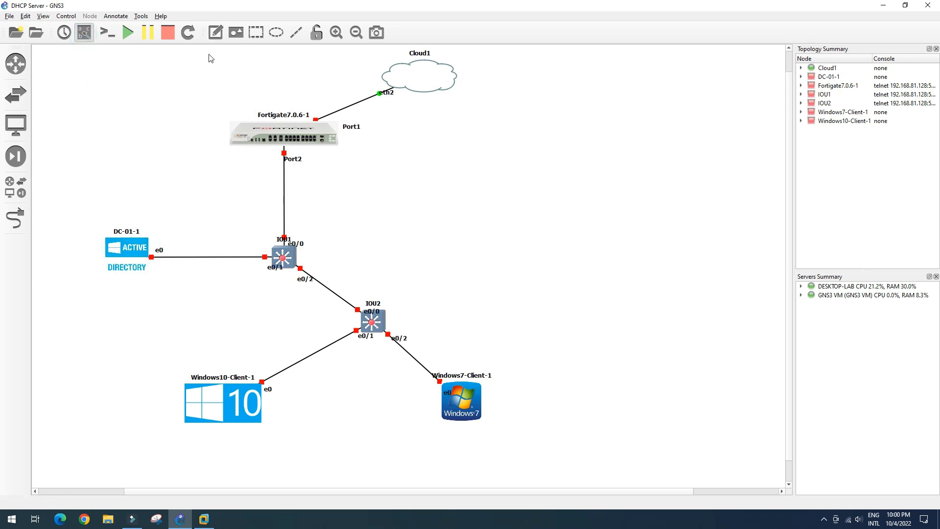
# Step: Add a 'DHCP Server' note below DC-01-1
pyautogui.click(215, 32)
pyautogui.click(110, 284)
pyautogui.write('DHCP Server')
pyautogui.click(117, 304)
pyautogui.moveTo(130, 291); pyautogui.dragTo(131, 283)
pyautogui.click(141, 307)
# Step: Rename IOU1 to Core-SW and give it the Classic route_switch_processor symbol
pyautogui.doubleClick(286, 239)
pyautogui.write('Core-SW')
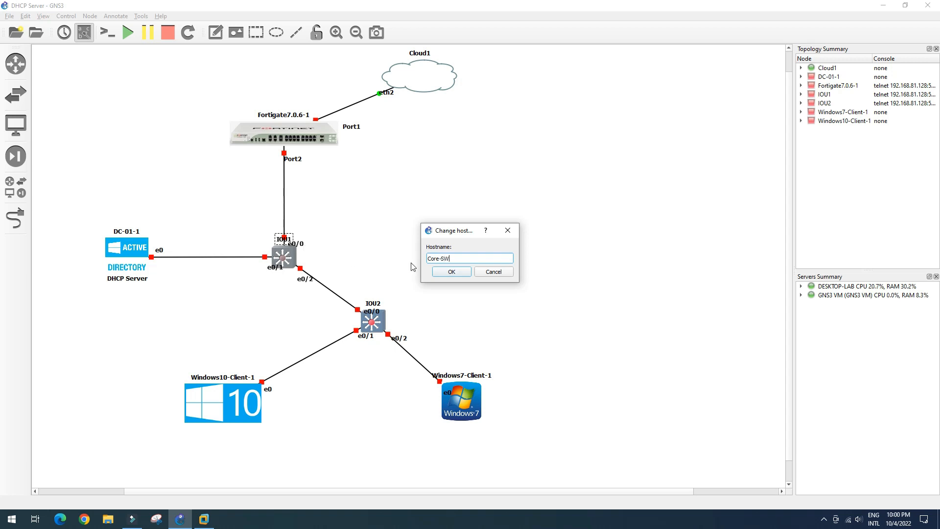
pyautogui.press('Return')
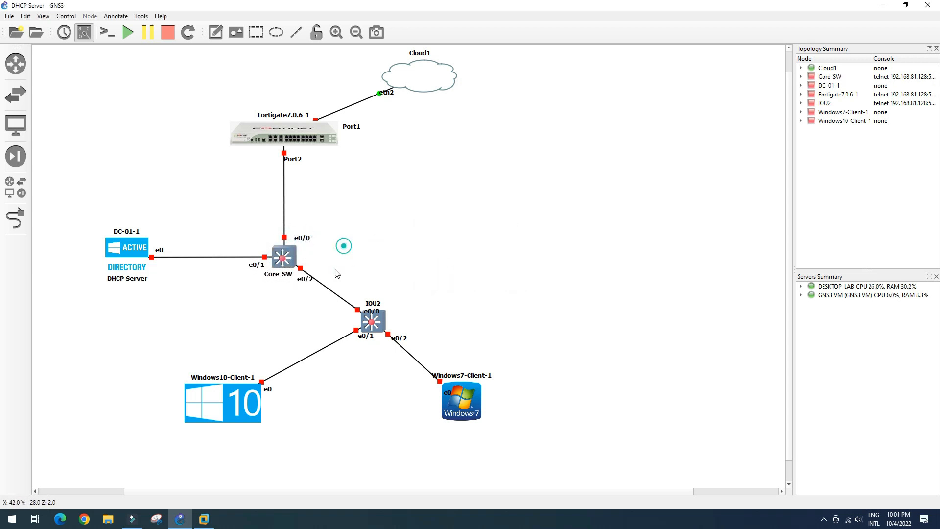
pyautogui.rightClick(289, 259)
pyautogui.click(317, 366)
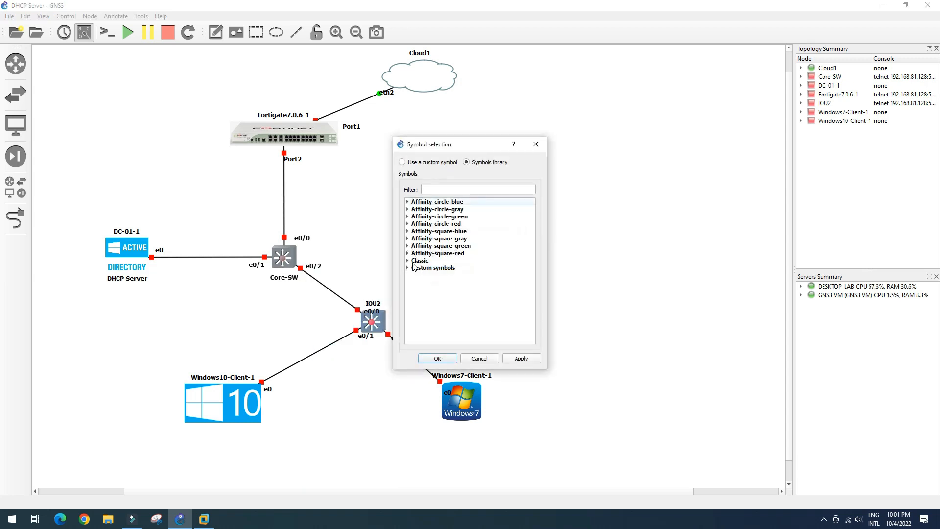
pyautogui.click(408, 261)
pyautogui.scroll(-10, 441, 275)
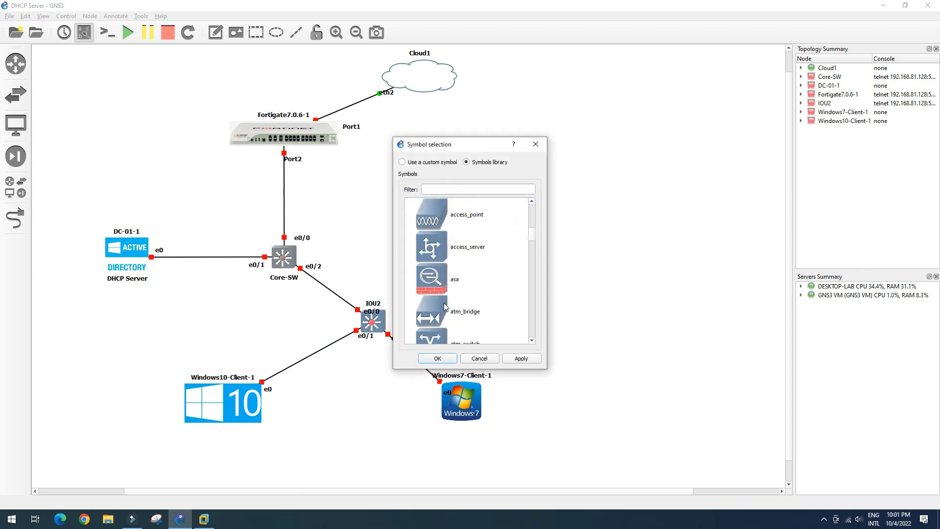
pyautogui.click(470, 247)
pyautogui.scroll(-3, 463, 303)
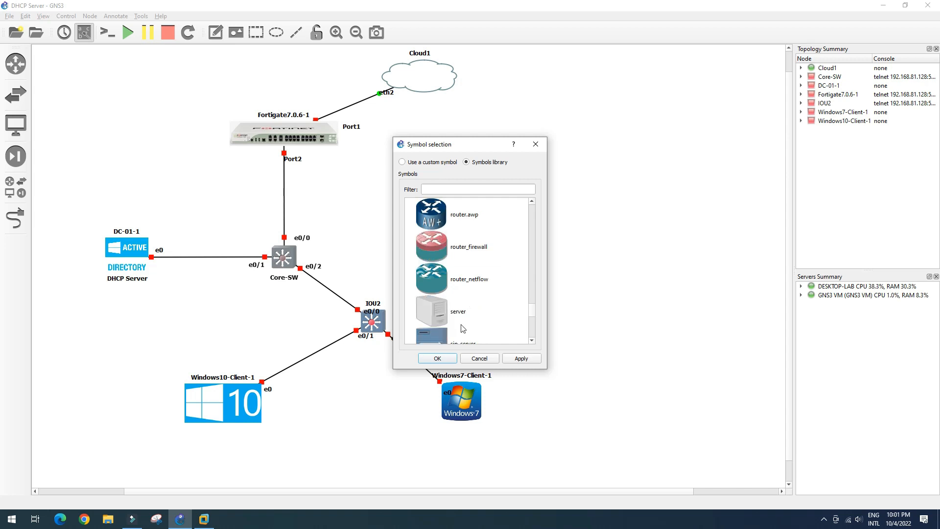
pyautogui.click(438, 358)
# Step: Move DC-01-1 down slightly and rename IOU2 to SW01
pyautogui.moveTo(128, 250); pyautogui.dragTo(135, 282)
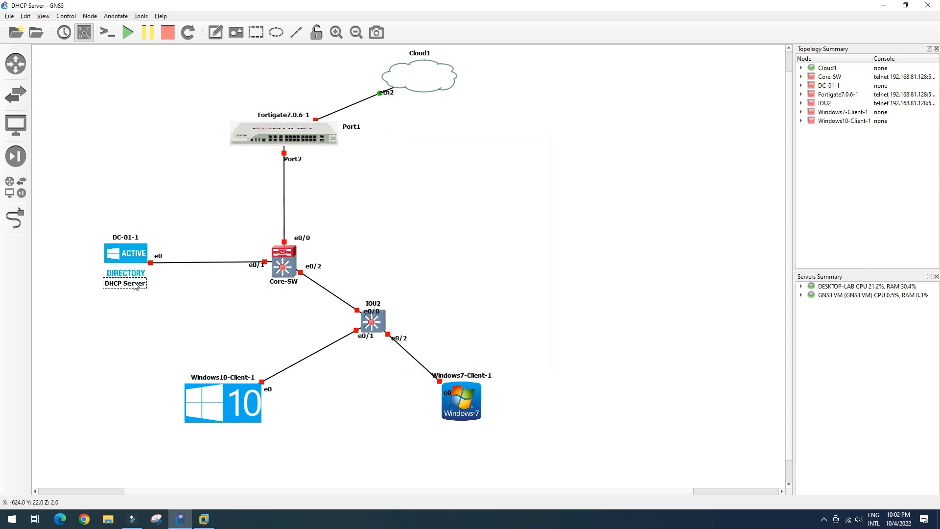
pyautogui.doubleClick(380, 302)
pyautogui.write('SW')
pyautogui.click(451, 273)
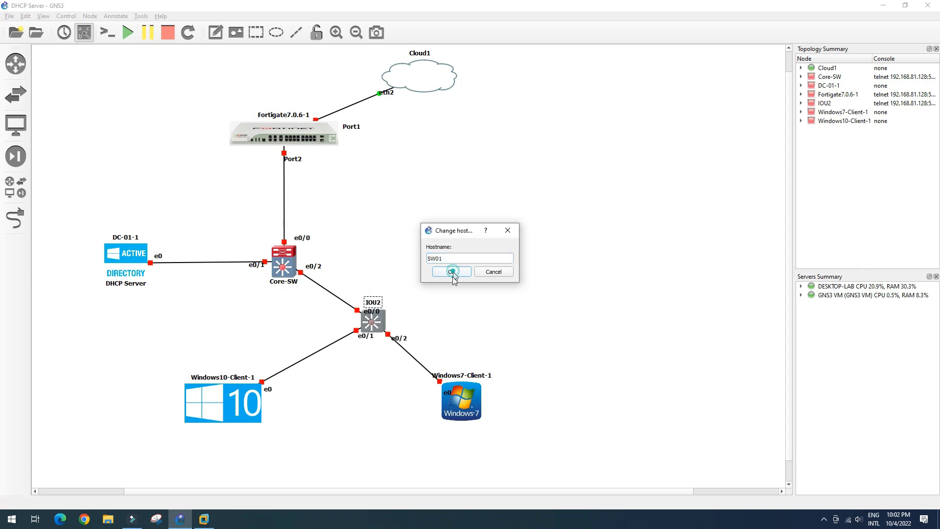
# Step: Reposition the SW01 port labels, Windows7-Client-1 label, and Fortigate Port1/Port2 labels
pyautogui.moveTo(368, 336); pyautogui.dragTo(343, 313)
pyautogui.moveTo(399, 338); pyautogui.dragTo(401, 333)
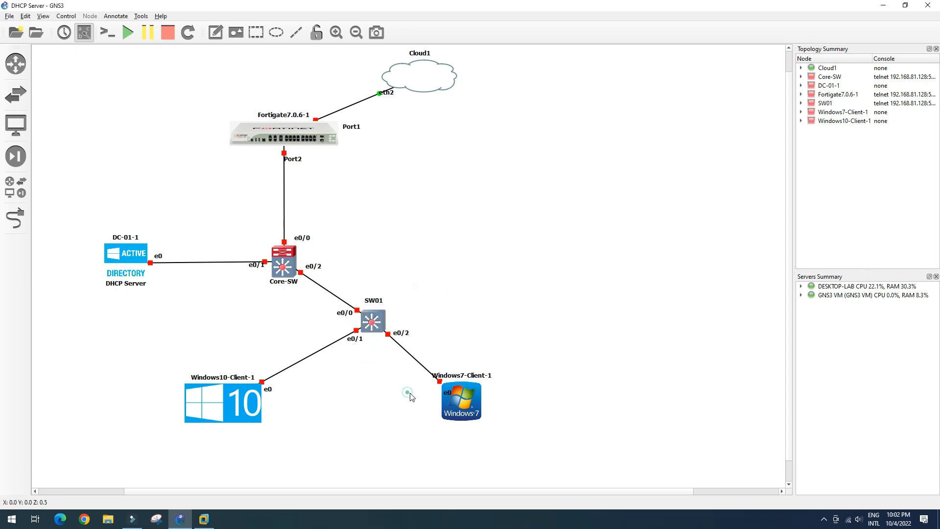
pyautogui.moveTo(462, 375); pyautogui.dragTo(468, 372)
pyautogui.click(369, 410)
pyautogui.moveTo(293, 159); pyautogui.dragTo(299, 156)
pyautogui.moveTo(351, 126); pyautogui.dragTo(343, 120)
# Step: Rename Cloud1 to Internet
pyautogui.doubleClick(427, 53)
pyautogui.write('Intern')
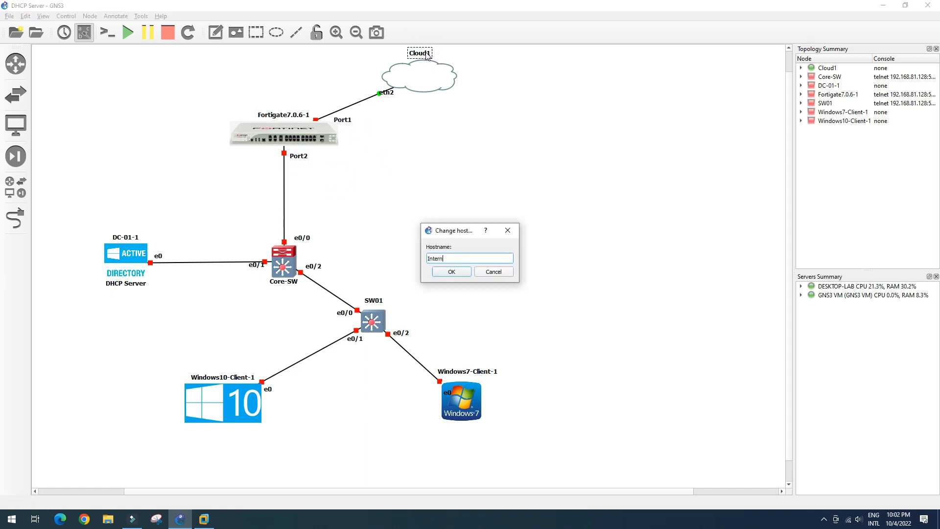
pyautogui.write('et')
pyautogui.press('Return')
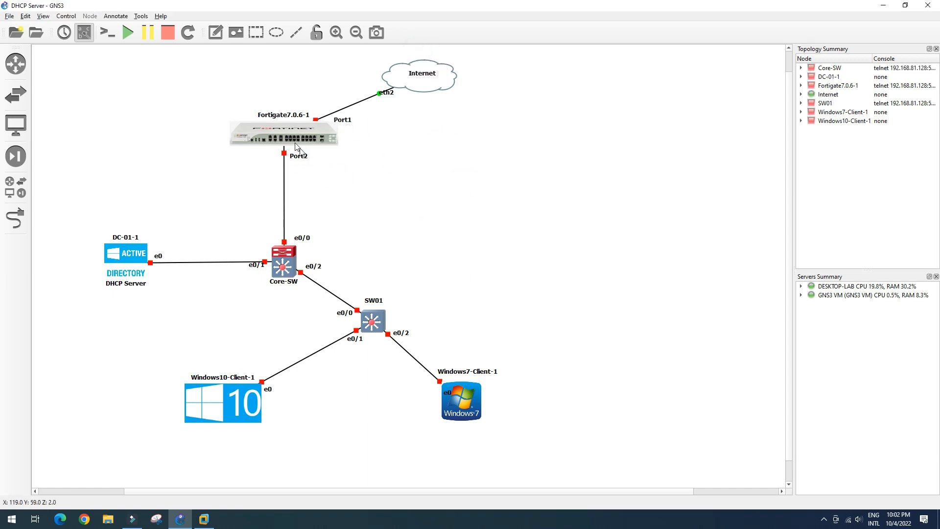
# Step: Add a note beside the Fortigate link listing gateways 192.168.10.1/24, 192.168.20.1/24 and 192.168.7.1/24
pyautogui.click(215, 33)
pyautogui.click(308, 187)
pyautogui.write('vlan10: 192.168.10.1/24')
pyautogui.press('Return')
pyautogui.write('vlan20: 192.168.20.')
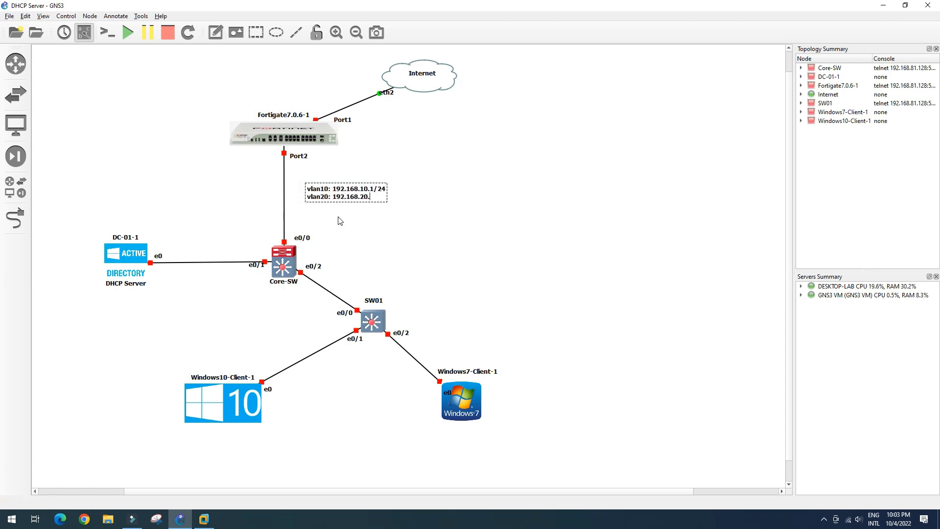
pyautogui.write('1/24')
pyautogui.press('Return')
pyautogui.write('vlan')
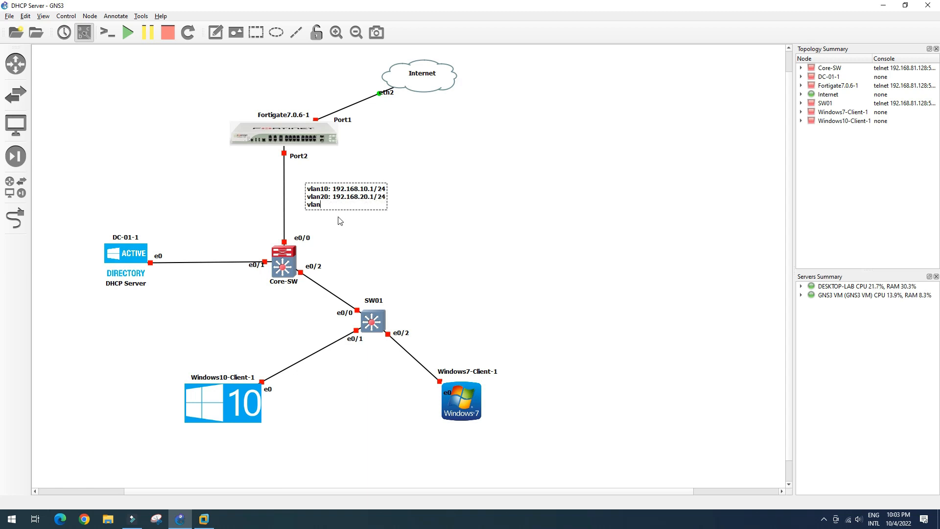
pyautogui.write('7: 192.168.7.1/24')
pyautogui.moveTo(363, 203); pyautogui.dragTo(346, 197)
pyautogui.click(392, 229)
# Step: Tag hosts with notes: vlan10 under Windows10, vlan20 under Windows7, vlan7 on DC-01-1's cable
pyautogui.click(216, 32)
pyautogui.click(211, 439)
pyautogui.write('vlan10')
pyautogui.click(247, 453)
pyautogui.click(216, 32)
pyautogui.click(458, 430)
pyautogui.write('vlan20')
pyautogui.click(427, 446)
pyautogui.click(215, 32)
pyautogui.click(175, 255)
pyautogui.write('vlan')
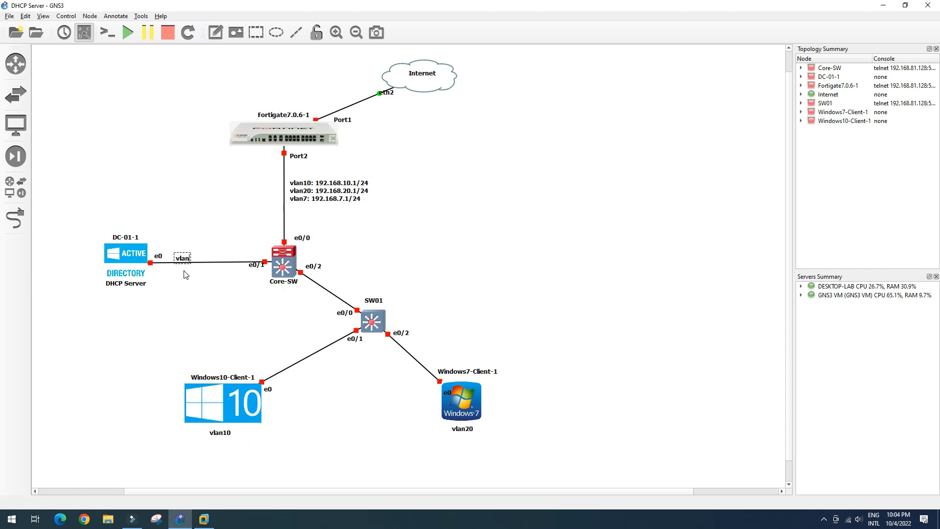
pyautogui.write('7')
pyautogui.click(185, 276)
pyautogui.click(327, 192)
pyautogui.click(420, 237)
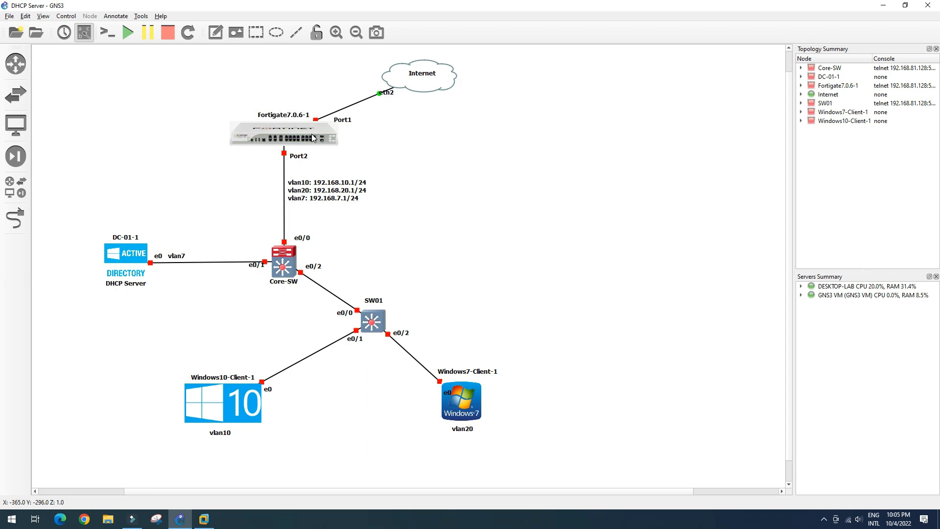
pyautogui.moveTo(314, 138)
# Step: Start the Fortigate firewall node
pyautogui.rightClick(292, 133)
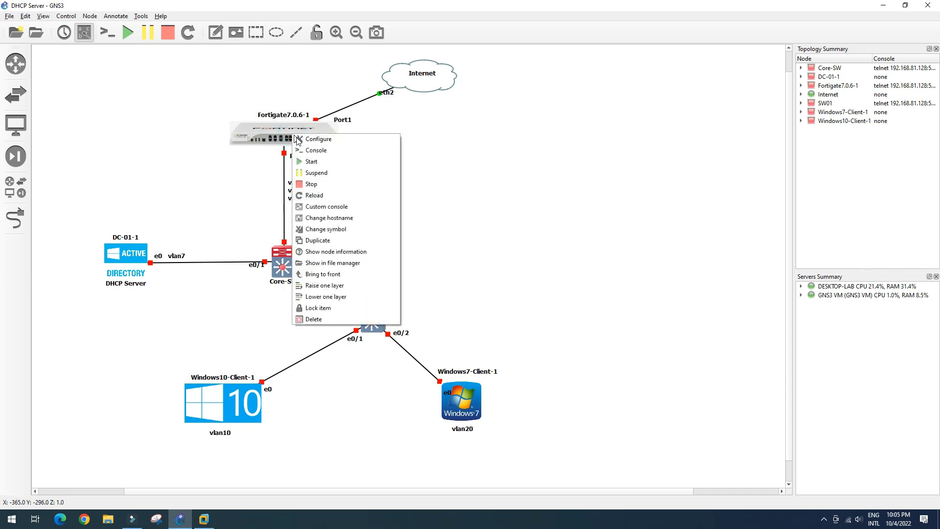
pyautogui.click(323, 164)
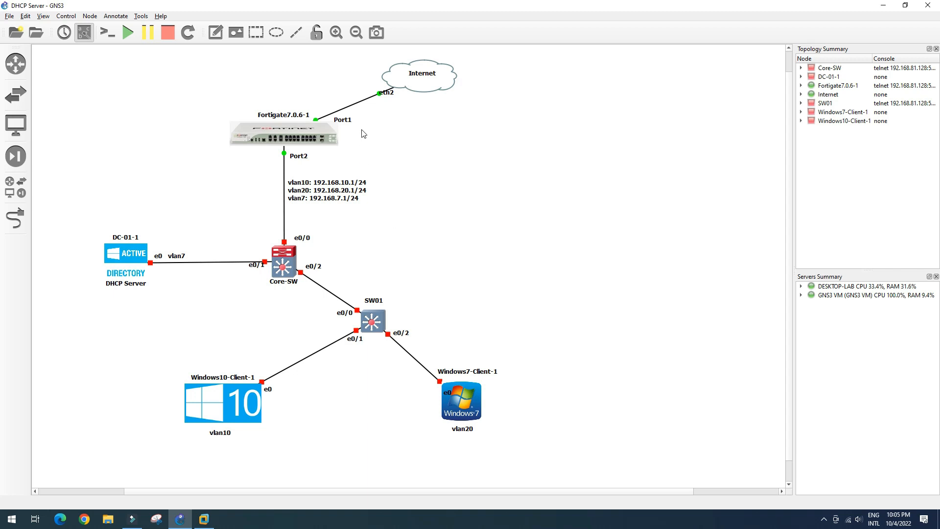
pyautogui.moveTo(346, 122); pyautogui.dragTo(346, 120)
# Step: Add a 'WAN' note above the Fortigate Port1 cable
pyautogui.click(215, 33)
pyautogui.click(319, 101)
pyautogui.click(331, 116)
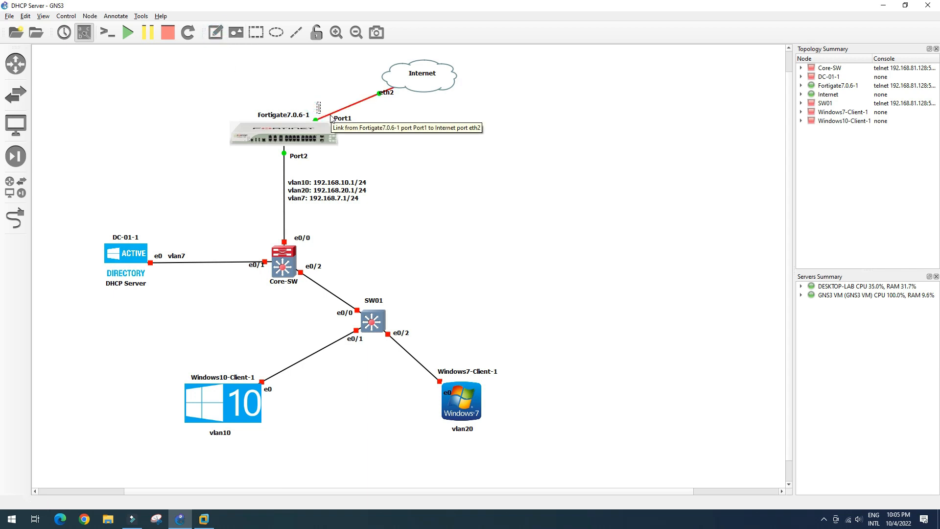
pyautogui.write('WAN')
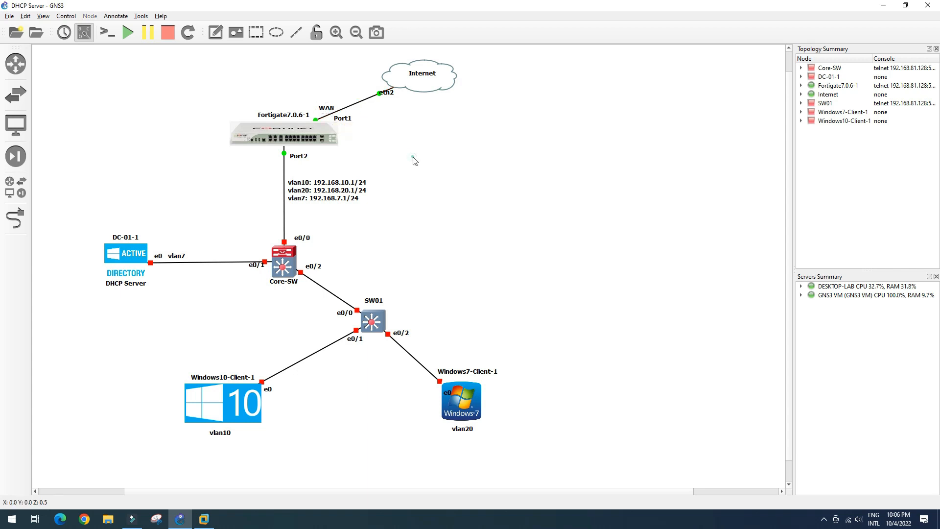
pyautogui.click(387, 153)
# Step: Open the Fortigate console in Solar-PuTTY and move it aside from the topology
pyautogui.rightClick(307, 137)
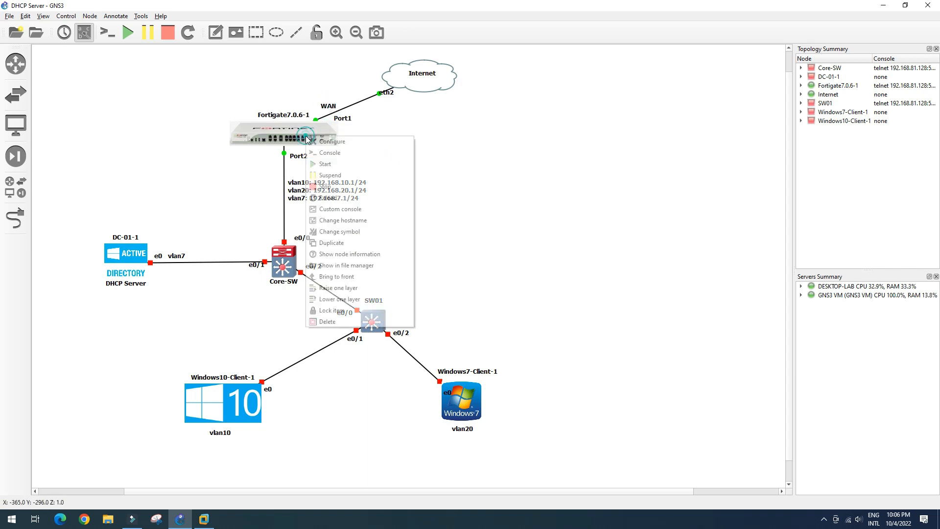
pyautogui.click(331, 154)
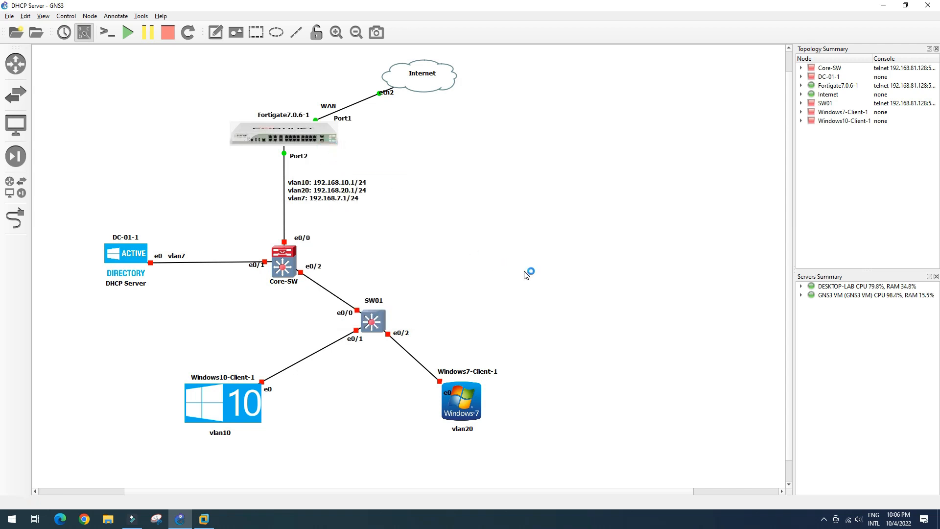
pyautogui.click(472, 98)
pyautogui.moveTo(480, 105); pyautogui.dragTo(604, 116)
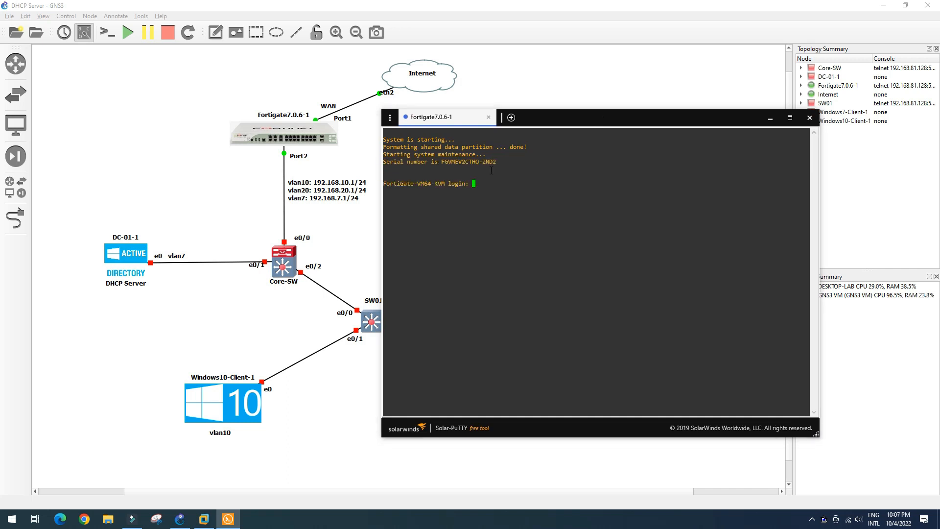
# Step: Log in to the FortiGate as admin with the empty default password
pyautogui.write('admin')
pyautogui.press('Return')
pyautogui.press('Return')
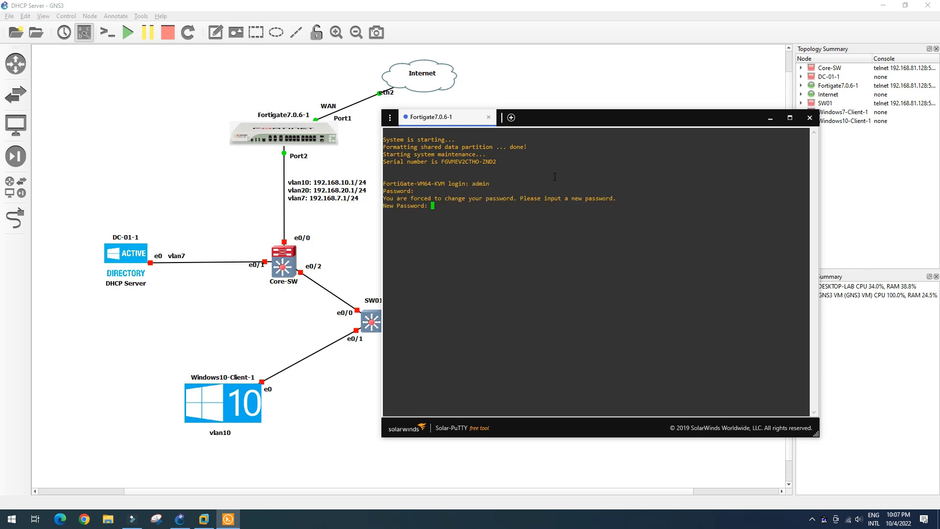
pyautogui.press('Return')
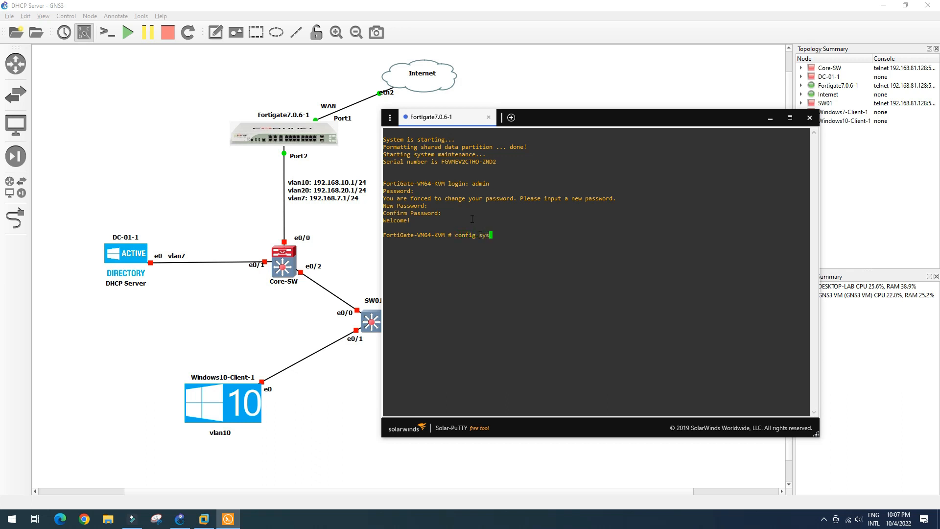
# Step: Configure FortiGate port1 as static with IP address 192.168.1.2/24
pyautogui.write('inter')
pyautogui.press('Return')
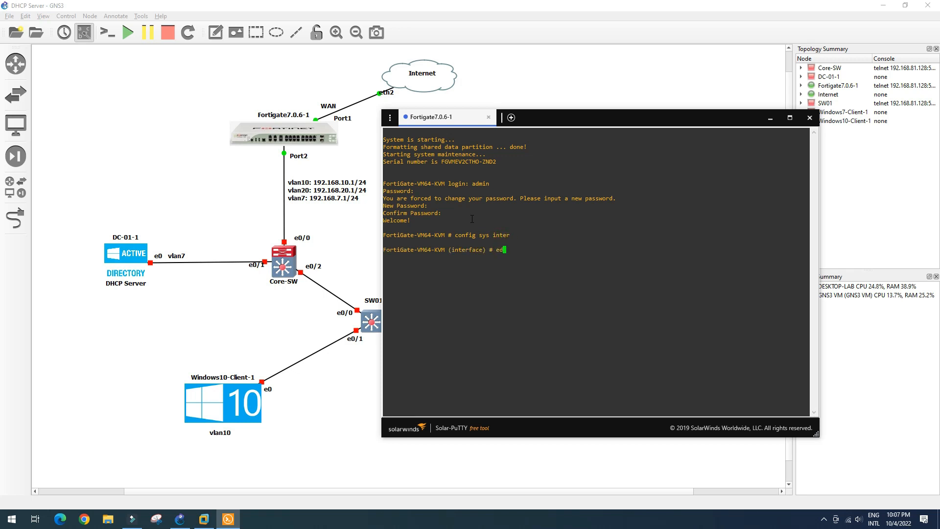
pyautogui.write('edit port1')
pyautogui.press('Return')
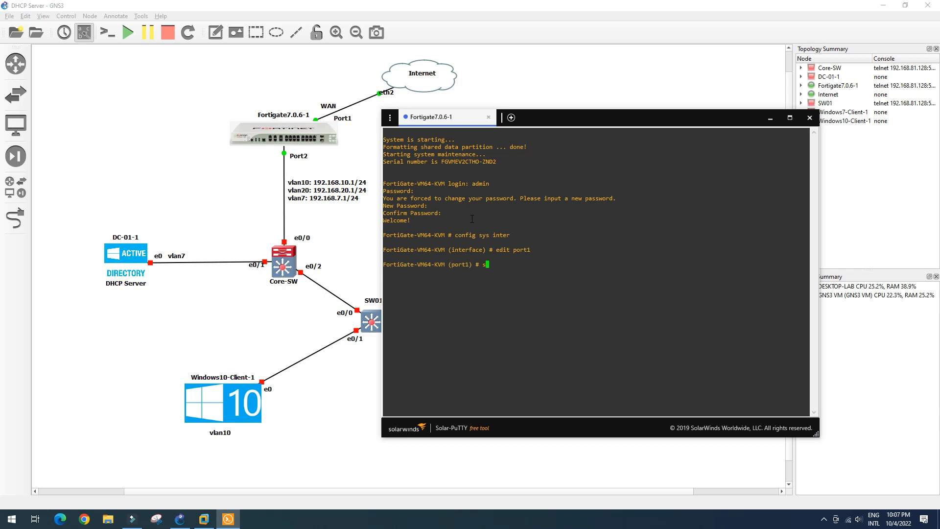
pyautogui.write('set mode static')
pyautogui.press('Return')
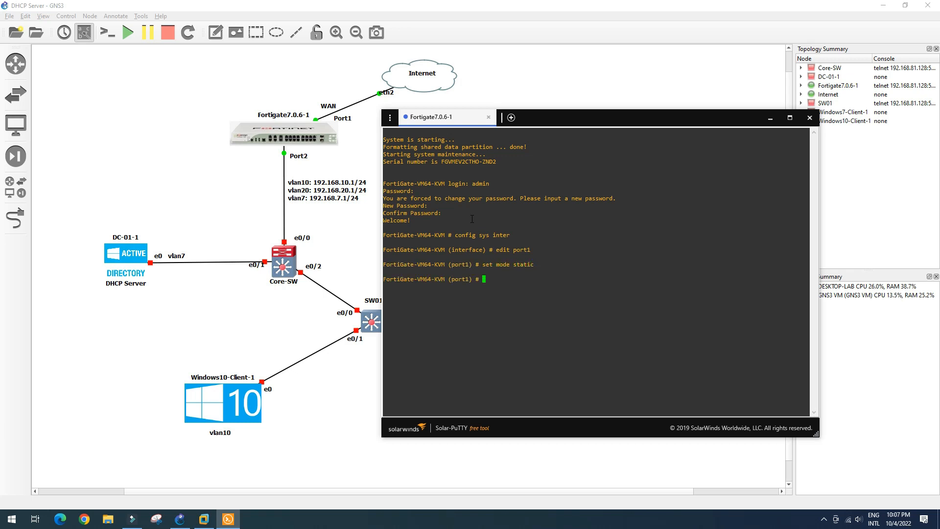
pyautogui.write('set ip 192.168.1.2/24')
pyautogui.press('Return')
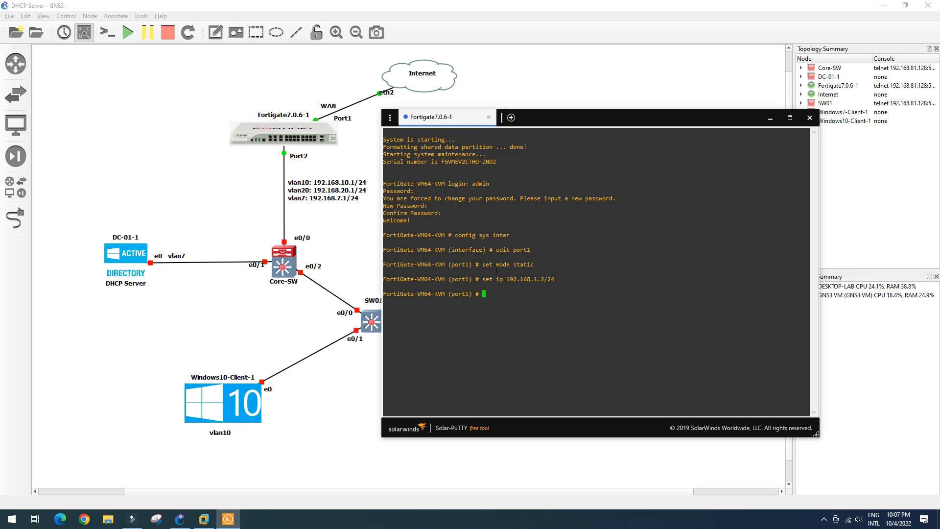
# Step: Highlight the port1 address, nudge the eth2 label, and open the Windows Run box
pyautogui.moveTo(497, 280); pyautogui.dragTo(532, 281)
pyautogui.moveTo(555, 278); pyautogui.dragTo(555, 279)
pyautogui.click(395, 95)
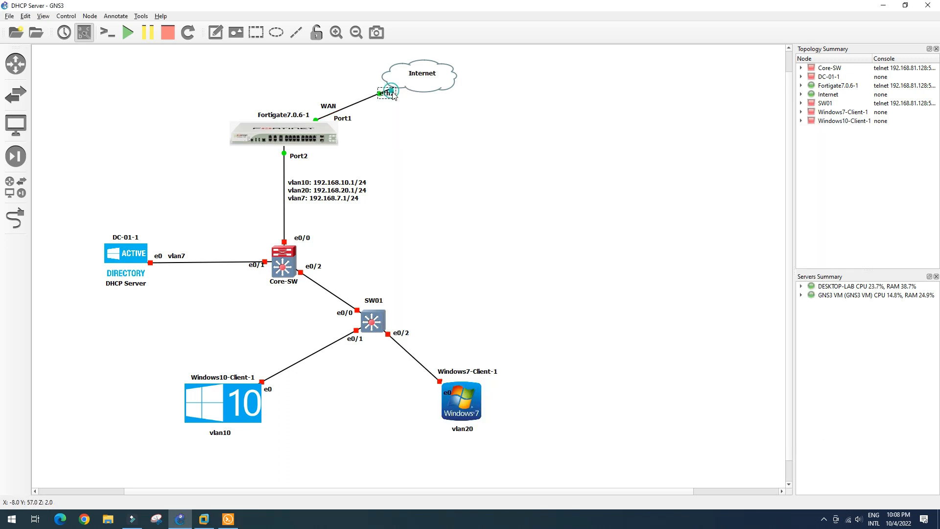
pyautogui.moveTo(394, 96); pyautogui.dragTo(397, 96)
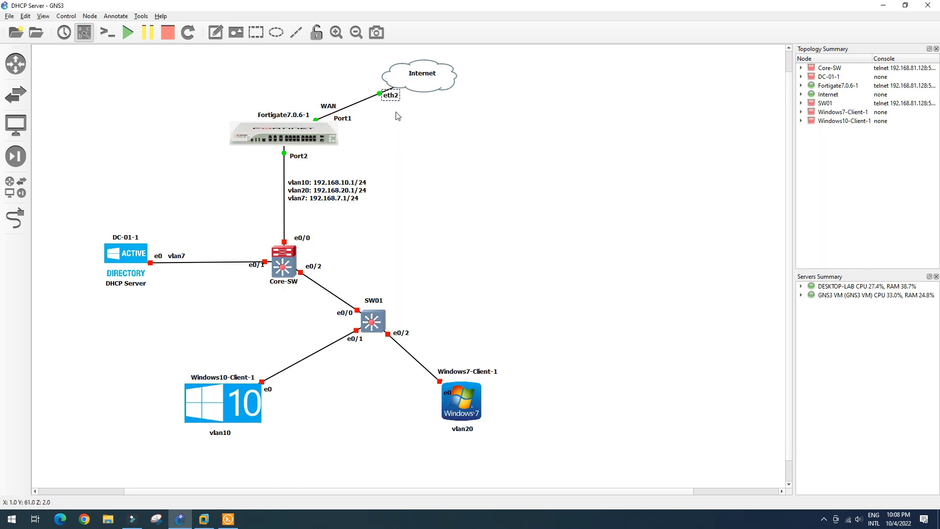
pyautogui.click(228, 519)
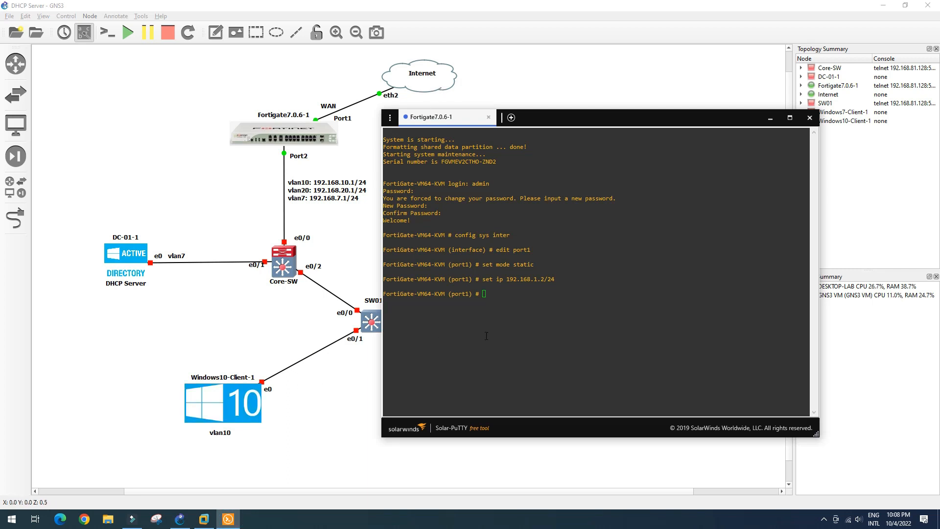
pyautogui.press('super+r')
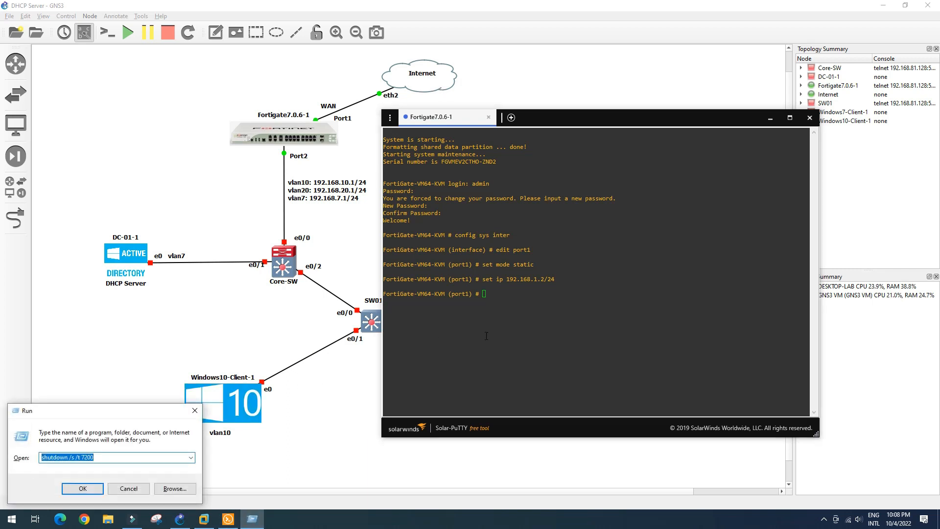
# Step: Open a command prompt and run ipconfig to list the host's adapter addresses
pyautogui.write('cmd')
pyautogui.press('Return')
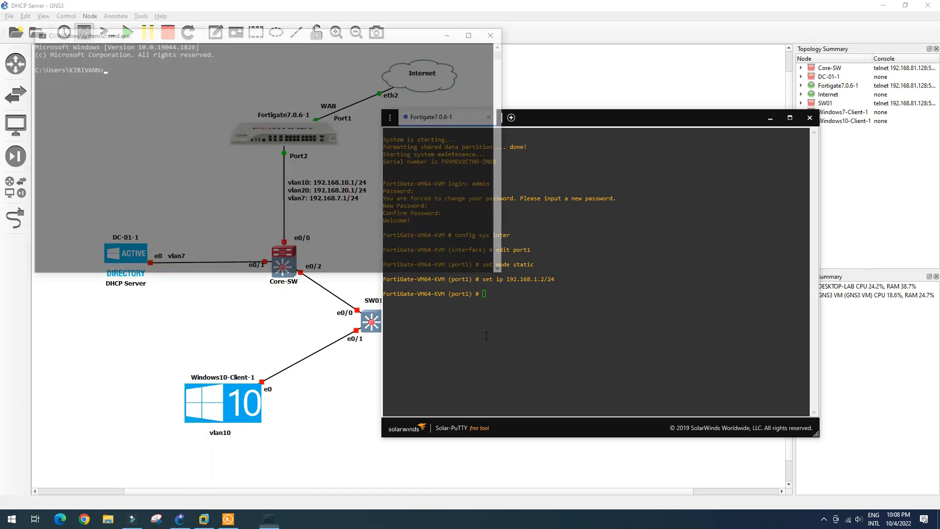
pyautogui.write('ipconfig')
pyautogui.press('Return')
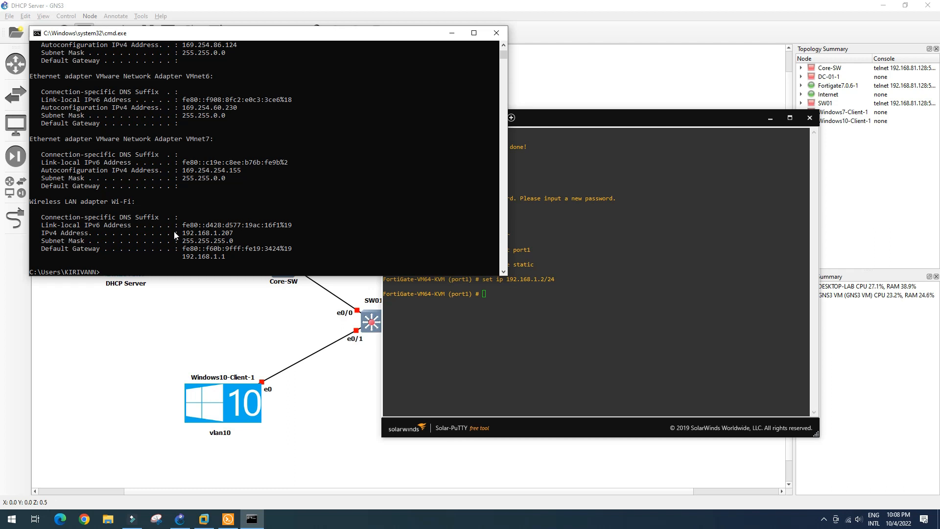
# Step: Highlight the Wi-Fi adapter's IPv4 192.168.1.207 and gateway 192.168.1.1, then minimize the prompt
pyautogui.moveTo(32, 201); pyautogui.dragTo(89, 205)
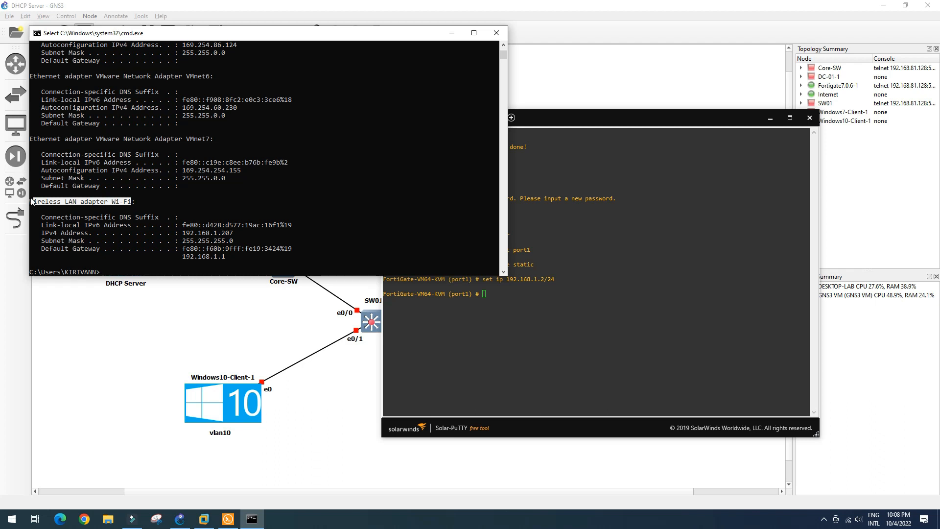
pyautogui.moveTo(30, 202); pyautogui.dragTo(132, 205)
pyautogui.moveTo(181, 233); pyautogui.dragTo(242, 236)
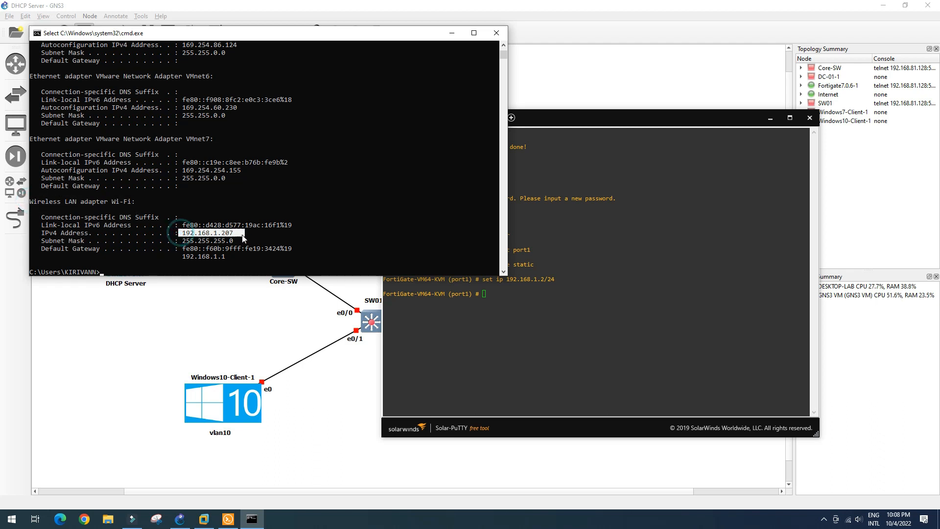
pyautogui.moveTo(181, 254); pyautogui.dragTo(226, 261)
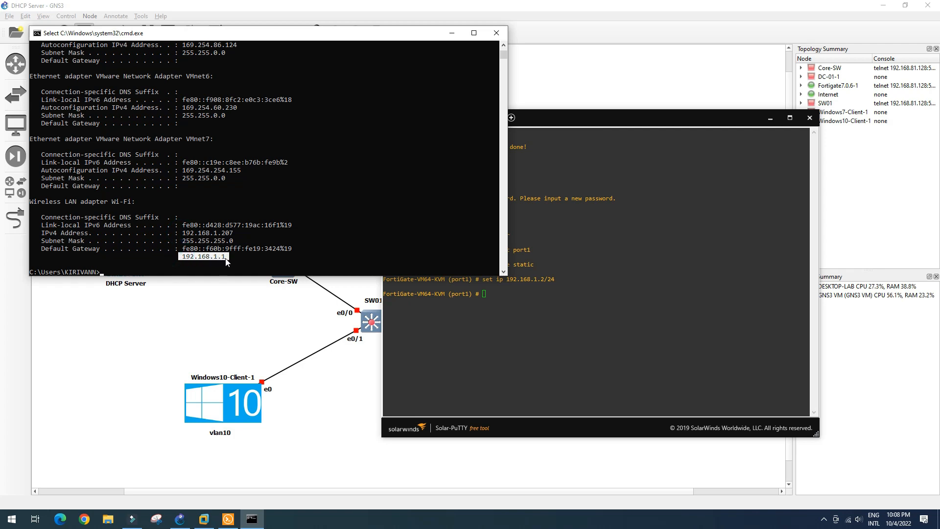
pyautogui.click(451, 34)
pyautogui.click(559, 279)
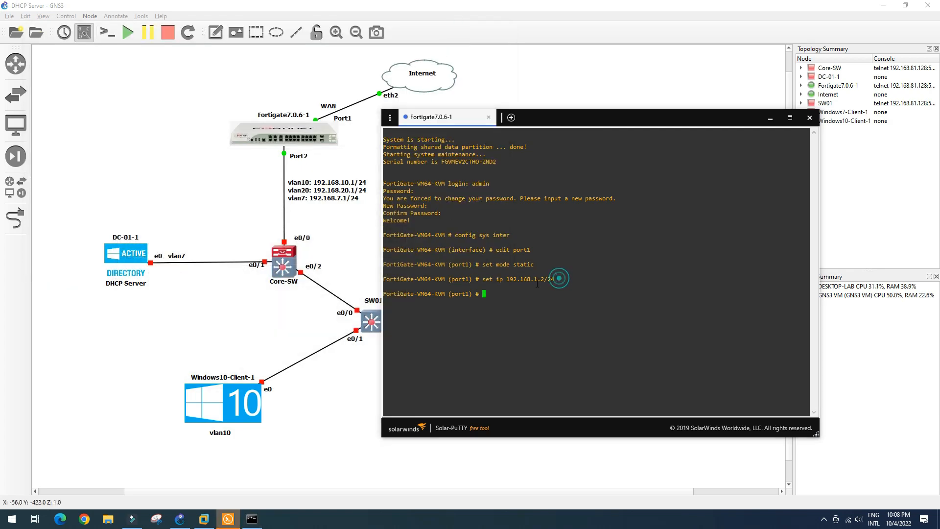
# Step: Allow ping and http access on FortiGate port1, review it with show, and exit with end
pyautogui.click(494, 293)
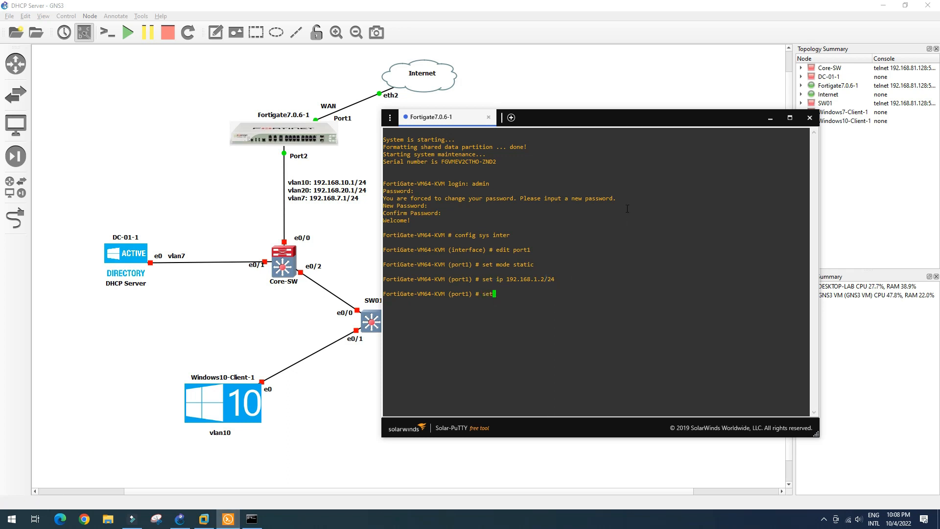
pyautogui.write('set allowwaccess ping http')
pyautogui.press('Return')
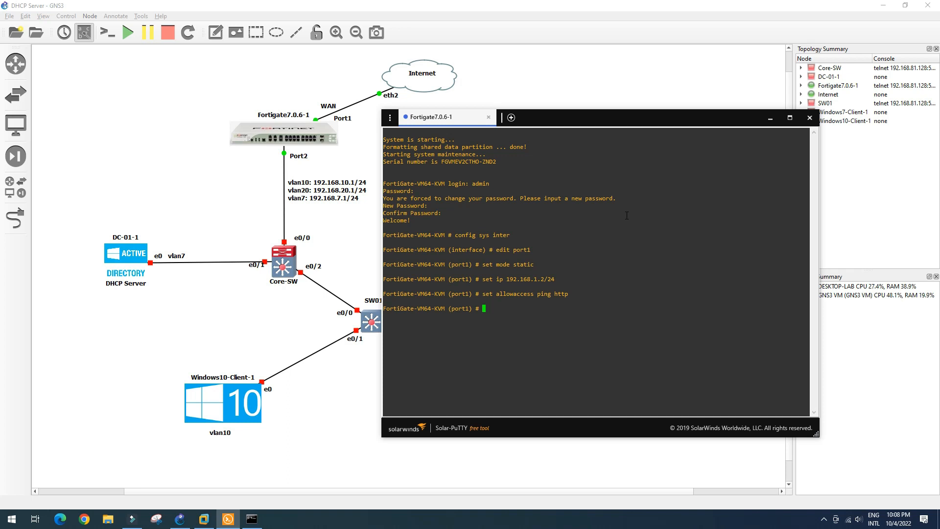
pyautogui.write('sh')
pyautogui.press('Return')
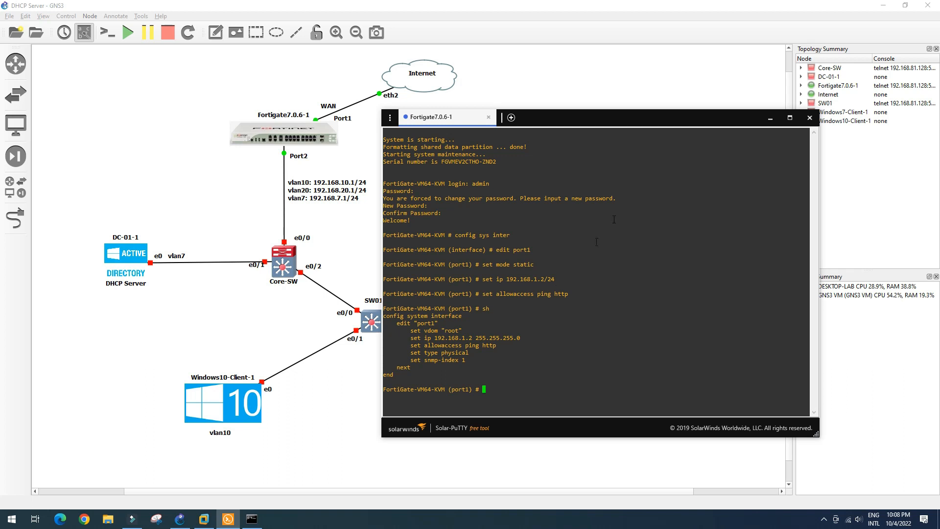
pyautogui.moveTo(429, 338); pyautogui.dragTo(457, 354)
pyautogui.click(492, 387)
pyautogui.write('end')
pyautogui.press('Return')
# Step: Ping the FortiGate at 192.168.1.2 (4 replies, 0% loss), minimize the prompt, and open Chrome
pyautogui.click(252, 519)
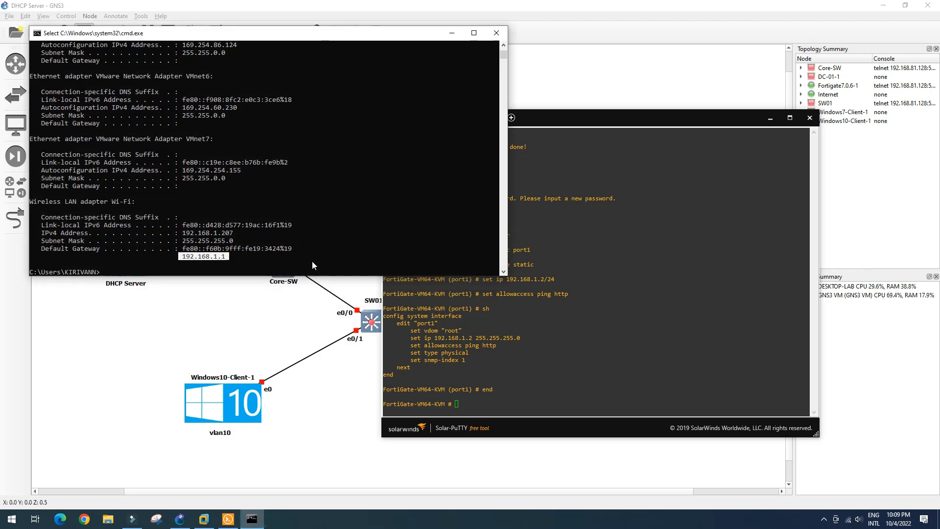
pyautogui.click(130, 272)
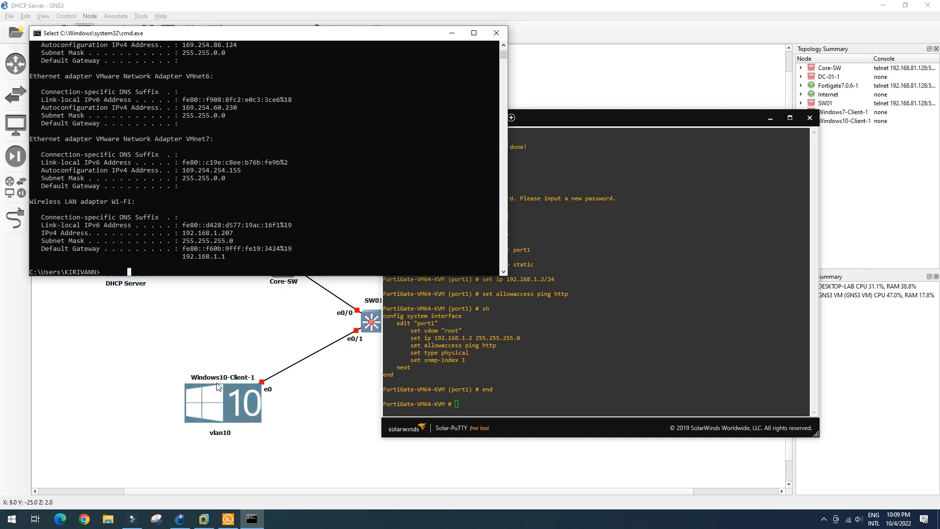
pyautogui.write('ping ')
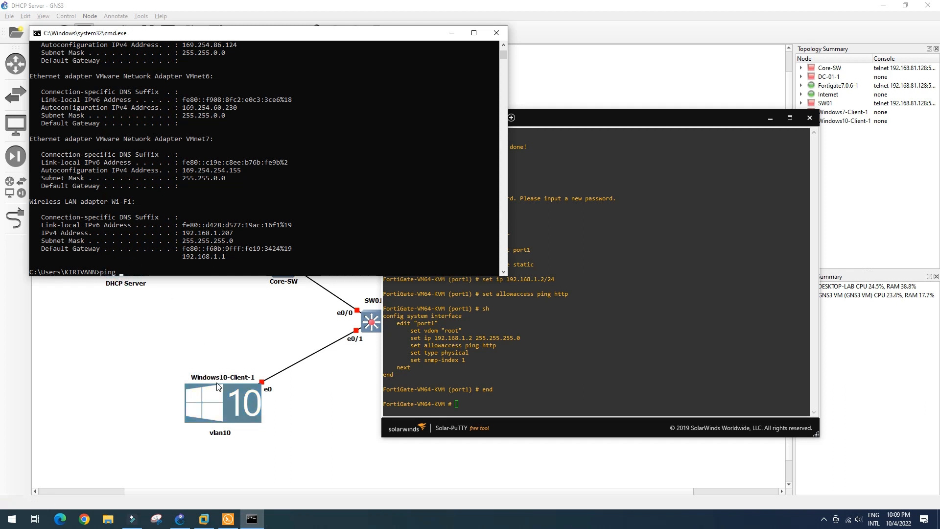
pyautogui.write('192.168.1.2')
pyautogui.press('Return')
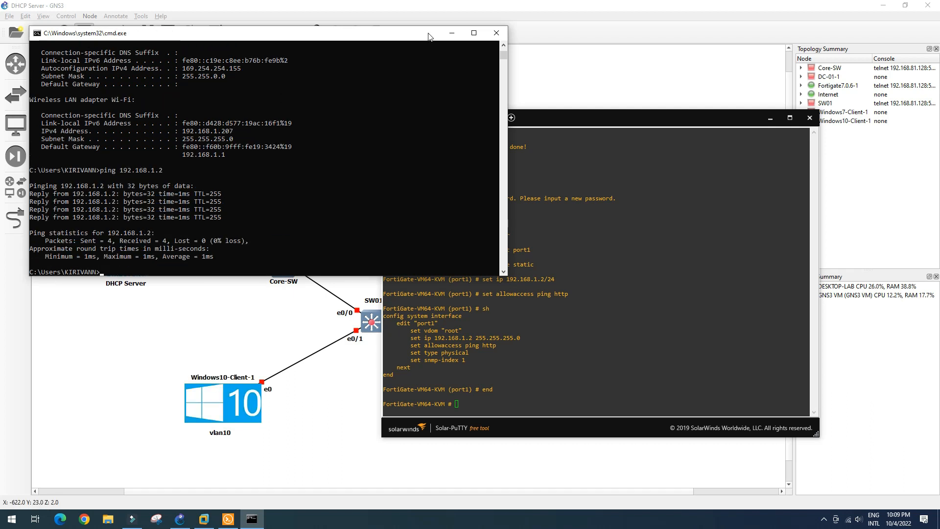
pyautogui.click(451, 34)
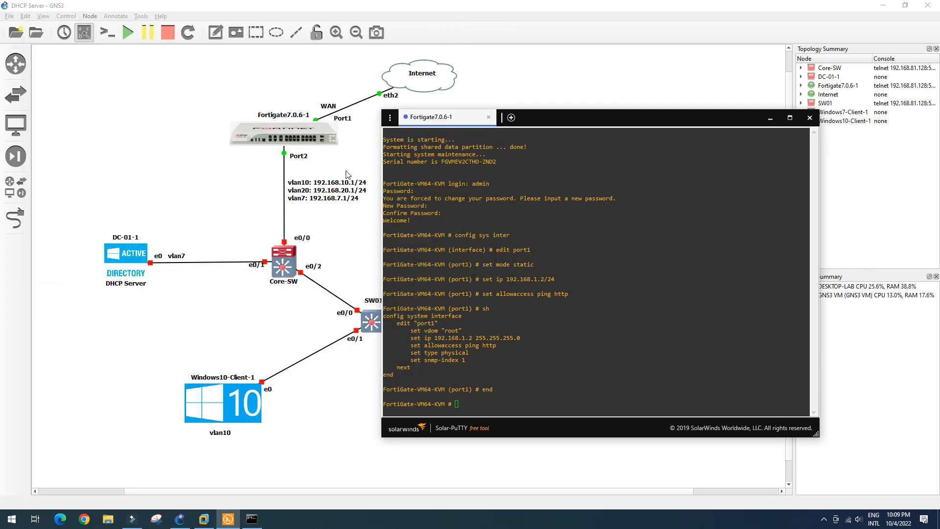
pyautogui.moveTo(623, 123); pyautogui.dragTo(727, 87)
pyautogui.click(84, 519)
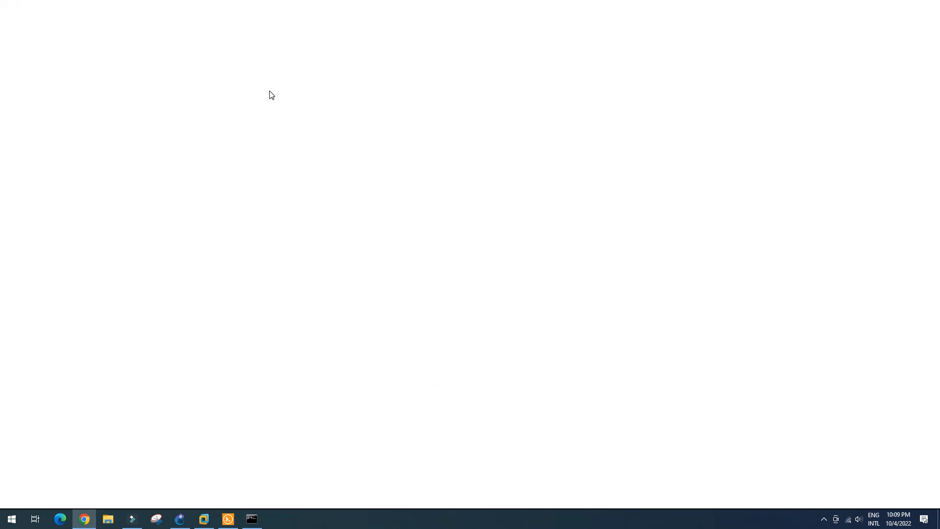
# Step: Log in to the FortiGate web GUI at 192.168.1.2 as admin
pyautogui.write('192.168.1.2')
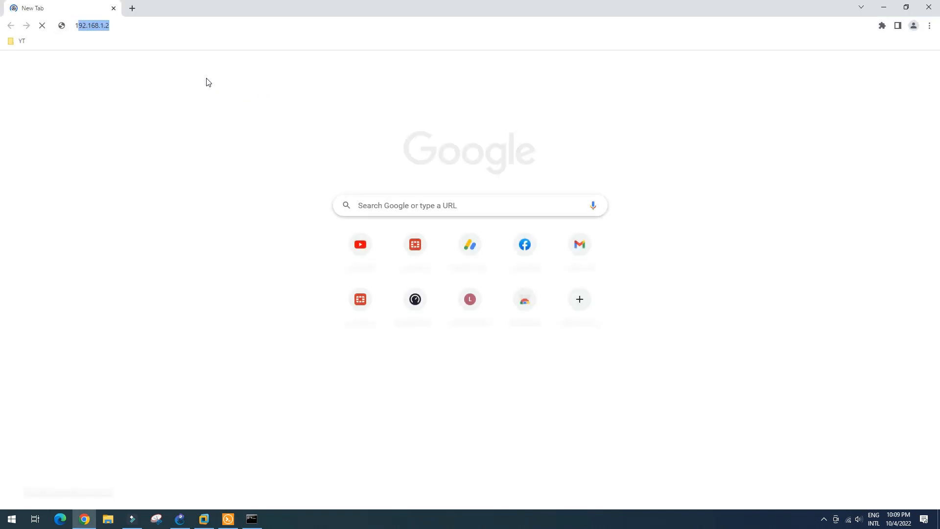
pyautogui.press('Return')
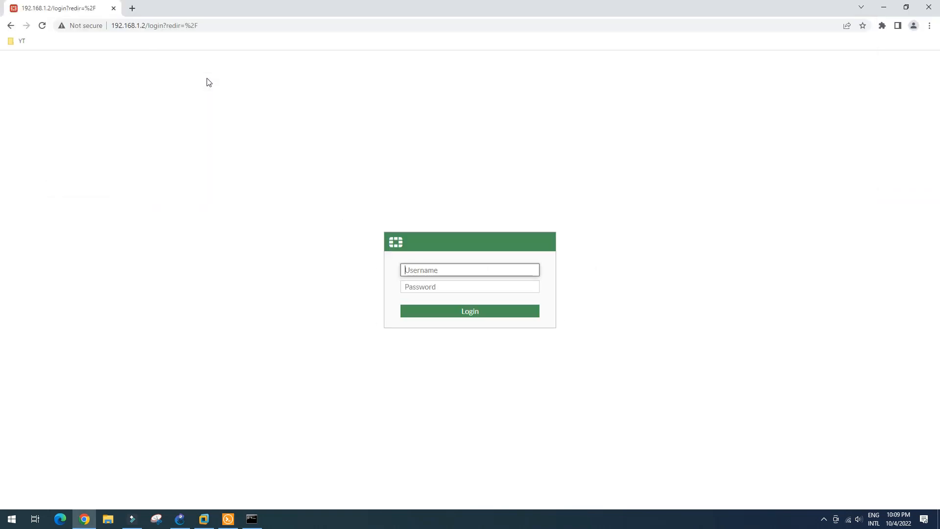
pyautogui.write('admin')
pyautogui.press('Tab')
pyautogui.write('admin')
pyautogui.press('Return')
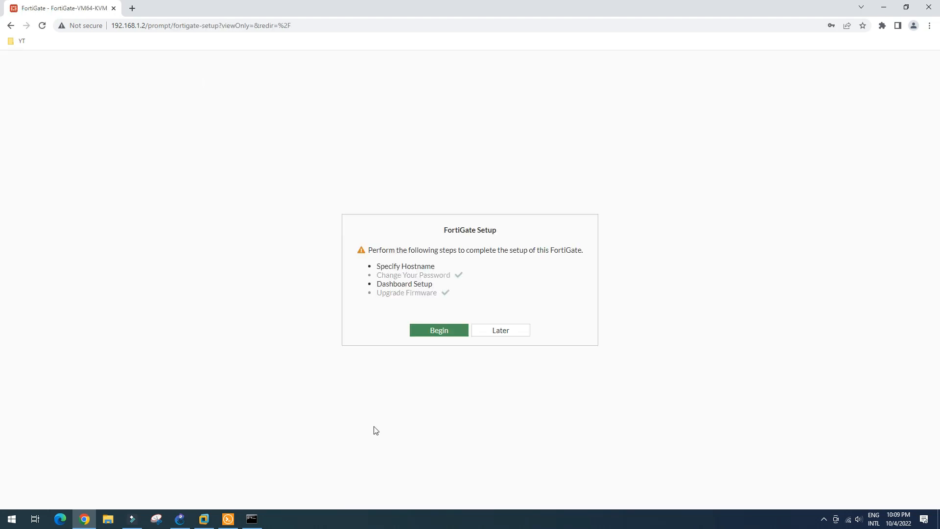
# Step: Step through the setup wizard's hostname and dashboard pages and dismiss the release notice
pyautogui.click(454, 330)
pyautogui.click(591, 304)
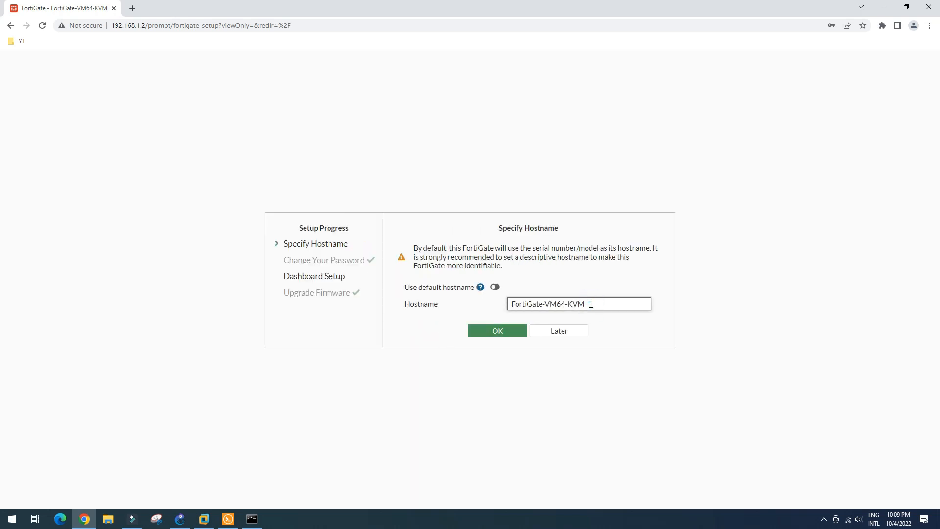
pyautogui.press('BackSpace')
pyautogui.press('BackSpace')
pyautogui.press('BackSpace')
pyautogui.press('BackSpace')
pyautogui.press('BackSpace')
pyautogui.press('BackSpace')
pyautogui.press('BackSpace')
pyautogui.press('BackSpace')
pyautogui.press('BackSpace')
pyautogui.click(571, 318)
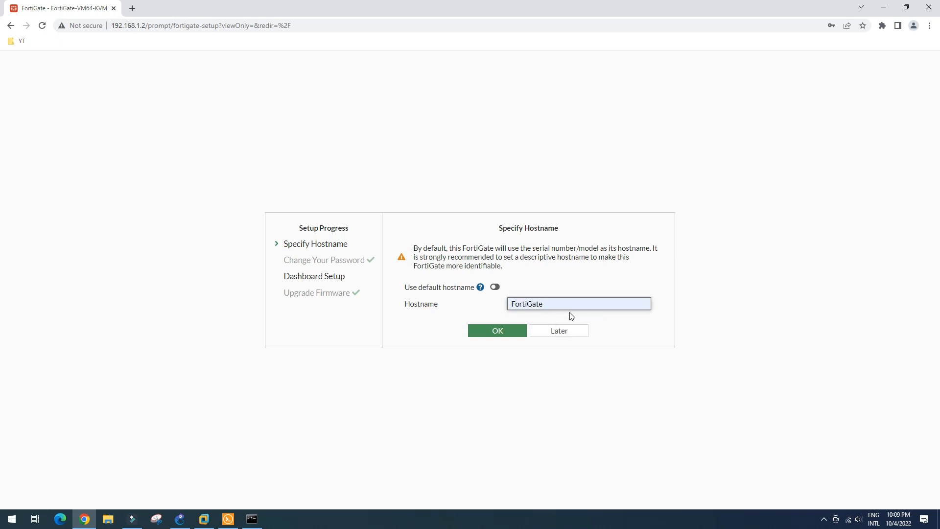
pyautogui.write('_FW')
pyautogui.click(506, 331)
pyautogui.click(490, 349)
pyautogui.click(483, 403)
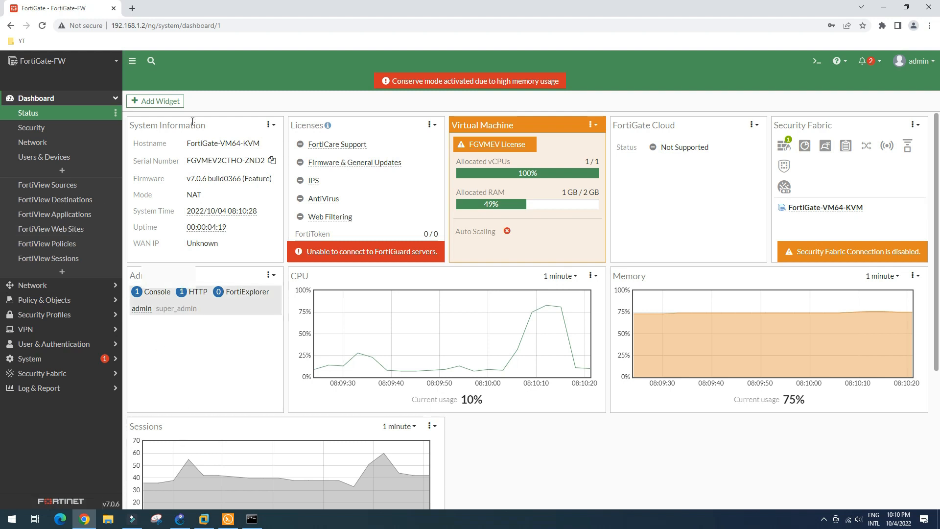
# Step: Set the hostname to FortiGate-FW under config system global in the console, then reload the dashboard
pyautogui.click(229, 519)
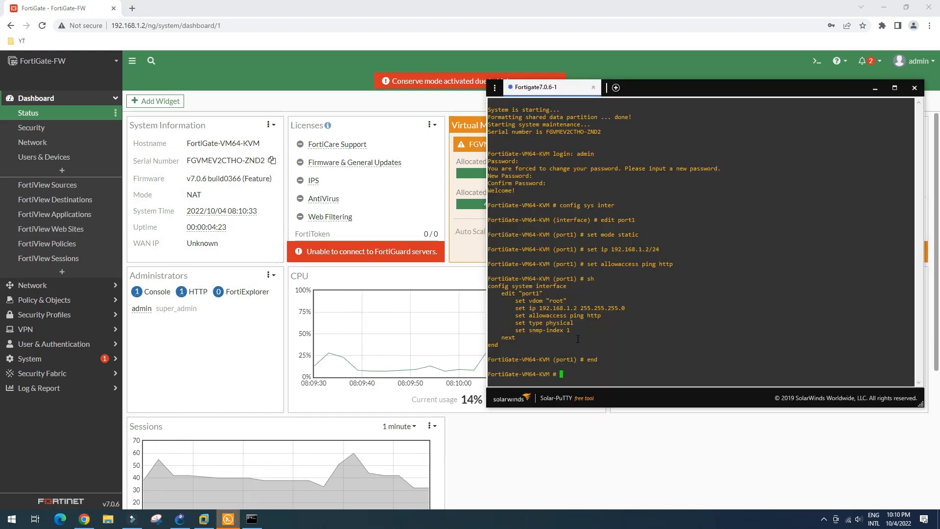
pyautogui.write('config system ')
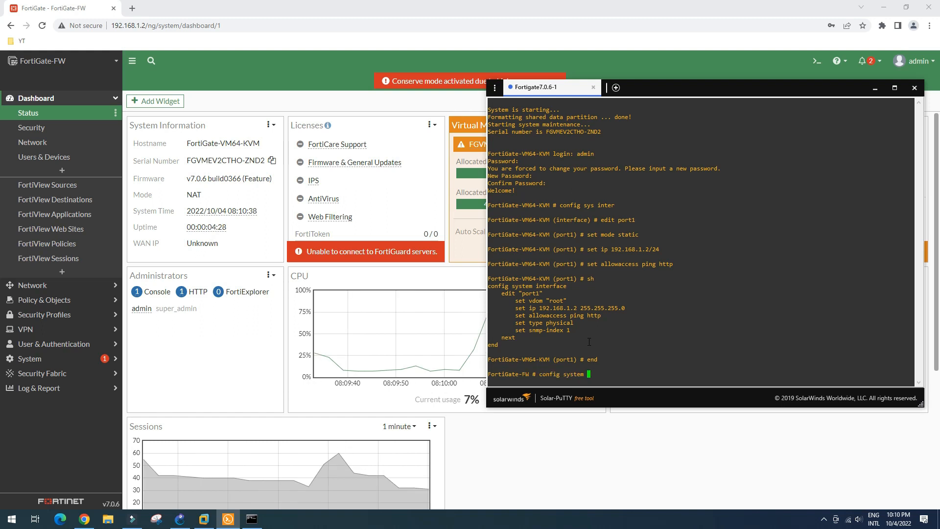
pyautogui.write('glob')
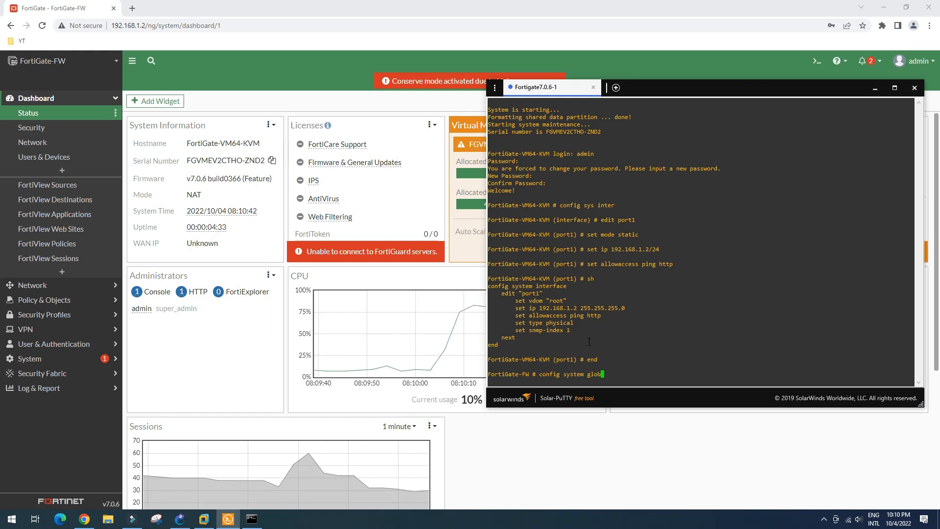
pyautogui.write('al')
pyautogui.press('Return')
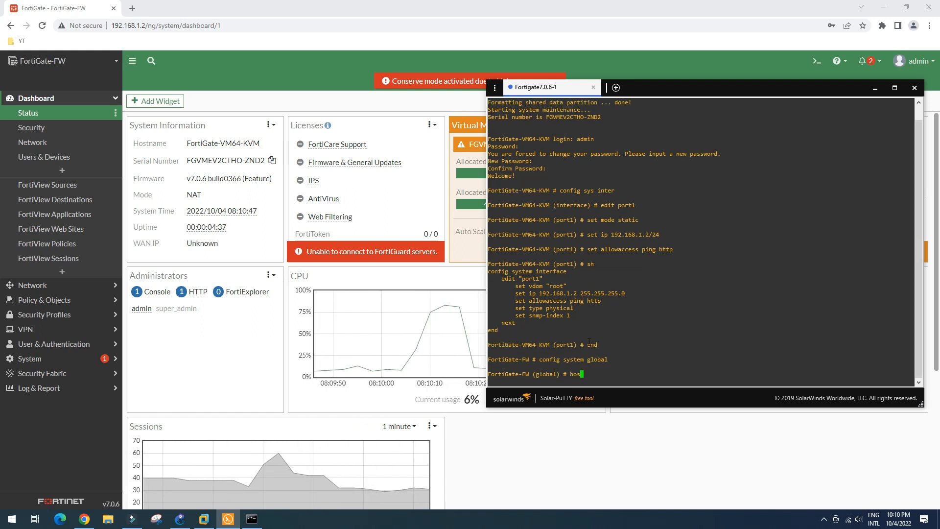
pyautogui.press('BackSpace')
pyautogui.press('BackSpace')
pyautogui.press('BackSpace')
pyautogui.write('set')
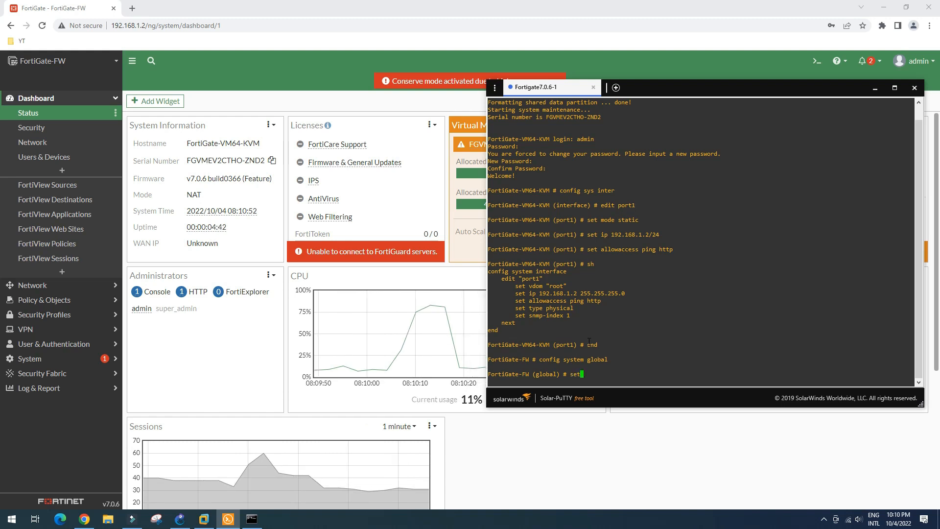
pyautogui.write(' hostname ')
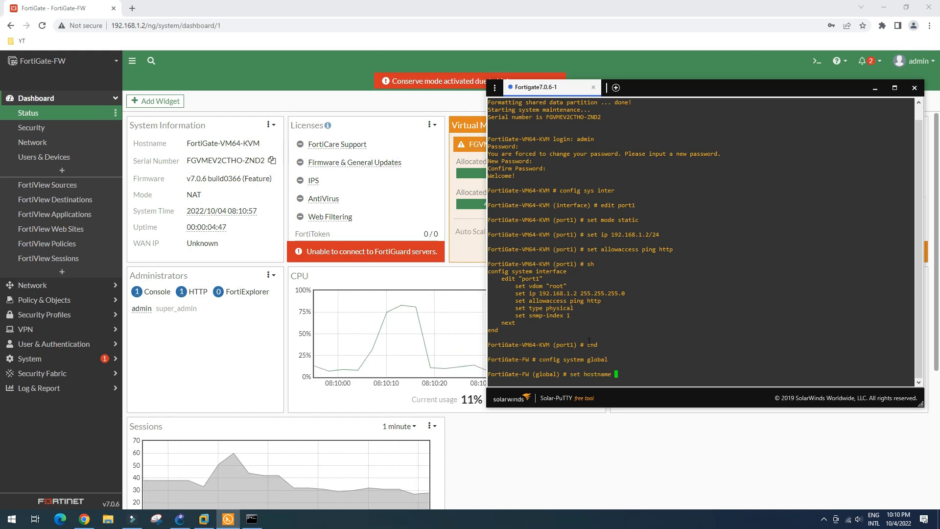
pyautogui.write('Forti')
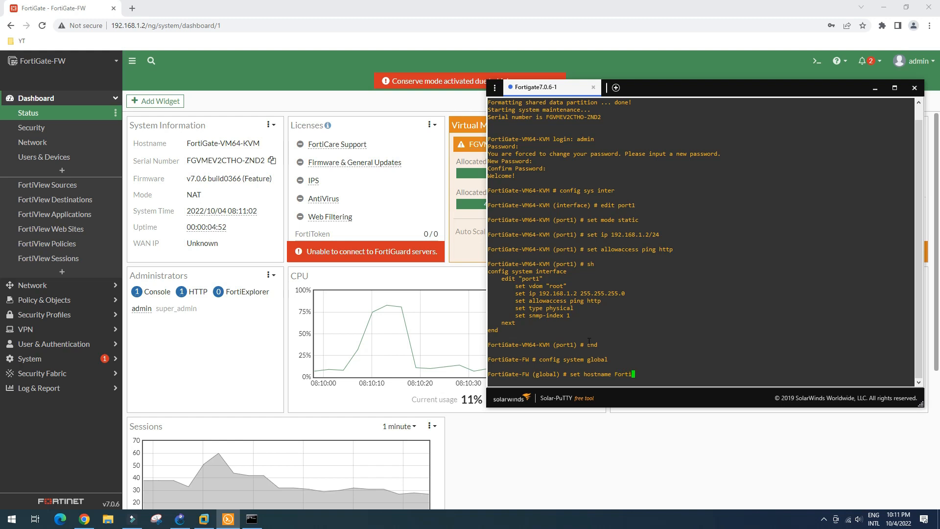
pyautogui.write('Gate-FW')
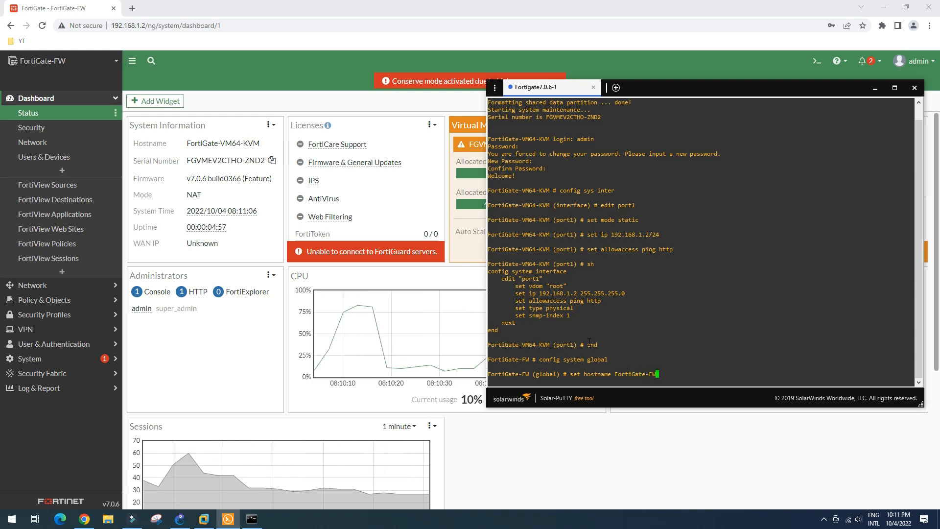
pyautogui.press('Return')
pyautogui.write('end')
pyautogui.press('Return')
pyautogui.click(43, 26)
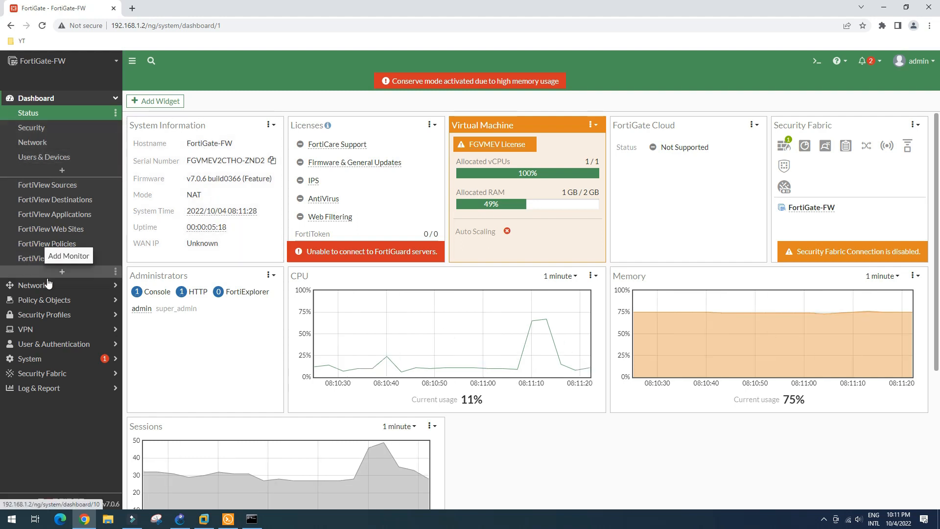
# Step: Give port1 the alias WAN and the WAN role
pyautogui.click(68, 285)
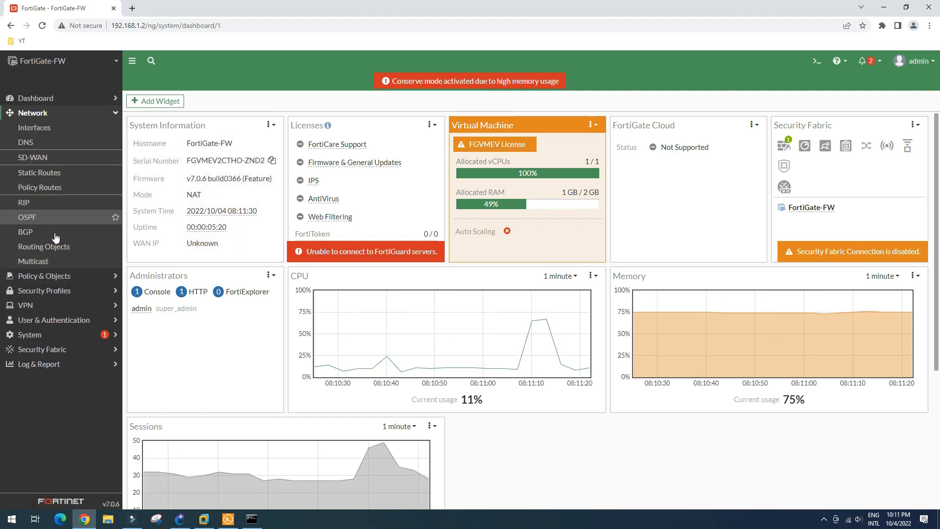
pyautogui.click(54, 135)
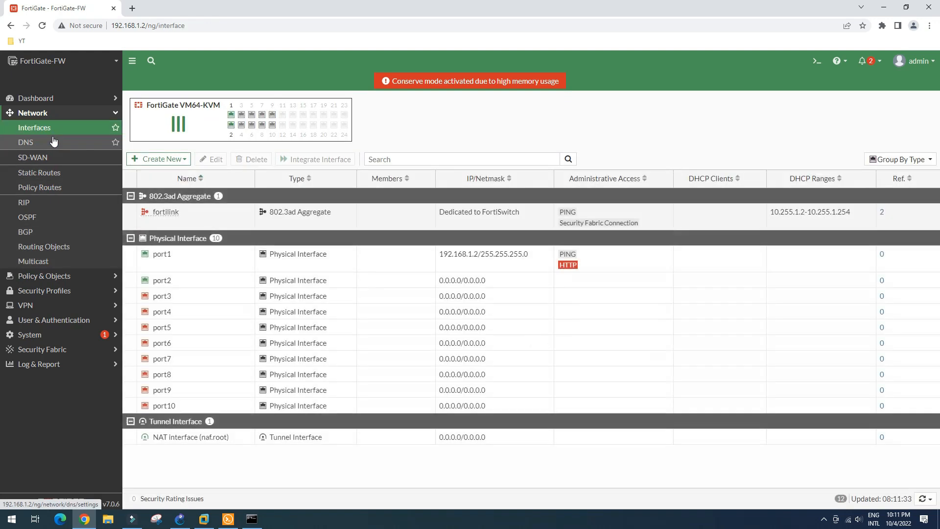
pyautogui.click(167, 255)
pyautogui.click(218, 160)
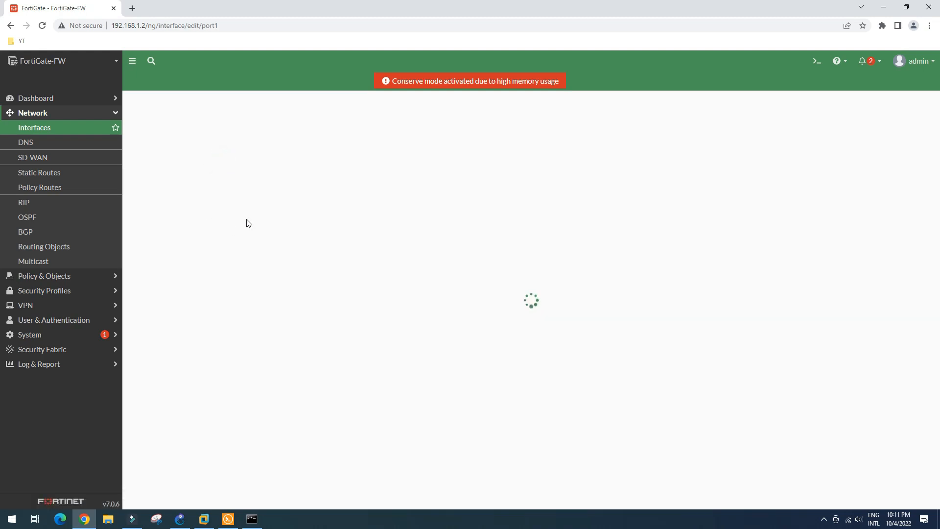
pyautogui.click(228, 135)
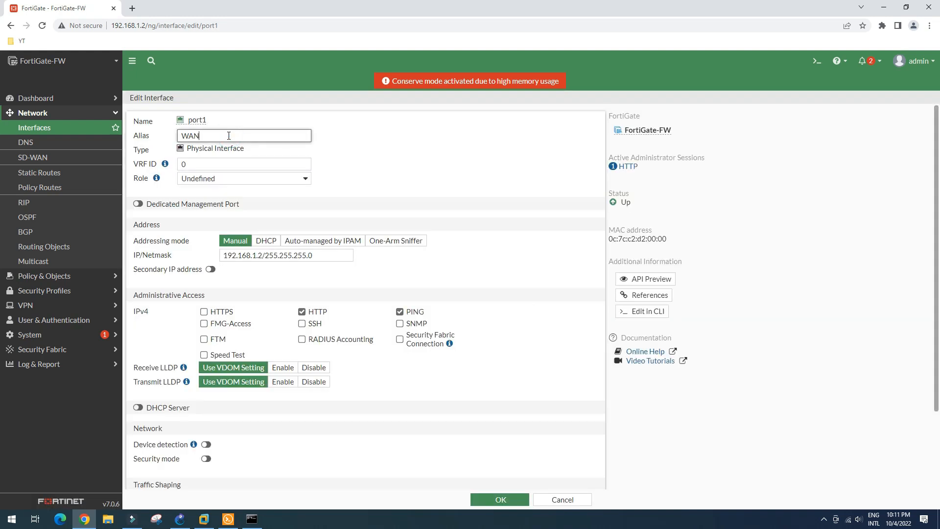
pyautogui.click(243, 180)
pyautogui.click(236, 197)
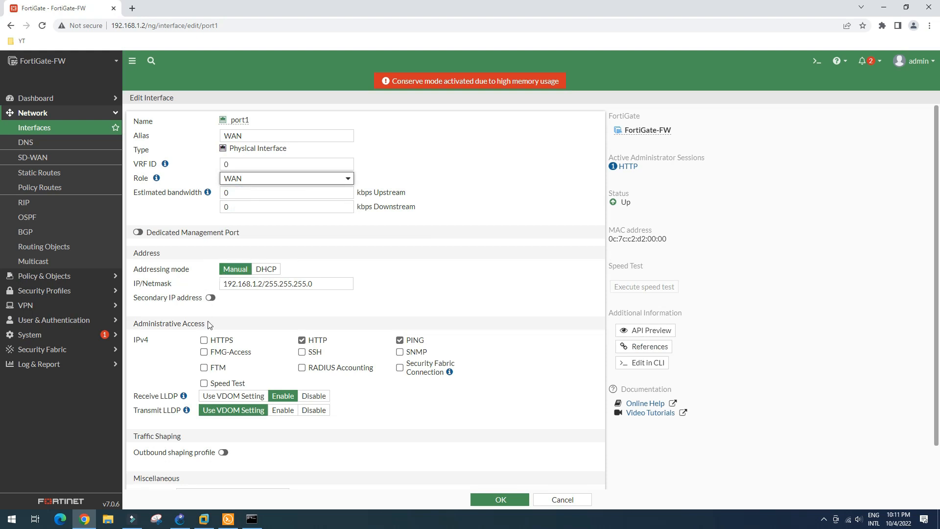
pyautogui.click(495, 500)
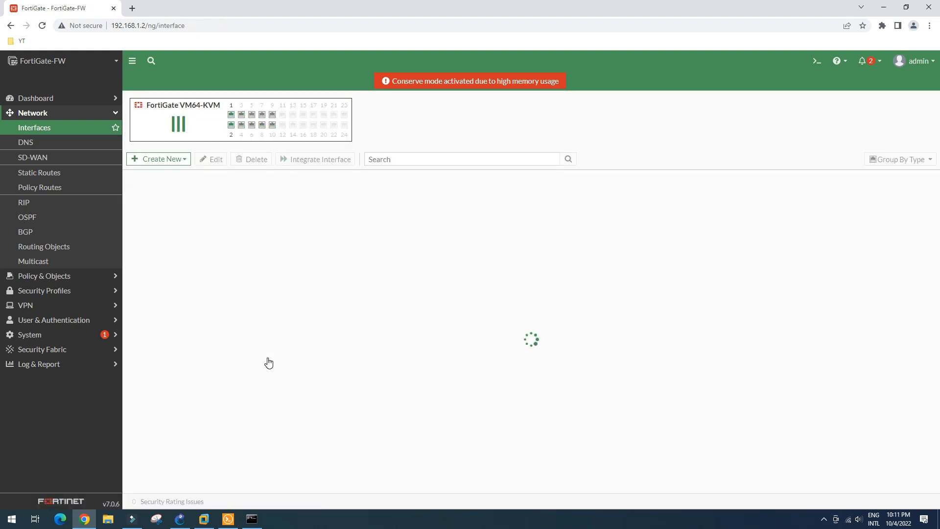
# Step: Give port2 the alias LAN and the LAN role
pyautogui.click(195, 258)
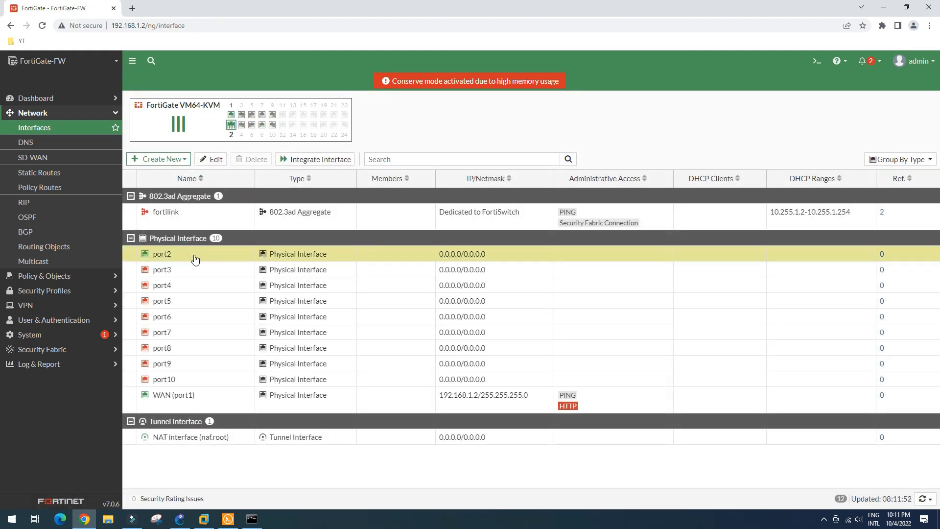
pyautogui.click(210, 159)
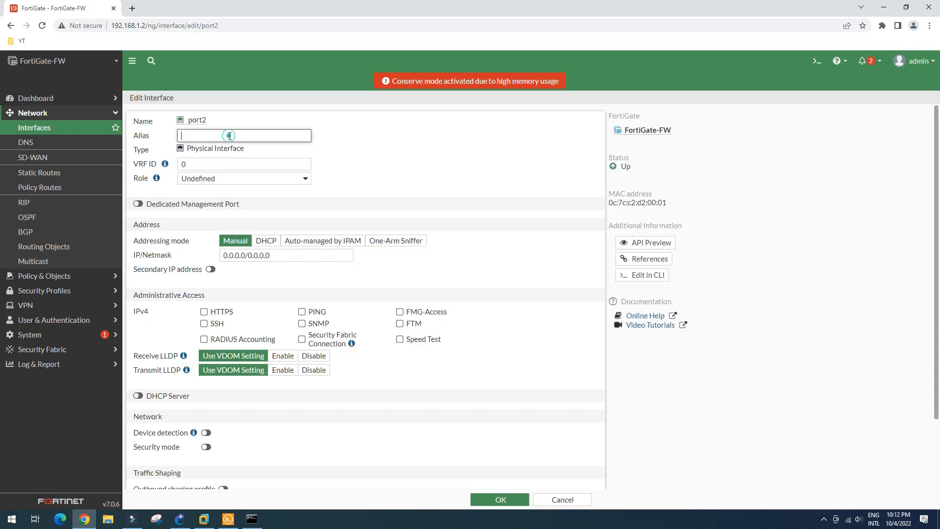
pyautogui.click(241, 183)
pyautogui.click(235, 191)
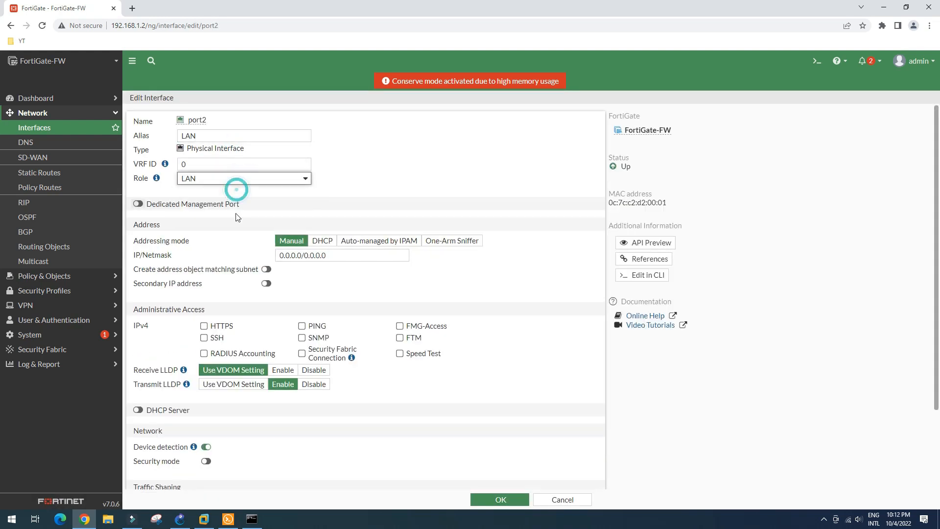
pyautogui.click(497, 498)
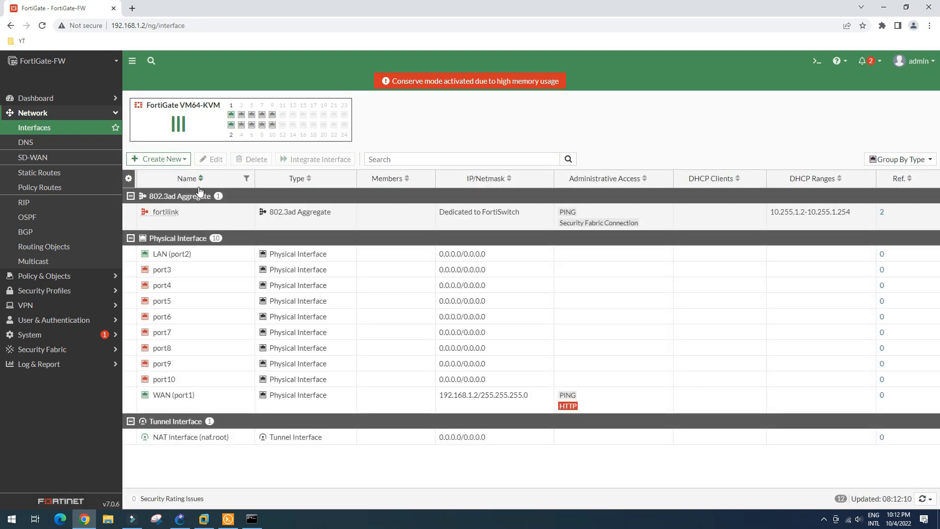
pyautogui.click(180, 519)
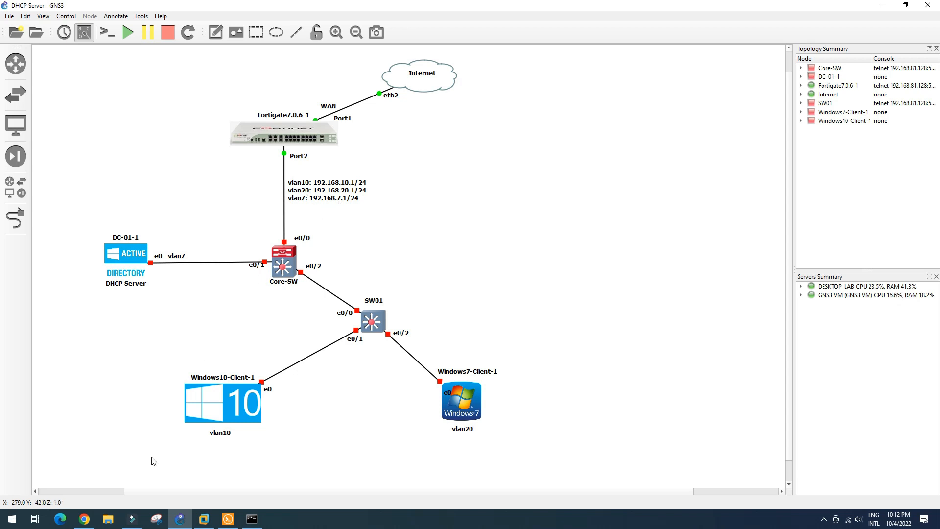
pyautogui.click(87, 521)
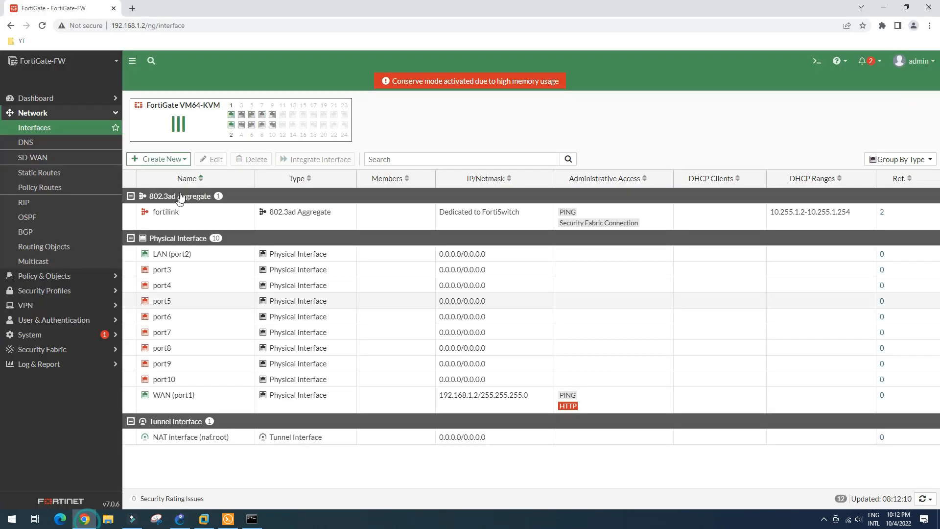
# Step: Create a new interface named vlan10 with alias HR on LAN (port2)
pyautogui.click(178, 160)
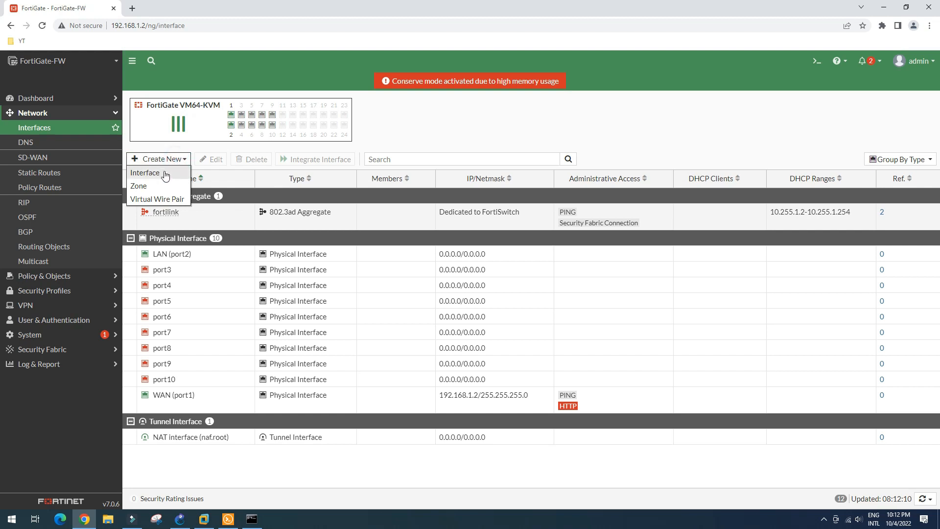
pyautogui.click(164, 173)
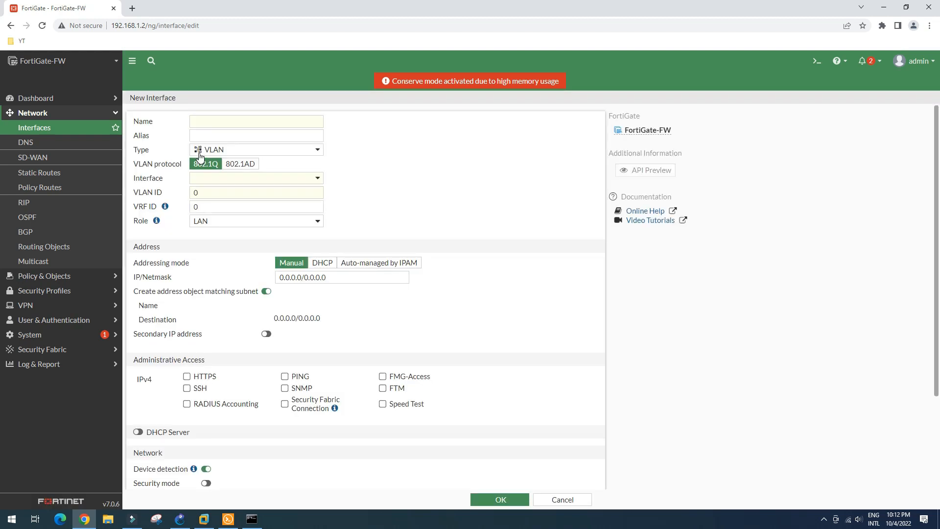
pyautogui.click(229, 119)
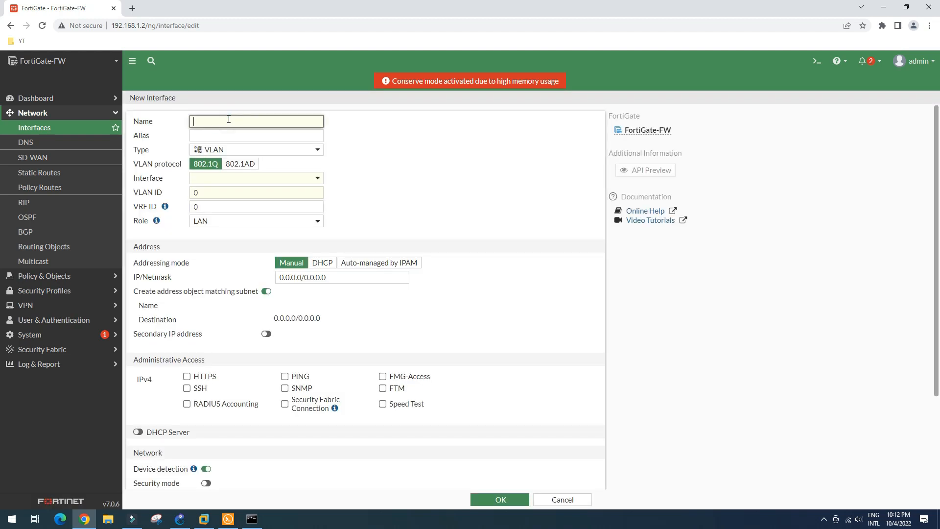
pyautogui.write('vlan10')
pyautogui.click(240, 137)
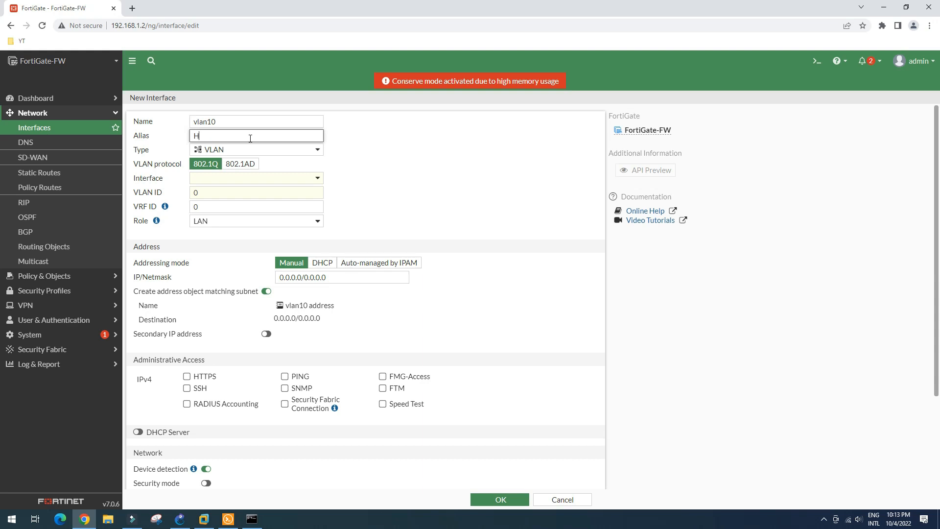
pyautogui.click(263, 178)
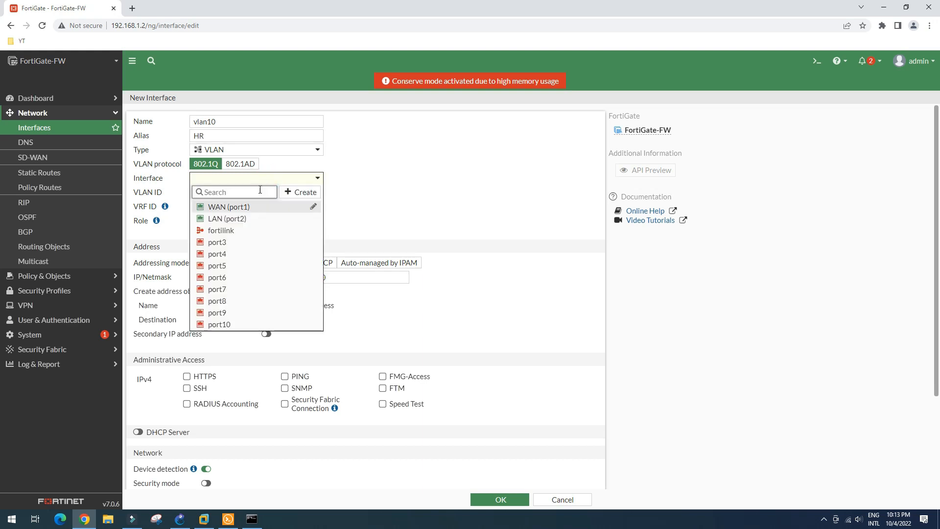
pyautogui.click(238, 219)
# Step: Give it VLAN ID 10 and 192.168.10.1/24, allow PING, and save
pyautogui.doubleClick(221, 194)
pyautogui.write('10')
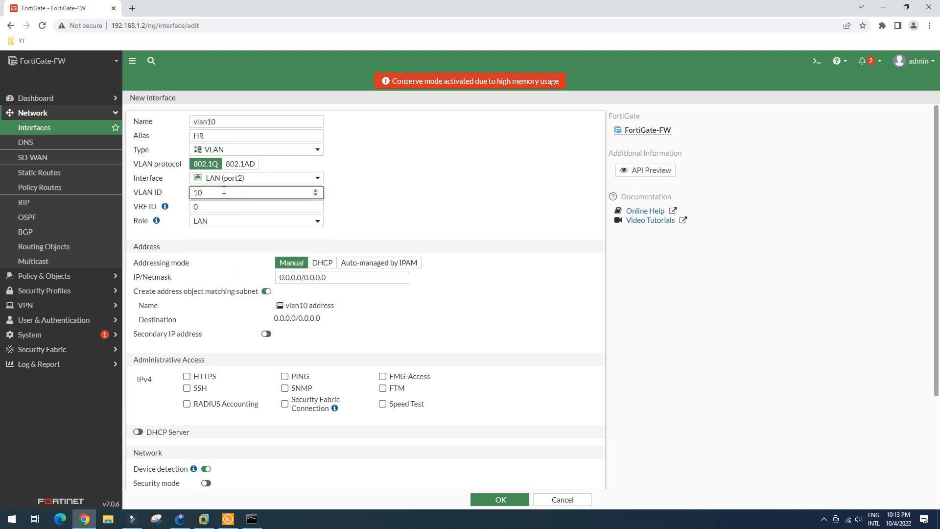
pyautogui.click(334, 279)
pyautogui.write('192.168.10.')
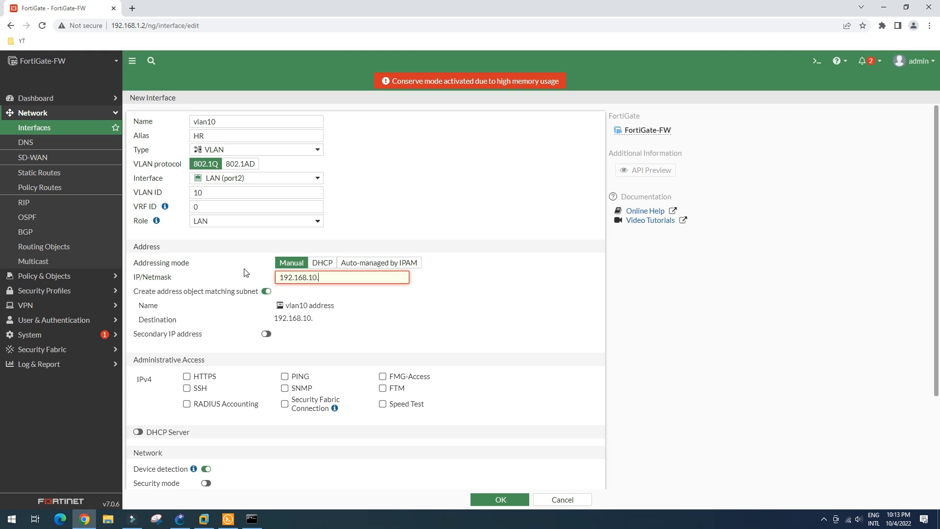
pyautogui.write('1/24')
pyautogui.click(284, 376)
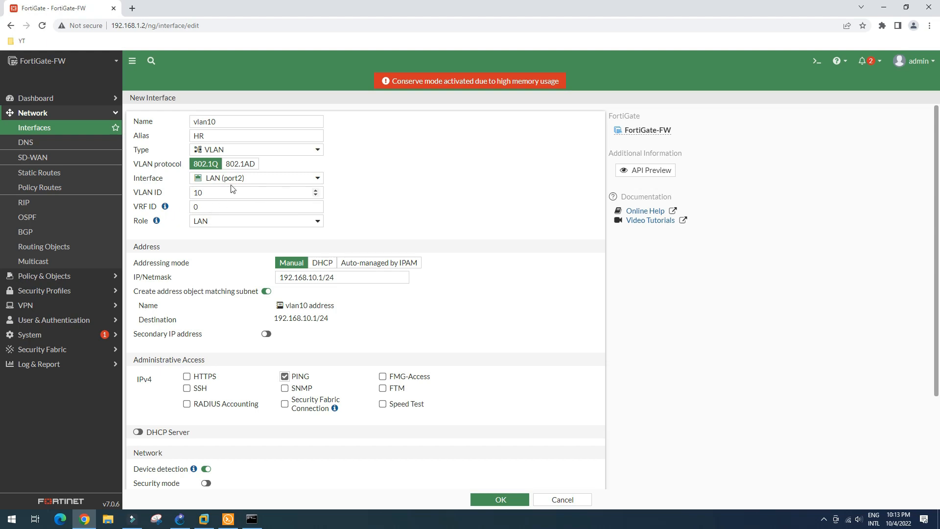
pyautogui.scroll(-3, 184, 216)
pyautogui.scroll(3, 296, 251)
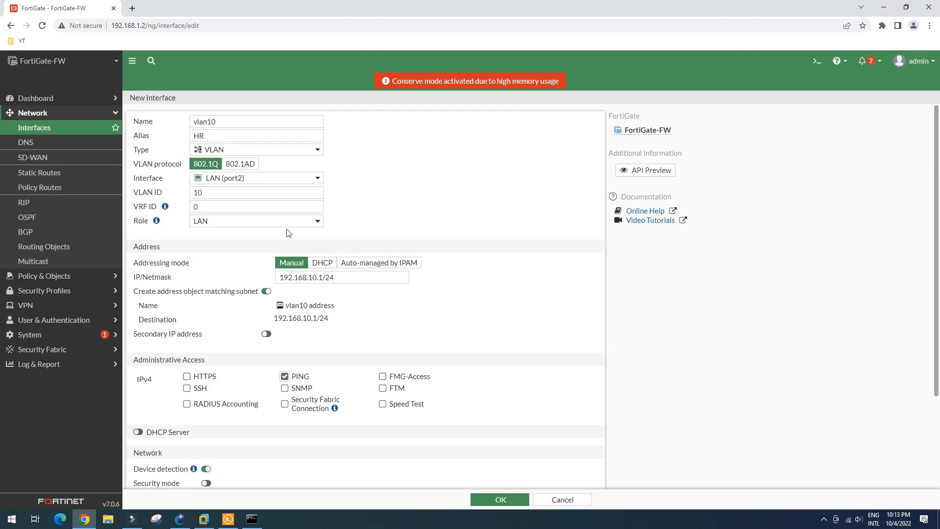
pyautogui.click(500, 500)
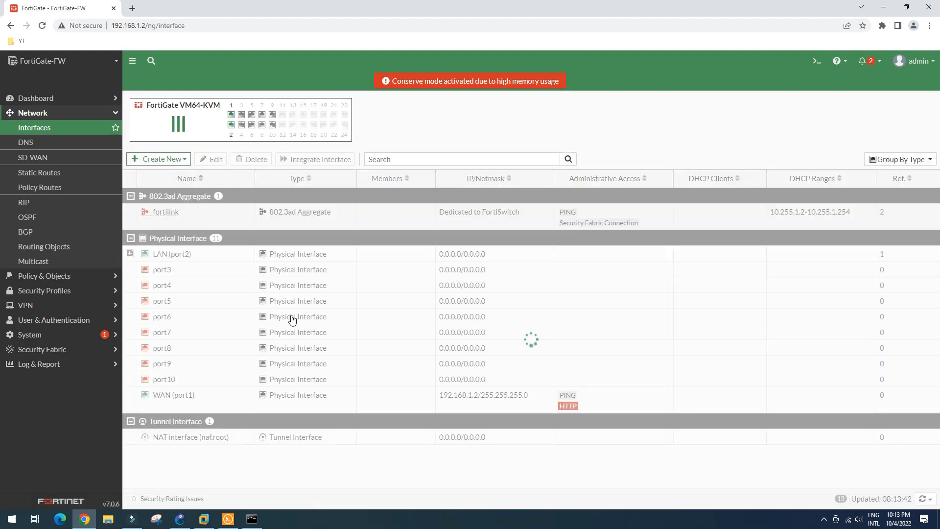
# Step: Create a new interface named vlan20 with alias Finance on LAN (port2)
pyautogui.click(158, 160)
pyautogui.click(165, 172)
pyautogui.click(219, 122)
pyautogui.write('vlan20')
pyautogui.click(219, 134)
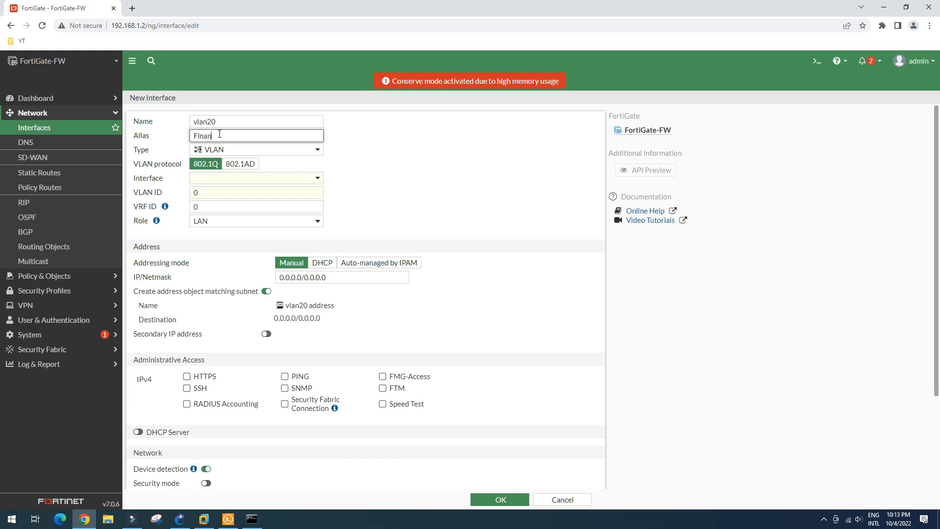
pyautogui.click(254, 179)
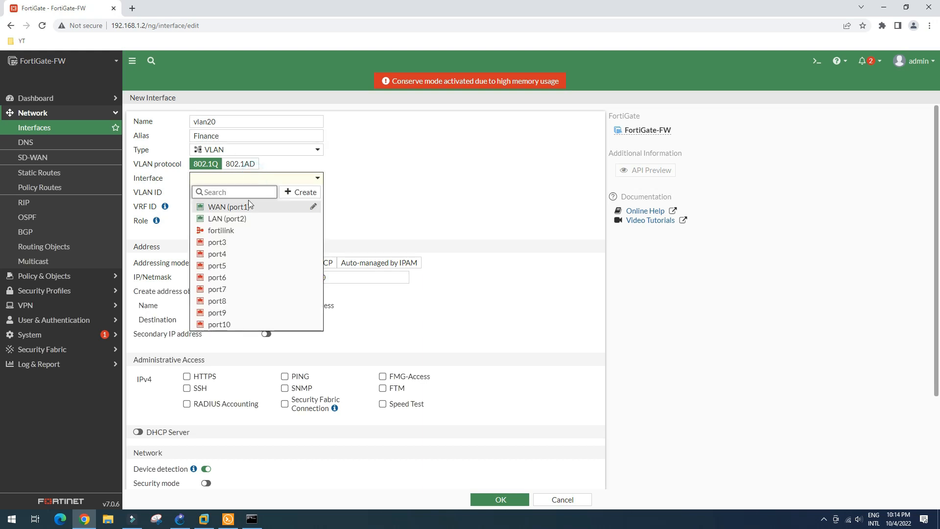
pyautogui.click(225, 218)
# Step: Give it VLAN ID 20 and 192.168.20.1/24, allow PING, and save
pyautogui.click(227, 192)
pyautogui.write('20')
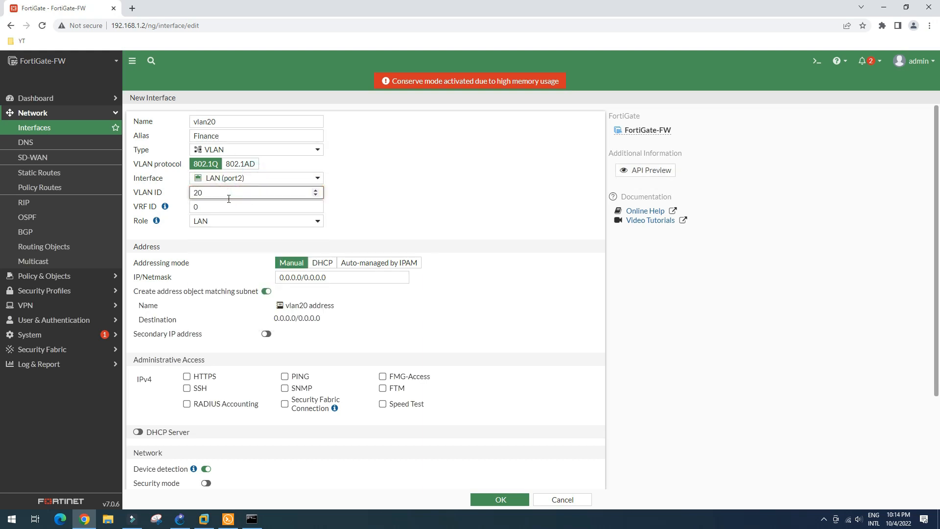
pyautogui.click(276, 277)
pyautogui.write('192.168.20.1/24')
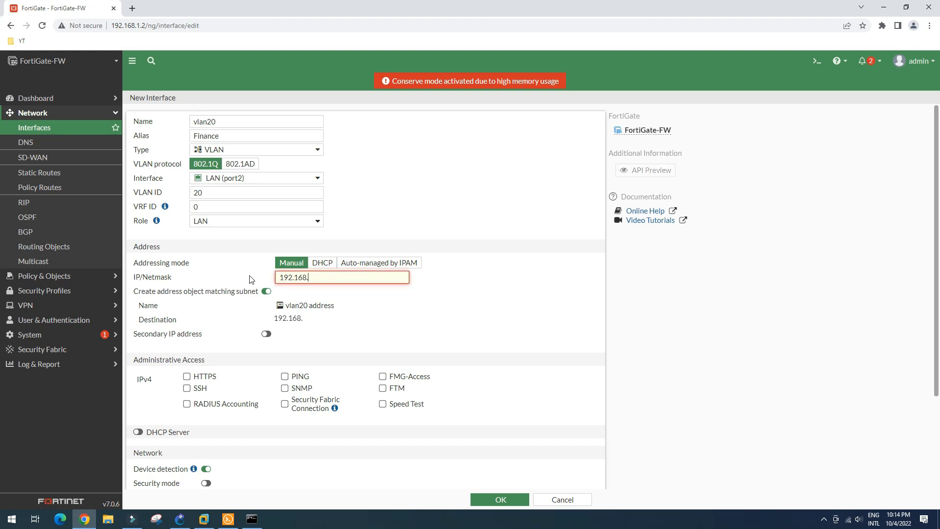
pyautogui.click(285, 376)
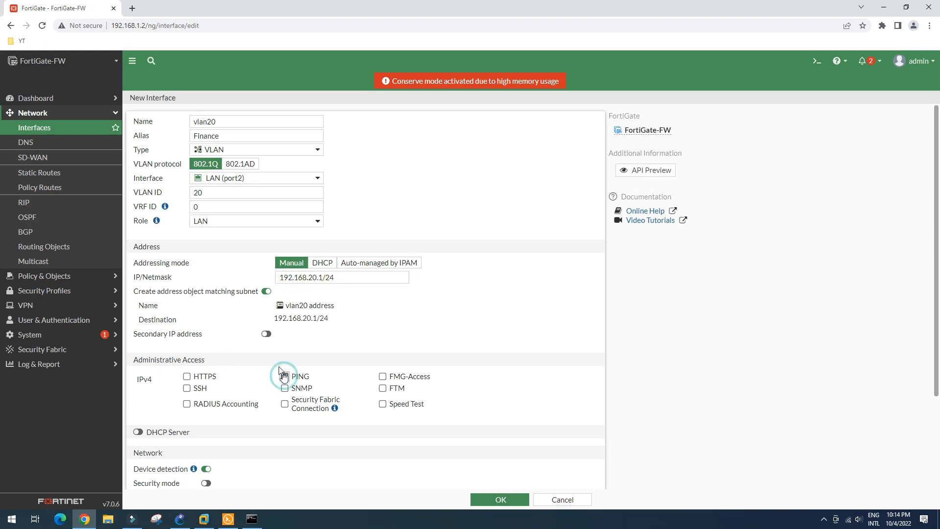
pyautogui.scroll(-2, 373, 441)
pyautogui.click(487, 499)
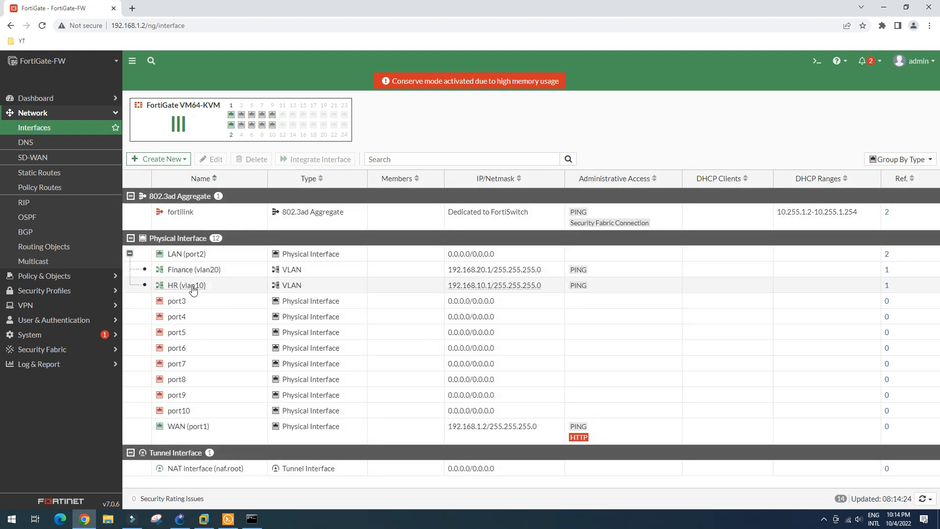
# Step: Create a new interface named vlan7 with alias Server on LAN (port2)
pyautogui.click(162, 159)
pyautogui.click(154, 174)
pyautogui.click(219, 123)
pyautogui.write('vlan7')
pyautogui.click(220, 136)
pyautogui.write('Ser')
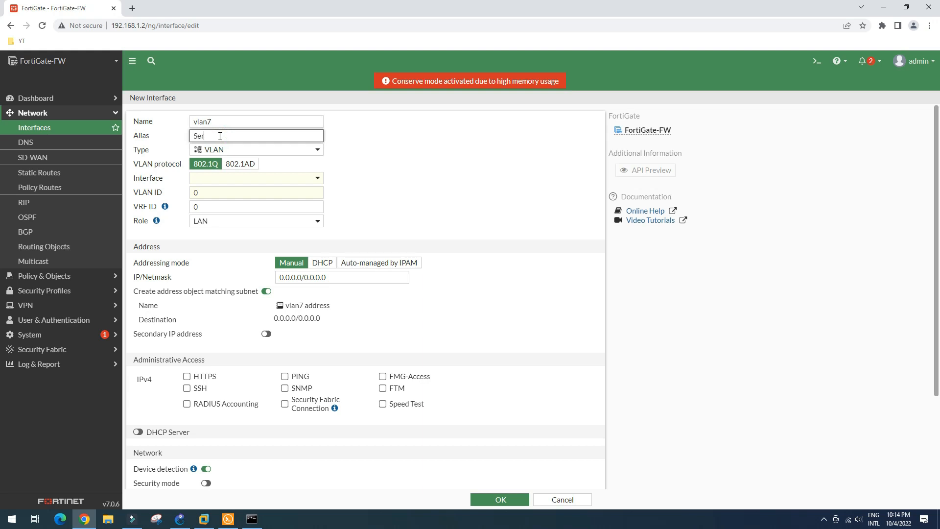
pyautogui.write('ver')
pyautogui.click(222, 178)
pyautogui.click(227, 218)
# Step: Give the Server interface VLAN ID 7, allow PING, and save it
pyautogui.click(220, 192)
pyautogui.write('7')
pyautogui.click(284, 376)
pyautogui.scroll(-3, 428, 286)
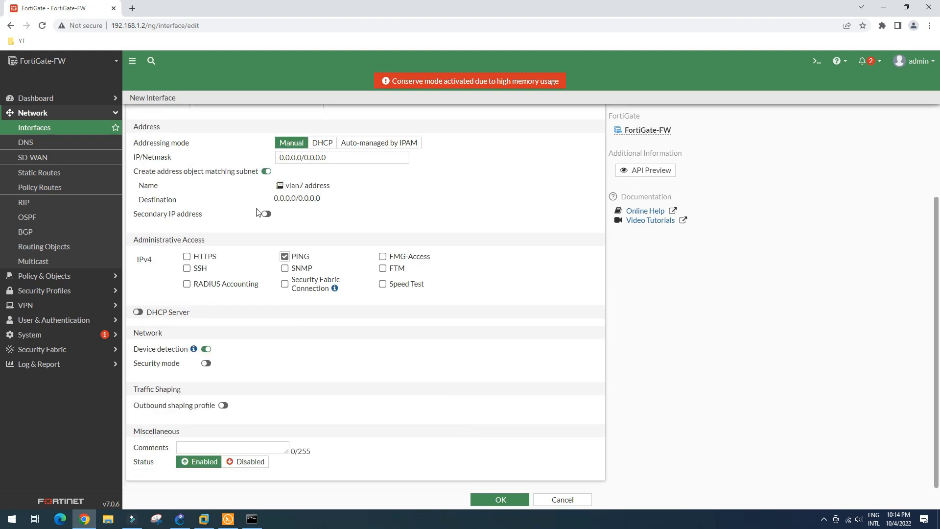
pyautogui.click(500, 499)
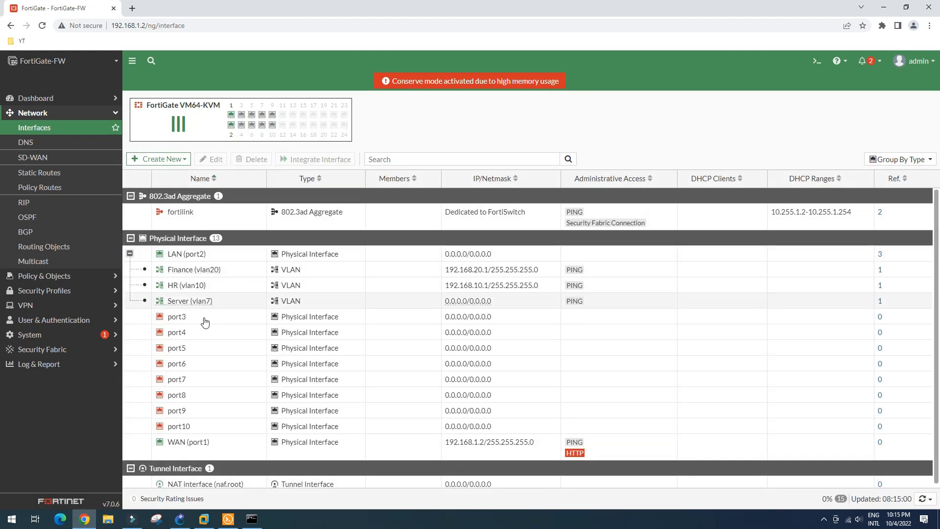
pyautogui.click(156, 160)
pyautogui.click(150, 186)
# Step: Name the zone Inter-VLAN, allow intra-zone traffic, add vlan7, vlan10 and vlan20, and save
pyautogui.click(234, 122)
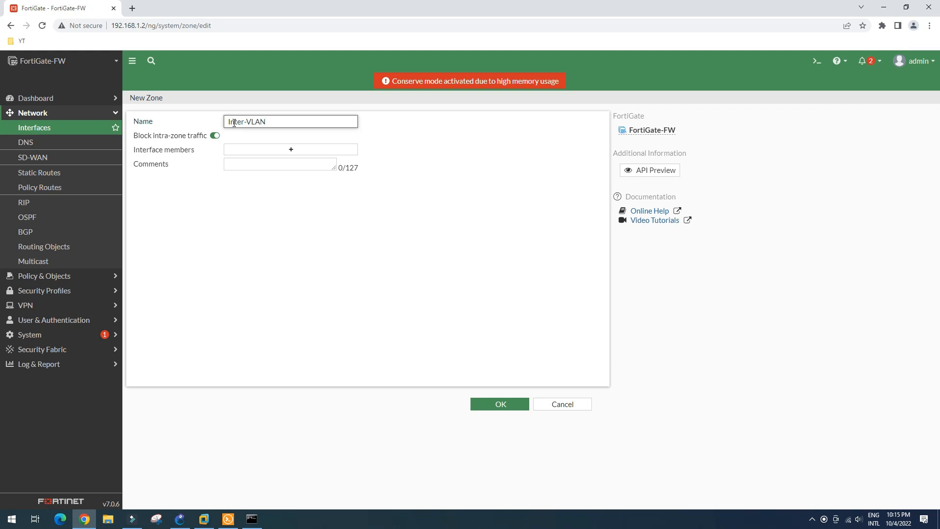
pyautogui.click(215, 136)
pyautogui.click(296, 150)
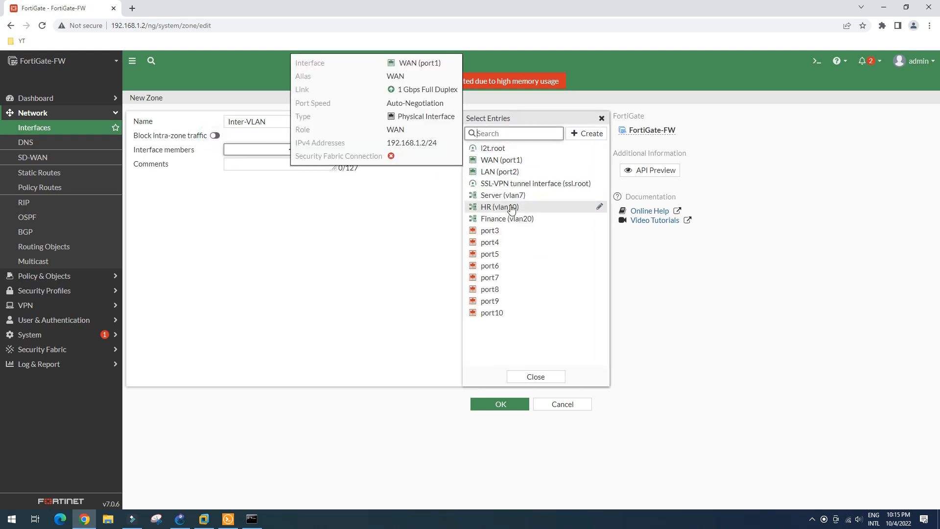
pyautogui.click(503, 195)
pyautogui.click(499, 207)
pyautogui.click(507, 219)
pyautogui.click(260, 190)
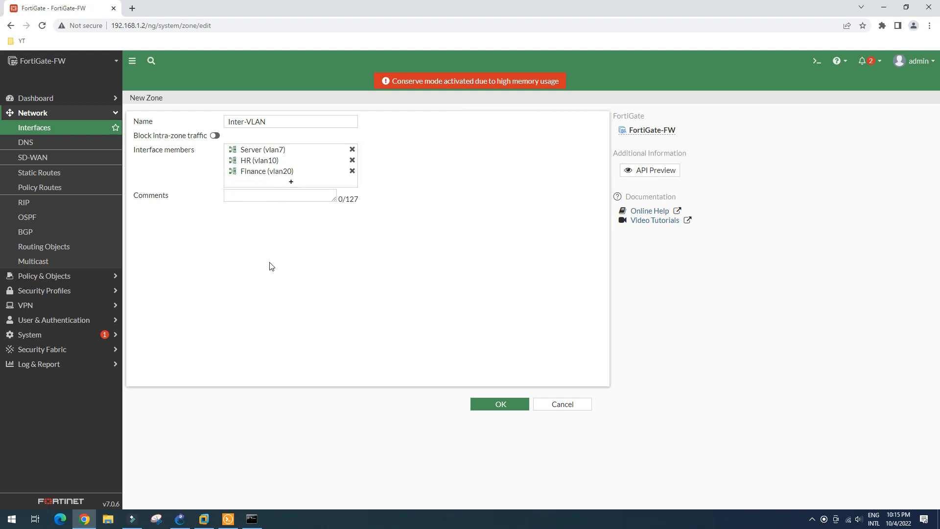
pyautogui.click(496, 404)
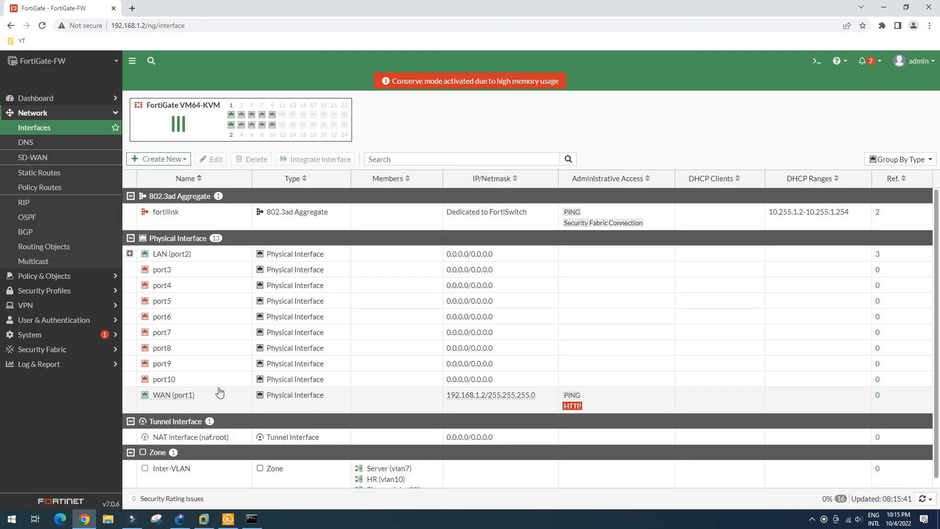
pyautogui.scroll(-1, 211, 373)
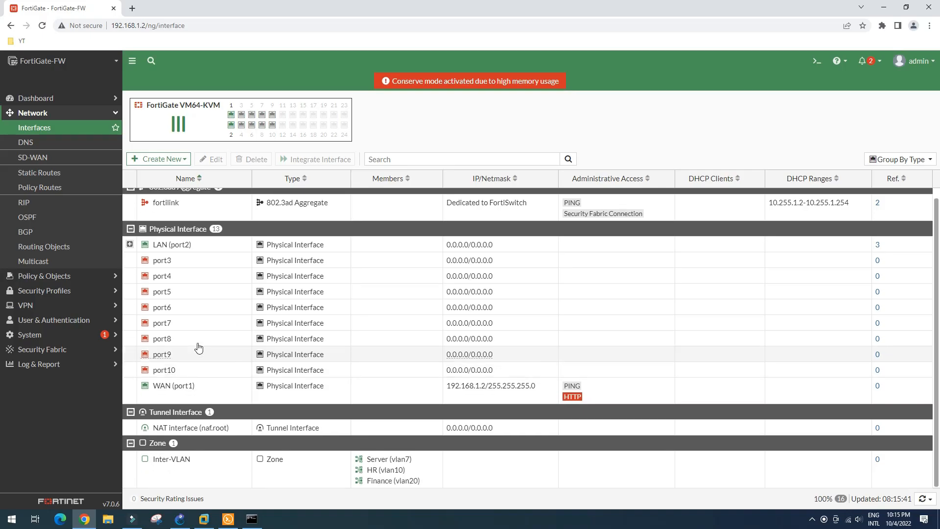
pyautogui.click(130, 245)
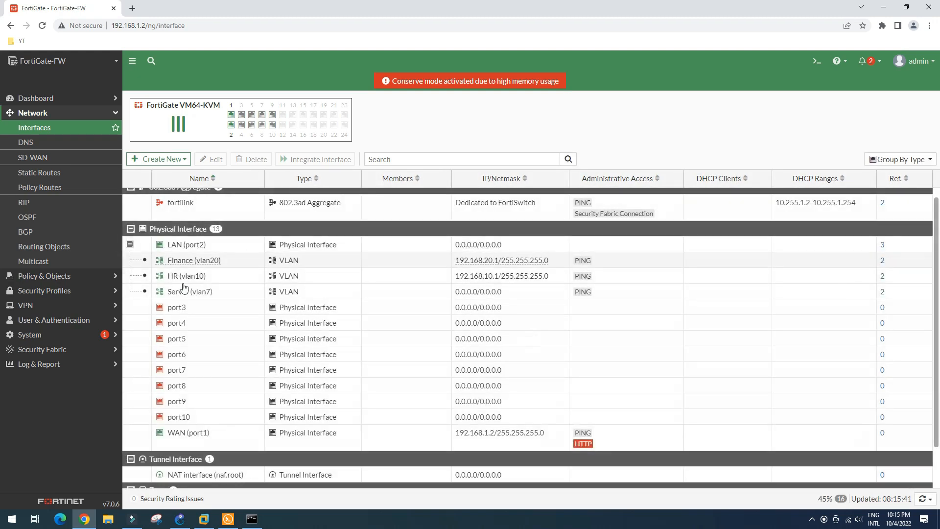
pyautogui.scroll(-1, 210, 384)
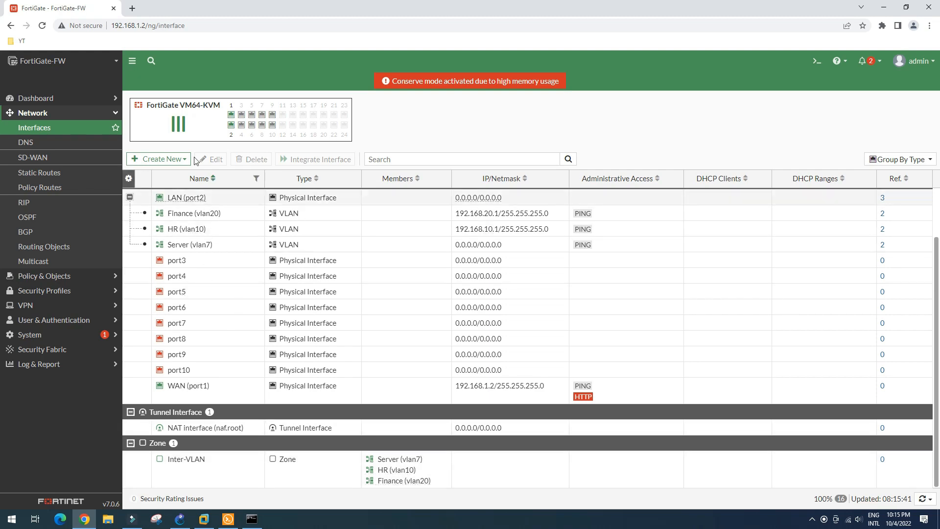
# Step: Start the Core-SW switch in the GNS3 topology
pyautogui.click(181, 520)
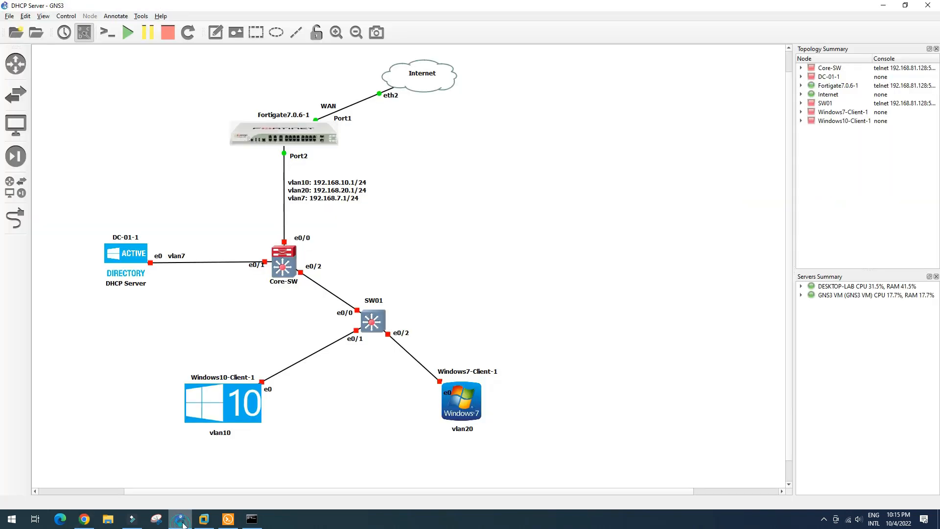
pyautogui.rightClick(283, 266)
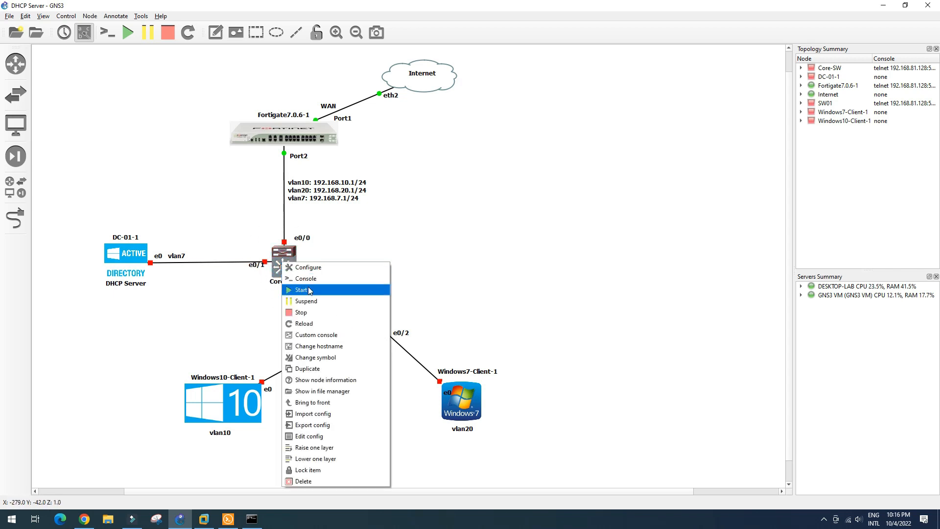
pyautogui.click(320, 292)
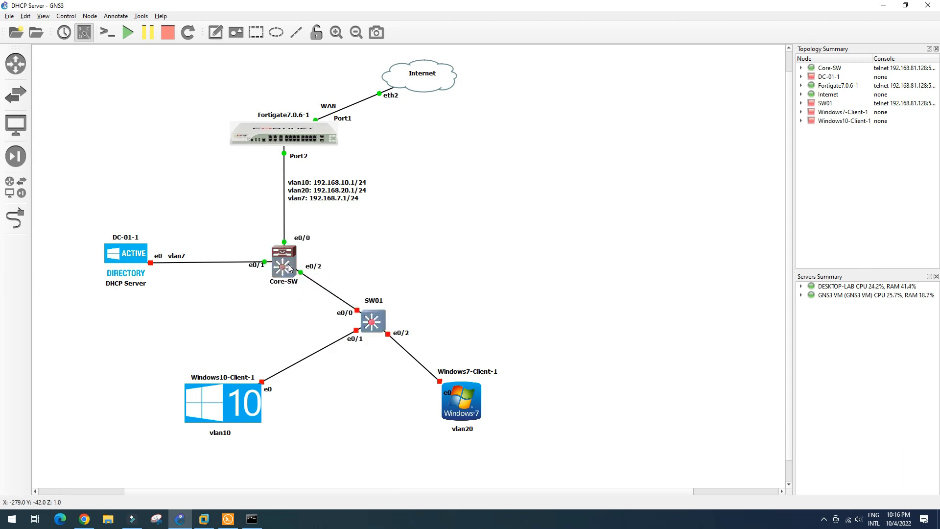
# Step: Open Core-SW's console in Solar-PuTTY and nudge the window up and left
pyautogui.rightClick(289, 265)
pyautogui.click(318, 285)
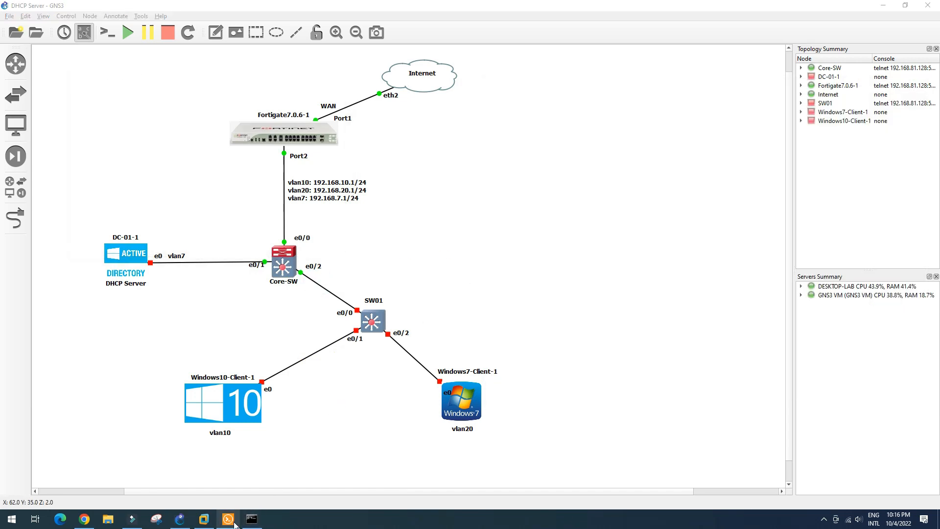
pyautogui.click(232, 520)
pyautogui.moveTo(763, 92); pyautogui.dragTo(744, 79)
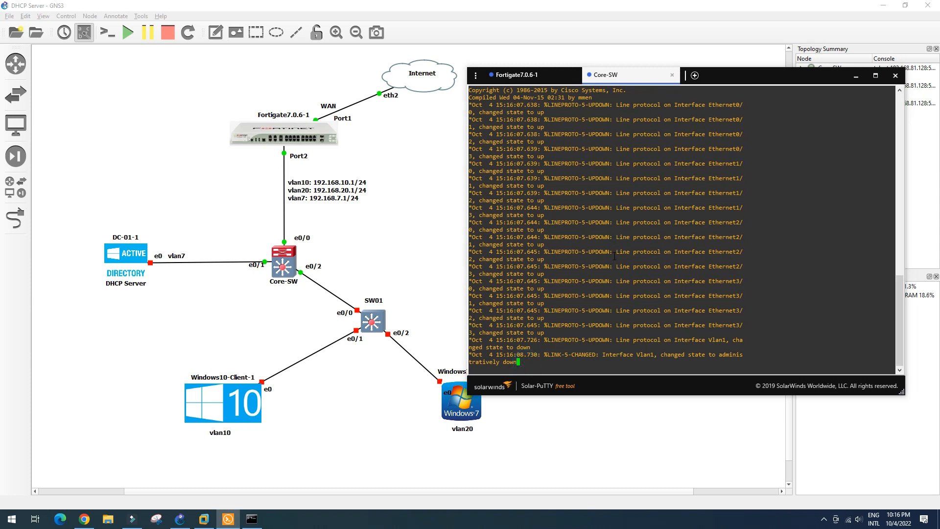
# Step: On Core-SW, make e0/0 and e0/2 dot1q trunk ports
pyautogui.press('Return')
pyautogui.press('Return')
pyautogui.press('Return')
pyautogui.write('config t')
pyautogui.press('Return')
pyautogui.write('int e')
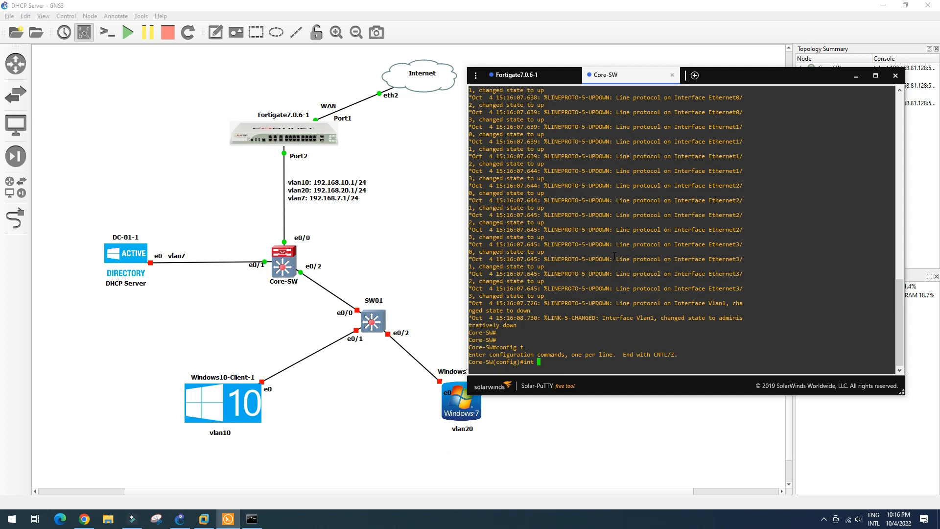
pyautogui.write('rang')
pyautogui.press('Tab')
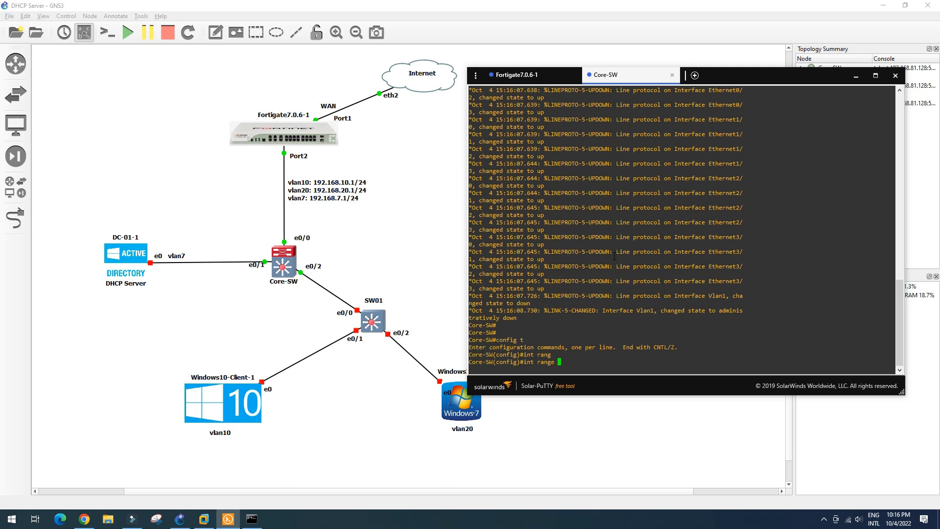
pyautogui.press('BackSpace')
pyautogui.press('BackSpace')
pyautogui.press('BackSpace')
pyautogui.press('BackSpace')
pyautogui.press('BackSpace')
pyautogui.press('BackSpace')
pyautogui.write('e0/0')
pyautogui.press('Return')
pyautogui.write('swi')
pyautogui.press('Tab')
pyautogui.write('tru')
pyautogui.press('Tab')
pyautogui.write('enca')
pyautogui.press('Tab')
pyautogui.write('dot')
pyautogui.press('Tab')
pyautogui.press('Return')
pyautogui.write('swi')
pyautogui.press('Tab')
pyautogui.write('mod')
pyautogui.press('Tab')
pyautogui.write('tru')
pyautogui.press('Tab')
pyautogui.press('Return')
pyautogui.press('Return')
pyautogui.press('Return')
pyautogui.press('Return')
pyautogui.write('int e0/0')
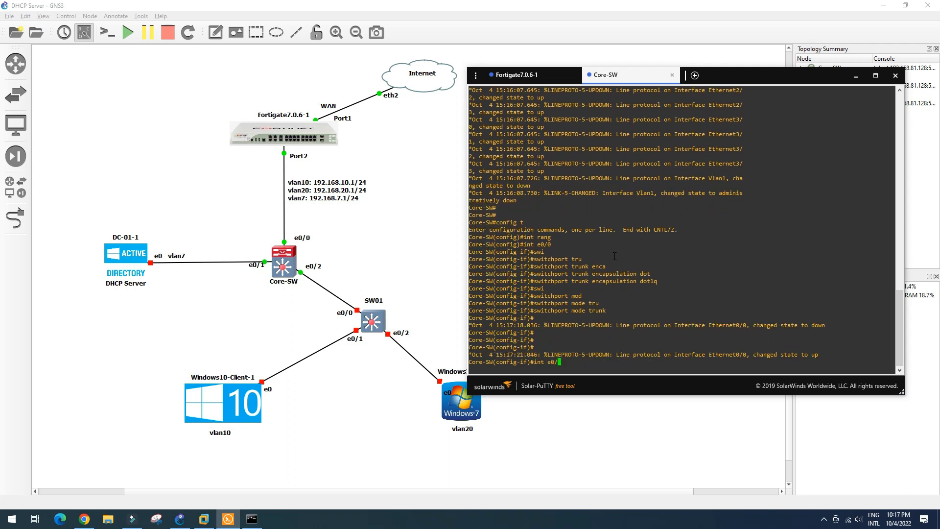
pyautogui.write('2')
pyautogui.press('Return')
pyautogui.press('Up')
pyautogui.press('Up')
pyautogui.press('Up')
pyautogui.press('Return')
pyautogui.press('Up')
pyautogui.press('Up')
pyautogui.press('Up')
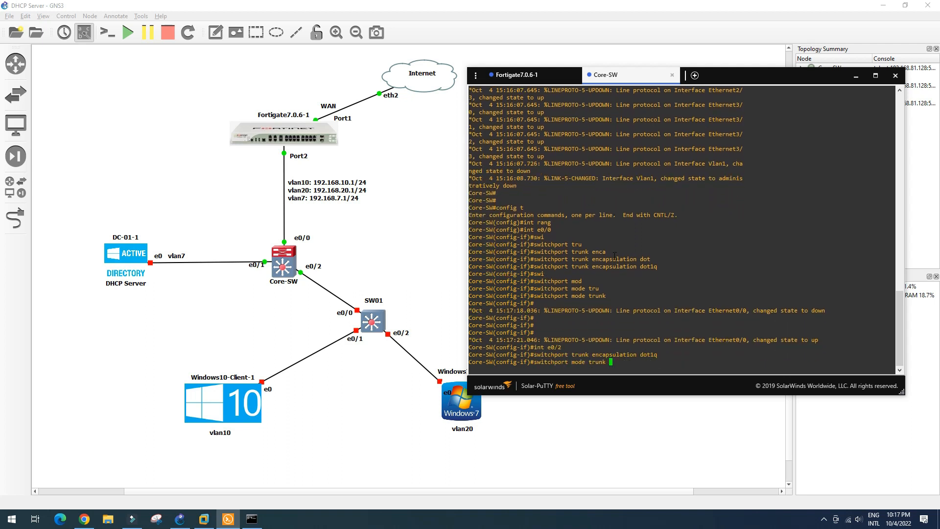
pyautogui.press('Return')
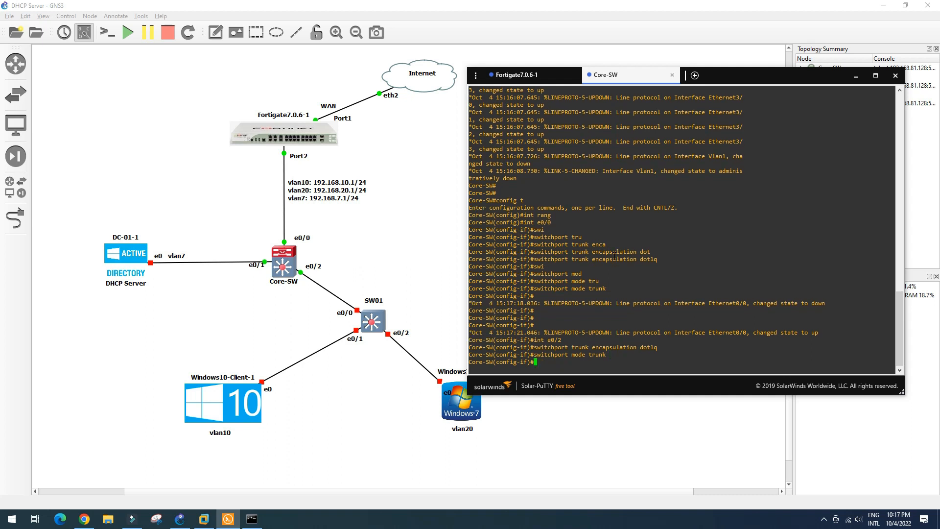
# Step: Set Core-SW's e0/1 as an access port in VLAN 7
pyautogui.press('Up')
pyautogui.press('Up')
pyautogui.press('Up')
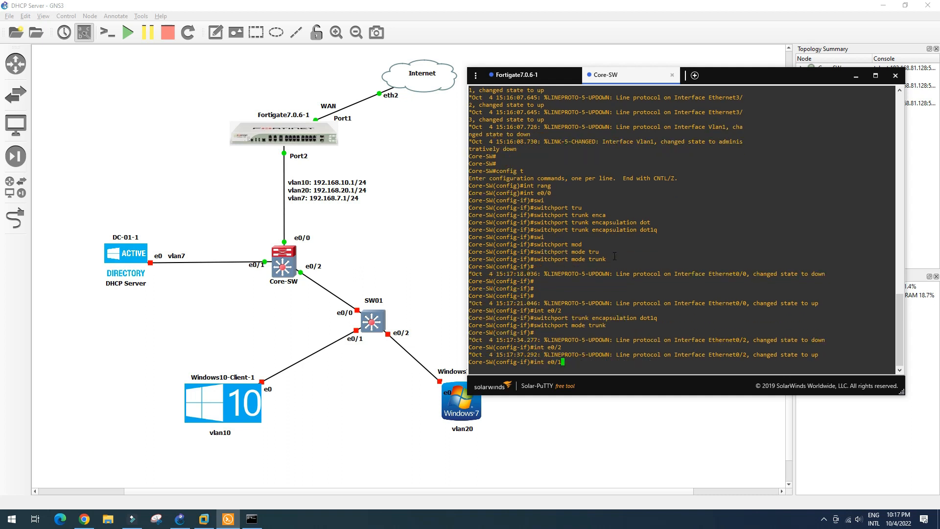
pyautogui.write('1')
pyautogui.press('Return')
pyautogui.write('swit')
pyautogui.press('Tab')
pyautogui.write('mod')
pyautogui.press('Tab')
pyautogui.write('acc')
pyautogui.press('Return')
pyautogui.write('swi')
pyautogui.press('Tab')
pyautogui.write('acc vlan 7')
pyautogui.press('Return')
pyautogui.press('Return')
pyautogui.write('exit')
pyautogui.press('Return')
# Step: Create VLANs 10 and 20 on Core-SW and save the configuration
pyautogui.write('vlan 10')
pyautogui.press('Return')
pyautogui.write('nam')
pyautogui.press('Tab')
pyautogui.press('BackSpace')
pyautogui.press('BackSpace')
pyautogui.press('BackSpace')
pyautogui.press('BackSpace')
pyautogui.write('vlan 20')
pyautogui.press('Return')
pyautogui.write('end')
pyautogui.press('Return')
pyautogui.write('w')
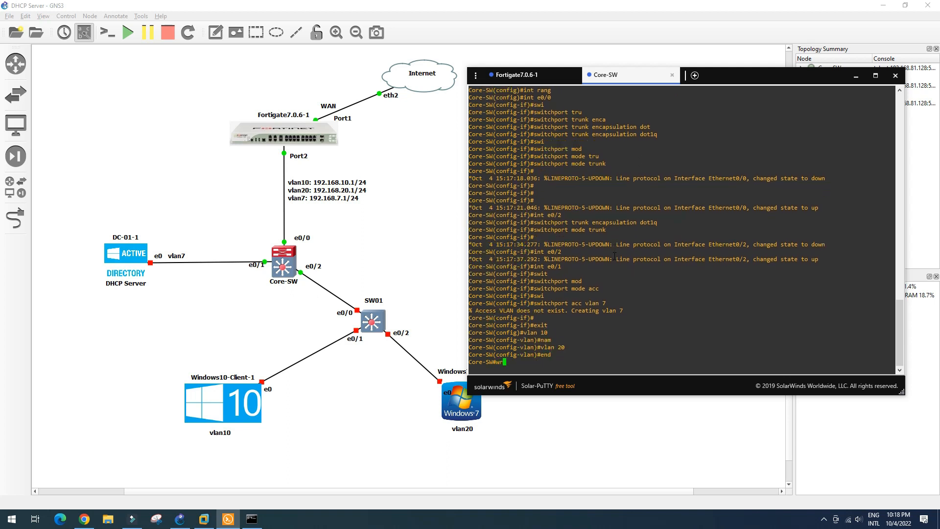
pyautogui.write('r')
pyautogui.press('Return')
pyautogui.press('Return')
pyautogui.press('Return')
pyautogui.press('Return')
# Step: Verify Core-SW's VLANs and interface status, confirming Et0/1 is in VLAN 7
pyautogui.write('sh vlan brie')
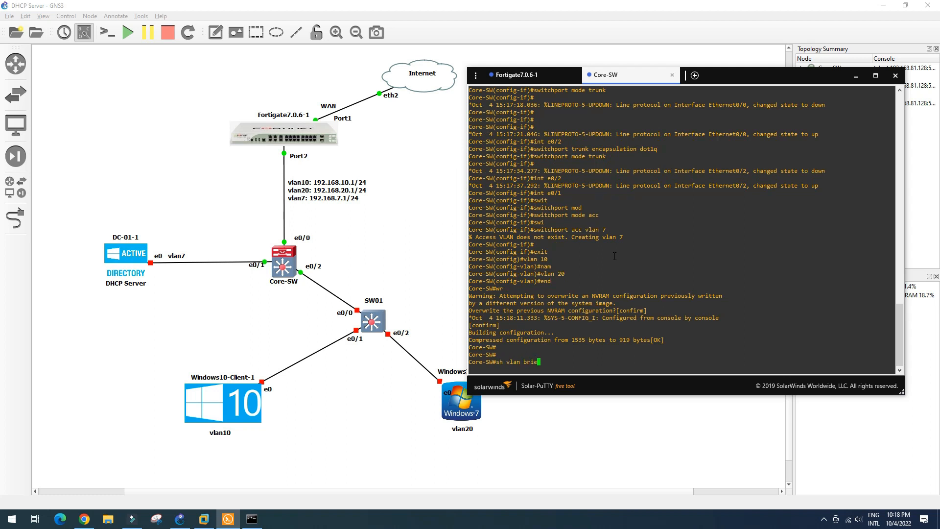
pyautogui.press('Return')
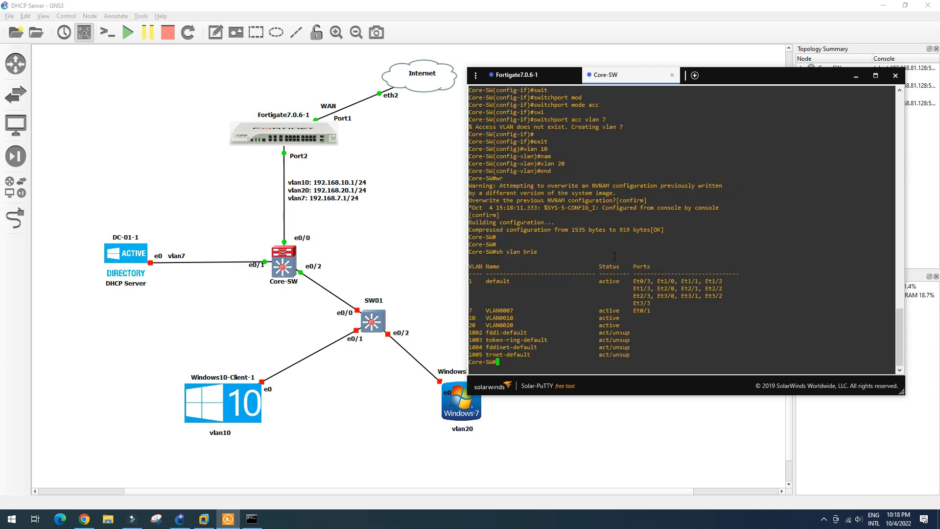
pyautogui.write('sh int statu')
pyautogui.press('Return')
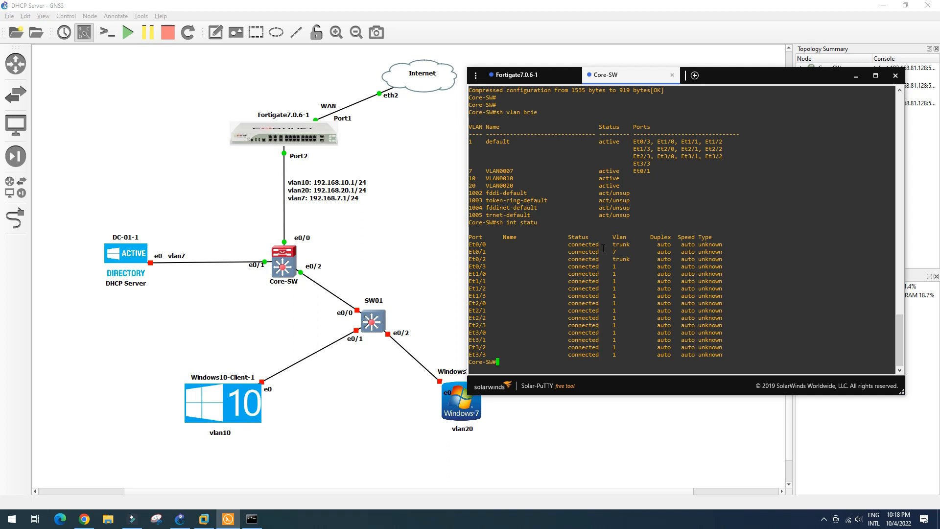
pyautogui.moveTo(581, 251); pyautogui.dragTo(636, 252)
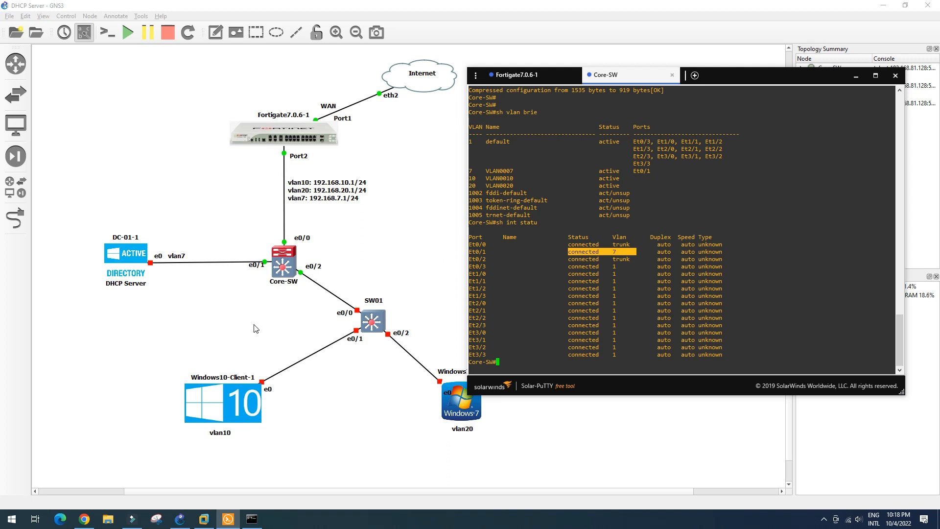
pyautogui.click(856, 75)
pyautogui.rightClick(377, 321)
# Step: Start SW01 and open its console in Solar-PuTTY
pyautogui.click(405, 127)
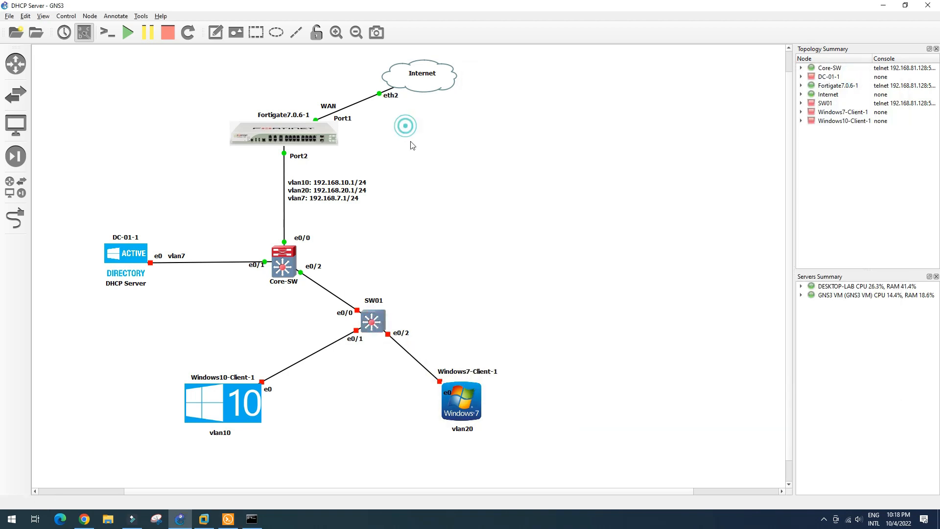
pyautogui.rightClick(372, 326)
pyautogui.click(418, 120)
pyautogui.click(229, 520)
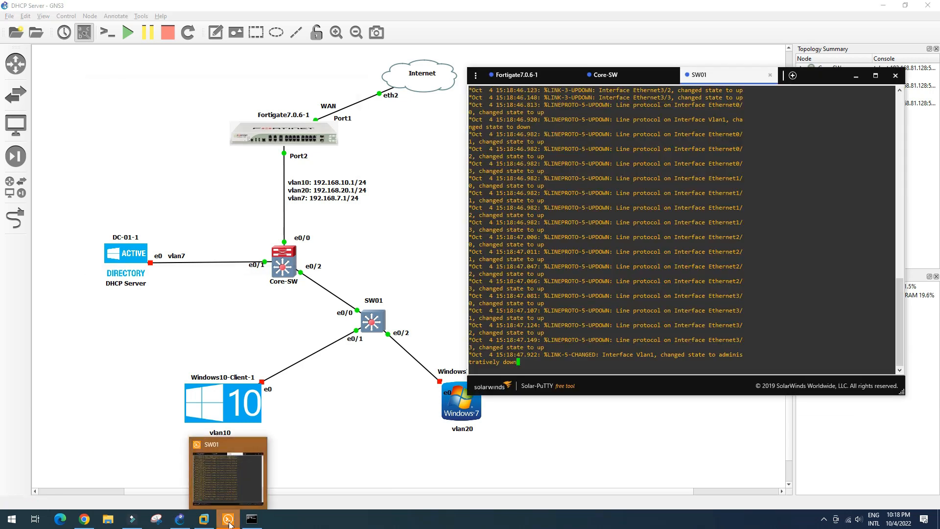
# Step: Create VLANs 10, 20 and 7 on SW01
pyautogui.press('Return')
pyautogui.press('Return')
pyautogui.press('Return')
pyautogui.press('Return')
pyautogui.write('conf t')
pyautogui.press('Return')
pyautogui.write('vlan 10')
pyautogui.press('Return')
pyautogui.write('vlan 20')
pyautogui.press('Return')
pyautogui.write('vlan 7')
pyautogui.press('Return')
pyautogui.write('exit')
pyautogui.press('Return')
# Step: Make SW01's e0/0 a trunk port with dot1q encapsulation
pyautogui.write('int e0/0')
pyautogui.press('Return')
pyautogui.write('swi')
pyautogui.press('Tab')
pyautogui.write('mod')
pyautogui.press('Tab')
pyautogui.write('tru')
pyautogui.press('Tab')
pyautogui.press('BackSpace')
pyautogui.press('BackSpace')
pyautogui.press('BackSpace')
pyautogui.press('BackSpace')
pyautogui.press('BackSpace')
pyautogui.press('BackSpace')
pyautogui.press('BackSpace')
pyautogui.press('BackSpace')
pyautogui.press('BackSpace')
pyautogui.press('BackSpace')
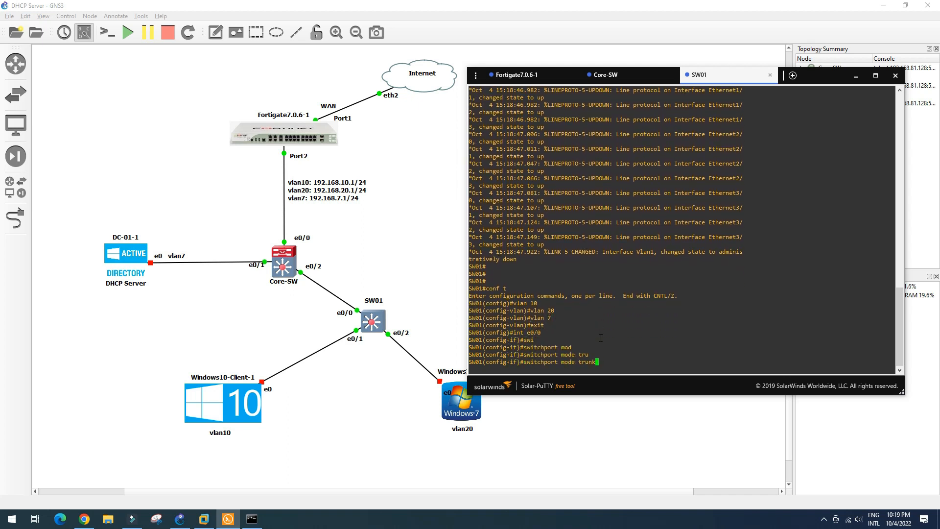
pyautogui.press('BackSpace')
pyautogui.write('tru')
pyautogui.press('Tab')
pyautogui.write('enca')
pyautogui.press('Tab')
pyautogui.write('do')
pyautogui.press('Tab')
pyautogui.press('Return')
pyautogui.write('swi')
pyautogui.press('Tab')
pyautogui.write('mod')
pyautogui.press('Tab')
pyautogui.write('tru')
pyautogui.press('Tab')
pyautogui.press('Return')
# Step: Put SW01's e0/1 in access VLAN 10 and e0/2 in access VLAN 20
pyautogui.write('int e0/0')
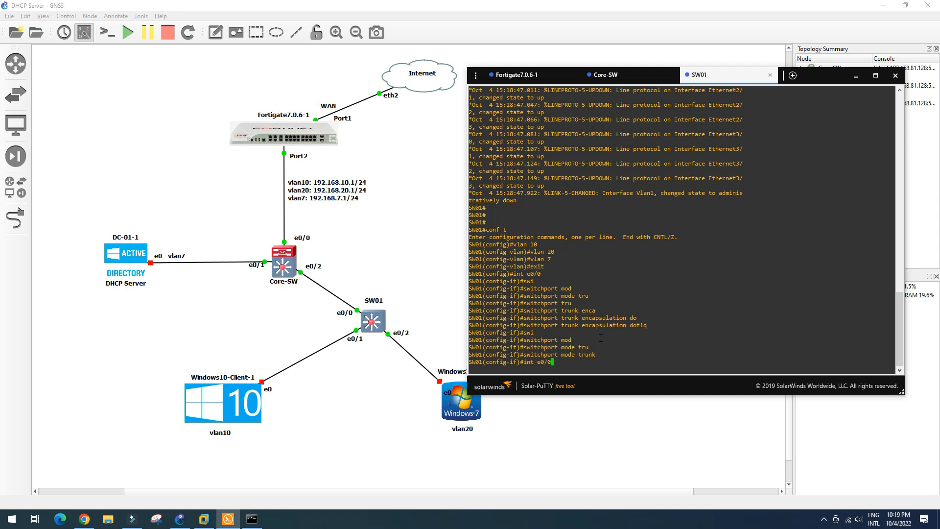
pyautogui.press('Return')
pyautogui.write('swi')
pyautogui.press('Tab')
pyautogui.write('mod')
pyautogui.press('Tab')
pyautogui.write('acc')
pyautogui.press('Tab')
pyautogui.write('swi')
pyautogui.press('Tab')
pyautogui.write('acc vl')
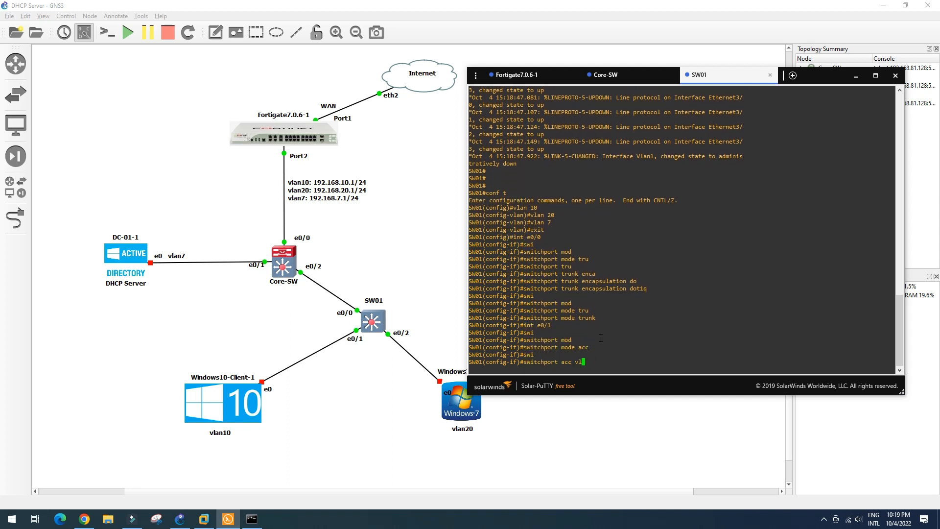
pyautogui.write('an 10')
pyautogui.press('Return')
pyautogui.write('int e0/1')
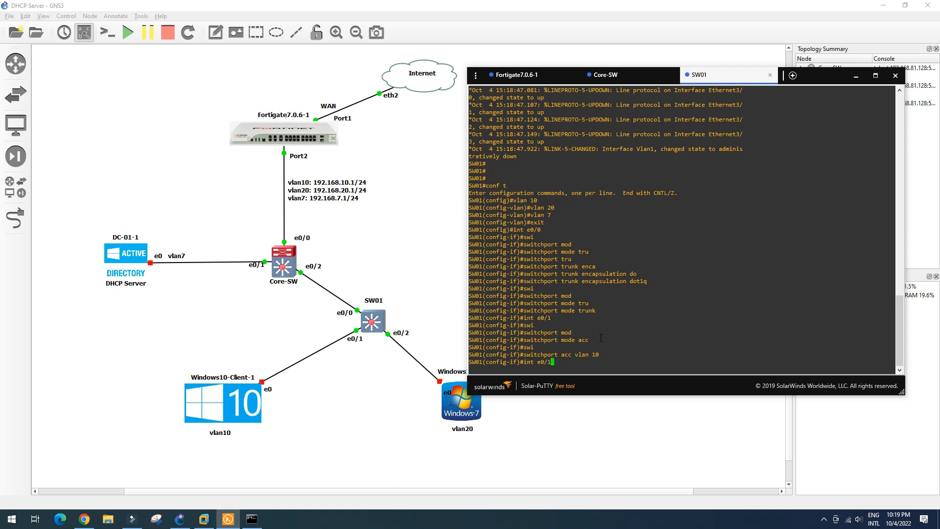
pyautogui.press('Return')
pyautogui.press('Up')
pyautogui.press('Up')
pyautogui.press('Return')
pyautogui.write('switchport acc vlan 20')
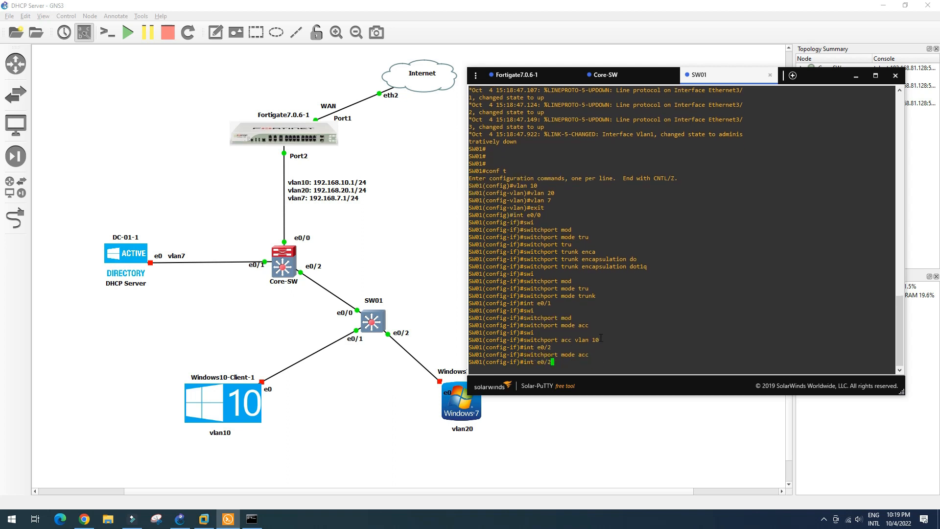
pyautogui.press('Return')
# Step: Verify SW01's VLANs 7, 10, 20 and the Et0/0–Et0/2 interface status
pyautogui.write('end')
pyautogui.press('Return')
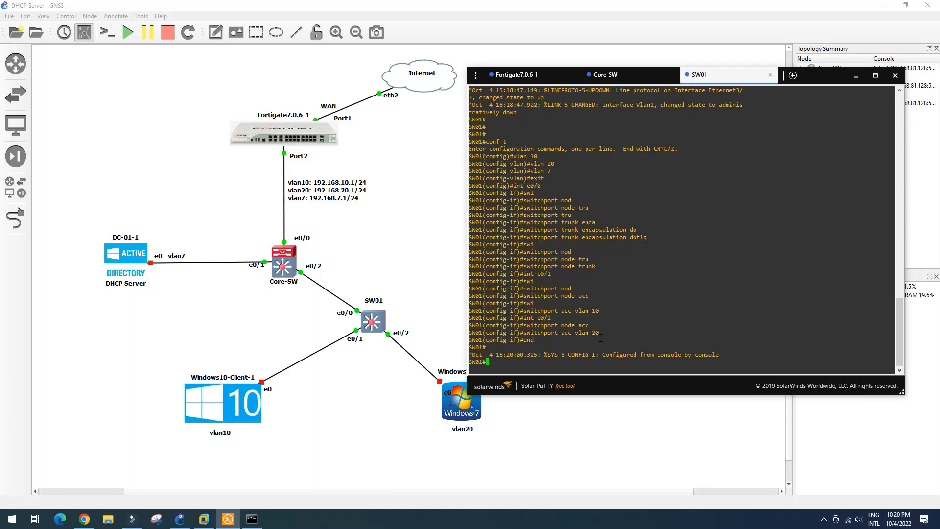
pyautogui.write('sh vlan brie')
pyautogui.press('Return')
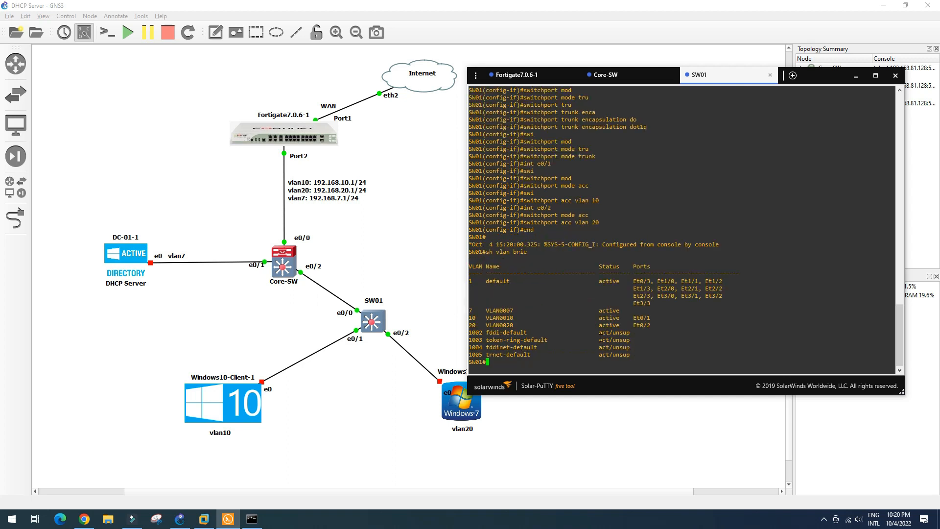
pyautogui.moveTo(480, 312); pyautogui.dragTo(506, 325)
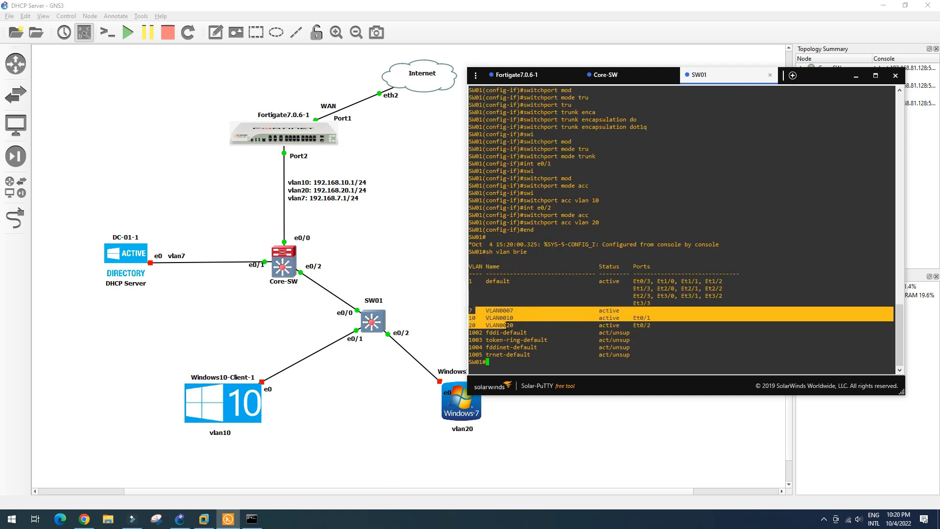
pyautogui.press('Return')
pyautogui.press('Return')
pyautogui.write('sh')
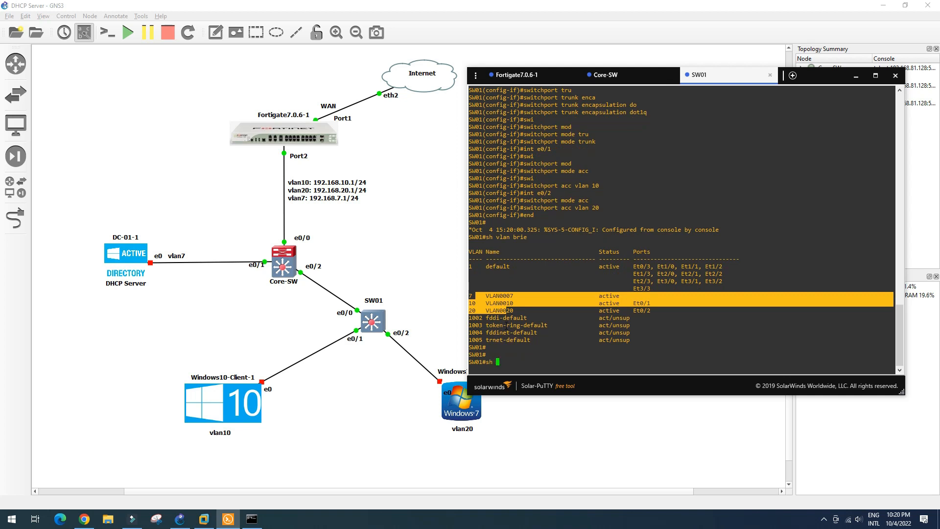
pyautogui.write(' int statu')
pyautogui.press('Return')
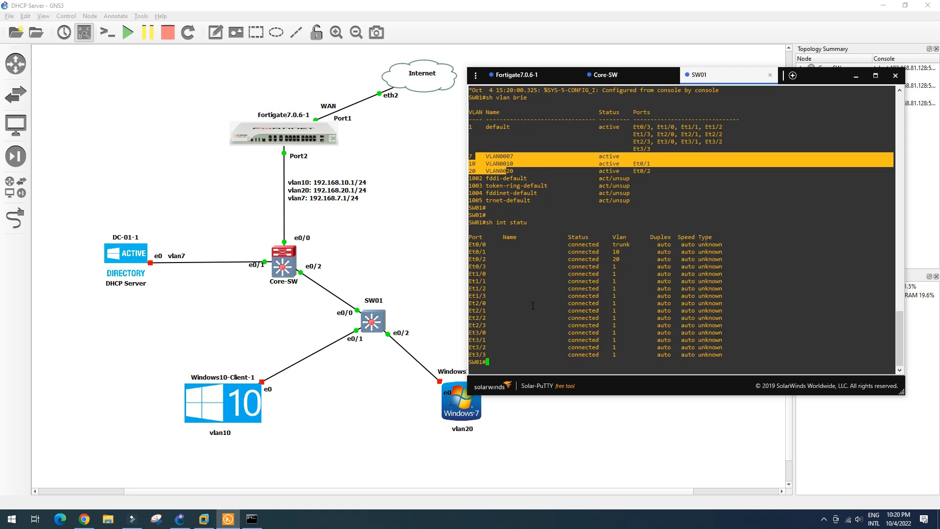
pyautogui.moveTo(565, 243); pyautogui.dragTo(625, 261)
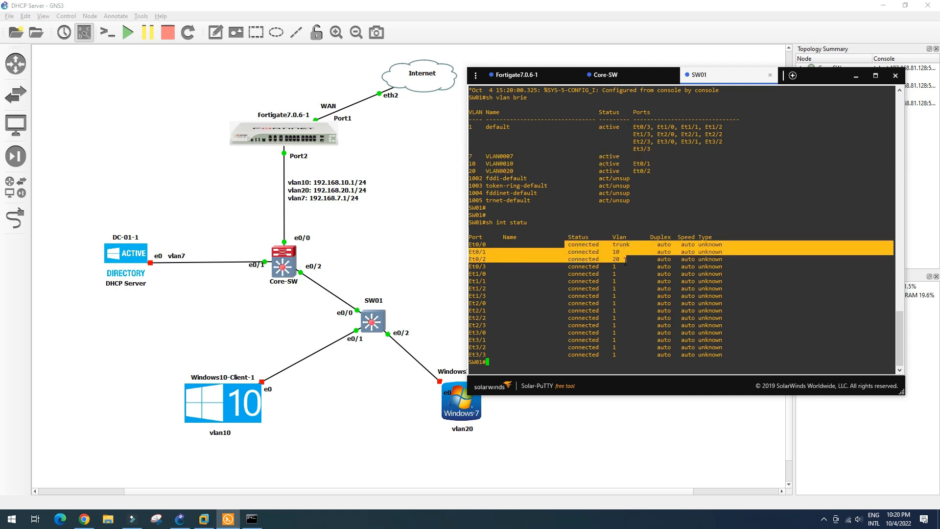
pyautogui.click(349, 380)
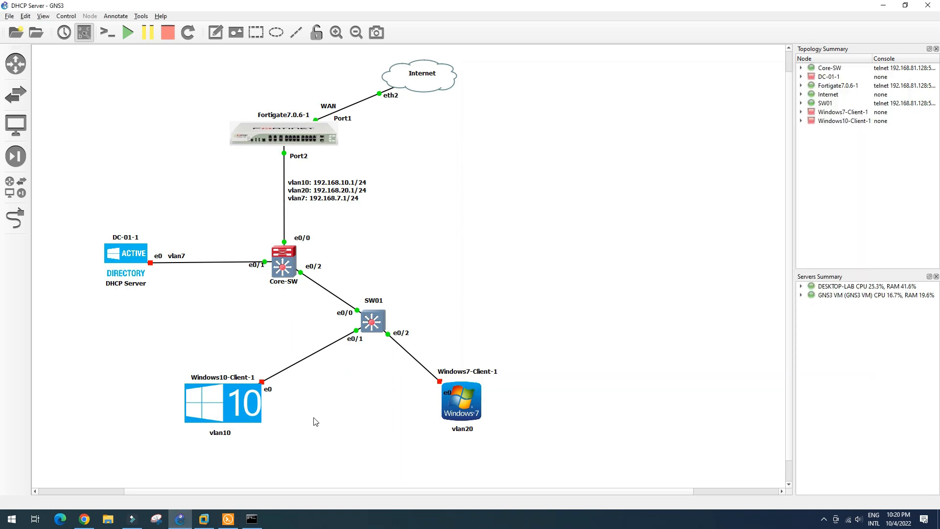
# Step: Start the Windows10-Client-1 node in GNS3 so its VM boots in VMware Workstation
pyautogui.moveTo(235, 407)
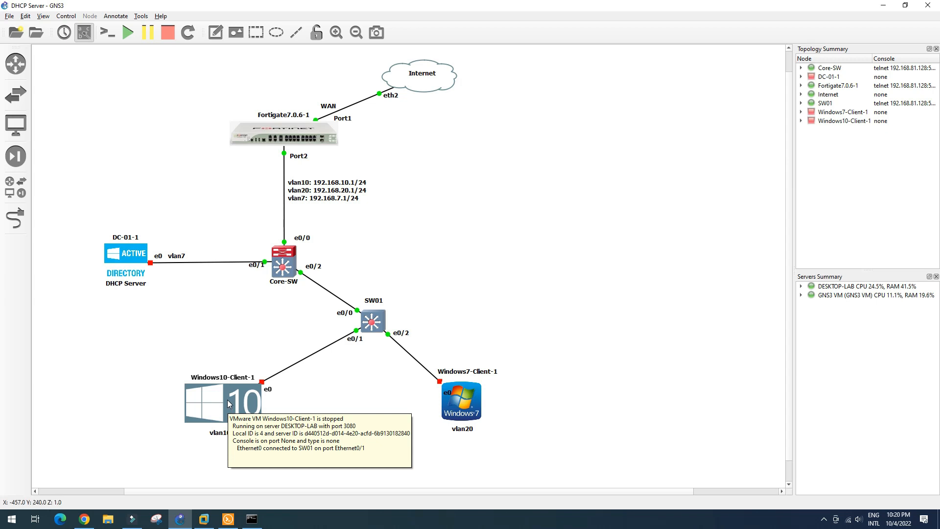
pyautogui.click(227, 401)
pyautogui.rightClick(227, 400)
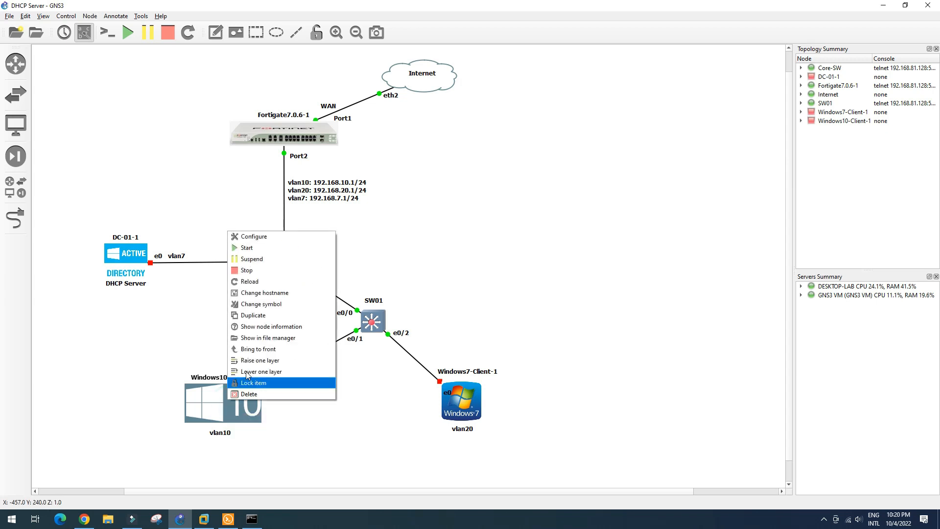
pyautogui.click(264, 250)
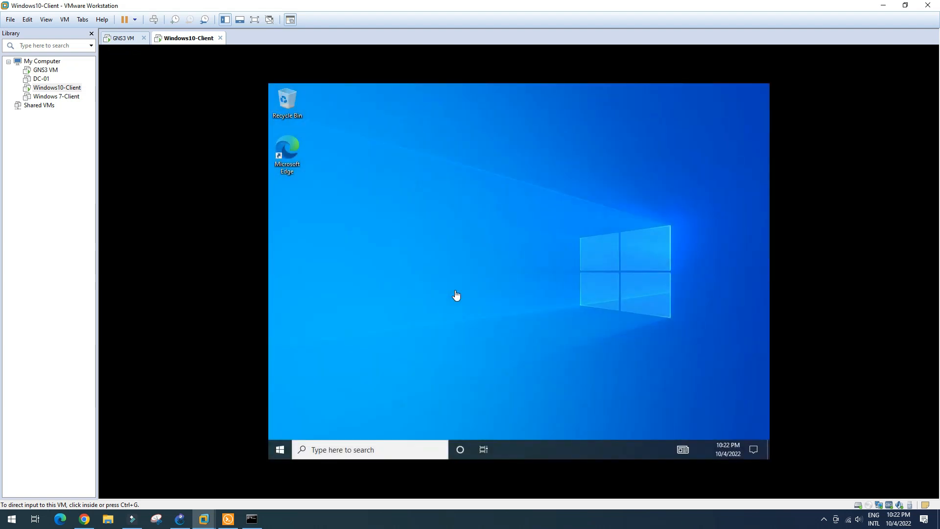
# Step: Refresh the client desktop and review the Ethernet0 2 adapter's current IP details
pyautogui.rightClick(456, 242)
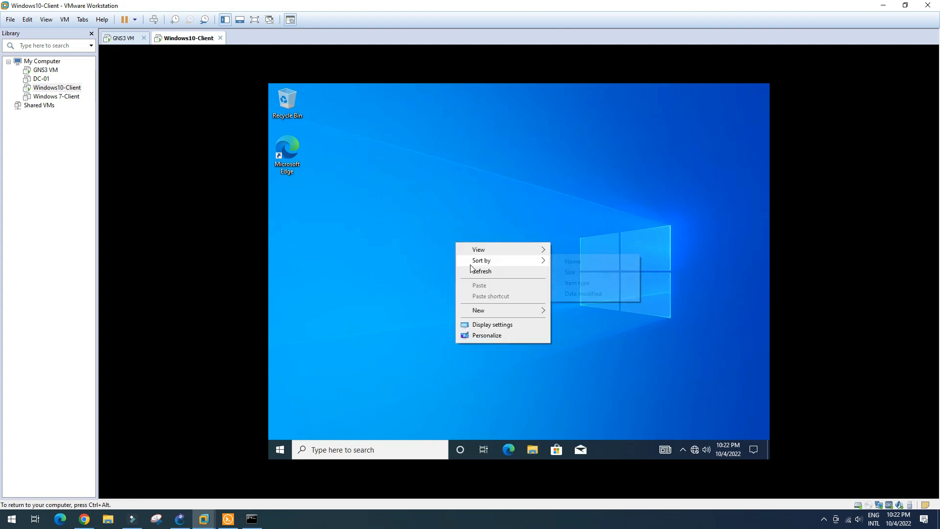
pyautogui.click(476, 273)
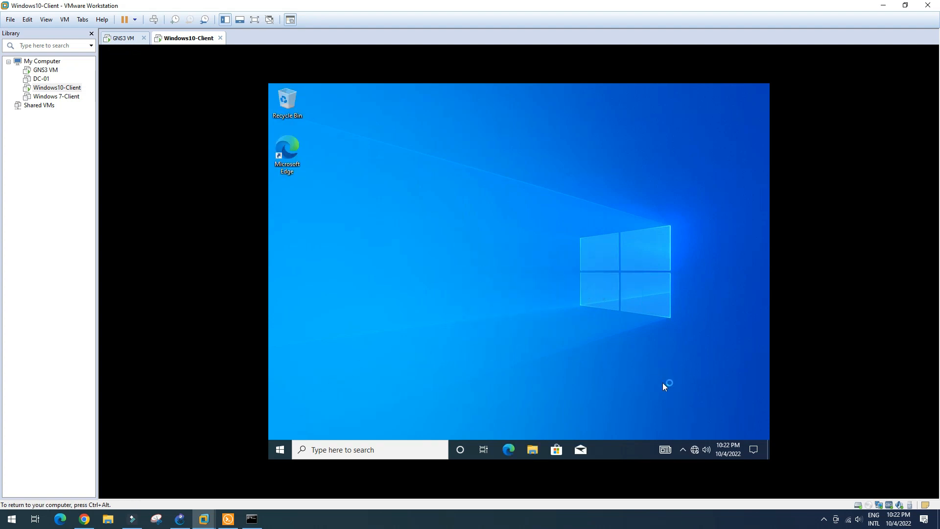
pyautogui.rightClick(694, 450)
pyautogui.click(691, 437)
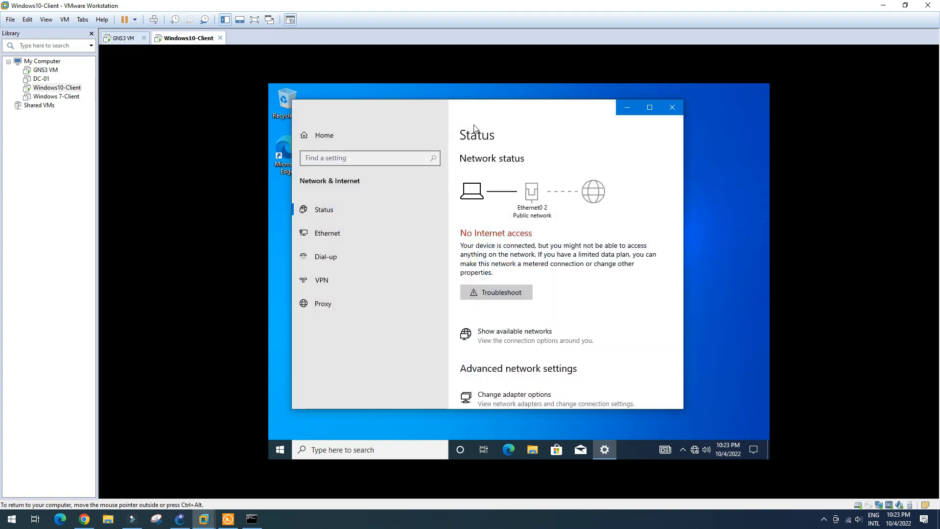
pyautogui.click(343, 235)
pyautogui.click(496, 230)
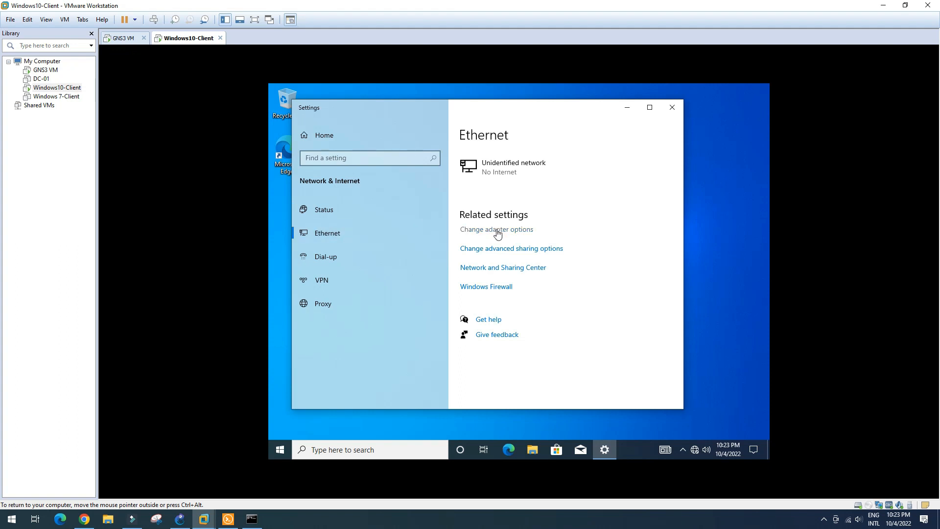
pyautogui.doubleClick(447, 215)
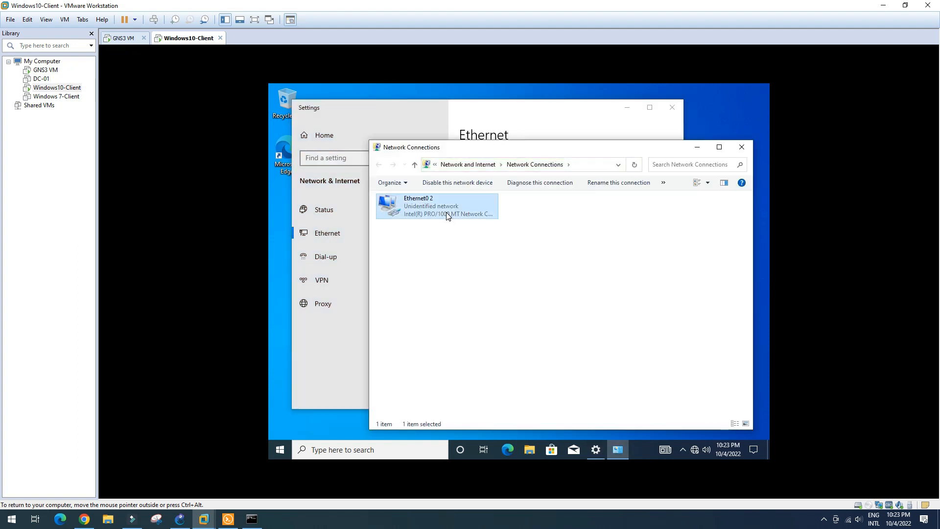
pyautogui.click(470, 260)
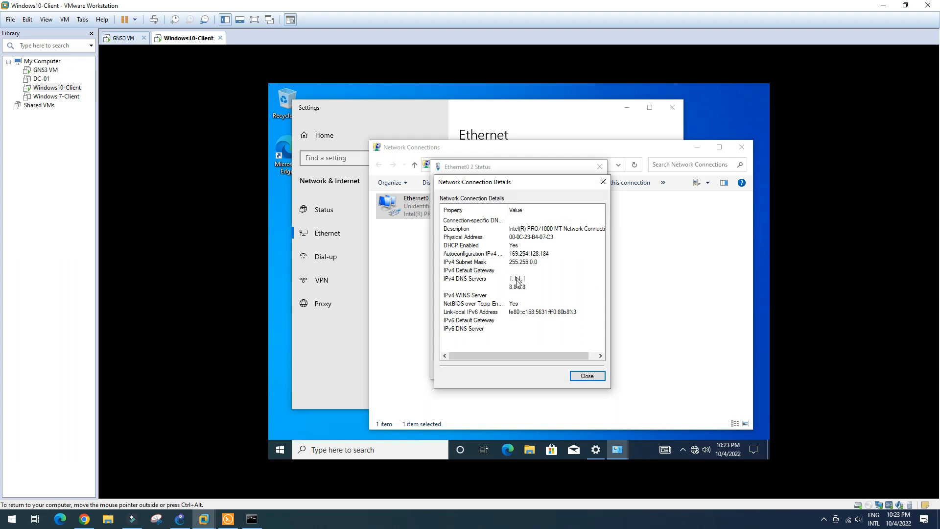
pyautogui.click(588, 376)
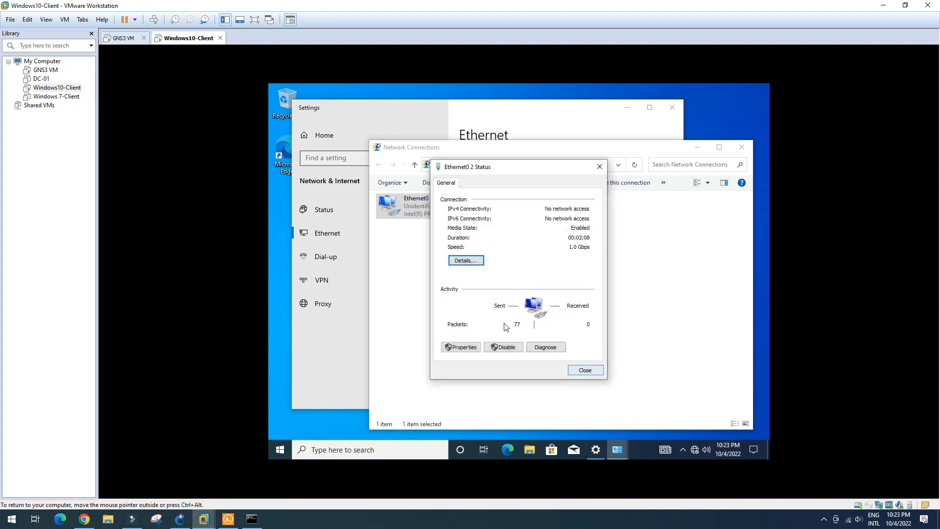
# Step: Disable IPv6 on Ethernet0 2, keep IPv4 automatic, and return to the GNS3 topology
pyautogui.click(474, 350)
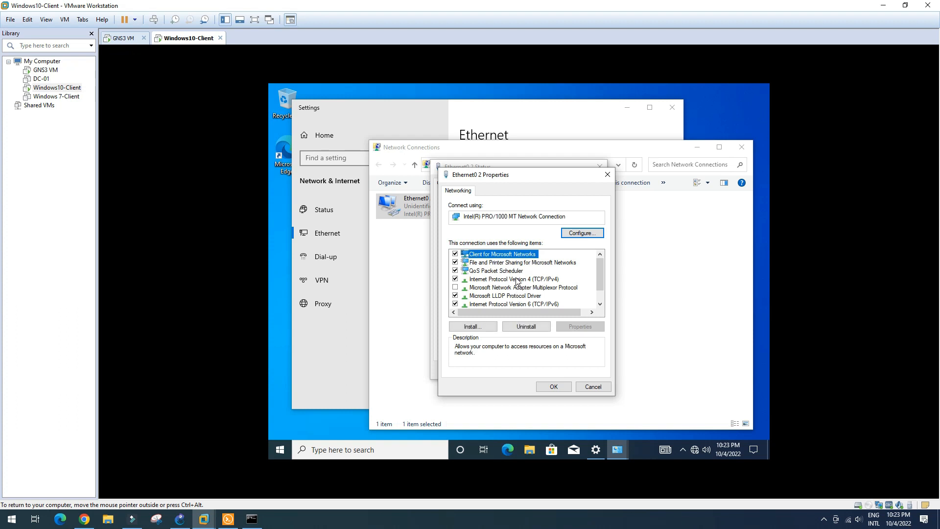
pyautogui.click(455, 304)
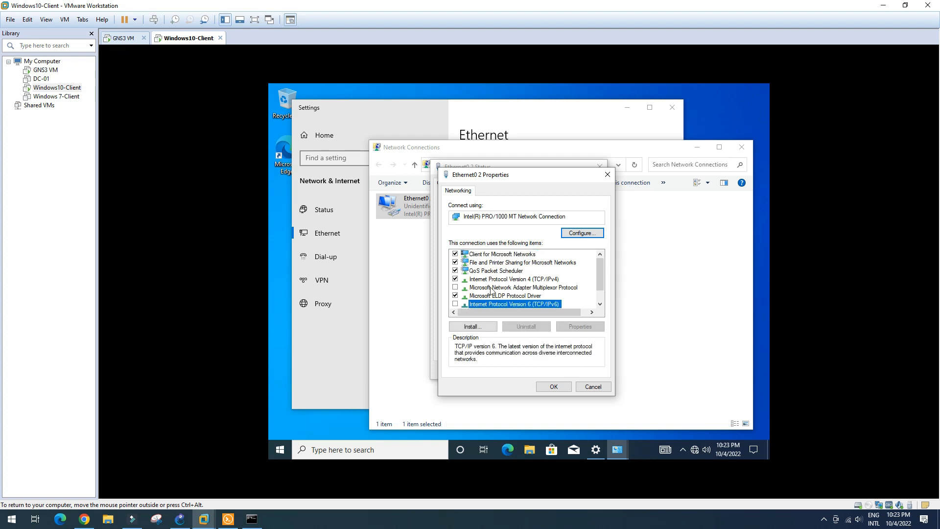
pyautogui.doubleClick(510, 280)
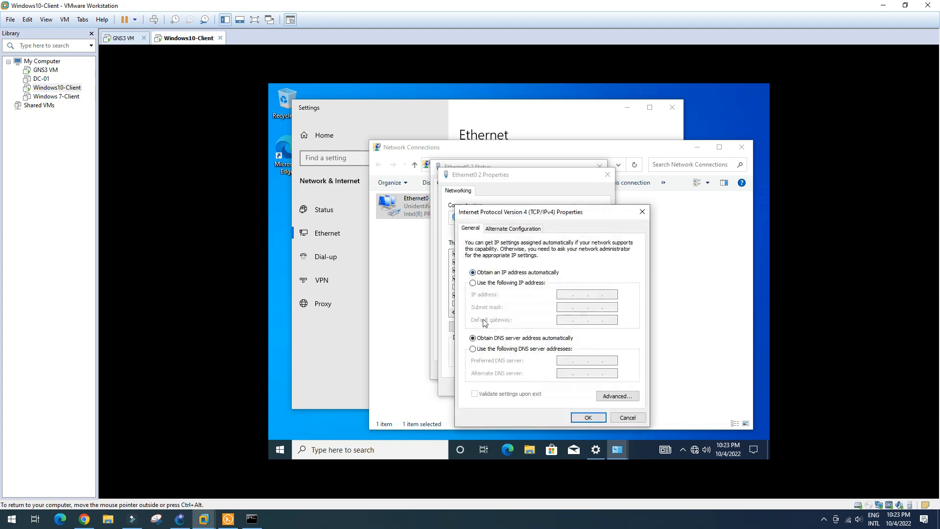
pyautogui.click(588, 417)
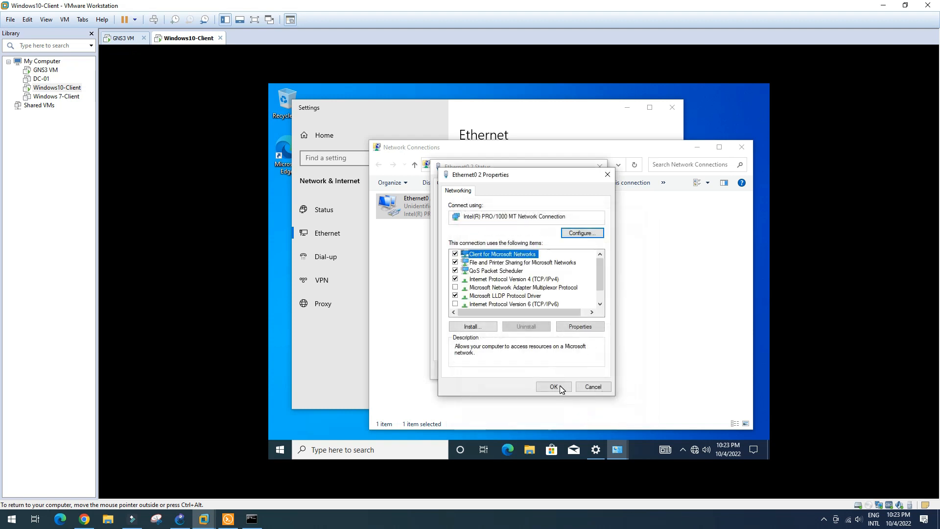
pyautogui.click(558, 387)
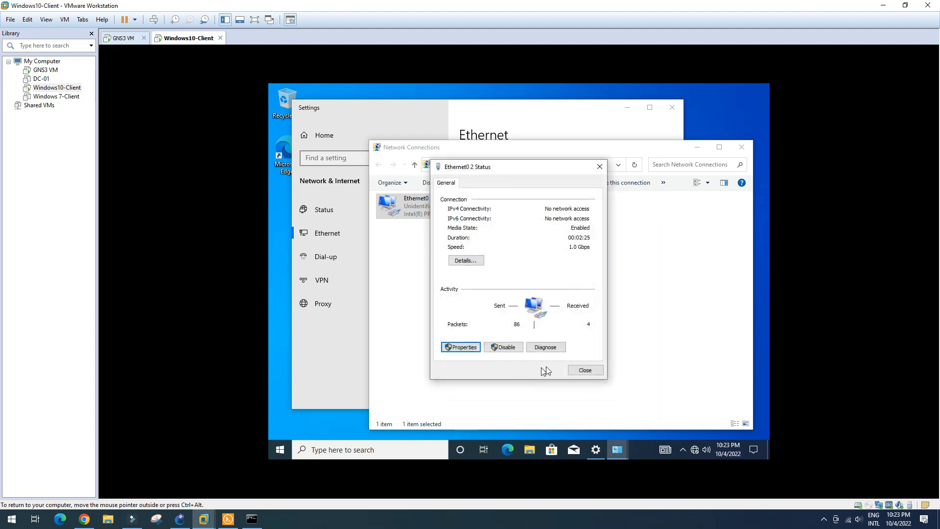
pyautogui.click(586, 371)
pyautogui.click(180, 519)
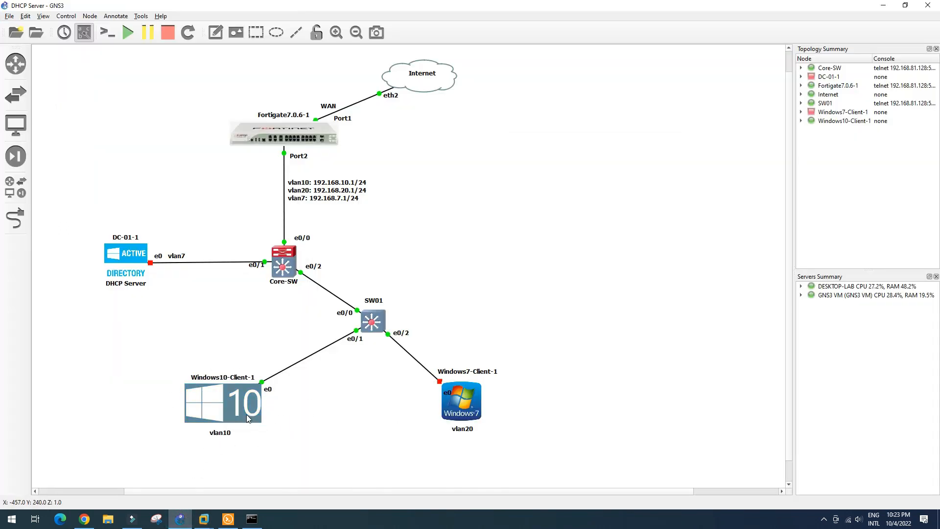
# Step: Start the DC-01-1 server node from GNS3
pyautogui.moveTo(117, 277)
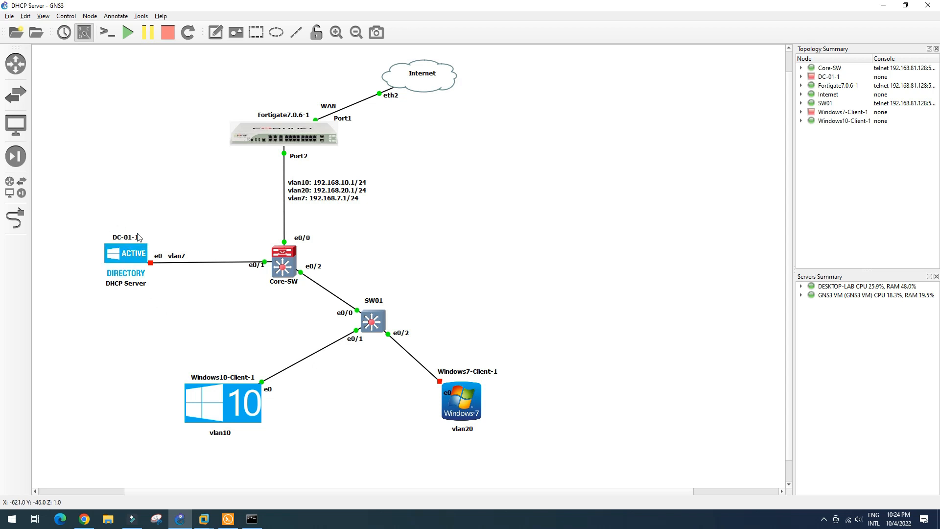
pyautogui.rightClick(128, 257)
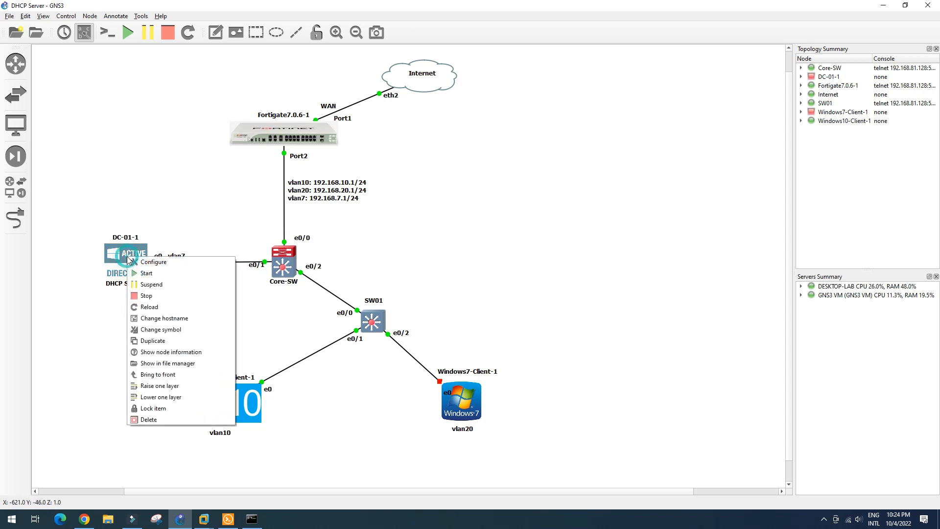
pyautogui.click(154, 275)
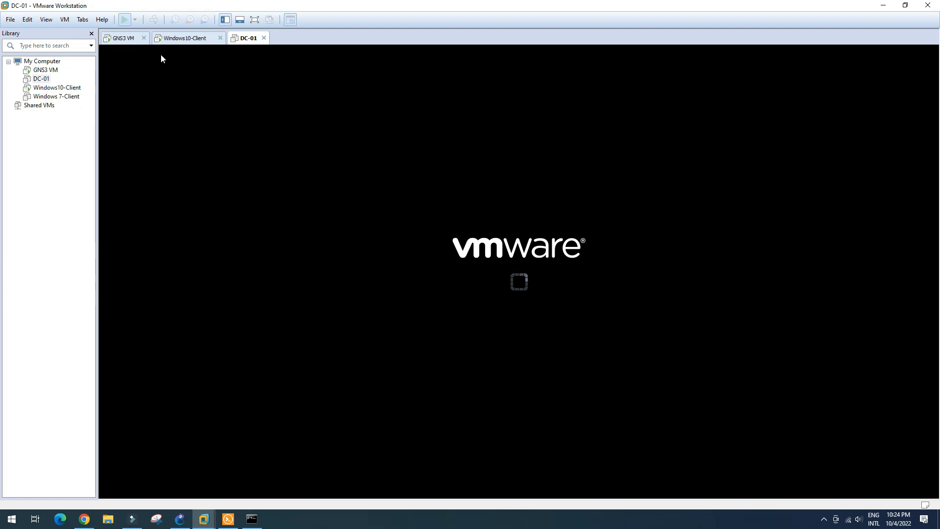
# Step: Bring up the booting DC-01 VM full screen in VMware Workstation
pyautogui.click(255, 20)
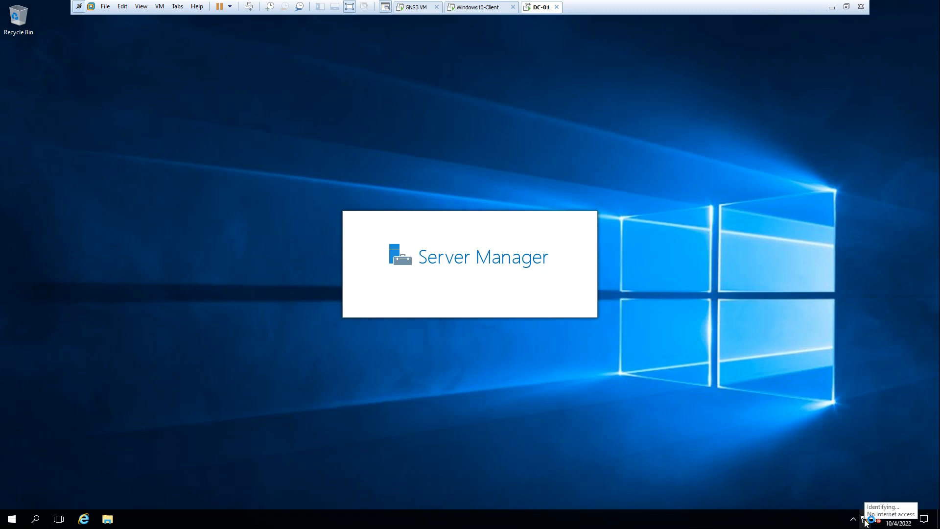
# Step: Open DC-01's Ethernet0 2 status from Network and Sharing Center and review its current address
pyautogui.rightClick(866, 523)
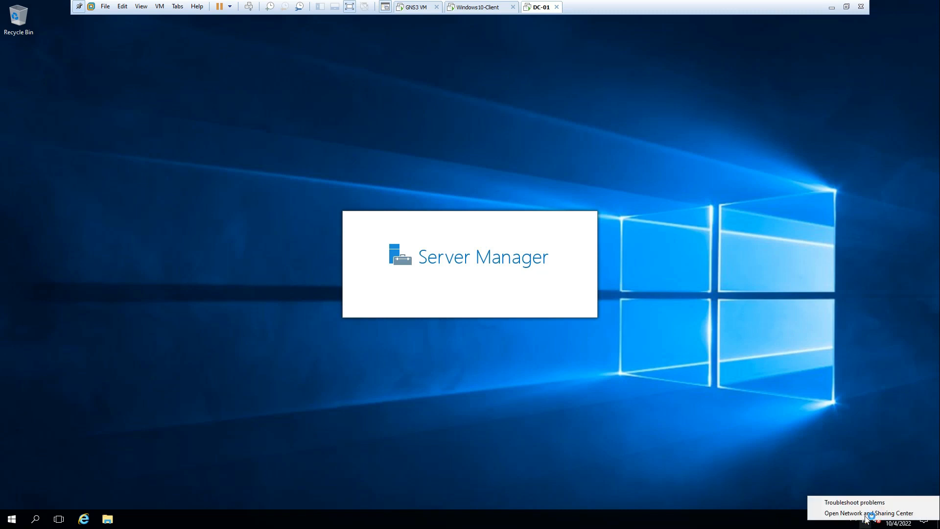
pyautogui.click(870, 513)
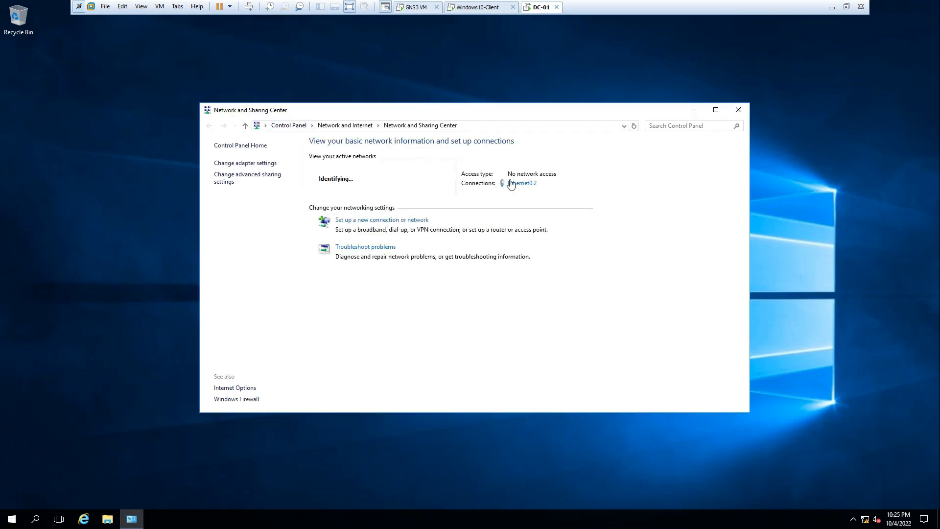
pyautogui.click(523, 184)
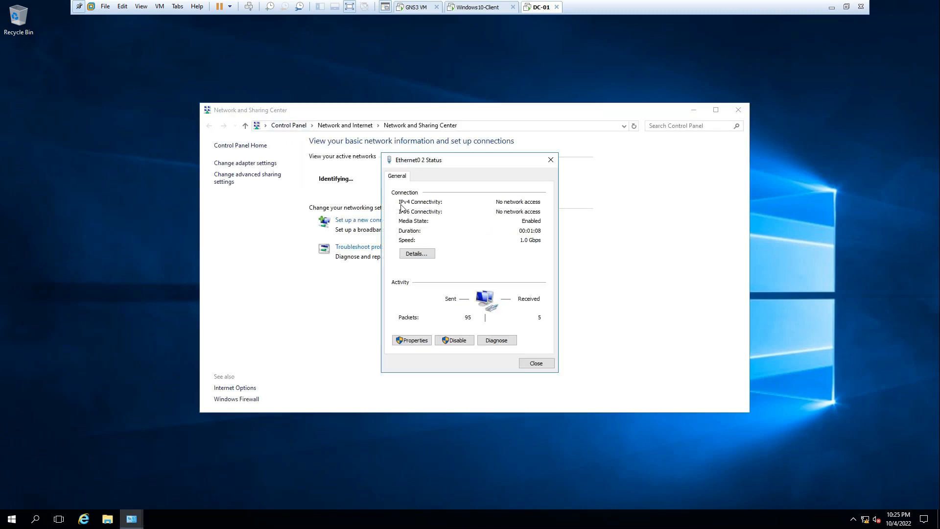
pyautogui.click(427, 257)
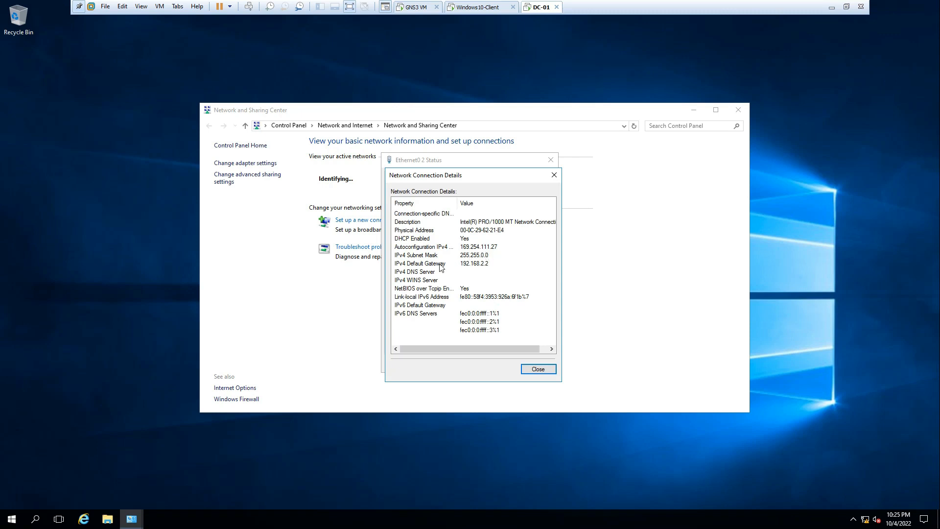
pyautogui.click(541, 372)
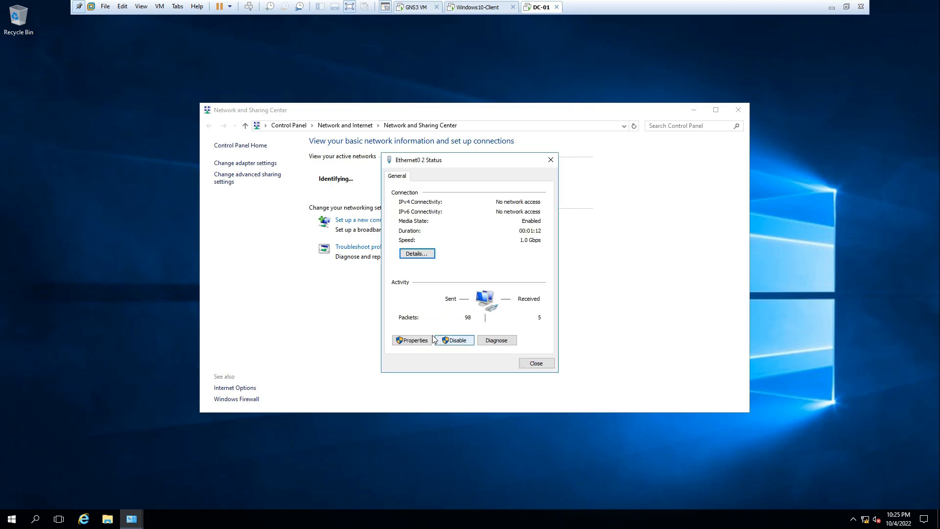
# Step: Set static IPv4 192.168.7.254, mask 255.255.255.0, gateway 192.168.7.1, DNS 192.168.7.254
pyautogui.click(422, 340)
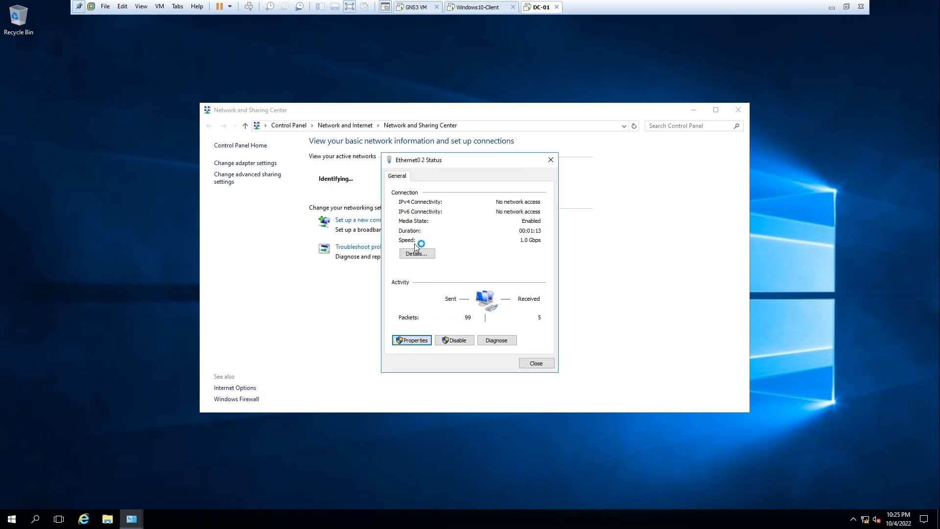
pyautogui.click(409, 298)
pyautogui.click(464, 274)
pyautogui.doubleClick(464, 274)
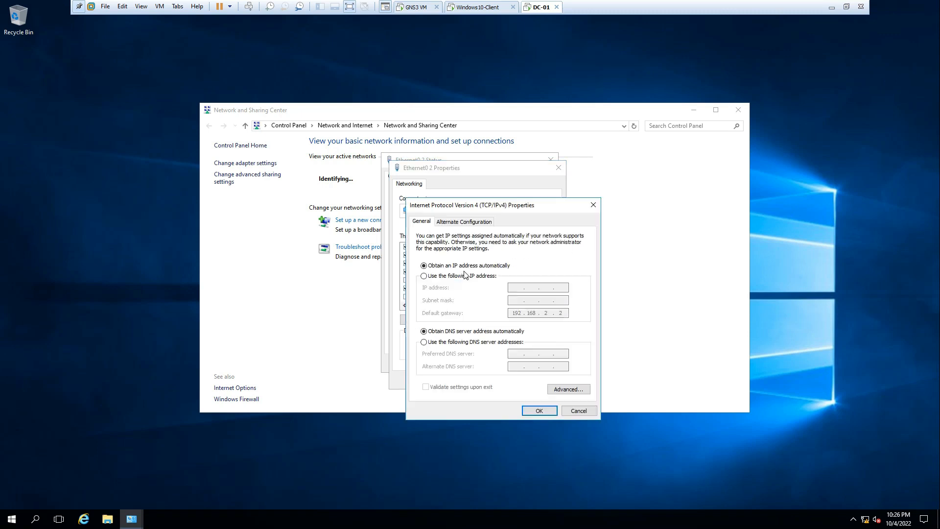
pyautogui.click(441, 277)
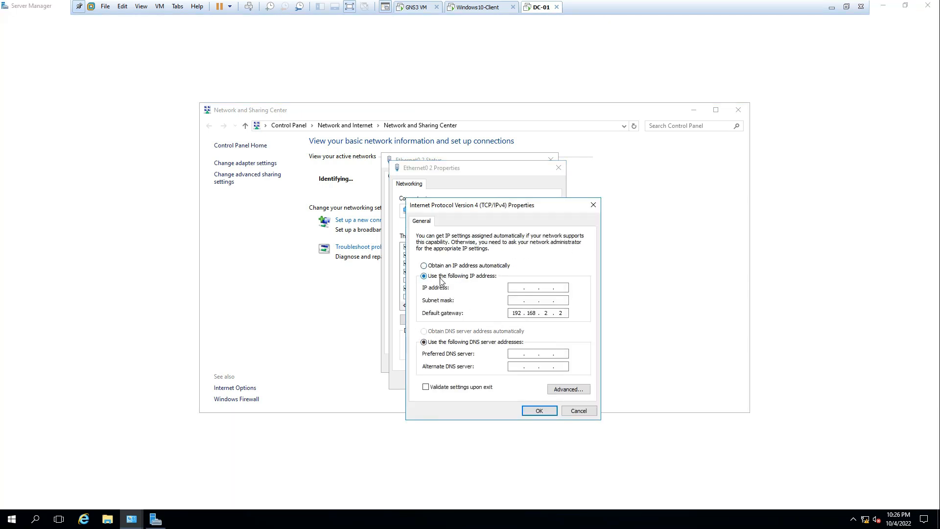
pyautogui.click(517, 287)
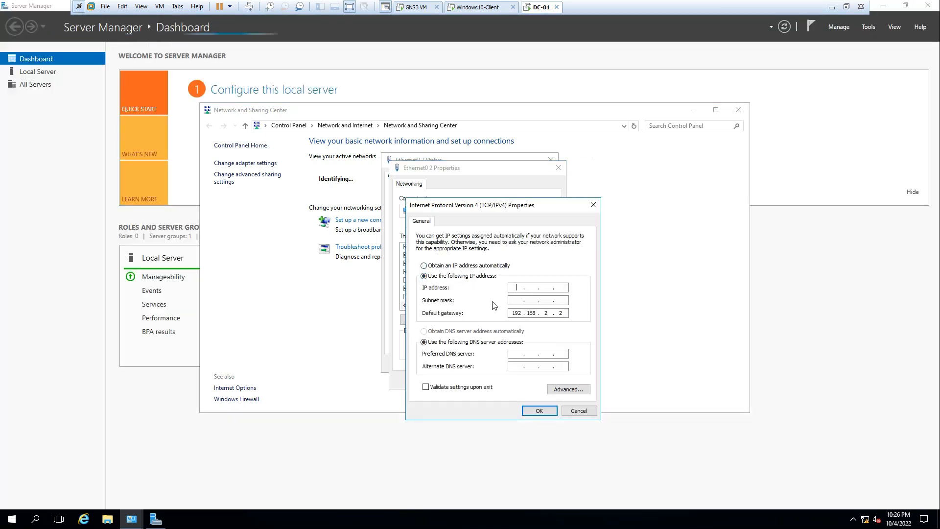
pyautogui.write('192 . 168 . 7 . 254')
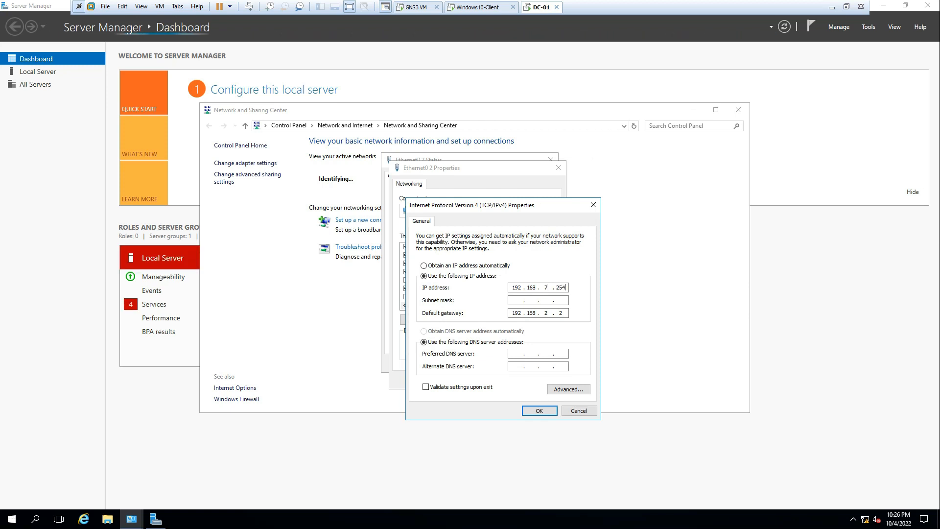
pyautogui.press('Tab')
pyautogui.click(548, 313)
pyautogui.press('BackSpace')
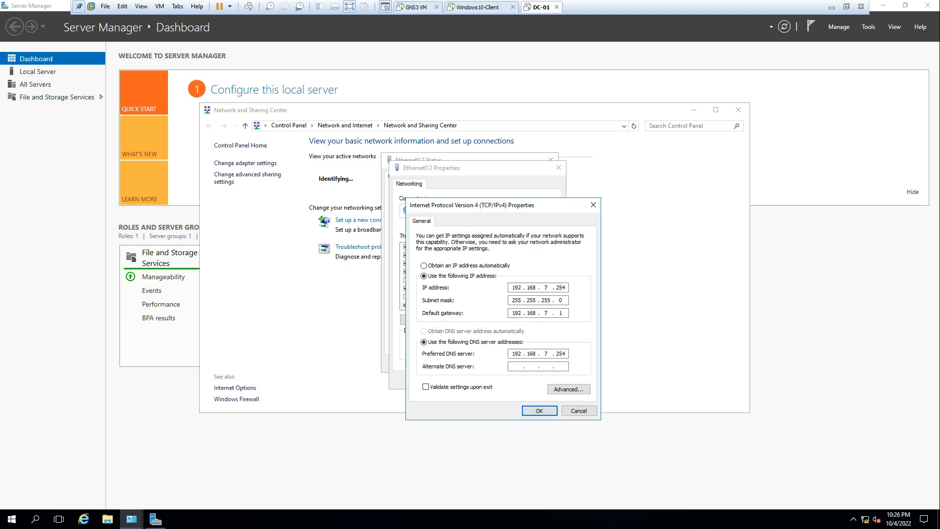
pyautogui.click(540, 411)
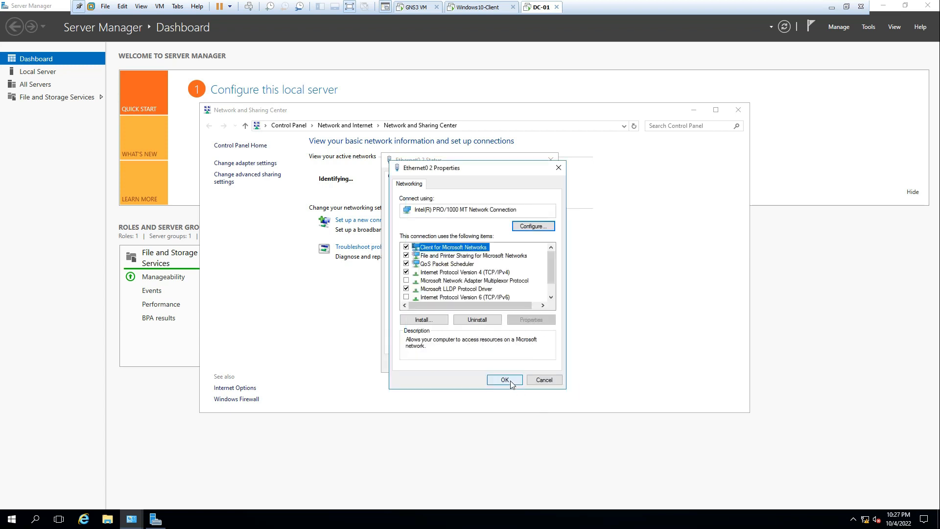
pyautogui.click(512, 384)
pyautogui.click(536, 368)
# Step: Confirm the new static address in the Ethernet0 2 connection details
pyautogui.click(519, 184)
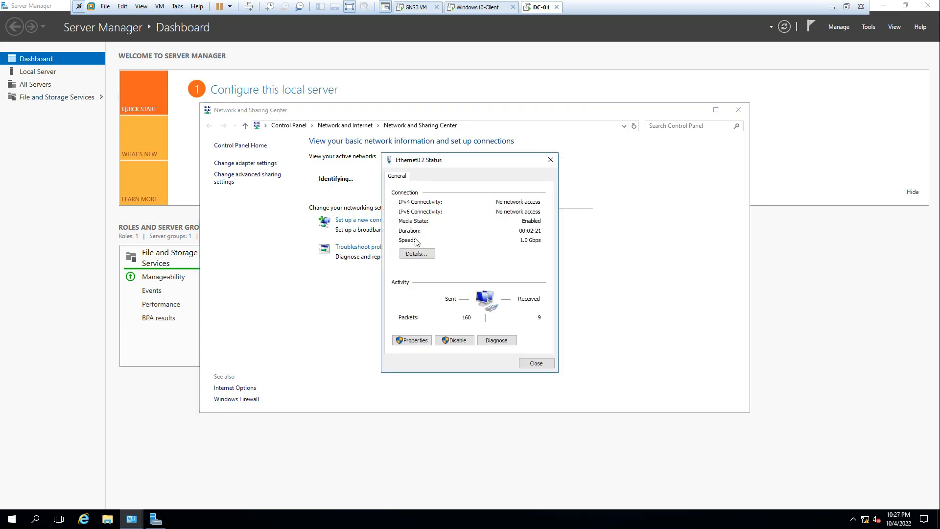
pyautogui.click(419, 255)
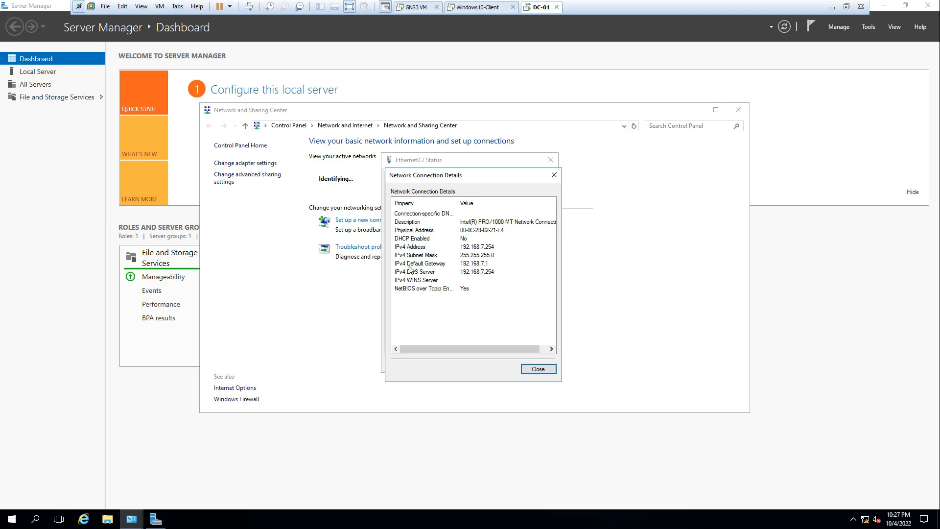
pyautogui.click(540, 368)
pyautogui.click(536, 363)
# Step: Start a role-based Add Roles and Features installation targeting DC-01
pyautogui.click(738, 110)
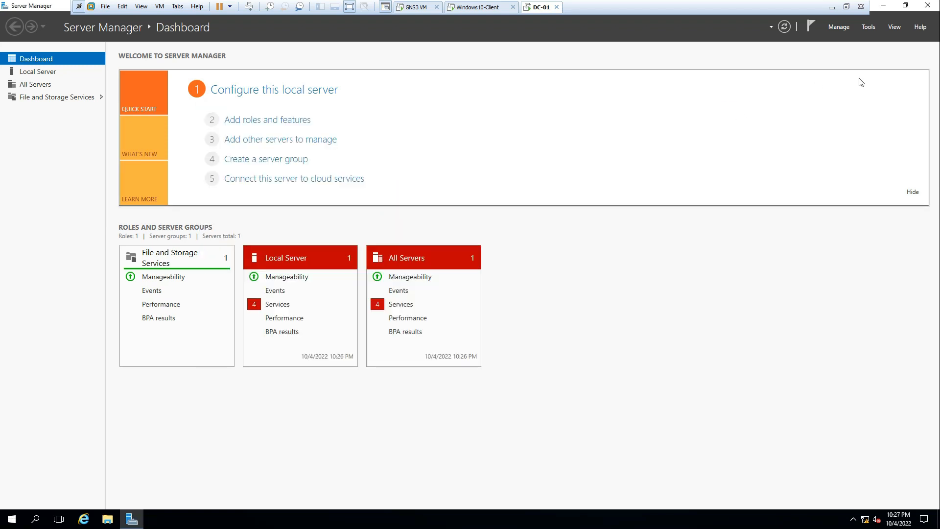
pyautogui.click(839, 27)
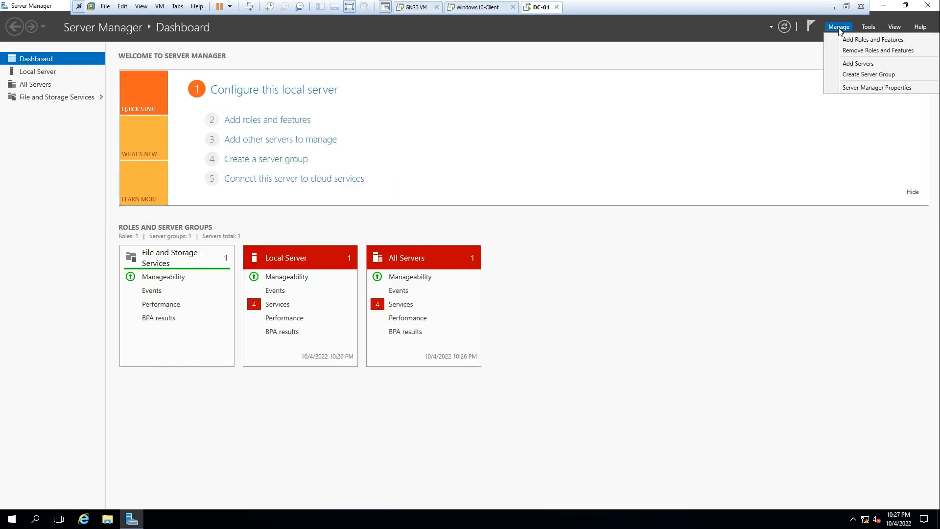
pyautogui.click(870, 43)
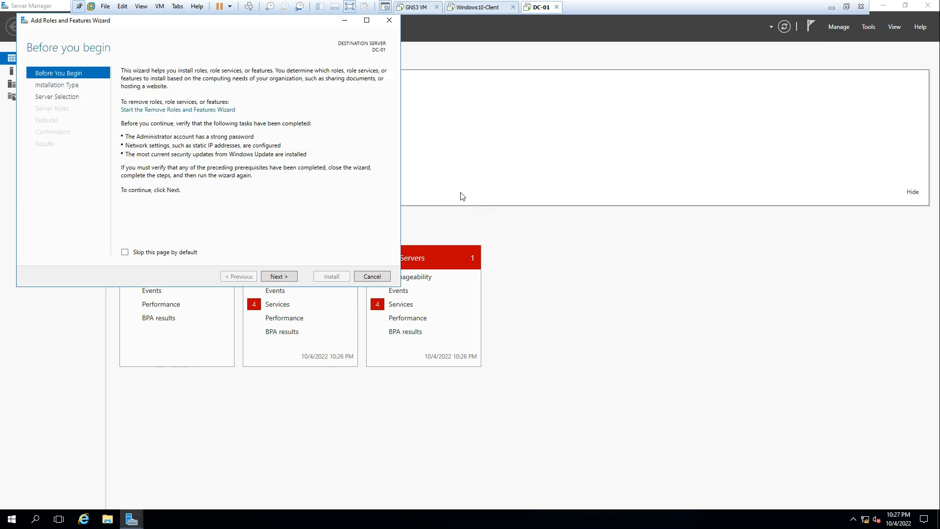
pyautogui.click(279, 276)
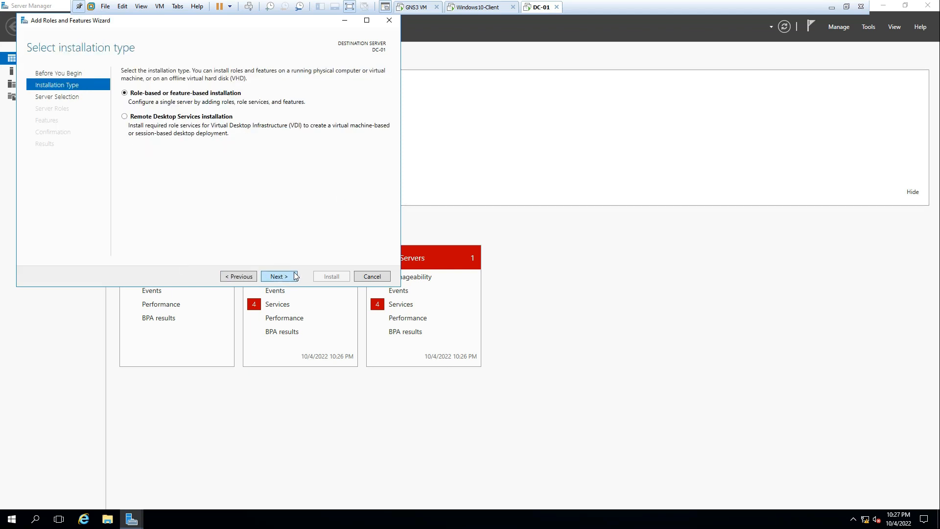
pyautogui.click(296, 276)
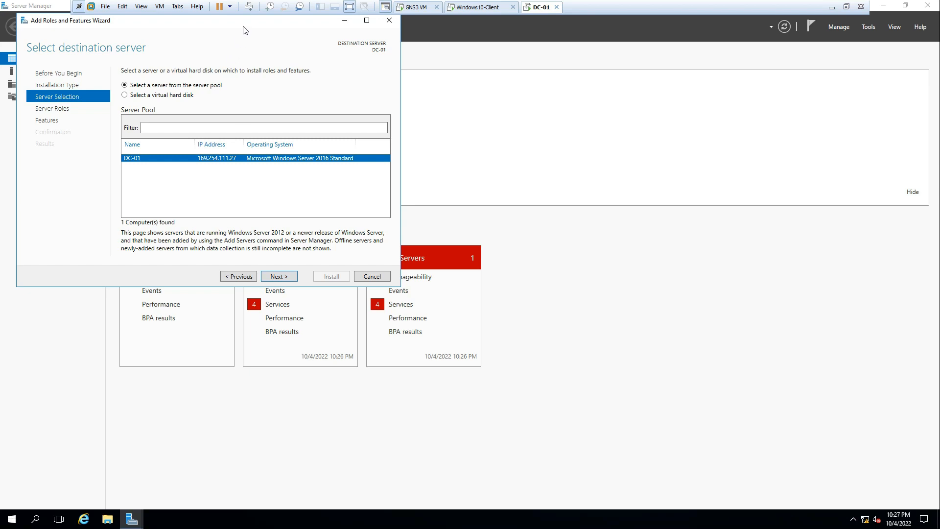
pyautogui.moveTo(364, 80); pyautogui.dragTo(508, 92)
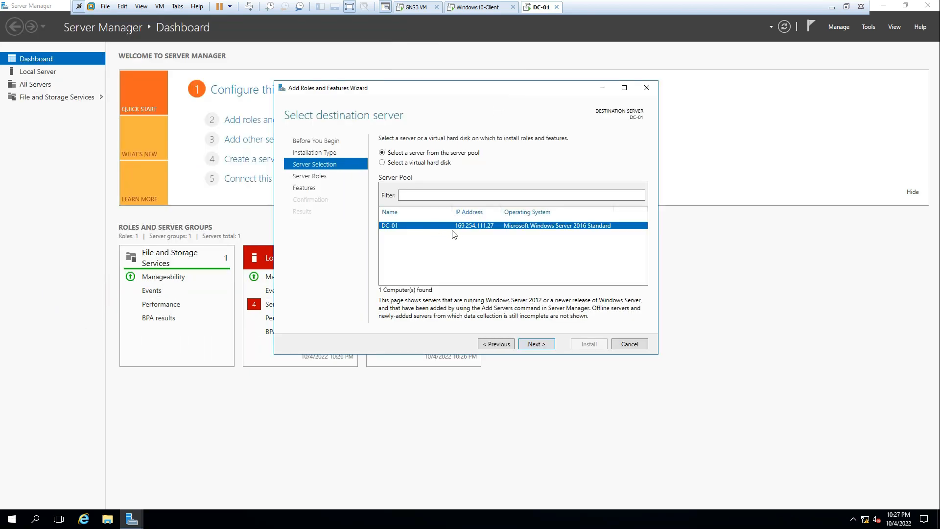
pyautogui.click(537, 344)
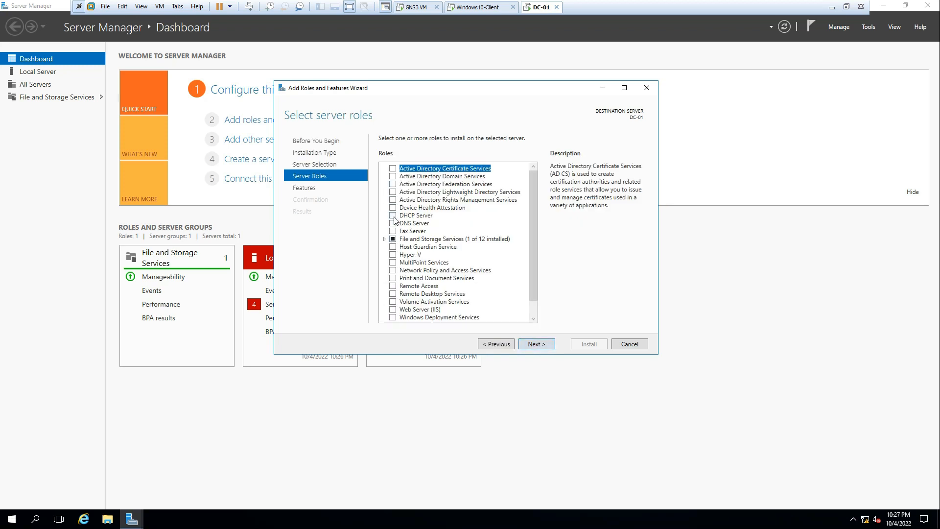
# Step: Select the DHCP Server role with its management tools and install it
pyautogui.click(394, 216)
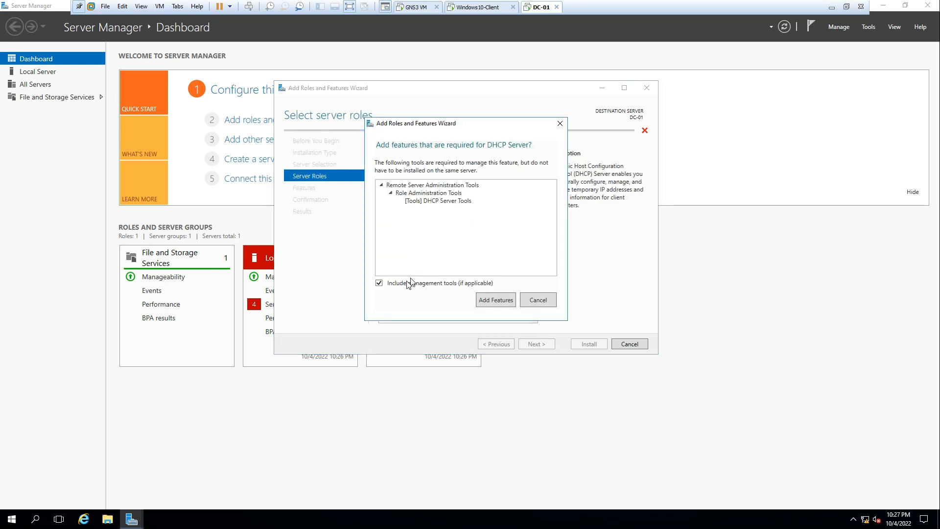
pyautogui.click(496, 301)
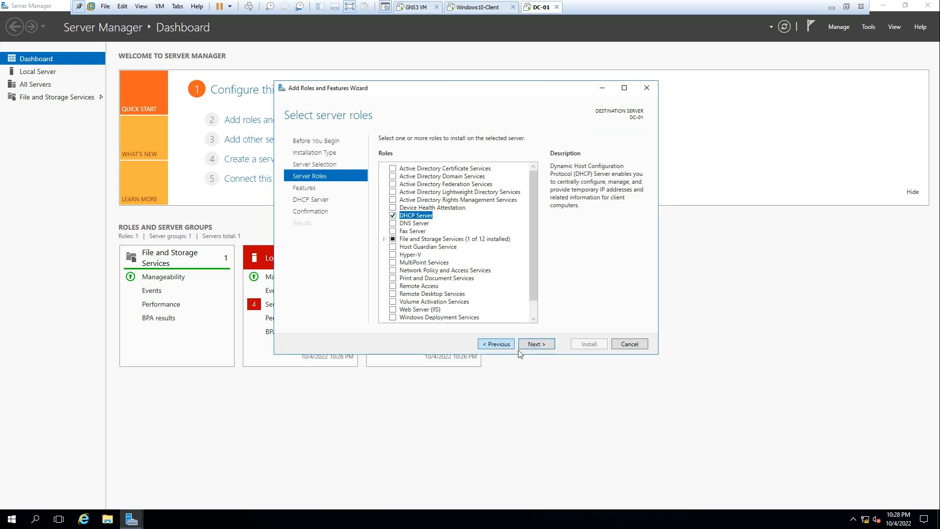
pyautogui.click(541, 345)
pyautogui.click(543, 345)
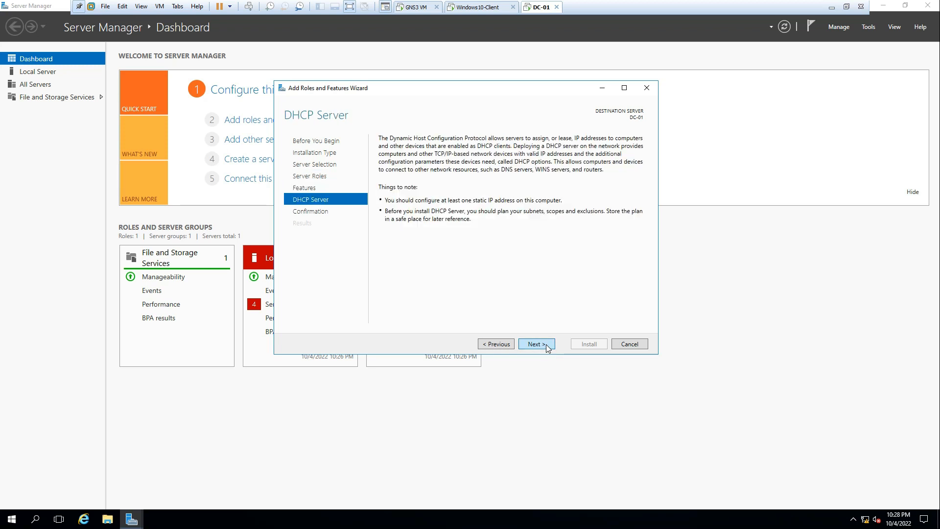
pyautogui.click(545, 345)
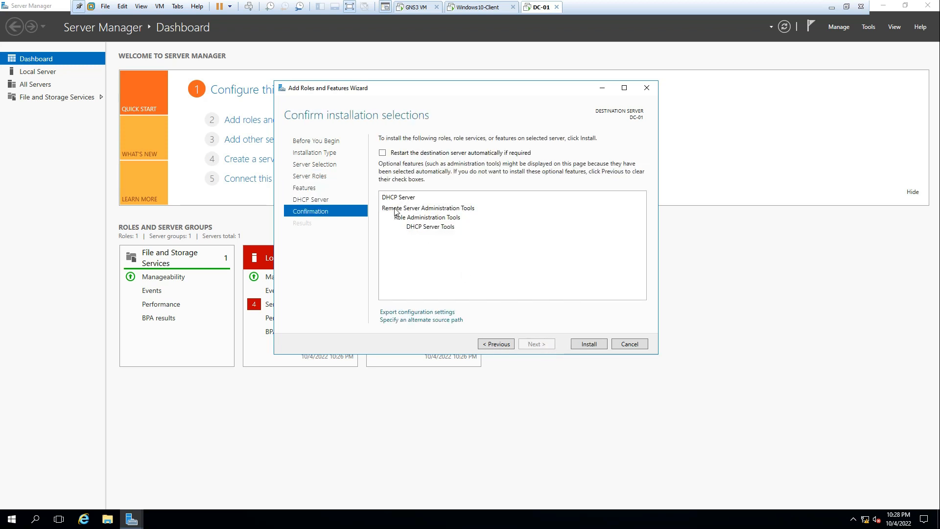
pyautogui.click(590, 345)
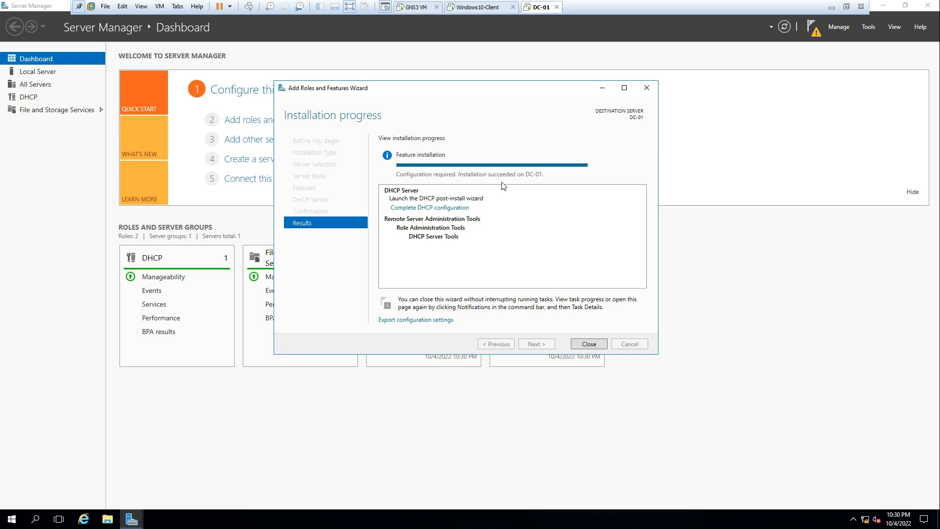
# Step: Complete the DHCP post-install configuration, creating the DHCP Administrators and DHCP Users groups
pyautogui.click(590, 344)
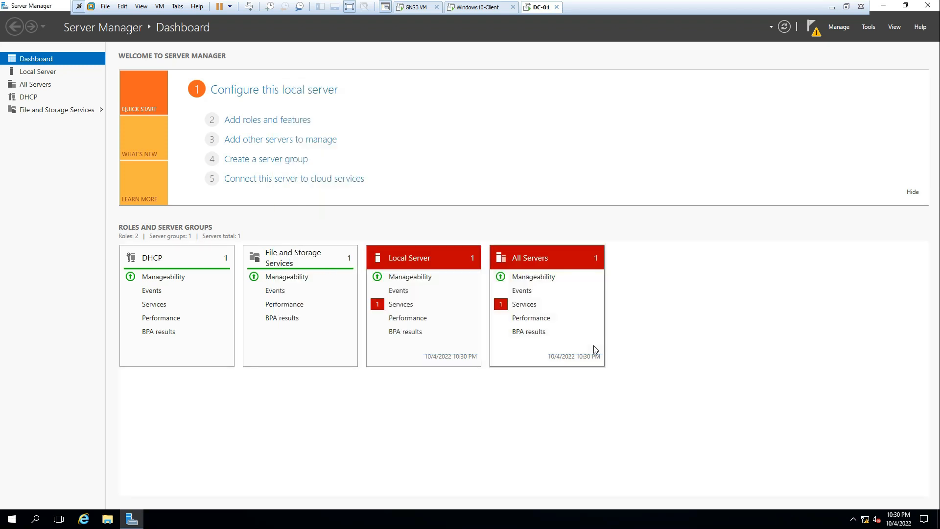
pyautogui.click(815, 34)
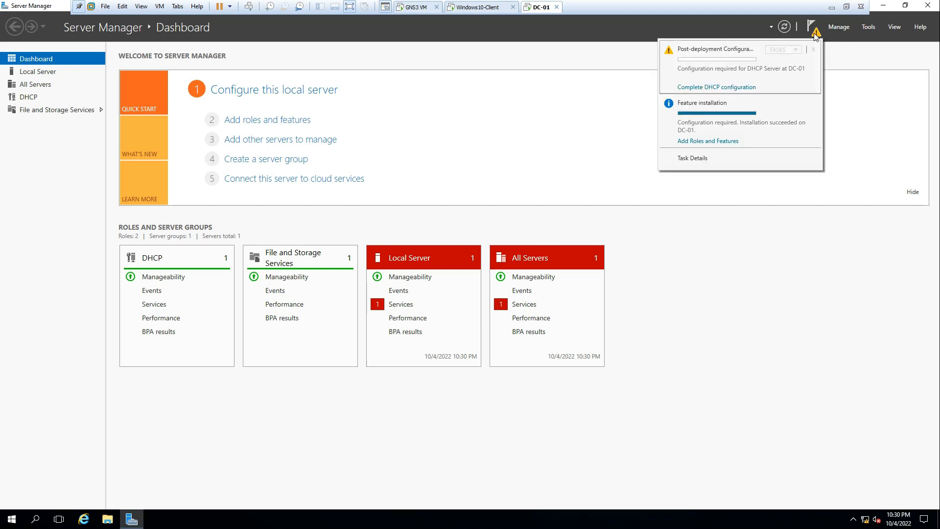
pyautogui.click(717, 88)
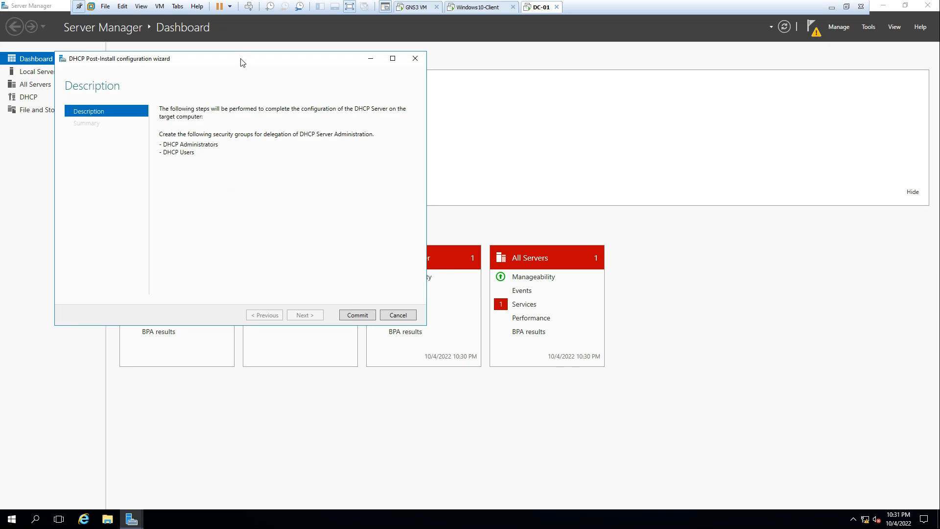
pyautogui.moveTo(248, 60); pyautogui.dragTo(399, 79)
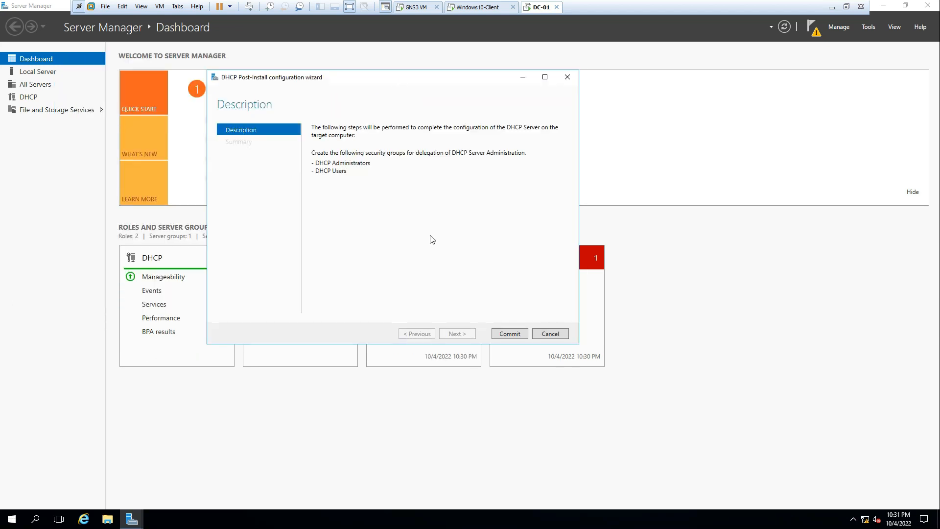
pyautogui.click(516, 337)
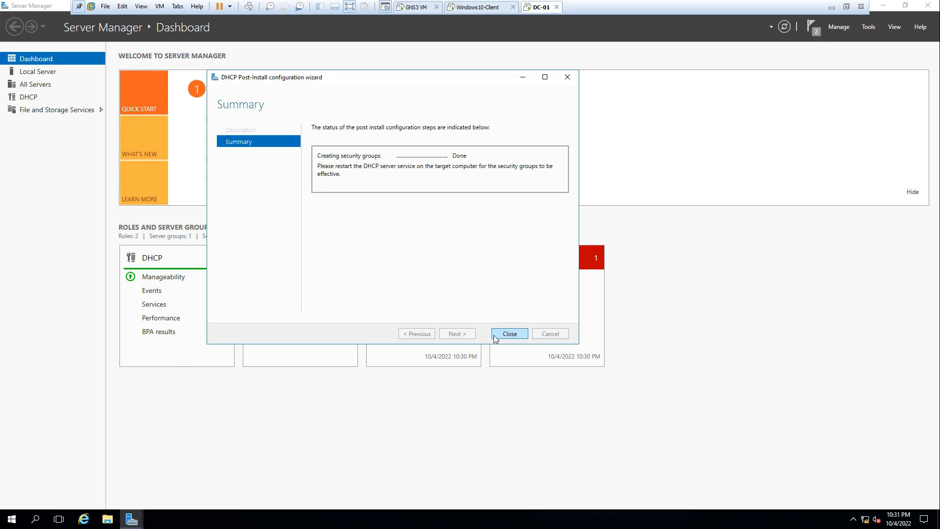
pyautogui.click(516, 335)
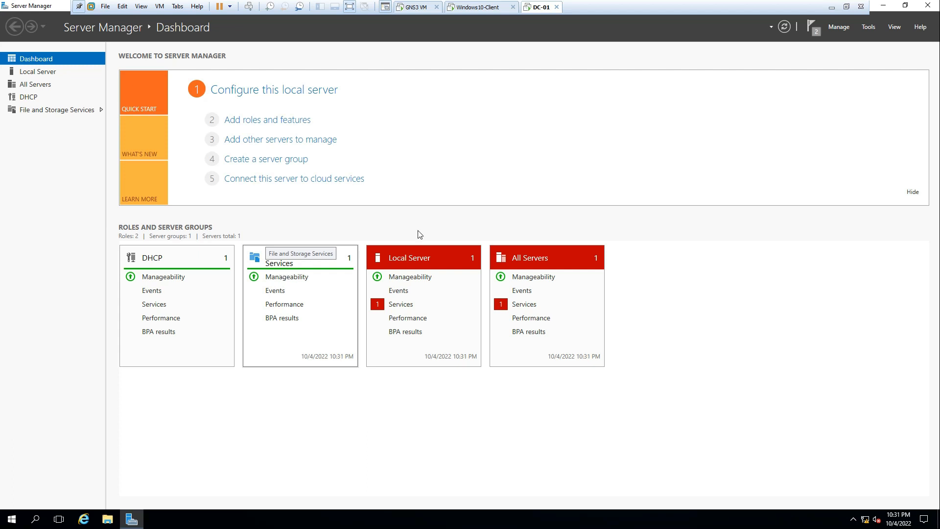
# Step: Dismiss the feature installation and post-deployment configuration notices
pyautogui.click(815, 30)
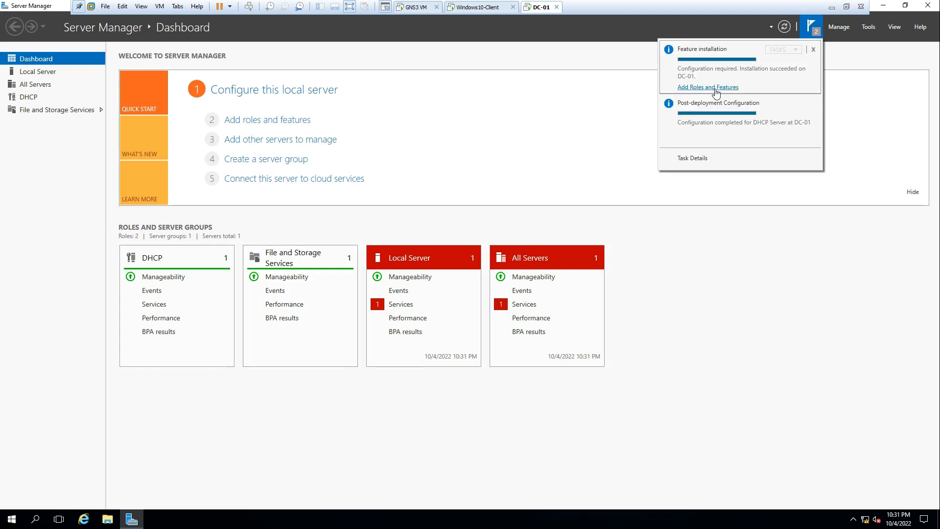
pyautogui.click(814, 49)
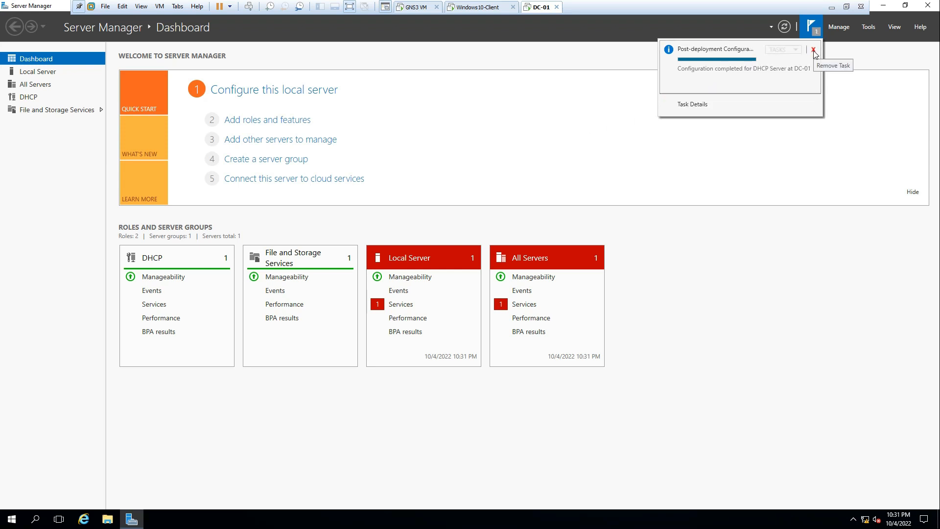
pyautogui.click(815, 51)
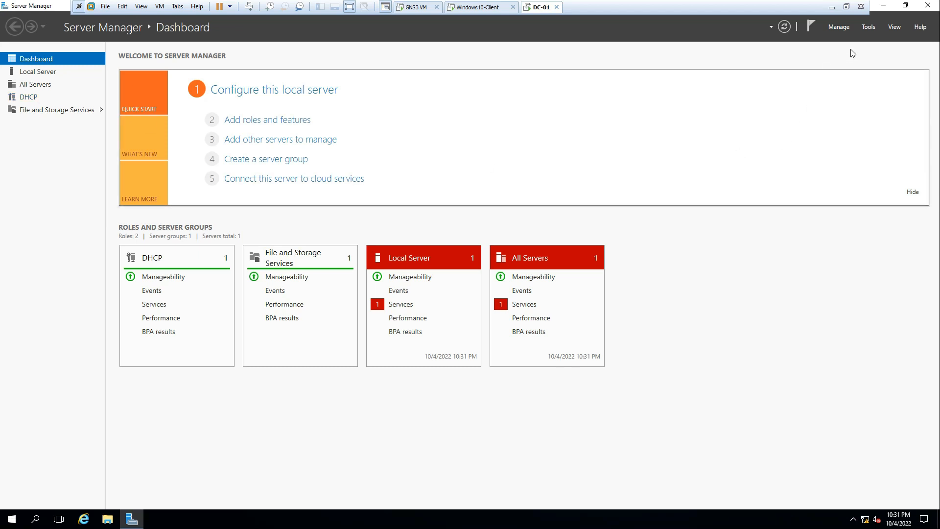
# Step: Launch the DHCP console from Tools, maximize it, and expand dc-01 > IPv4
pyautogui.click(868, 28)
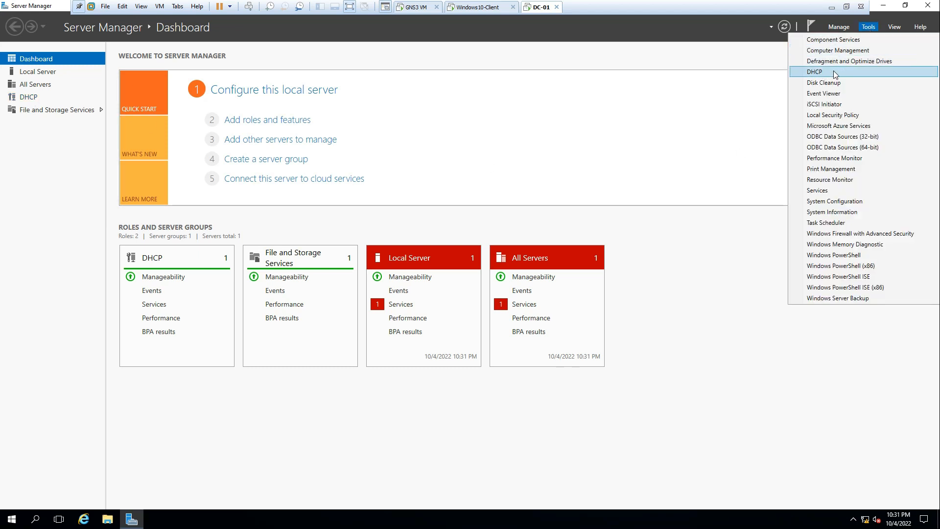
pyautogui.click(31, 100)
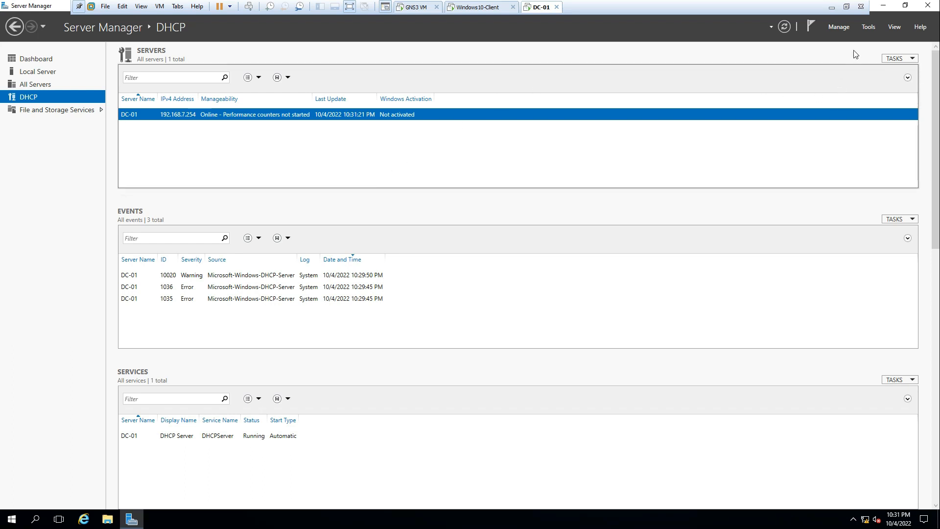
pyautogui.click(869, 27)
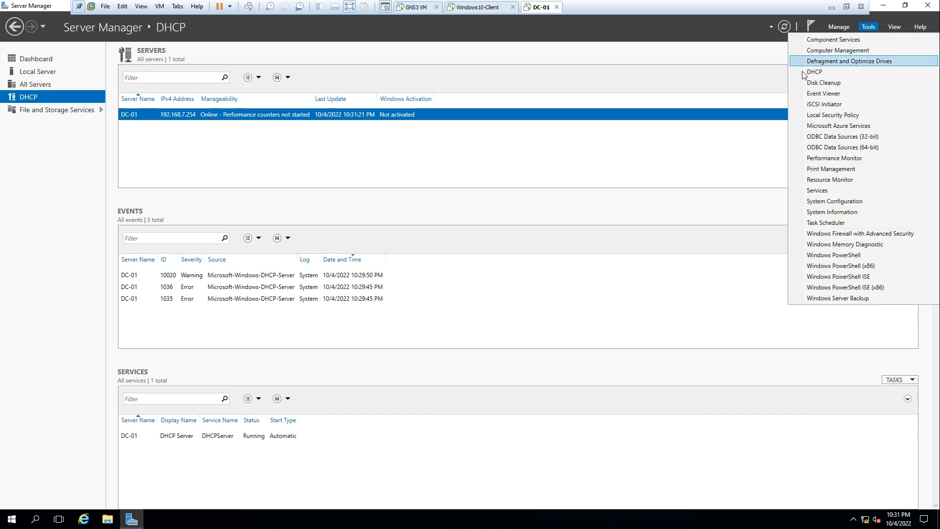
pyautogui.click(819, 72)
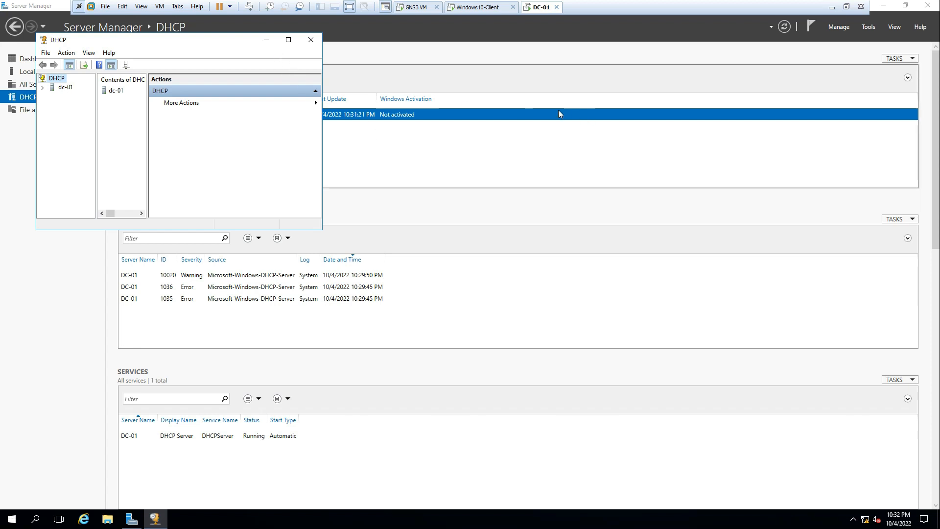
pyautogui.moveTo(236, 45); pyautogui.dragTo(507, 102)
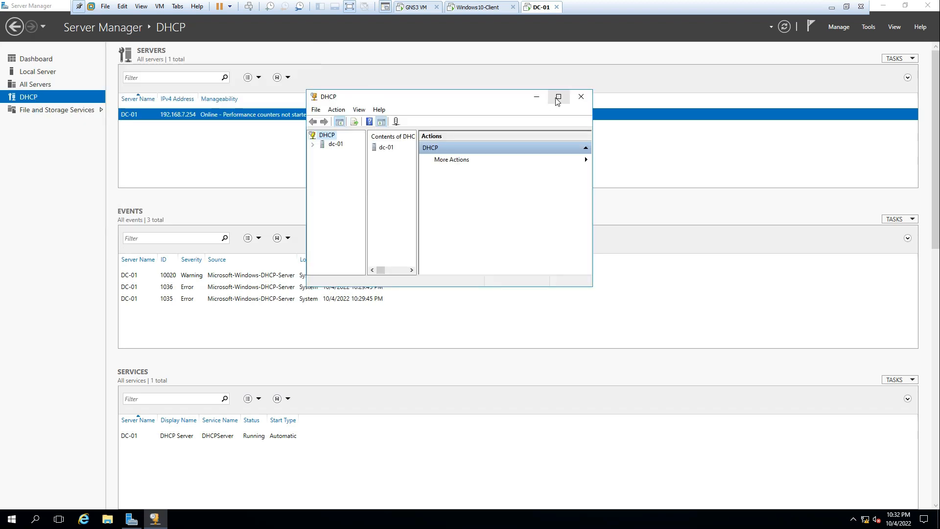
pyautogui.click(558, 98)
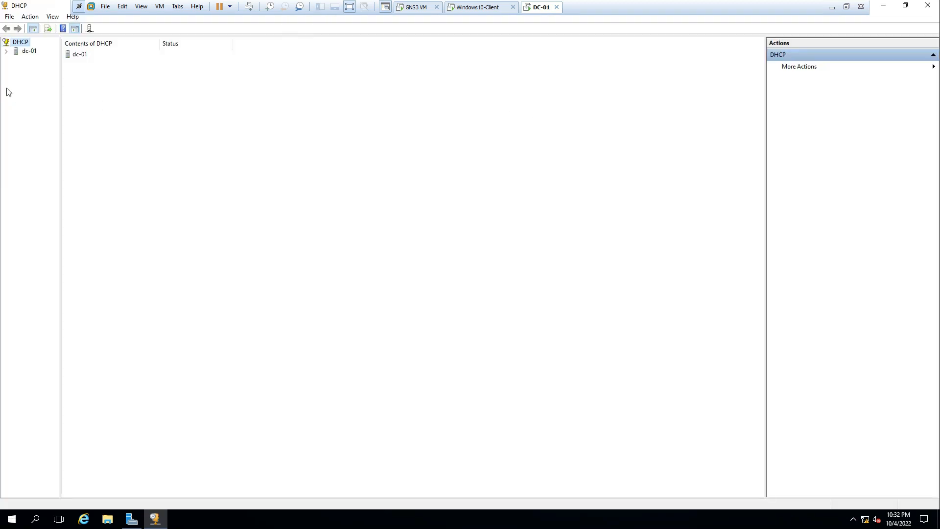
pyautogui.doubleClick(29, 52)
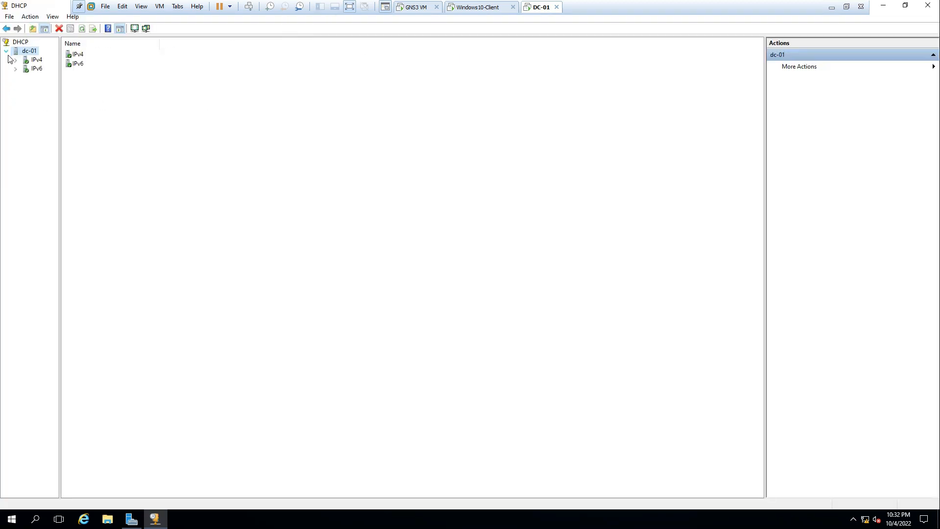
pyautogui.doubleClick(29, 60)
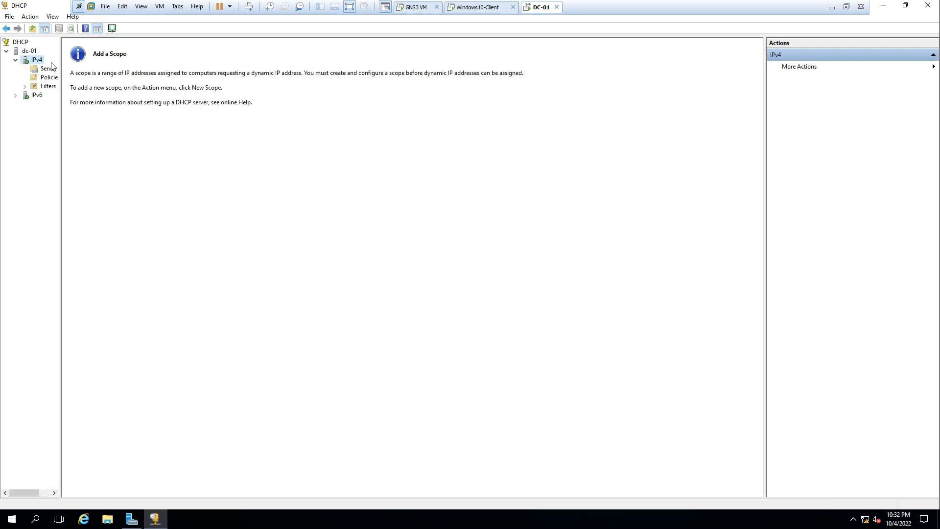
pyautogui.moveTo(60, 104); pyautogui.dragTo(125, 107)
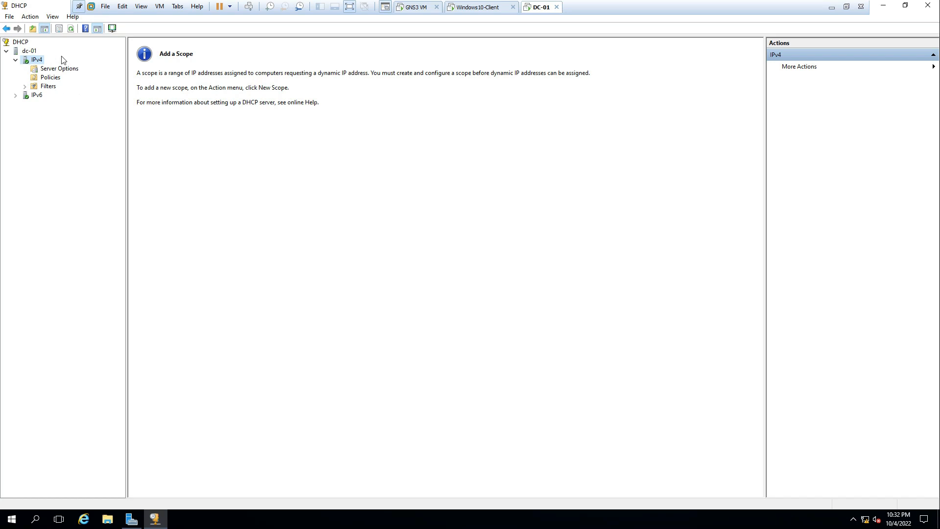
pyautogui.click(847, 7)
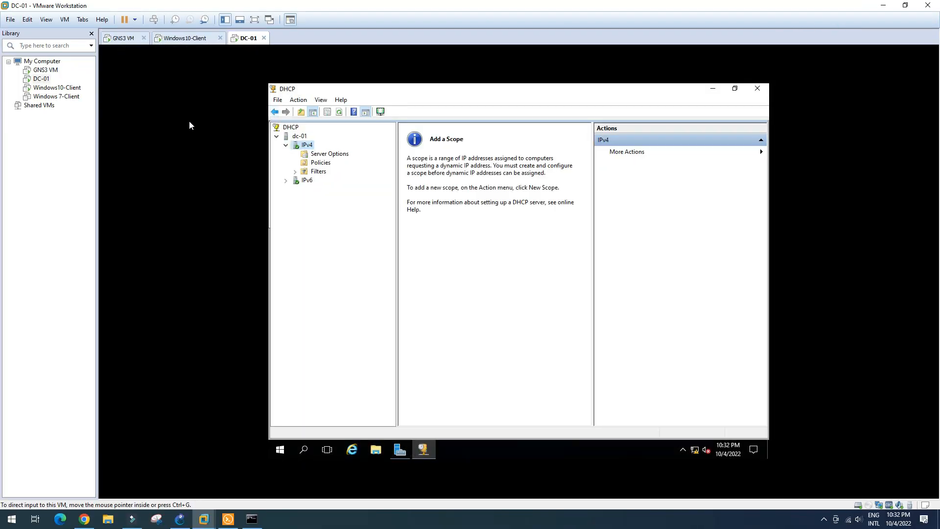
pyautogui.click(180, 519)
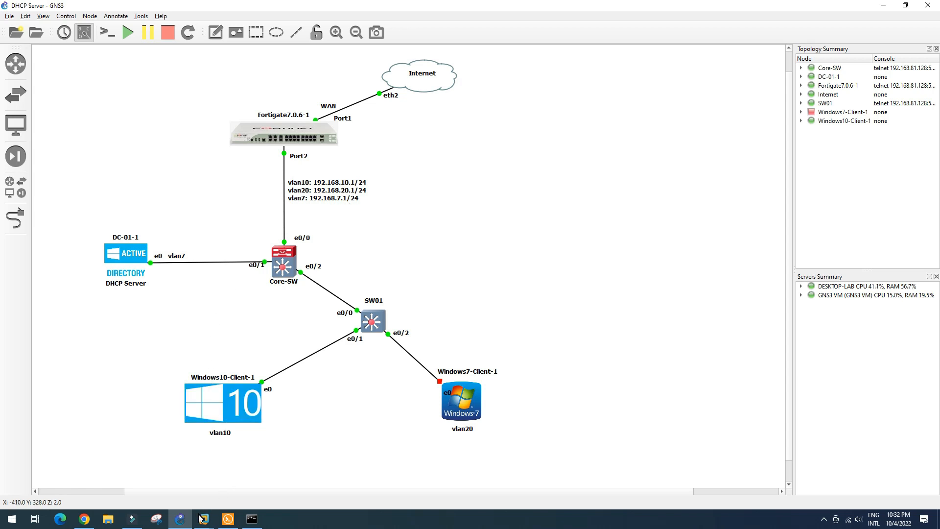
pyautogui.moveTo(204, 523)
pyautogui.click(293, 462)
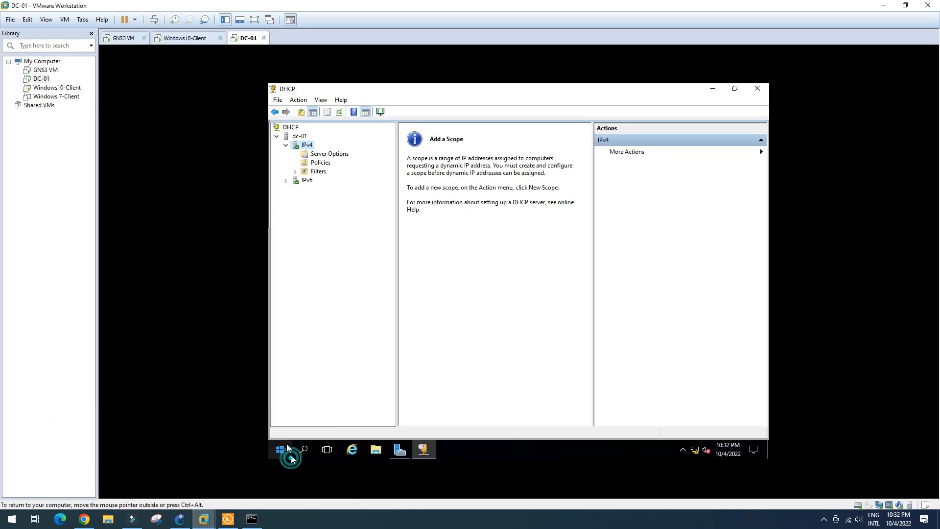
pyautogui.click(335, 154)
pyautogui.click(308, 144)
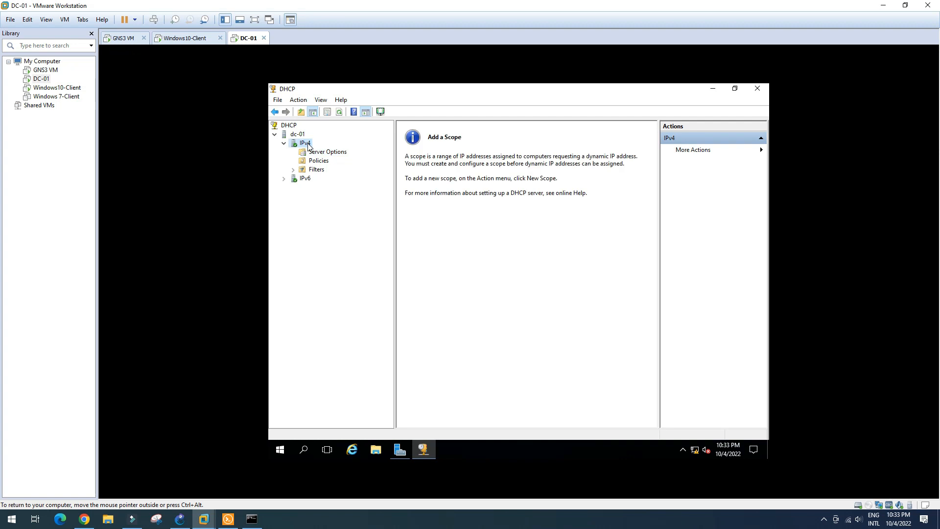
# Step: Start a new IPv4 scope named HR with the description vlan10-HR
pyautogui.rightClick(308, 145)
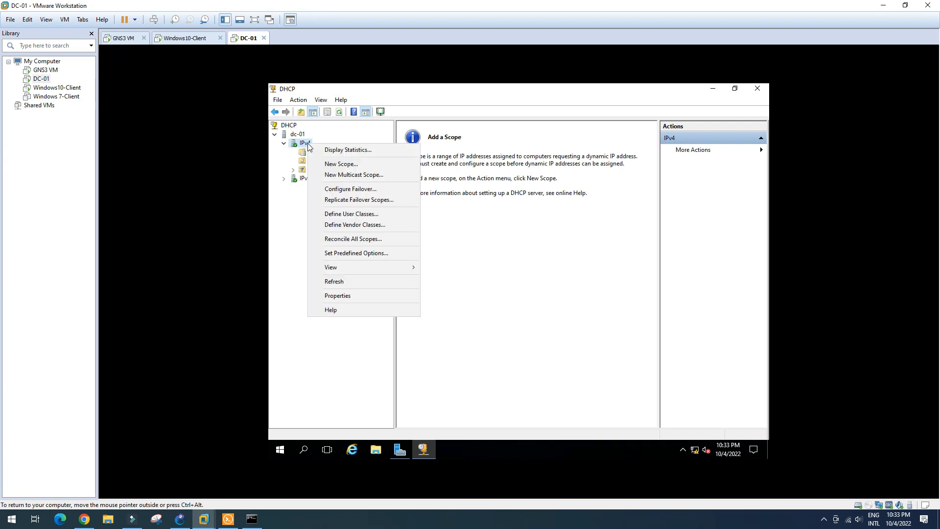
pyautogui.click(331, 166)
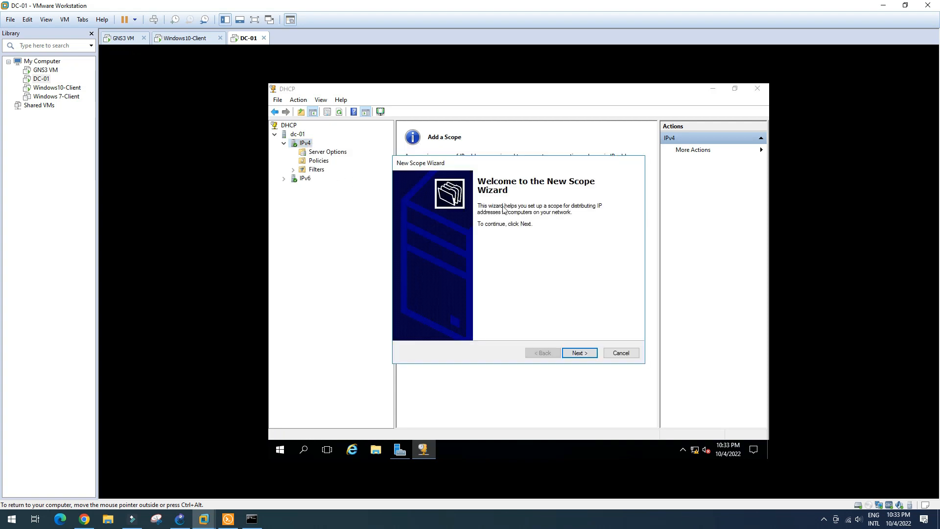
pyautogui.click(581, 352)
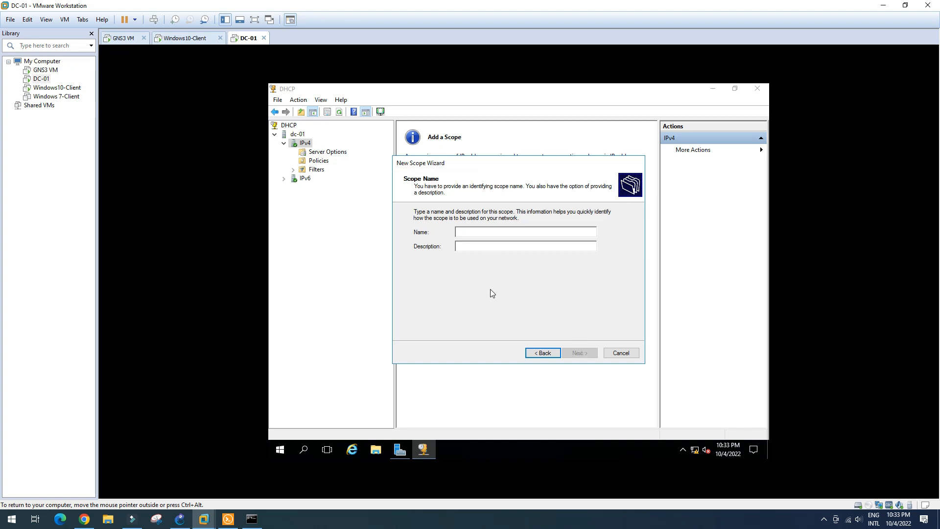
pyautogui.write('vlan')
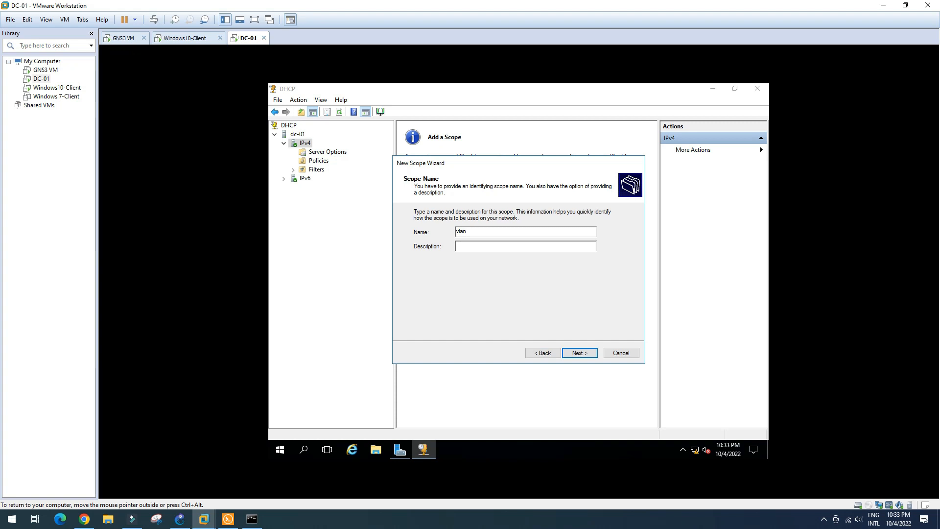
pyautogui.press('BackSpace')
pyautogui.press('BackSpace')
pyautogui.press('BackSpace')
pyautogui.press('BackSpace')
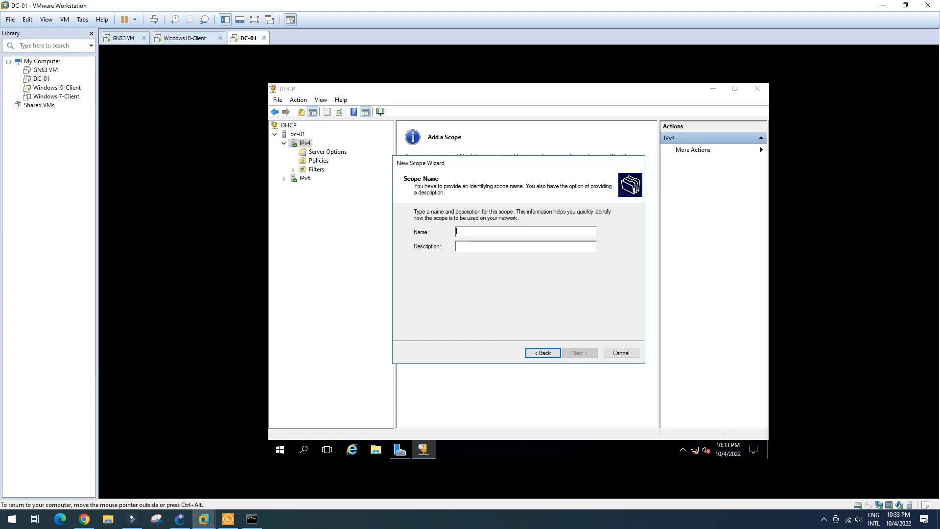
pyautogui.write('H')
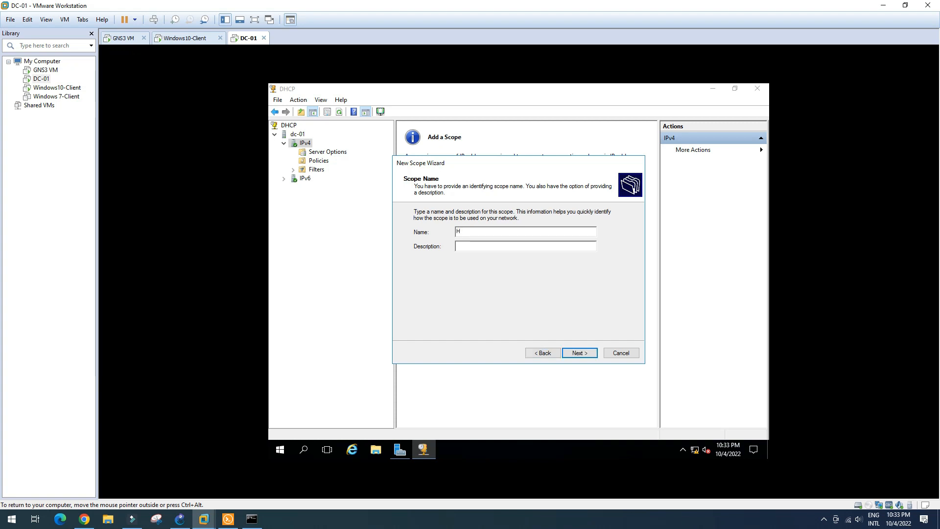
pyautogui.write('R')
pyautogui.click(458, 246)
pyautogui.write('vlan10-H')
# Step: Give the HR scope the range 192.168.10.10–192.168.10.254 with a /24 mask
pyautogui.click(589, 354)
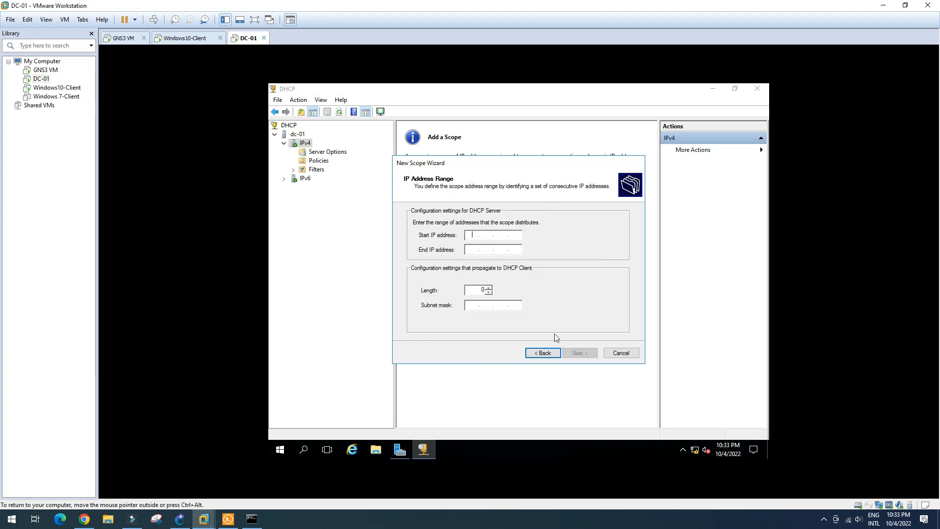
pyautogui.write('192.168.10.10')
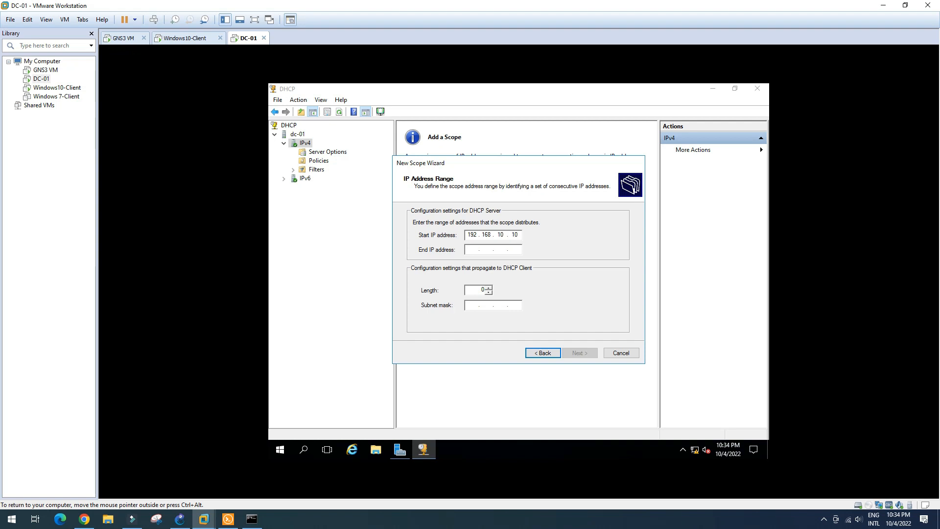
pyautogui.press('Tab')
pyautogui.write('192 . 168 . ')
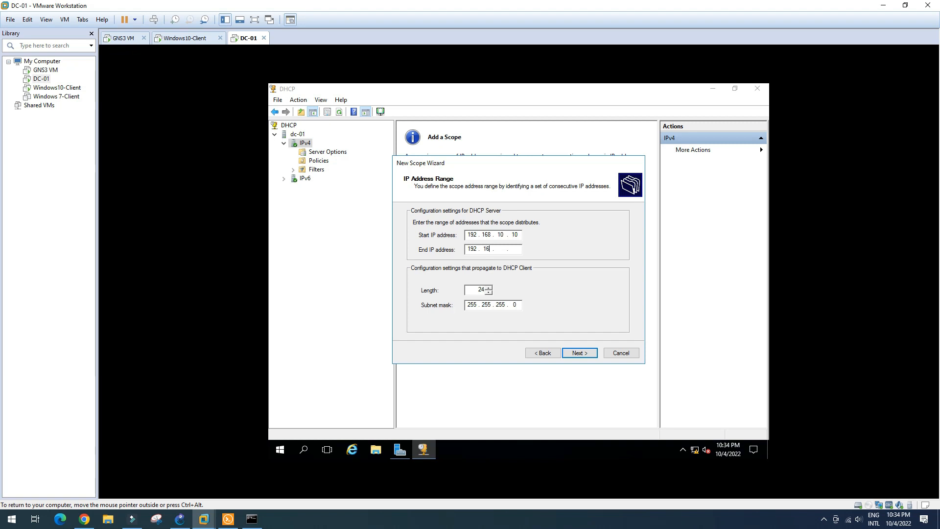
pyautogui.write('10 . 254')
pyautogui.click(585, 356)
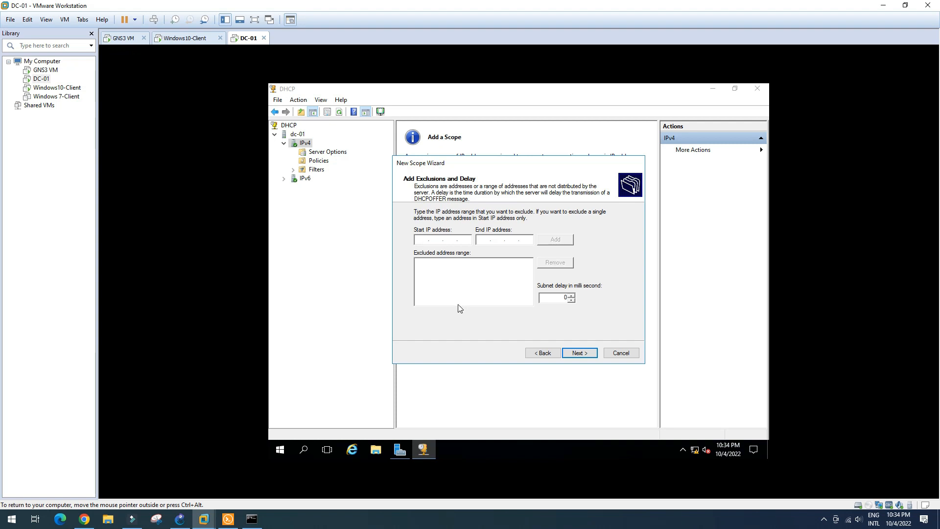
# Step: Skip exclusions for the HR scope and shorten its lease duration in days
pyautogui.click(579, 353)
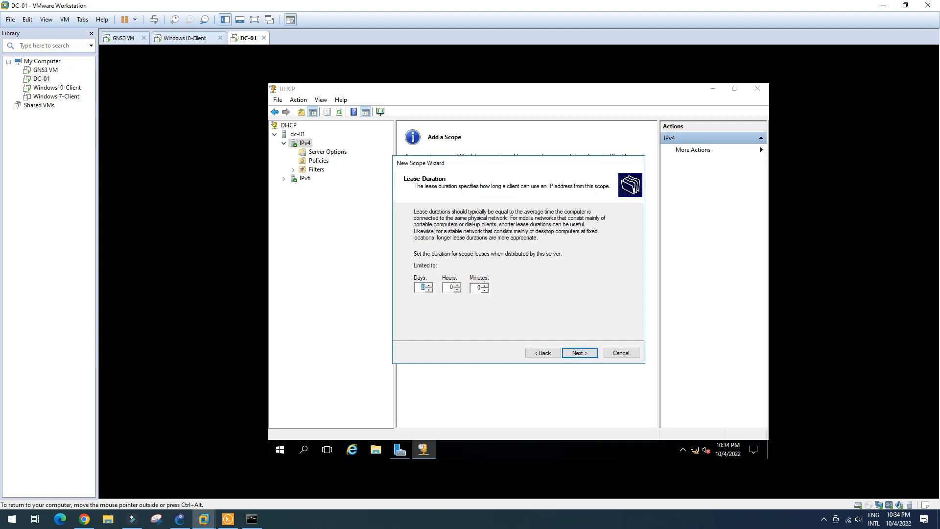
pyautogui.click(428, 289)
pyautogui.click(429, 289)
pyautogui.click(587, 354)
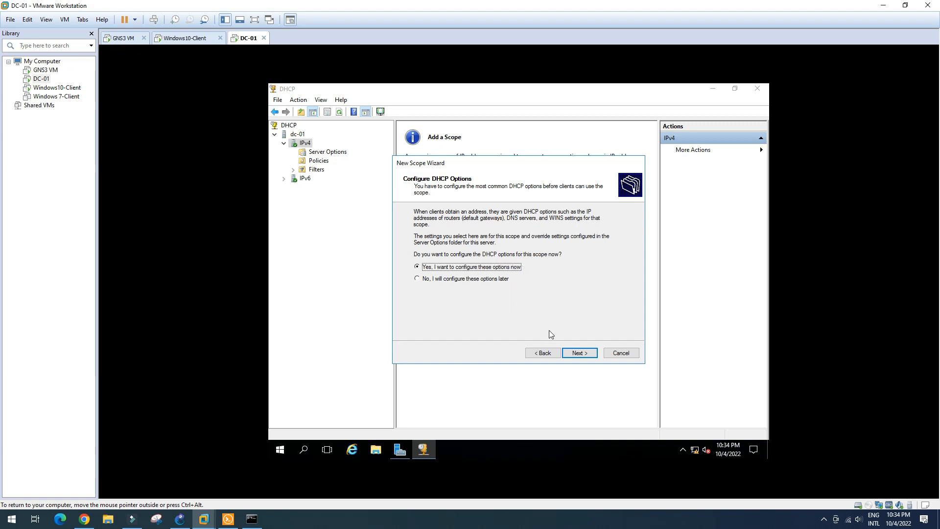
# Step: Add 192.168.10.1 as the HR scope's default gateway, then continue to the DNS settings
pyautogui.click(580, 353)
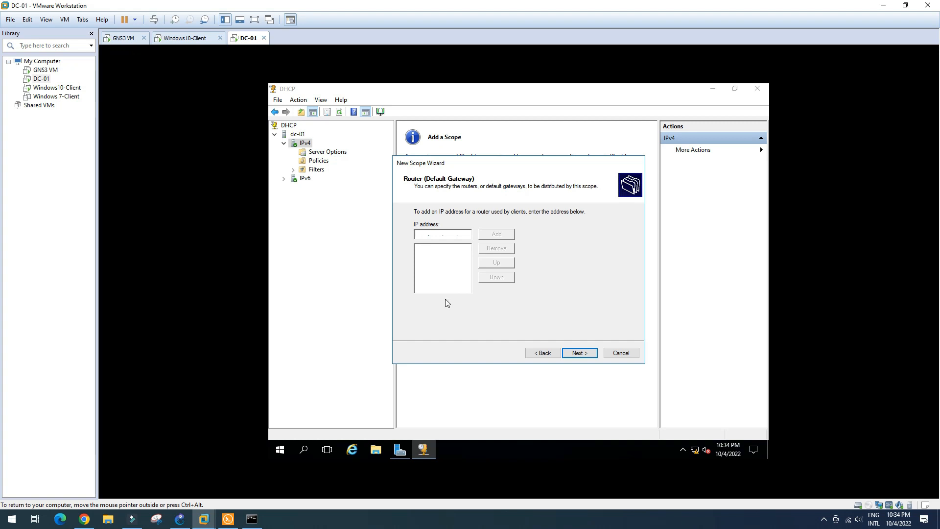
pyautogui.write('192.168.10.1')
pyautogui.click(501, 237)
pyautogui.click(584, 356)
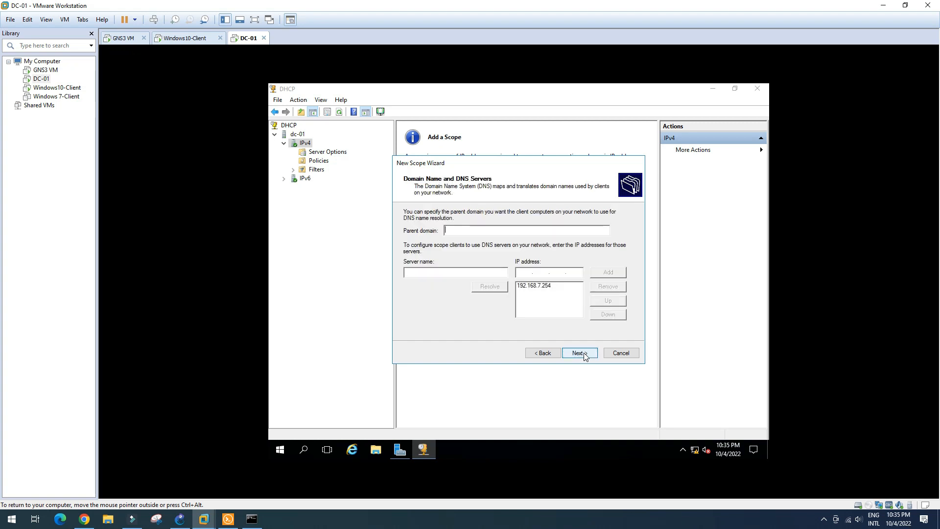
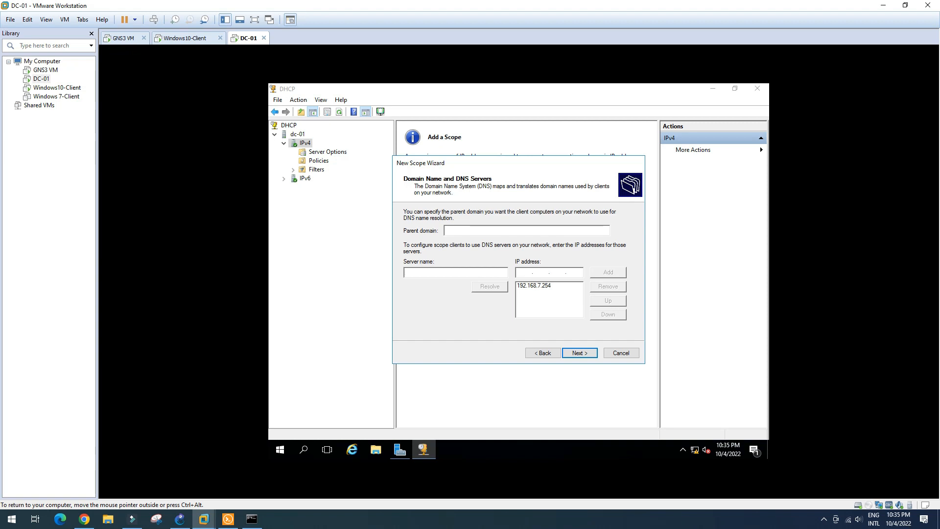
# Step: Keep 192.168.7.254 as the HR scope's DNS server, skip WINS, and activate the scope
pyautogui.write('192.168.7.254')
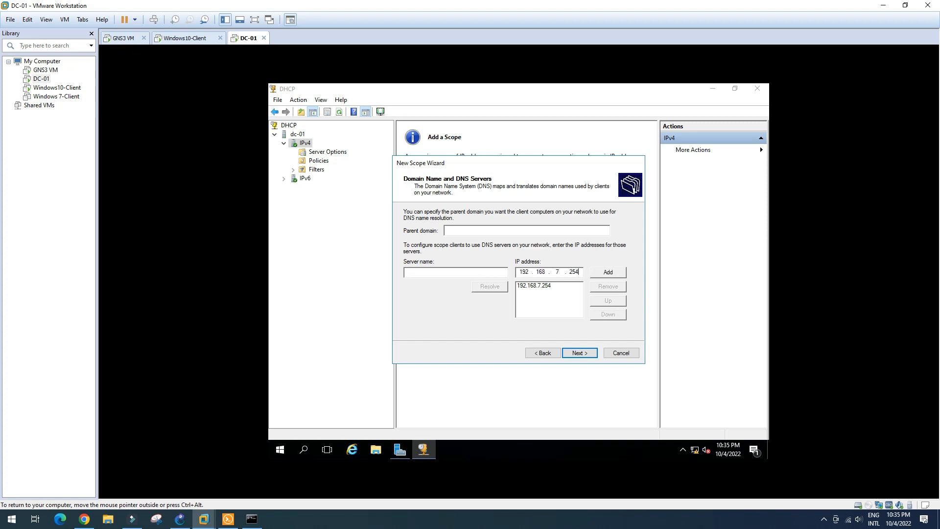
pyautogui.click(543, 288)
pyautogui.click(587, 356)
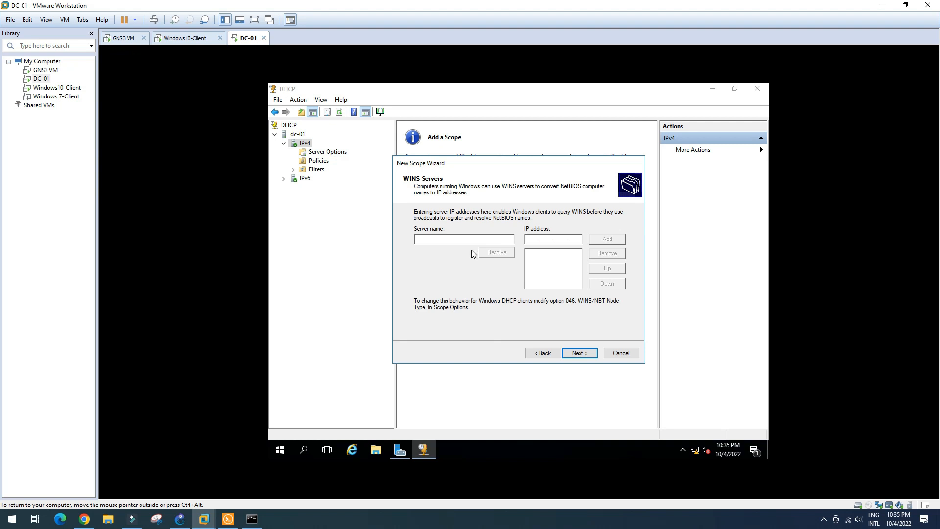
pyautogui.click(580, 353)
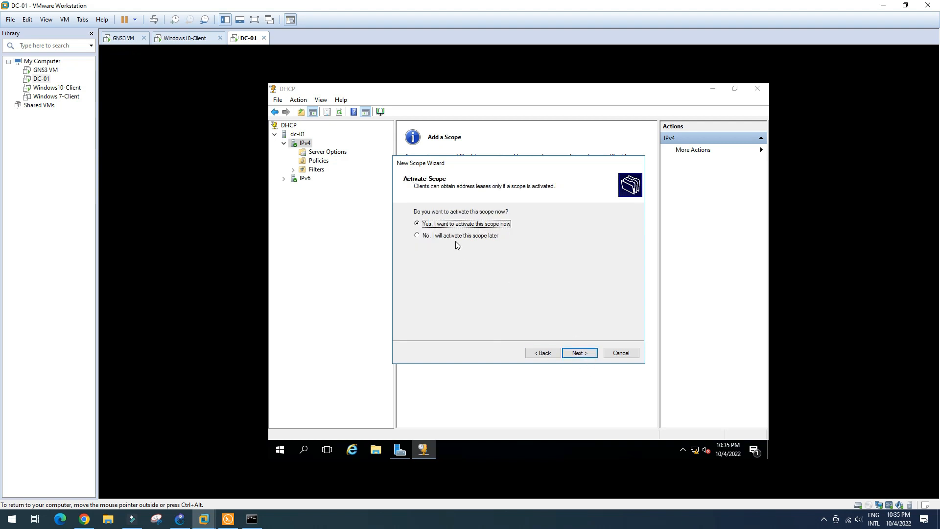
pyautogui.click(583, 353)
pyautogui.click(583, 354)
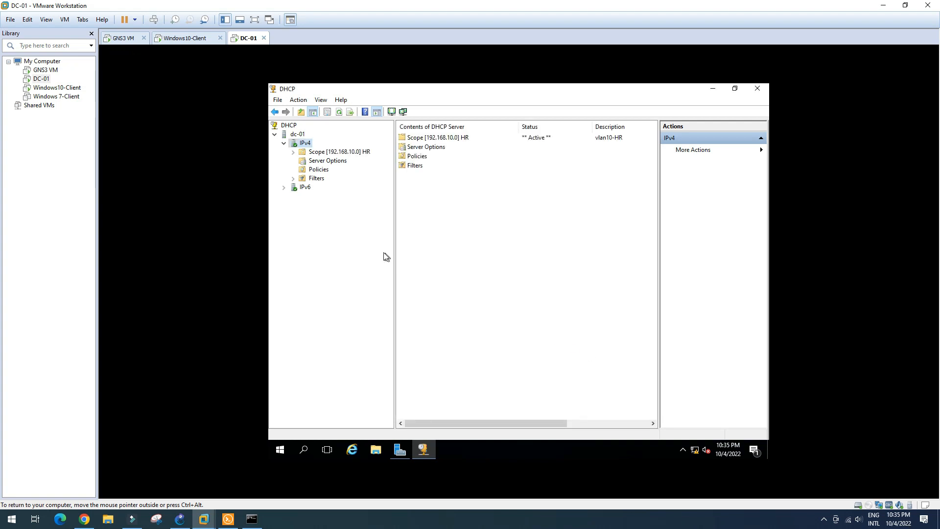
pyautogui.click(293, 153)
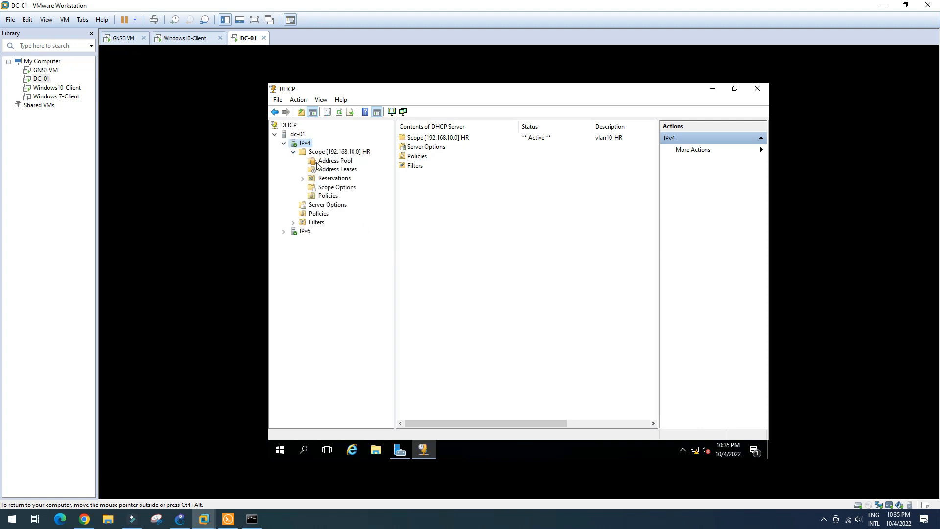
pyautogui.click(338, 161)
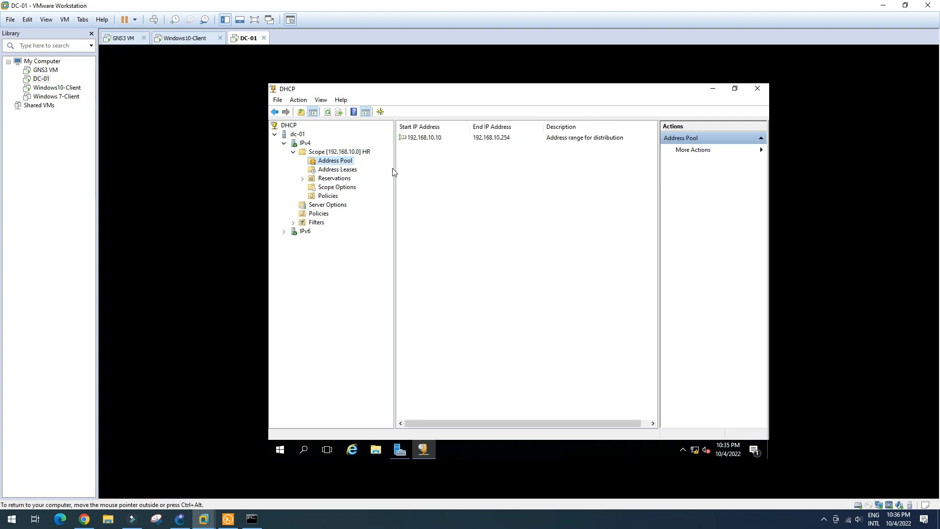
pyautogui.click(489, 139)
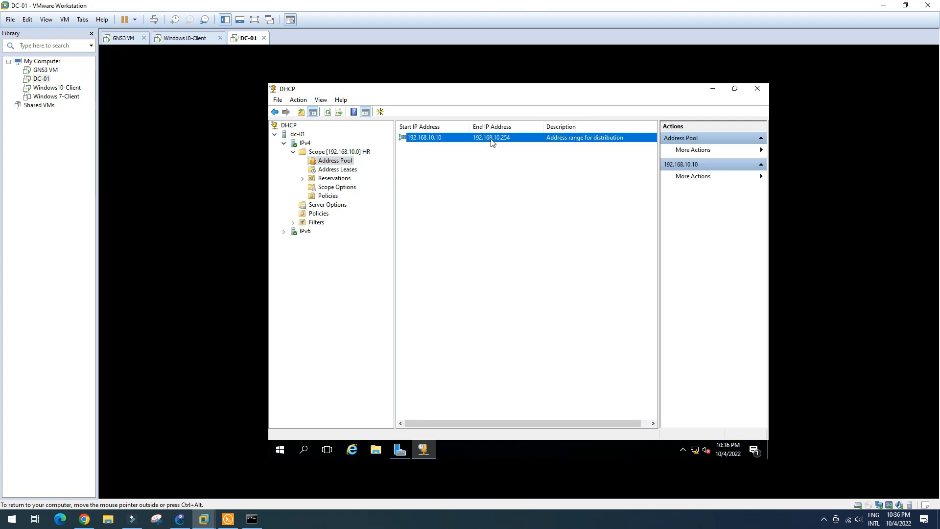
pyautogui.click(353, 170)
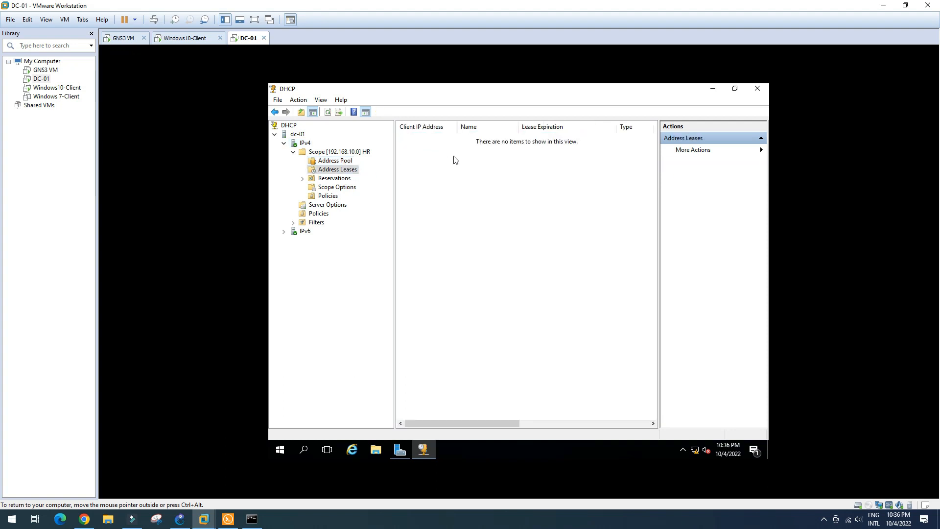
pyautogui.click(344, 179)
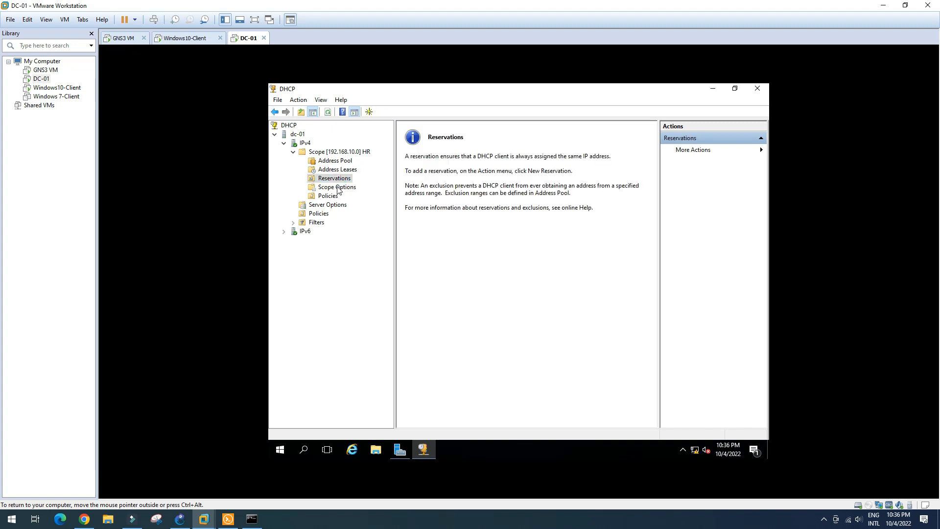
pyautogui.click(338, 187)
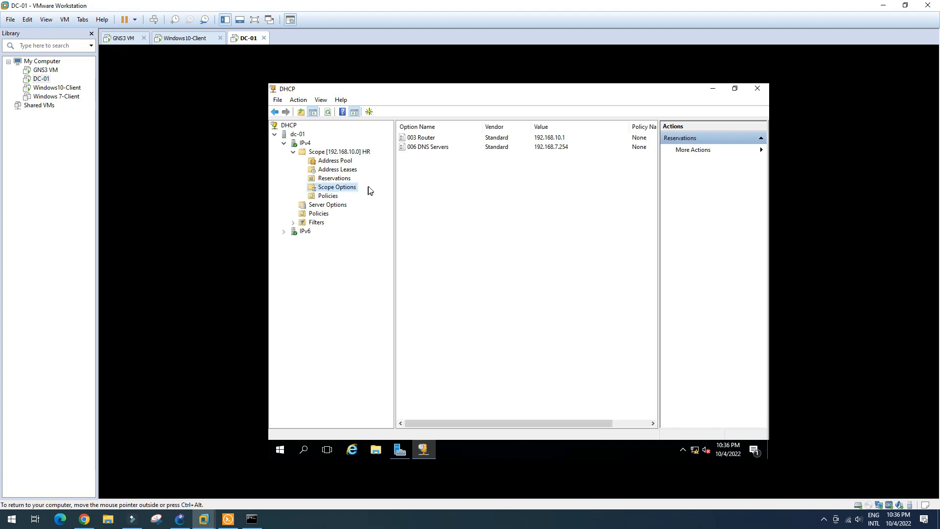
pyautogui.click(563, 139)
pyautogui.click(560, 149)
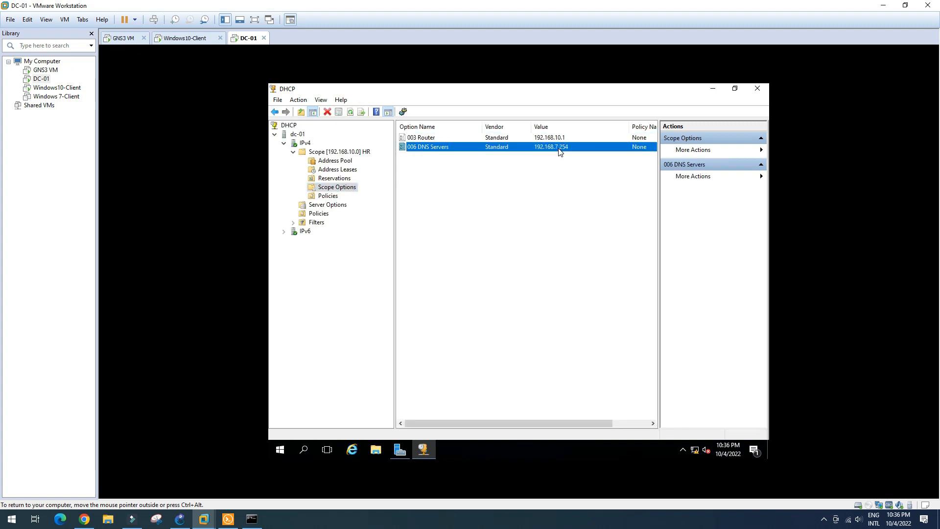
pyautogui.click(293, 152)
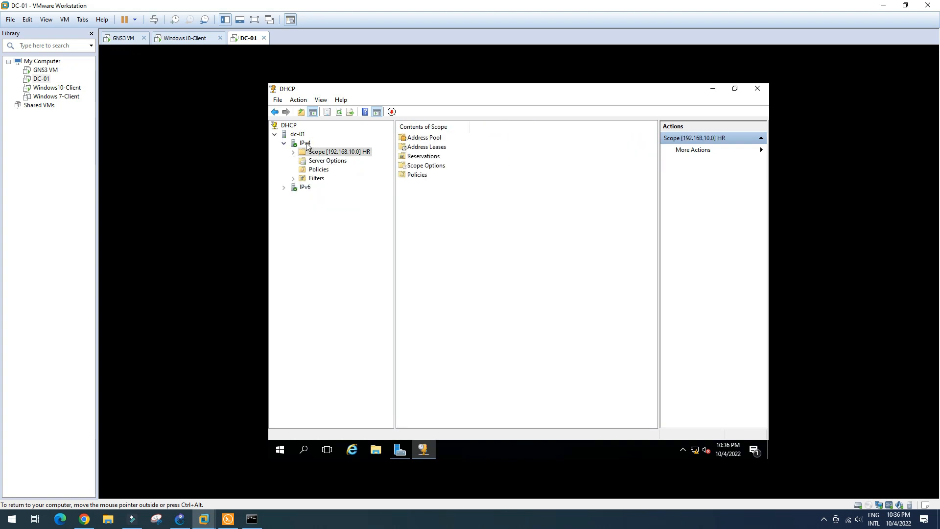
pyautogui.click(306, 144)
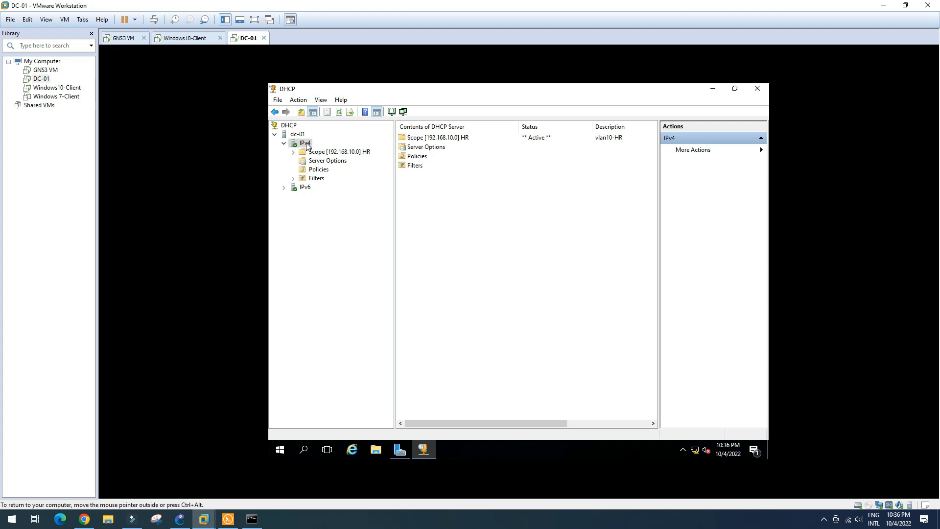
pyautogui.rightClick(306, 143)
# Step: Start a new scope named Finance with description vlan20-finance
pyautogui.click(338, 164)
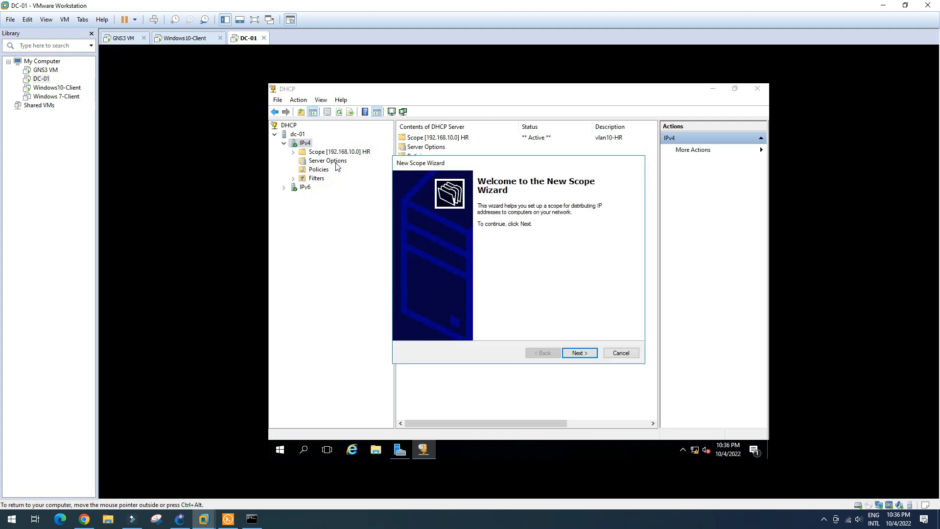
pyautogui.click(579, 353)
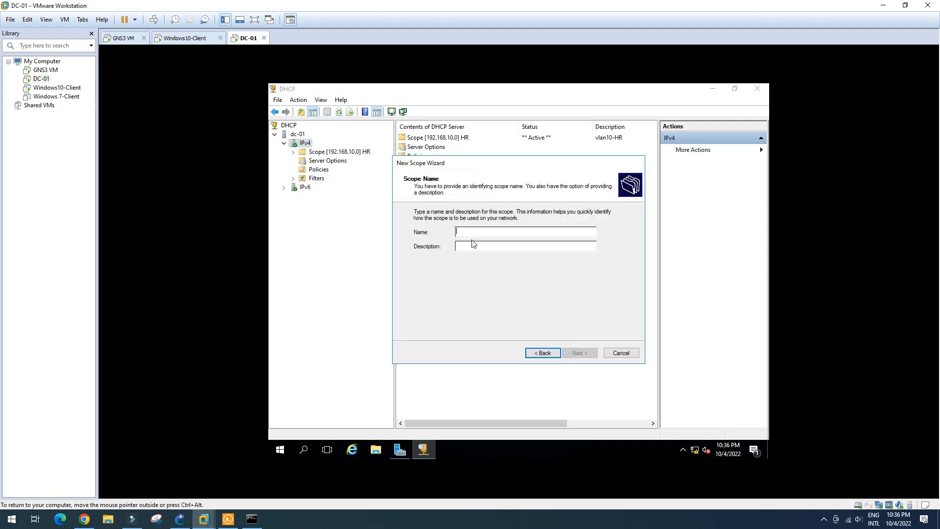
pyautogui.write('Finance')
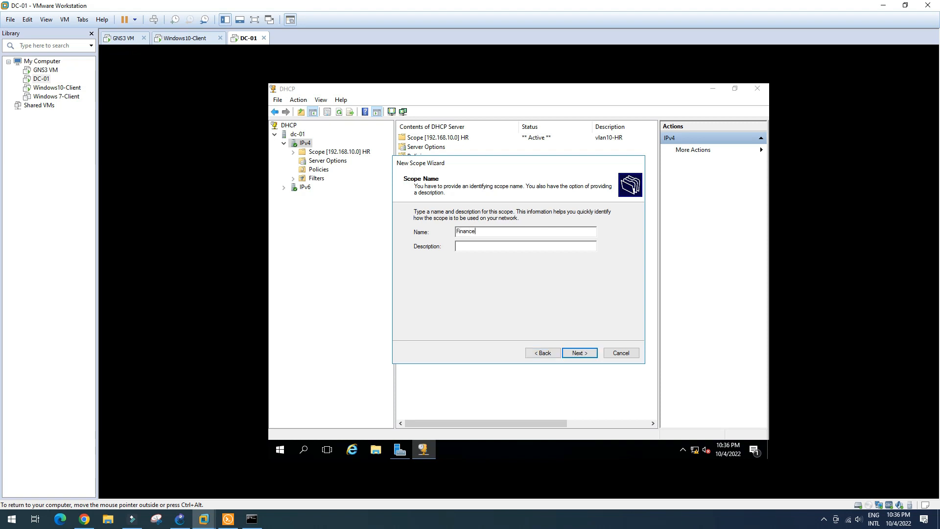
pyautogui.write('vlan20-finance')
pyautogui.click(582, 353)
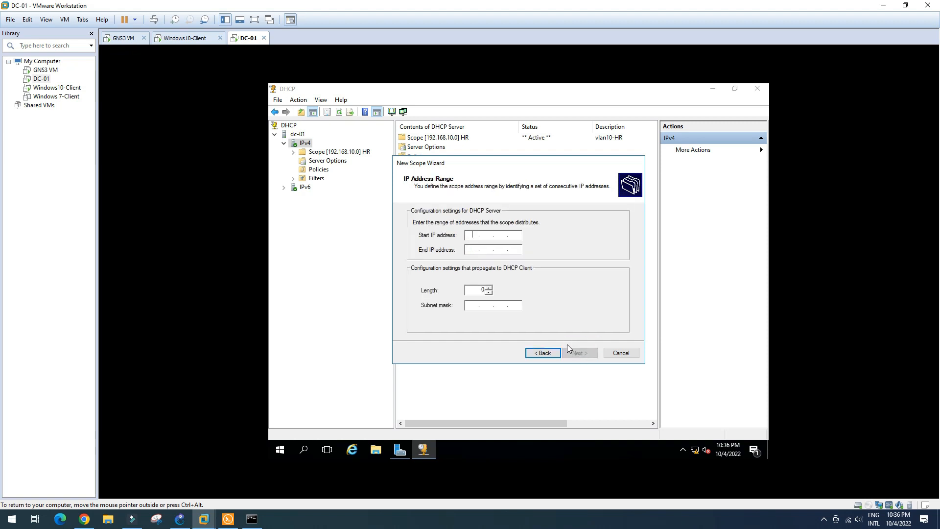
# Step: Give the Finance scope the range 192.168.20.10–192.168.20.254 /24 with no exclusions
pyautogui.write('192 . 168 . 20 . ')
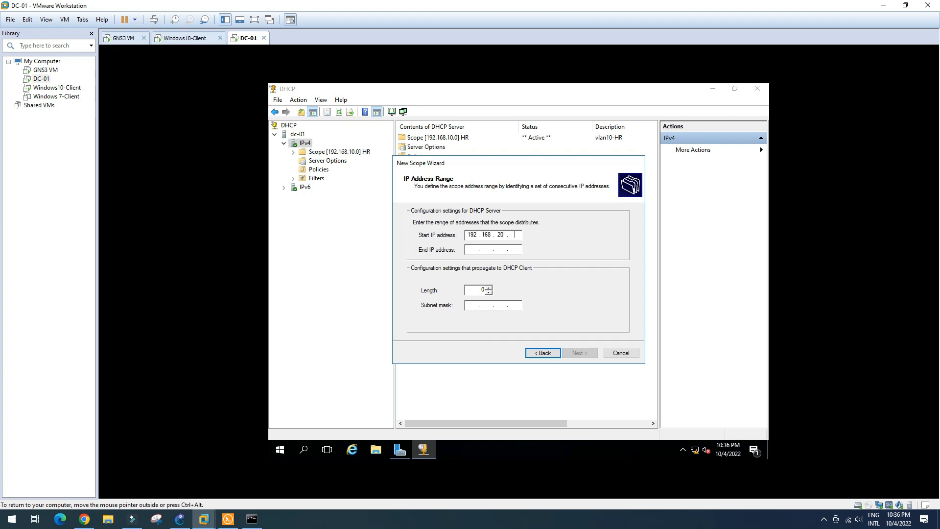
pyautogui.write('10')
pyautogui.press('Tab')
pyautogui.write('192 . 168')
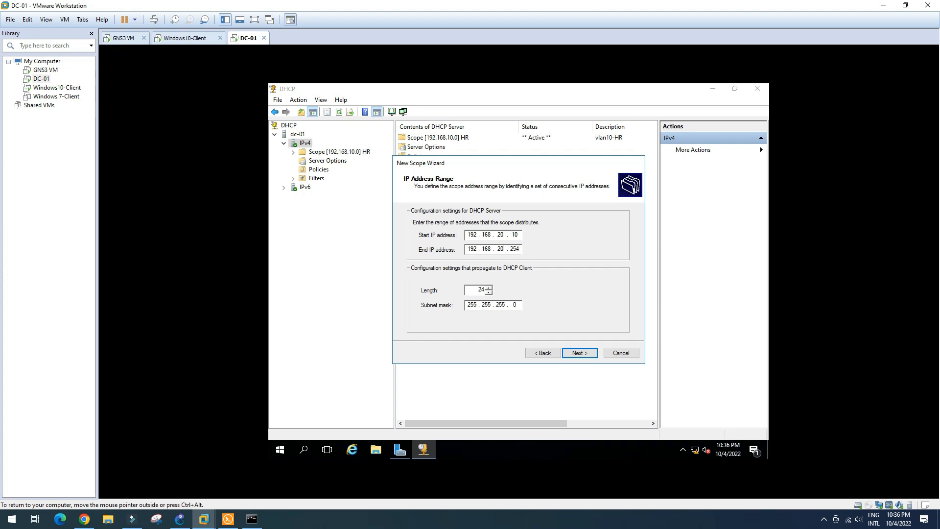
pyautogui.click(581, 354)
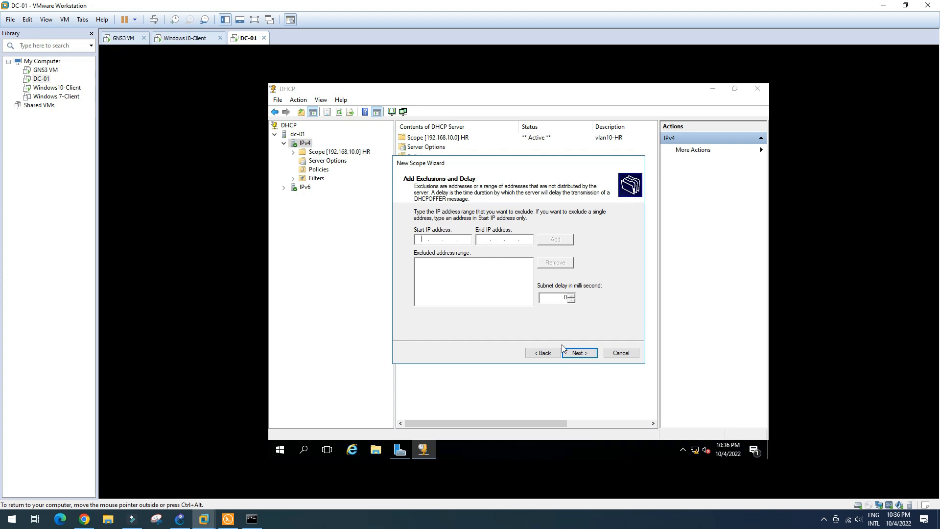
pyautogui.click(583, 353)
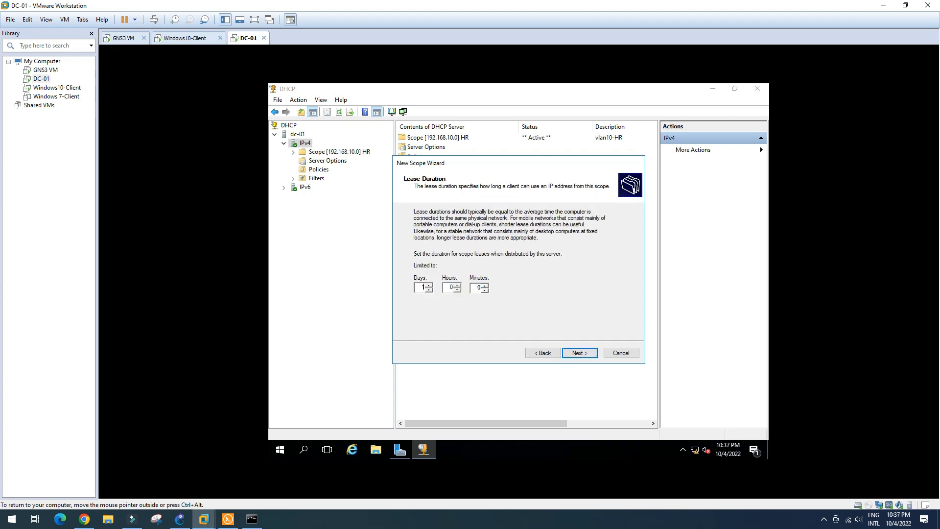
# Step: Keep the 1-day lease and add 192.168.20.1 as the Finance scope's default gateway
pyautogui.click(574, 355)
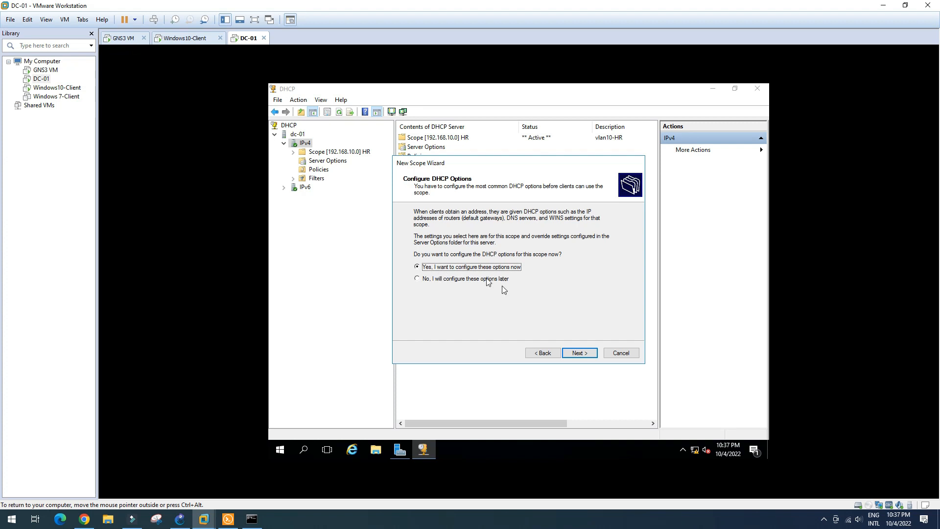
pyautogui.click(590, 354)
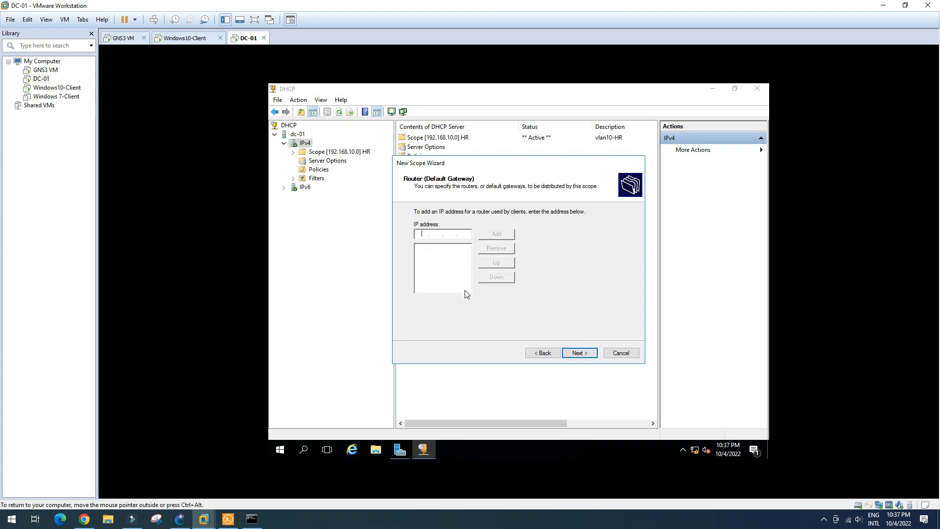
pyautogui.write('192 . 168 . 20 . 1')
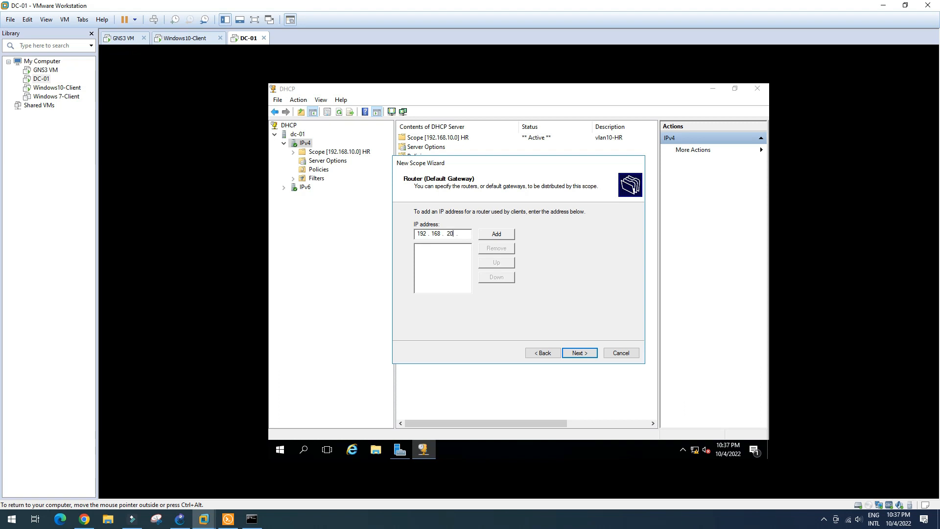
pyautogui.click(496, 235)
pyautogui.click(579, 352)
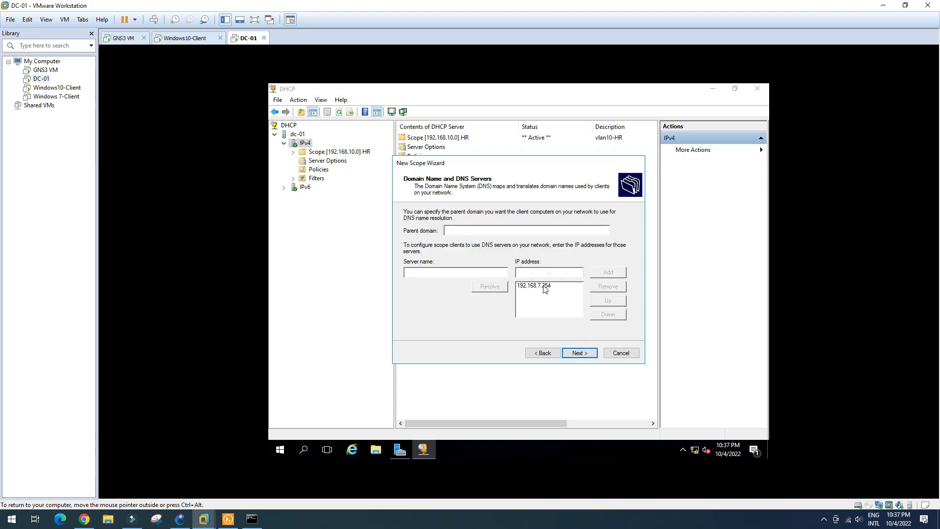
# Step: Keep DNS 192.168.7.254, skip WINS, and activate the Finance scope
pyautogui.click(543, 288)
pyautogui.click(586, 352)
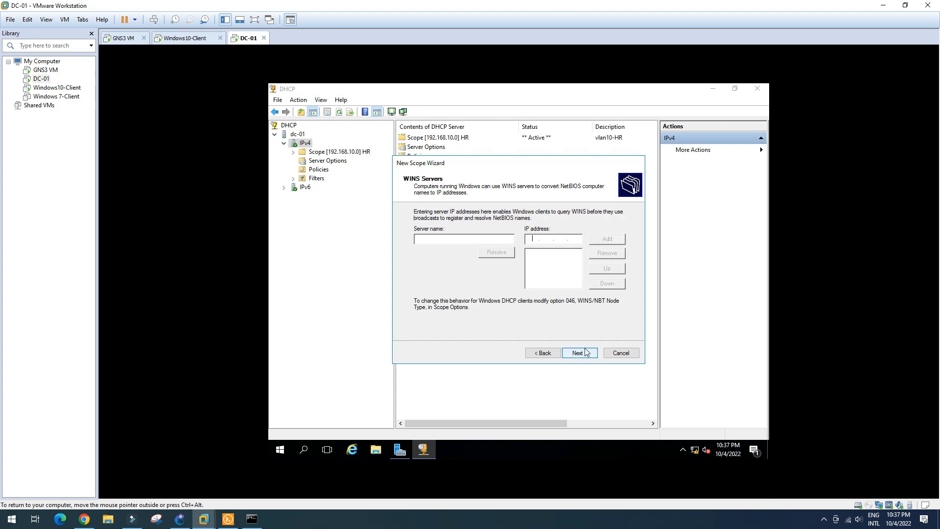
pyautogui.click(590, 354)
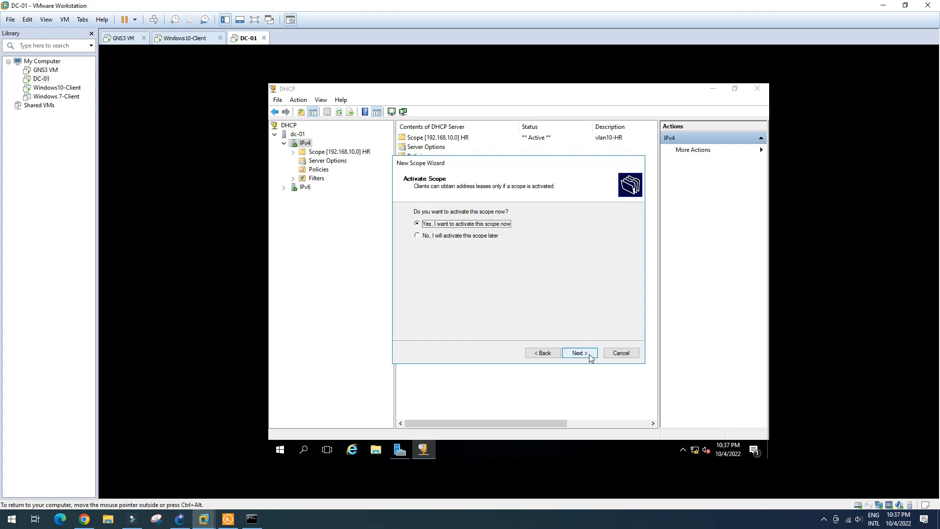
pyautogui.click(587, 354)
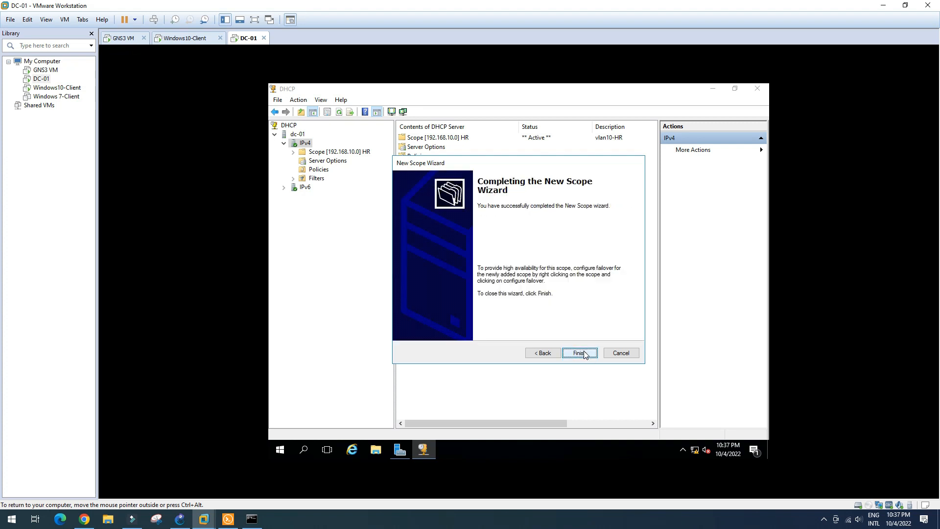
pyautogui.click(589, 352)
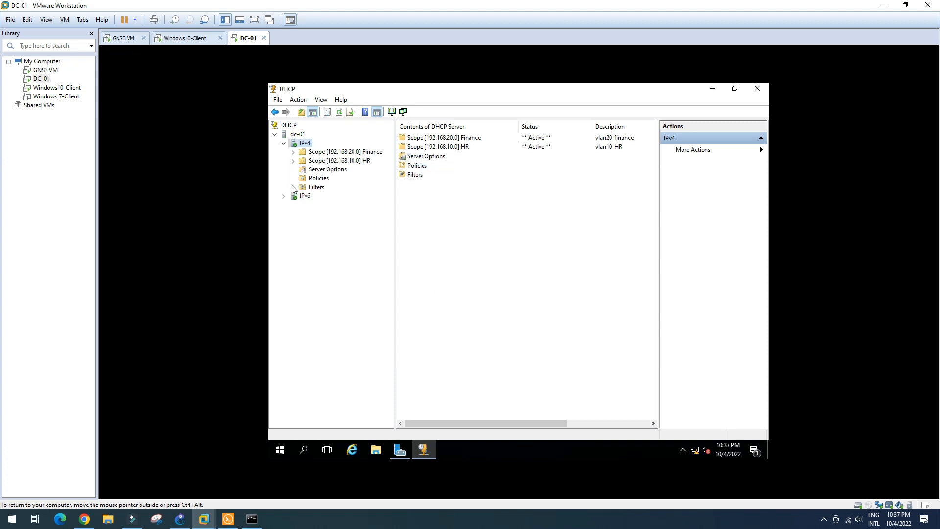
pyautogui.click(345, 161)
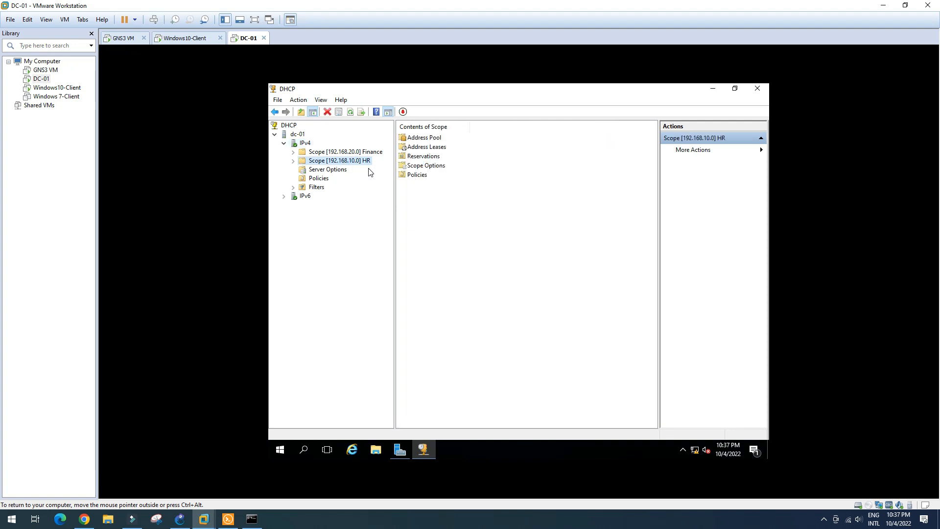
# Step: Expand Scope [192.168.20.0] Finance, then bring the GNS3 lab topology to the front
pyautogui.doubleClick(340, 152)
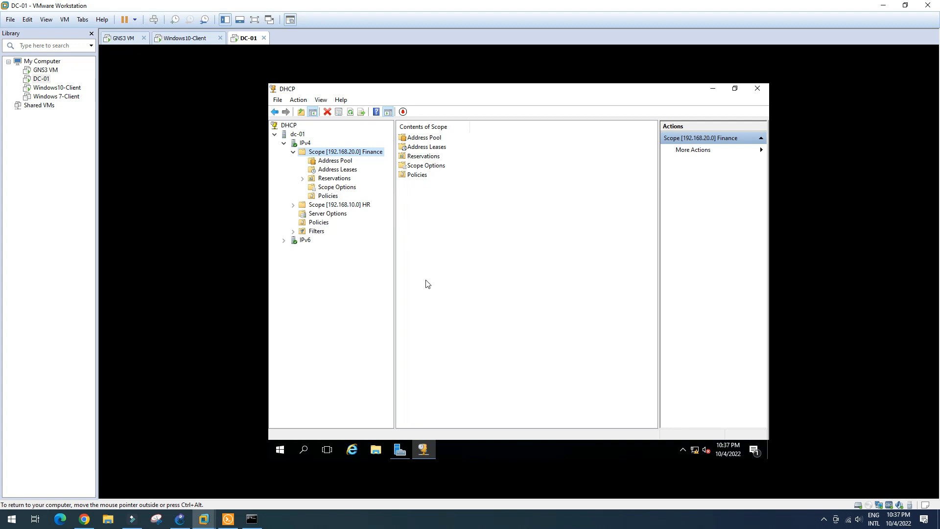
pyautogui.click(180, 522)
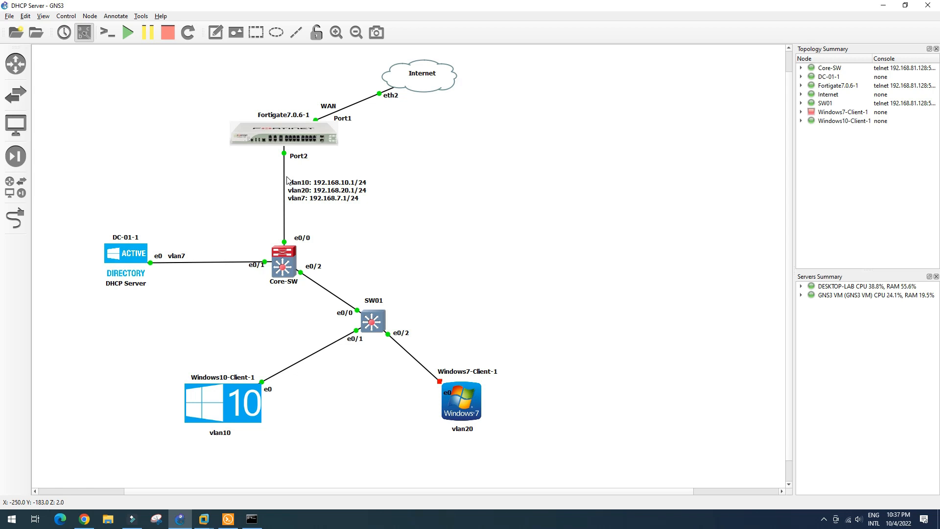
# Step: Sign back in to the FortiGate GUI with the administrator username and password
pyautogui.click(84, 518)
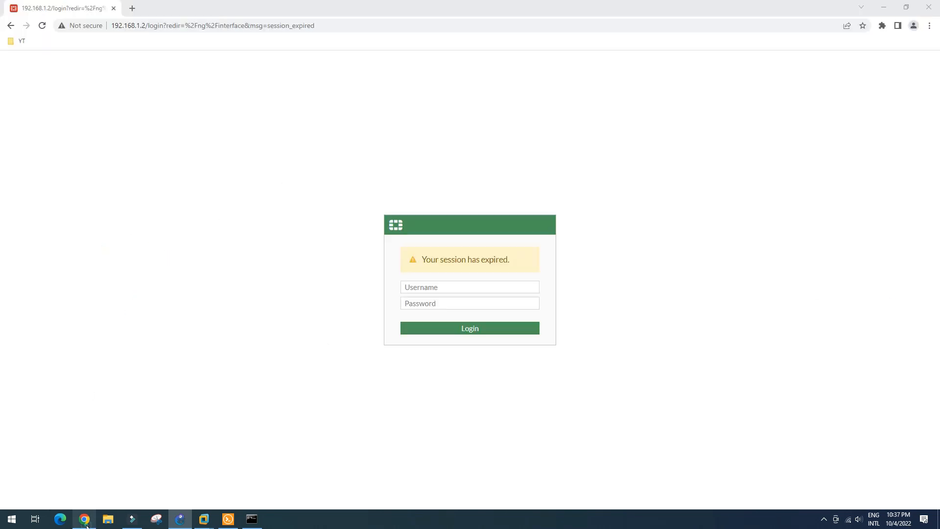
pyautogui.write('admin')
pyautogui.press('Tab')
pyautogui.write('a')
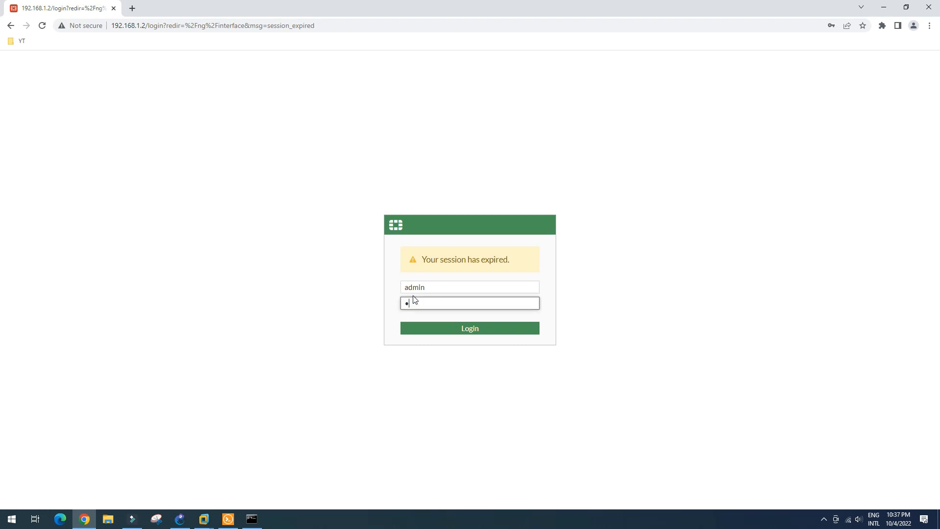
pyautogui.press('Return')
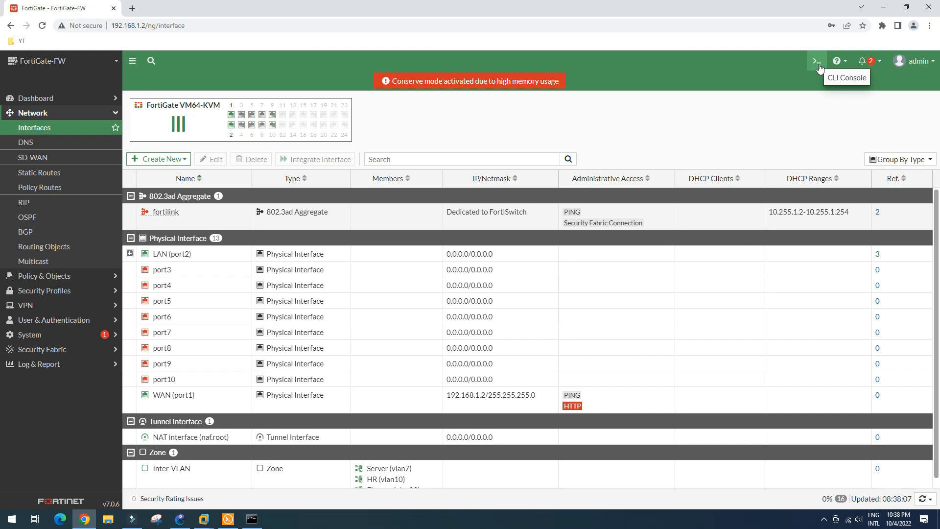
pyautogui.click(817, 62)
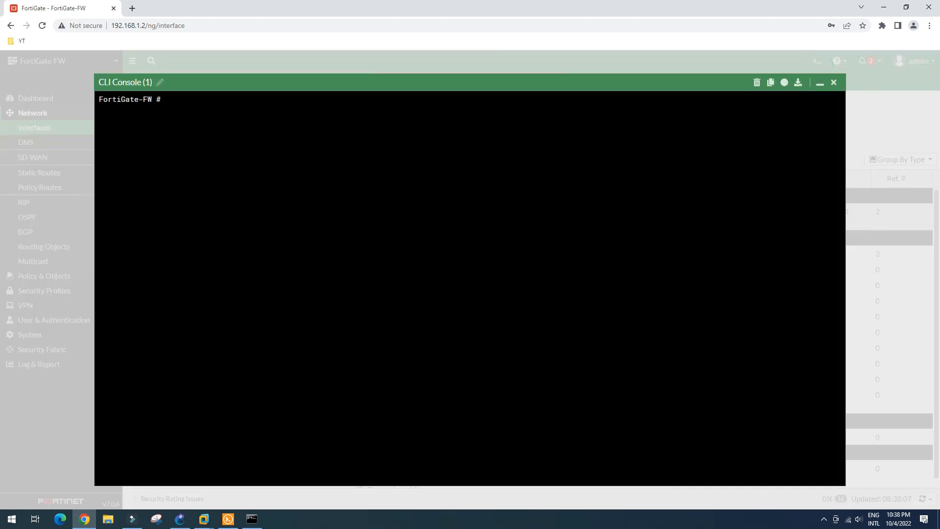
pyautogui.write('ex')
pyautogui.write('c')
pyautogui.write('ec')
pyautogui.press('Tab')
pyautogui.write('ping 192.168.')
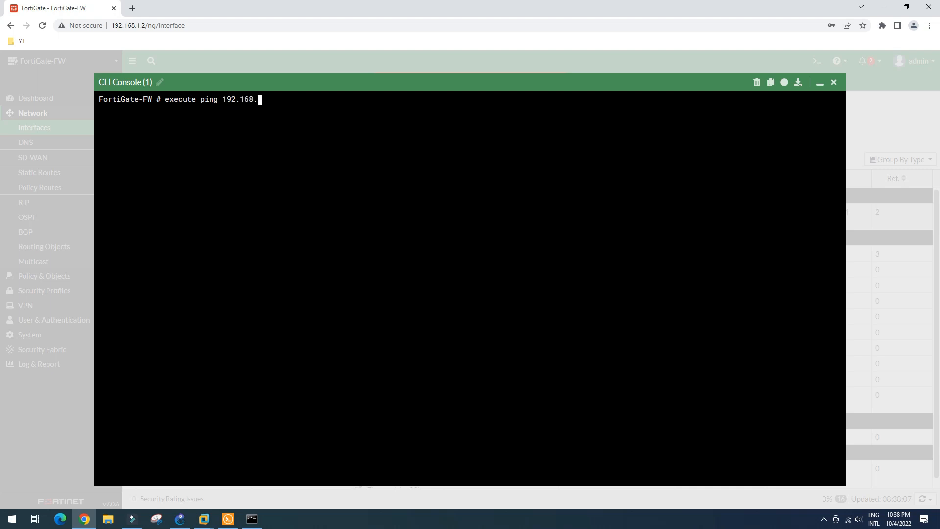
pyautogui.write('7.254')
pyautogui.press('Return')
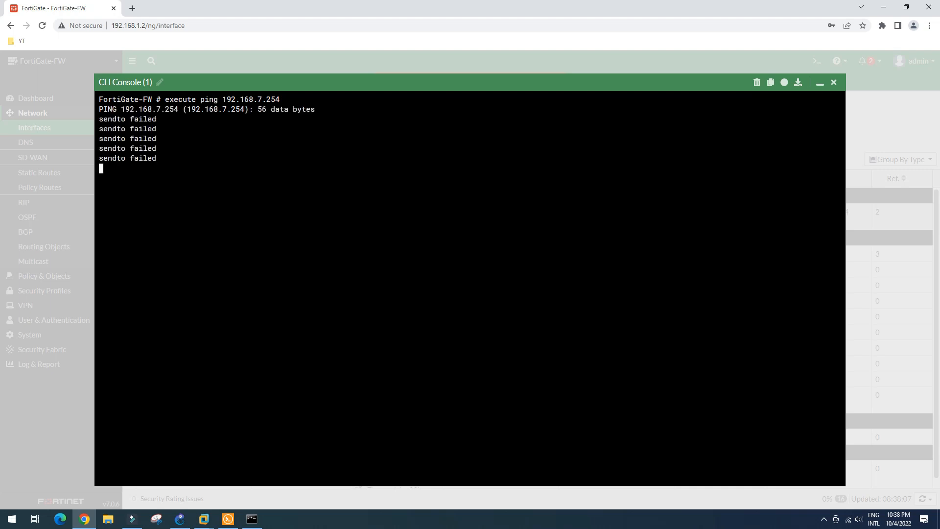
pyautogui.click(832, 84)
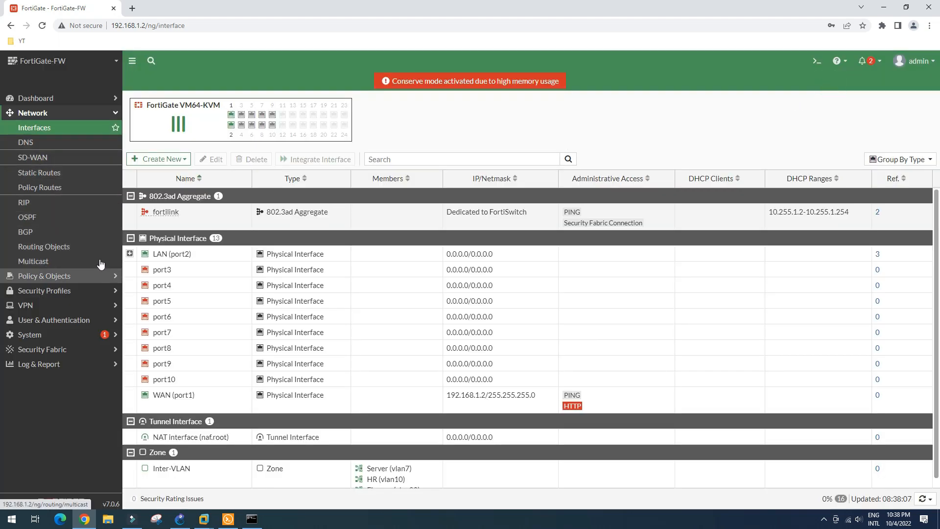
# Step: Create a default static route 0.0.0.0/0 via gateway 192.168.1.1 on WAN (port1)
pyautogui.click(55, 174)
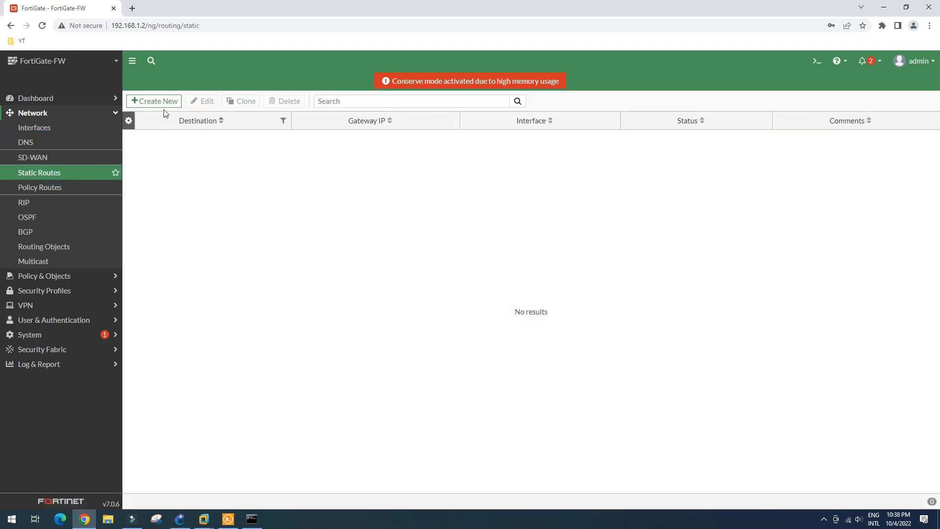
pyautogui.click(163, 102)
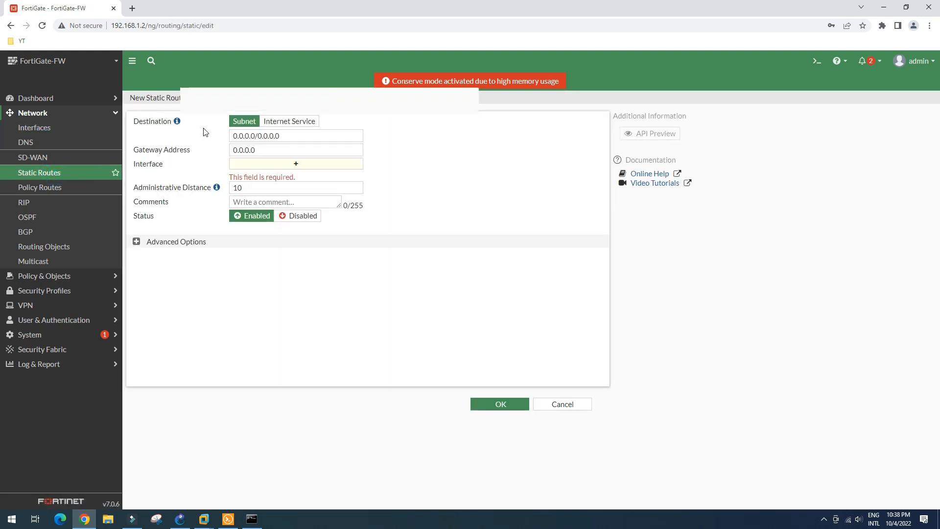
pyautogui.click(189, 150)
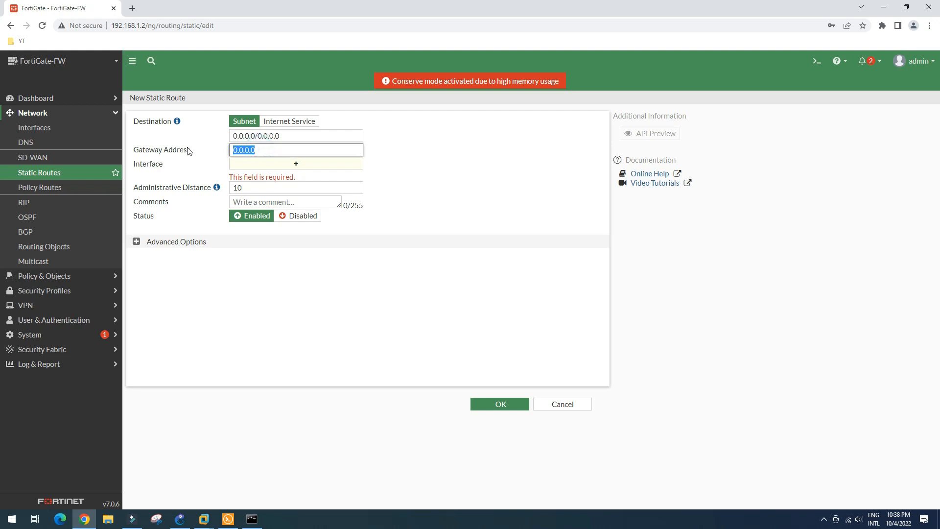
pyautogui.write('1')
pyautogui.click(294, 164)
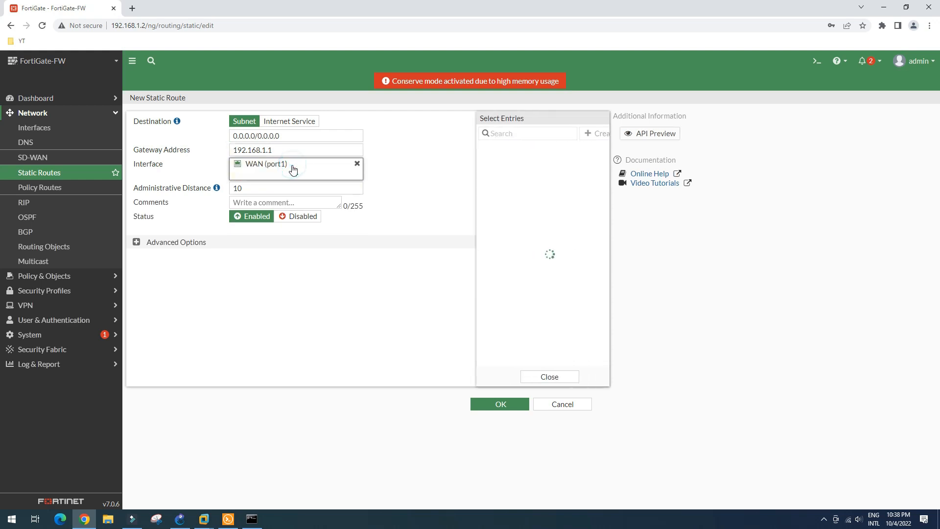
pyautogui.click(422, 145)
pyautogui.click(505, 408)
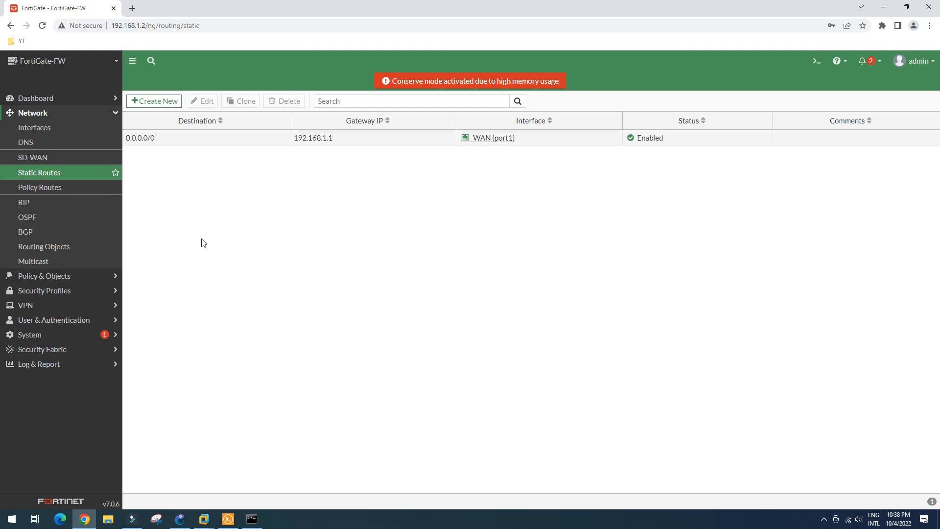
pyautogui.click(84, 276)
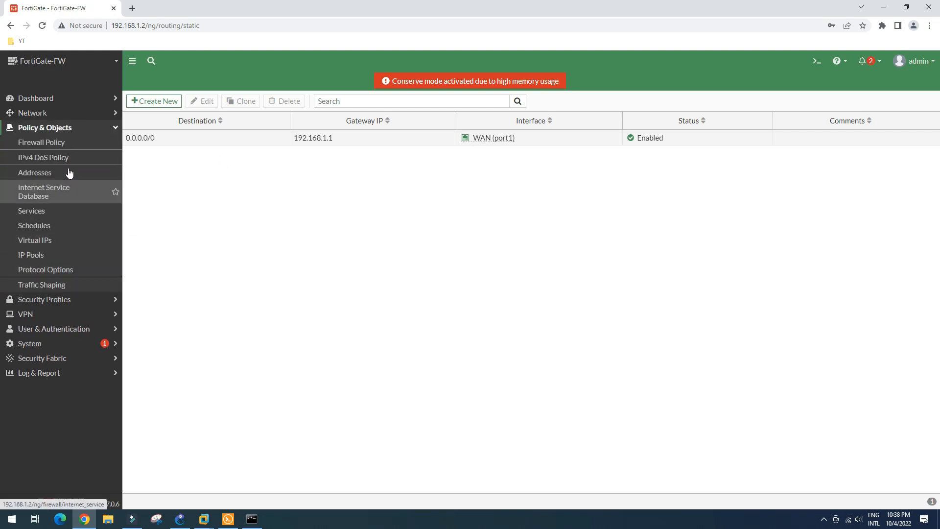
# Step: Start a firewall policy named allowLAN from Inter-VLAN to WAN (port1)
pyautogui.click(55, 142)
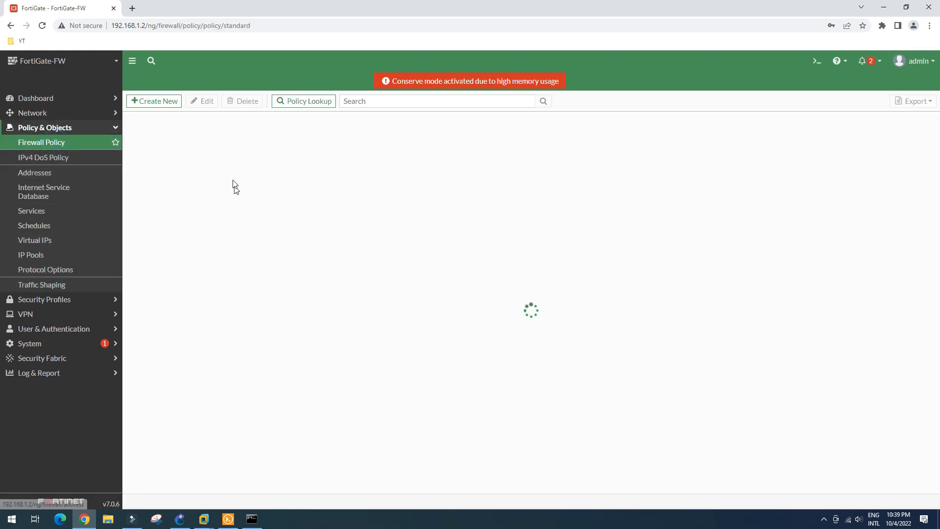
pyautogui.click(162, 105)
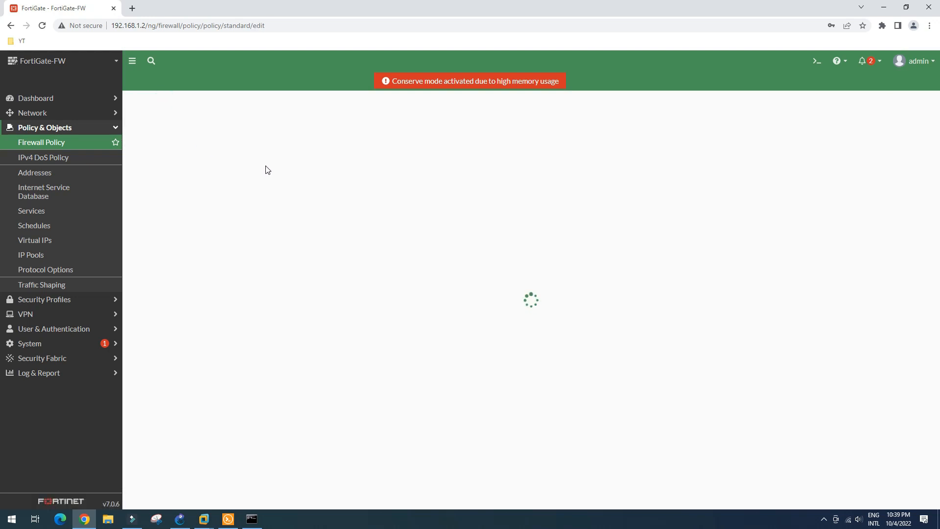
pyautogui.click(251, 131)
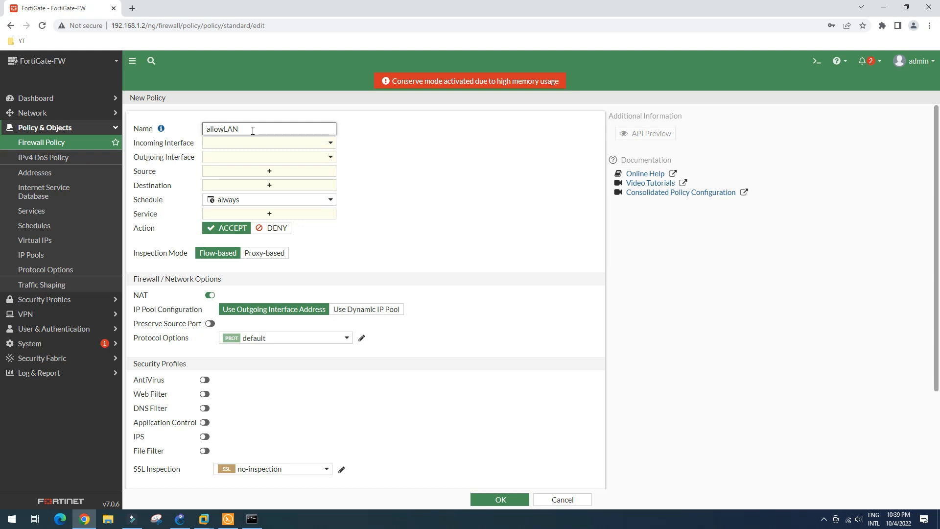
pyautogui.click(273, 145)
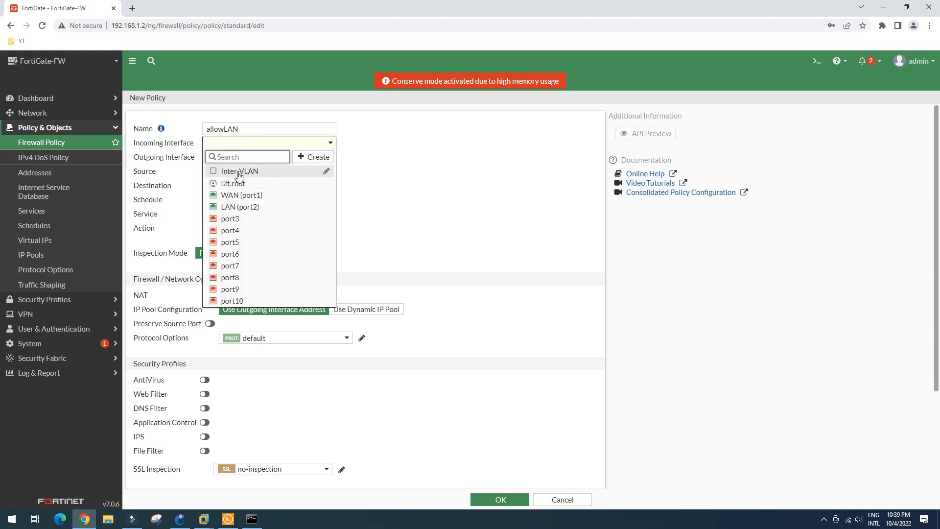
pyautogui.click(250, 175)
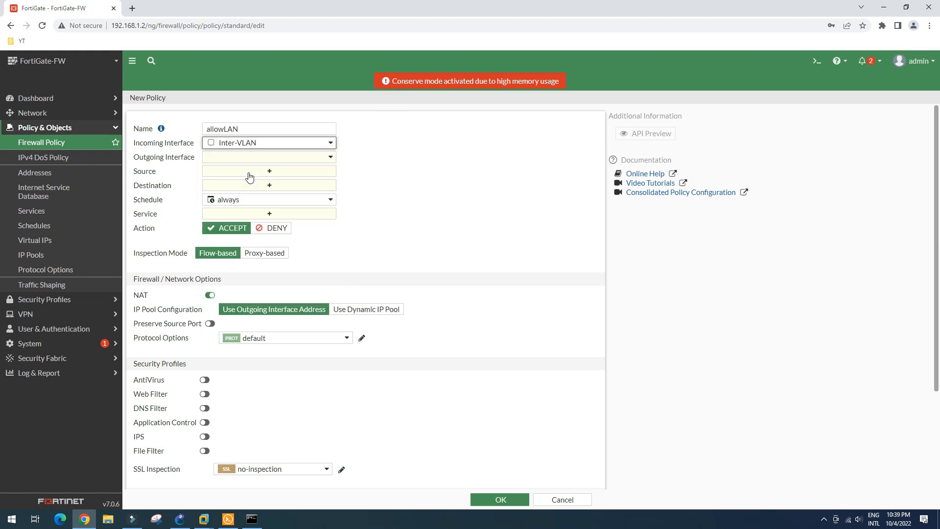
pyautogui.click(269, 157)
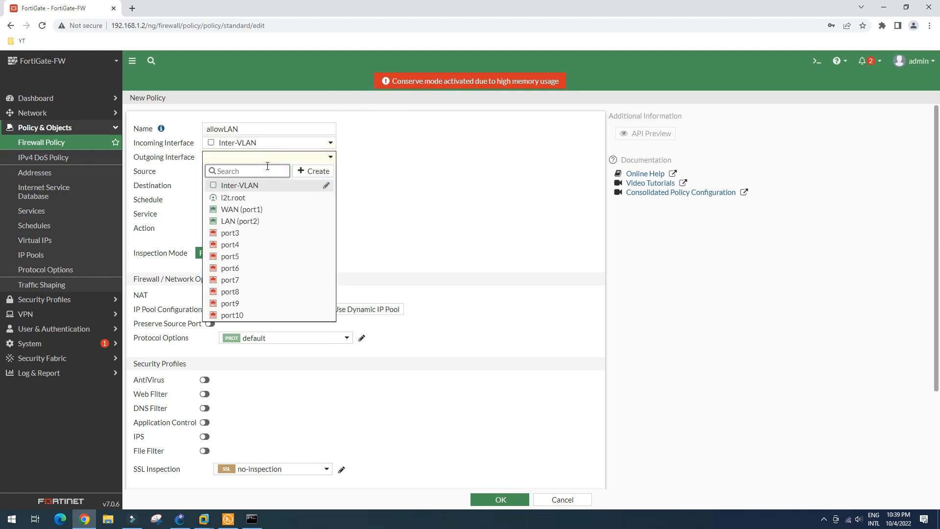
pyautogui.click(239, 209)
# Step: Set the allowLAN policy's source and destination addresses to all
pyautogui.click(287, 171)
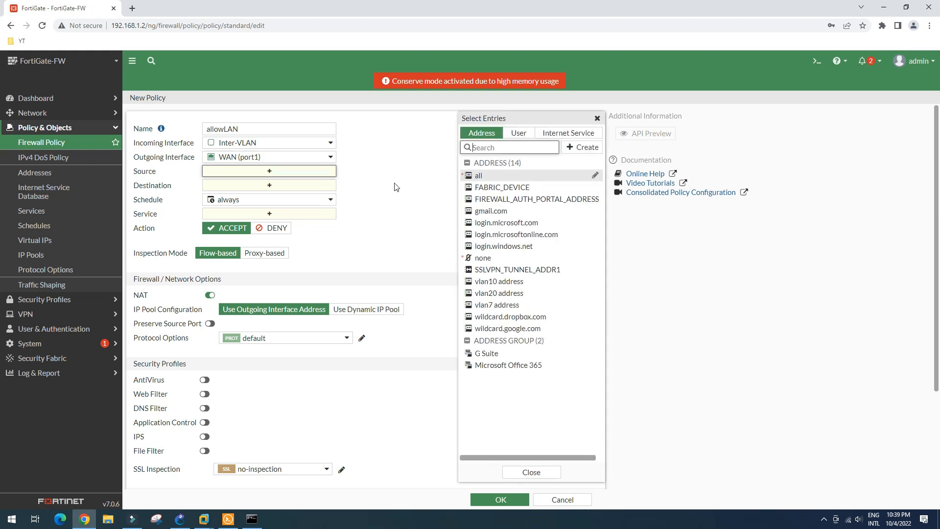
pyautogui.moveTo(480, 180)
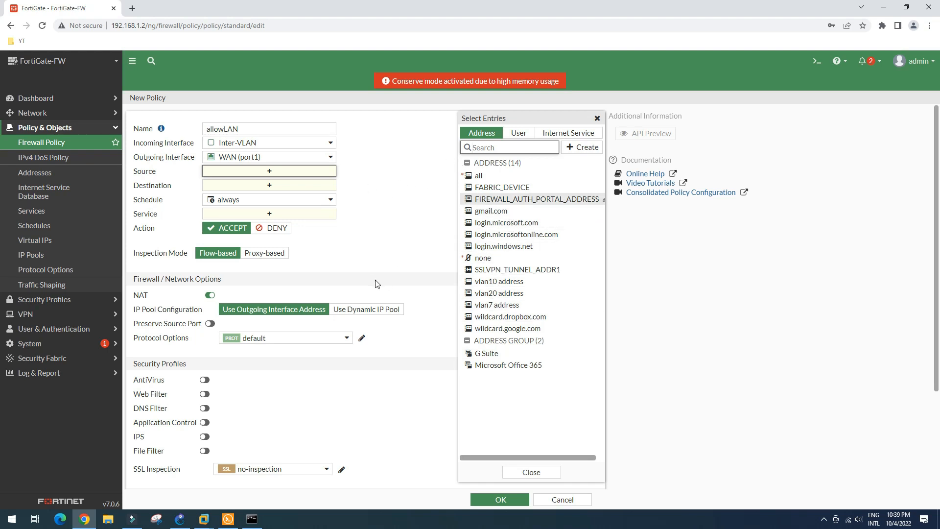
pyautogui.click(478, 175)
pyautogui.click(383, 208)
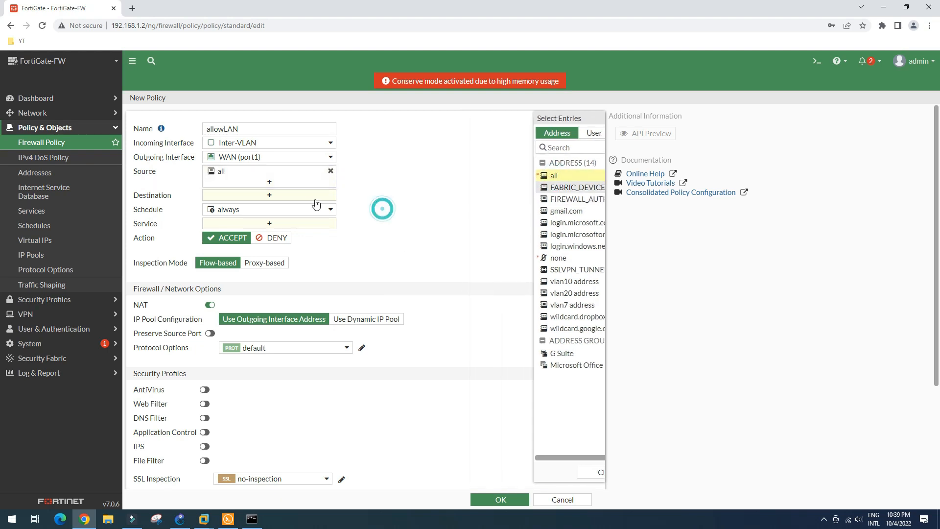
pyautogui.click(271, 196)
pyautogui.click(488, 177)
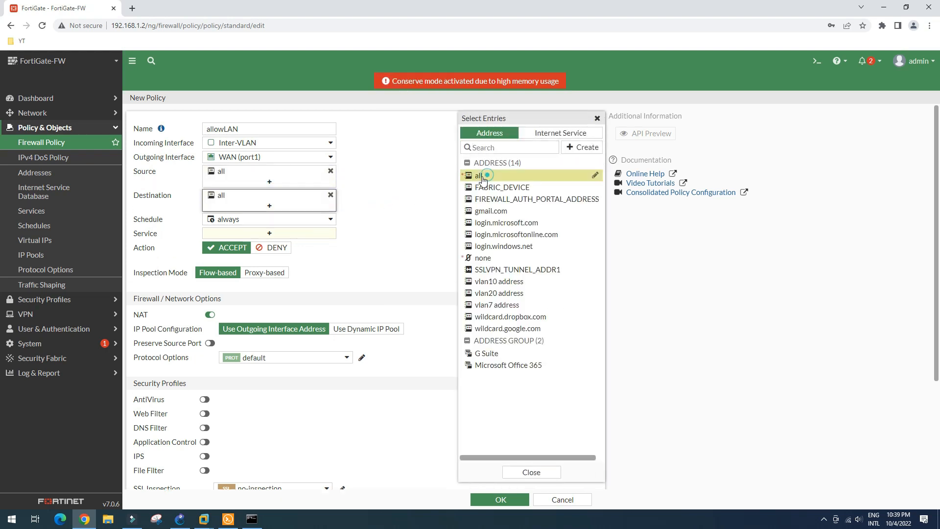
pyautogui.click(380, 214)
# Step: Allow ALL services and save the allowLAN policy with NAT enabled
pyautogui.click(290, 233)
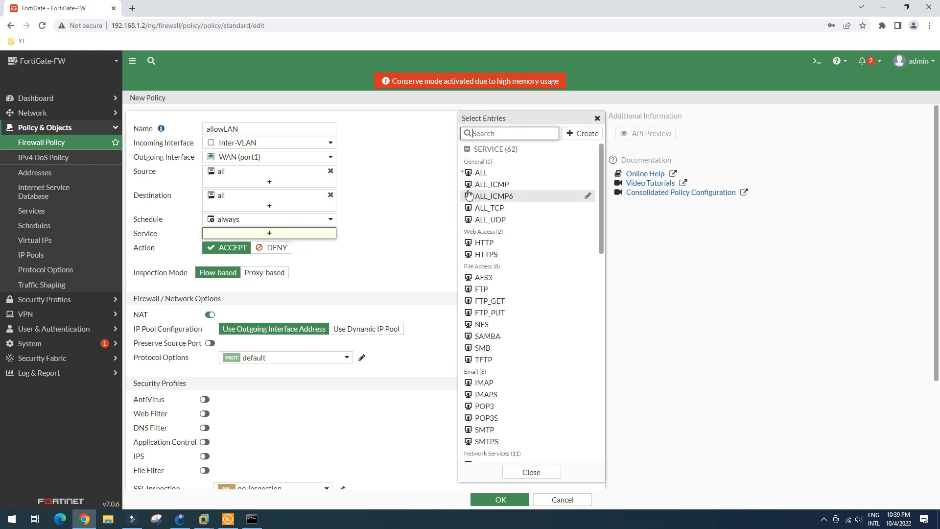
pyautogui.click(471, 173)
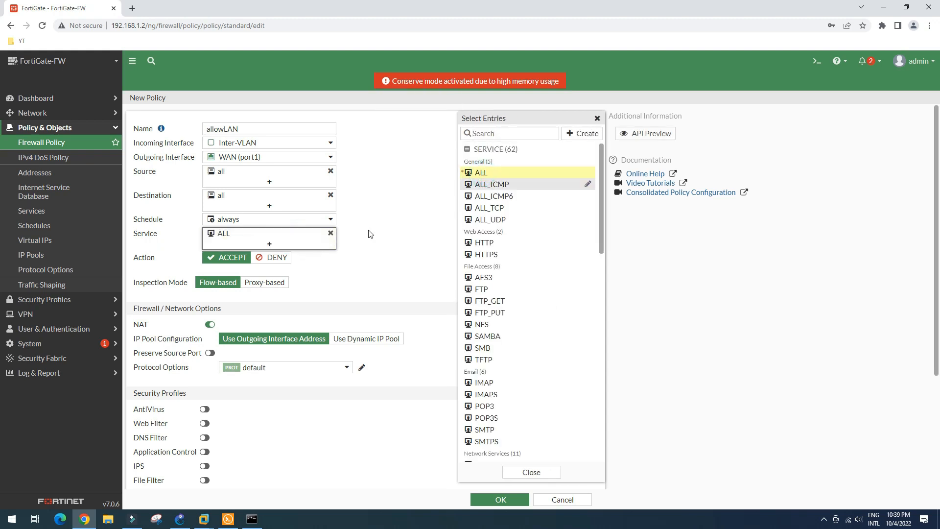
pyautogui.click(369, 232)
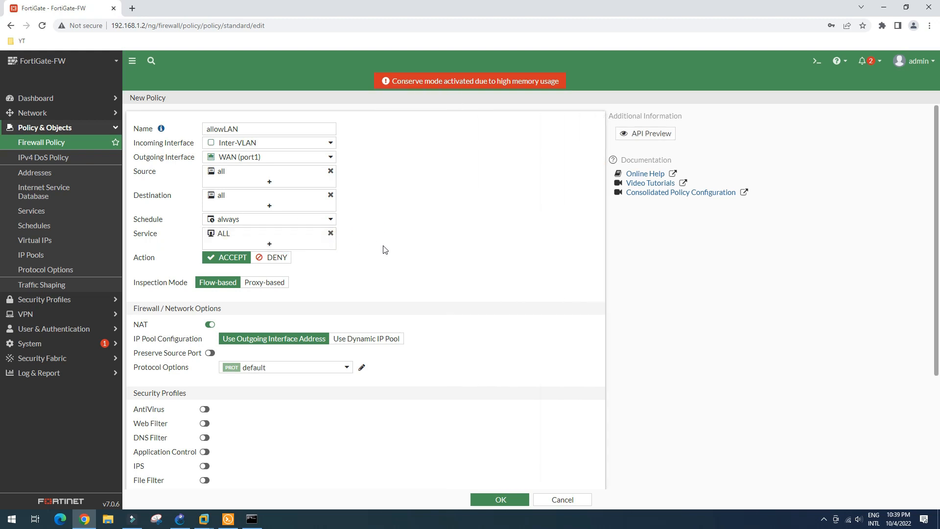
pyautogui.scroll(-3, 465, 335)
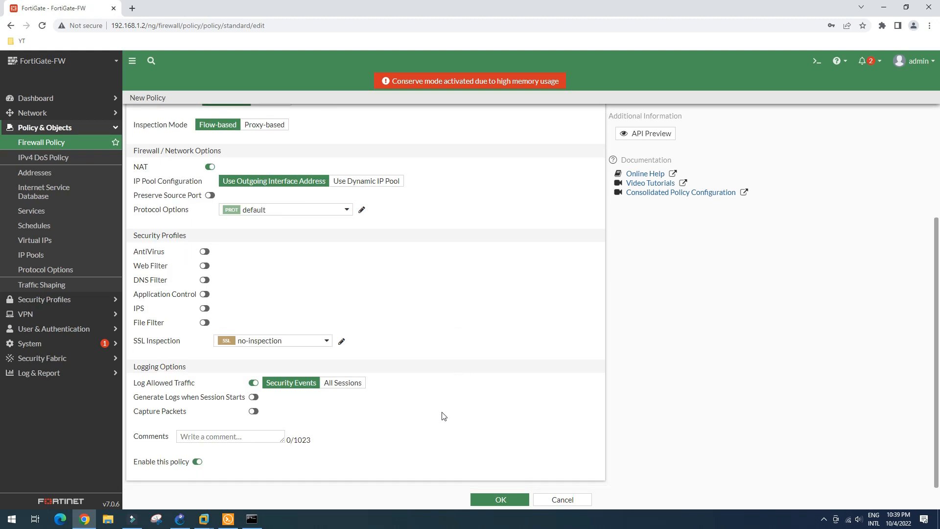
pyautogui.click(497, 499)
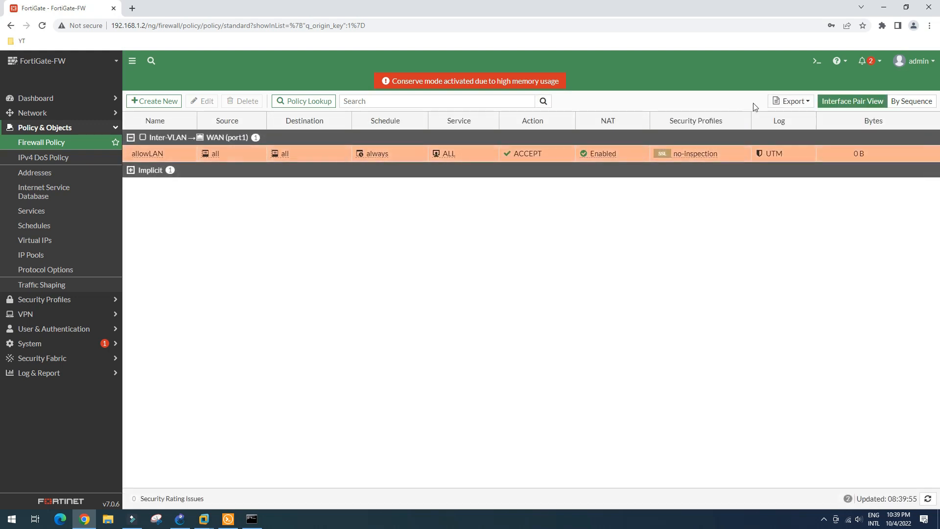
pyautogui.click(817, 61)
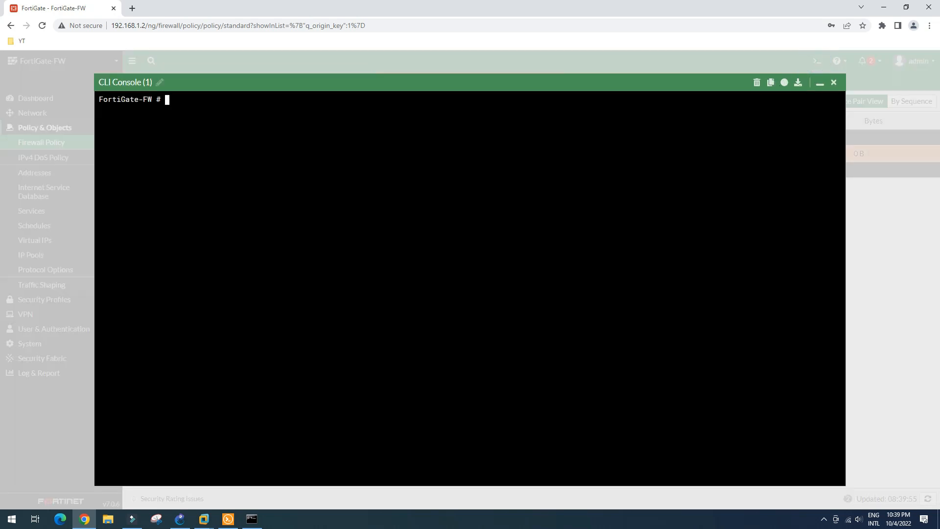
# Step: Run 'execute ping 192.168.7.254' in the FortiGate CLI (100% loss), then switch to DC-01
pyautogui.write('execute ping 192.168.')
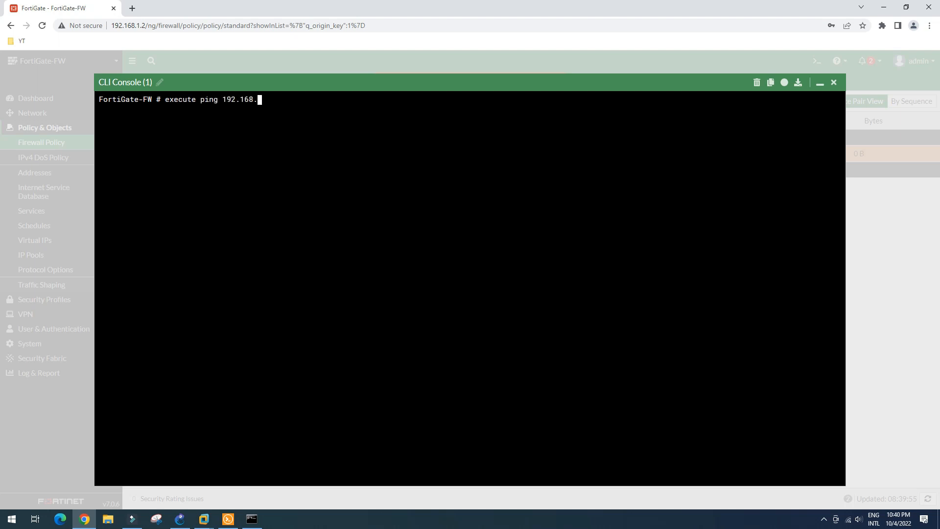
pyautogui.write('7.254')
pyautogui.press('Return')
pyautogui.press('Return')
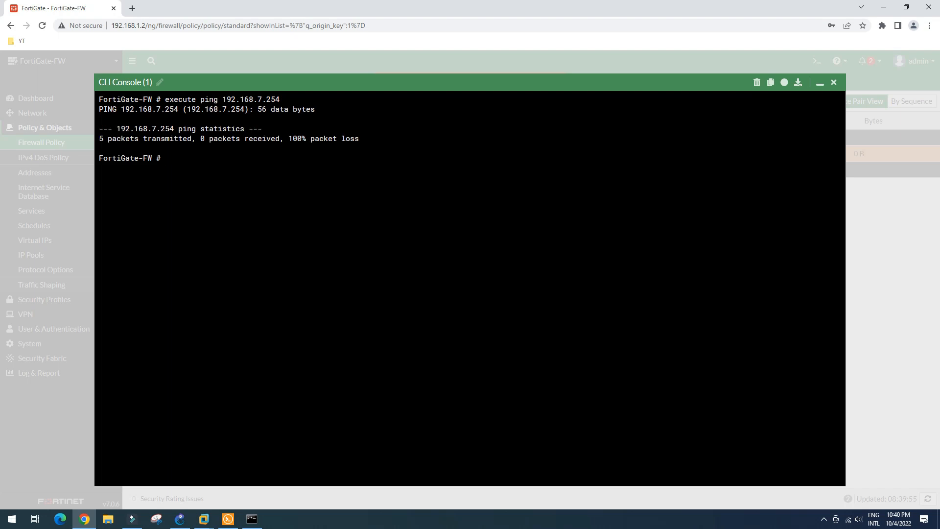
pyautogui.click(204, 519)
pyautogui.click(278, 472)
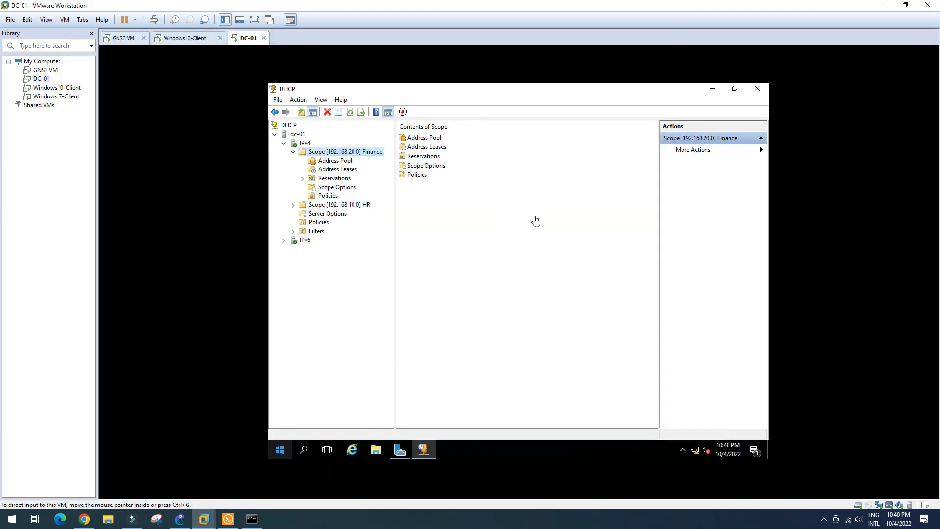
# Step: Disable and re-enable DC-01's Ethernet0 2 adapter
pyautogui.moveTo(697, 447)
pyautogui.rightClick(695, 447)
pyautogui.click(695, 442)
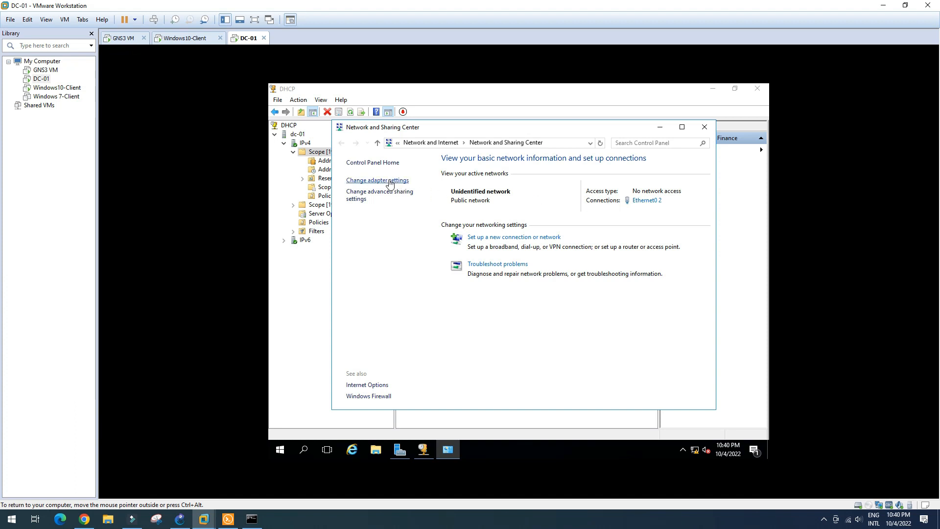
pyautogui.click(390, 181)
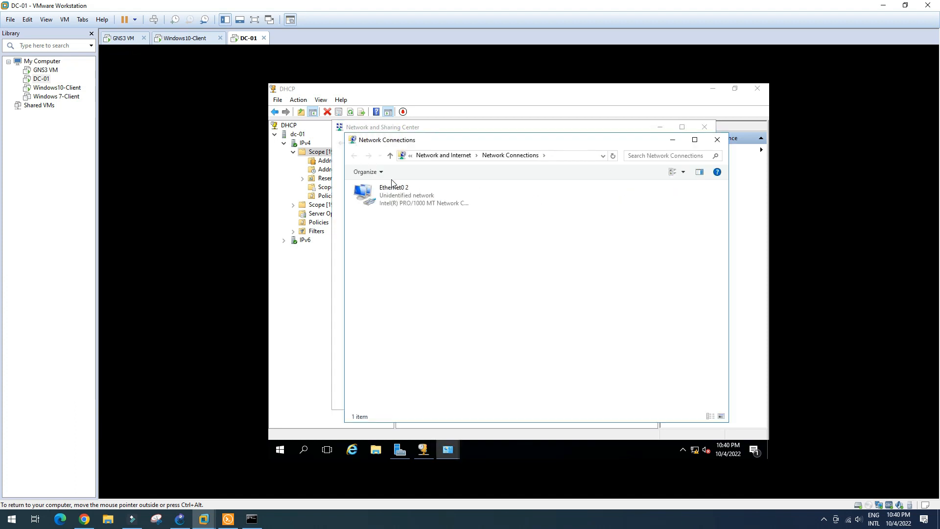
pyautogui.click(403, 197)
pyautogui.rightClick(403, 197)
pyautogui.click(415, 202)
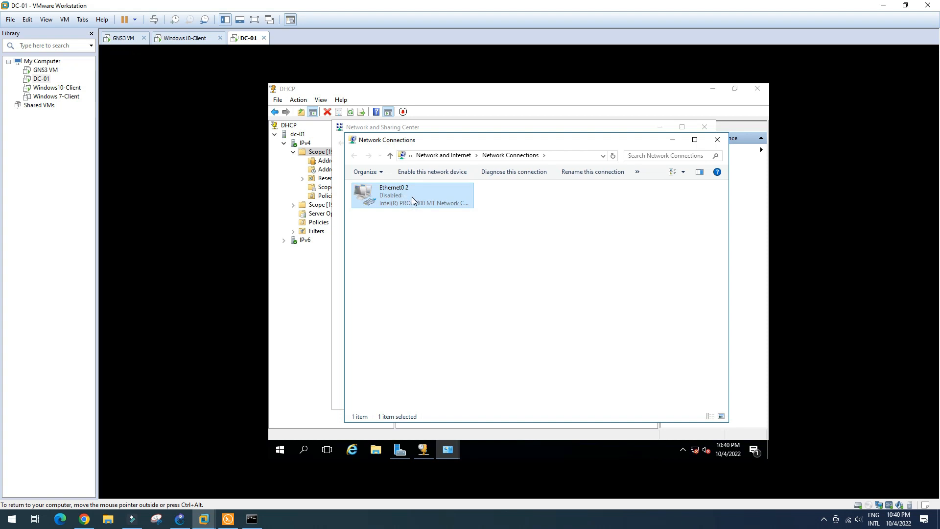
pyautogui.doubleClick(412, 197)
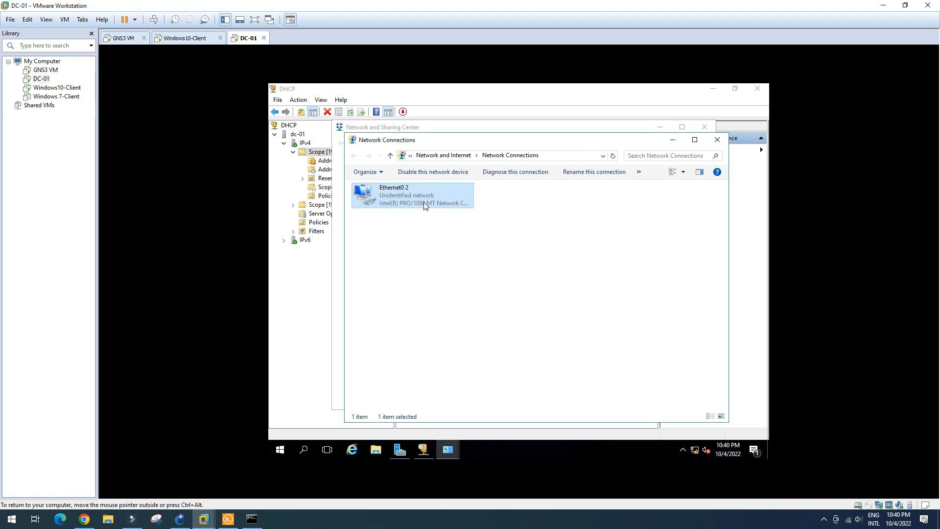
# Step: Confirm Ethernet0 2 shows 192.168.7.254/24 with gateway 192.168.7.1, then close the network windows
pyautogui.doubleClick(425, 199)
pyautogui.click(473, 261)
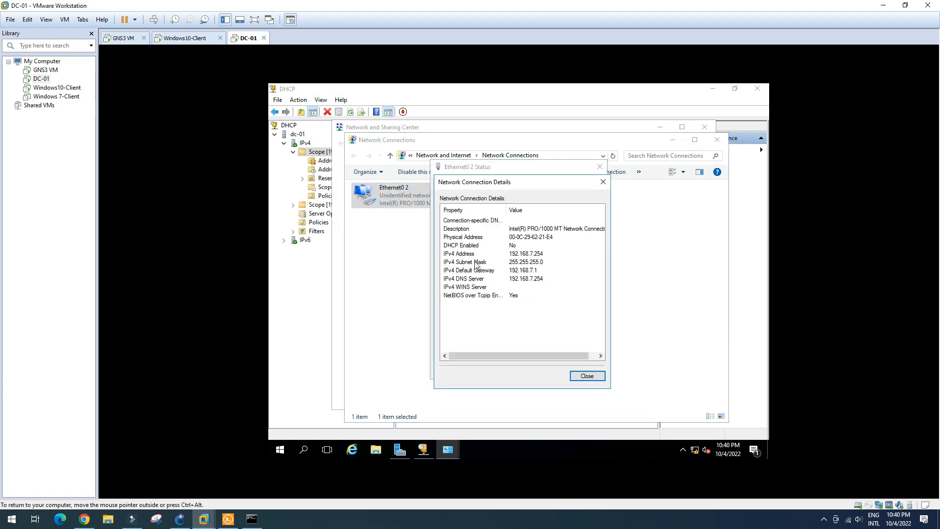
pyautogui.click(593, 377)
pyautogui.click(594, 368)
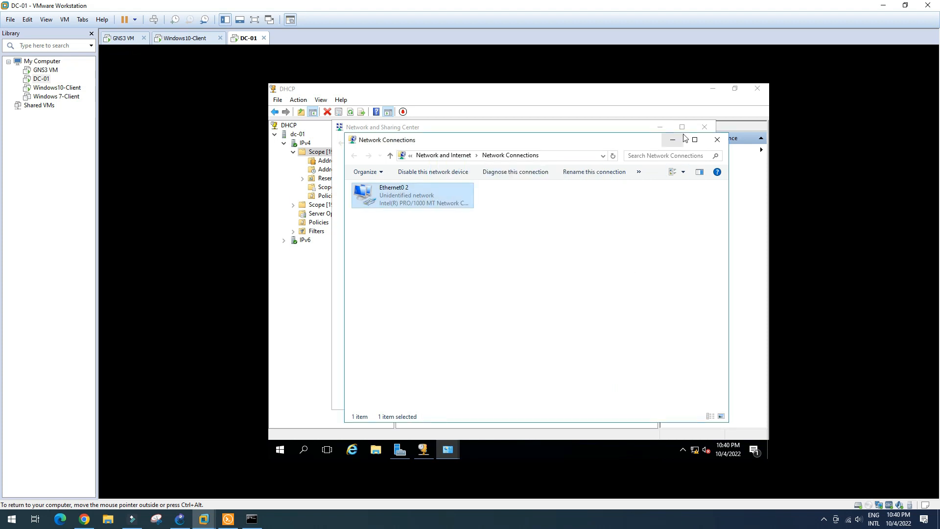
pyautogui.click(718, 140)
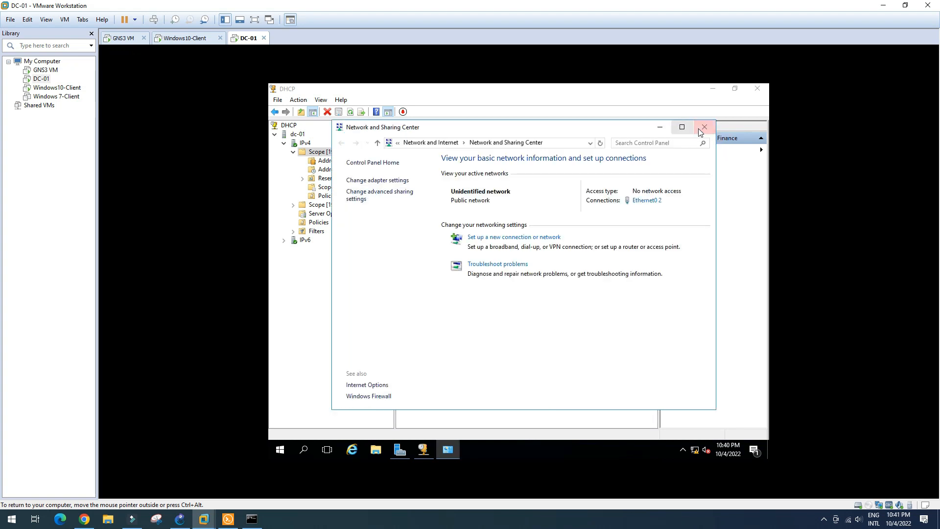
pyautogui.click(660, 128)
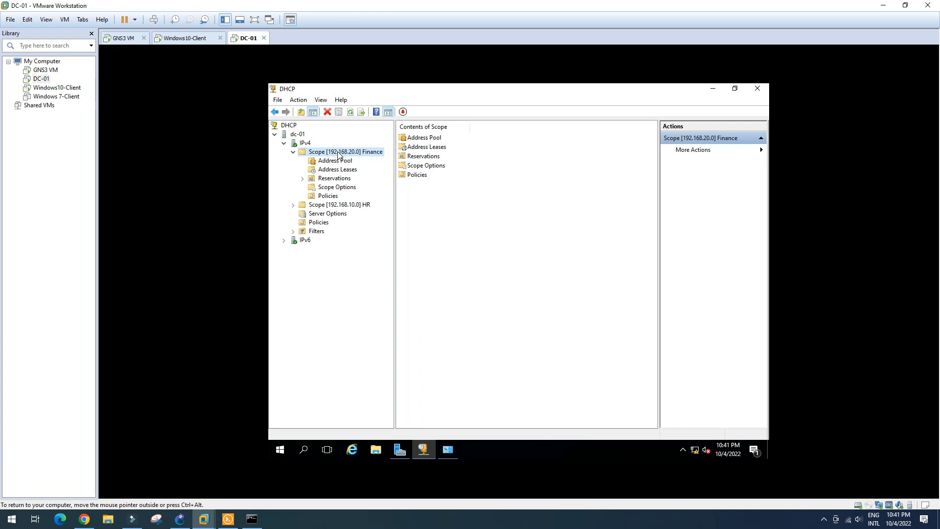
# Step: Refresh the Finance scope, cancelling the deactivate prompt so it stays active
pyautogui.rightClick(339, 155)
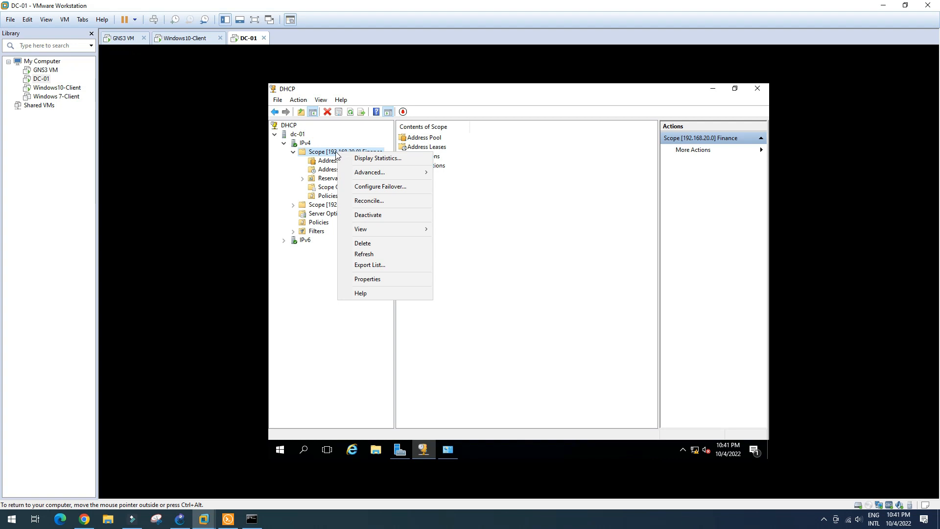
pyautogui.click(372, 254)
pyautogui.click(403, 114)
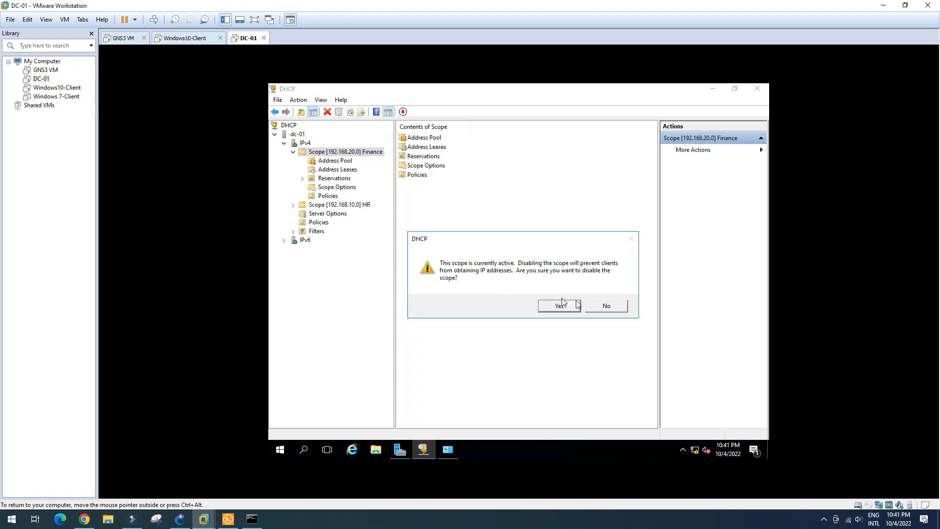
pyautogui.click(618, 308)
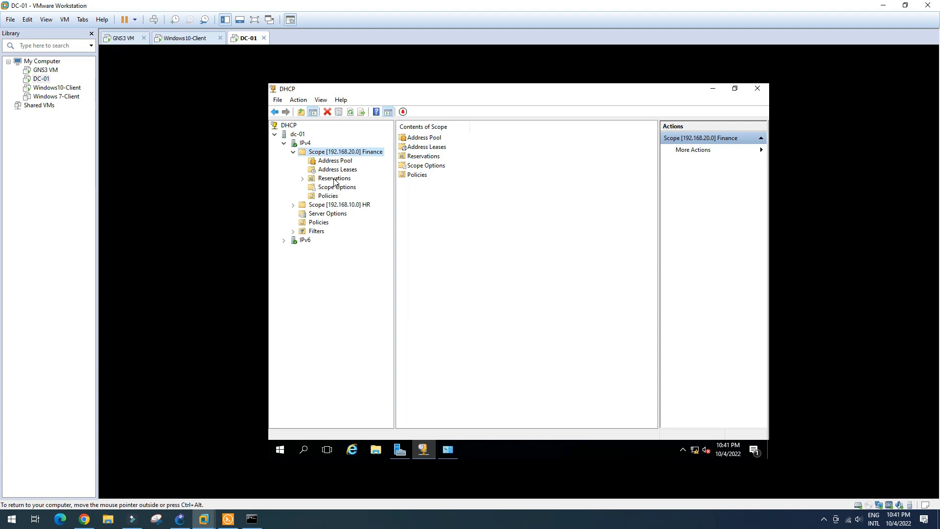
# Step: Inspect the HR scope's address pool and its still-empty address leases
pyautogui.click(341, 206)
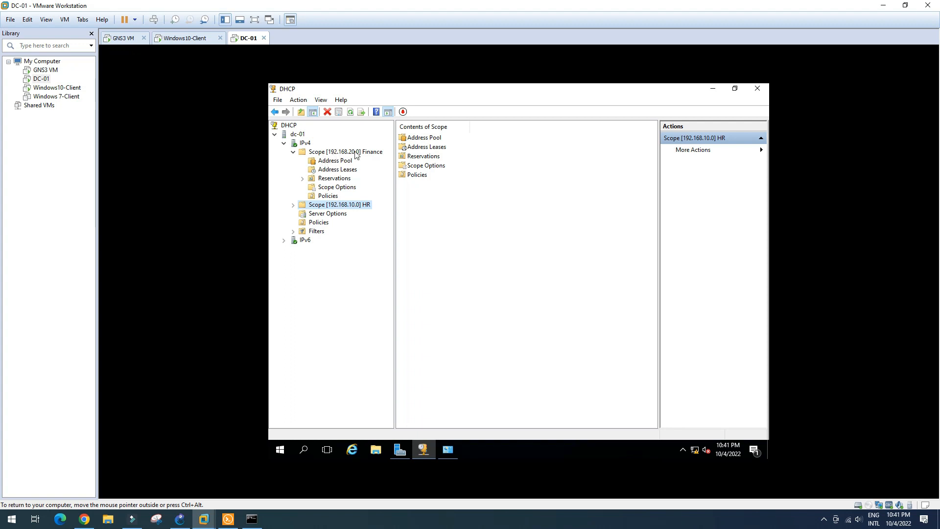
pyautogui.click(293, 205)
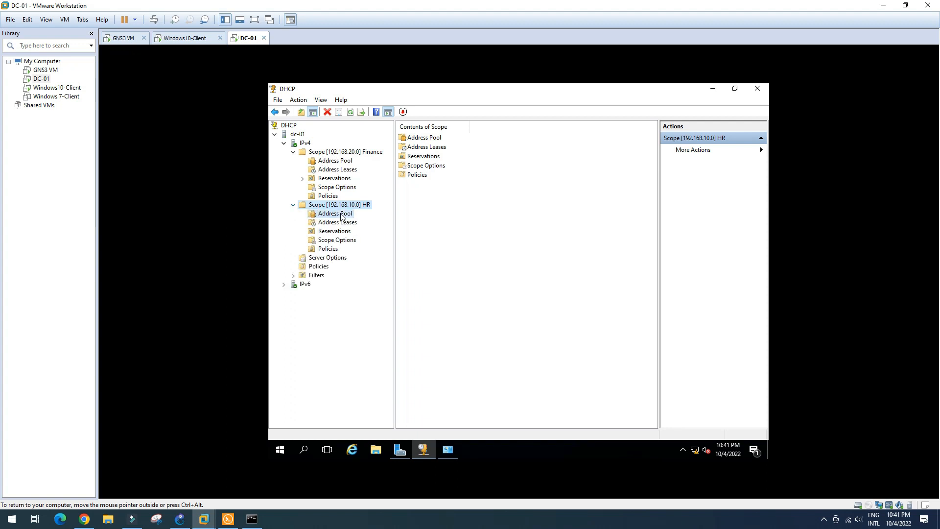
pyautogui.click(338, 214)
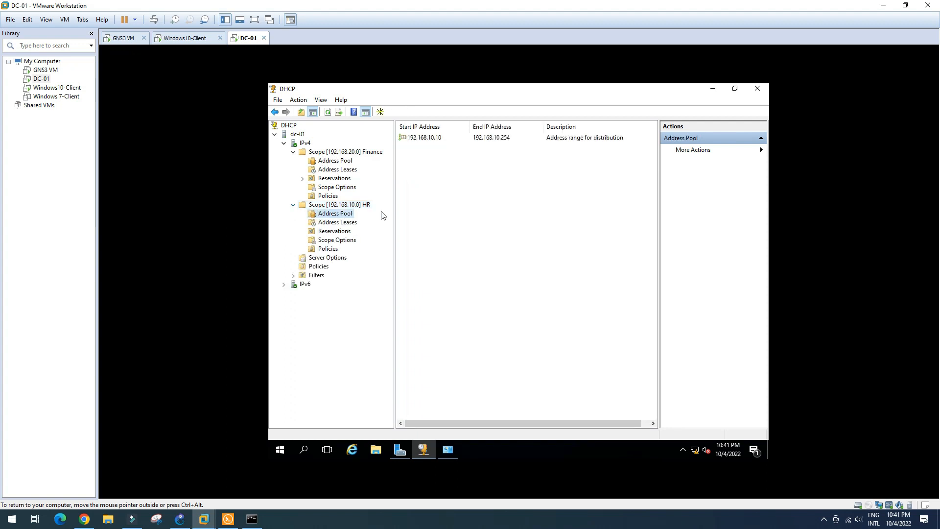
pyautogui.click(349, 223)
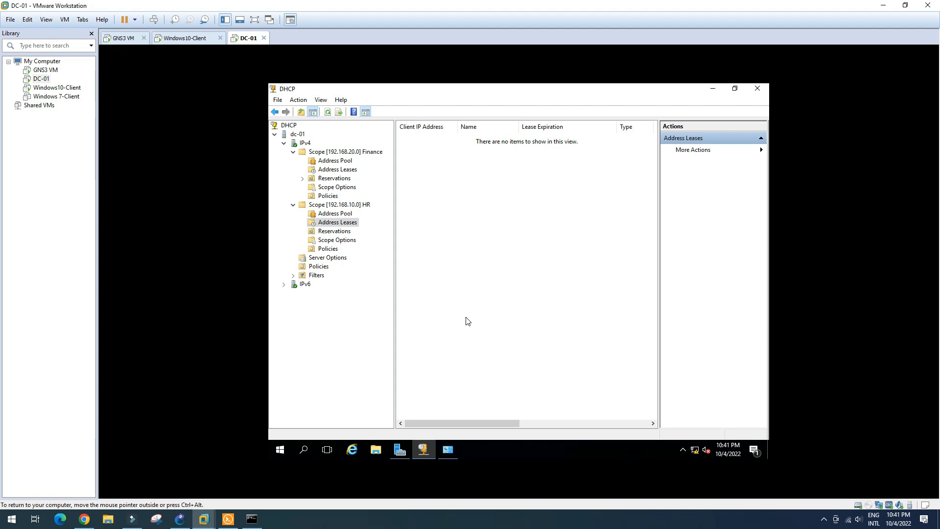
pyautogui.press('super+r')
# Step: Ping 192.168.7.1 from DC-01's command prompt, which returns destination host unreachable
pyautogui.press('Return')
pyautogui.write('ping 19')
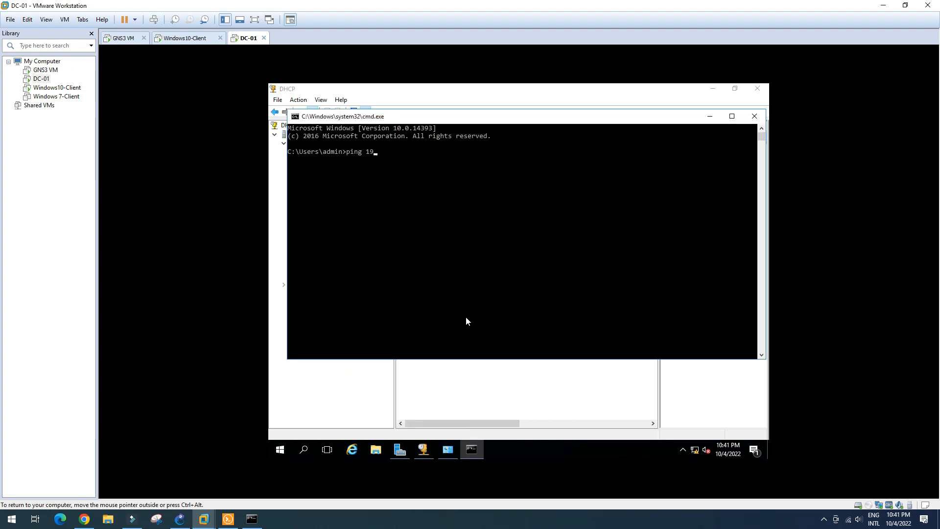
pyautogui.write('2.168.7.1')
pyautogui.press('Return')
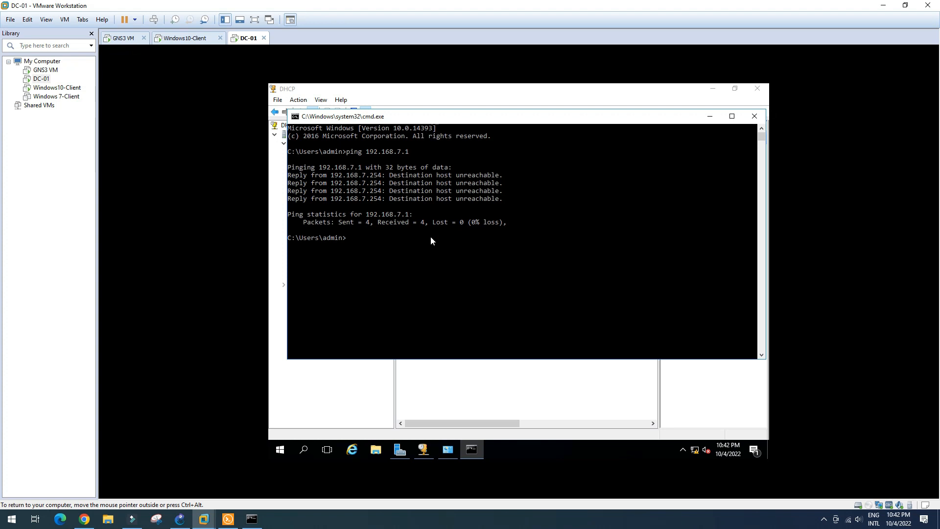
pyautogui.click(180, 519)
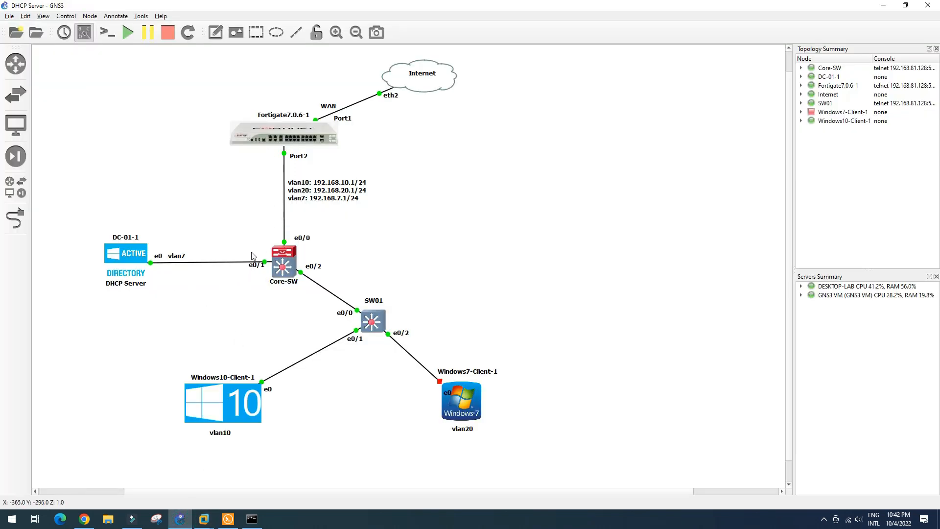
pyautogui.click(85, 521)
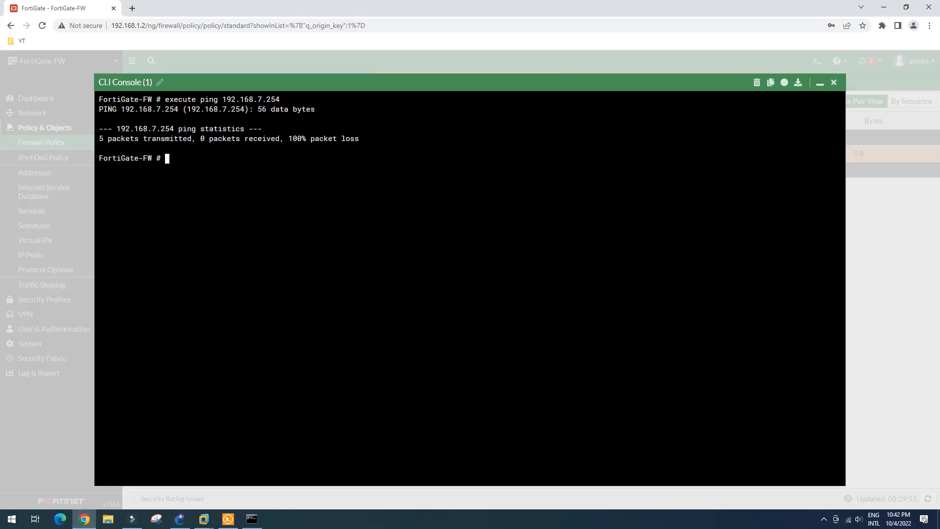
# Step: Rerun the FortiGate CLI ping against 192.168.7.1 instead of .254, then close the console
pyautogui.press('Up')
pyautogui.press('BackSpace')
pyautogui.press('BackSpace')
pyautogui.press('BackSpace')
pyautogui.write('1')
pyautogui.press('Return')
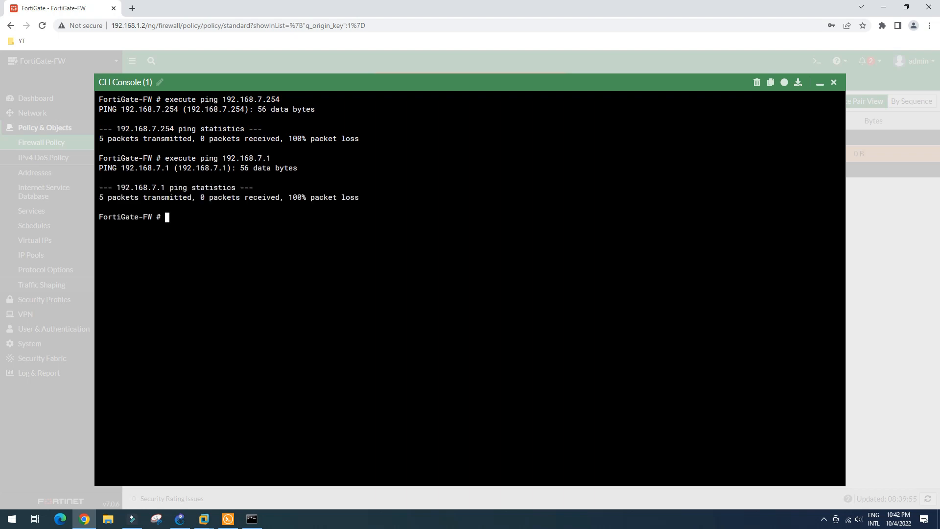
pyautogui.click(834, 82)
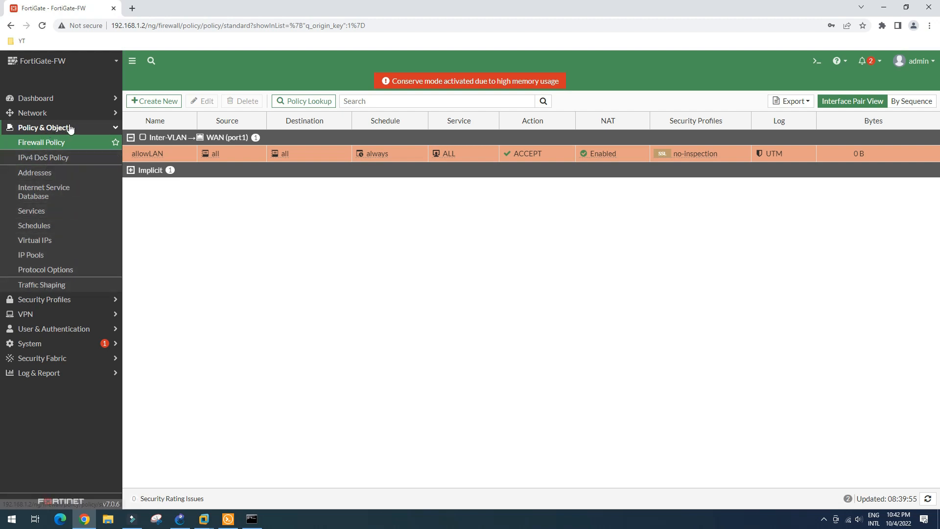
# Step: Start a new static route under Network > Static Routes and inspect its 0.0.0.0 gateway
pyautogui.click(57, 113)
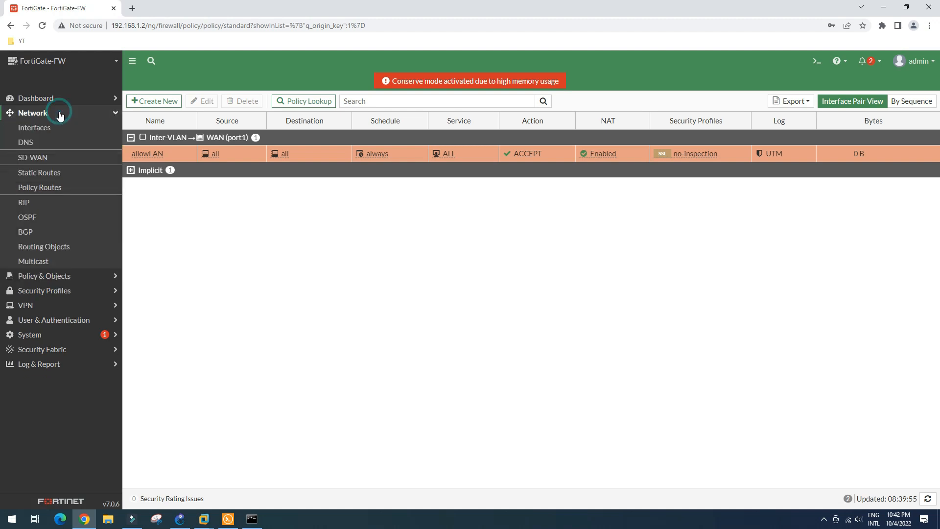
pyautogui.click(42, 174)
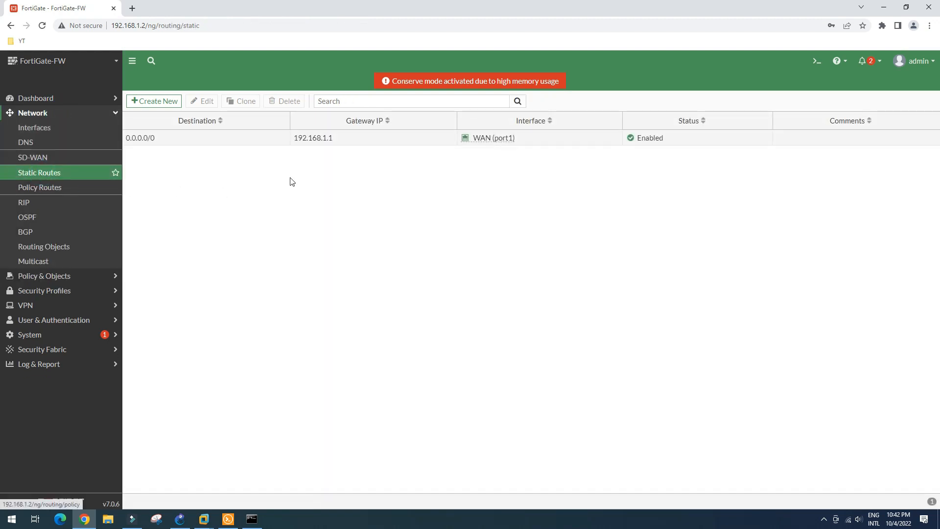
pyautogui.click(154, 102)
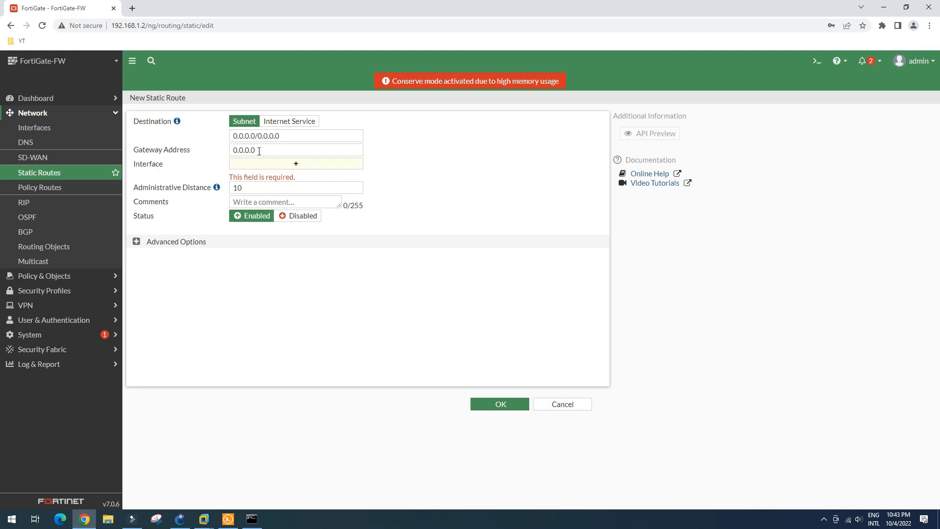
pyautogui.moveTo(262, 150); pyautogui.dragTo(224, 154)
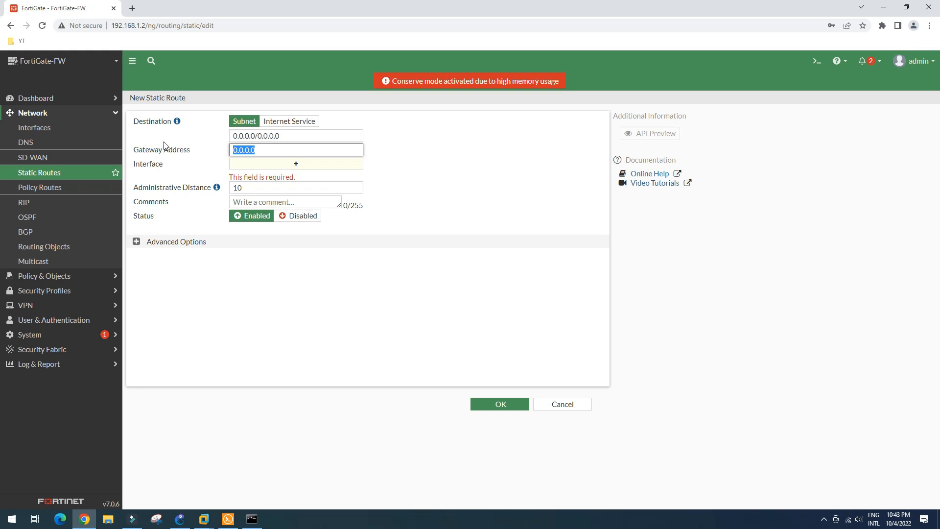
pyautogui.click(473, 185)
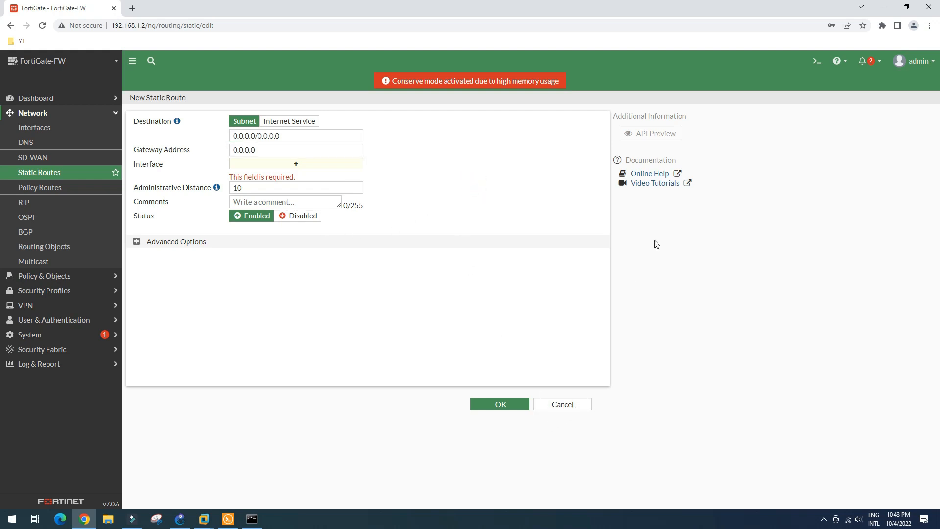
pyautogui.click(823, 62)
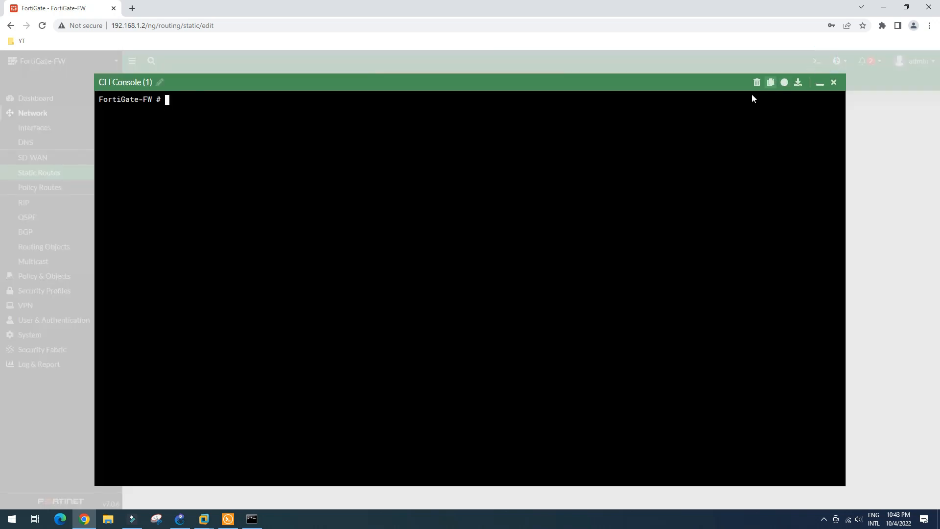
# Step: From the FortiGate CLI, ping 192.168.10.1 and then 192.168.20.1
pyautogui.click(183, 107)
pyautogui.write('exe')
pyautogui.press('Tab')
pyautogui.write('ping 19')
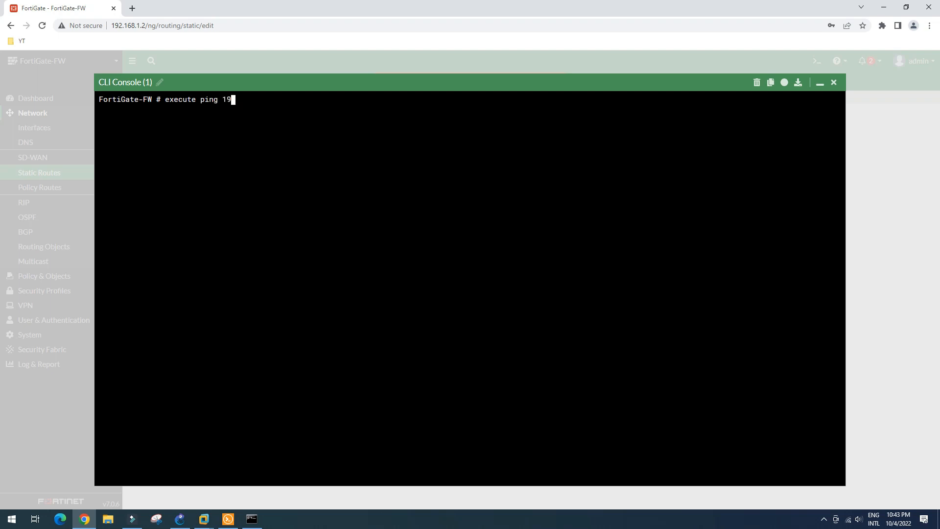
pyautogui.write('2.168.10.1')
pyautogui.press('Return')
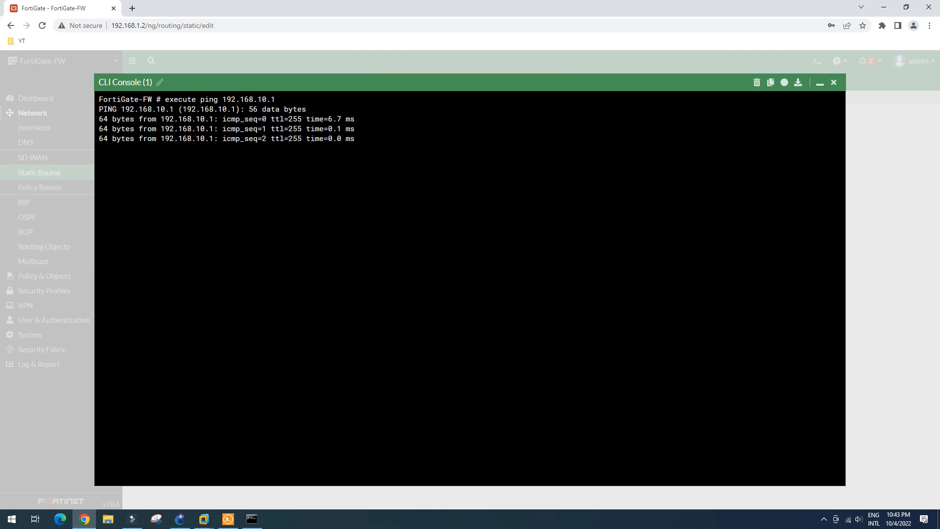
pyautogui.press('Up')
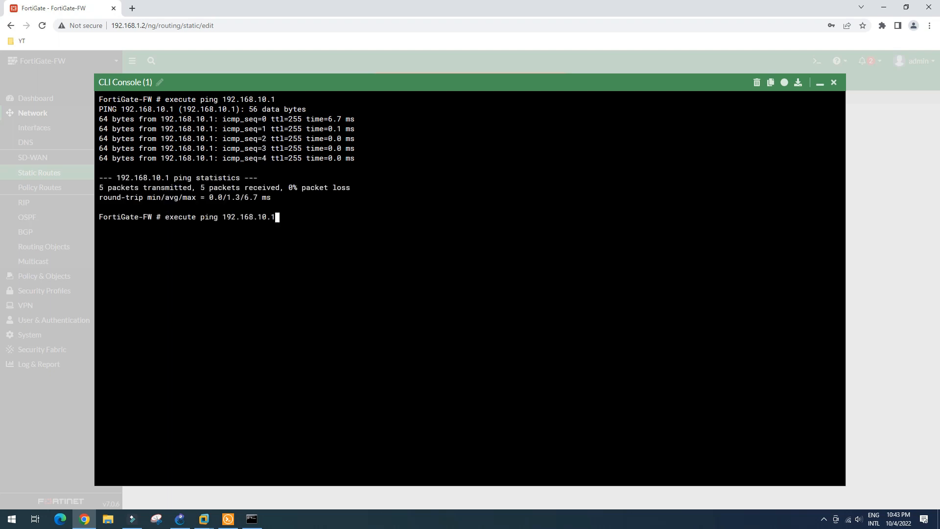
pyautogui.press('Left')
pyautogui.press('Left')
pyautogui.press('Left')
pyautogui.press('BackSpace')
pyautogui.write('2')
pyautogui.press('Return')
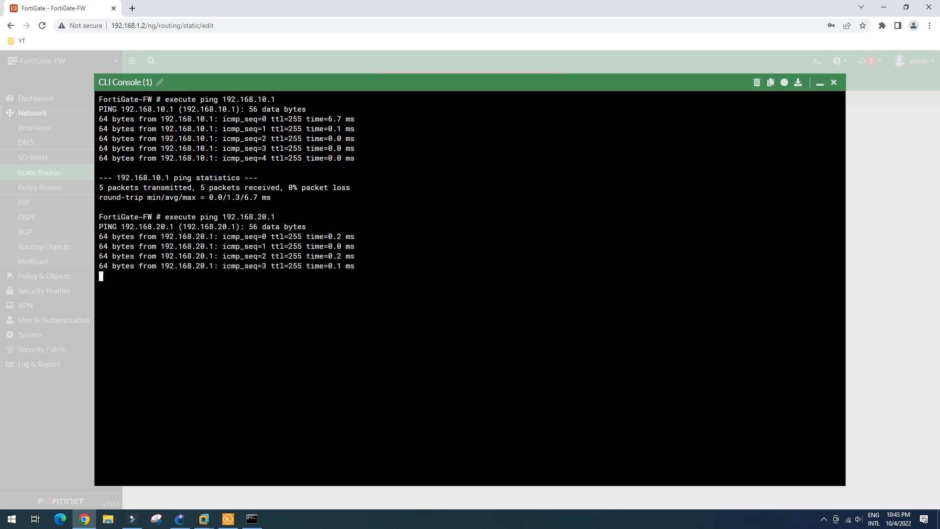
# Step: Edit the recalled ping toward 192.168.7.1, then close the CLI console
pyautogui.press('Up')
pyautogui.press('Up')
pyautogui.press('Left')
pyautogui.press('Left')
pyautogui.press('BackSpace')
pyautogui.press('BackSpace')
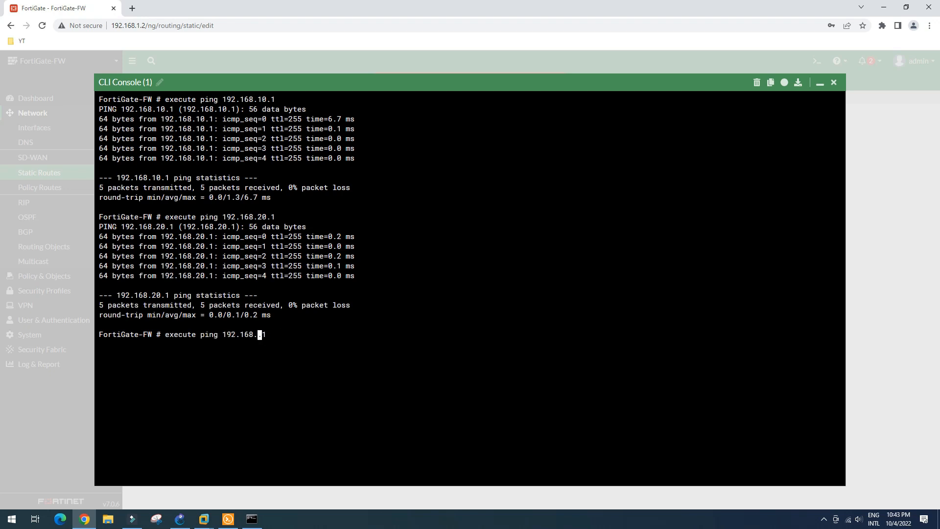
pyautogui.write('7')
pyautogui.click(835, 85)
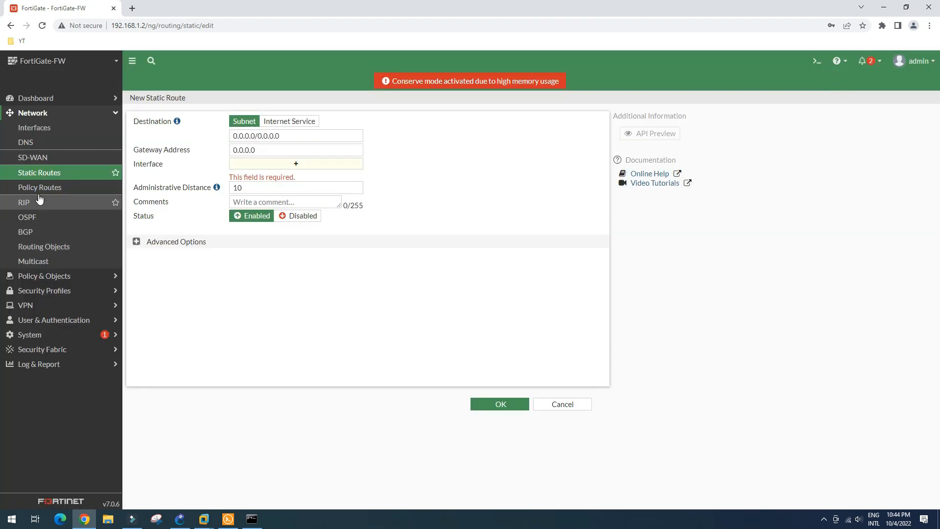
# Step: Give the Server (vlan7) interface under LAN (port2) the address 192.168.7.1/24
pyautogui.click(39, 133)
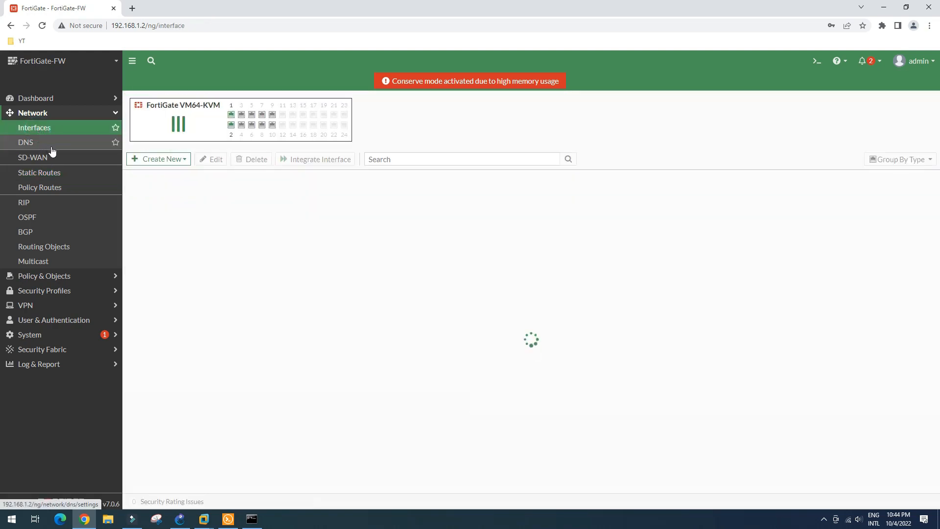
pyautogui.click(130, 254)
pyautogui.click(202, 303)
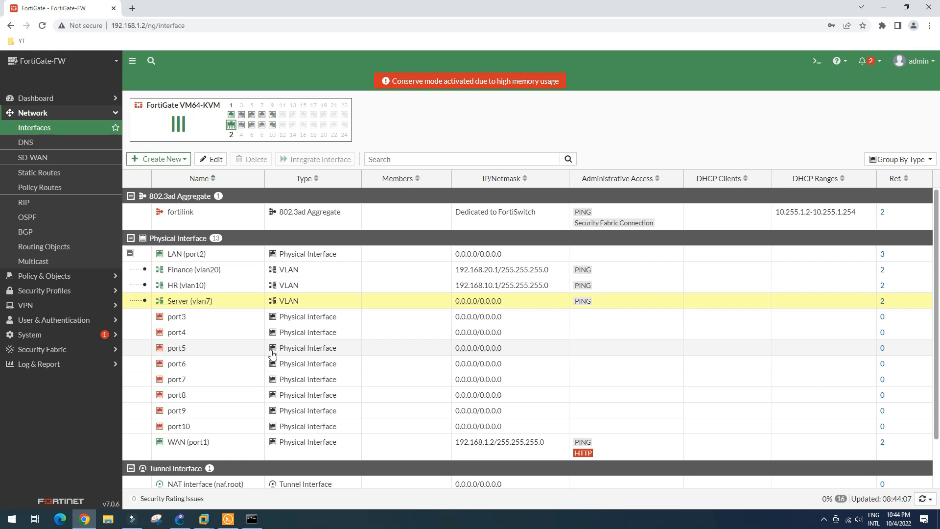
pyautogui.click(211, 159)
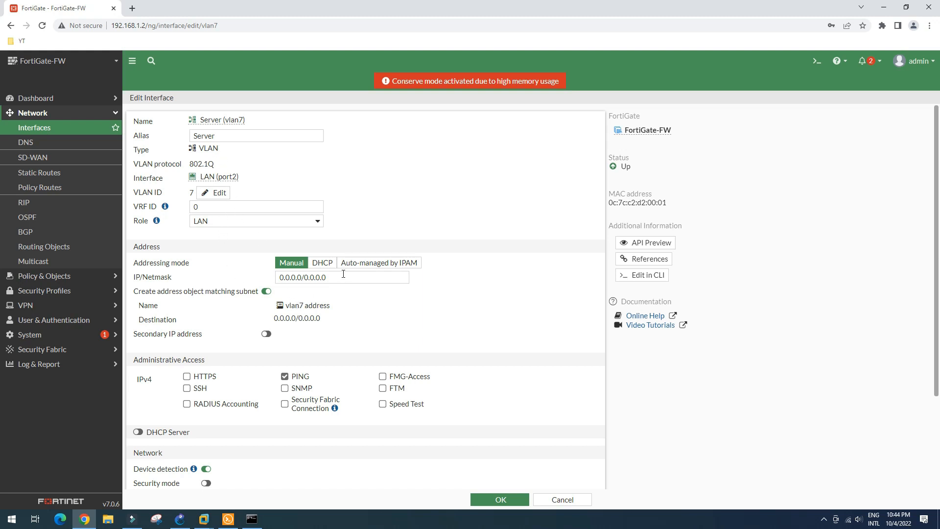
pyautogui.moveTo(339, 275); pyautogui.dragTo(269, 279)
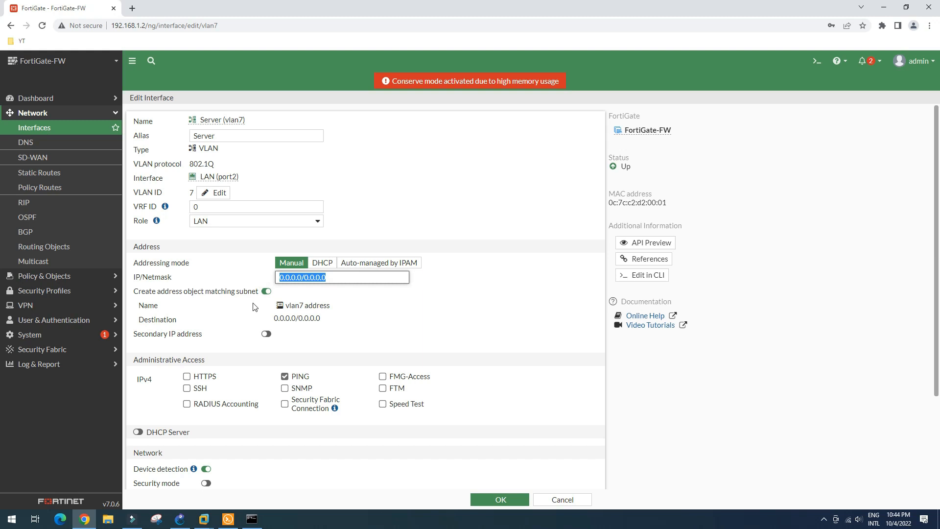
pyautogui.write('192.168.7.1')
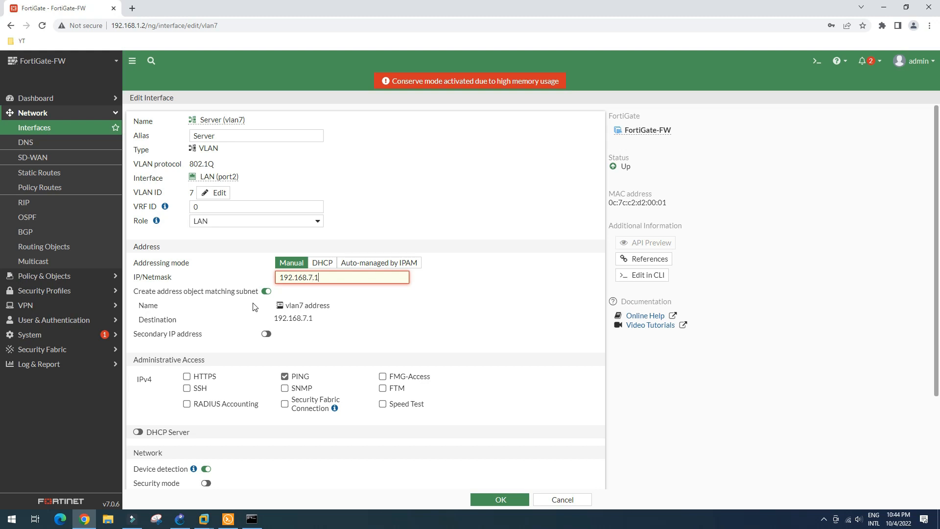
pyautogui.write('/24')
pyautogui.click(531, 263)
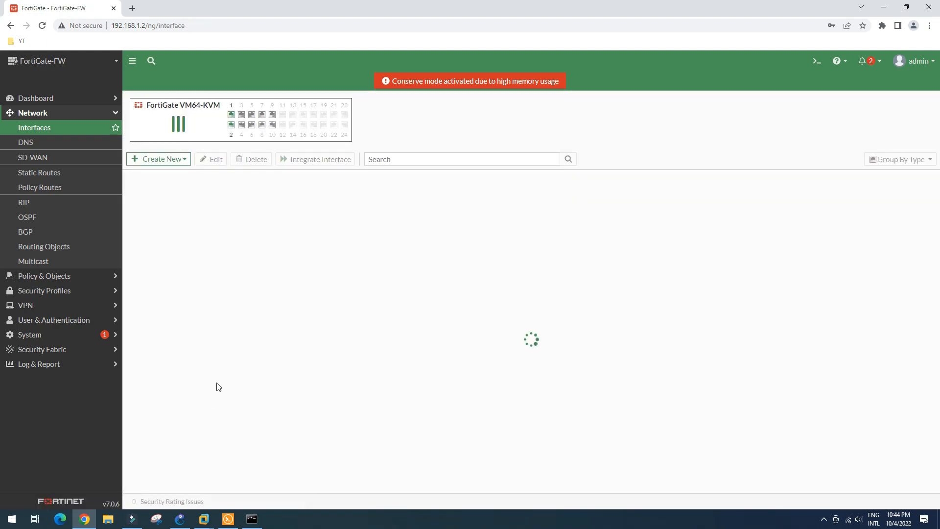
pyautogui.click(129, 255)
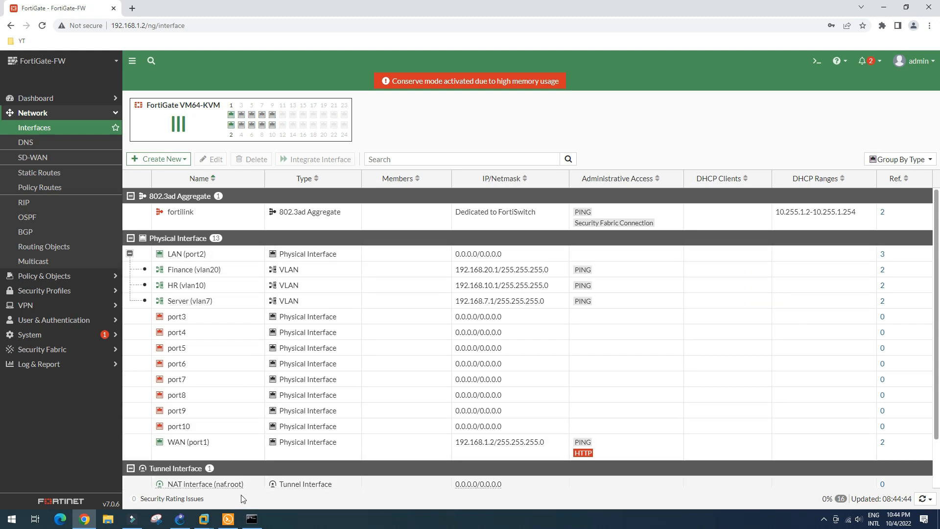
pyautogui.click(817, 61)
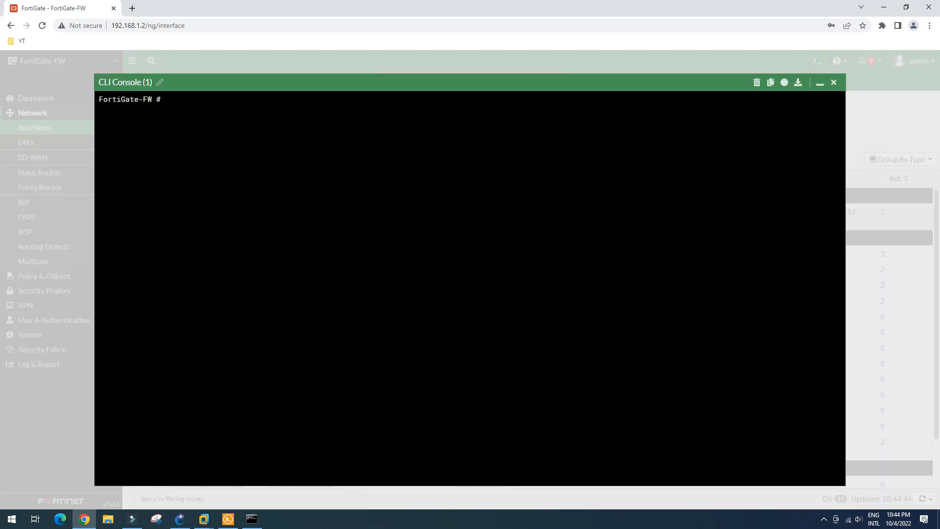
pyautogui.write('execute ping 192.168.7.1')
pyautogui.press('Return')
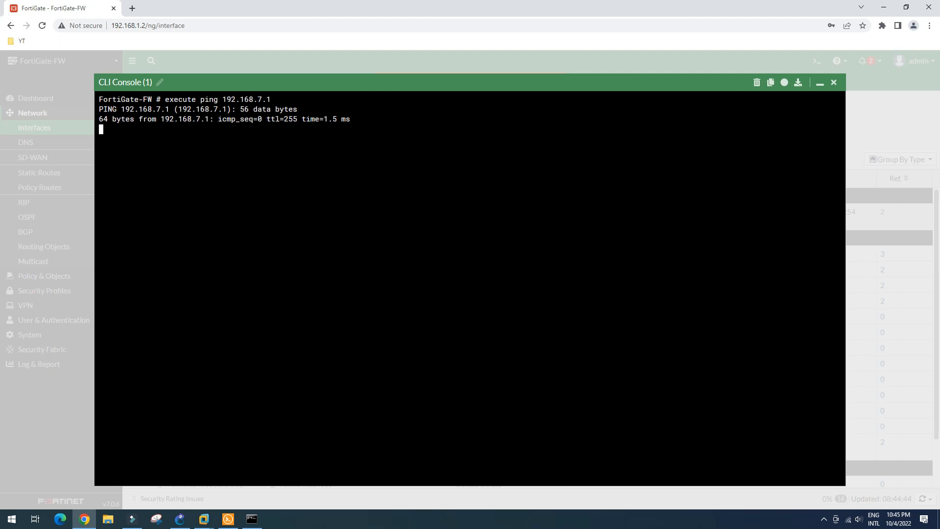
pyautogui.click(834, 82)
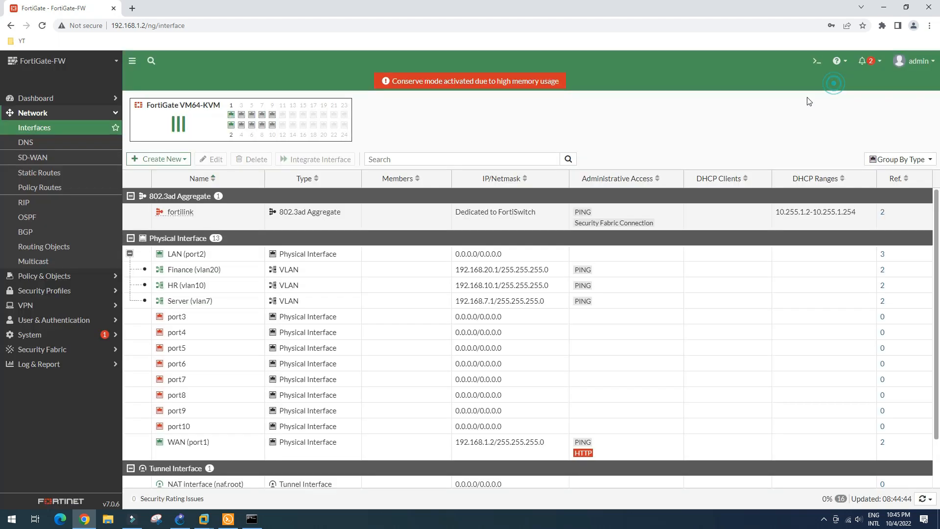
# Step: On DC-01, rerun the ping to 192.168.7.1, which now gets replies
pyautogui.click(204, 520)
pyautogui.click(289, 466)
pyautogui.click(376, 245)
pyautogui.press('Up')
pyautogui.press('Return')
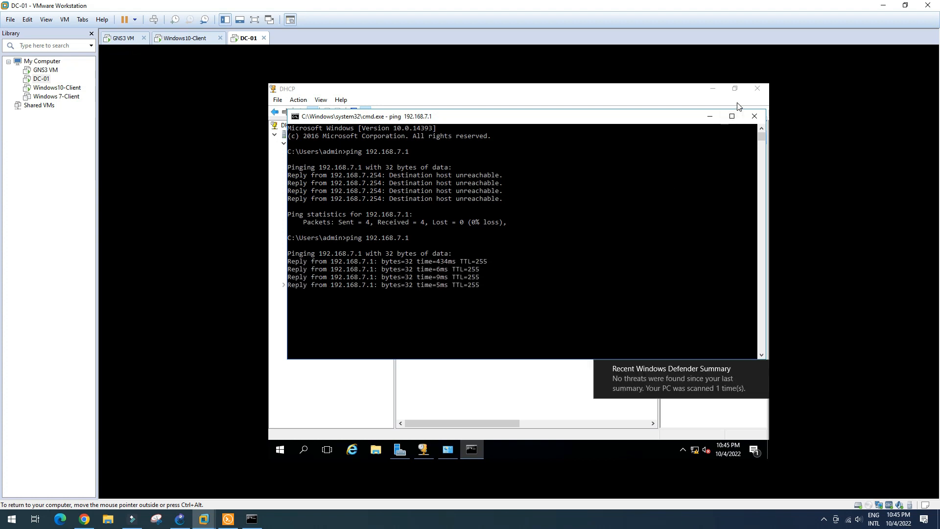
pyautogui.click(710, 117)
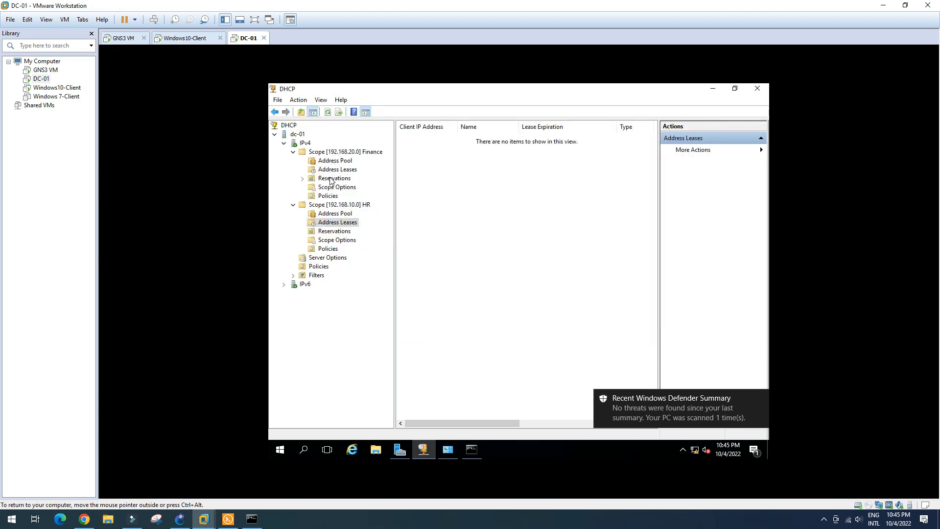
# Step: Check the HR and Finance DHCP scopes' address pools and leases, which show no leases
pyautogui.click(338, 215)
pyautogui.click(339, 223)
pyautogui.click(341, 162)
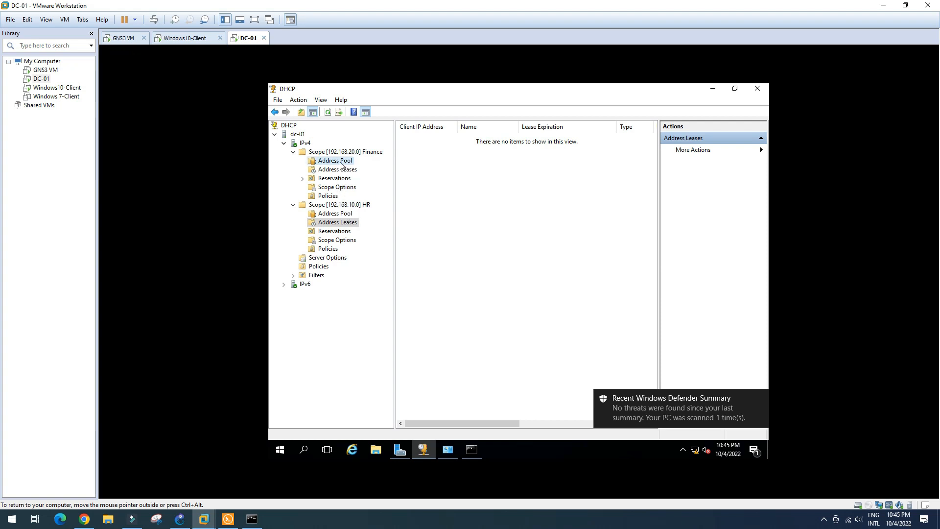
pyautogui.click(339, 171)
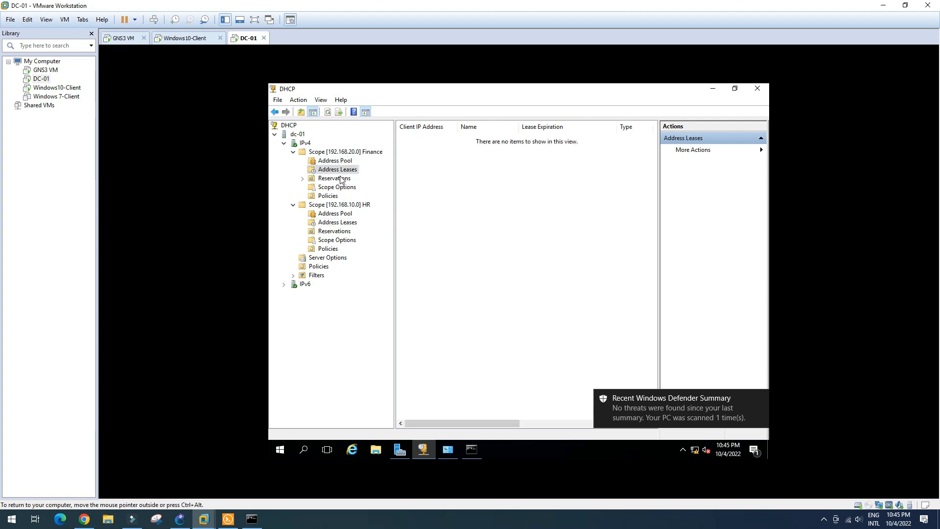
pyautogui.click(342, 224)
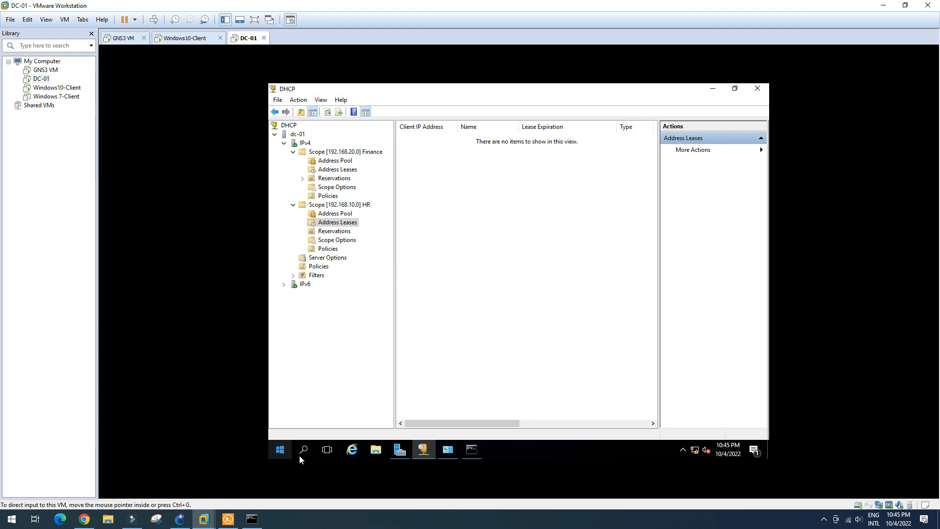
pyautogui.click(180, 519)
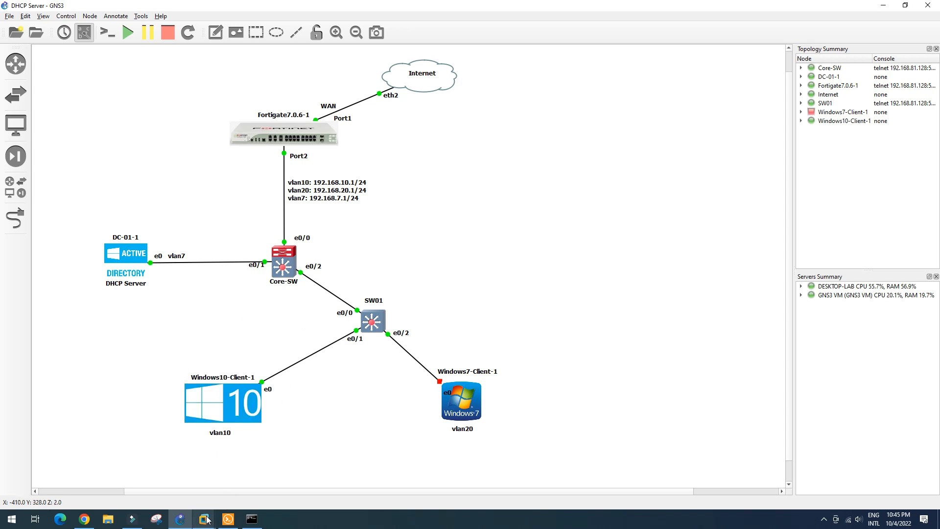
# Step: On Windows10-Client, disable and re-enable the Ethernet0 2 connection
pyautogui.moveTo(205, 523)
pyautogui.click(204, 471)
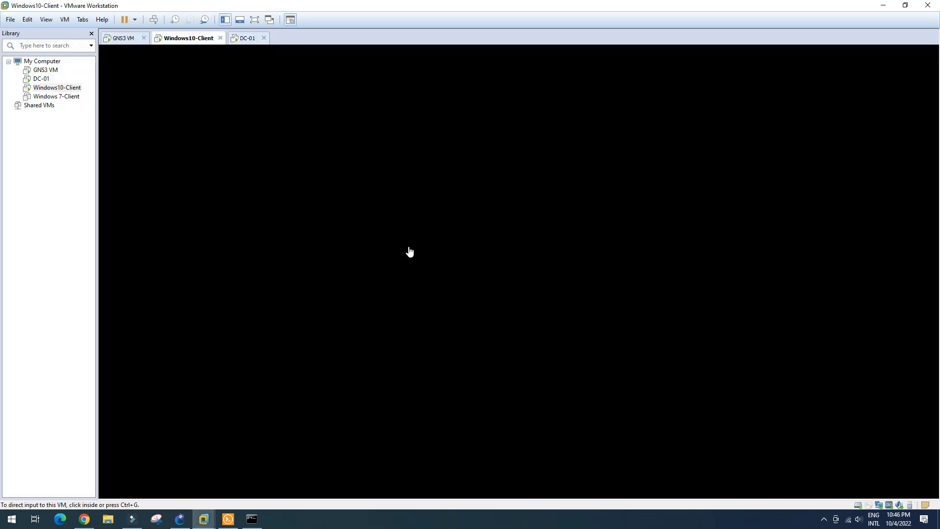
pyautogui.click(245, 38)
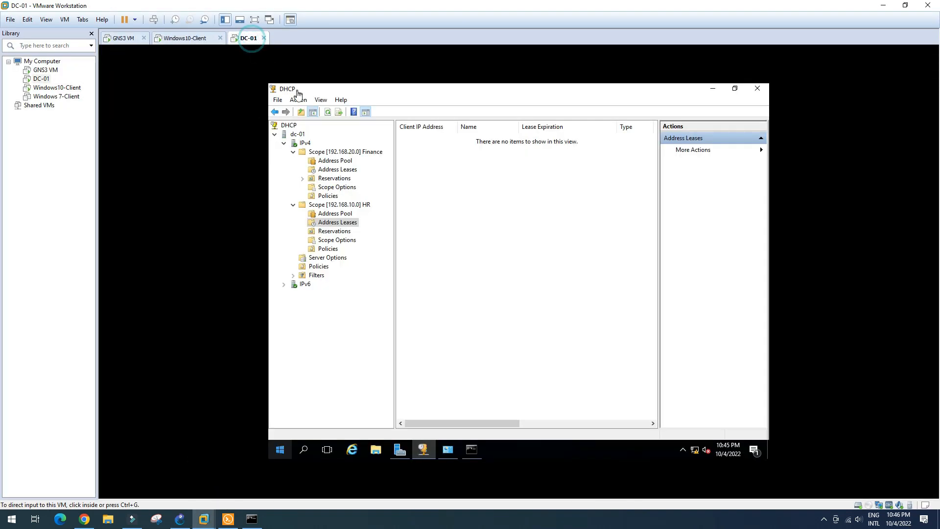
pyautogui.click(198, 39)
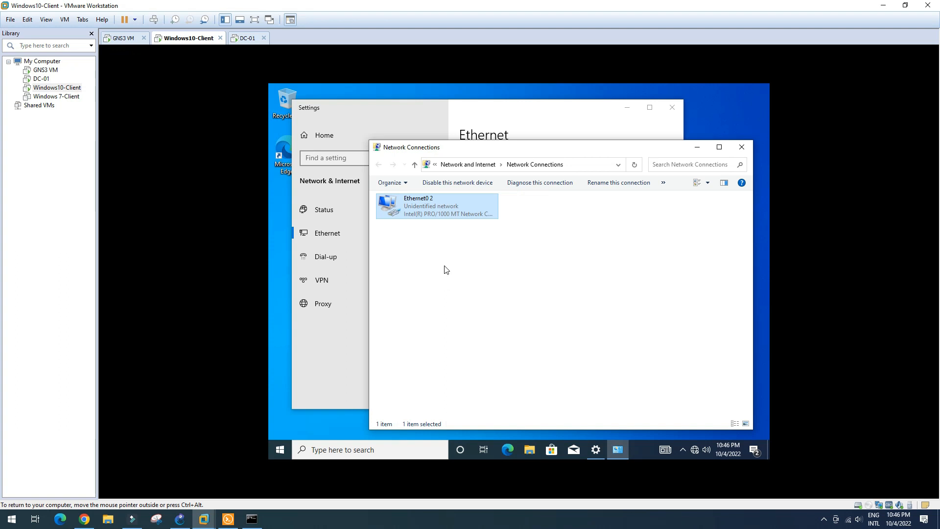
pyautogui.rightClick(437, 213)
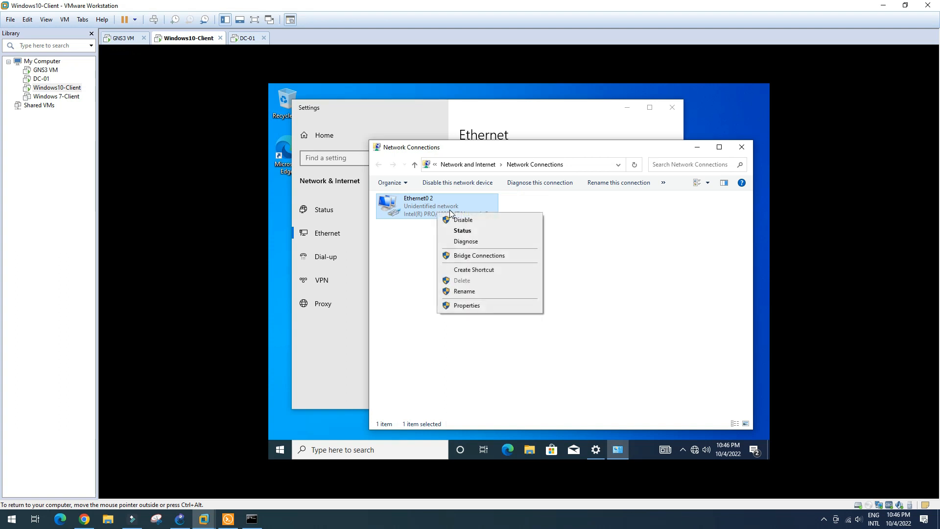
pyautogui.click(460, 223)
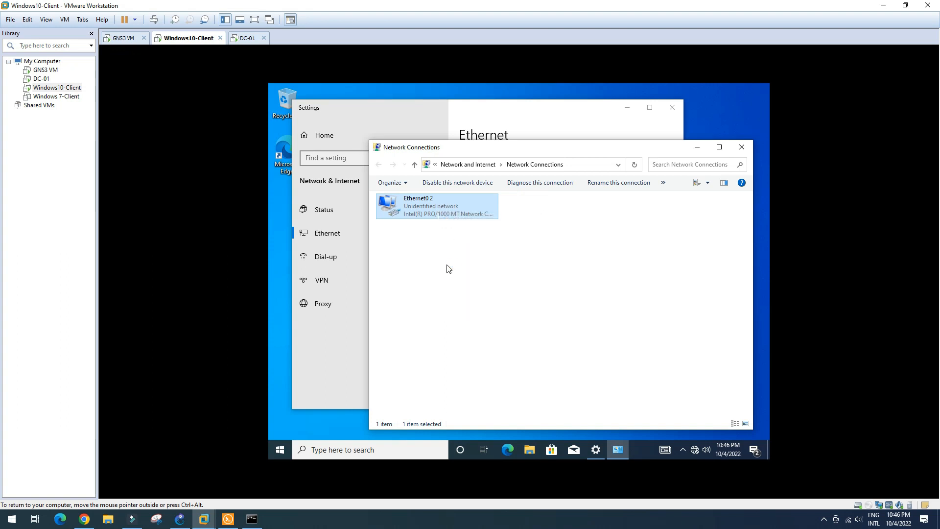
pyautogui.doubleClick(446, 208)
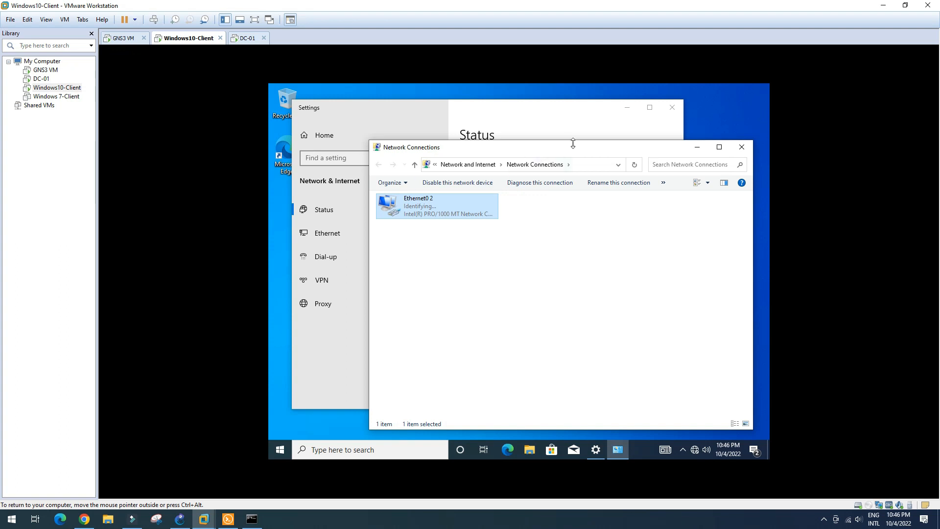
# Step: Check Ethernet0 2's details, showing only 169.254.128.184, then close the dialogs
pyautogui.moveTo(576, 146); pyautogui.dragTo(579, 129)
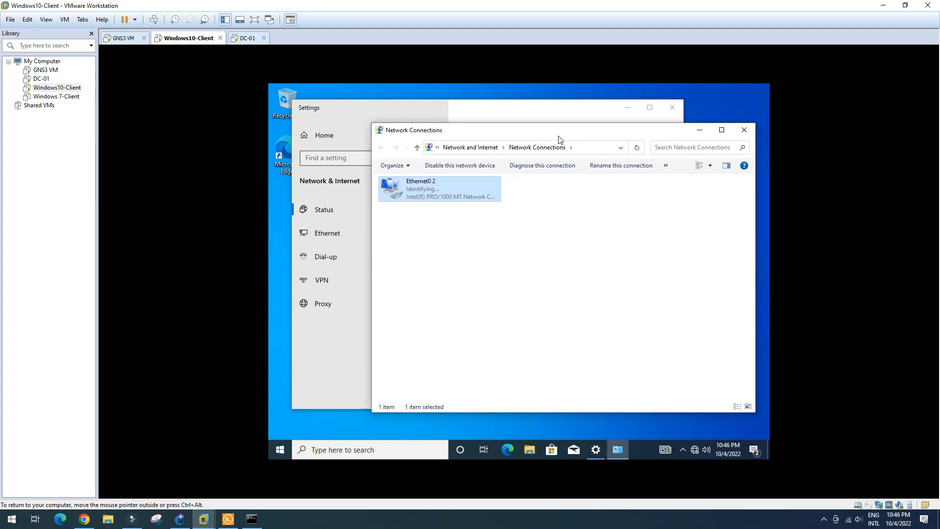
pyautogui.doubleClick(469, 193)
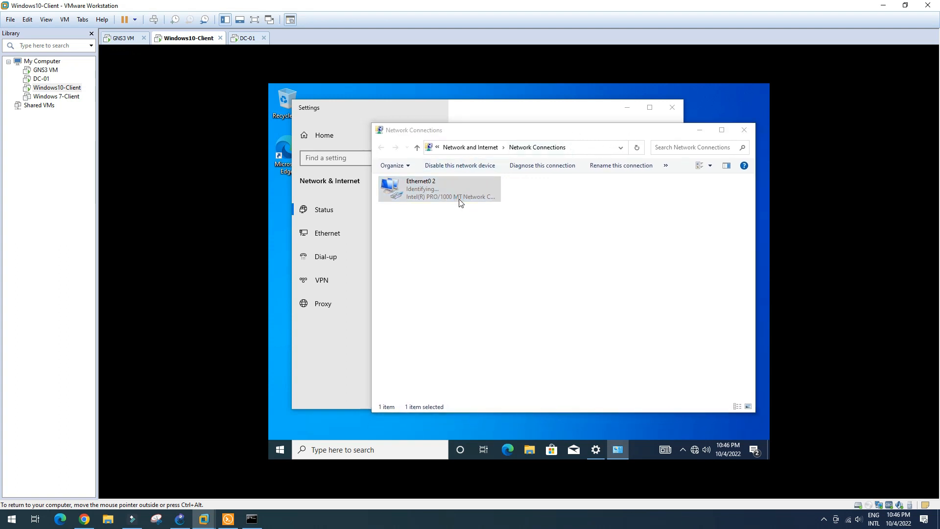
pyautogui.moveTo(520, 172); pyautogui.dragTo(572, 178)
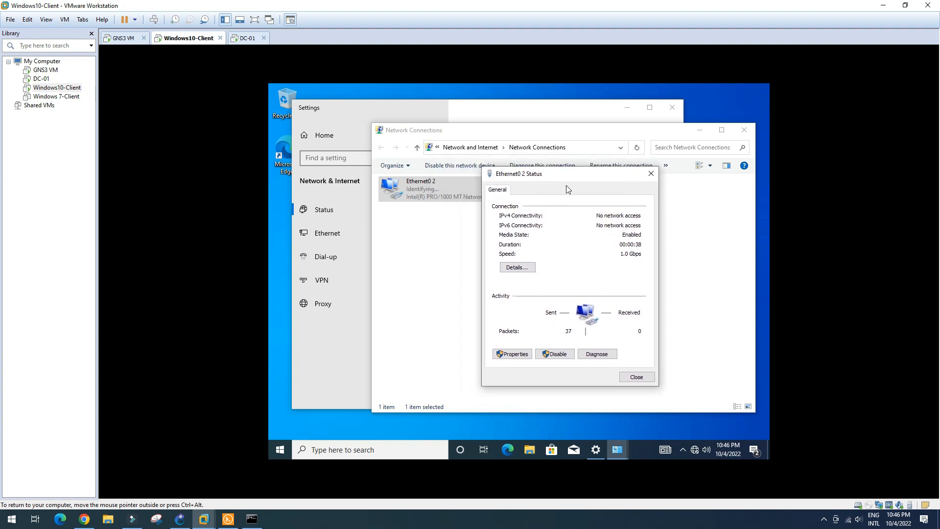
pyautogui.click(529, 271)
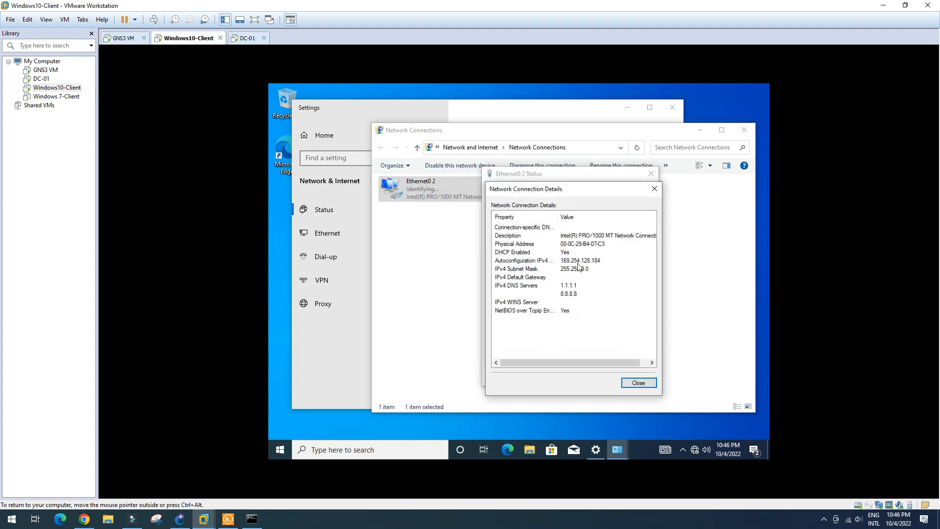
pyautogui.click(642, 383)
pyautogui.click(636, 378)
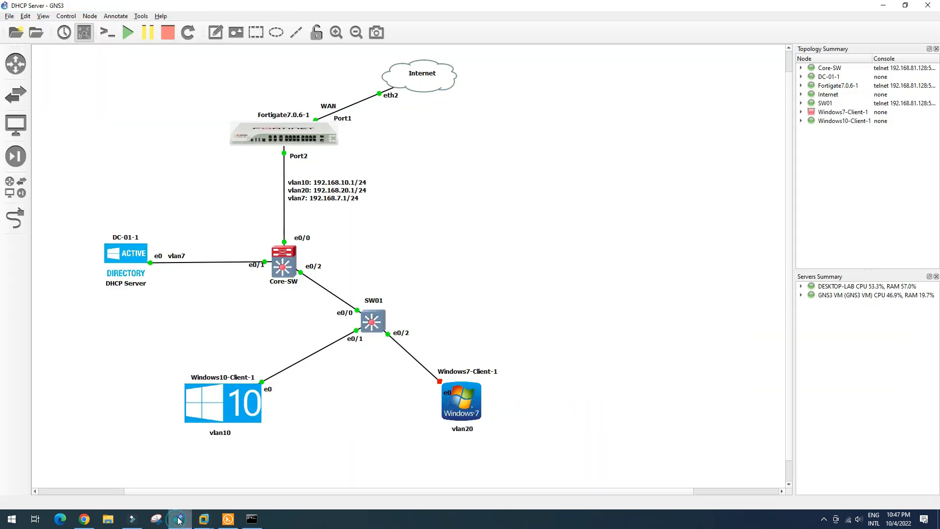
pyautogui.click(180, 519)
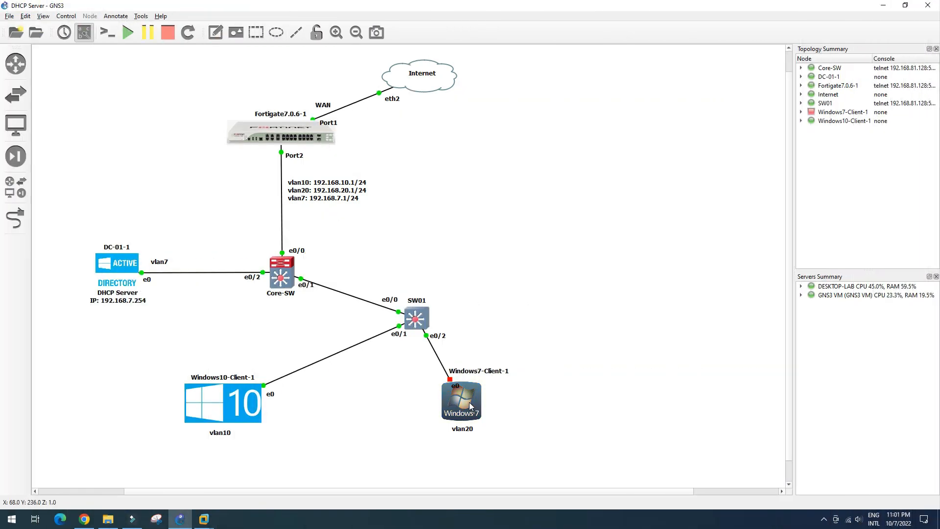
# Step: Start the Windows7-Client-1 node from its context menu in the GNS3 topology
pyautogui.rightClick(471, 406)
pyautogui.click(488, 250)
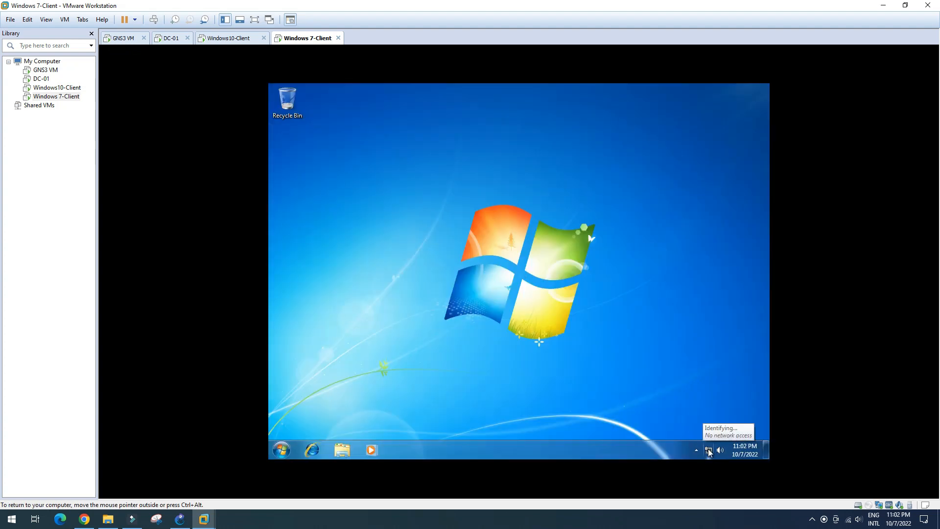
# Step: On Windows 7-Client, view Local Area Connection details, showing only 169.254.248.72
pyautogui.click(709, 451)
pyautogui.click(698, 423)
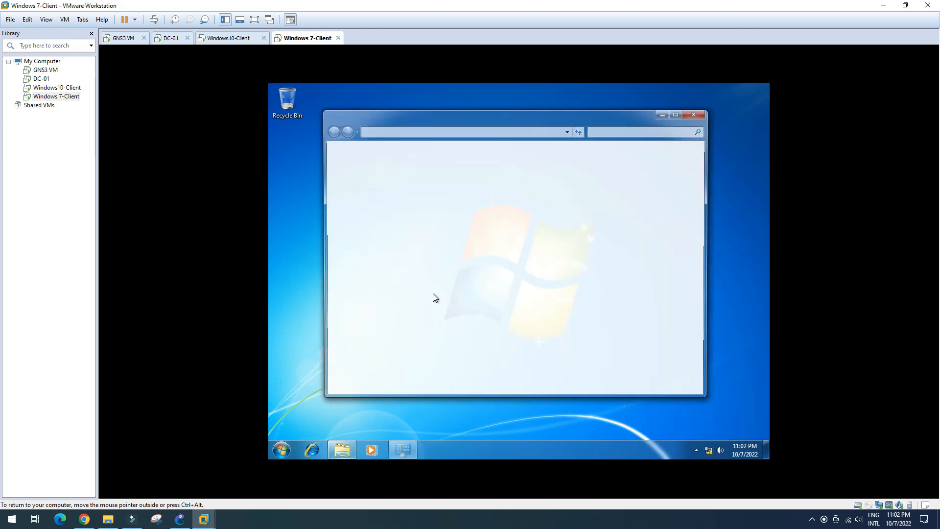
pyautogui.click(378, 170)
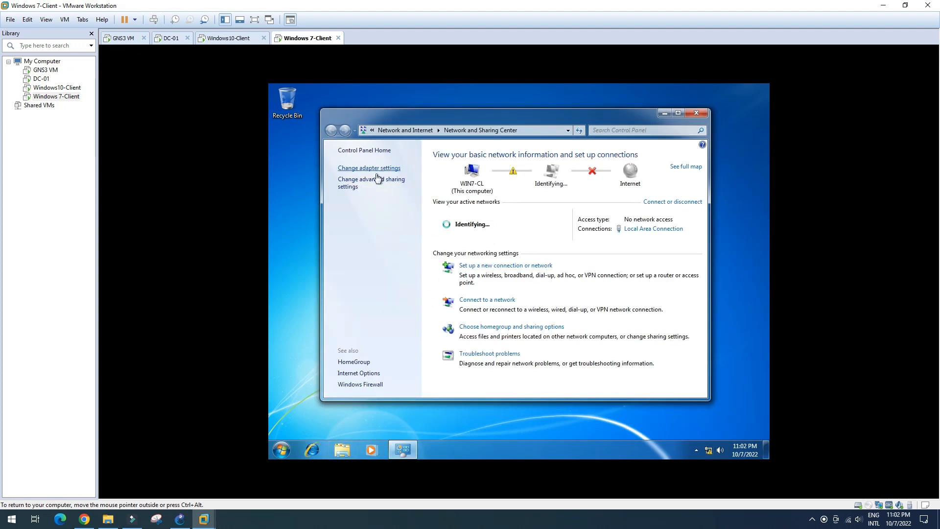
pyautogui.click(396, 181)
pyautogui.doubleClick(396, 184)
pyautogui.click(465, 260)
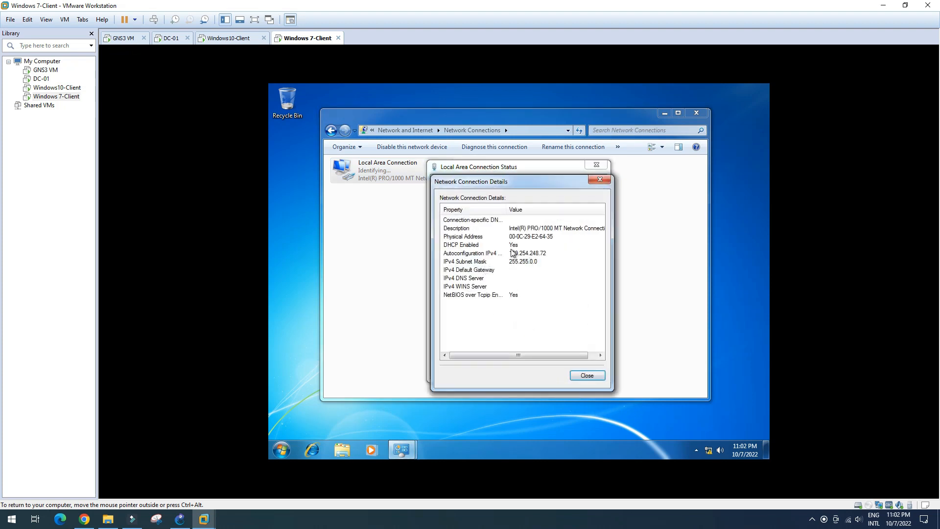
pyautogui.click(586, 376)
pyautogui.click(584, 369)
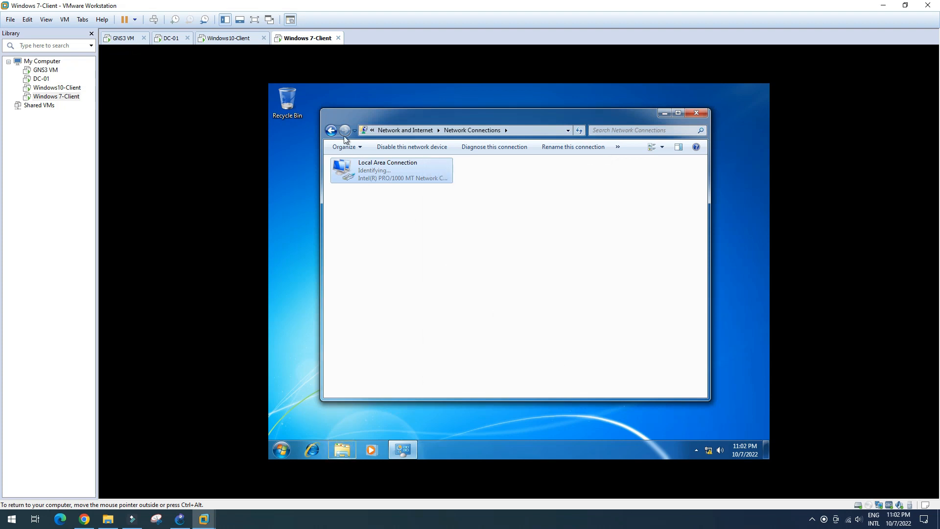
# Step: Recheck Windows10-Client's Ethernet0 2 address details, still a 169.254 address
pyautogui.click(229, 39)
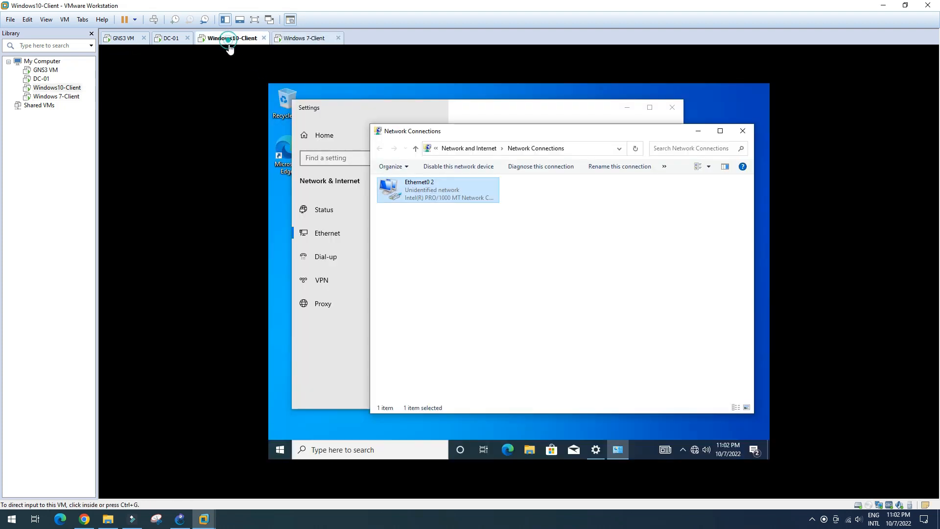
pyautogui.doubleClick(460, 199)
pyautogui.click(475, 259)
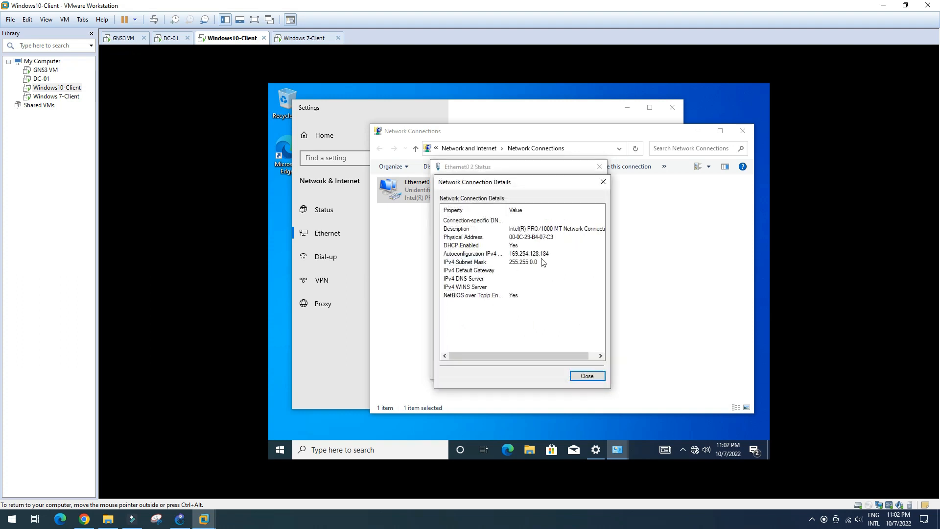
pyautogui.click(593, 378)
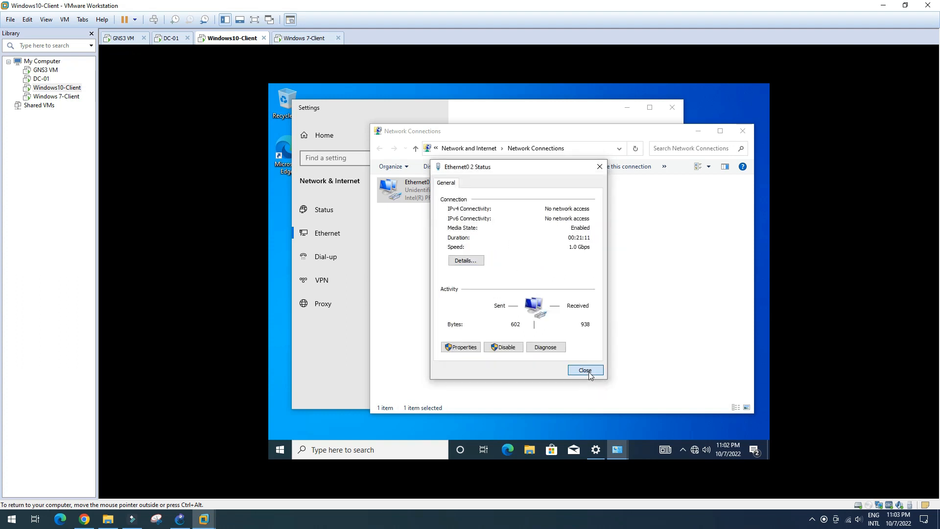
pyautogui.click(589, 373)
# Step: Recheck the Windows 7 Local Area Connection details, then return to Windows10-Client
pyautogui.click(312, 41)
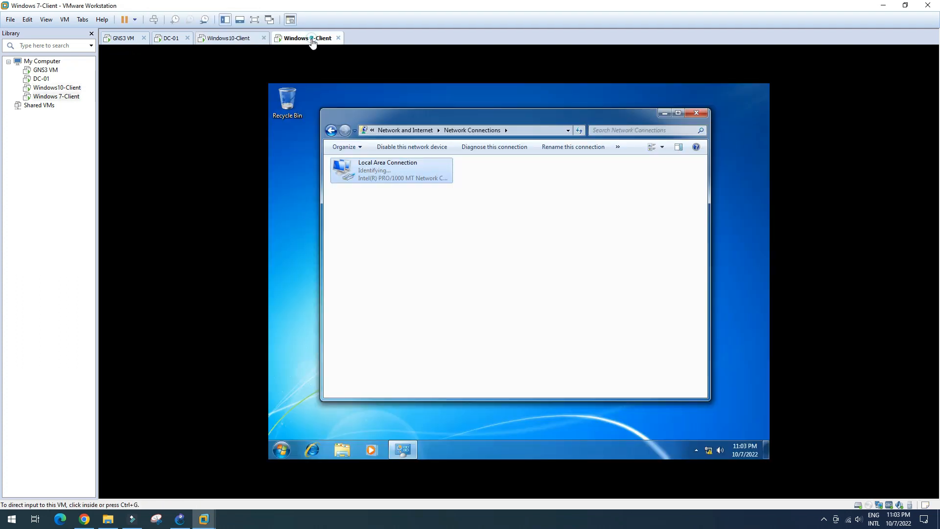
pyautogui.click(410, 180)
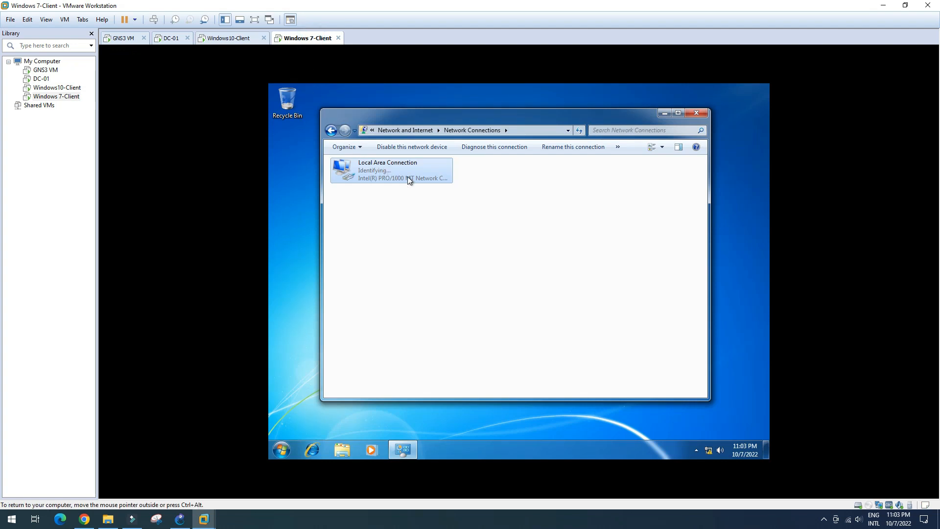
pyautogui.doubleClick(407, 179)
pyautogui.click(474, 261)
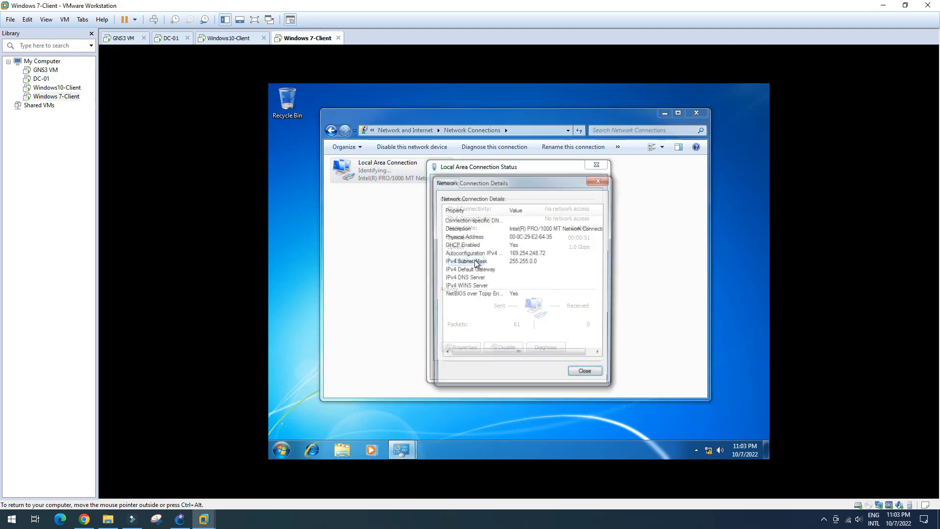
pyautogui.click(587, 373)
pyautogui.click(587, 372)
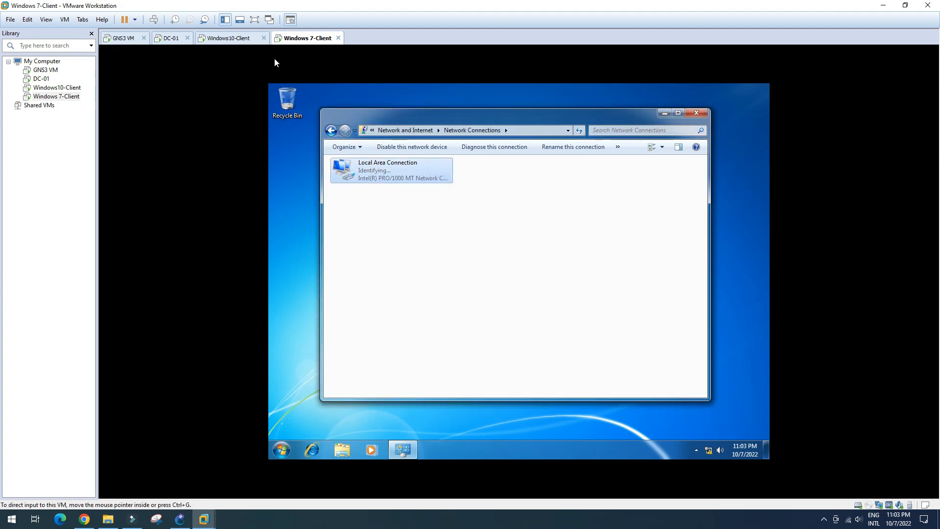
pyautogui.click(236, 42)
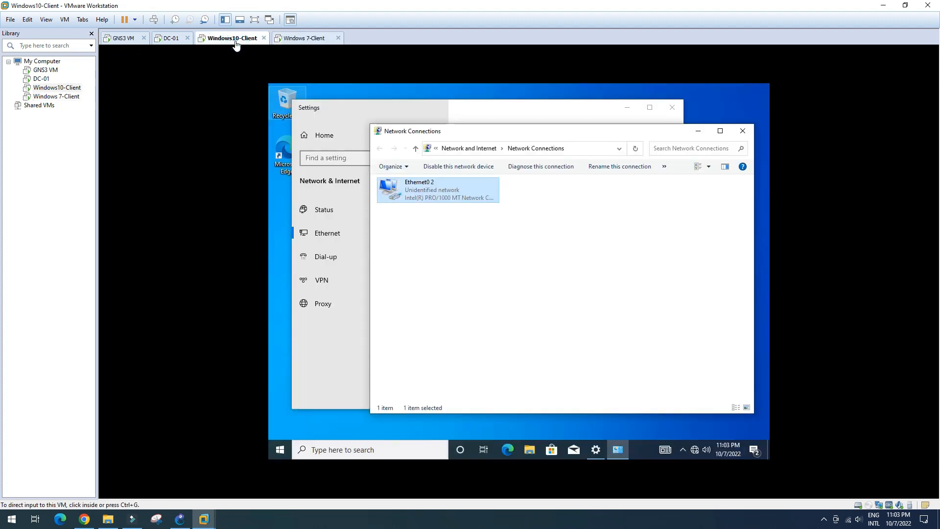
# Step: On DC-01, check the Finance and HR scopes' address leases, both empty
pyautogui.click(171, 39)
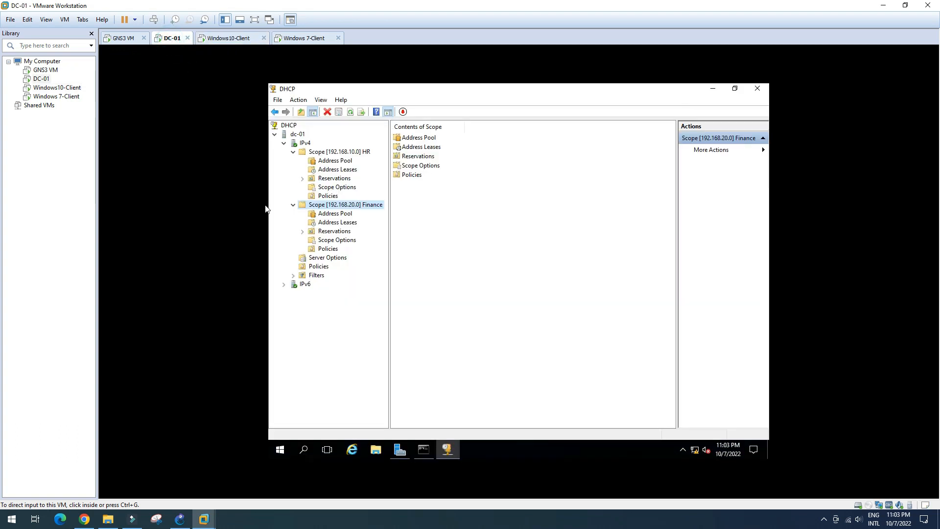
pyautogui.click(342, 223)
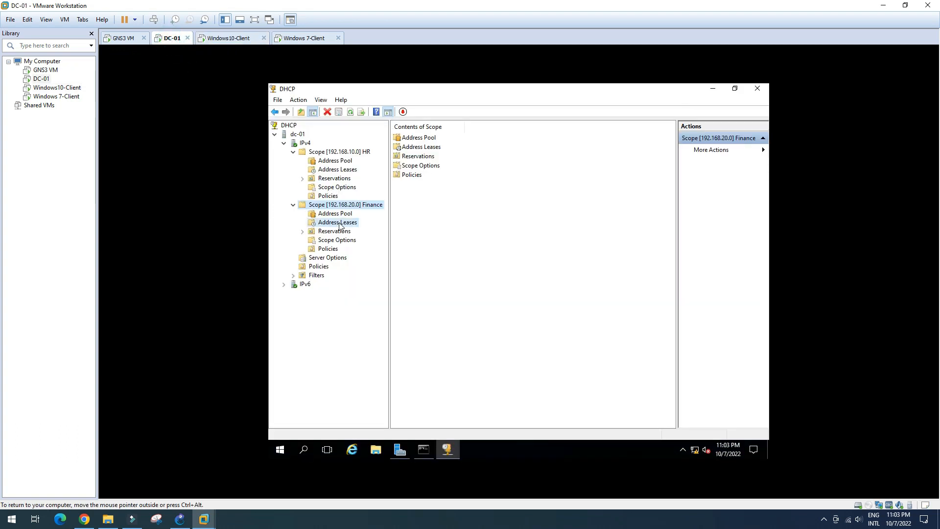
pyautogui.click(342, 171)
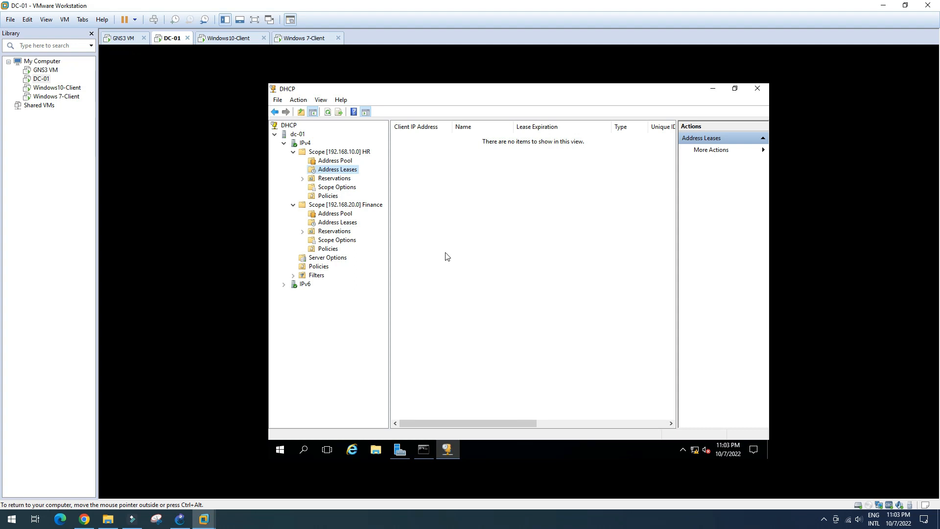
# Step: Rerun the ping to 192.168.7.1 from DC-01's command prompt, now getting replies
pyautogui.click(429, 450)
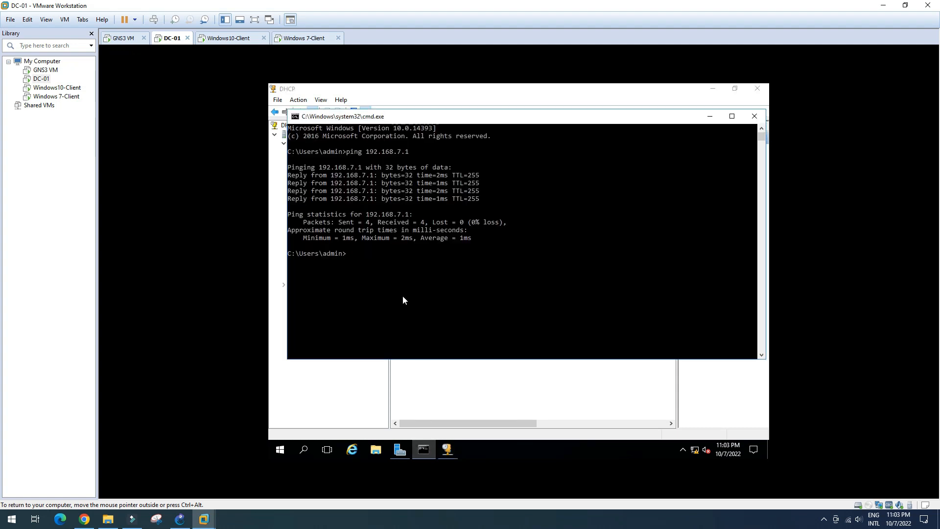
pyautogui.click(381, 260)
pyautogui.press('Up')
pyautogui.press('Return')
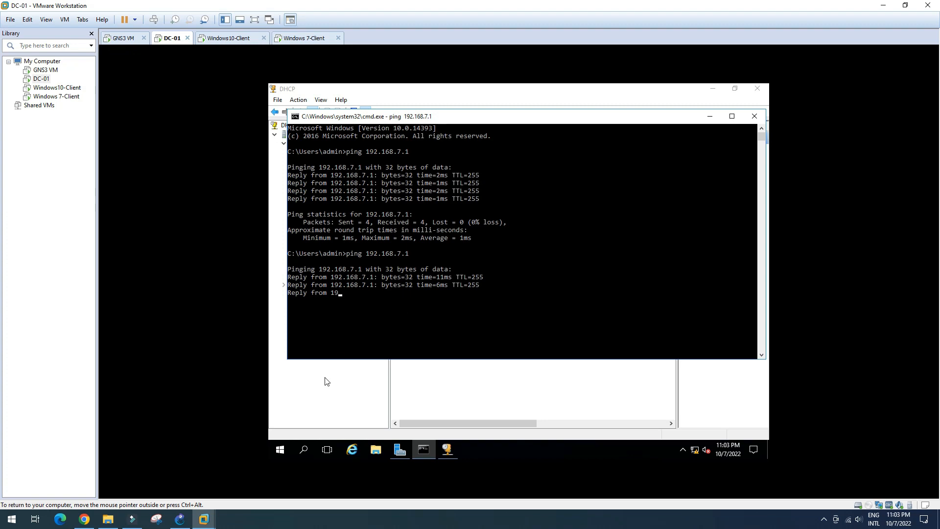
# Step: Log back in to the expired FortiGate web GUI session with the admin username and password
pyautogui.click(85, 522)
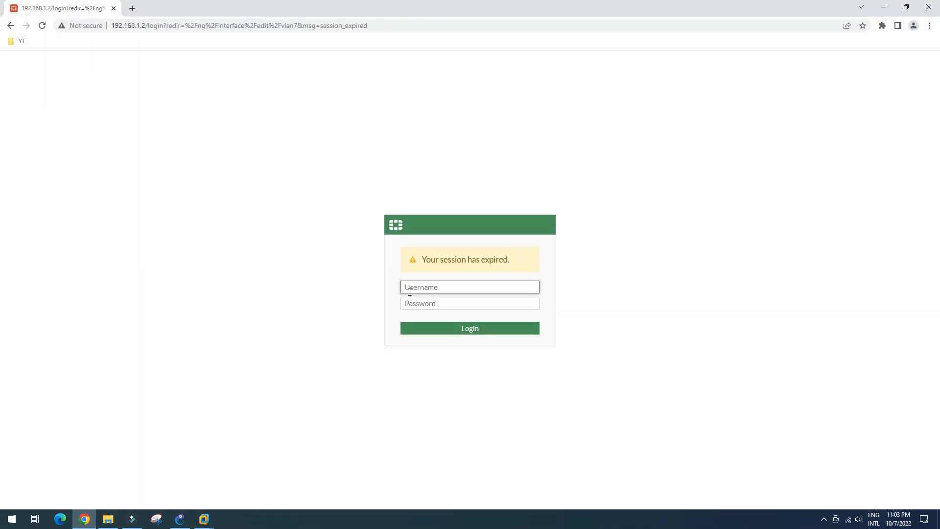
pyautogui.click(427, 288)
pyautogui.write('admin')
pyautogui.press('Tab')
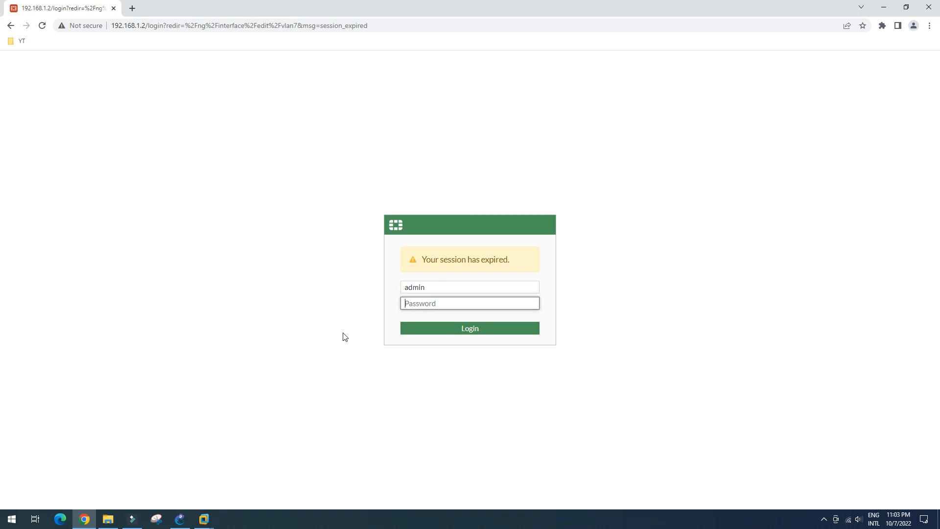
pyautogui.write('•••••')
pyautogui.press('Return')
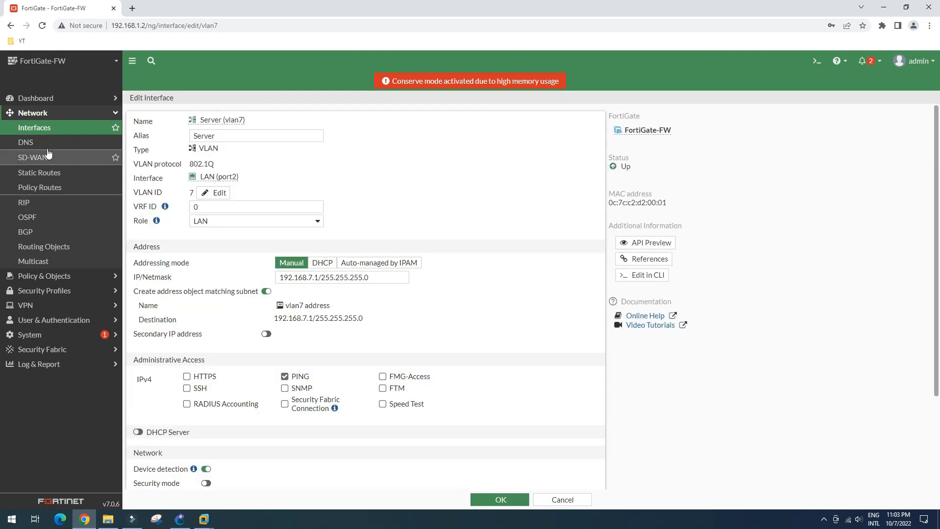
# Step: In Network > Interfaces, expand LAN (port2) and open HR (vlan10) for editing
pyautogui.click(38, 130)
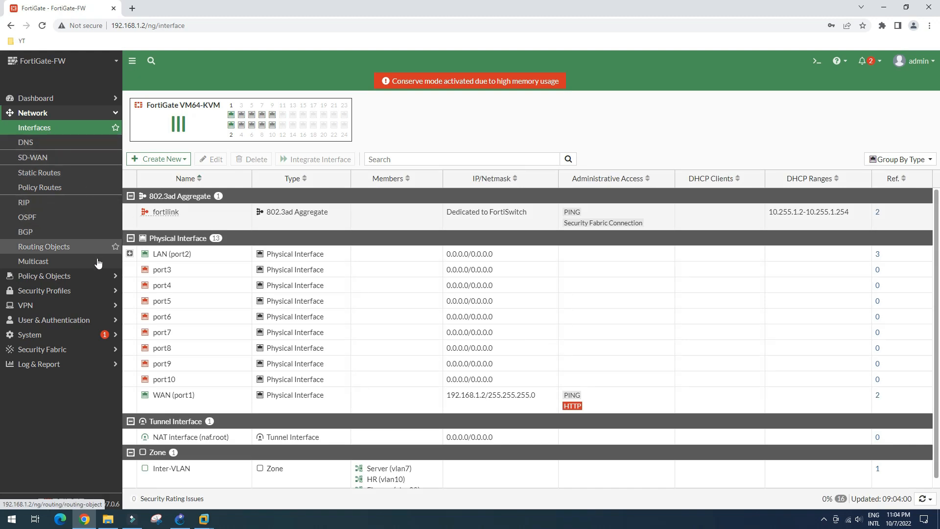
pyautogui.click(130, 254)
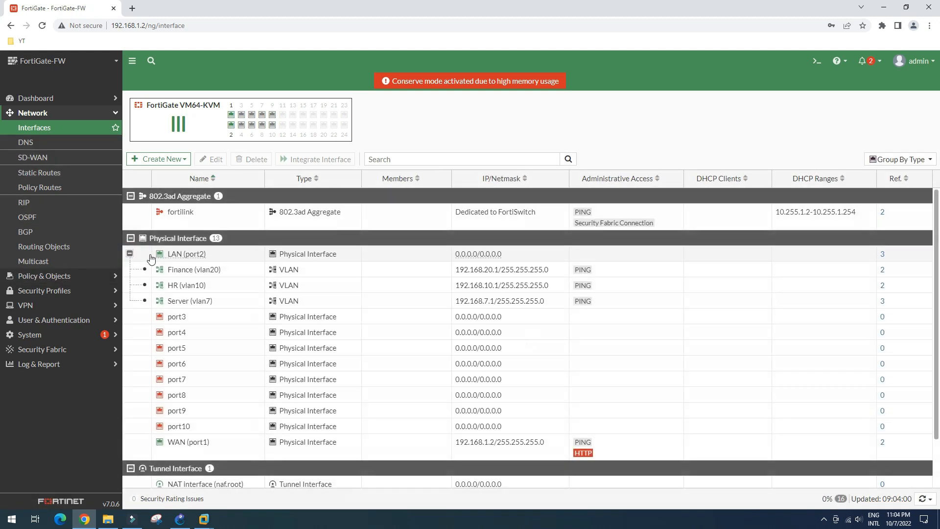
pyautogui.click(511, 303)
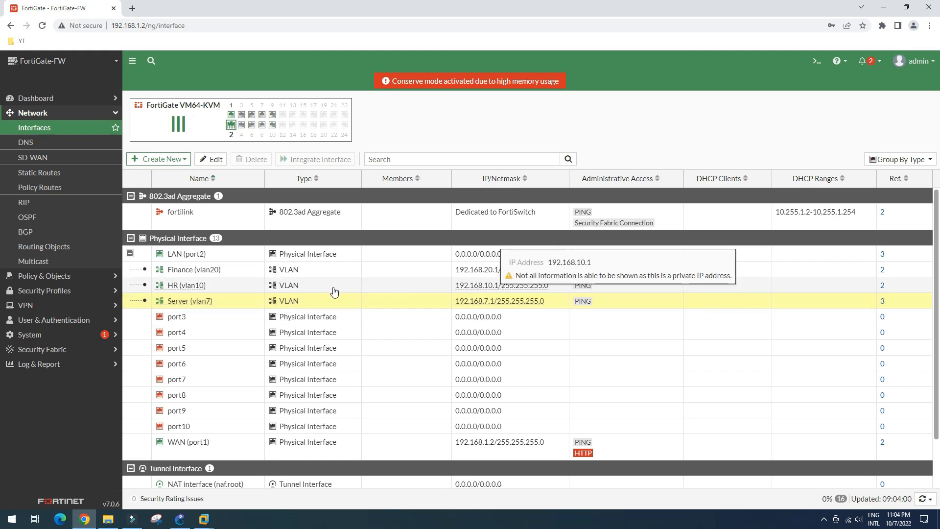
pyautogui.click(225, 287)
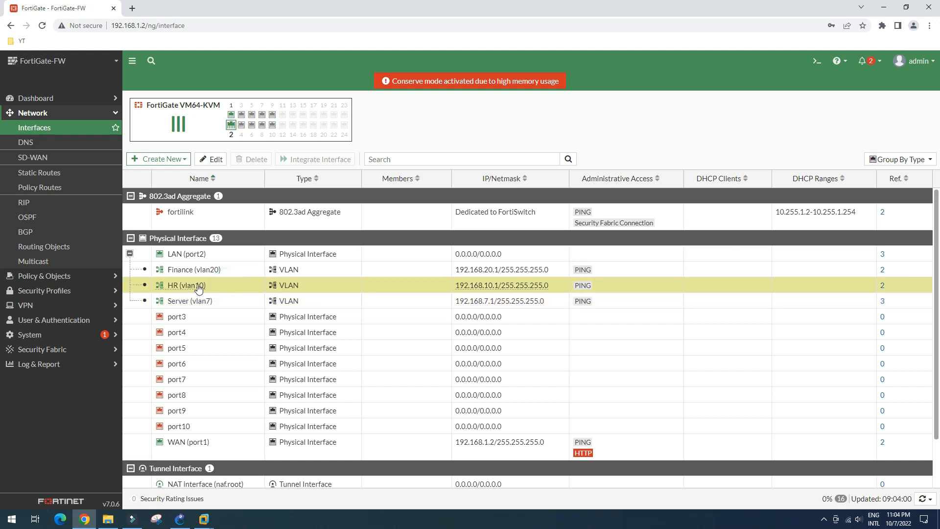
pyautogui.click(211, 160)
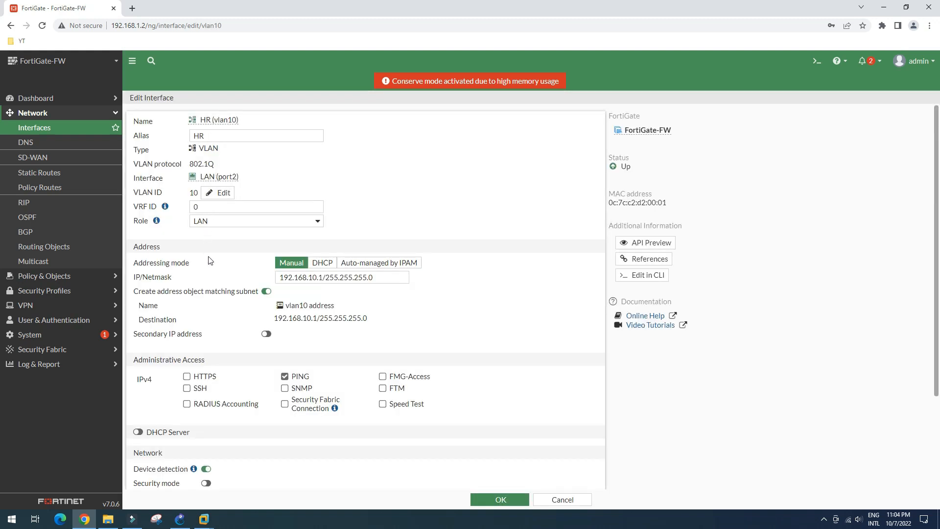
# Step: Disable the built-in DHCP server on HR (vlan10) and switch the advanced DHCP mode to Relay
pyautogui.scroll(-2, 183, 377)
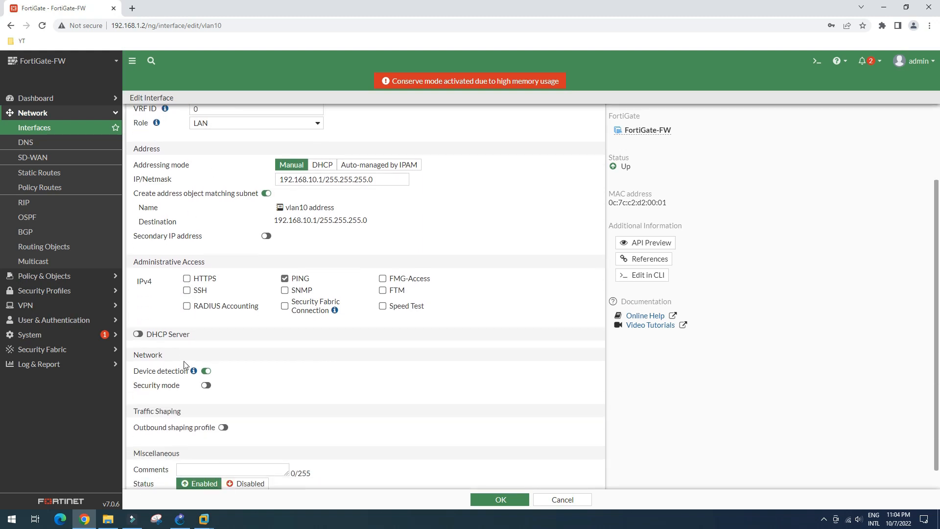
pyautogui.click(138, 334)
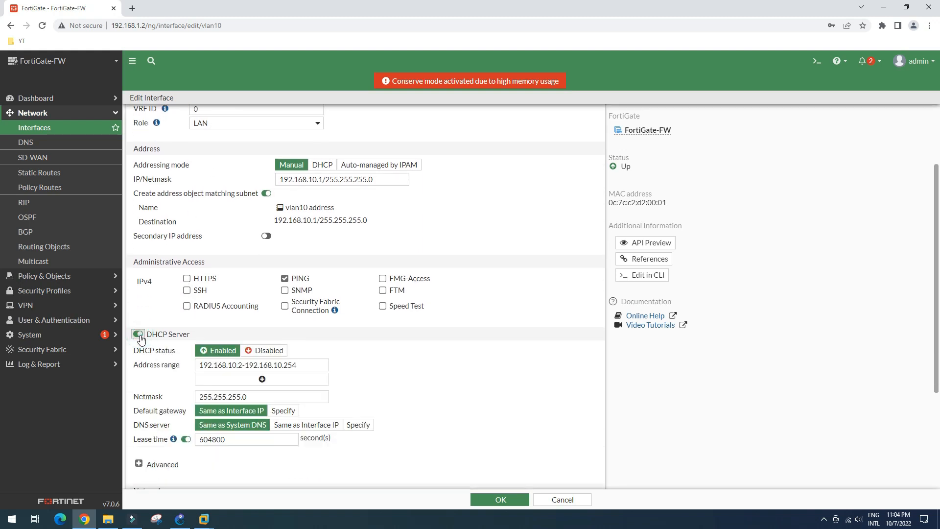
pyautogui.scroll(-2, 171, 340)
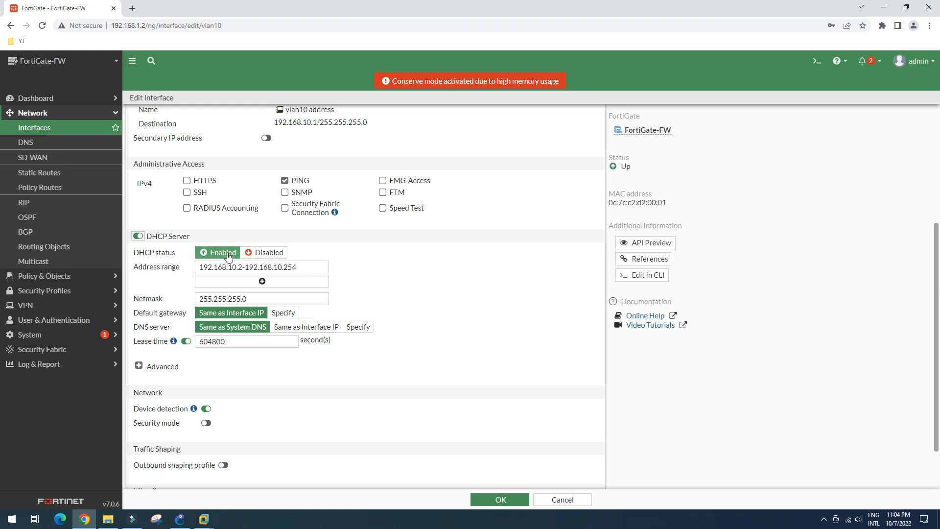
pyautogui.click(267, 254)
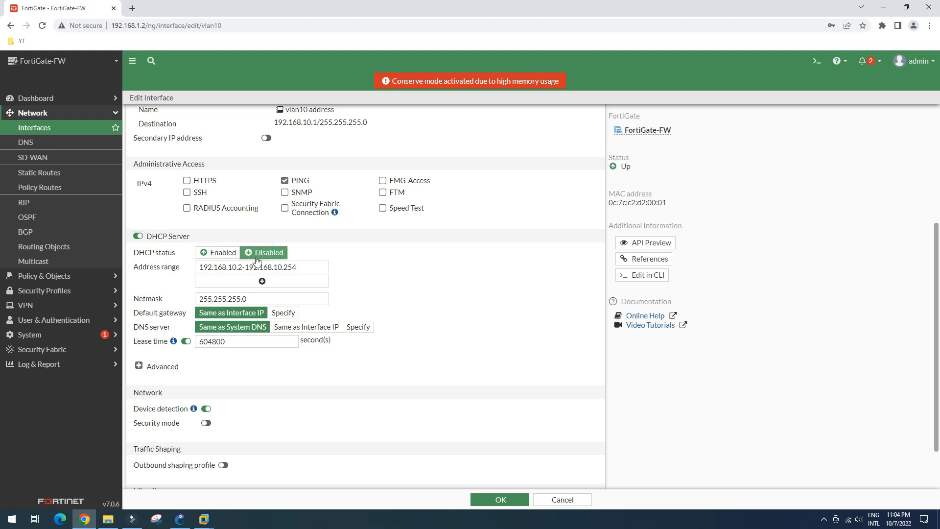
pyautogui.scroll(-1, 196, 291)
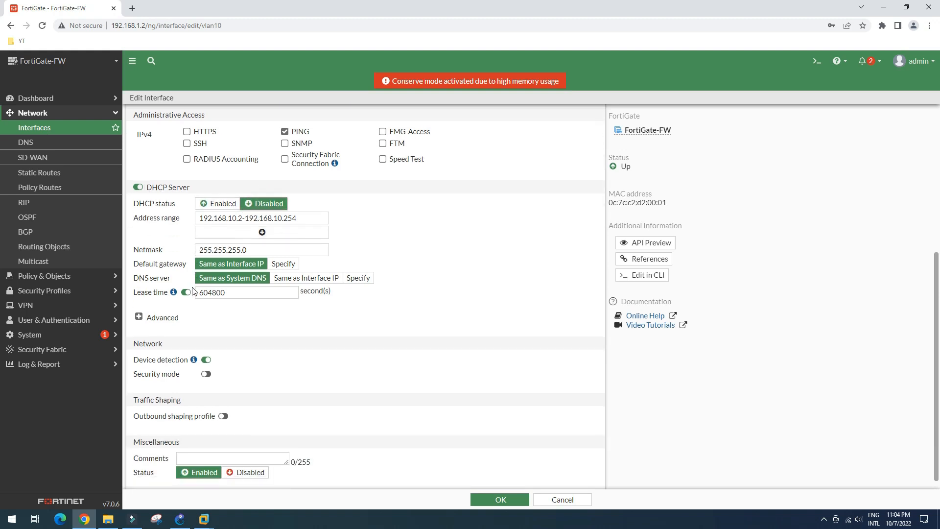
pyautogui.click(161, 321)
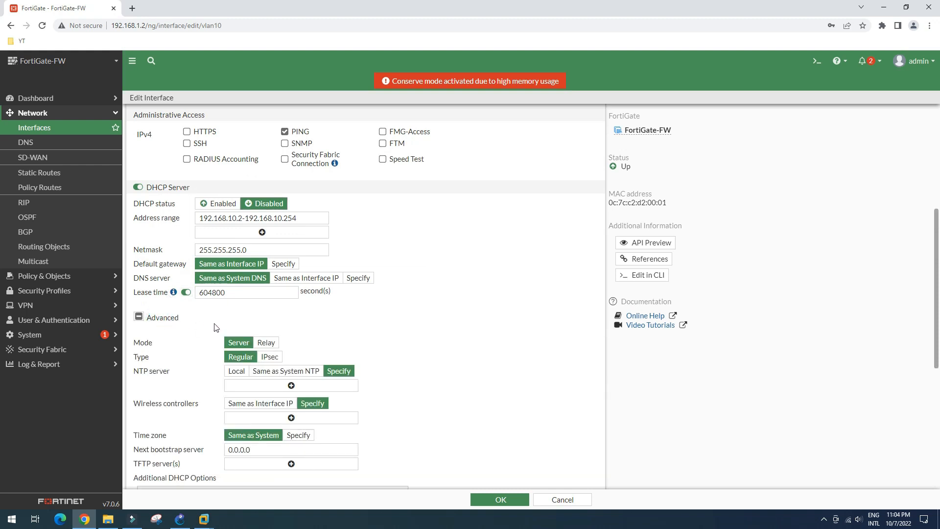
pyautogui.click(269, 345)
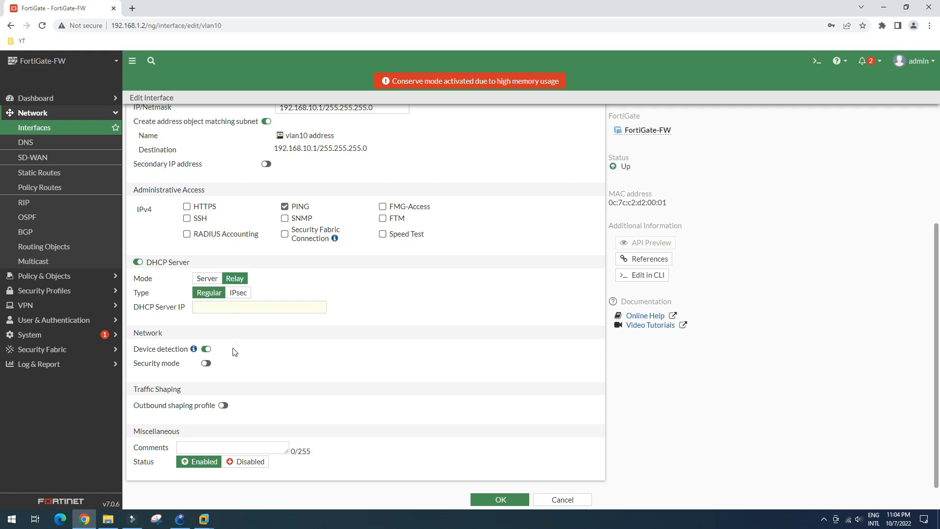
# Step: Set the relay's DHCP server IP to 192.168.7.254 and save the vlan10 interface
pyautogui.click(213, 308)
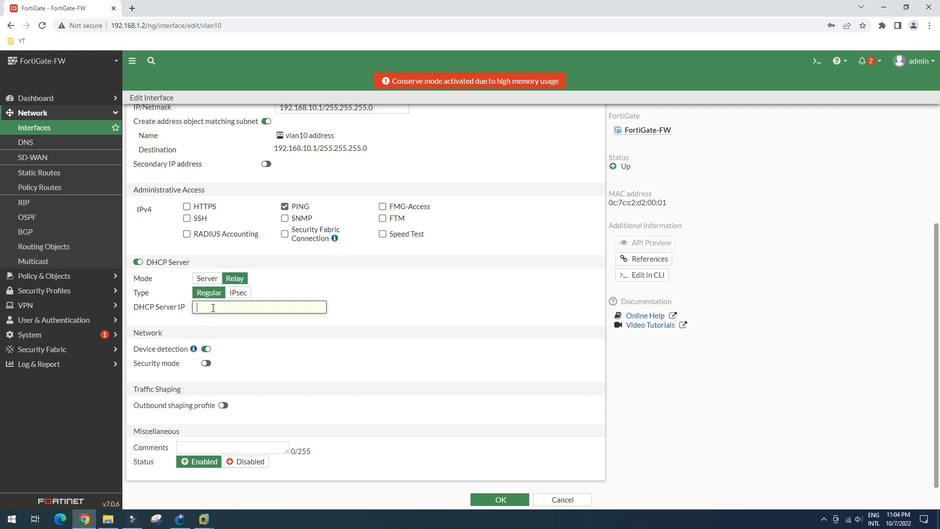
pyautogui.write('192.168.7.254')
pyautogui.moveTo(244, 307); pyautogui.dragTo(197, 308)
pyautogui.click(181, 519)
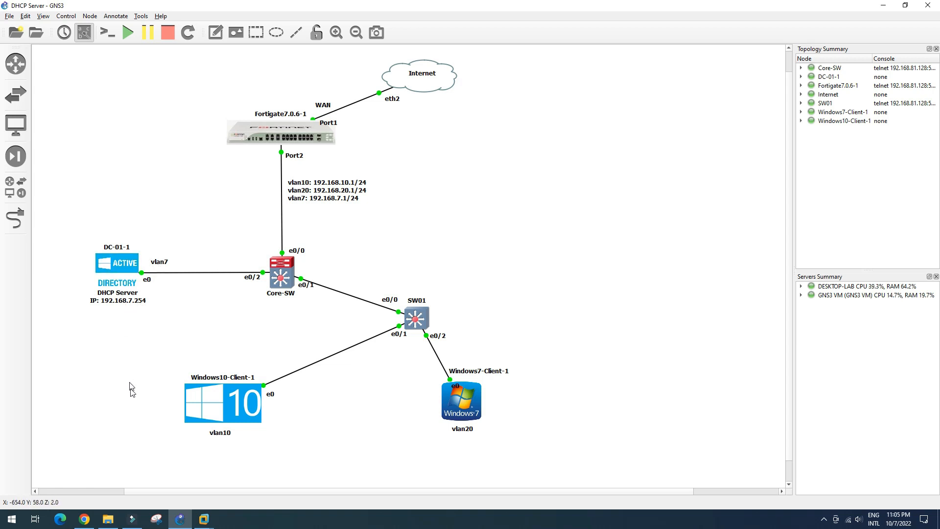
pyautogui.click(84, 519)
pyautogui.click(257, 309)
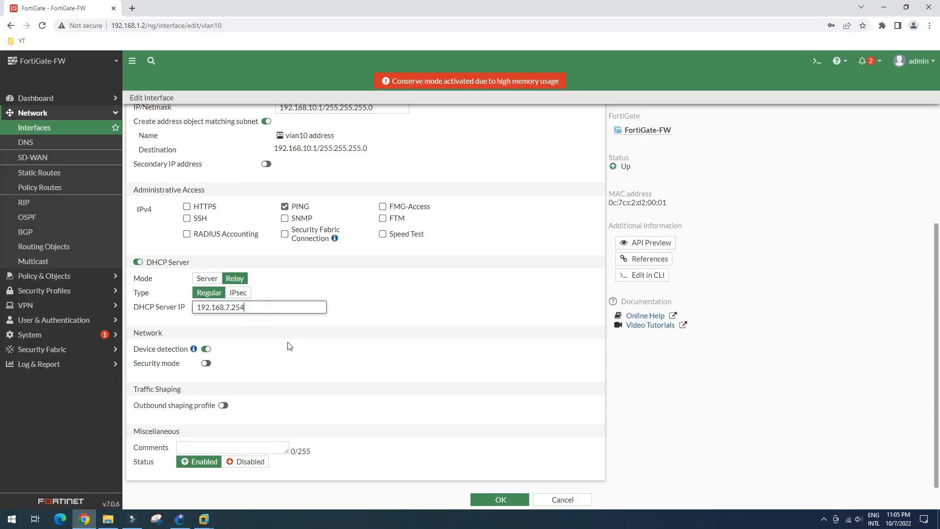
pyautogui.click(500, 500)
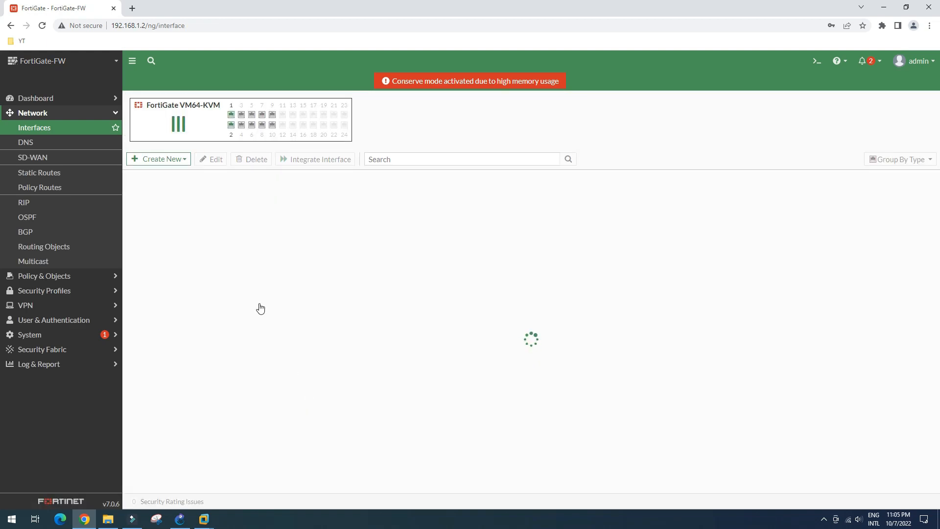
# Step: Expand LAN (port2) to confirm HR (vlan10) shows DHCP range Relay: 192.168.7.254
pyautogui.click(131, 254)
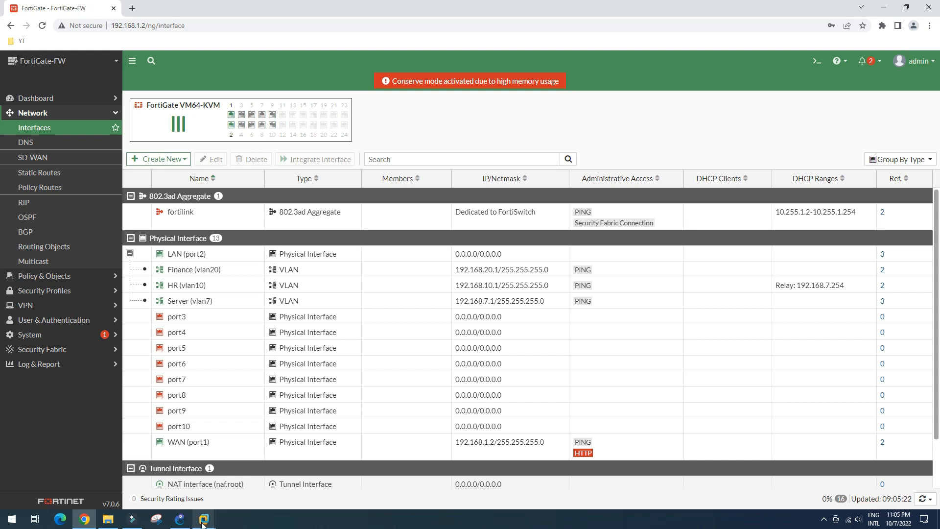
# Step: On the Windows10-Client VM, open the Ethernet0 2 connection's network details
pyautogui.moveTo(203, 523)
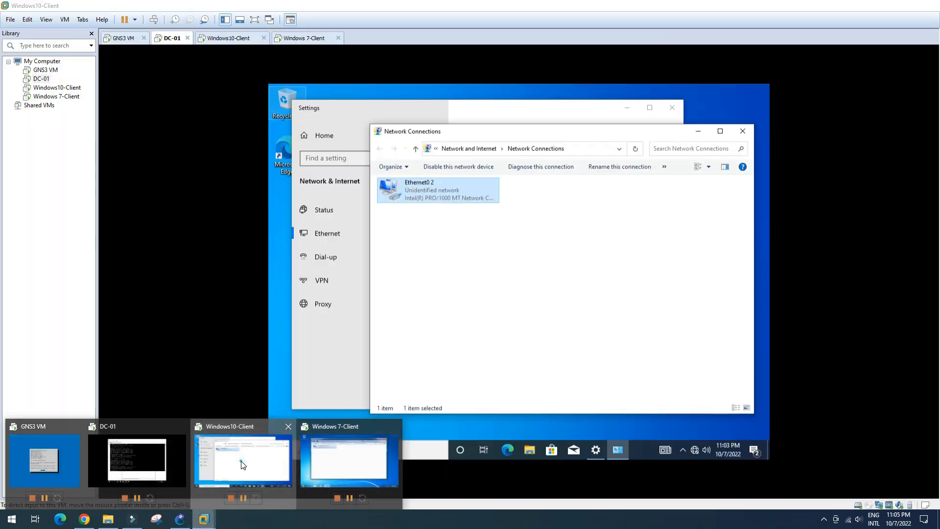
pyautogui.click(243, 465)
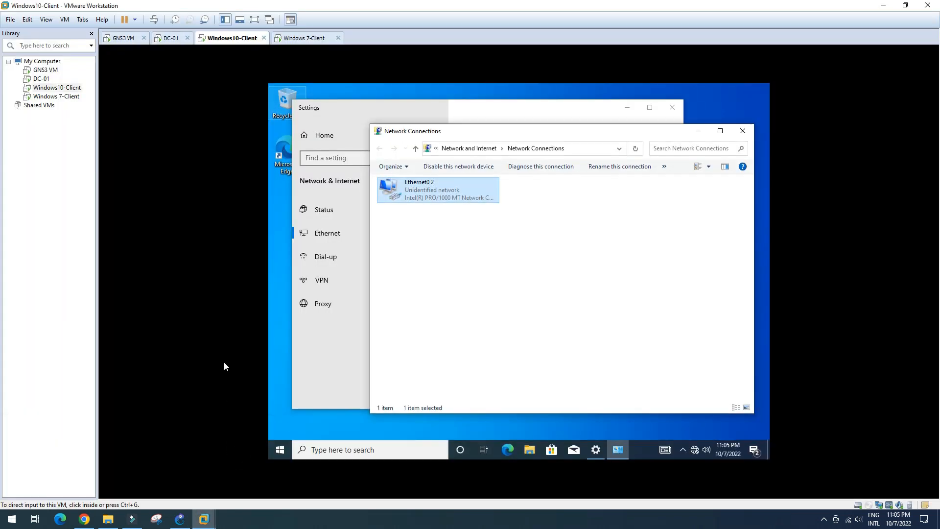
pyautogui.click(432, 197)
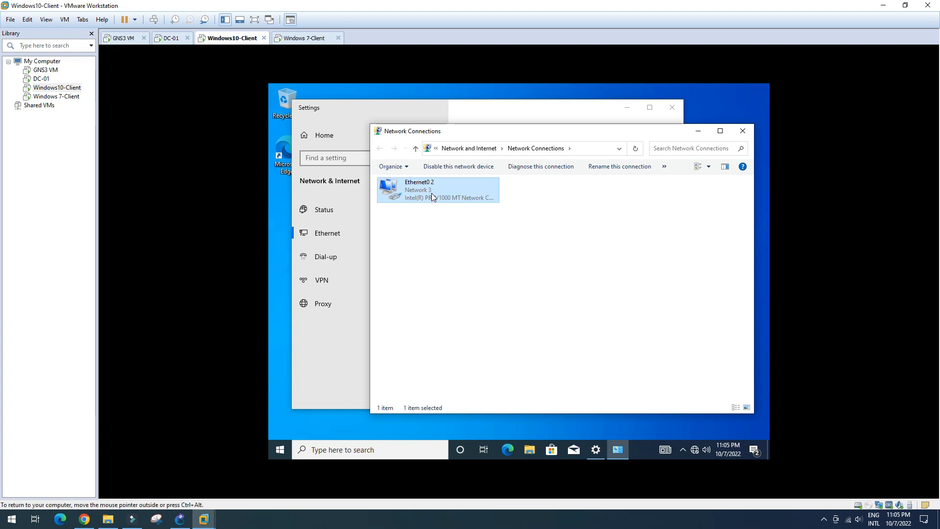
pyautogui.doubleClick(433, 195)
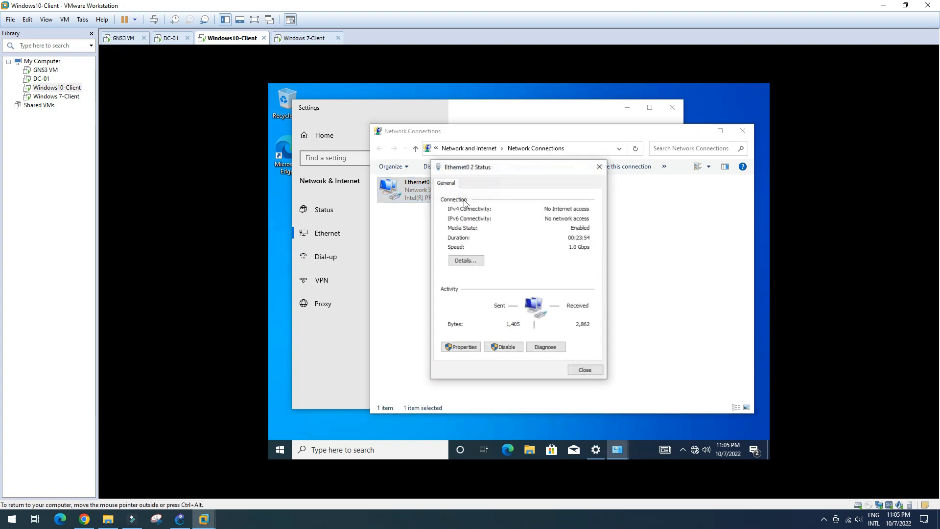
pyautogui.click(478, 263)
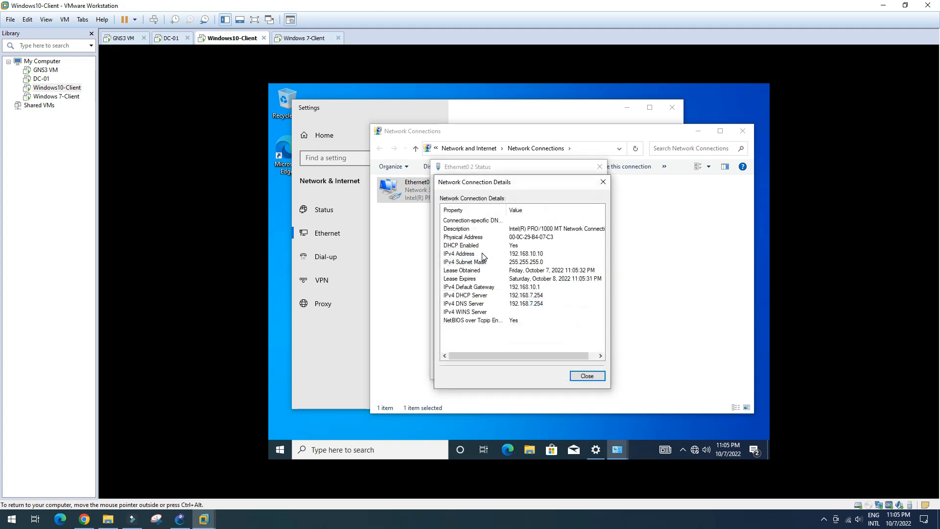
# Step: Confirm lease 192.168.10.10 from DHCP server 192.168.7.254 with gateway 192.168.10.1, then close the dialogs
pyautogui.click(541, 255)
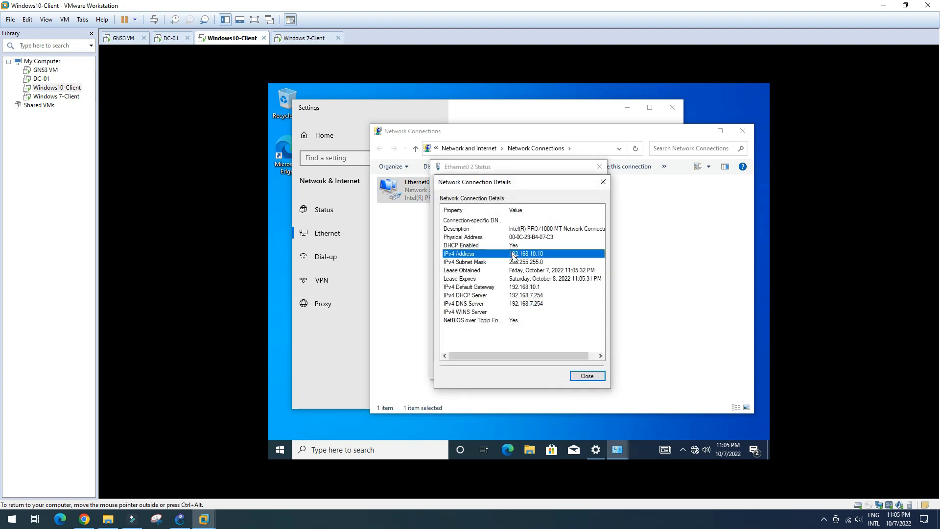
pyautogui.click(533, 296)
pyautogui.click(534, 303)
pyautogui.click(533, 295)
pyautogui.click(533, 288)
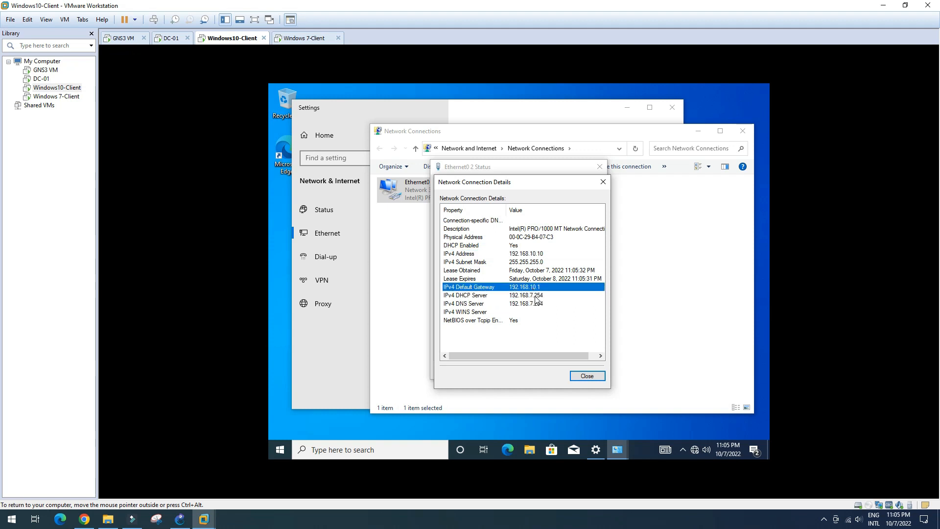
pyautogui.click(586, 377)
pyautogui.click(591, 371)
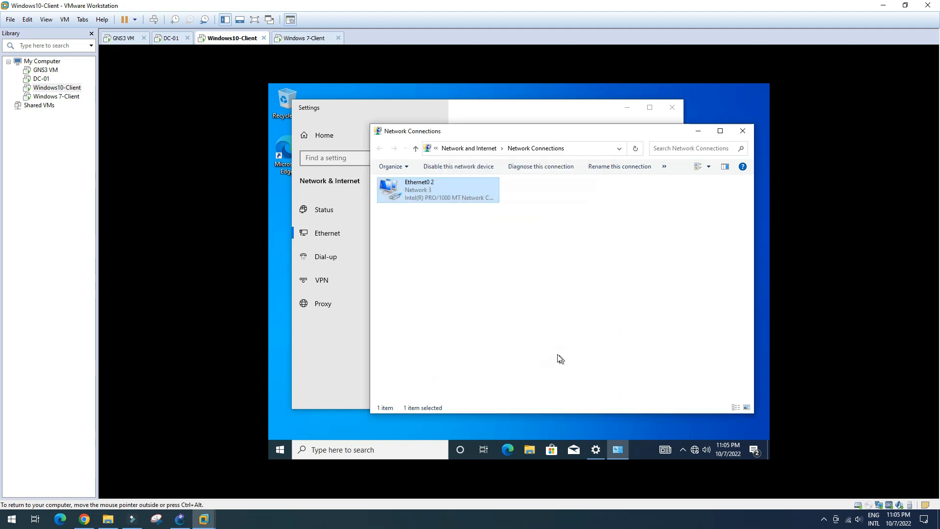
pyautogui.click(479, 290)
# Step: Open a Command Prompt with cmd and ping 192.168.7.254, then 192.168.7.1
pyautogui.press('super+r')
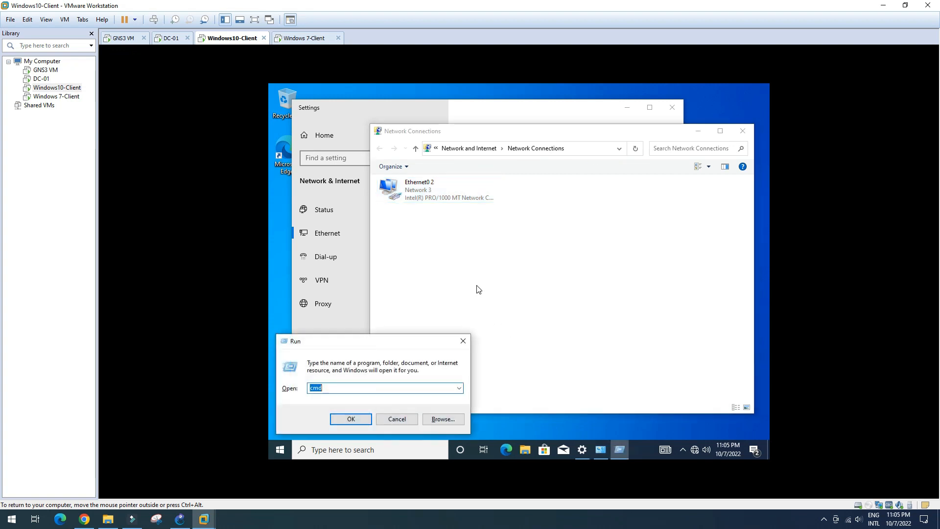
pyautogui.press('Return')
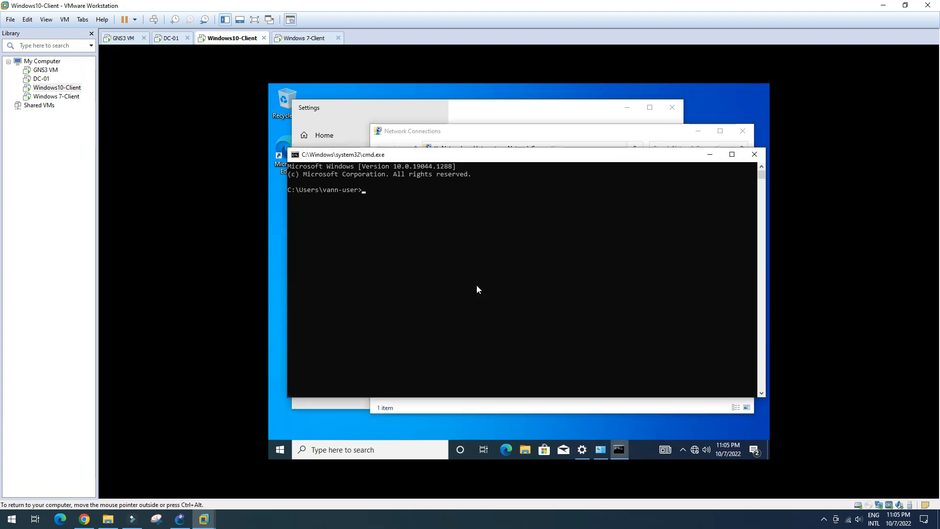
pyautogui.write('ping 192.168')
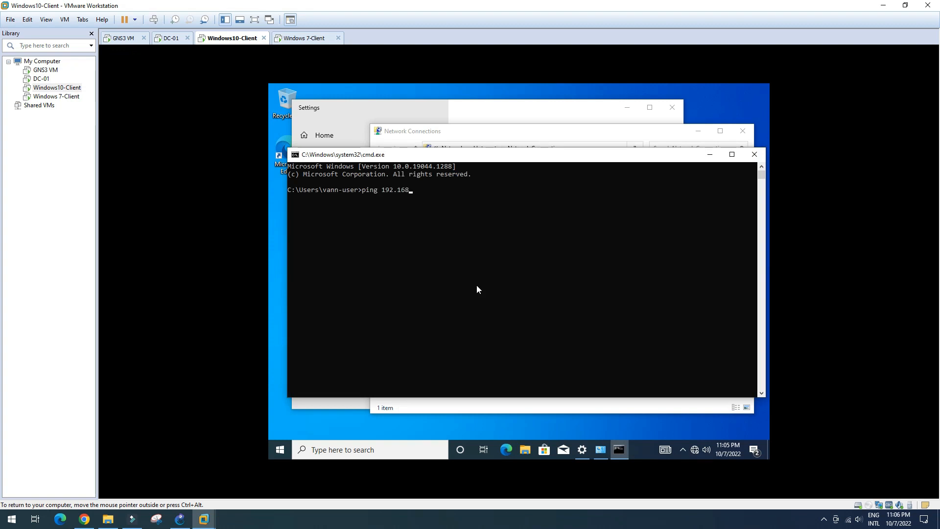
pyautogui.write('.7.254')
pyautogui.press('Return')
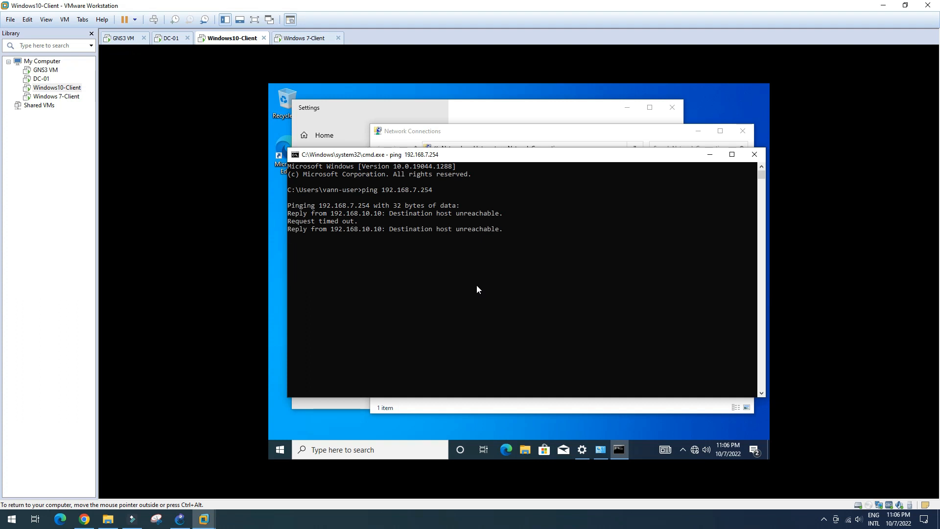
pyautogui.press('Up')
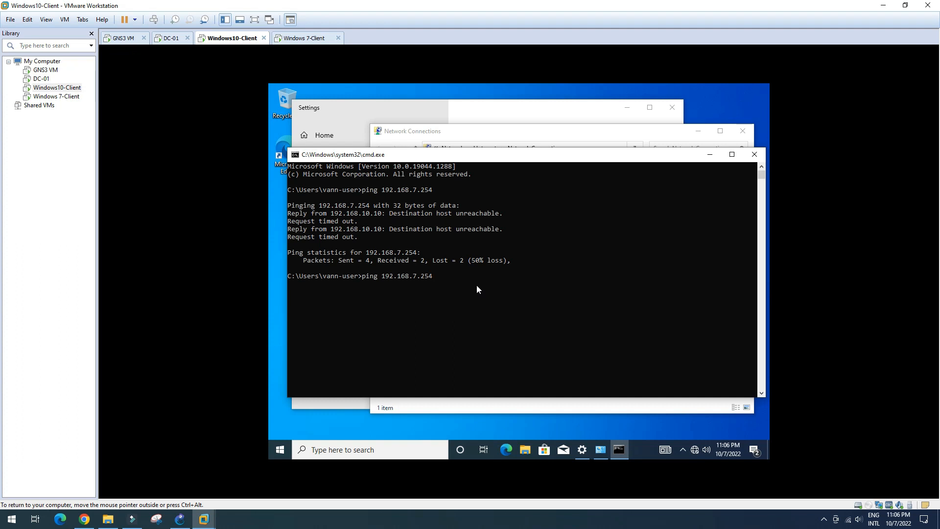
pyautogui.press('BackSpace')
pyautogui.press('BackSpace')
pyautogui.press('BackSpace')
pyautogui.write('1')
pyautogui.press('Return')
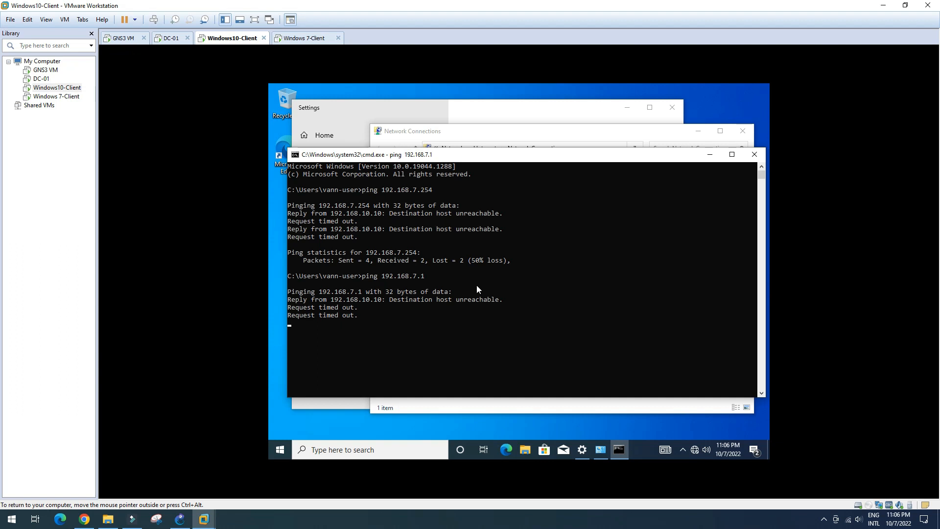
# Step: Ping the VLAN gateway 192.168.10.1 and move the console window up to see the output
pyautogui.press('Up')
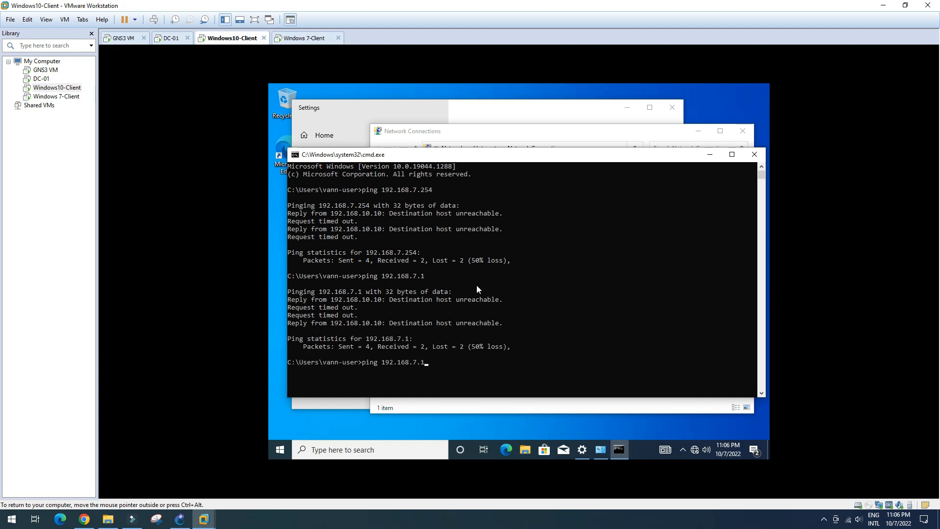
pyautogui.press('Left')
pyautogui.press('BackSpace')
pyautogui.write('10')
pyautogui.press('Return')
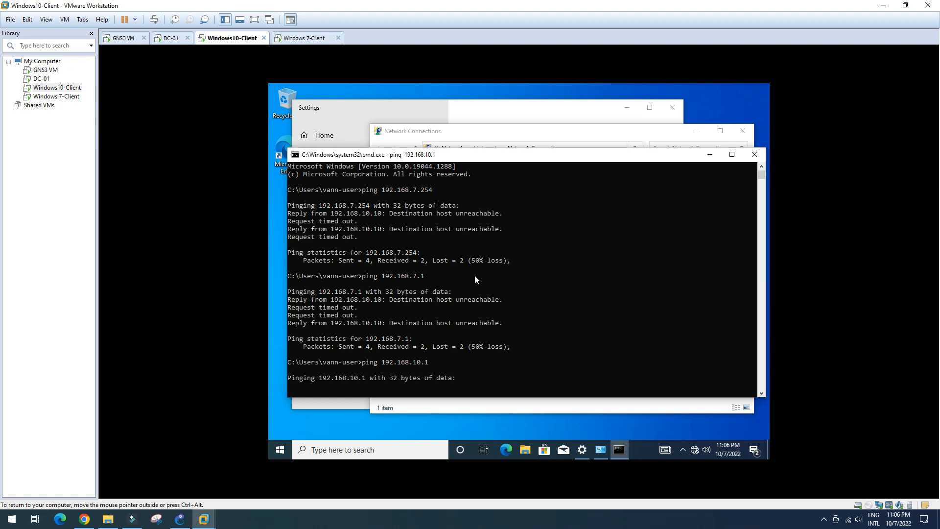
pyautogui.moveTo(499, 156); pyautogui.dragTo(500, 120)
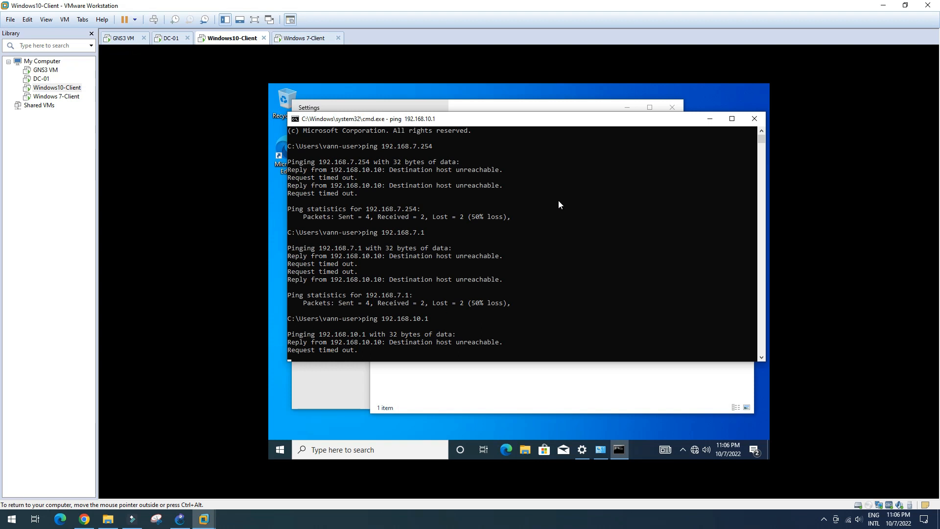
# Step: Recheck Windows10-Client's Ethernet0 2 IPv4 address and subnet mask, then switch to the DC-01 VM
pyautogui.click(710, 123)
pyautogui.click(446, 197)
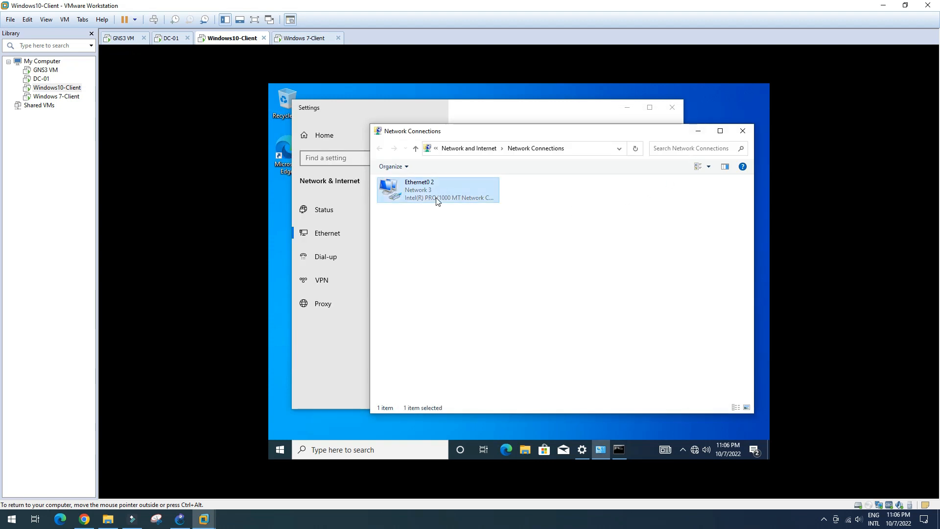
pyautogui.doubleClick(452, 194)
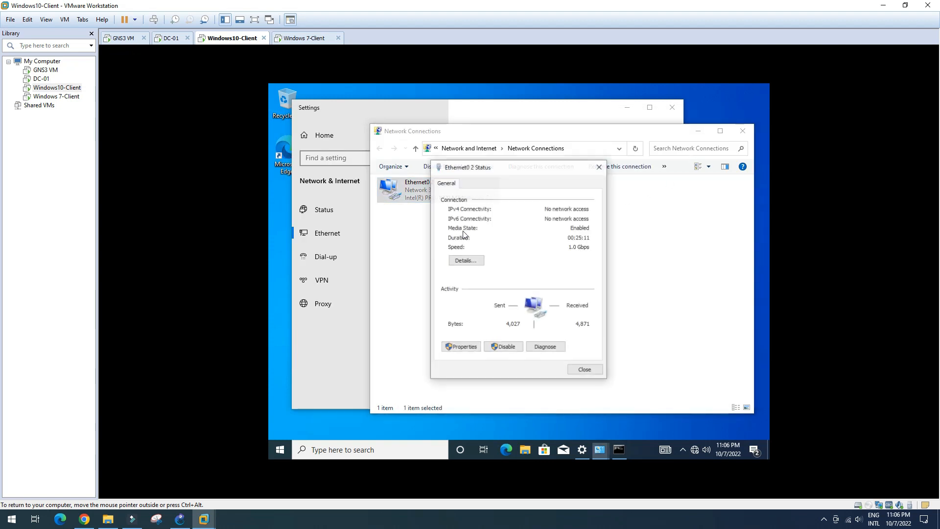
pyautogui.click(485, 263)
pyautogui.click(529, 255)
pyautogui.click(540, 262)
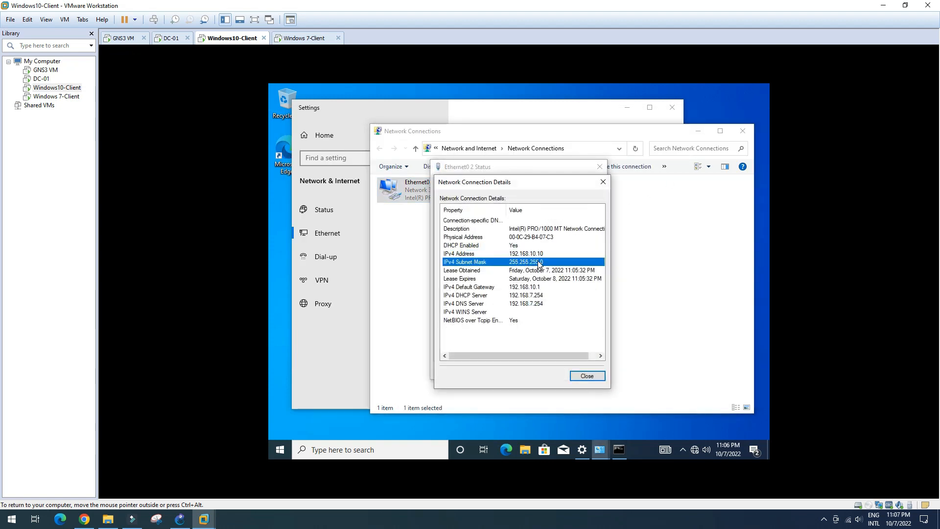
pyautogui.click(590, 375)
pyautogui.click(586, 370)
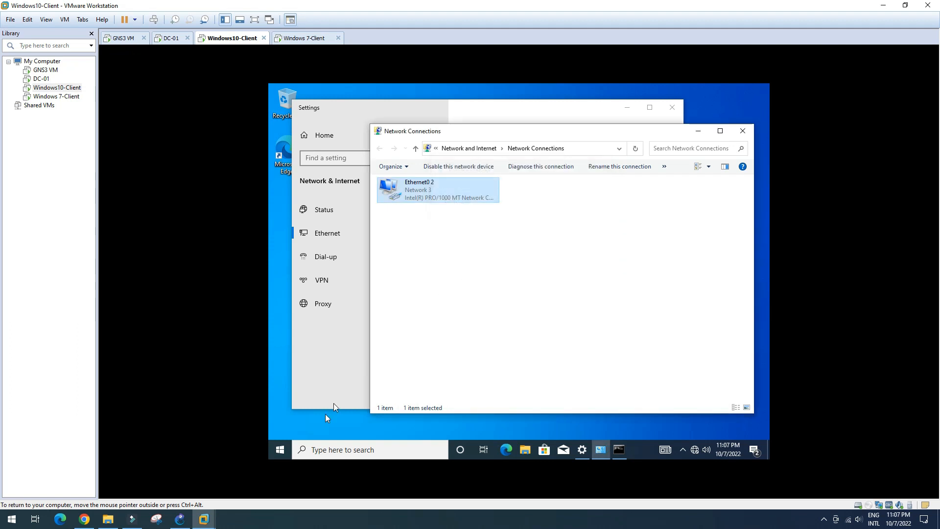
pyautogui.click(177, 39)
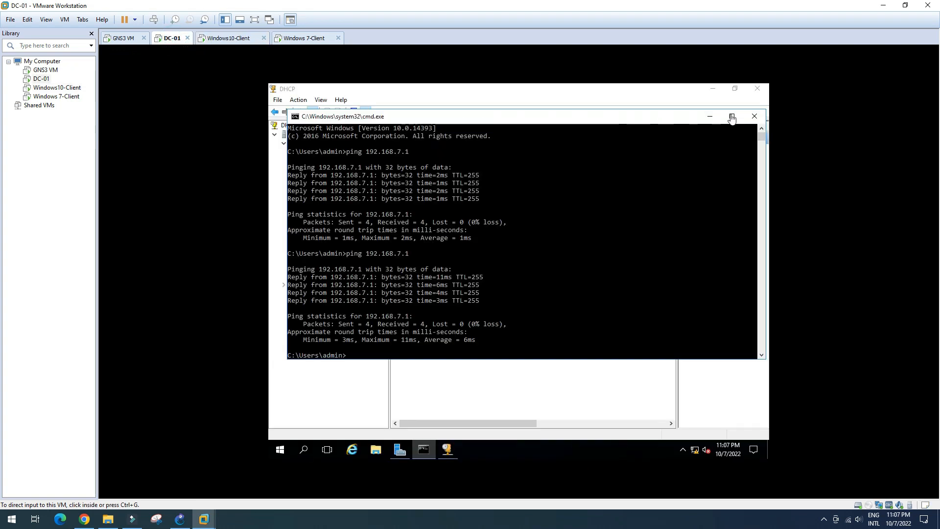
# Step: Bring up DC-01's DHCP console and refresh the HR scope's Address Leases list
pyautogui.click(447, 448)
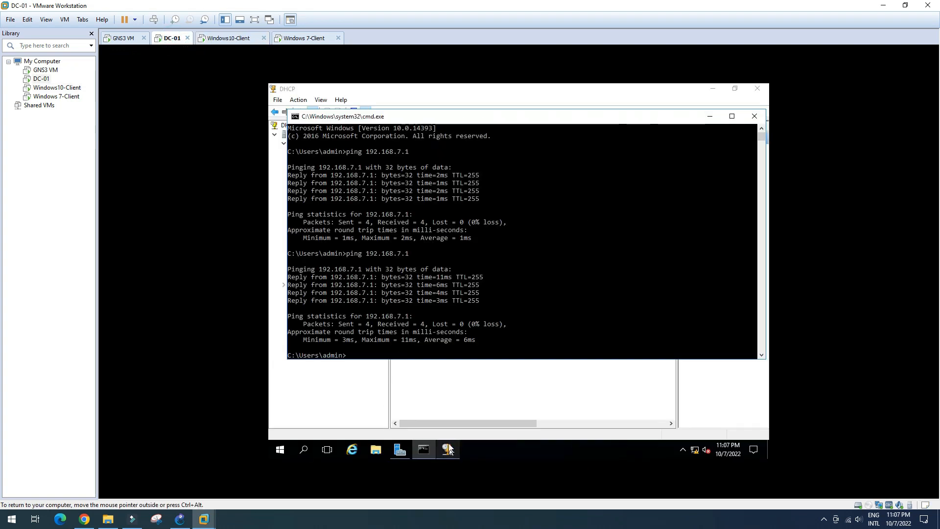
pyautogui.click(448, 447)
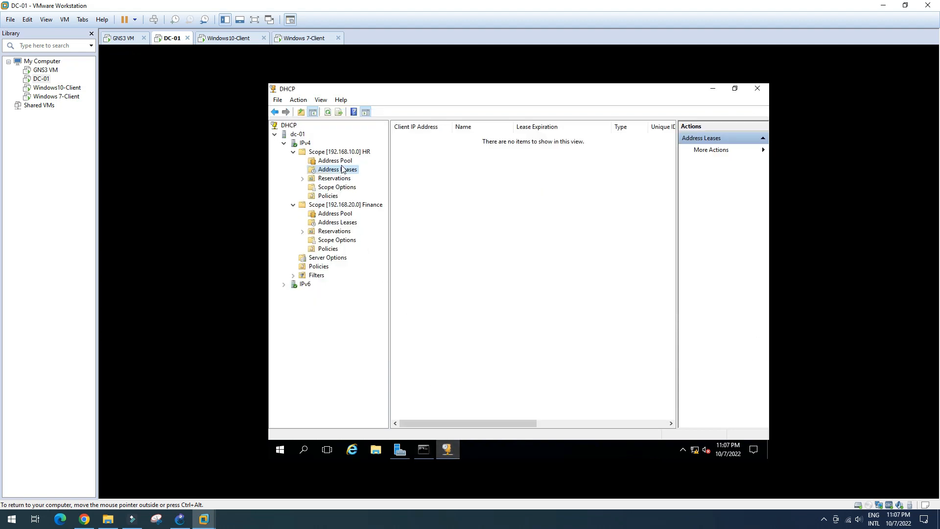
pyautogui.click(342, 161)
pyautogui.click(344, 170)
pyautogui.rightClick(433, 173)
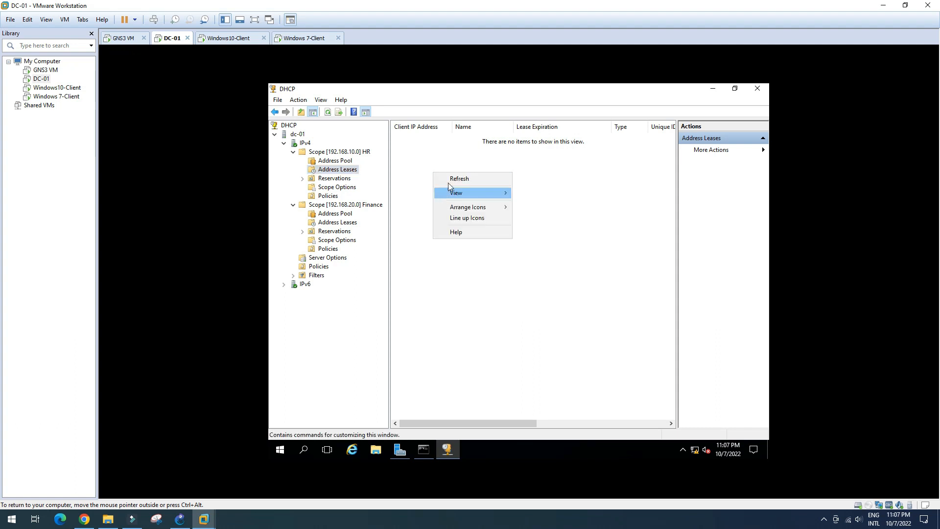
pyautogui.click(452, 179)
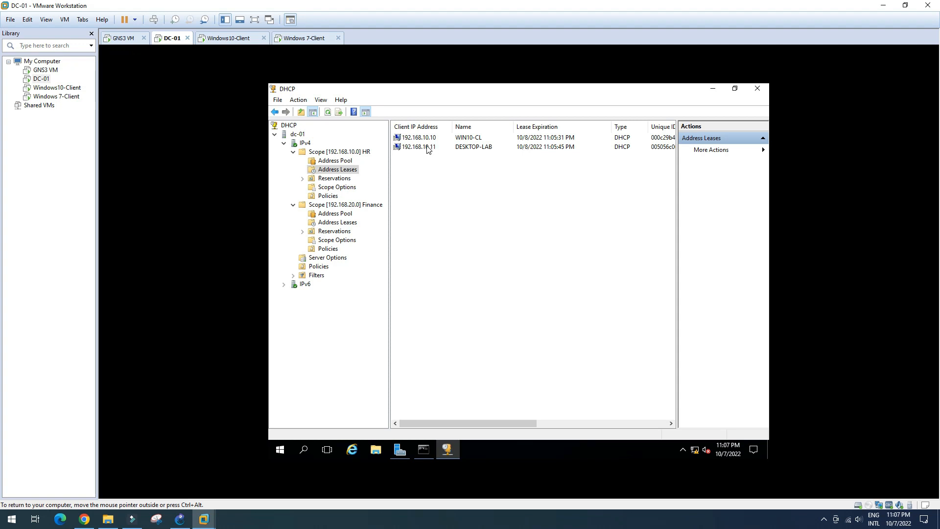
pyautogui.rightClick(440, 185)
pyautogui.click(445, 189)
# Step: Inspect HR leases 192.168.10.10 and 192.168.10.11, minimize cmd, then view the Finance scope's leases
pyautogui.click(428, 138)
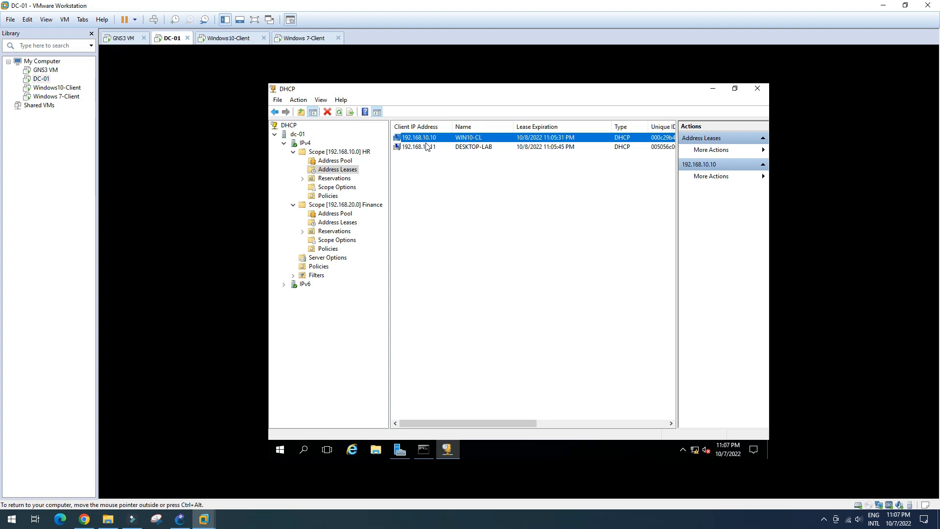
pyautogui.click(428, 147)
pyautogui.click(431, 138)
pyautogui.click(416, 148)
pyautogui.click(433, 138)
pyautogui.click(424, 450)
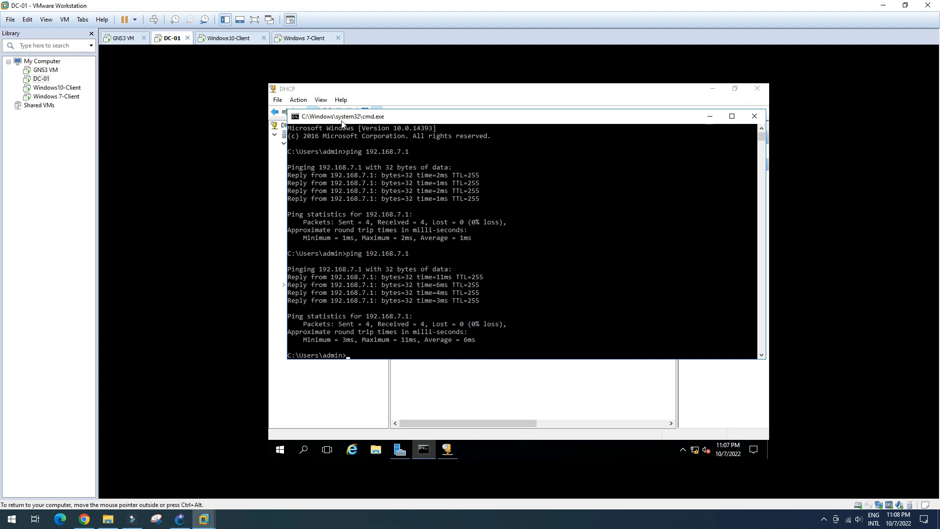
pyautogui.click(710, 117)
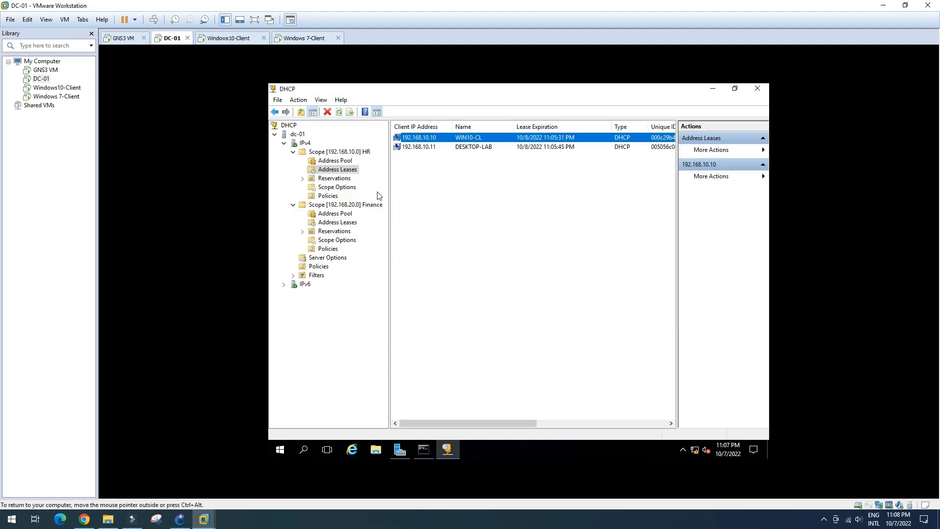
pyautogui.click(337, 222)
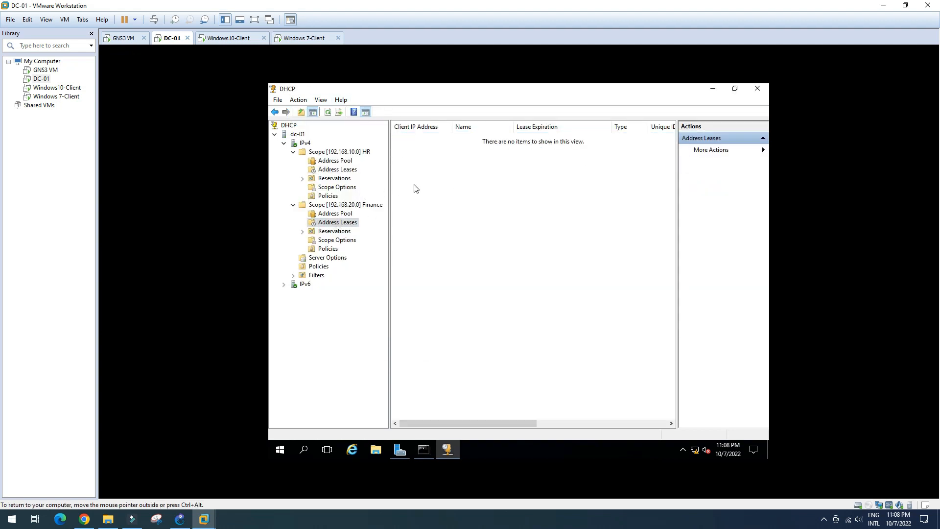
# Step: Reload the FortiGate interfaces page at 192.168.1.2, which times out, then return to GNS3
pyautogui.click(85, 519)
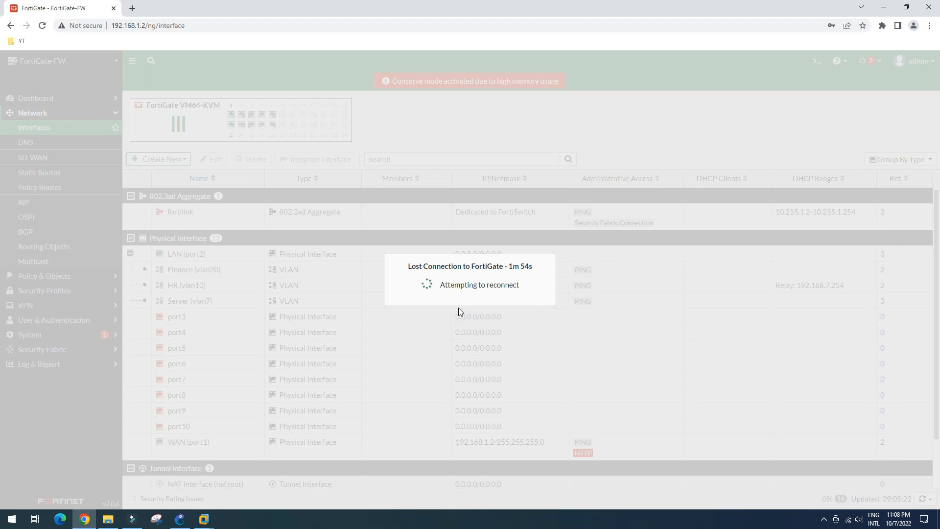
pyautogui.click(223, 26)
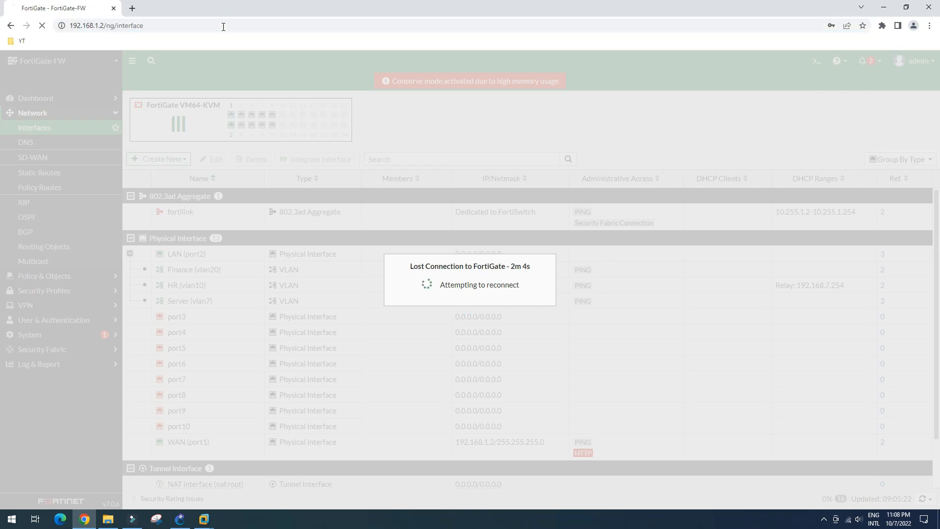
pyautogui.press('Return')
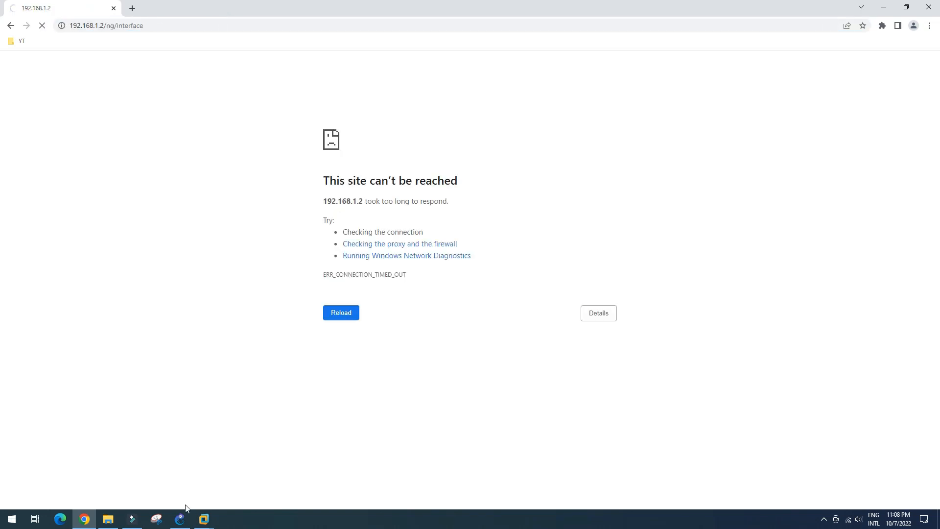
pyautogui.click(181, 520)
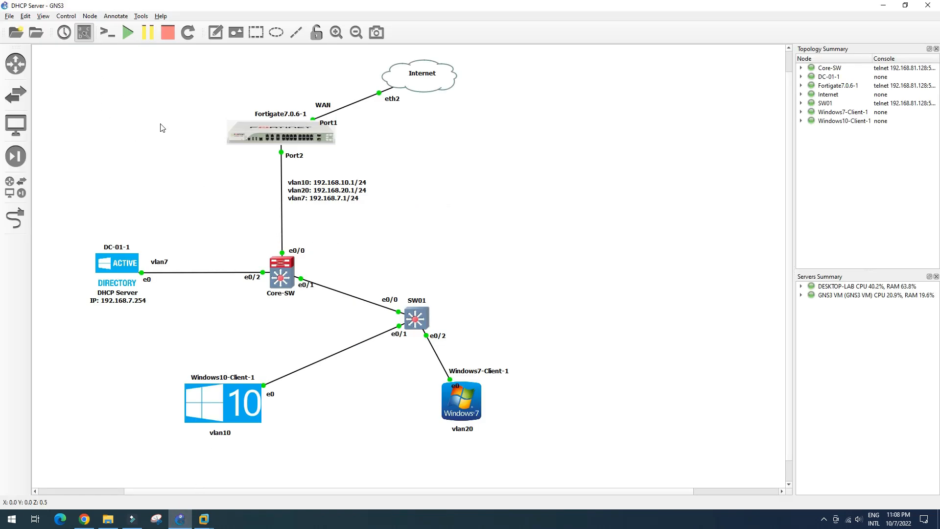
# Step: Enable 'Block network traffic originating from the host OS' in GNS3's VMware advanced local settings
pyautogui.click(25, 17)
pyautogui.click(47, 65)
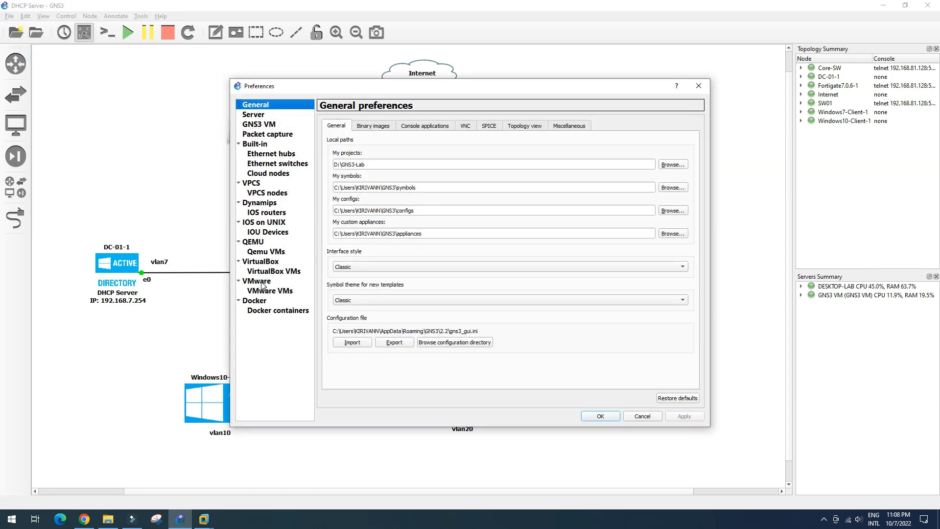
pyautogui.click(256, 283)
pyautogui.click(378, 127)
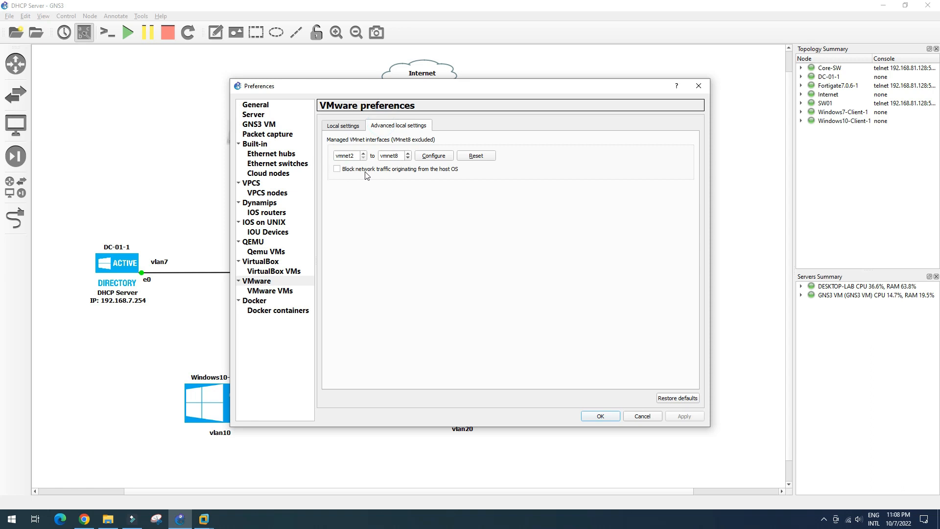
pyautogui.click(341, 170)
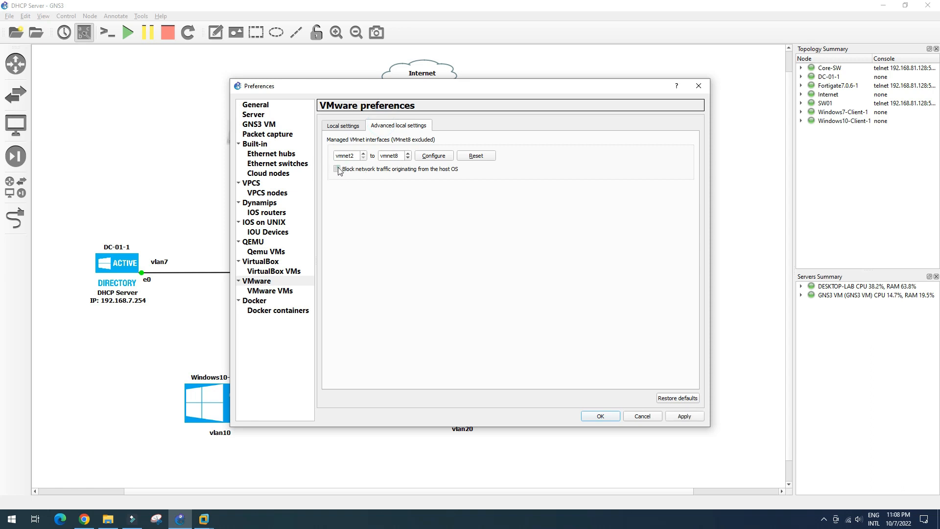
pyautogui.click(685, 417)
pyautogui.click(600, 416)
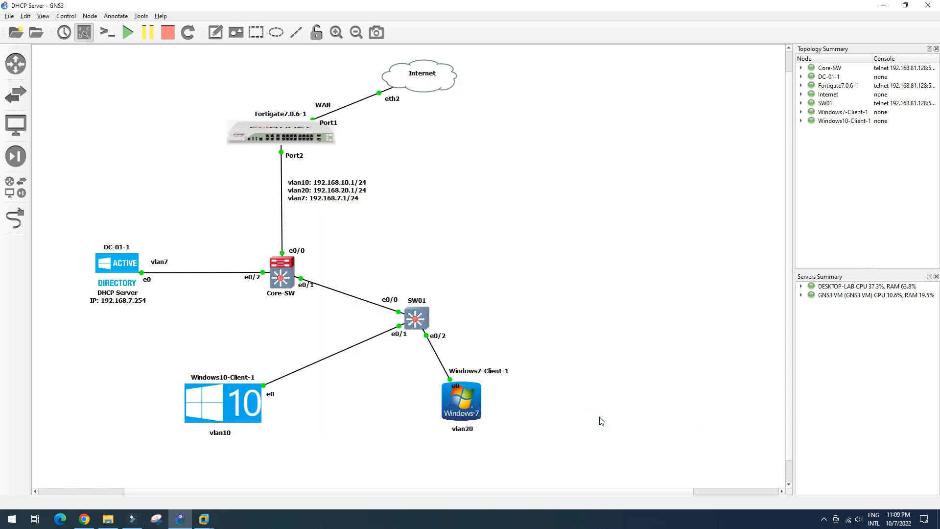
# Step: Reload 192.168.1.2 in Chrome, still unreachable, then switch to the DC-01 VM
pyautogui.click(85, 519)
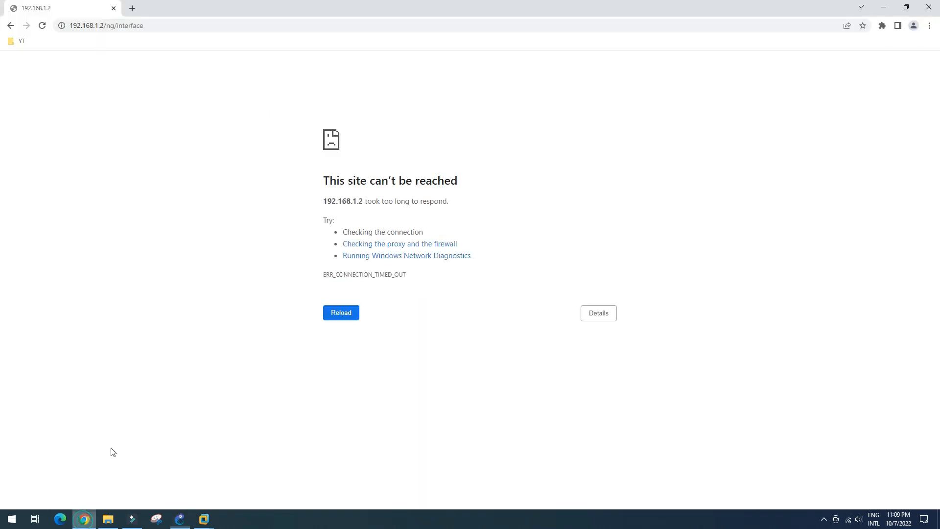
pyautogui.click(162, 26)
pyautogui.press('Return')
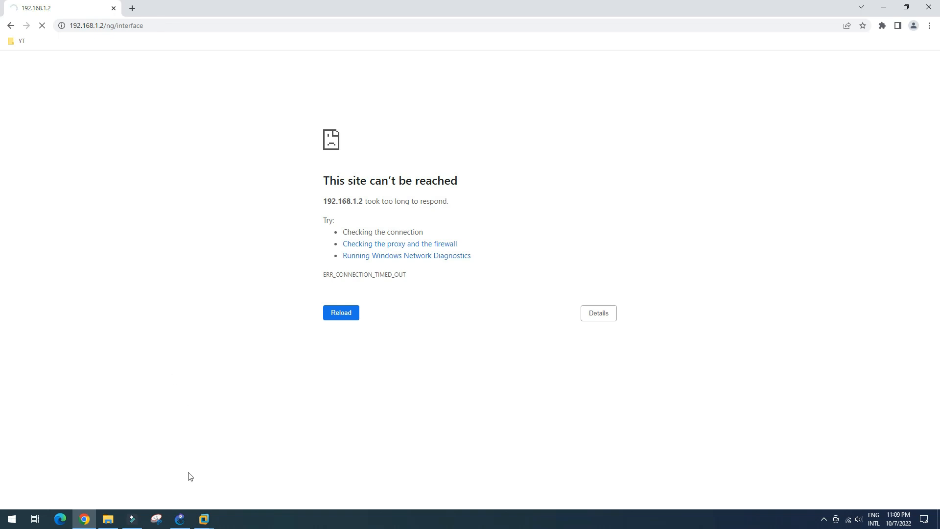
pyautogui.click(201, 520)
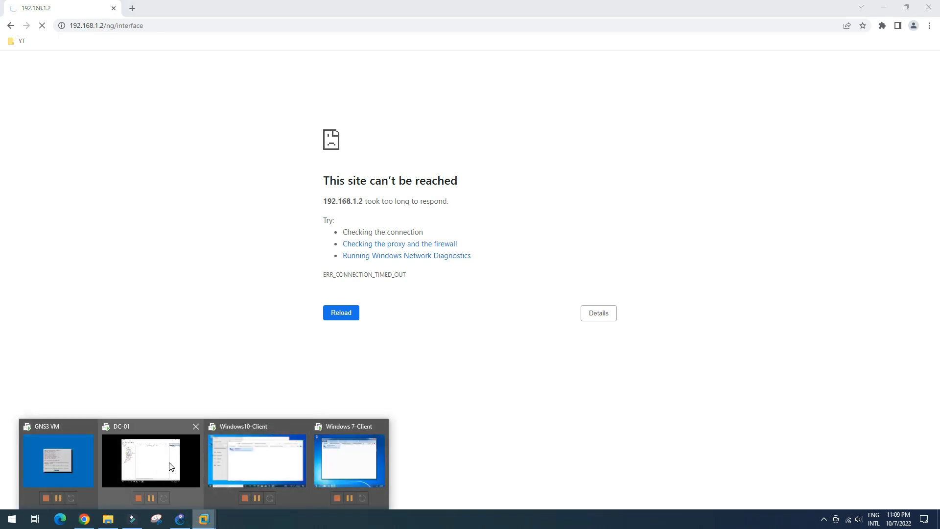
pyautogui.click(139, 468)
# Step: Delete the DESKTOP-LAB lease 192.168.10.11 from the HR scope and refresh the leases list
pyautogui.click(343, 170)
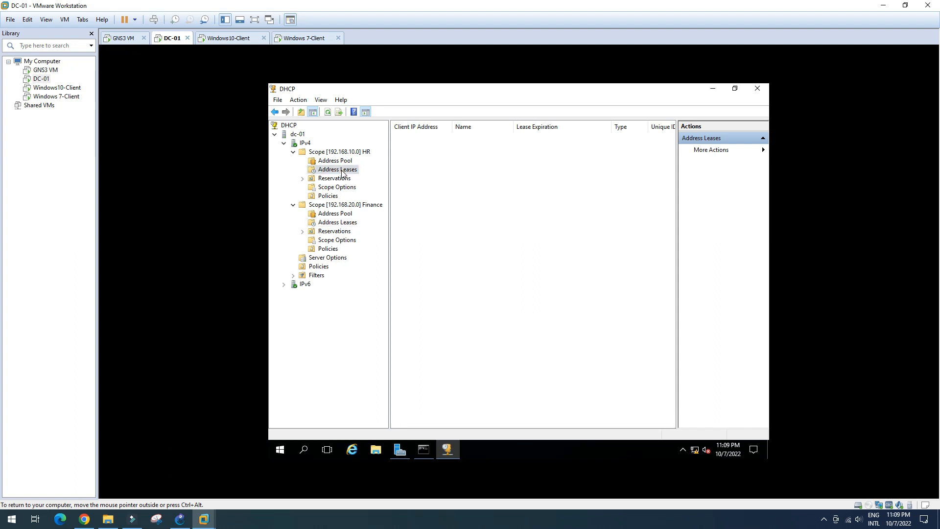
pyautogui.click(470, 149)
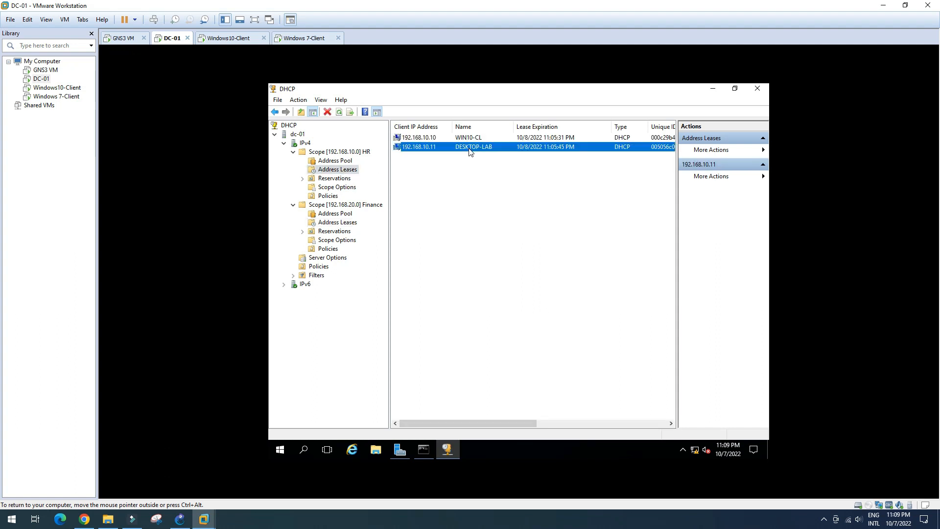
pyautogui.rightClick(469, 152)
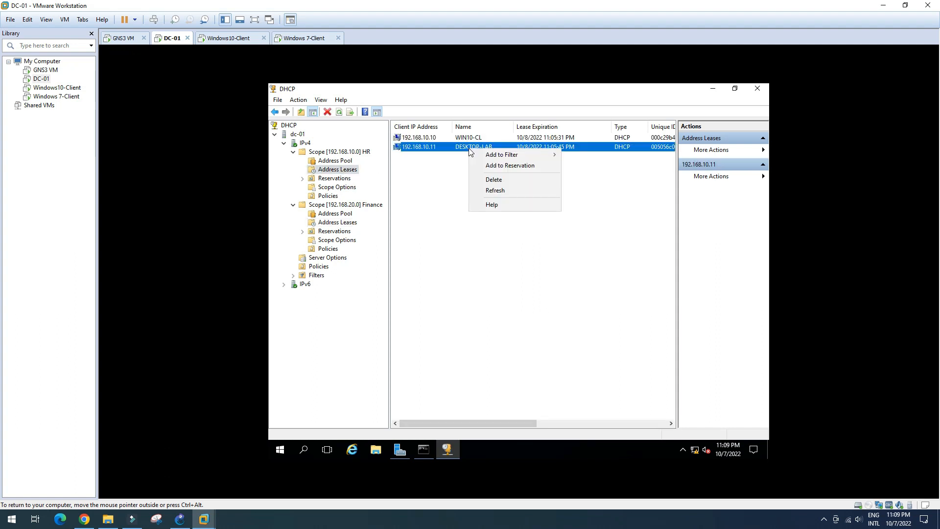
pyautogui.click(492, 180)
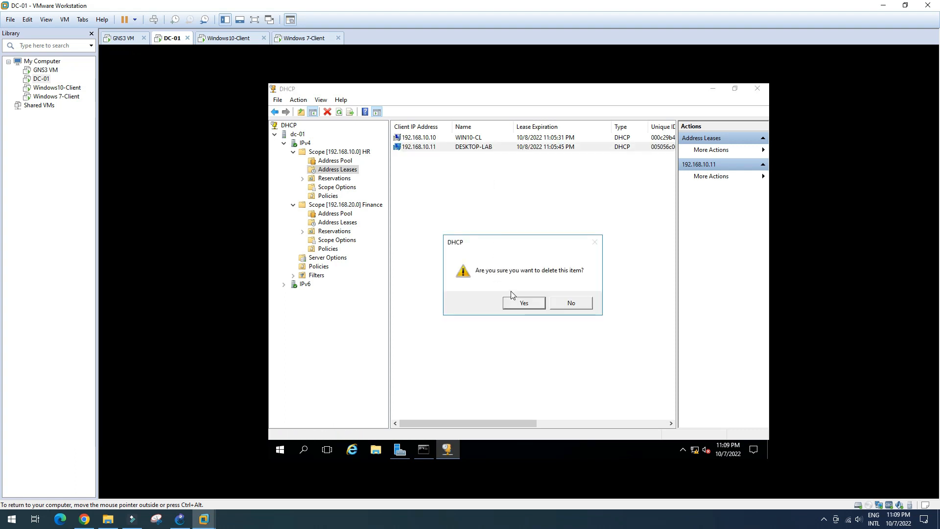
pyautogui.click(520, 304)
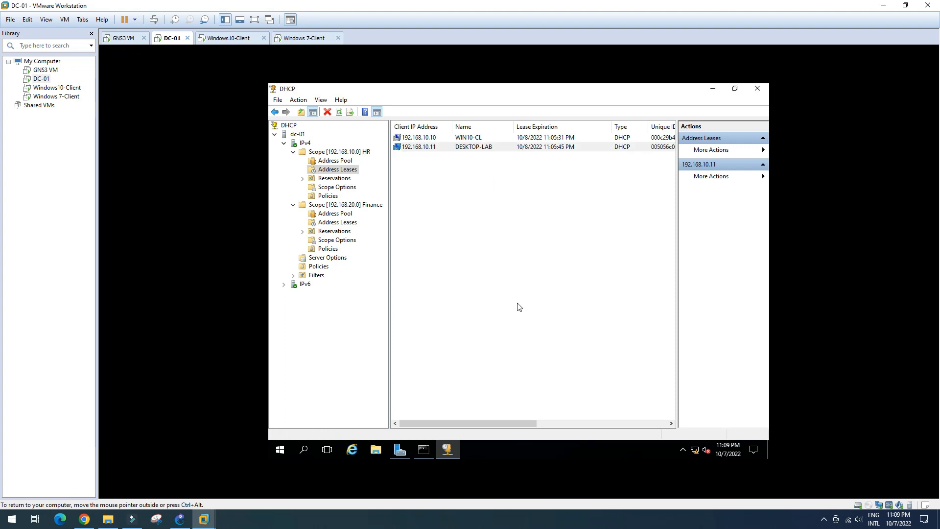
pyautogui.rightClick(430, 186)
pyautogui.click(448, 189)
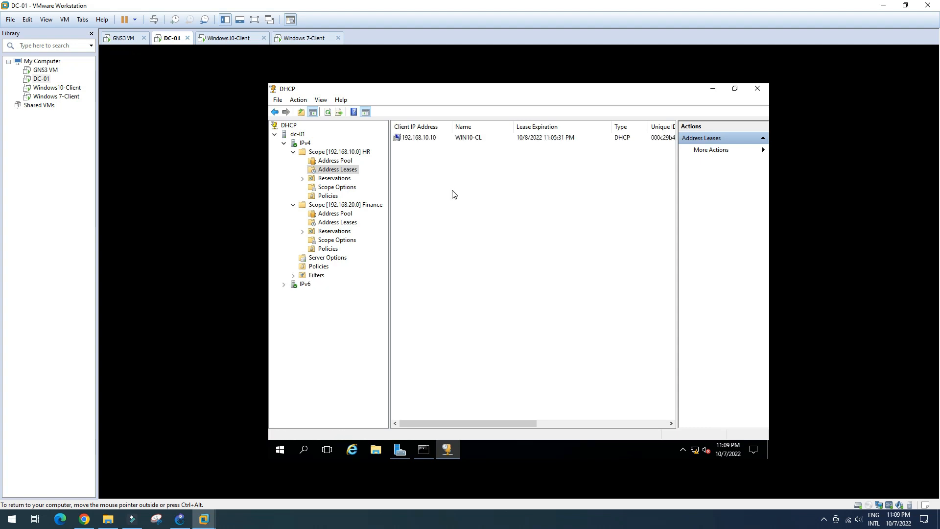
pyautogui.rightClick(442, 182)
pyautogui.click(454, 190)
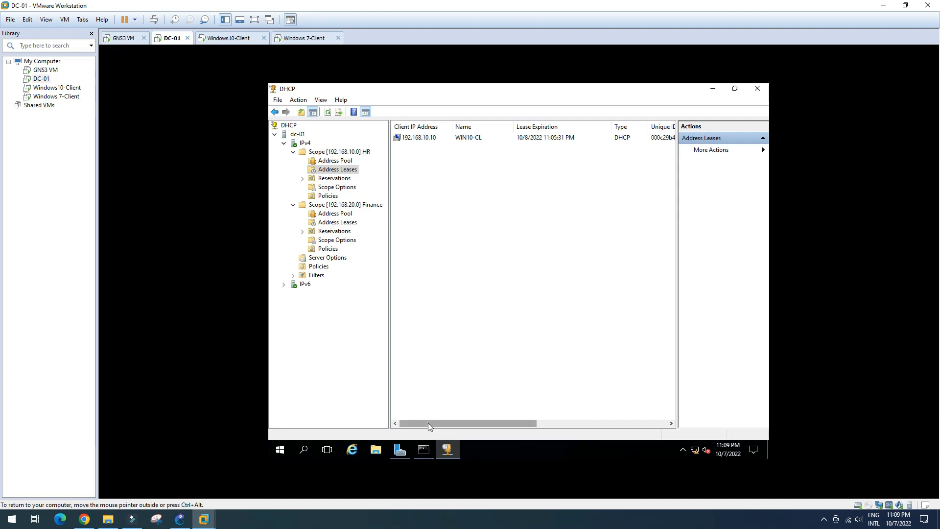
# Step: Reload the FortiGate 192.168.1.2 page in Chrome, then return to the GNS3 topology
pyautogui.click(84, 519)
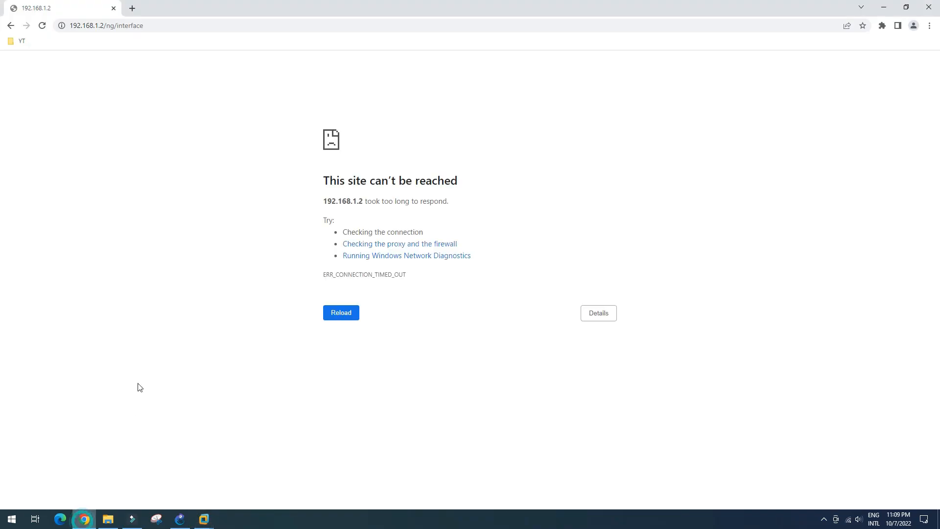
pyautogui.click(168, 26)
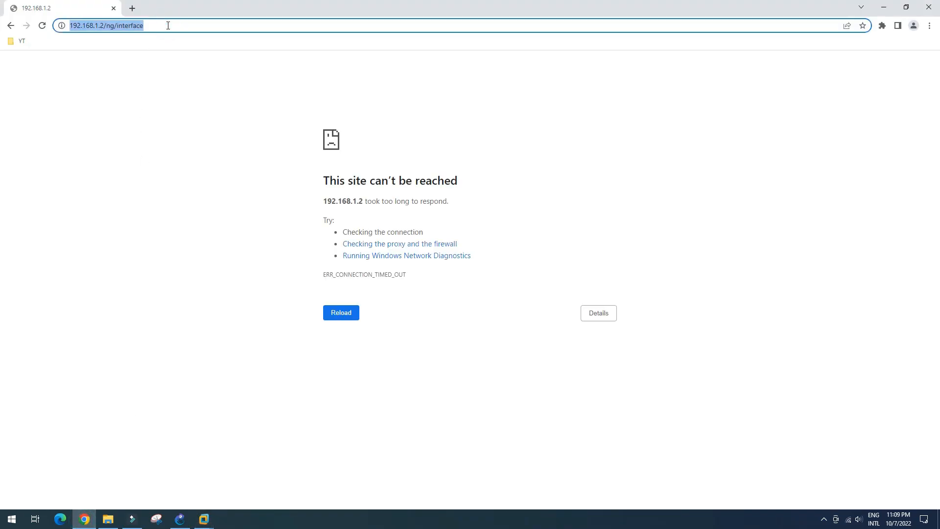
pyautogui.press('Return')
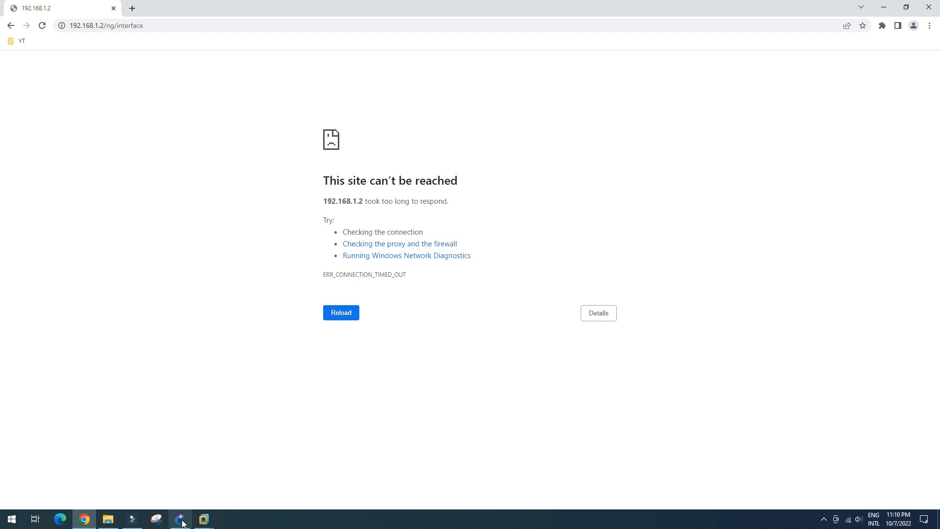
pyautogui.click(181, 519)
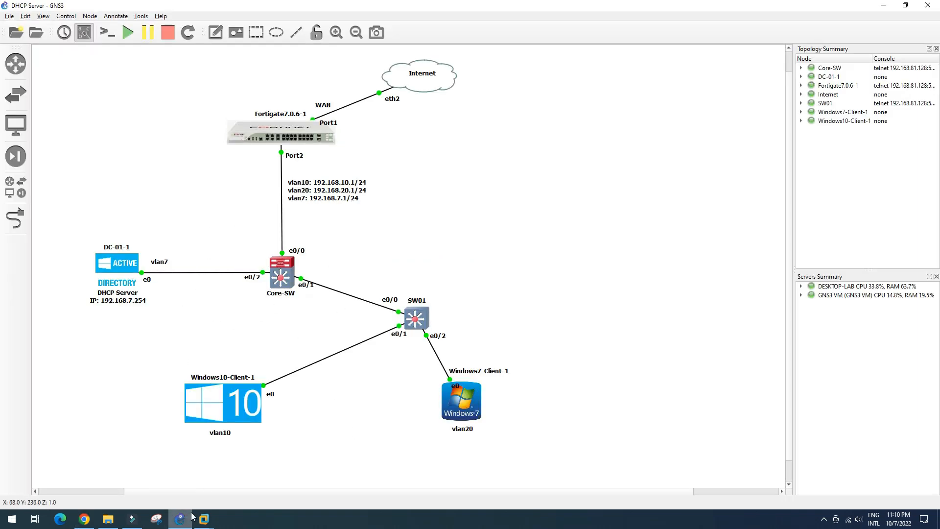
# Step: Check the IP address details of the Windows 7 client's network connection
pyautogui.moveTo(201, 523)
pyautogui.click(324, 468)
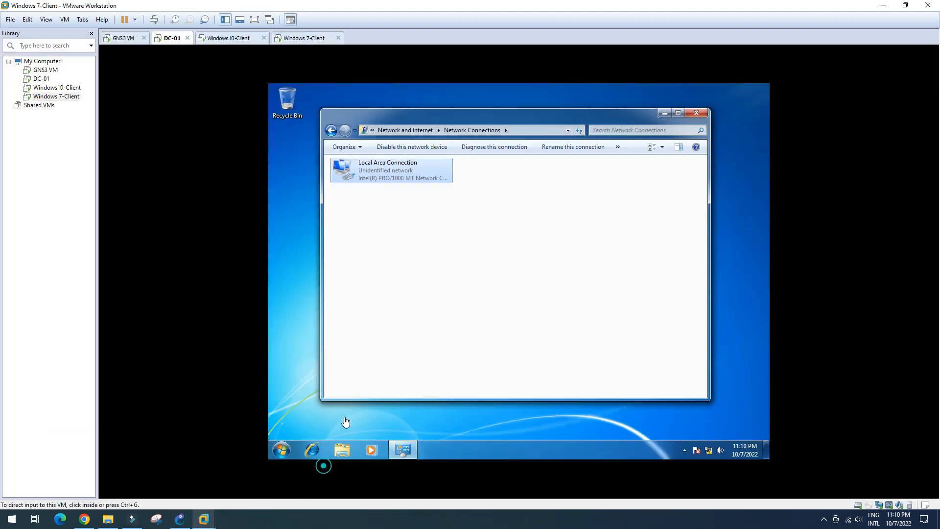
pyautogui.doubleClick(431, 178)
pyautogui.click(458, 260)
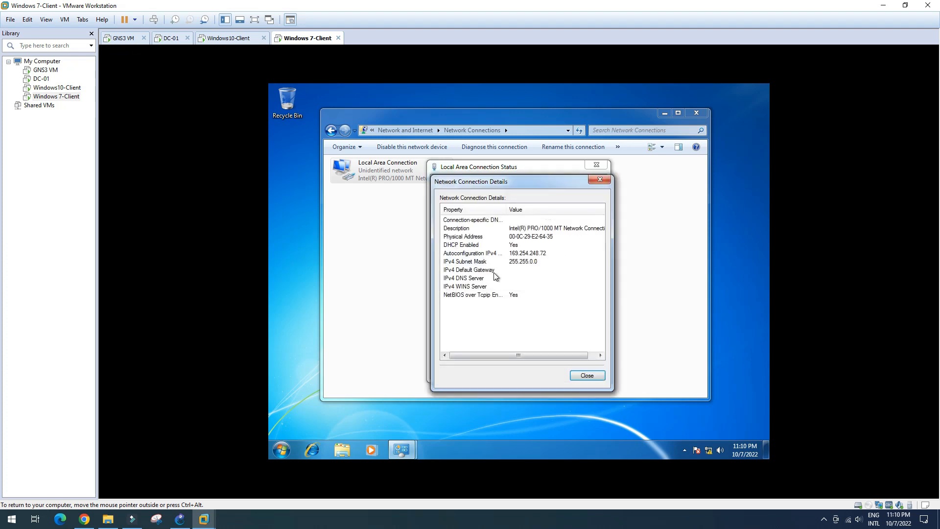
pyautogui.click(587, 375)
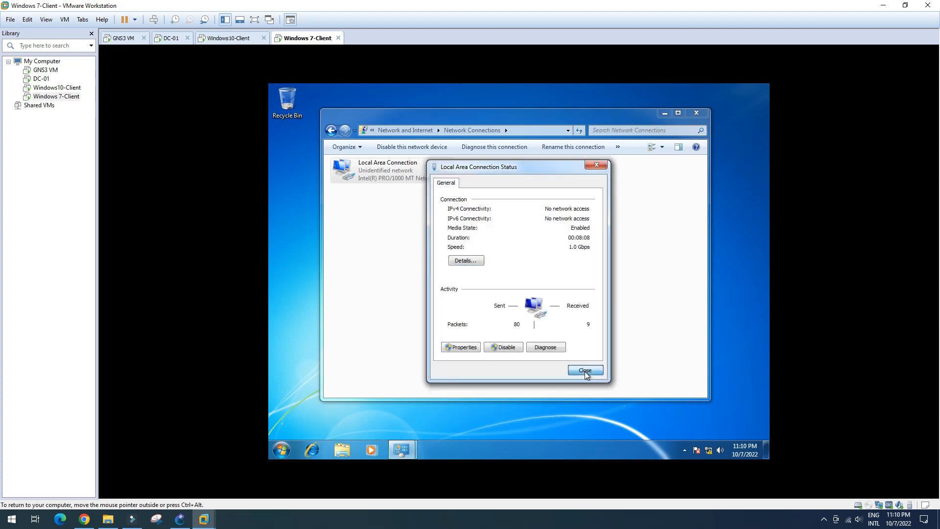
pyautogui.click(586, 371)
# Step: Check the IP address details of the Windows 10 client's Ethernet0 2 connection
pyautogui.click(230, 38)
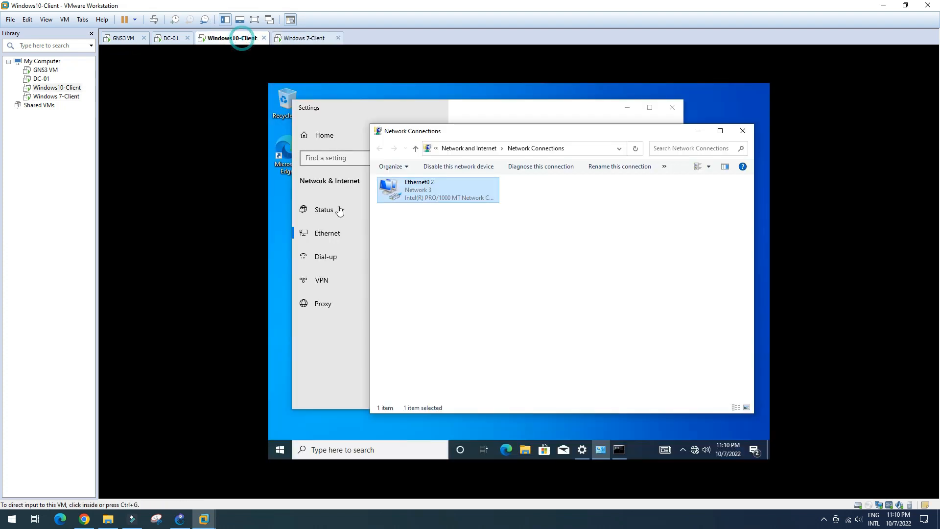
pyautogui.doubleClick(446, 193)
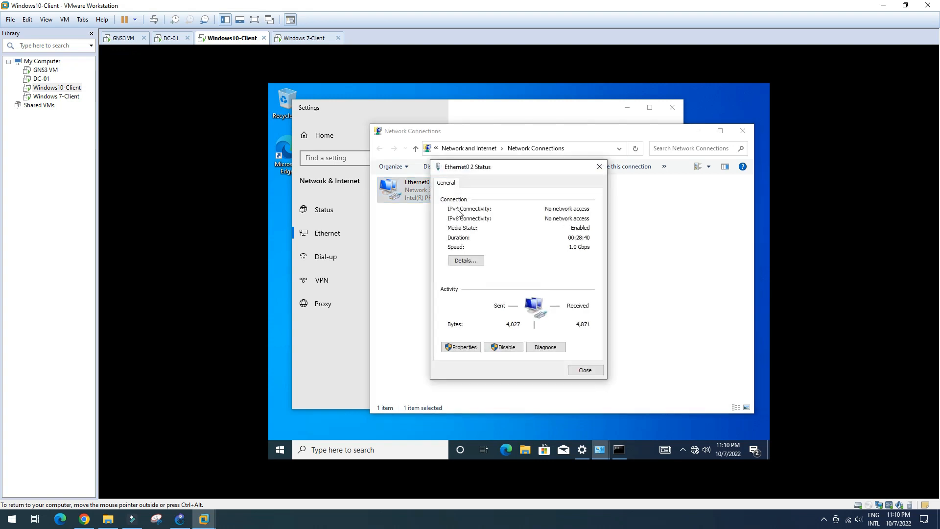
pyautogui.click(466, 261)
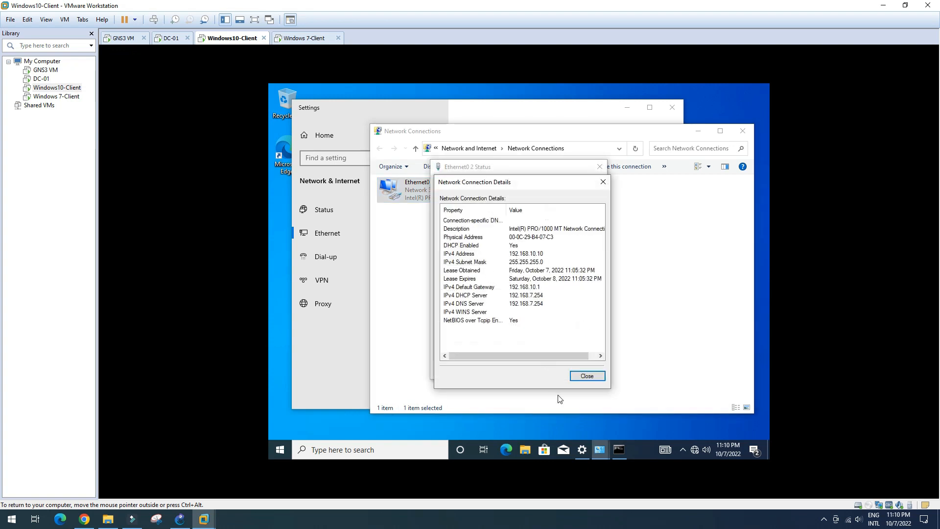
pyautogui.click(583, 375)
pyautogui.click(586, 371)
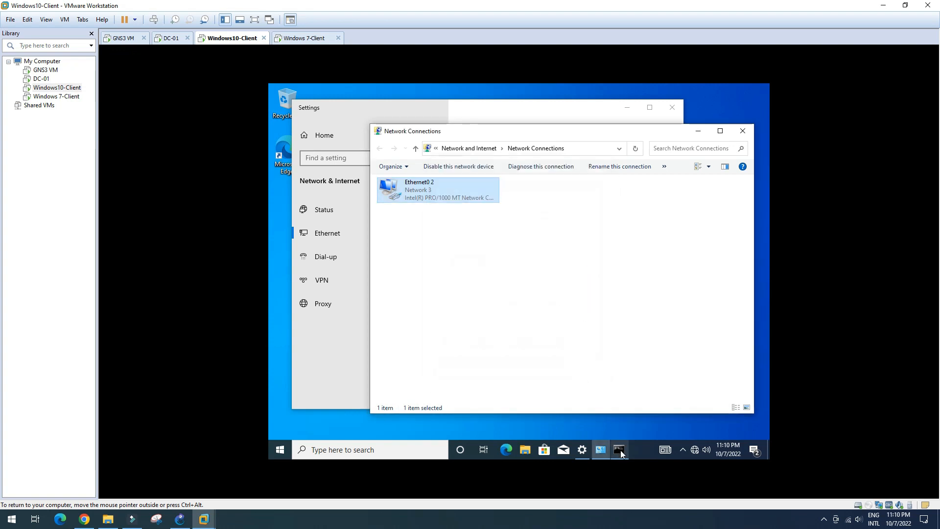
# Step: Rerun the ping to gateway 192.168.10.1 from the Windows 10 client's command prompt
pyautogui.click(619, 450)
pyautogui.click(427, 350)
pyautogui.press('Escape')
pyautogui.press('Up')
pyautogui.press('Return')
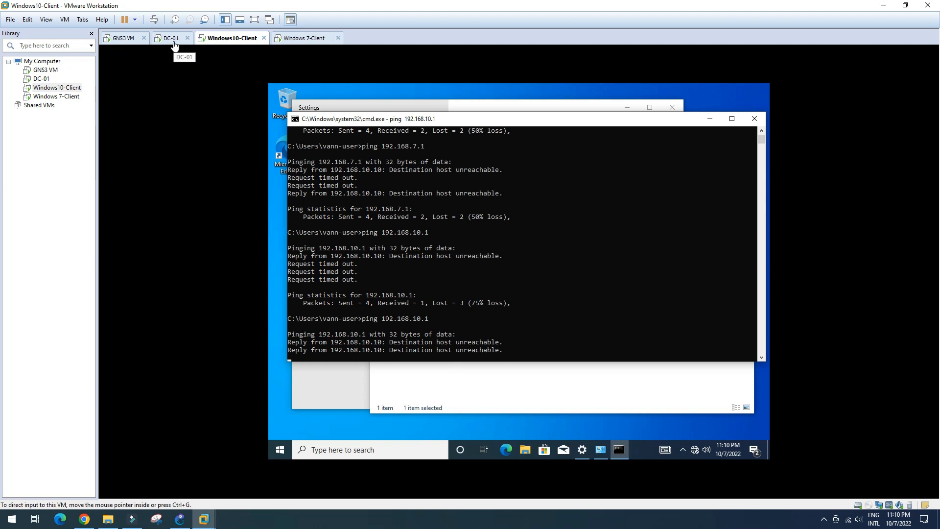
# Step: Review DC-01's address leases, then retry loading the FortiGate page in Chrome
pyautogui.click(174, 44)
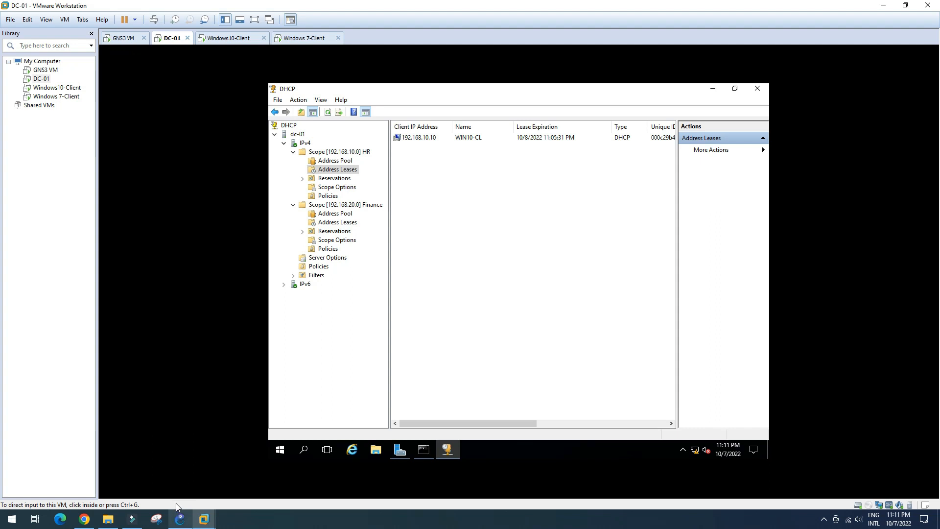
pyautogui.click(79, 520)
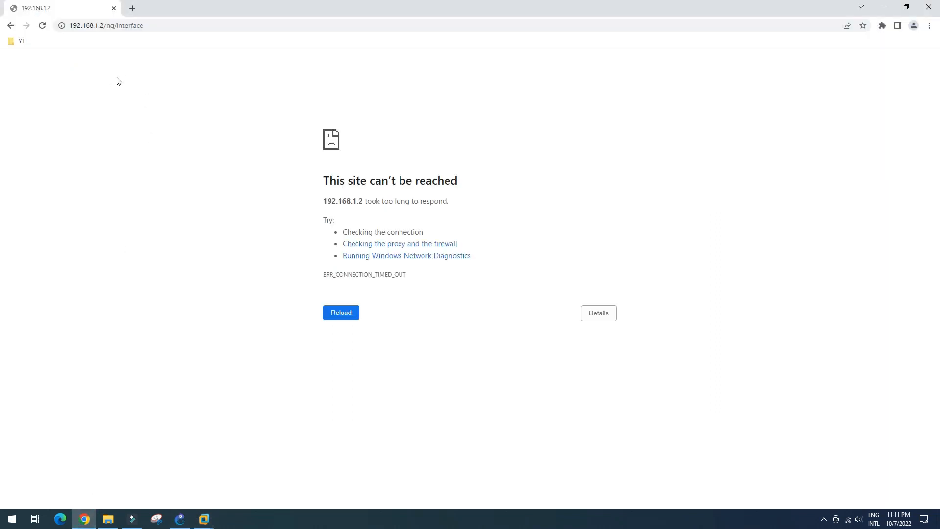
pyautogui.click(42, 26)
pyautogui.click(180, 519)
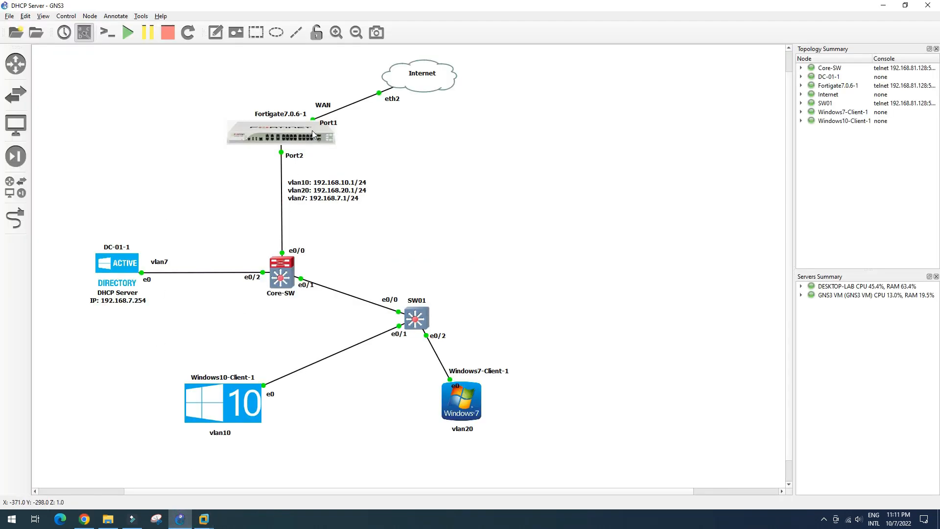
# Step: Suspend and resume the FortiGate–Internet WAN link, then reload the FortiGate page
pyautogui.rightClick(351, 104)
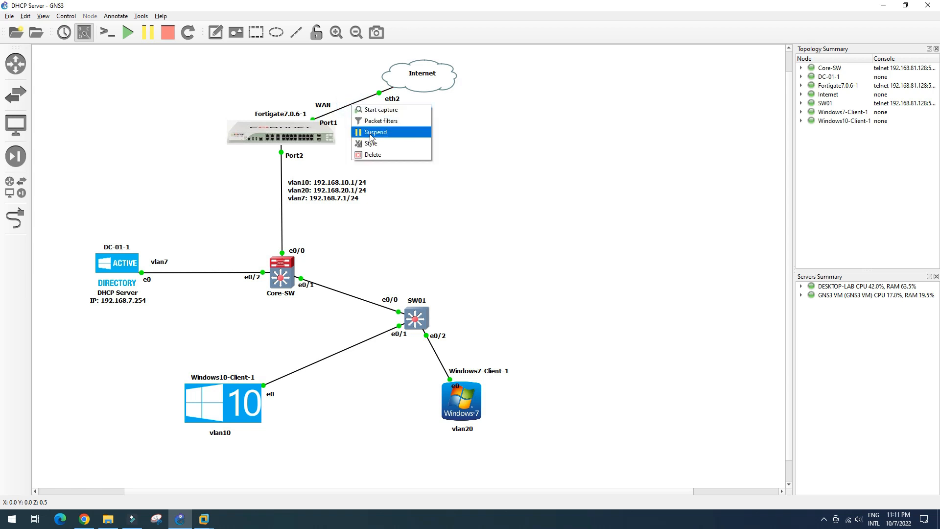
pyautogui.click(371, 133)
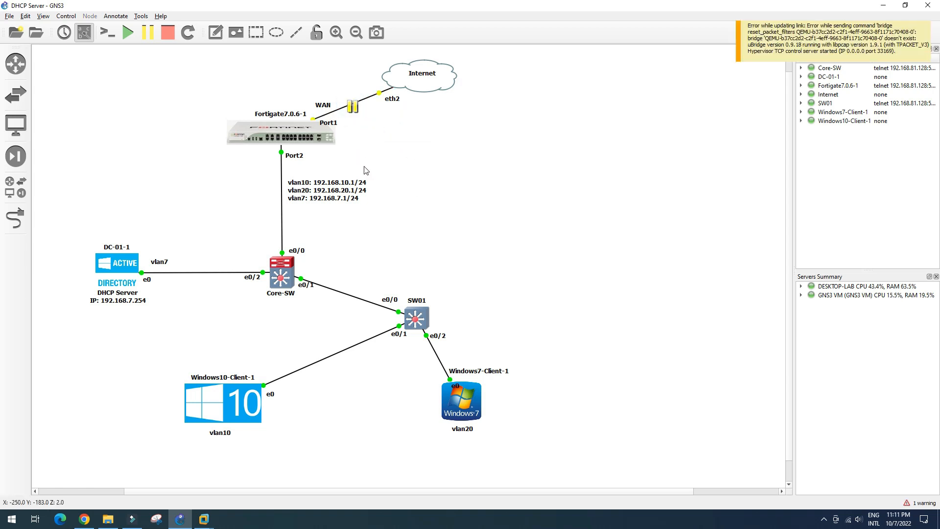
pyautogui.rightClick(356, 103)
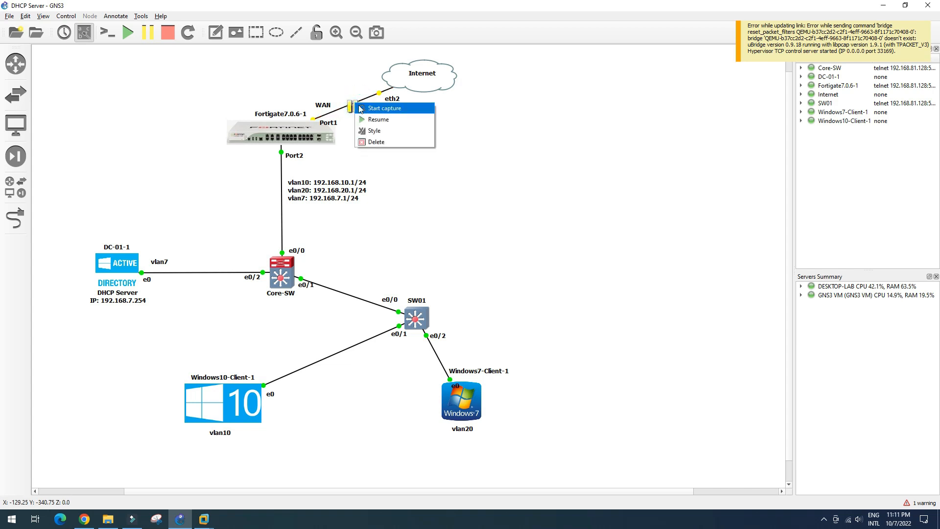
pyautogui.click(372, 119)
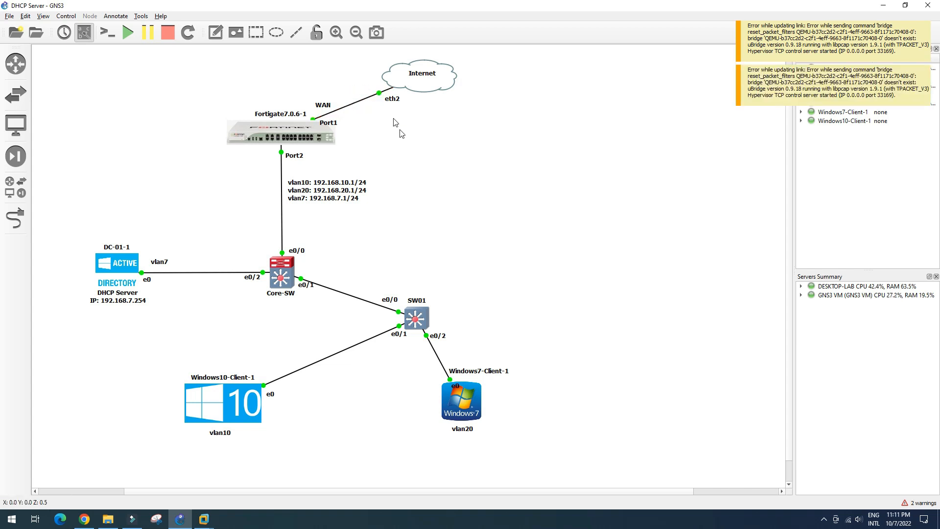
pyautogui.click(84, 519)
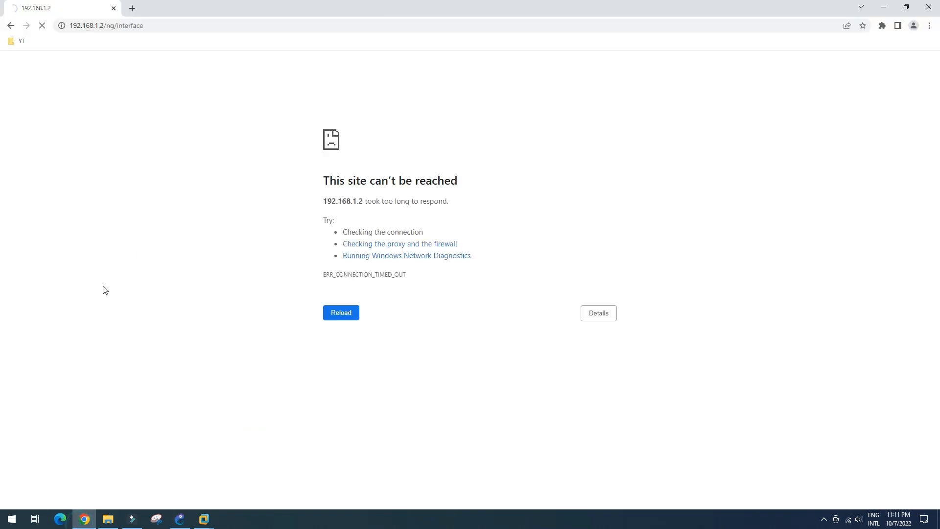
pyautogui.click(173, 25)
pyautogui.press('Return')
pyautogui.click(181, 520)
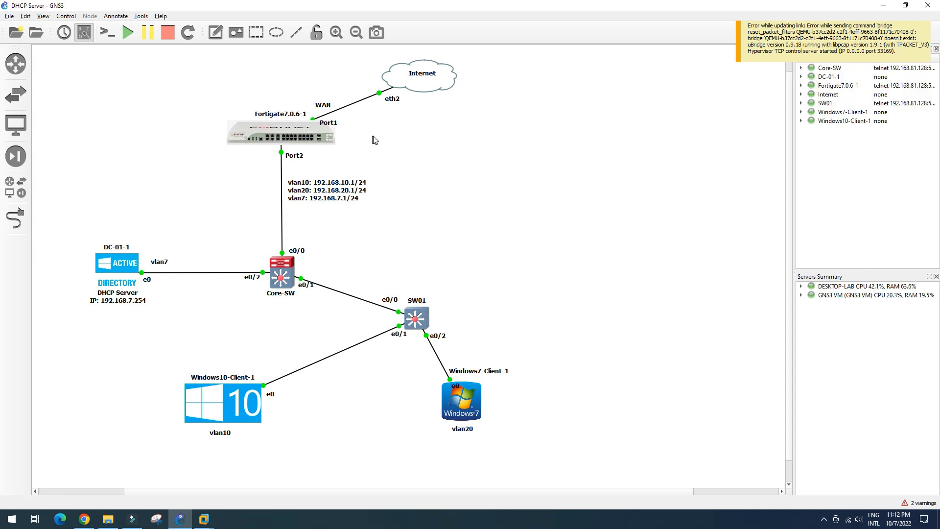
# Step: Suspend the FortiGate–Core-SW and WAN links and stop the Fortigate7.0.6-1 node
pyautogui.rightClick(282, 204)
pyautogui.click(314, 231)
pyautogui.rightClick(350, 105)
pyautogui.click(376, 136)
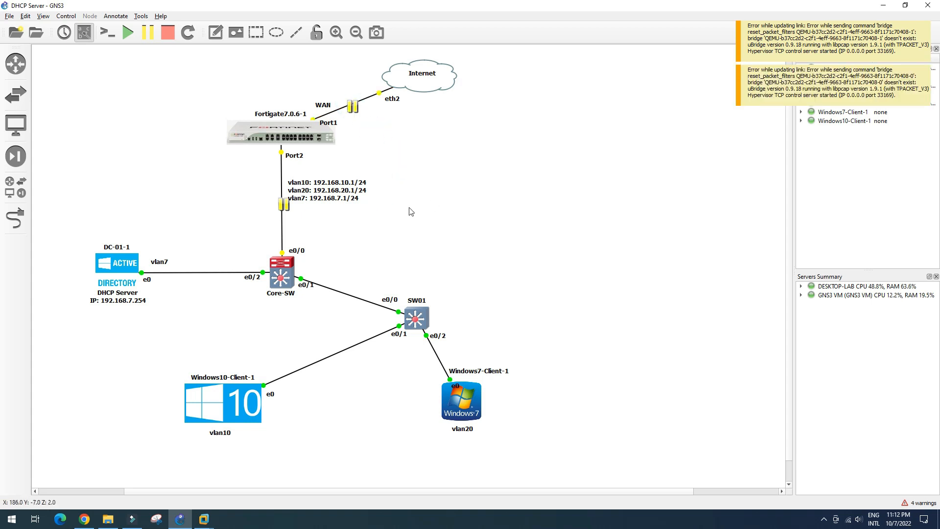
pyautogui.rightClick(299, 134)
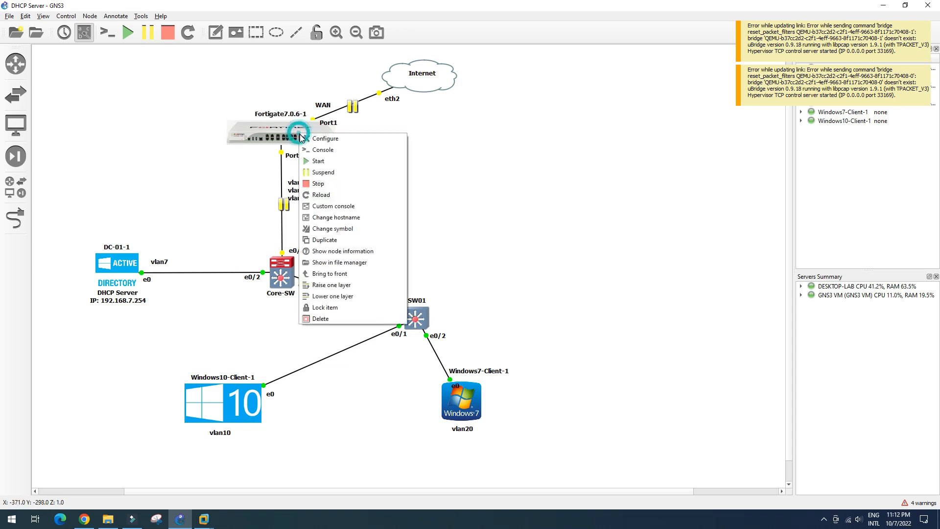
pyautogui.click(327, 182)
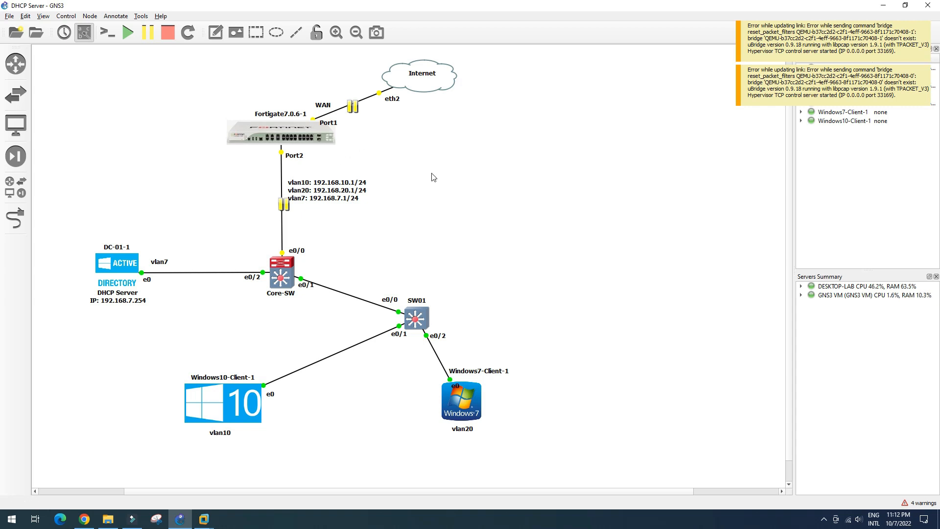
# Step: Start the FortiGate node again and resume its WAN link to the Internet cloud
pyautogui.rightClick(313, 134)
pyautogui.click(335, 162)
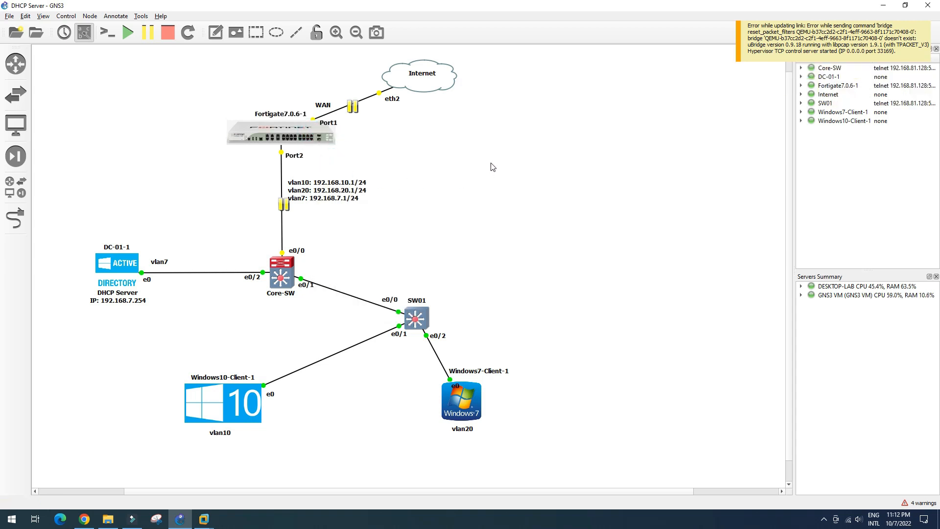
pyautogui.rightClick(363, 103)
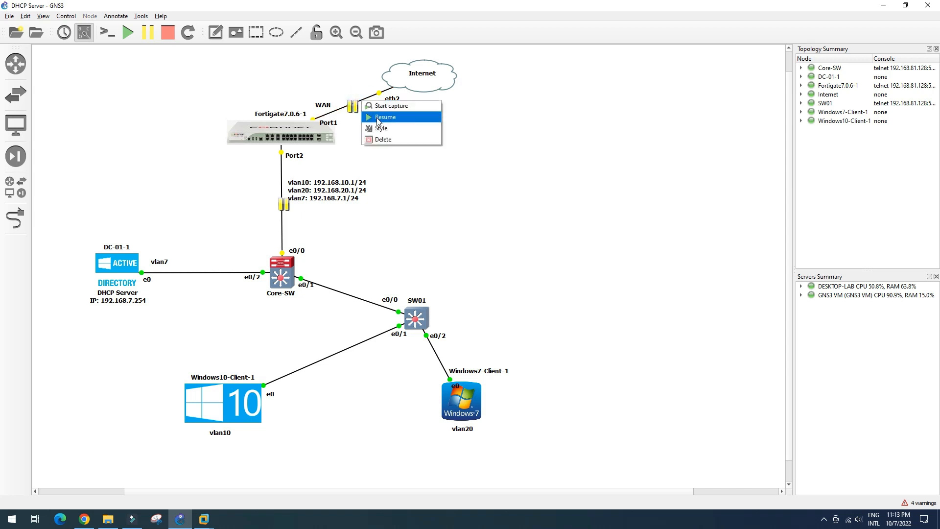
pyautogui.click(377, 120)
pyautogui.click(505, 519)
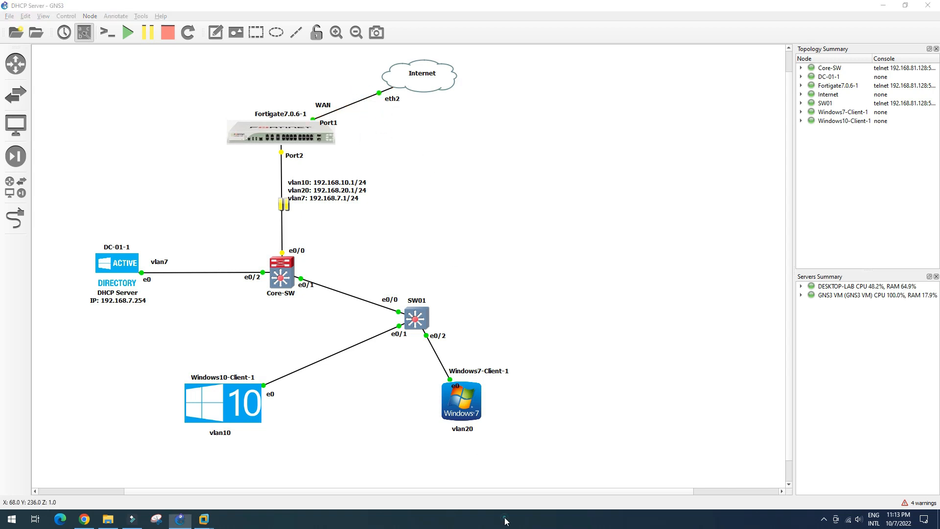
# Step: Open cmd via Run, ping 192.168.1.2 once, then continuously with -t
pyautogui.press('super+r')
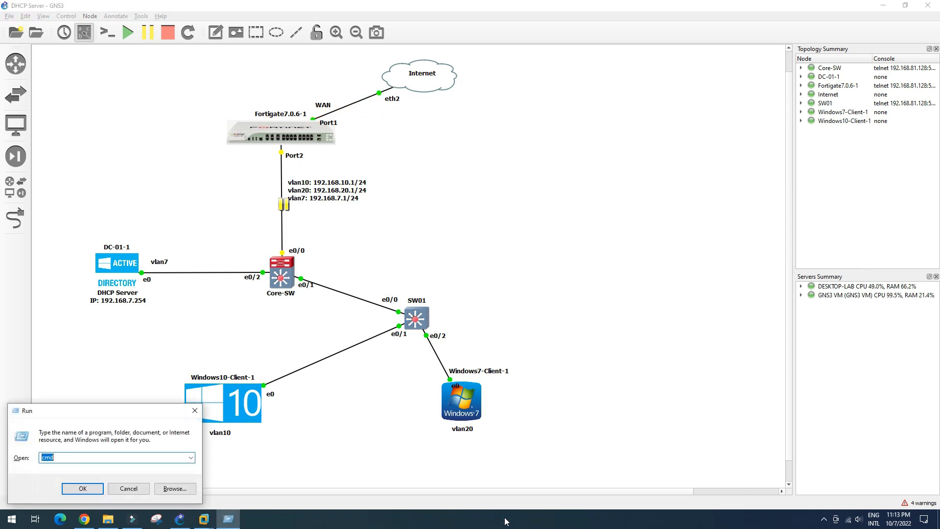
pyautogui.press('Return')
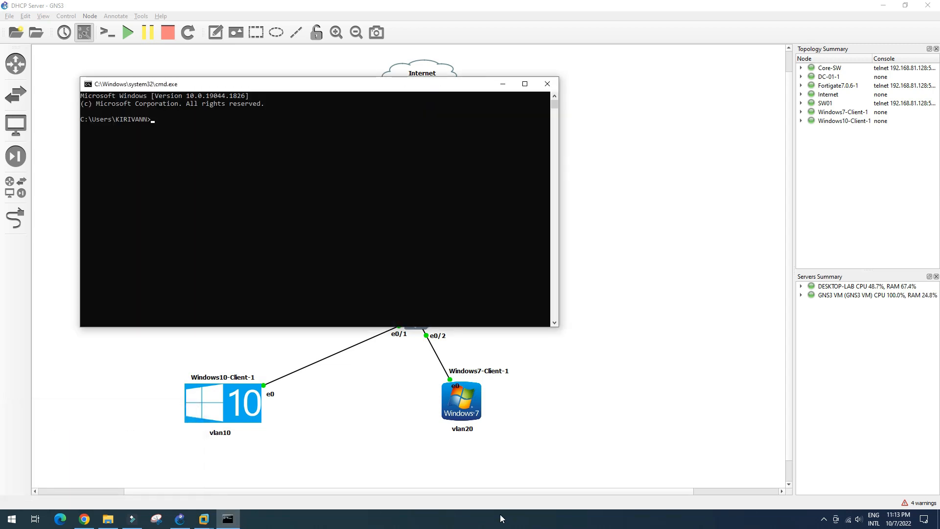
pyautogui.moveTo(400, 87); pyautogui.dragTo(547, 219)
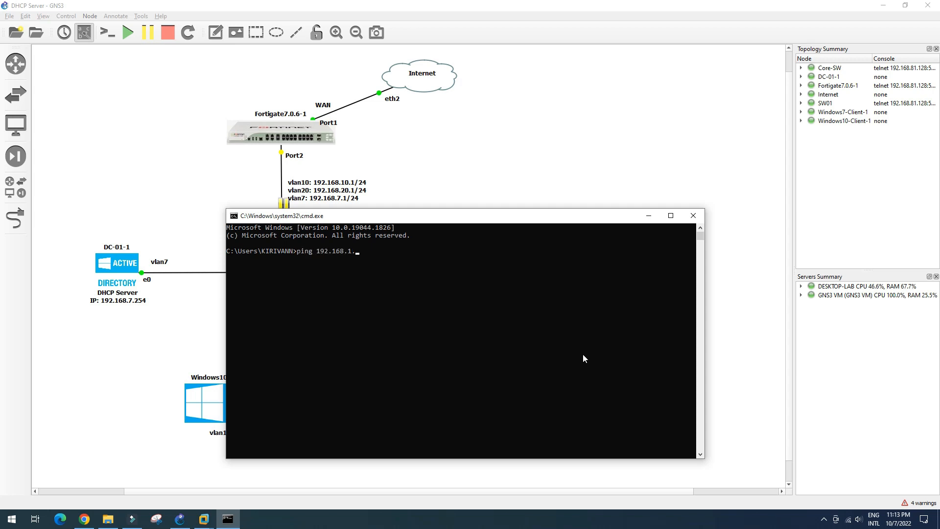
pyautogui.write('ping 192.168.1.2')
pyautogui.press('Return')
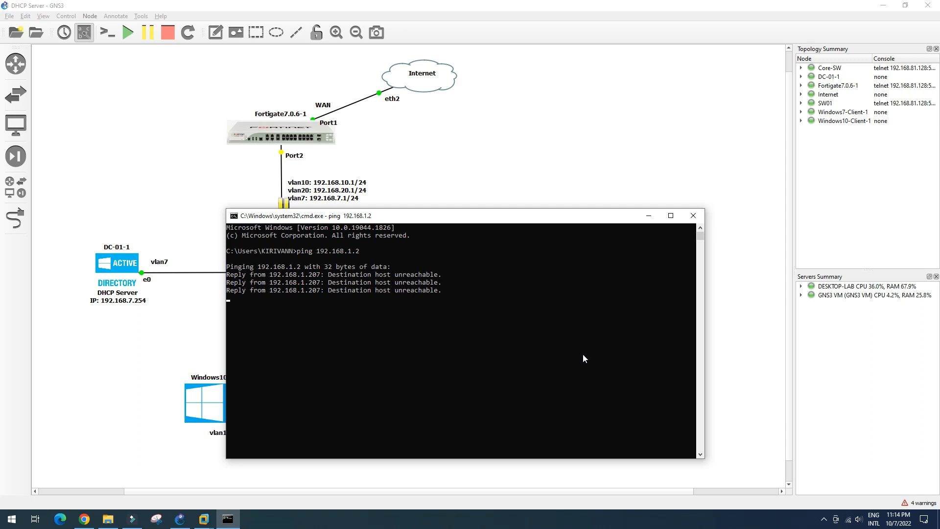
pyautogui.press('Up')
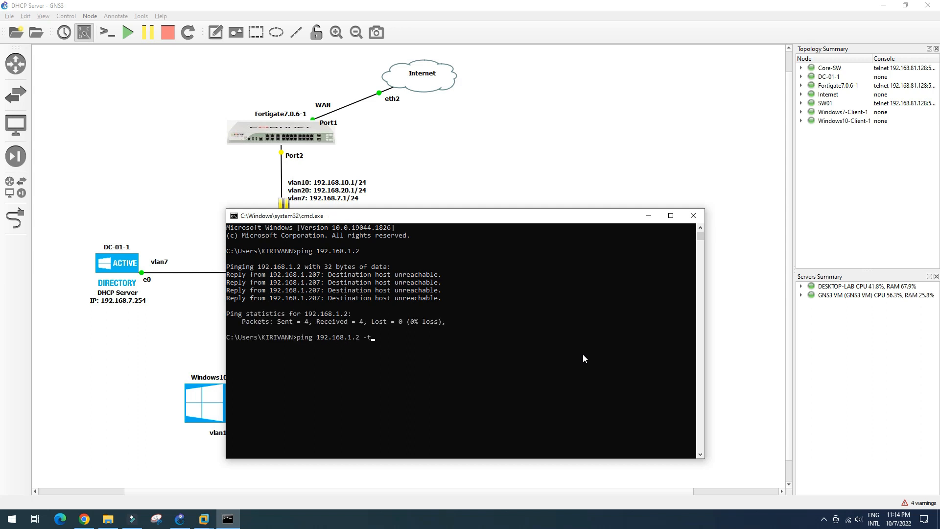
pyautogui.press('Return')
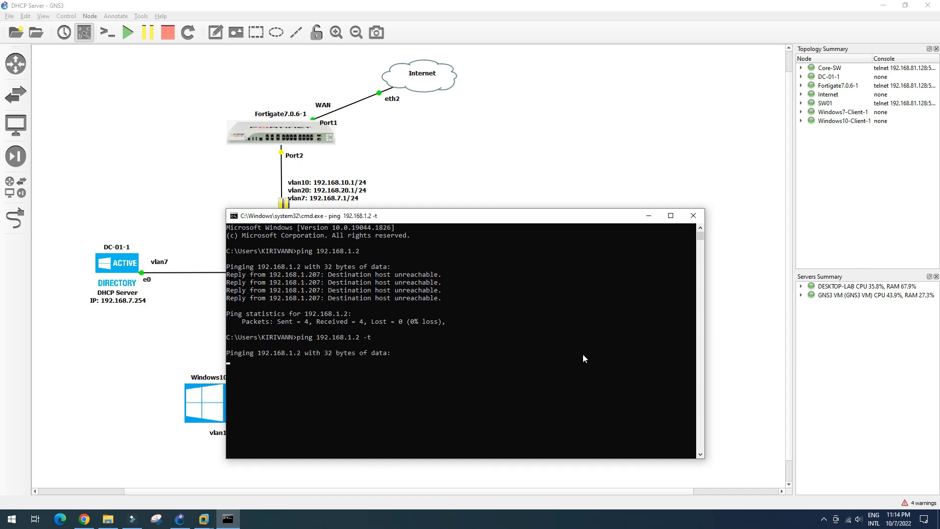
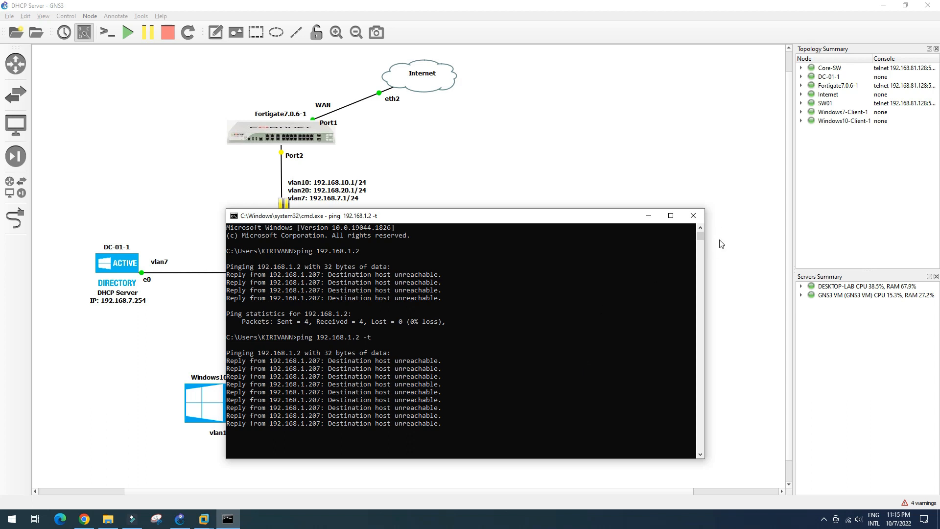
# Step: Resume the Port2–Core-SW link, suspend and resume the WAN link, and check the running ping
pyautogui.click(648, 216)
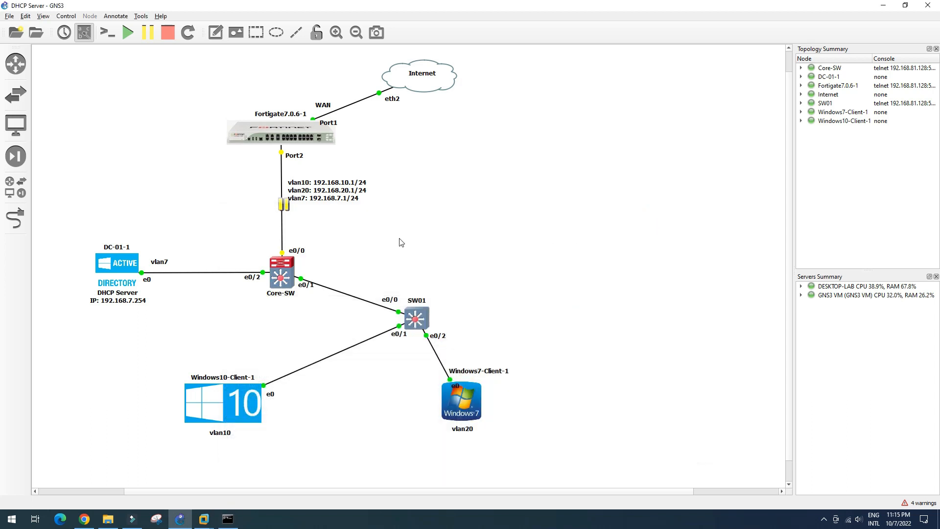
pyautogui.rightClick(283, 215)
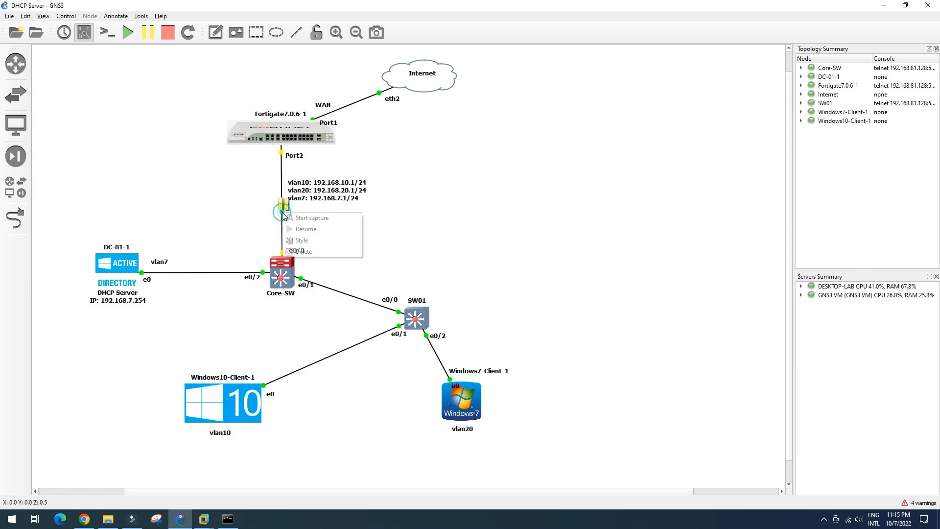
pyautogui.click(301, 233)
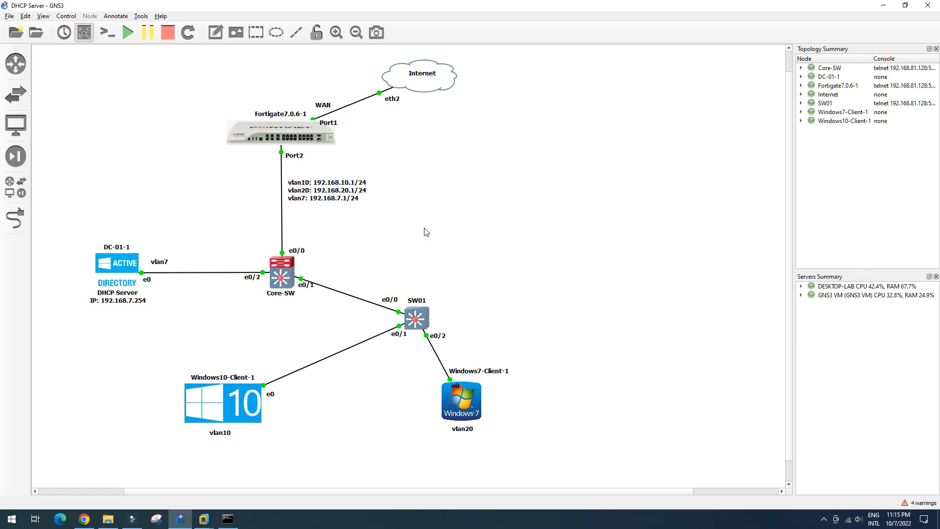
pyautogui.rightClick(350, 104)
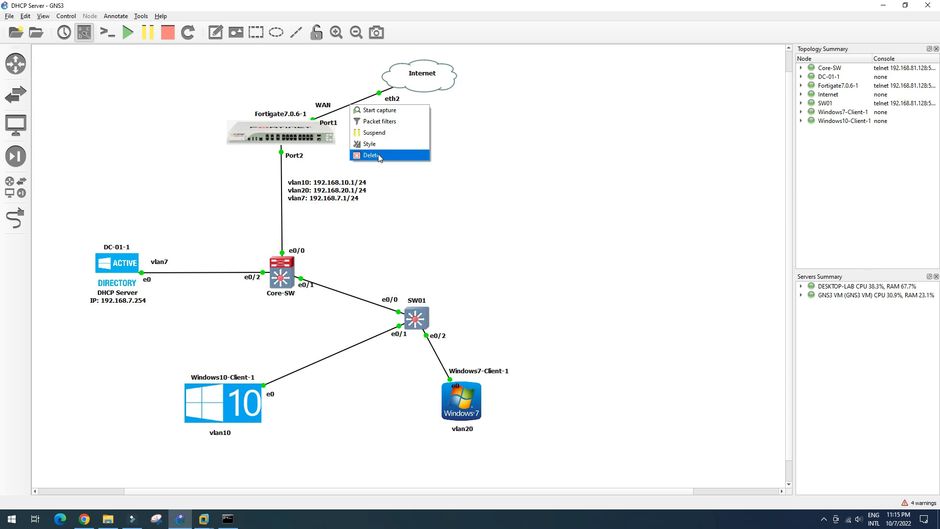
pyautogui.click(378, 137)
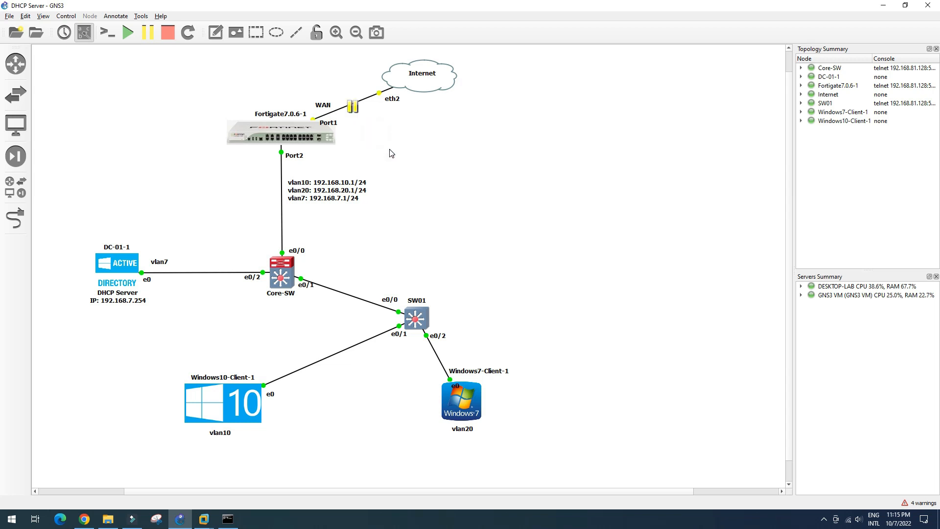
pyautogui.rightClick(350, 107)
pyautogui.click(368, 125)
pyautogui.click(225, 525)
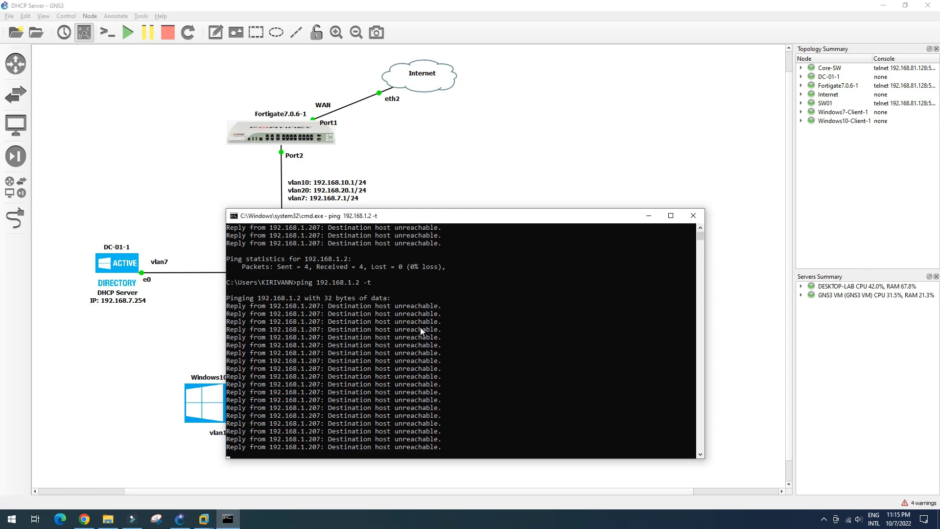
pyautogui.moveTo(477, 219); pyautogui.dragTo(490, 212)
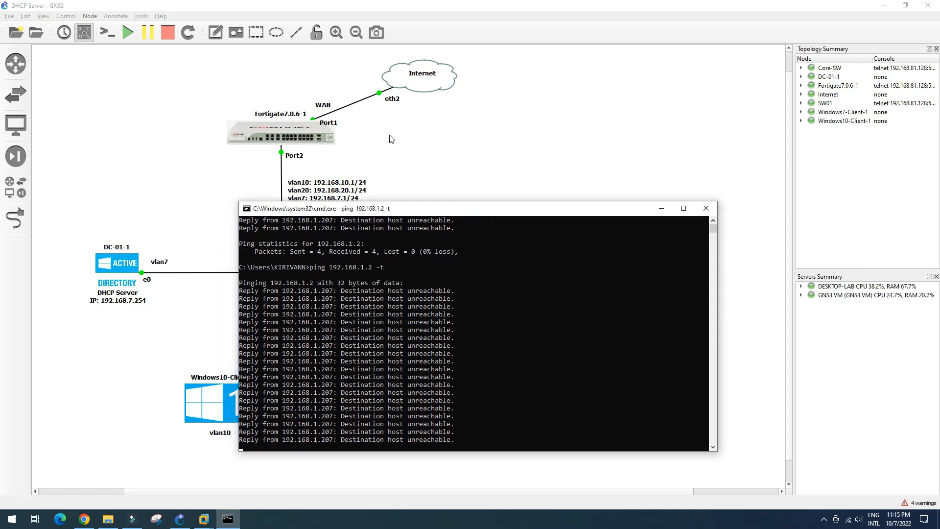
pyautogui.click(392, 139)
# Step: Replace the WAN link with a new FortiGate Port1 to Internet eth2 link, then close the ping window
pyautogui.rightClick(352, 104)
pyautogui.click(372, 154)
pyautogui.click(15, 218)
pyautogui.click(304, 132)
pyautogui.click(328, 139)
pyautogui.click(404, 86)
pyautogui.click(424, 119)
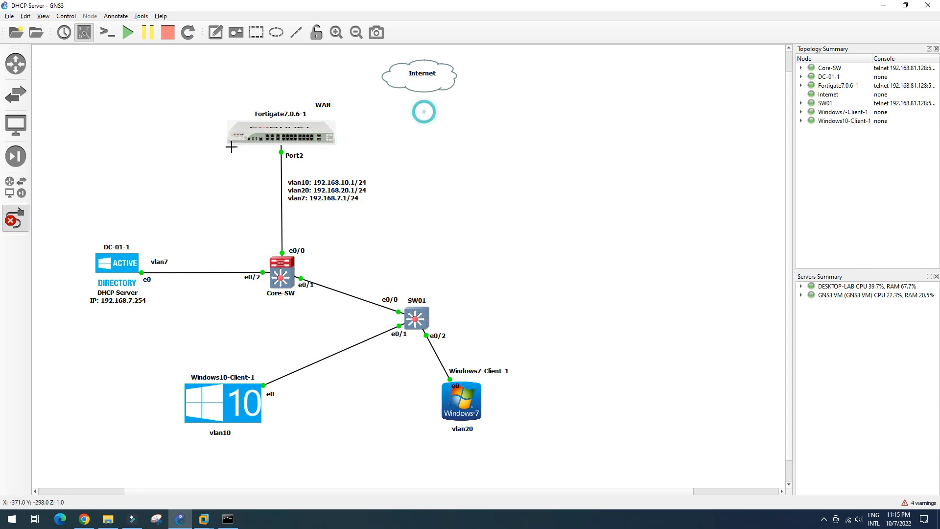
pyautogui.click(23, 220)
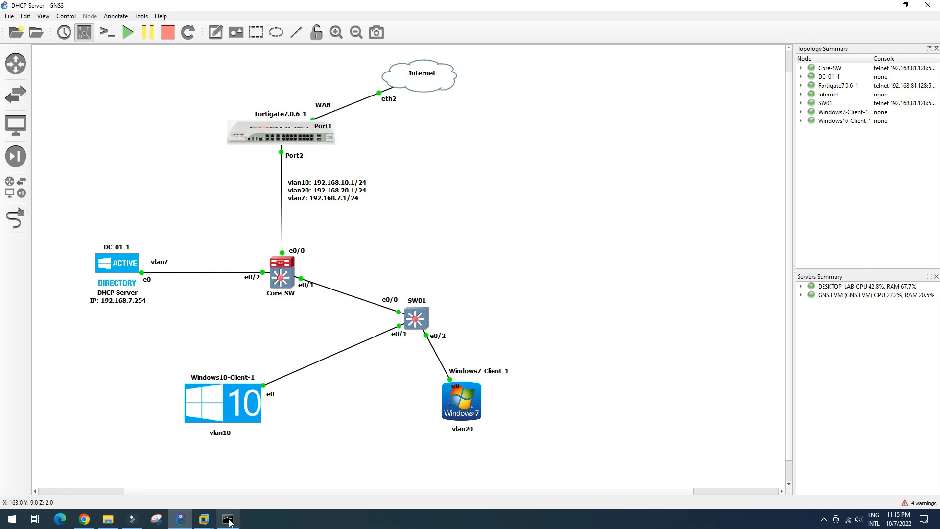
pyautogui.click(228, 519)
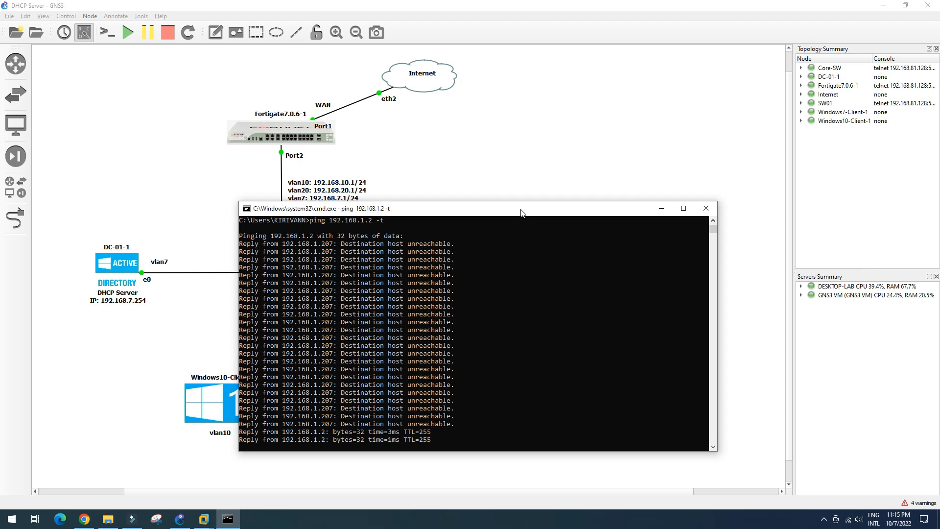
pyautogui.click(708, 212)
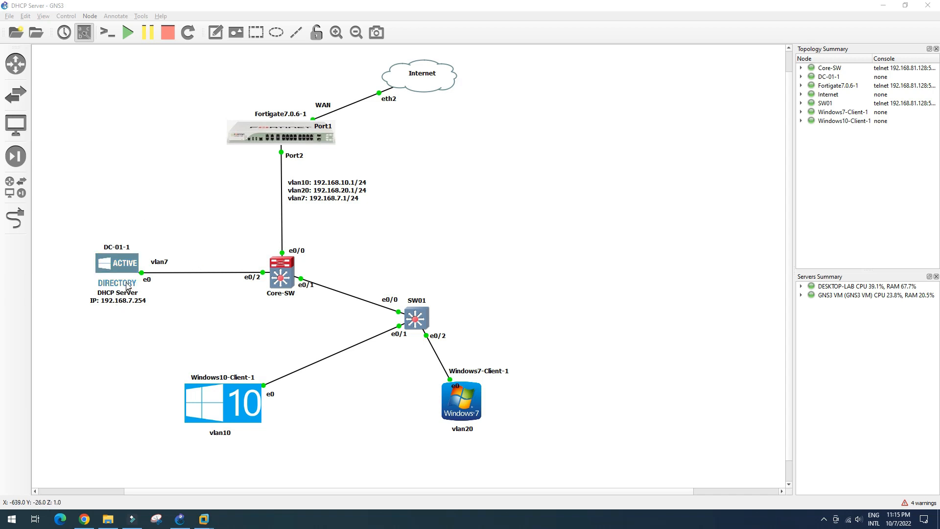
# Step: Reload the 192.168.1.2 firewall page in Chrome and log in as admin with the password
pyautogui.click(85, 518)
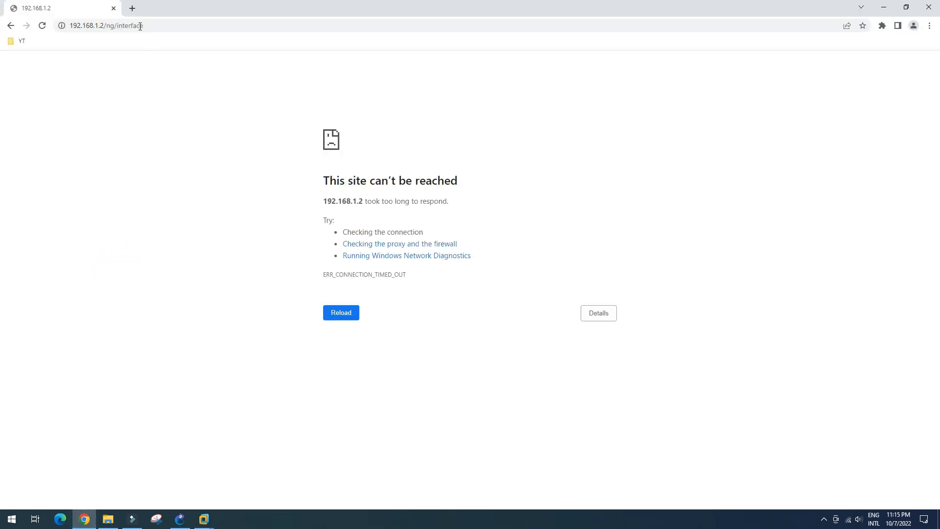
pyautogui.click(158, 26)
pyautogui.press('Return')
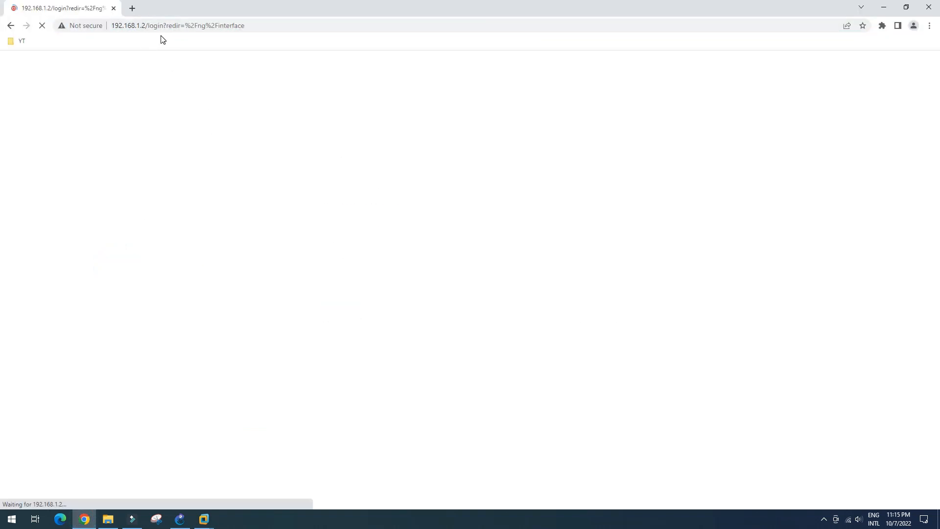
pyautogui.write('admin')
pyautogui.press('Tab')
pyautogui.write('•••••')
pyautogui.press('Return')
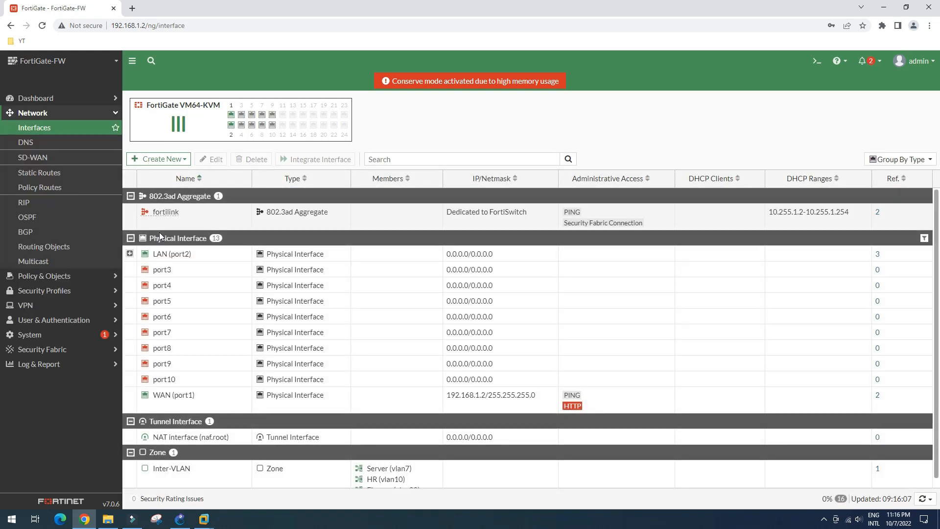
# Step: Expand LAN (port2) and select the HR (vlan10) and Finance (vlan20) interfaces
pyautogui.click(130, 253)
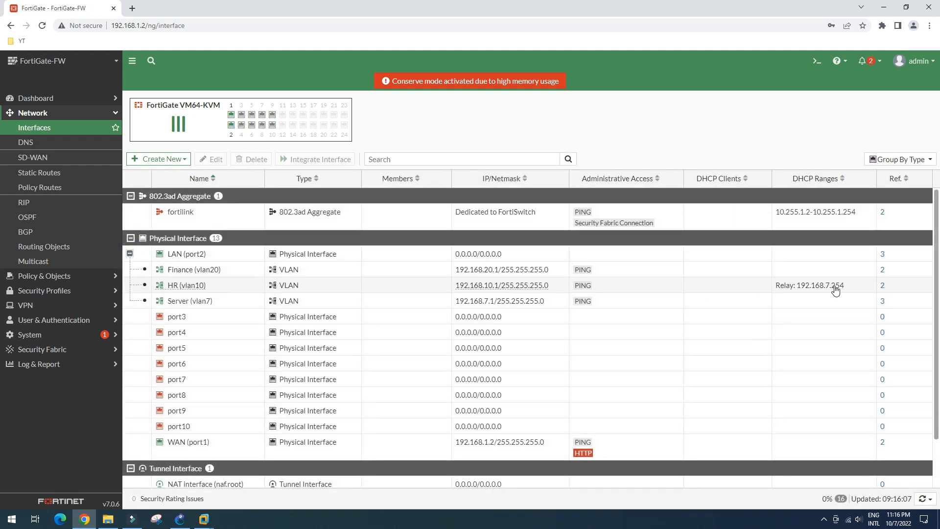
pyautogui.click(835, 289)
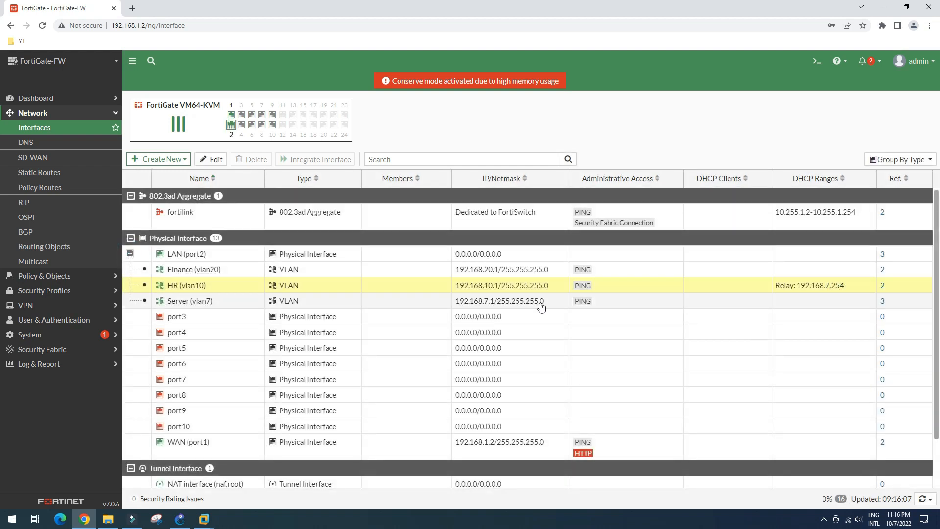
pyautogui.click(208, 269)
# Step: Set Finance (vlan20) DHCP to relay mode with server IP 192.168.7.254 and save
pyautogui.click(206, 162)
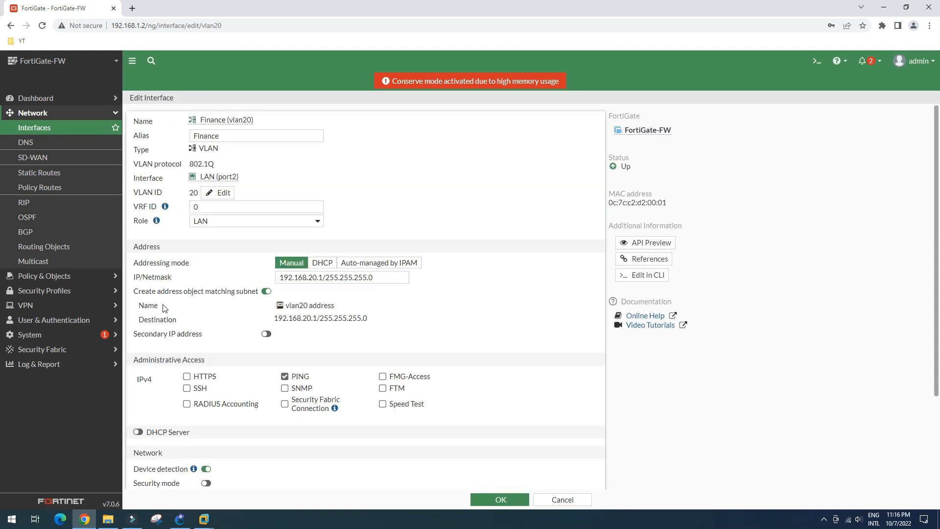
pyautogui.scroll(-3, 169, 311)
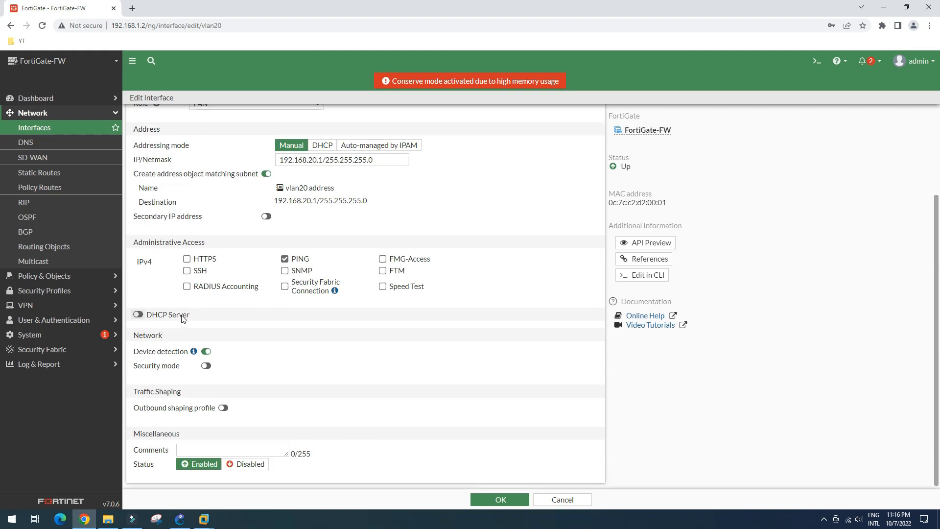
pyautogui.click(139, 312)
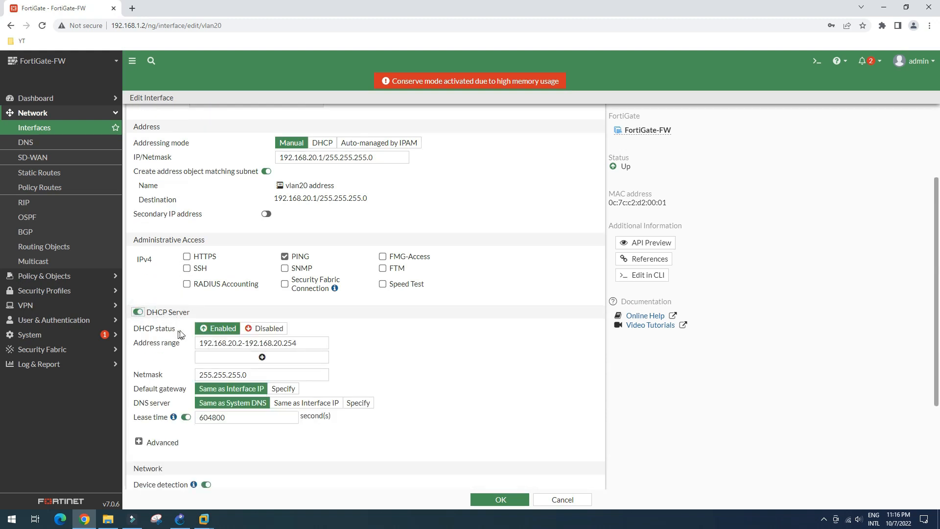
pyautogui.click(271, 330)
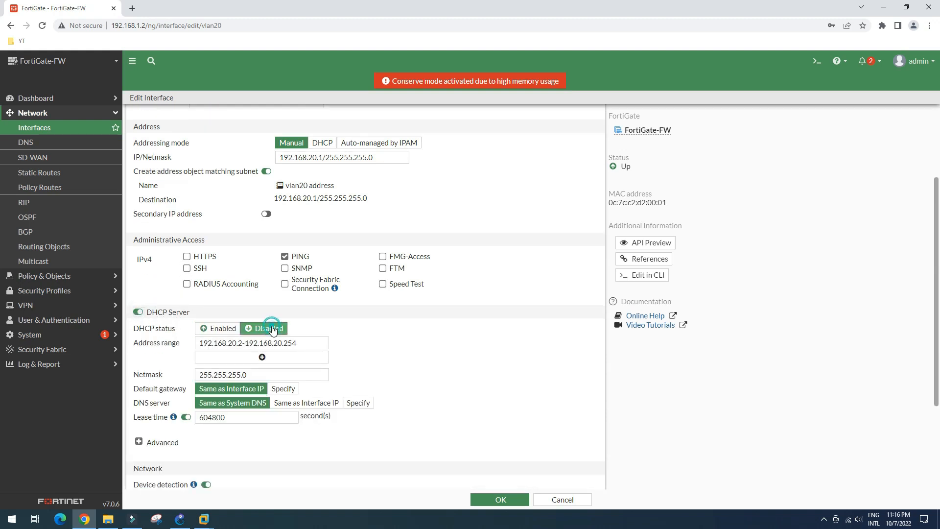
pyautogui.scroll(-3, 274, 331)
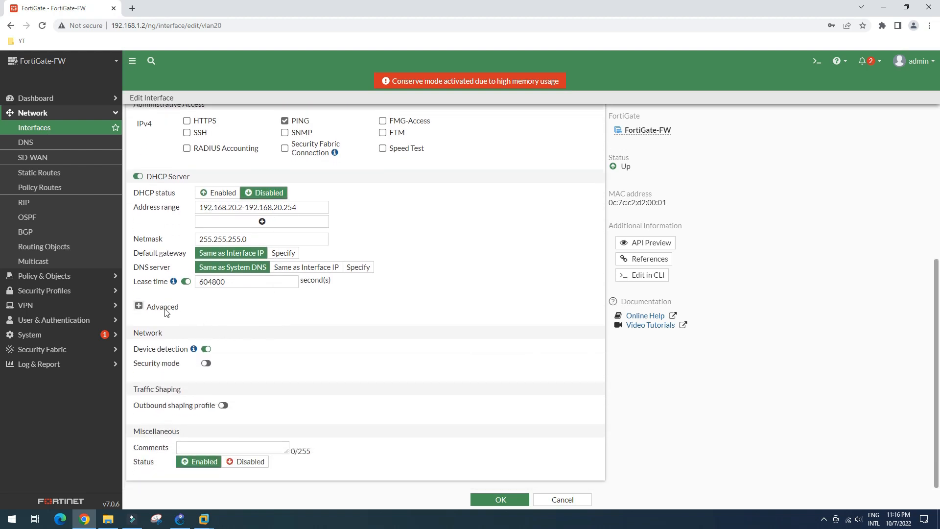
pyautogui.click(163, 307)
pyautogui.scroll(-1, 195, 324)
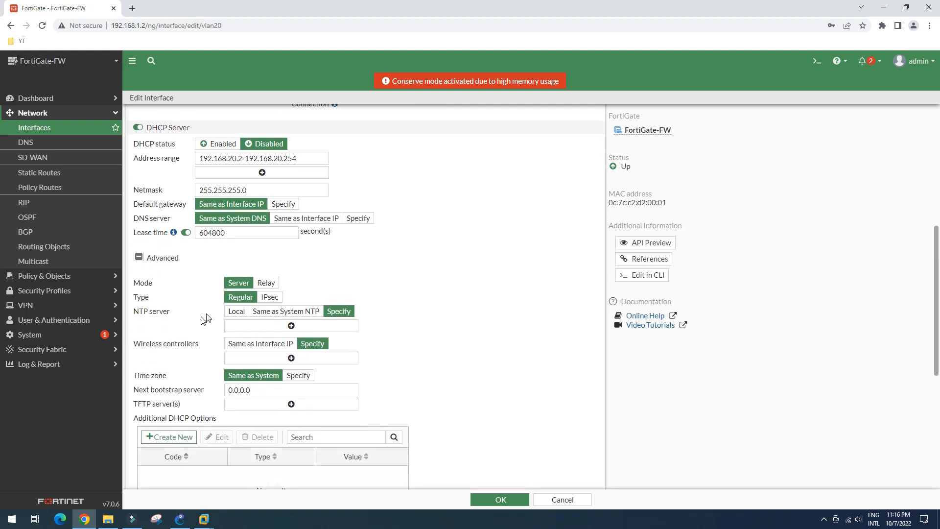
pyautogui.click(272, 286)
pyautogui.click(213, 308)
pyautogui.write('192.168.7.254')
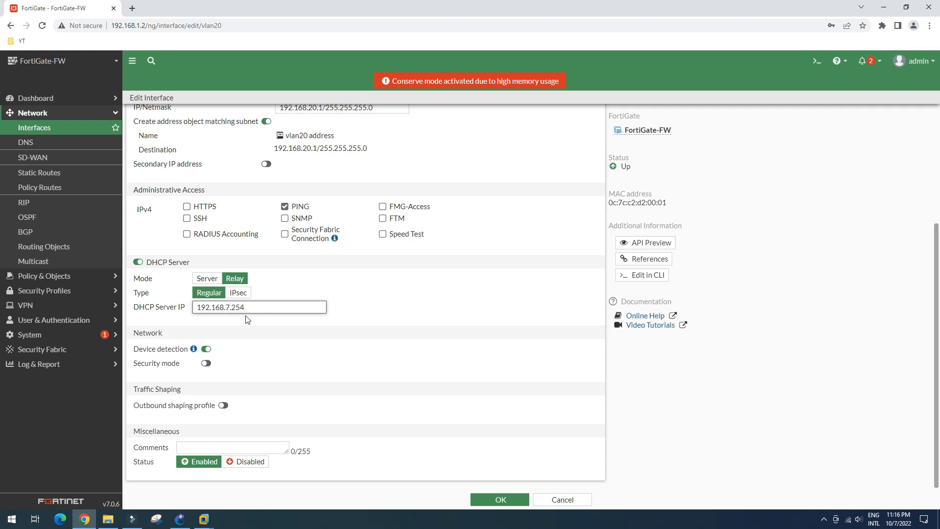
pyautogui.click(514, 501)
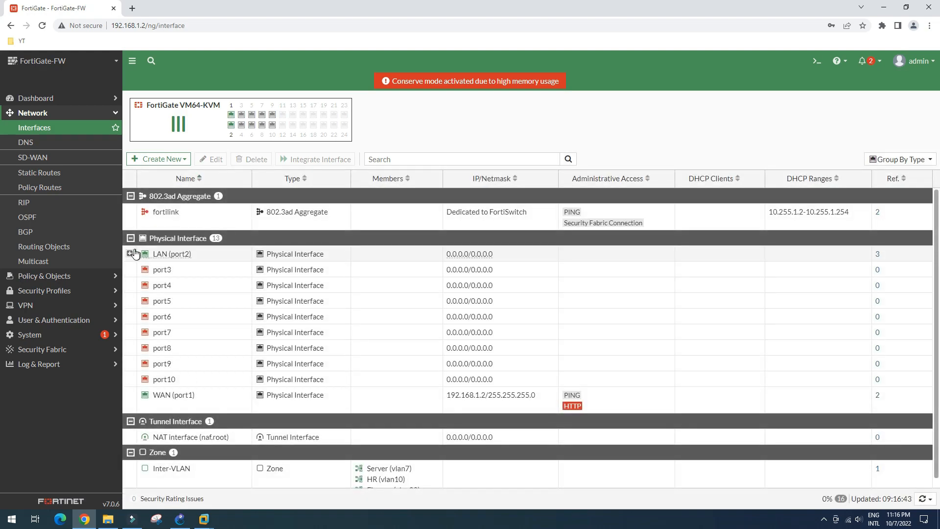
# Step: Expand LAN (port2) and compare the Finance (vlan20) and HR (vlan10) entries
pyautogui.click(131, 254)
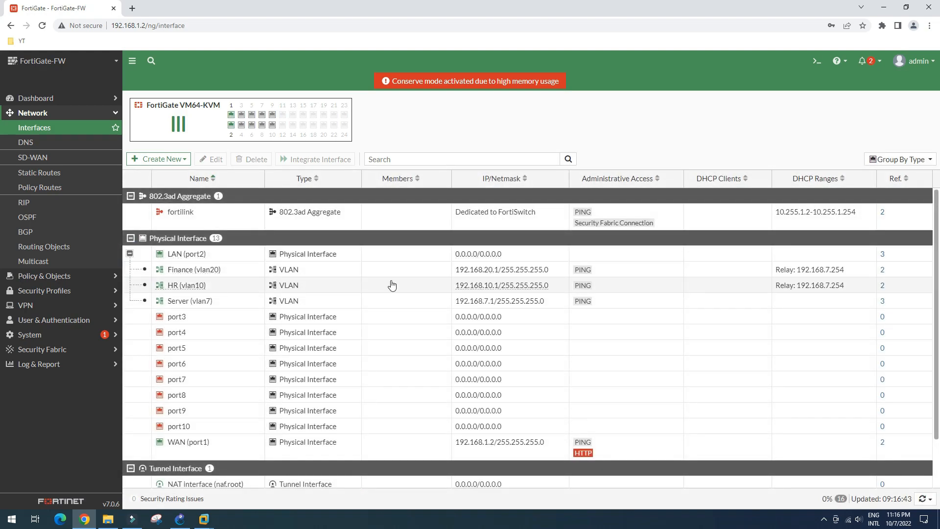
pyautogui.click(748, 269)
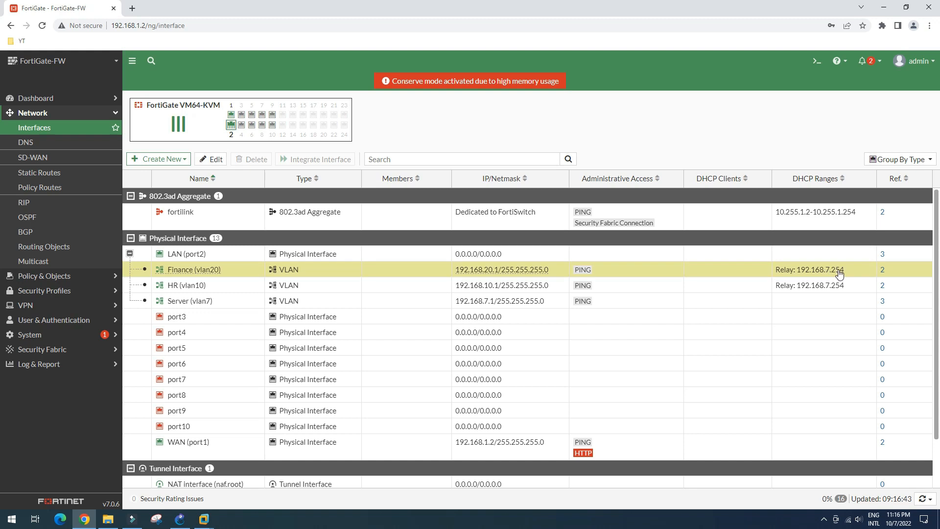
pyautogui.click(752, 288)
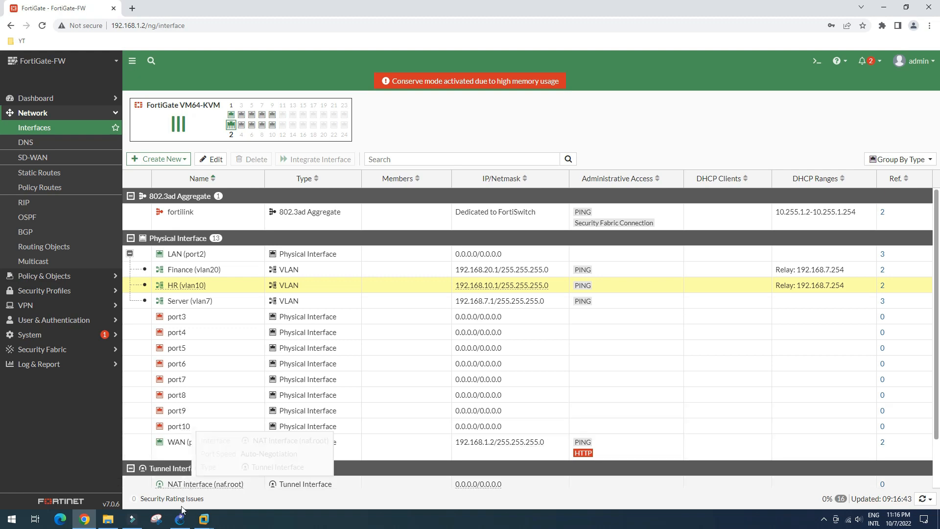
# Step: In the Windows 7-Client VM, check the Local Area Connection's address details
pyautogui.moveTo(208, 521)
pyautogui.click(217, 474)
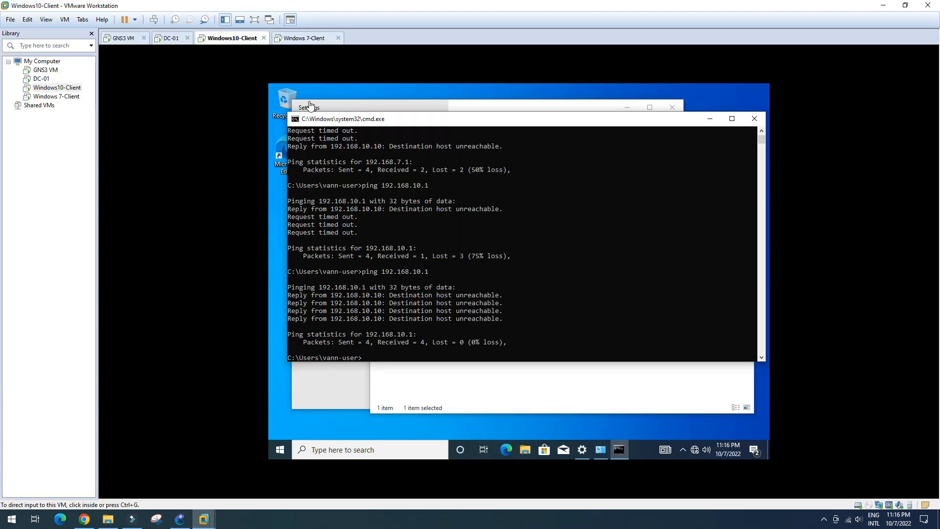
pyautogui.click(305, 38)
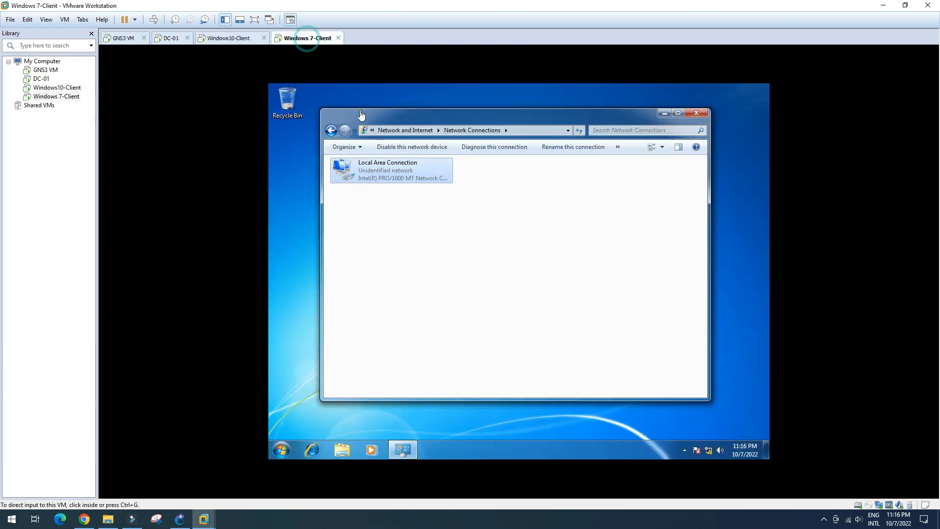
pyautogui.click(386, 181)
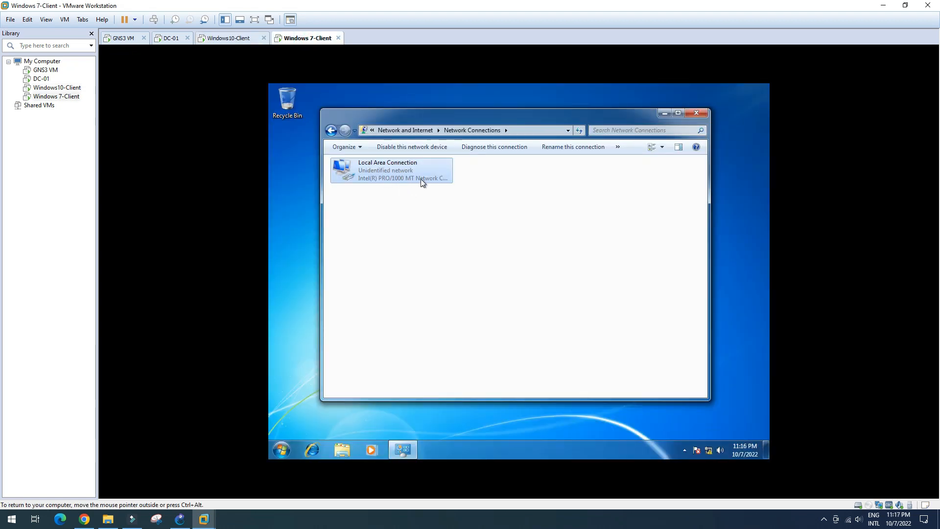
pyautogui.doubleClick(381, 179)
pyautogui.click(470, 262)
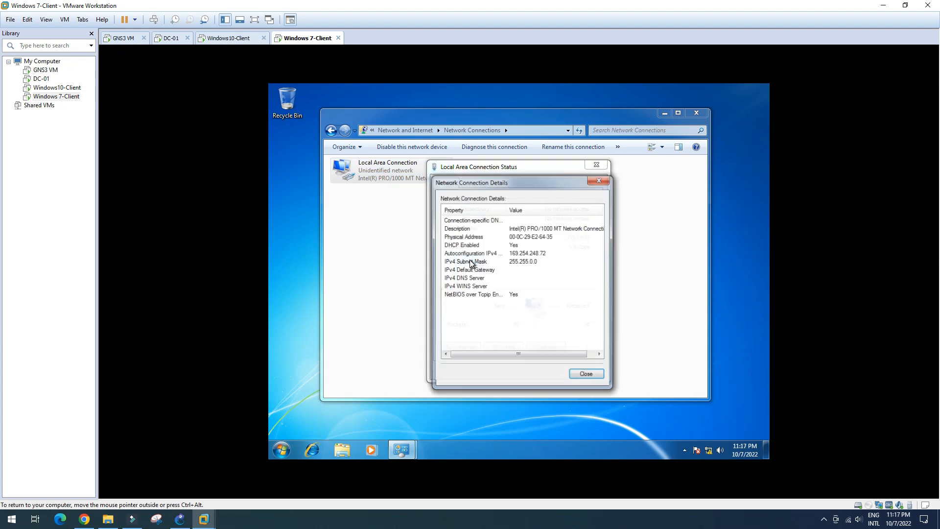
pyautogui.click(586, 374)
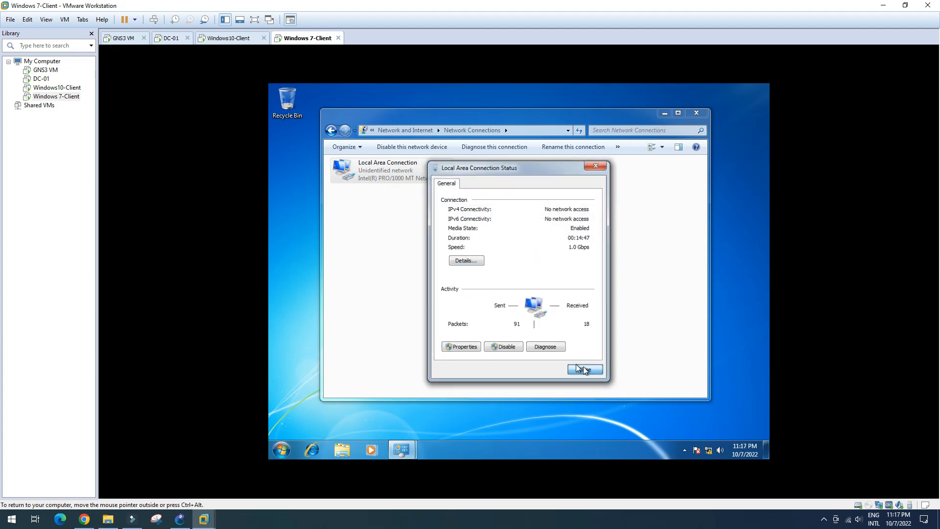
pyautogui.click(584, 370)
# Step: Disable and re-enable the Local Area Connection, then refresh the connections list
pyautogui.rightClick(392, 179)
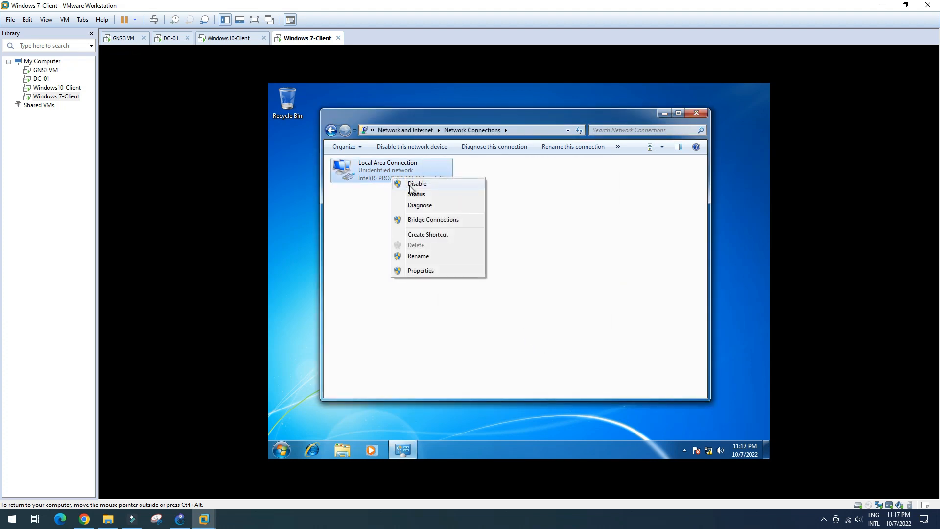
pyautogui.click(416, 184)
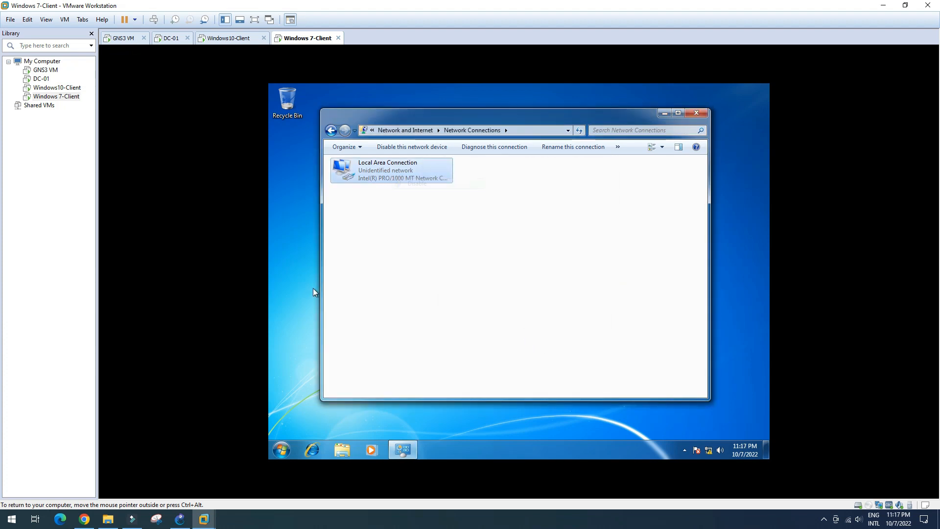
pyautogui.doubleClick(404, 174)
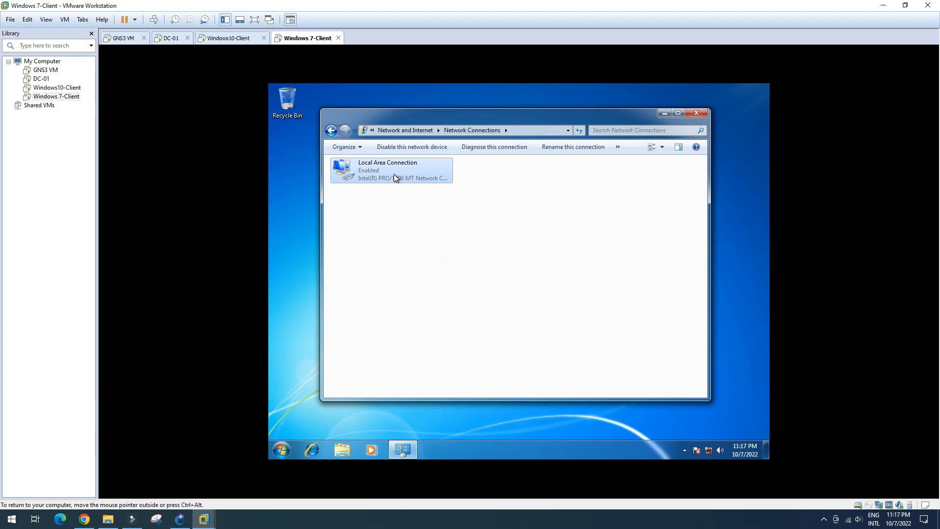
pyautogui.rightClick(469, 210)
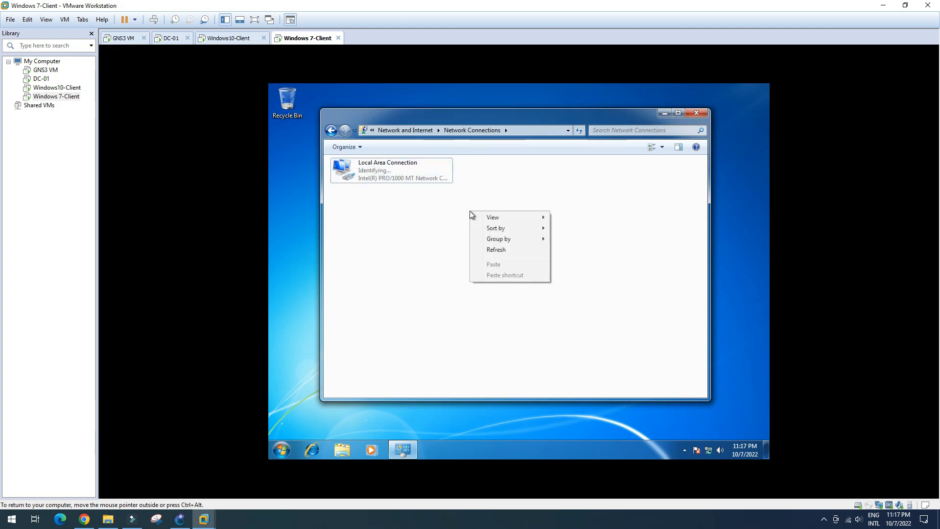
pyautogui.click(497, 252)
# Step: Recheck the connection details, which still show 169.254.248.72, then return to GNS3
pyautogui.doubleClick(383, 178)
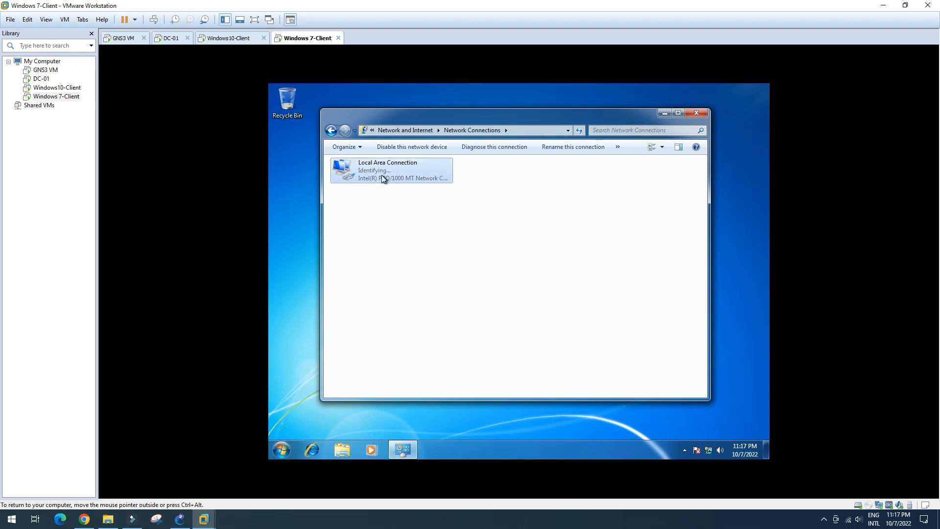
pyautogui.moveTo(509, 171); pyautogui.dragTo(580, 174)
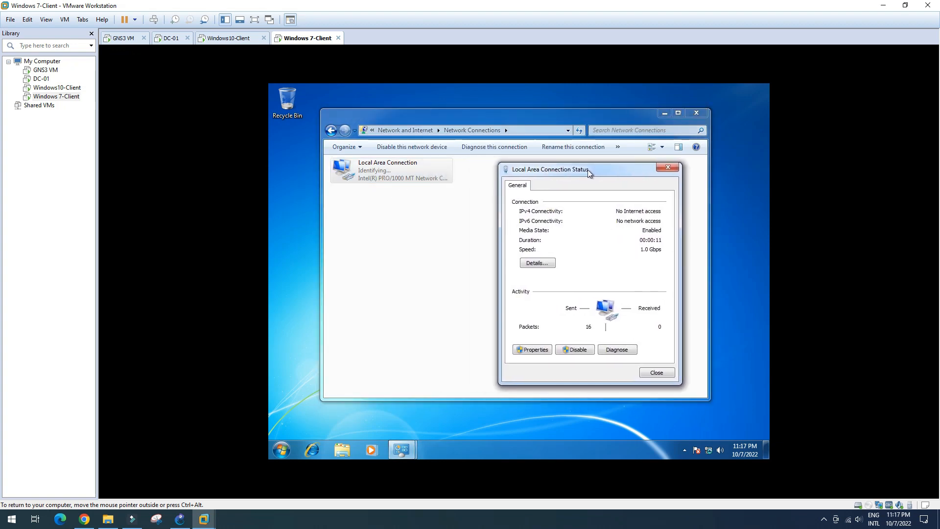
pyautogui.click(546, 263)
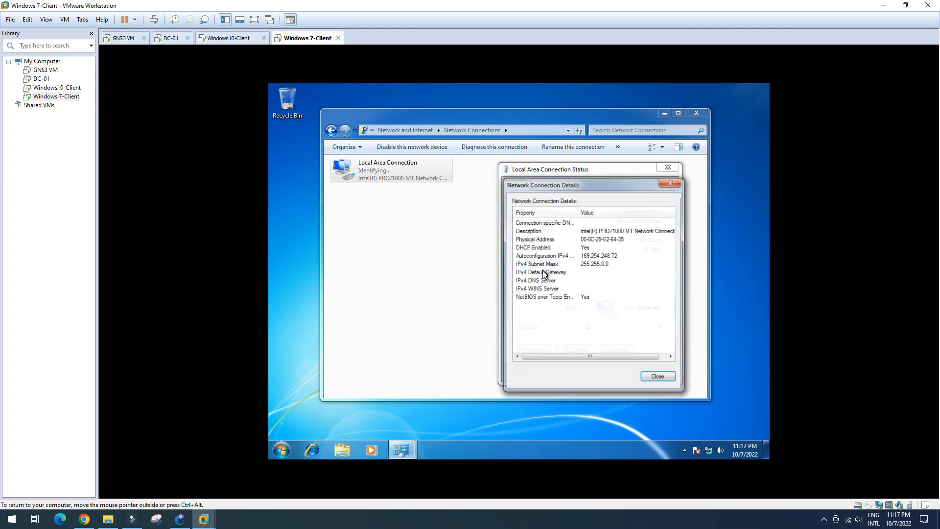
pyautogui.click(659, 378)
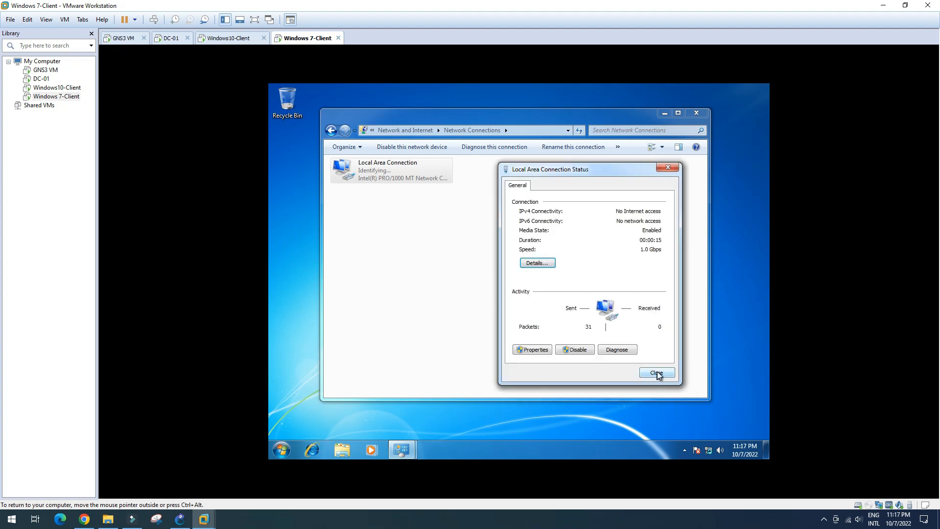
pyautogui.click(657, 373)
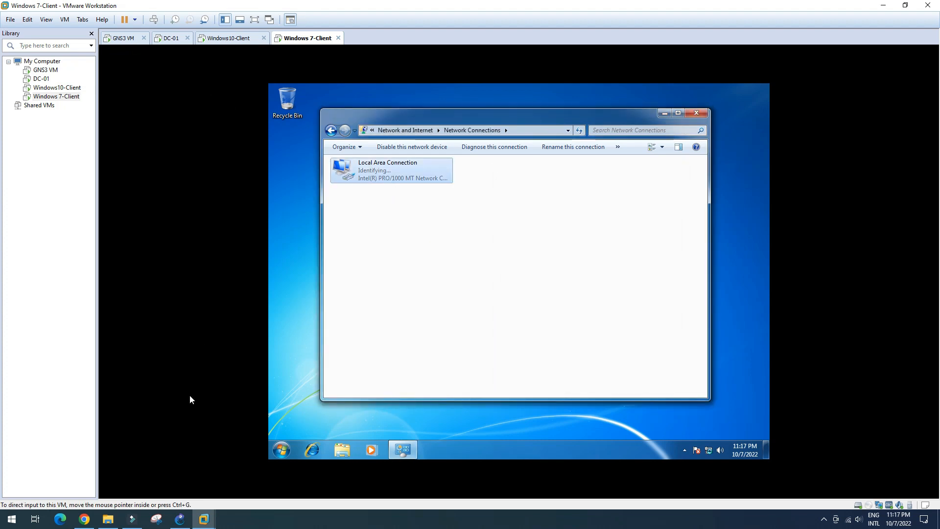
pyautogui.click(181, 520)
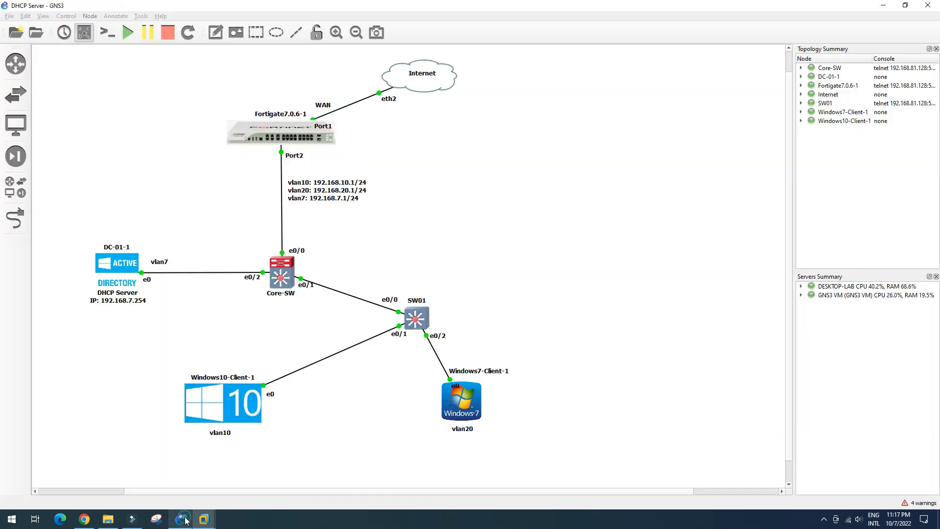
# Step: Delete the FortiGate–Core-SW link and redraw it from Core-SW e0/0 to FortiGate Port2
pyautogui.rightClick(281, 212)
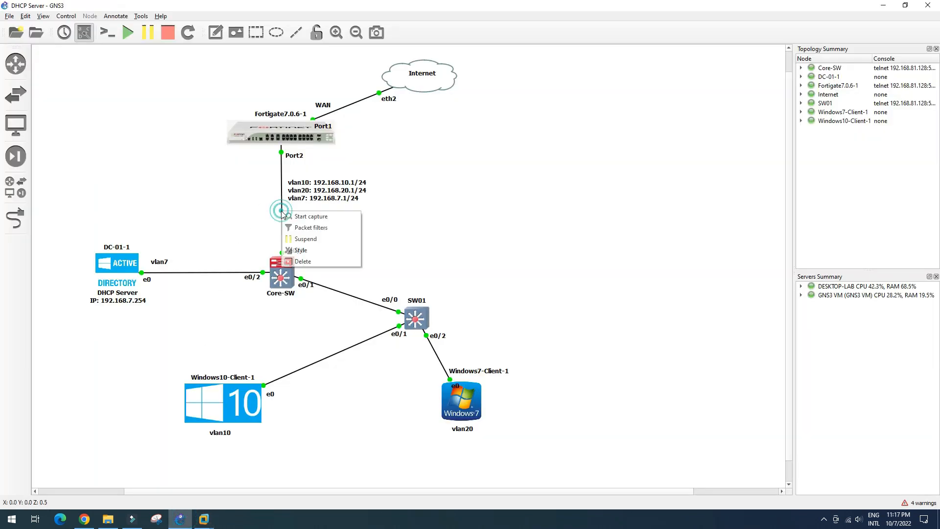
pyautogui.click(319, 260)
pyautogui.click(16, 218)
pyautogui.click(286, 265)
pyautogui.click(302, 270)
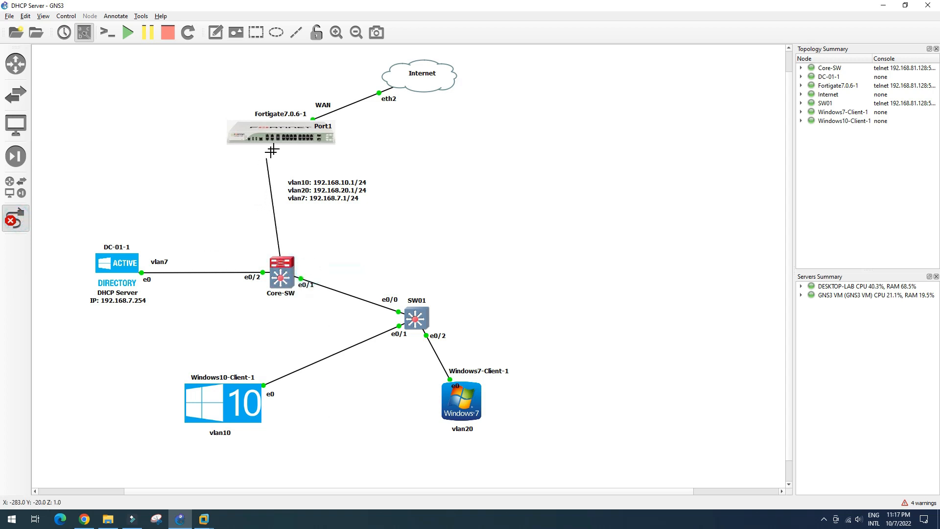
pyautogui.click(284, 142)
pyautogui.click(297, 159)
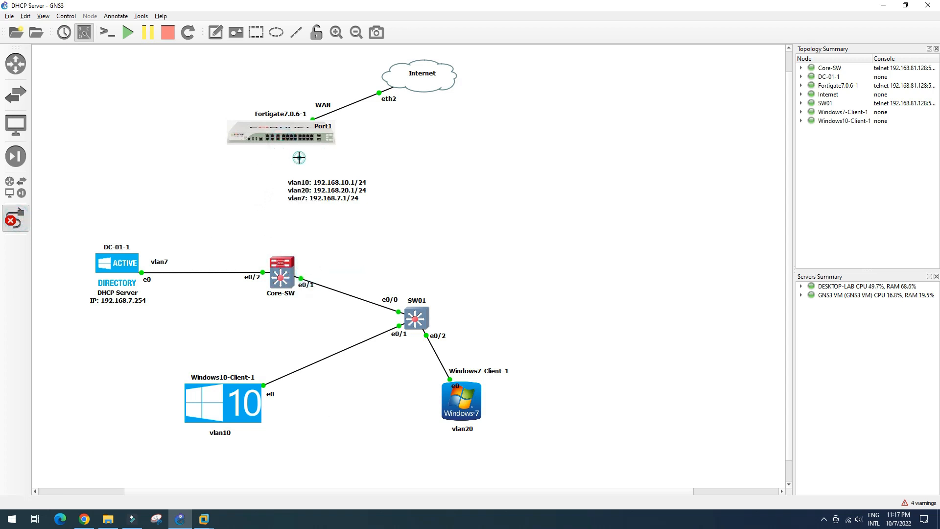
pyautogui.click(15, 218)
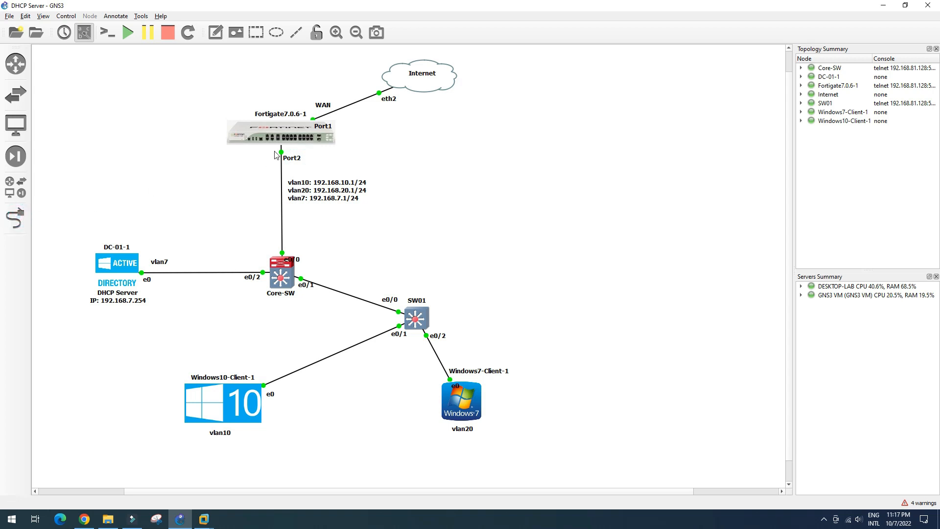
pyautogui.click(204, 519)
# Step: On the Windows 7 client, disable and re-enable Local Area Connection, then refresh the list twice
pyautogui.click(356, 462)
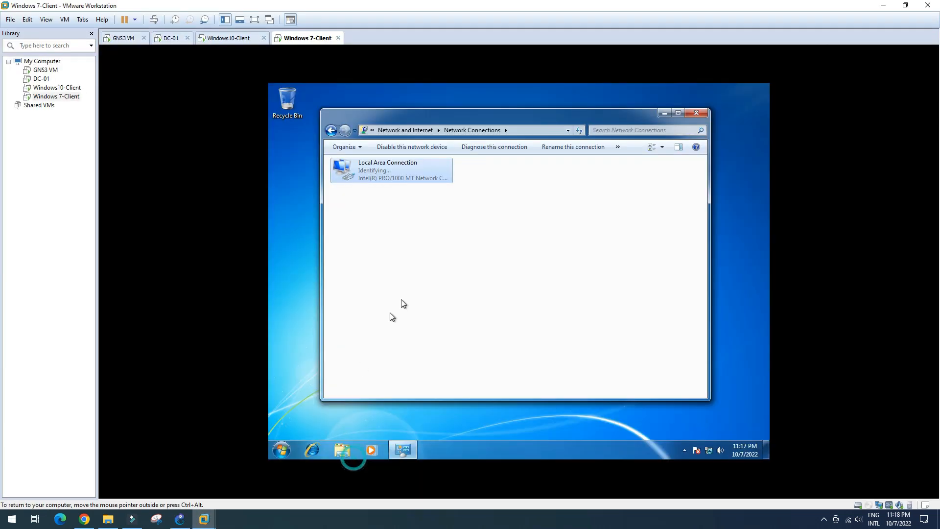
pyautogui.rightClick(399, 175)
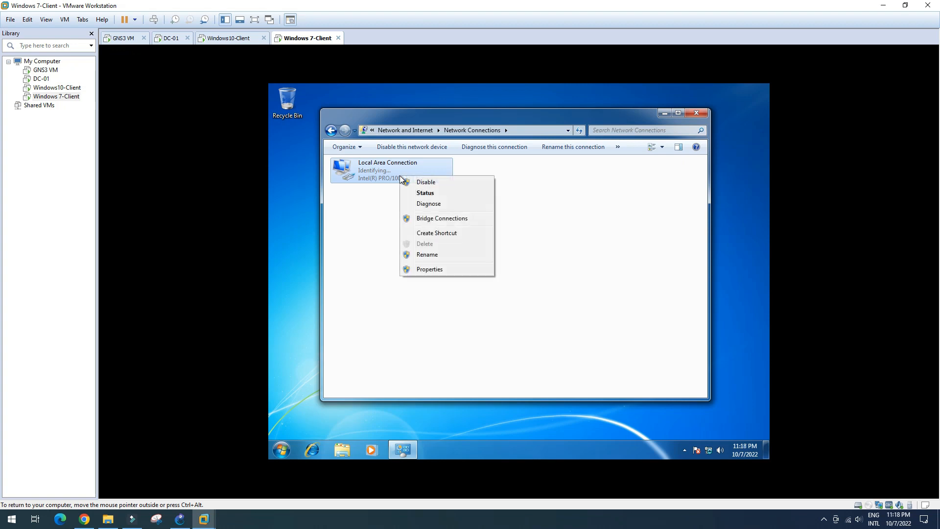
pyautogui.click(433, 186)
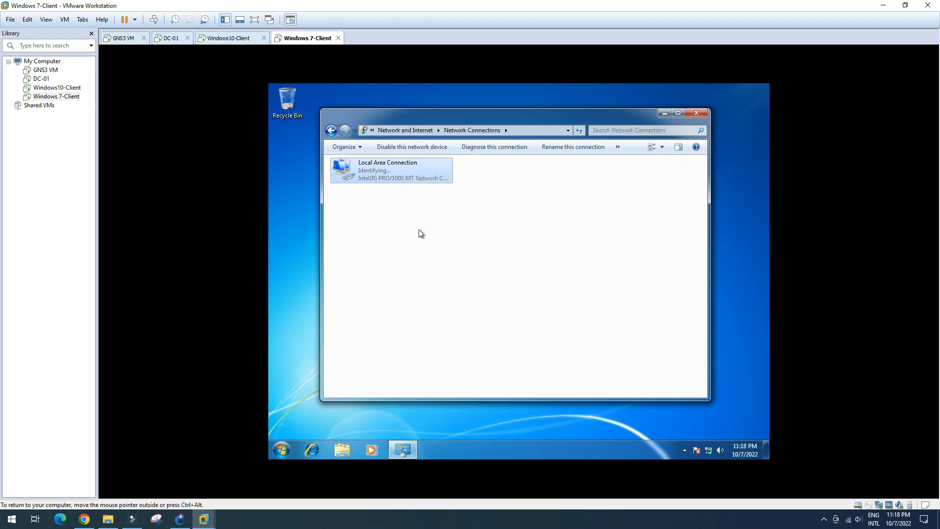
pyautogui.doubleClick(390, 175)
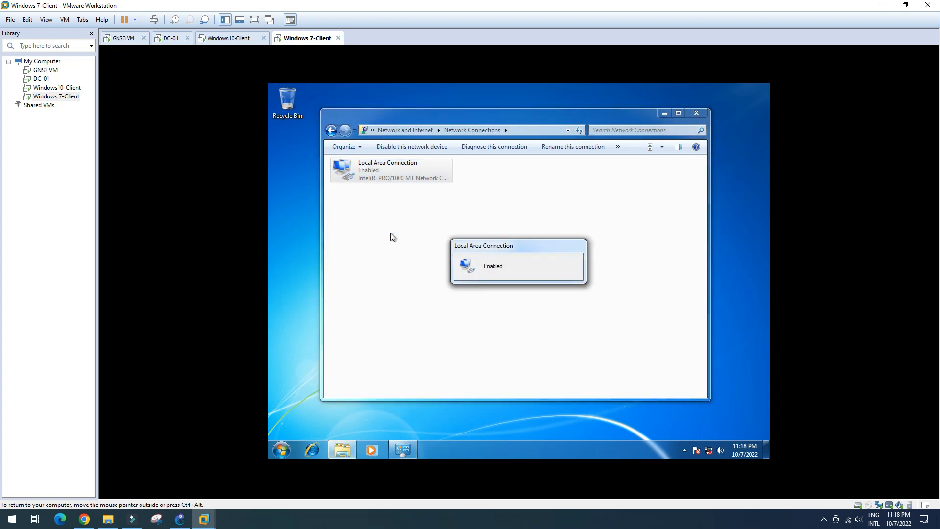
pyautogui.rightClick(429, 226)
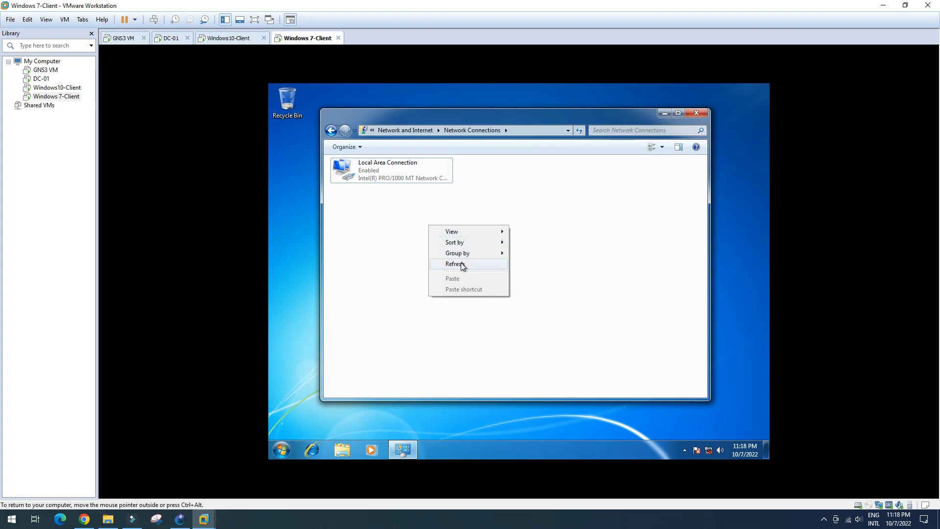
pyautogui.click(462, 265)
pyautogui.rightClick(425, 227)
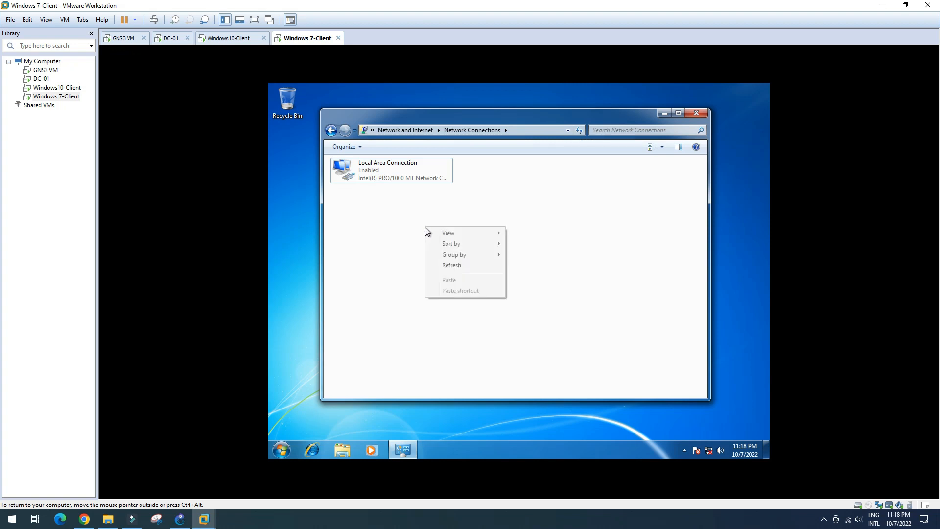
pyautogui.click(449, 265)
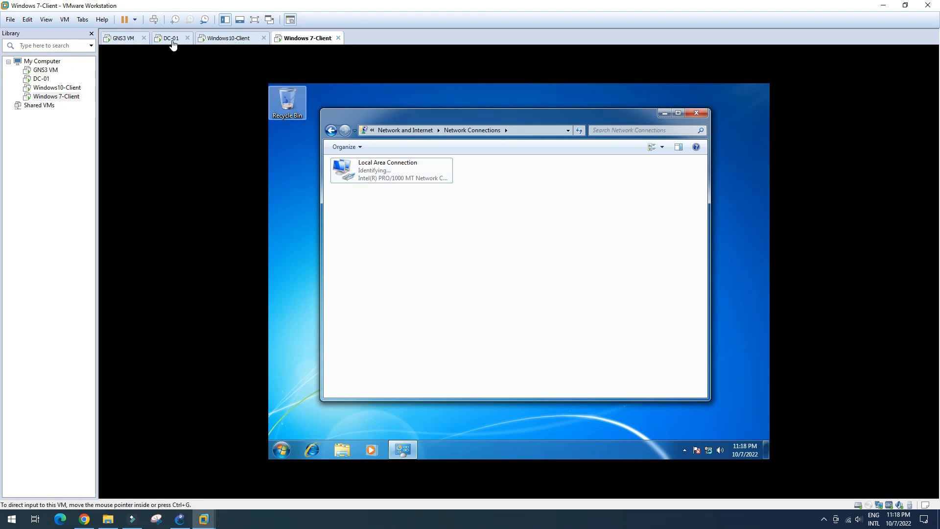
# Step: On DC-01, run ping 192.168.7.1 twice in Command Prompt, getting destination host unreachable
pyautogui.click(173, 39)
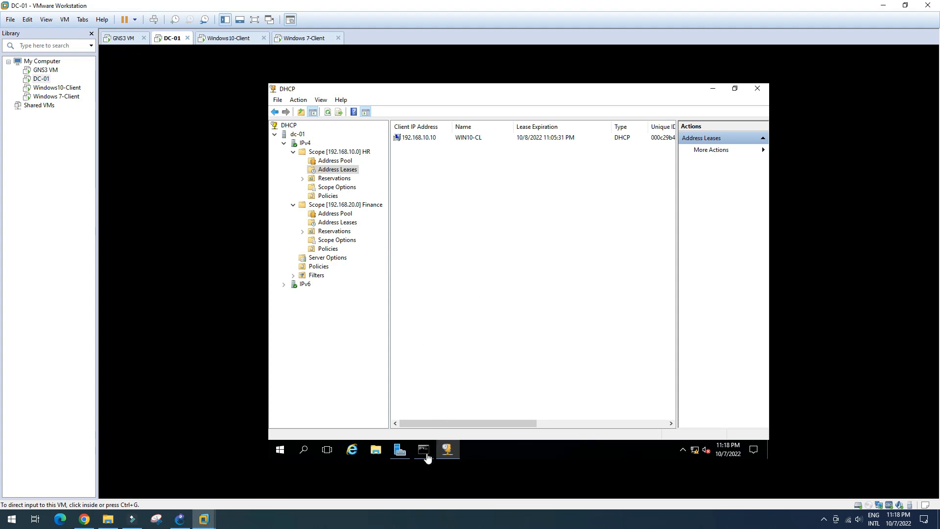
pyautogui.click(424, 451)
pyautogui.click(356, 355)
pyautogui.press('Escape')
pyautogui.press('Up')
pyautogui.press('Return')
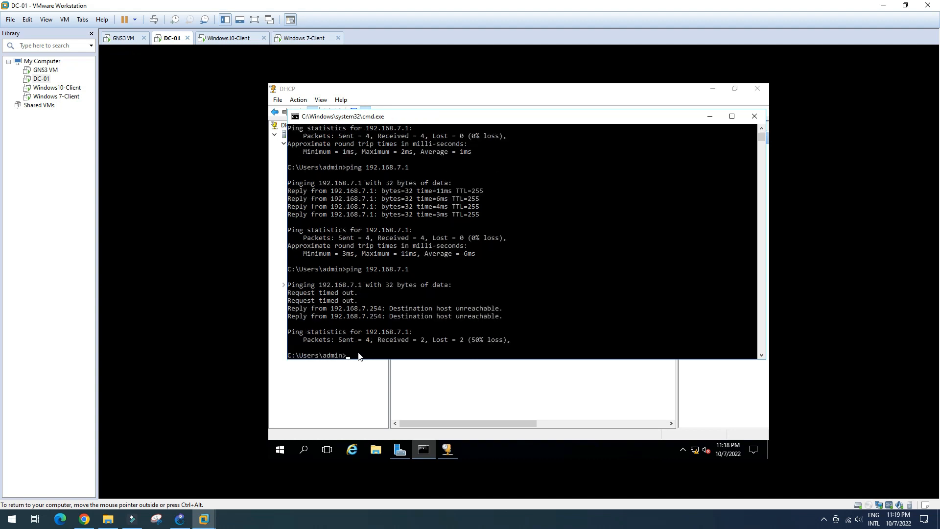
pyautogui.press('Up')
pyautogui.press('Return')
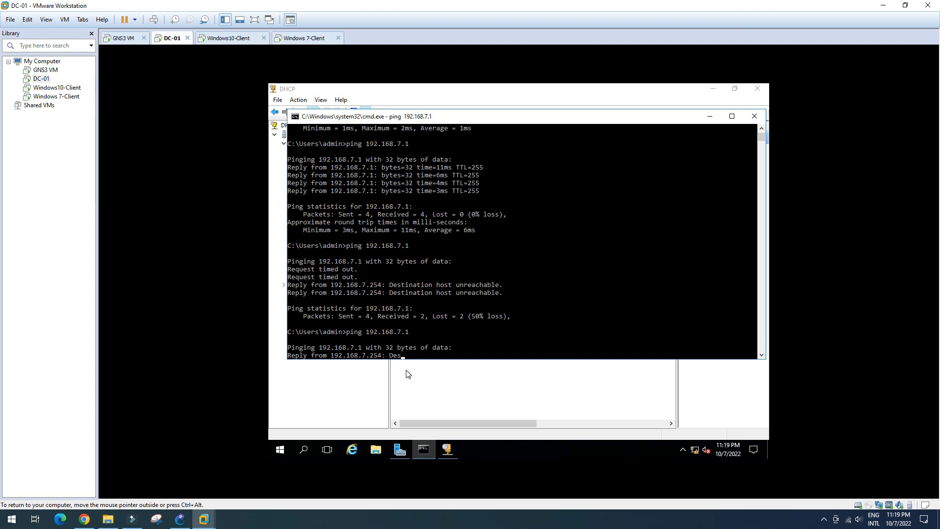
pyautogui.click(180, 519)
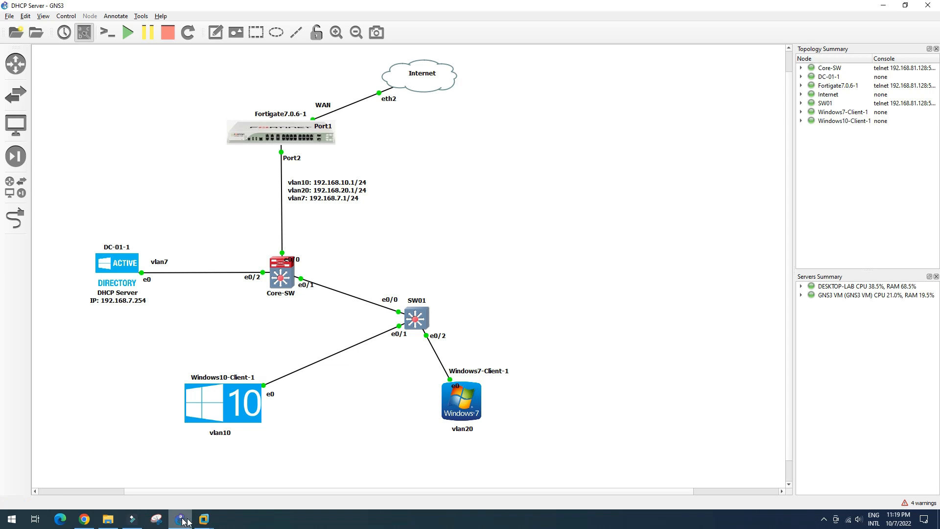
# Step: On DC-01, refresh the HR and Finance address leases, finding only WIN10-CL at 192.168.10.10 in HR
pyautogui.click(205, 517)
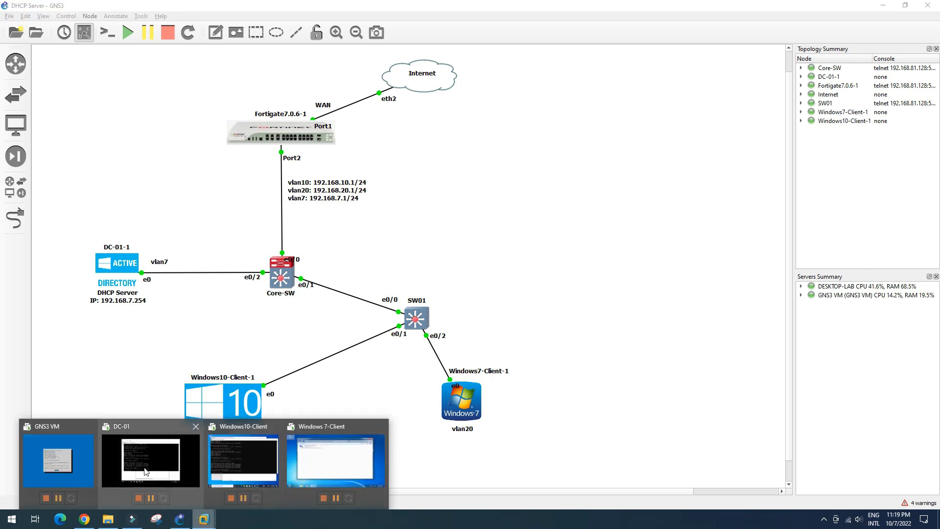
pyautogui.click(147, 470)
pyautogui.click(709, 117)
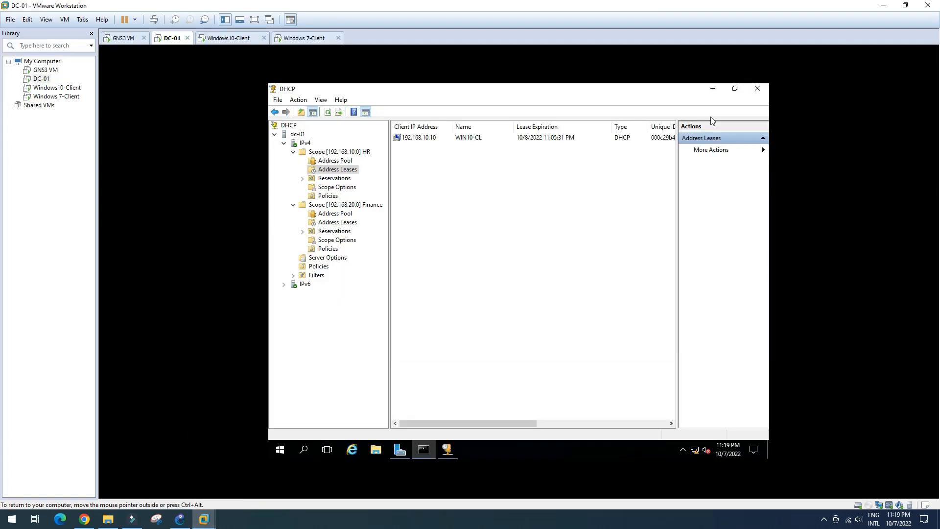
pyautogui.click(439, 139)
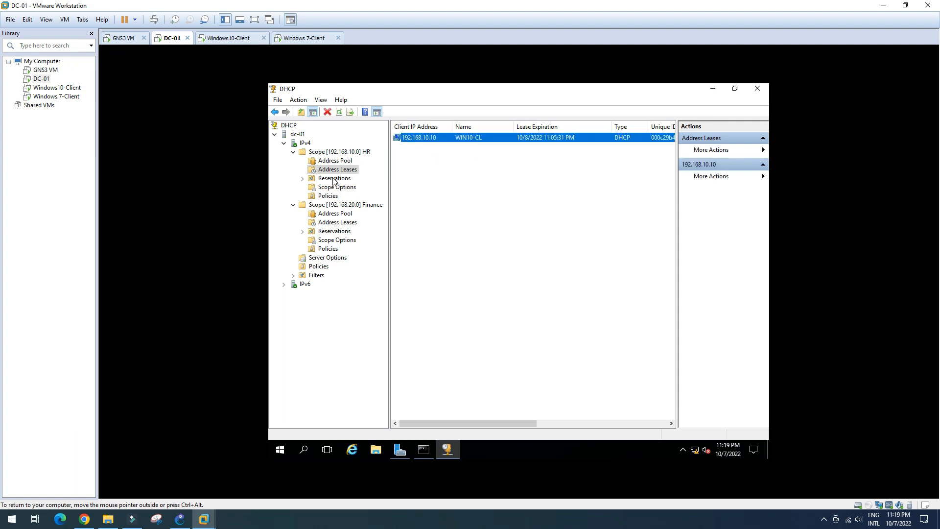
pyautogui.rightClick(431, 195)
pyautogui.click(454, 202)
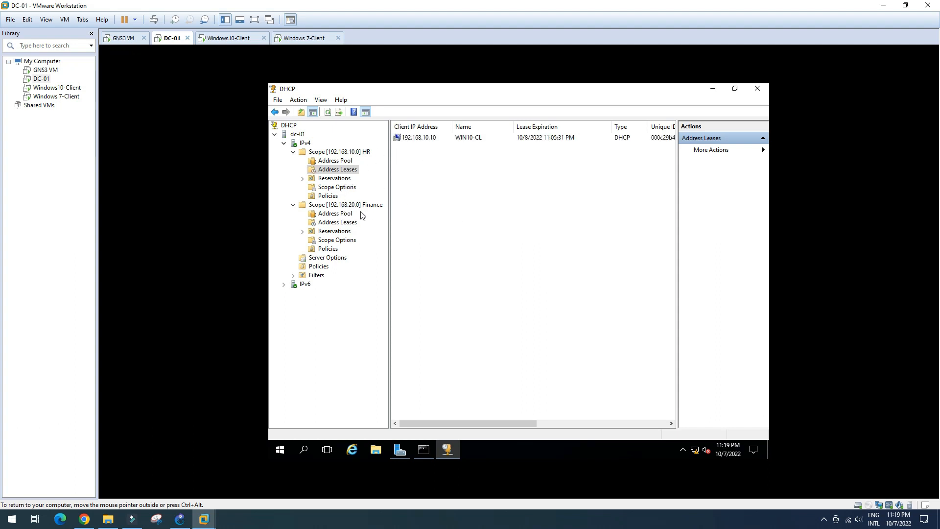
pyautogui.click(336, 223)
pyautogui.rightClick(465, 195)
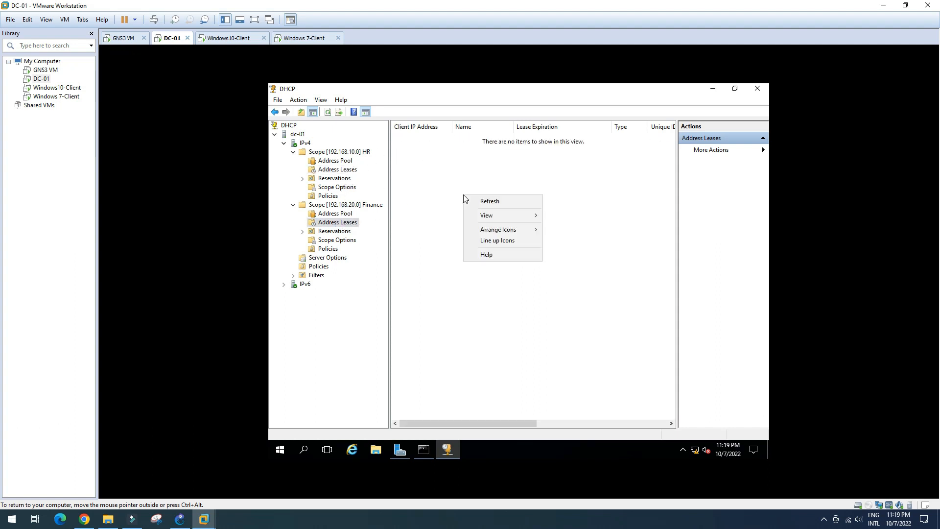
pyautogui.click(480, 201)
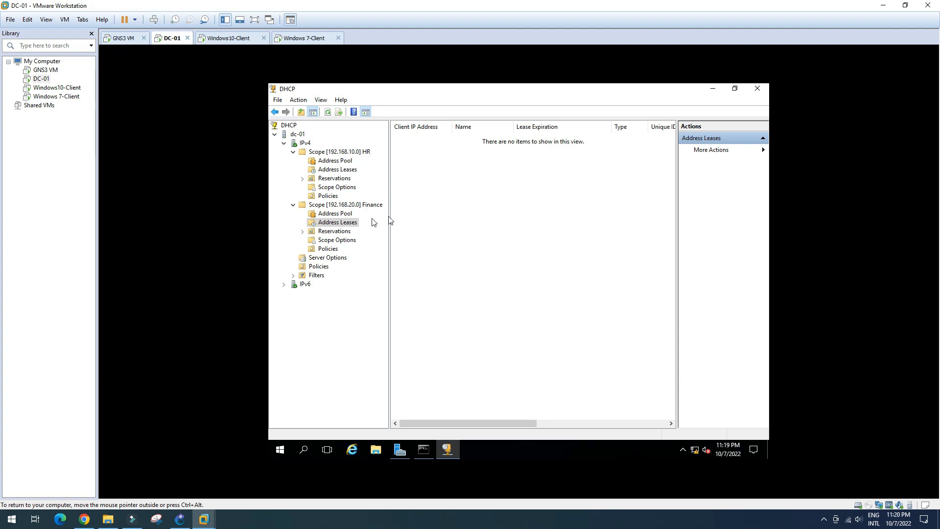
pyautogui.click(349, 169)
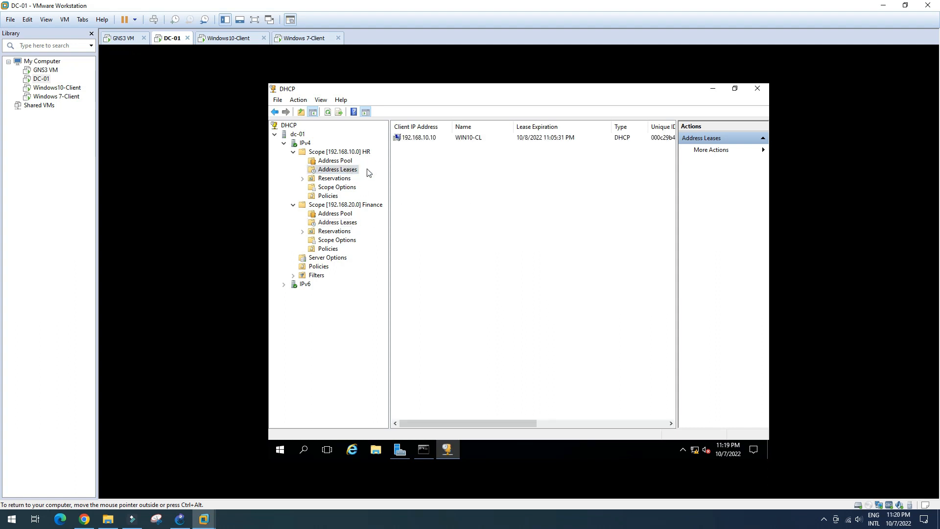
pyautogui.click(179, 519)
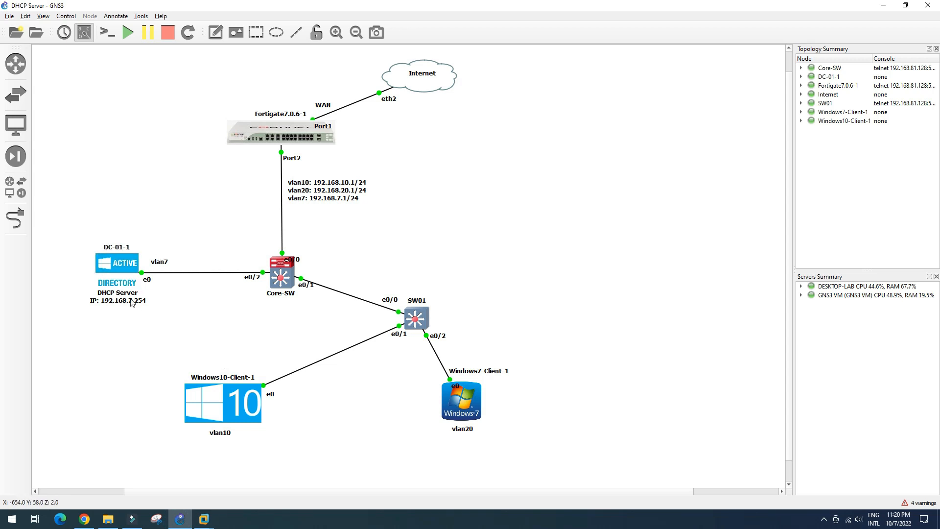
# Step: Stop all lab nodes, exit GNS3 after confirming both prompts, and minimize windows to the desktop
pyautogui.click(167, 33)
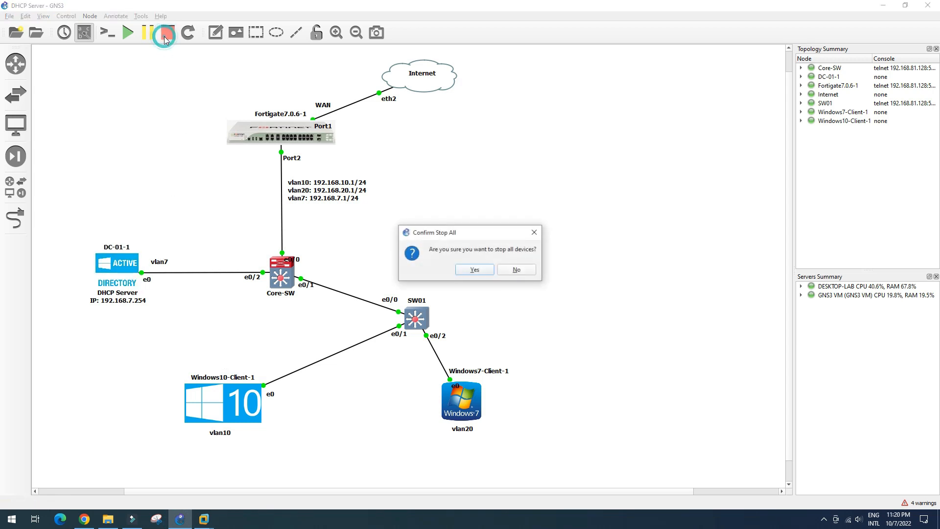
pyautogui.click(475, 270)
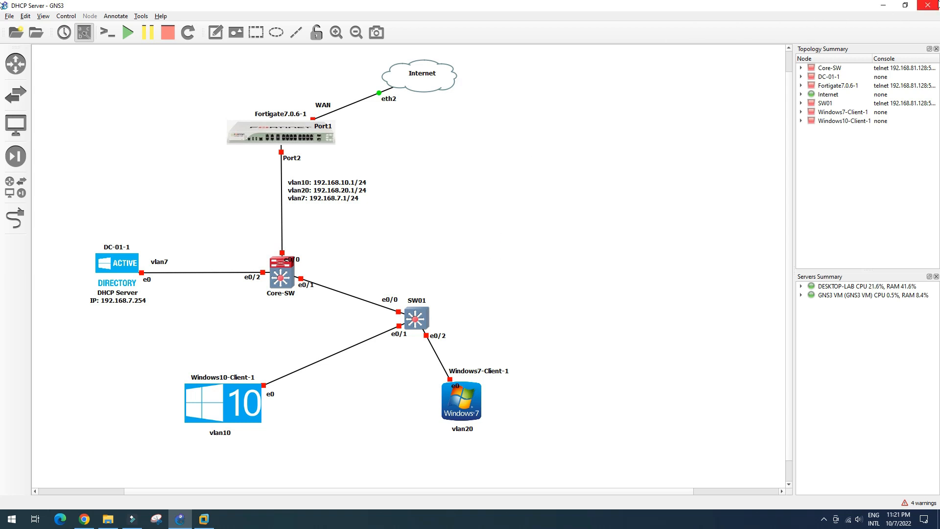
pyautogui.click(931, 7)
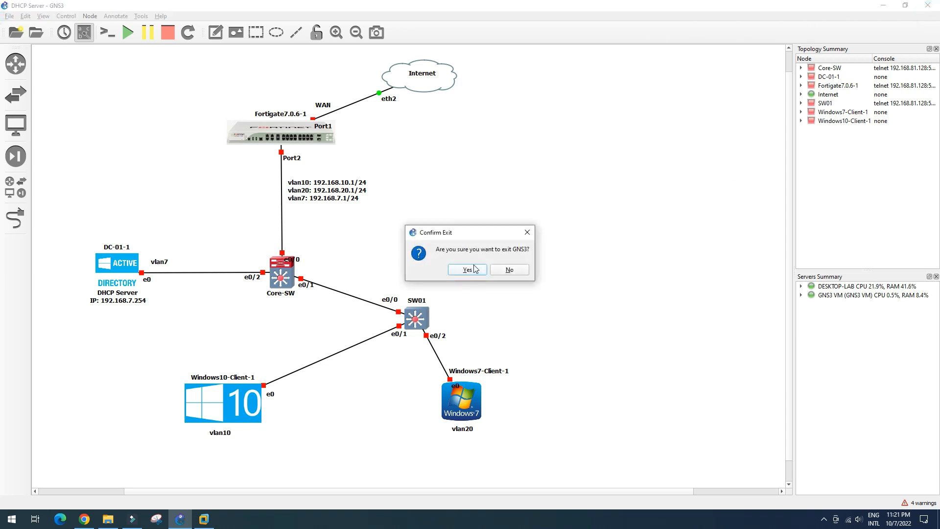
pyautogui.click(467, 270)
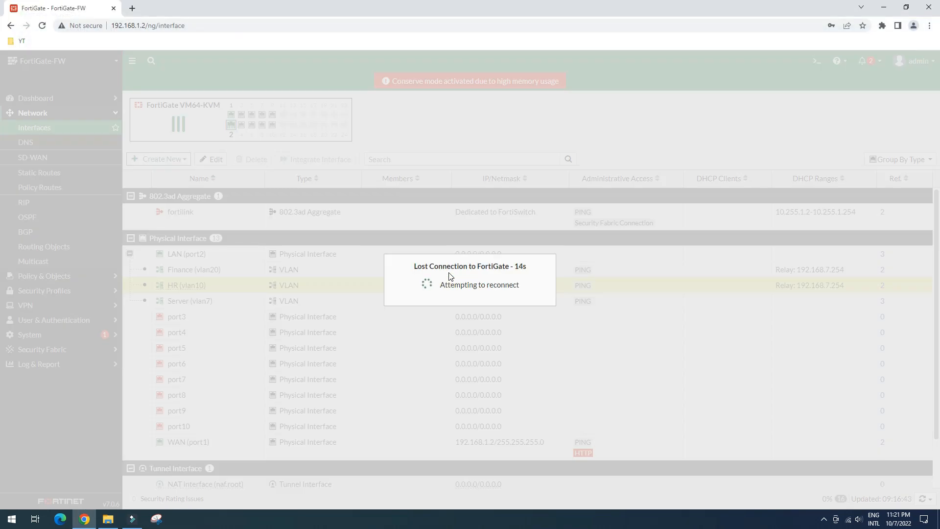
pyautogui.press('super+d')
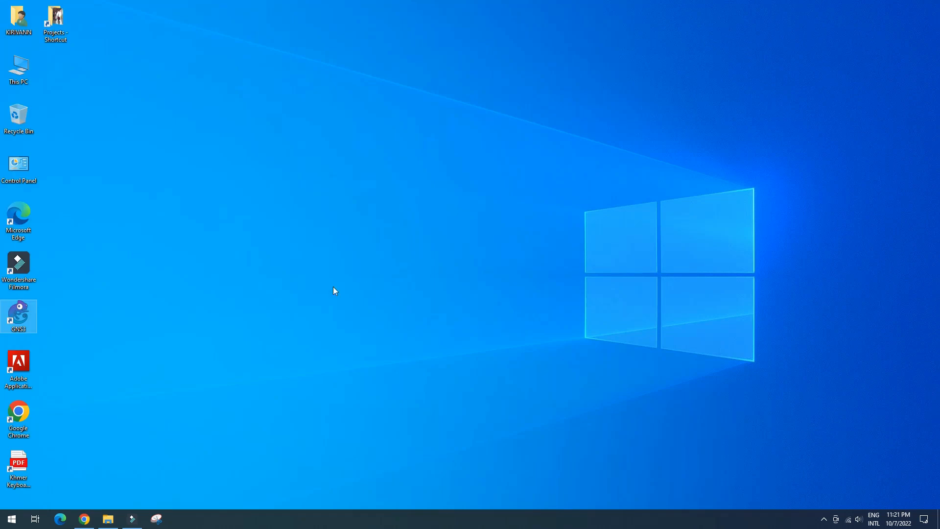
# Step: Refresh the desktop, relaunch GNS3 from its desktop icon, and cancel the new project dialog
pyautogui.rightClick(211, 233)
pyautogui.click(242, 262)
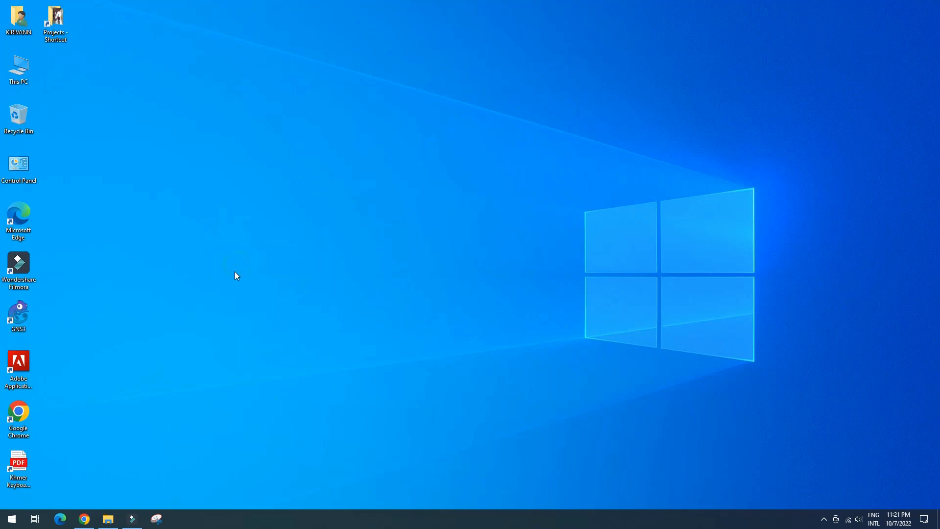
pyautogui.doubleClick(20, 312)
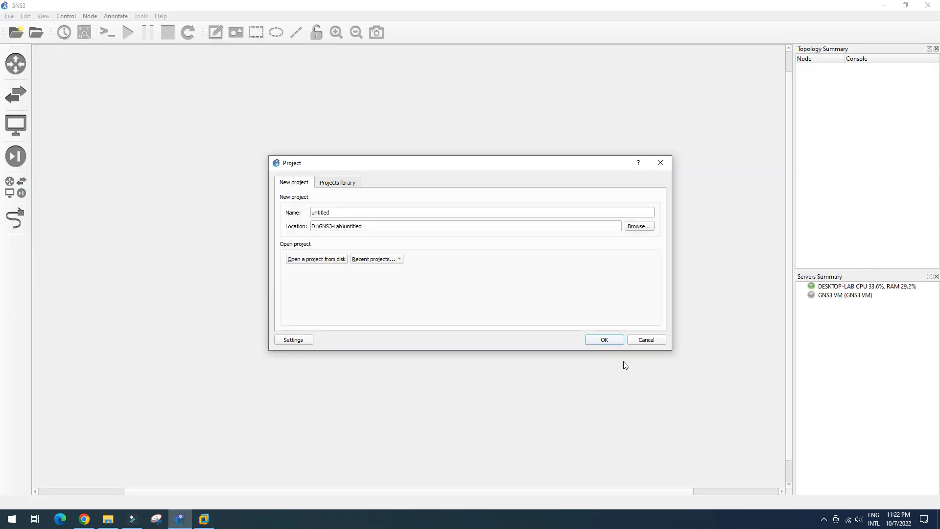
pyautogui.click(647, 339)
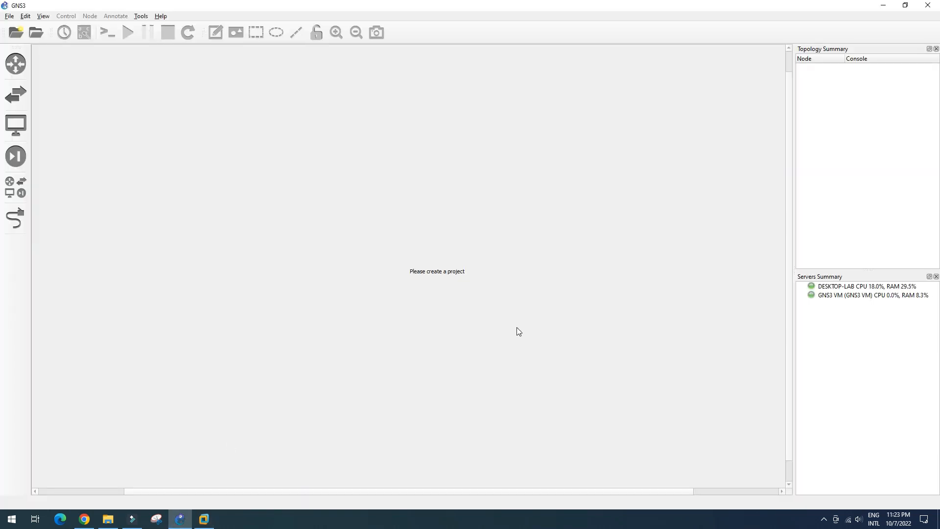
# Step: Review the VMware advanced settings in Preferences without saving, then reopen 'DHCP Server.gns3' from recent projects
pyautogui.click(9, 18)
pyautogui.moveTo(26, 16)
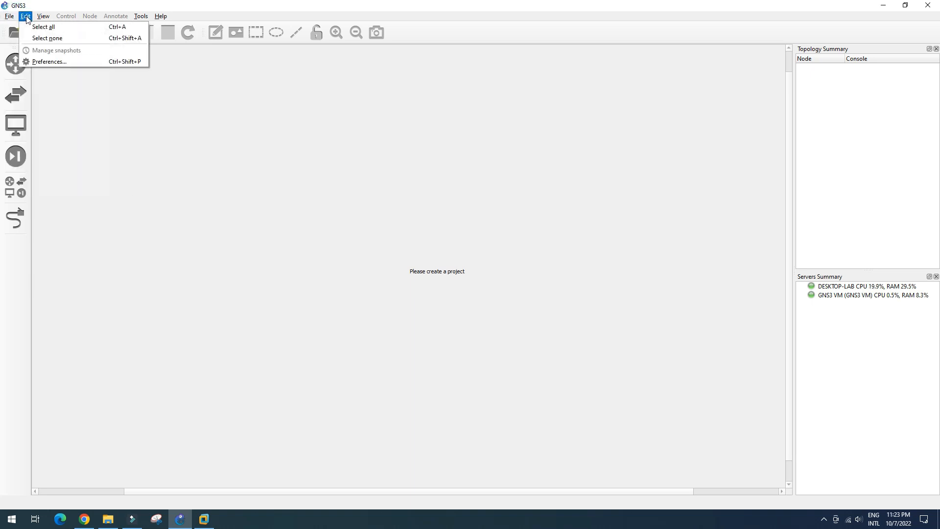
pyautogui.click(43, 62)
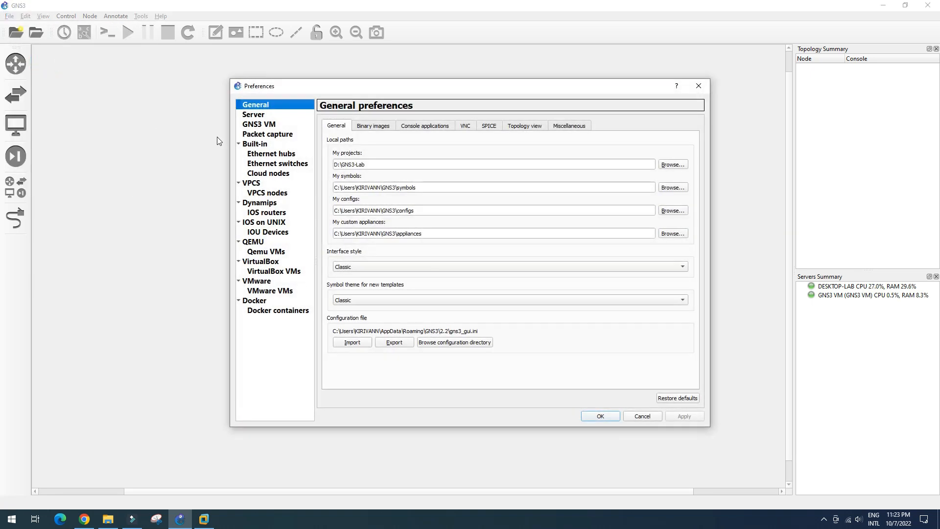
pyautogui.click(264, 282)
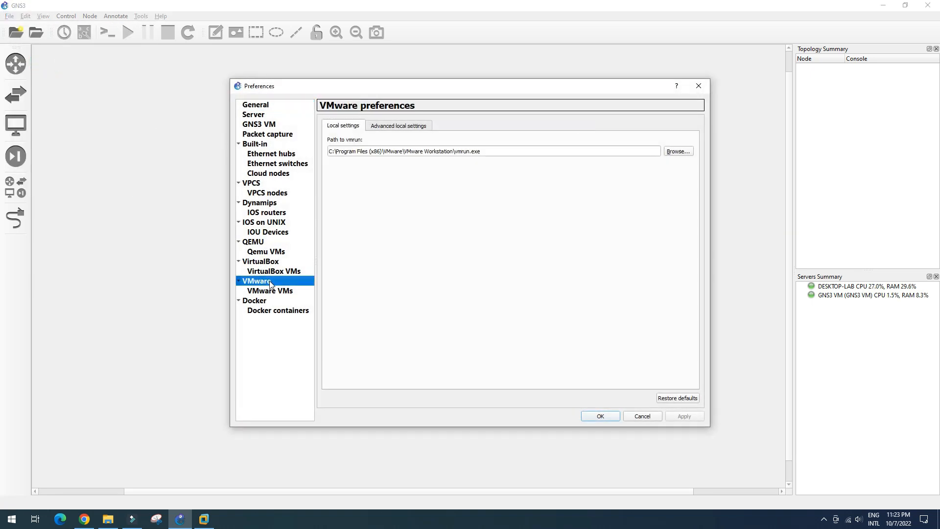
pyautogui.click(395, 126)
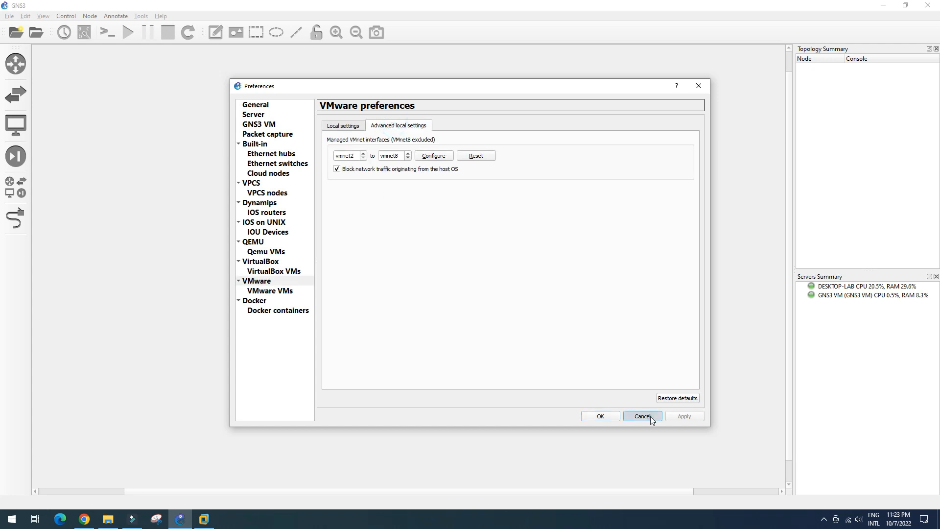
pyautogui.click(643, 416)
pyautogui.click(8, 17)
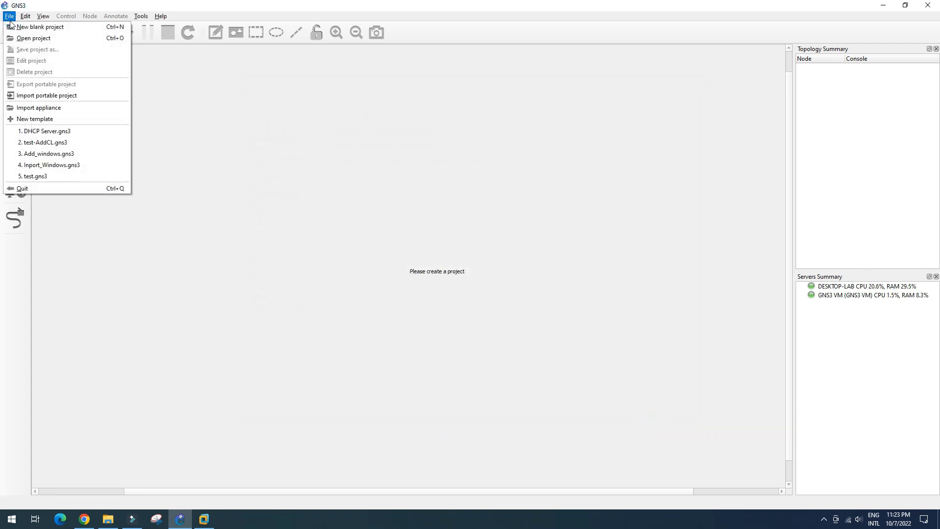
pyautogui.click(42, 137)
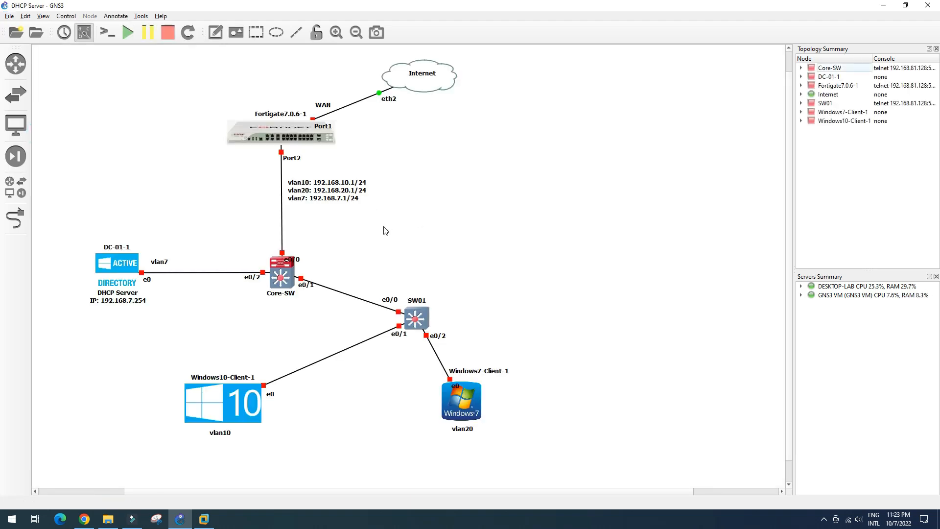
# Step: Start the Fortigate firewall and the DC-01-1 server nodes
pyautogui.rightClick(319, 134)
pyautogui.click(341, 162)
pyautogui.rightClick(124, 262)
pyautogui.click(206, 279)
pyautogui.click(178, 519)
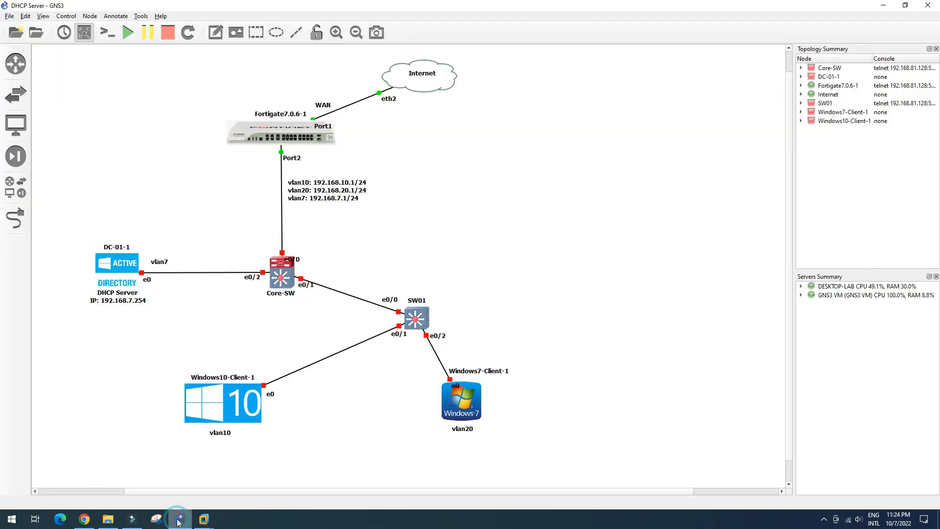
# Step: Start the Windows10-Client-1 and Windows7-Client-1 VMs
pyautogui.rightClick(224, 408)
pyautogui.click(270, 261)
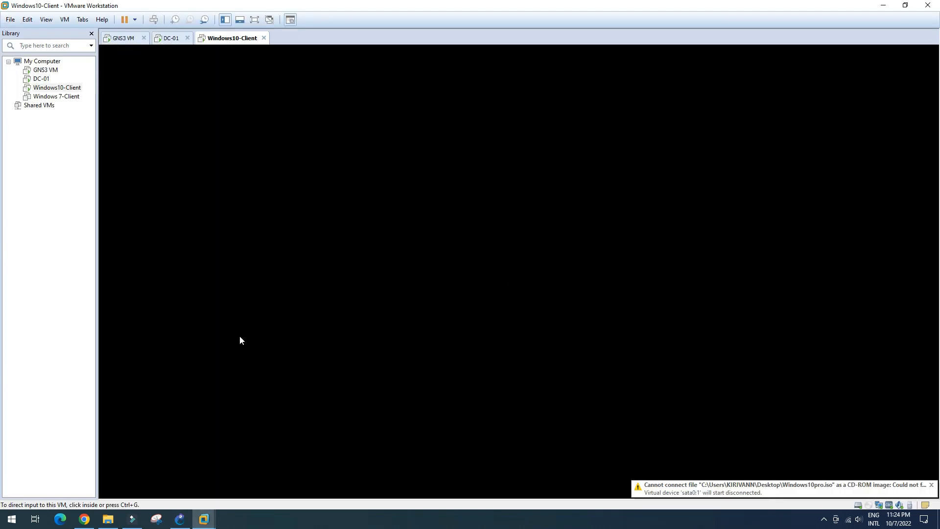
pyautogui.click(184, 523)
pyautogui.rightClick(463, 405)
pyautogui.click(517, 254)
pyautogui.click(183, 523)
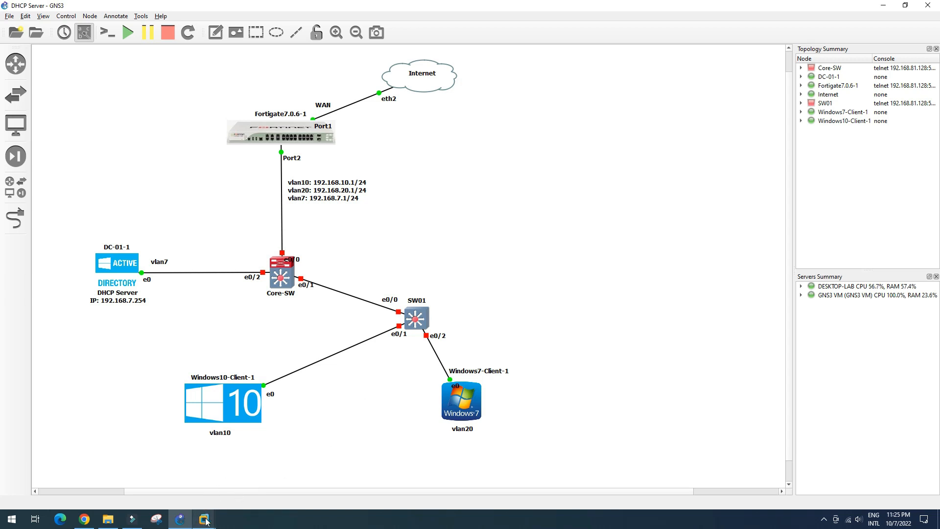
pyautogui.moveTo(204, 519)
pyautogui.click(145, 475)
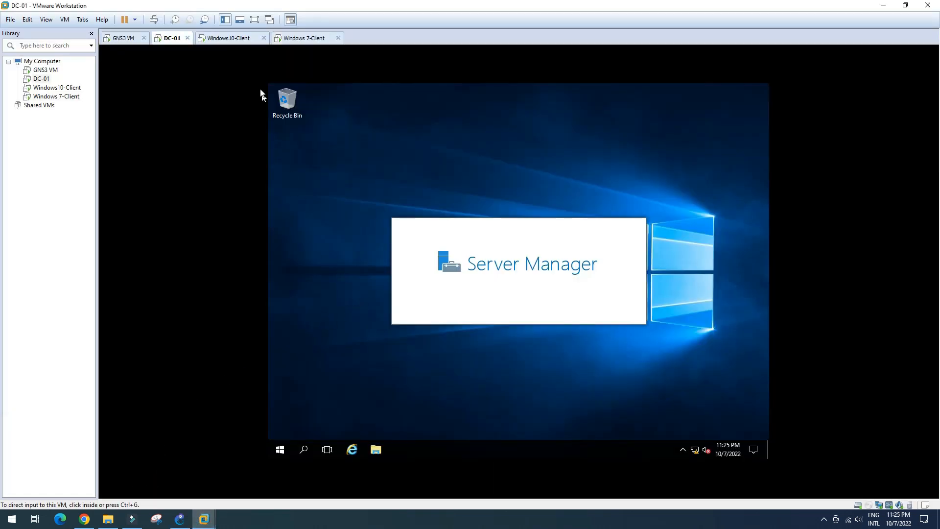
pyautogui.click(238, 41)
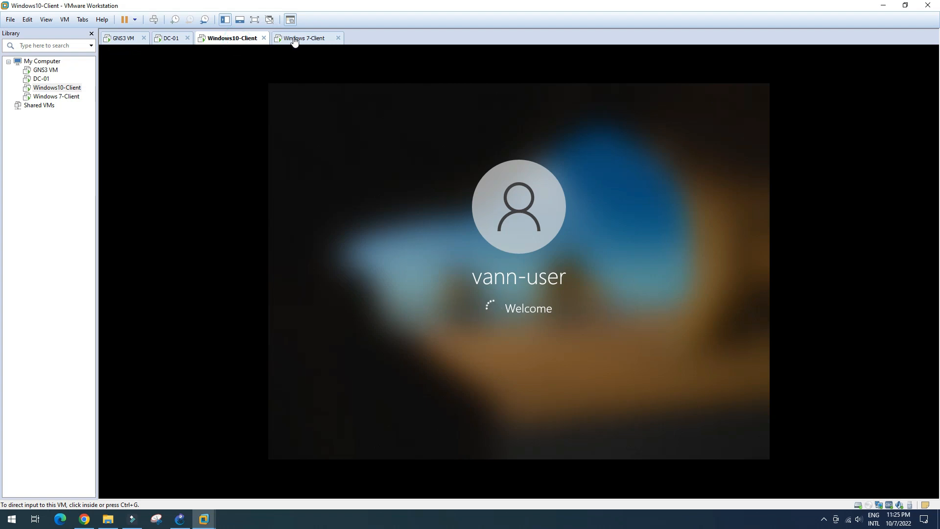
pyautogui.click(309, 44)
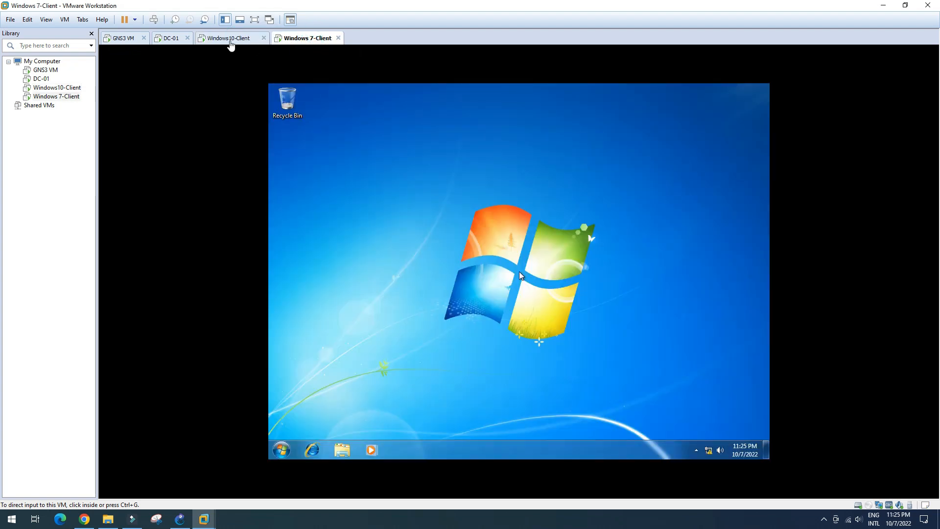
pyautogui.click(229, 43)
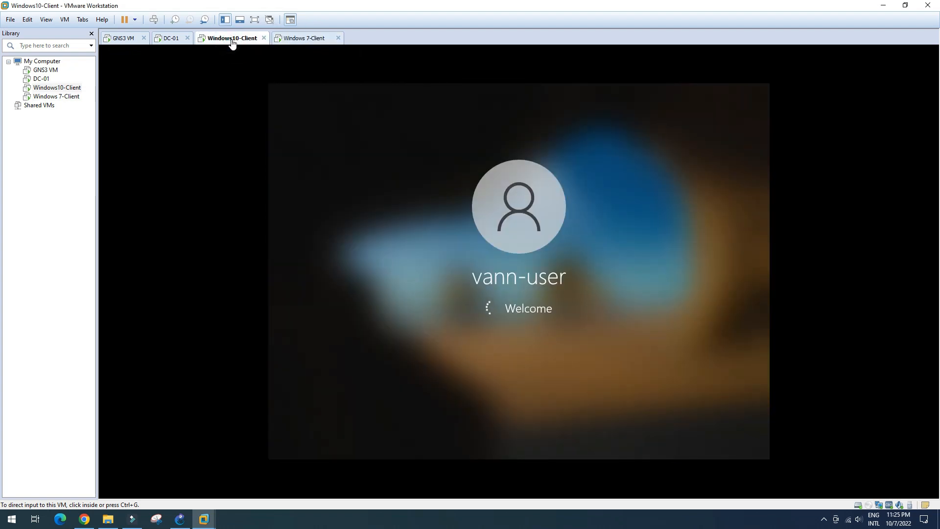
pyautogui.click(177, 41)
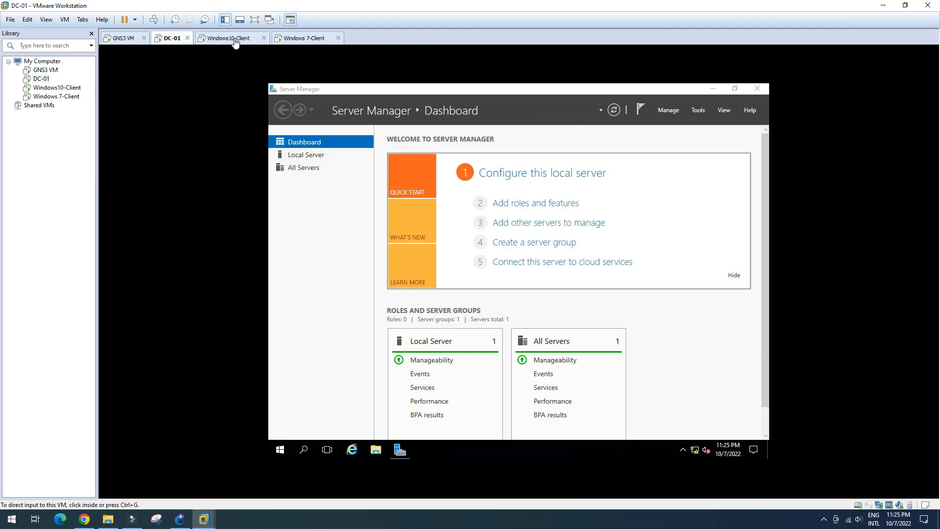
pyautogui.click(234, 41)
pyautogui.click(307, 38)
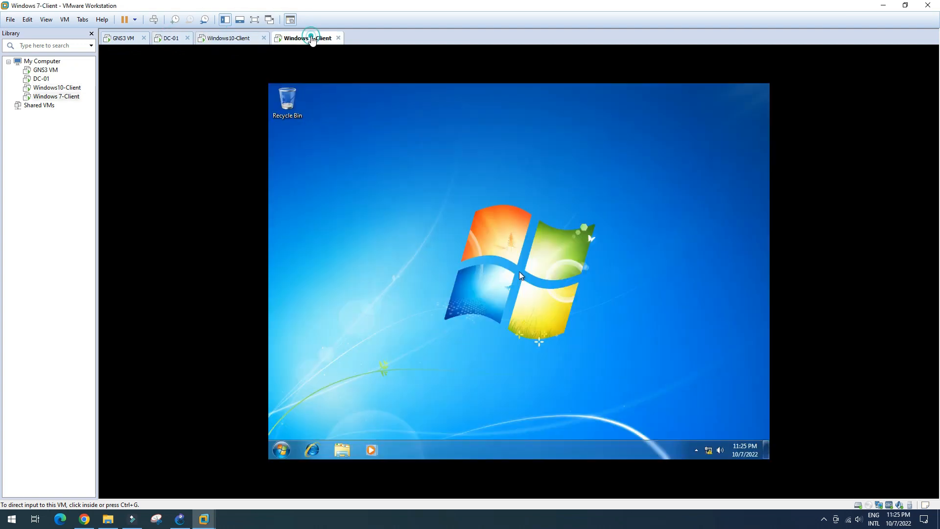
pyautogui.click(179, 519)
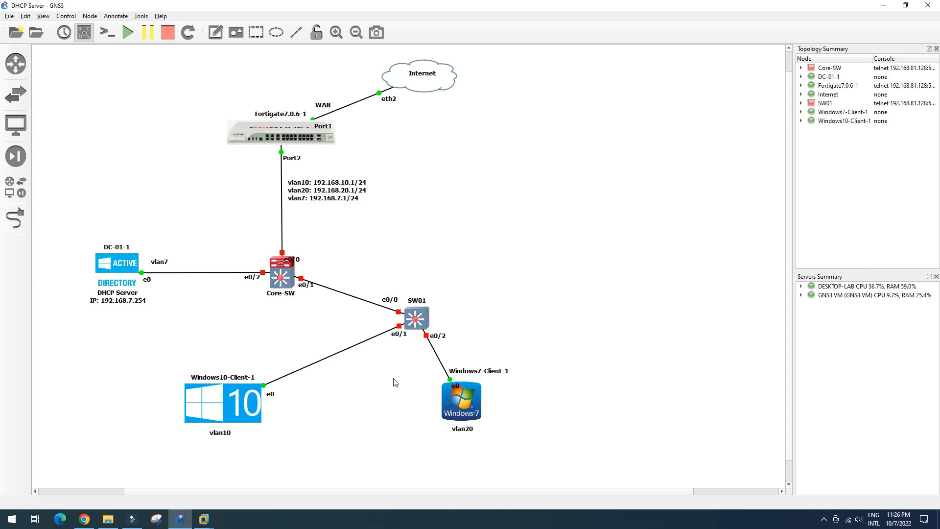
# Step: Start the Core-SW and SW01 switches so every device in the lab is running
pyautogui.rightClick(283, 285)
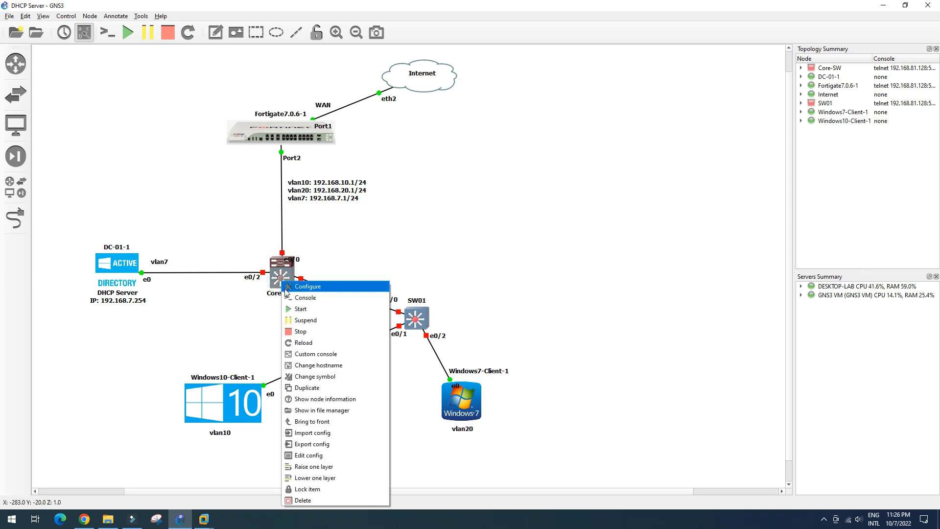
pyautogui.click(305, 312)
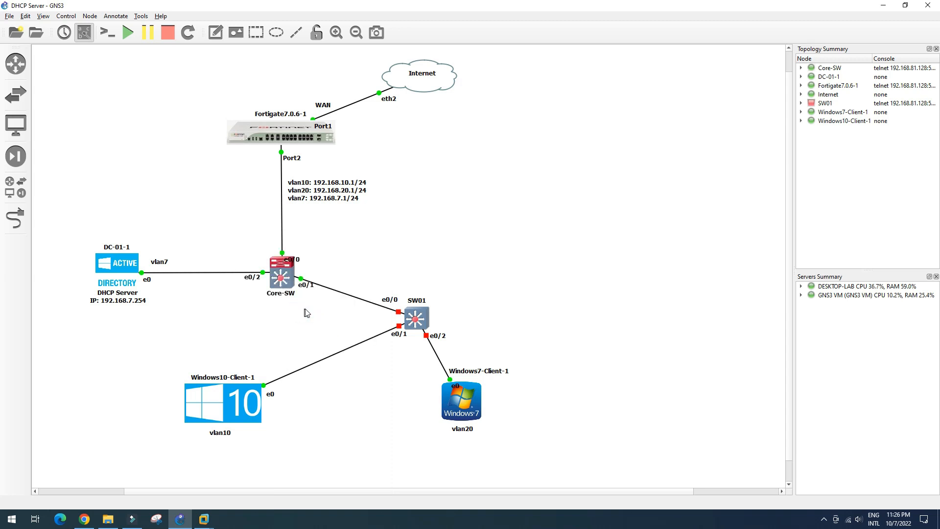
pyautogui.click(318, 313)
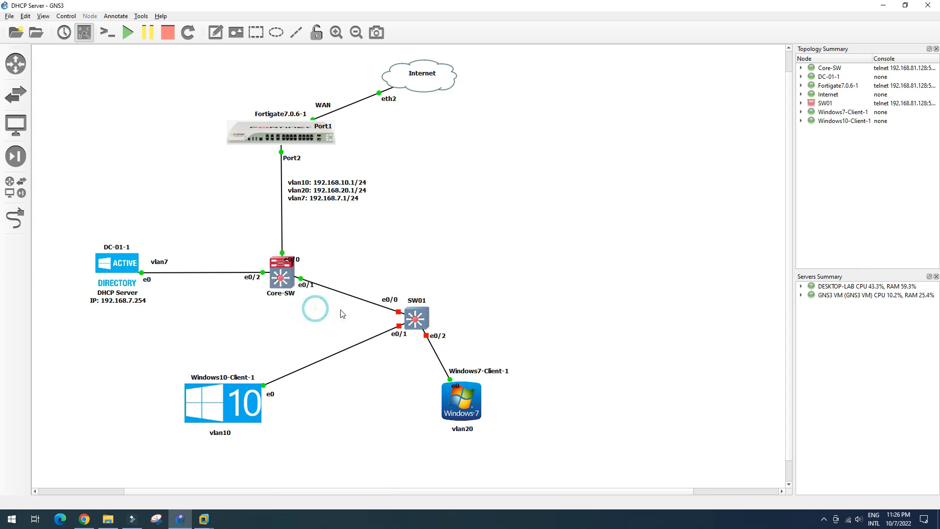
pyautogui.rightClick(417, 323)
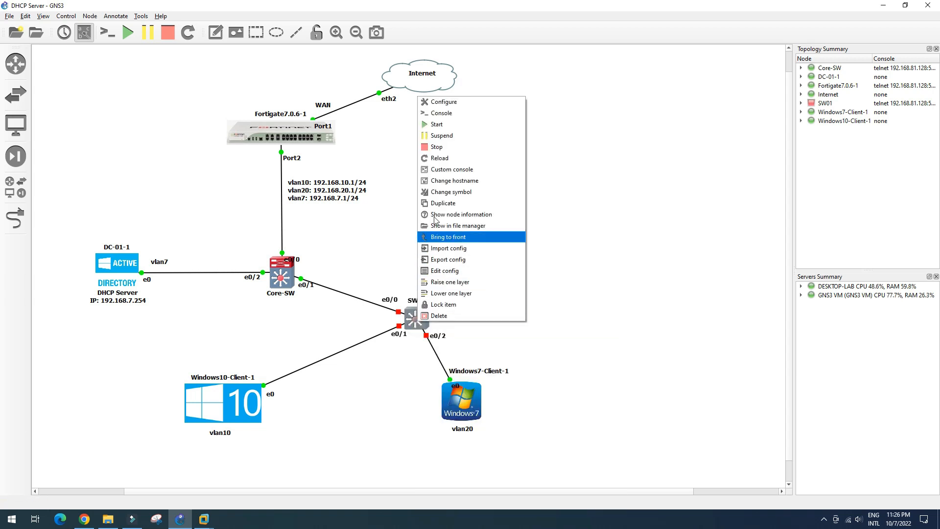
pyautogui.click(451, 129)
pyautogui.click(372, 244)
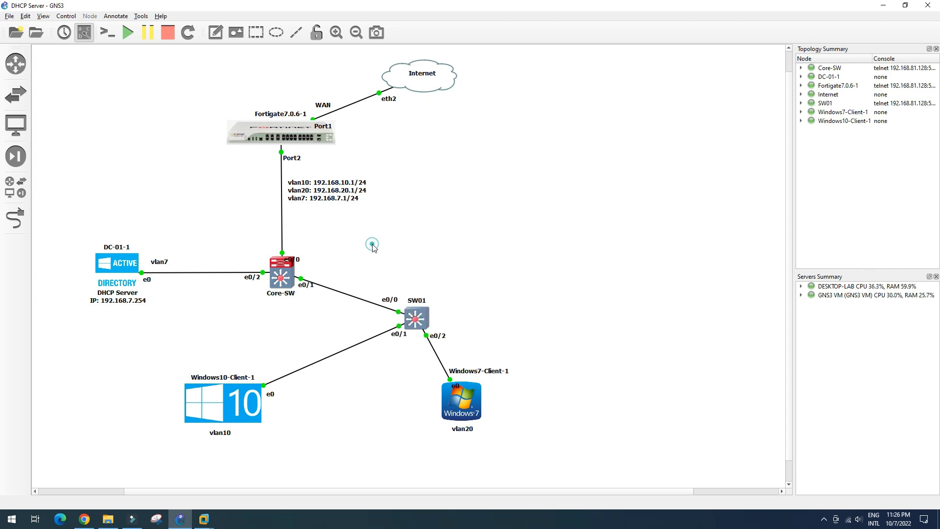
pyautogui.click(85, 519)
# Step: Sign in to the FortiGate web GUI with the admin username and password
pyautogui.click(422, 271)
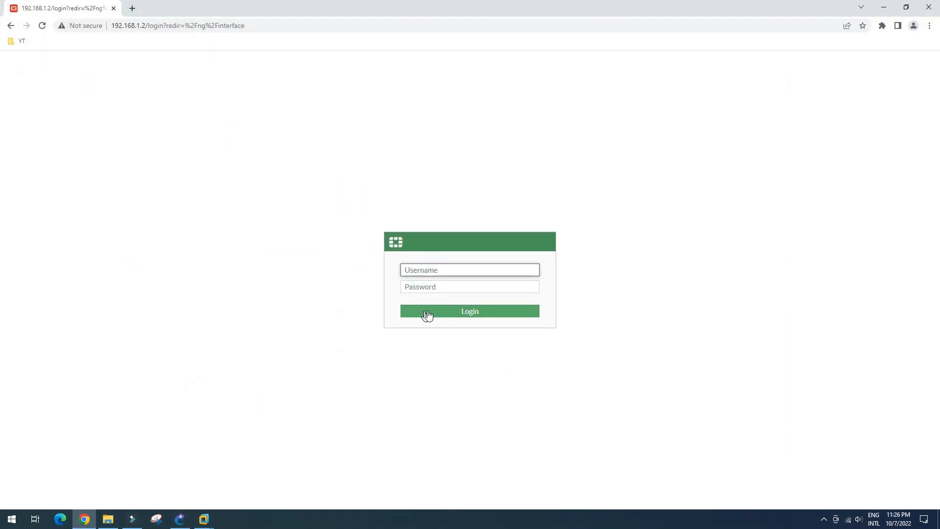
pyautogui.write('admin')
pyautogui.press('Tab')
pyautogui.write('a')
pyautogui.click(428, 314)
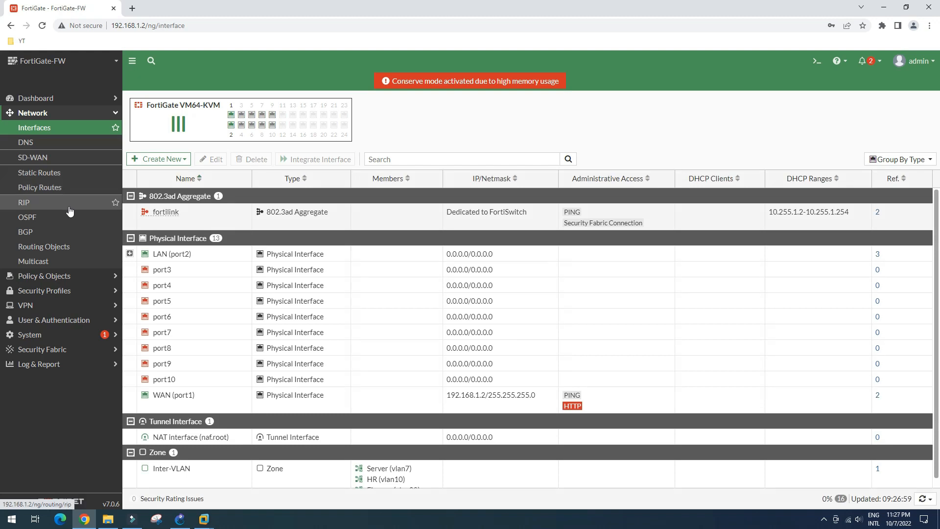
# Step: Expand port2 and confirm HR (vlan10) and Finance (vlan20) relay DHCP to 192.168.7.254
pyautogui.click(129, 253)
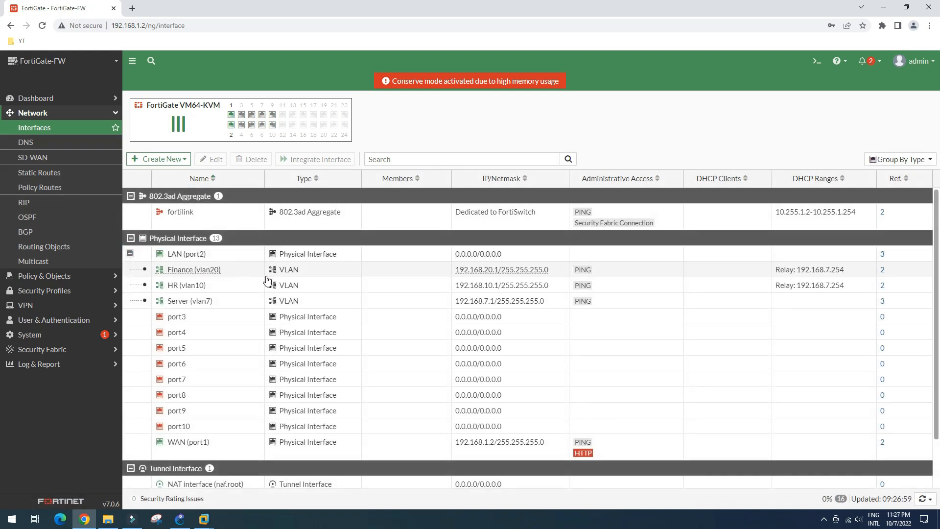
pyautogui.click(819, 289)
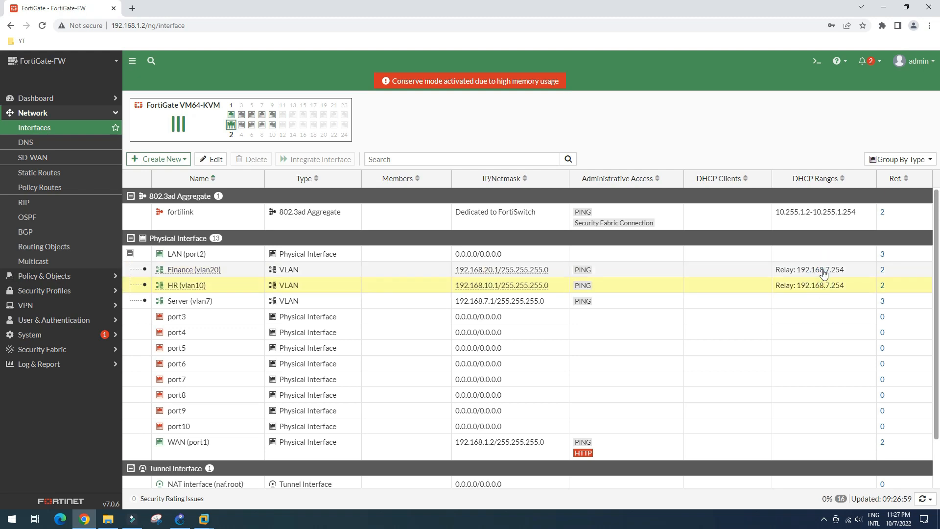
pyautogui.click(824, 273)
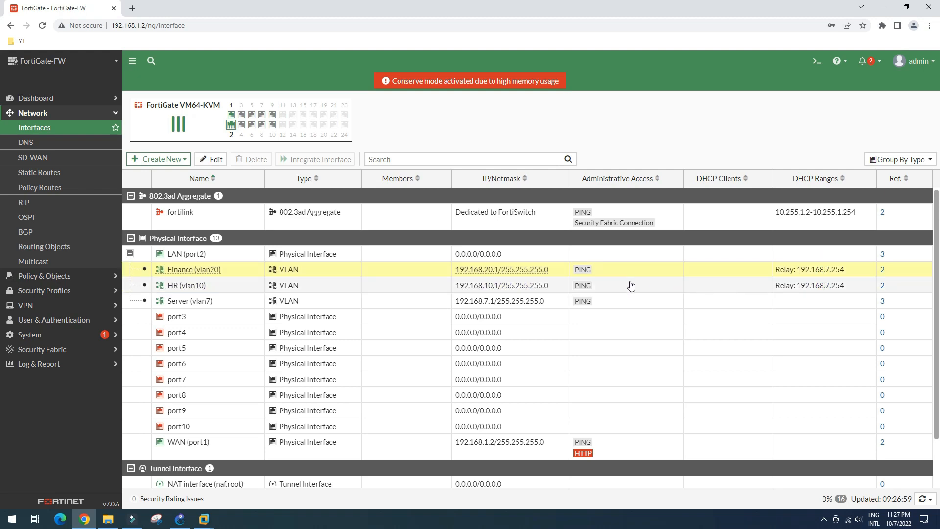
pyautogui.click(180, 519)
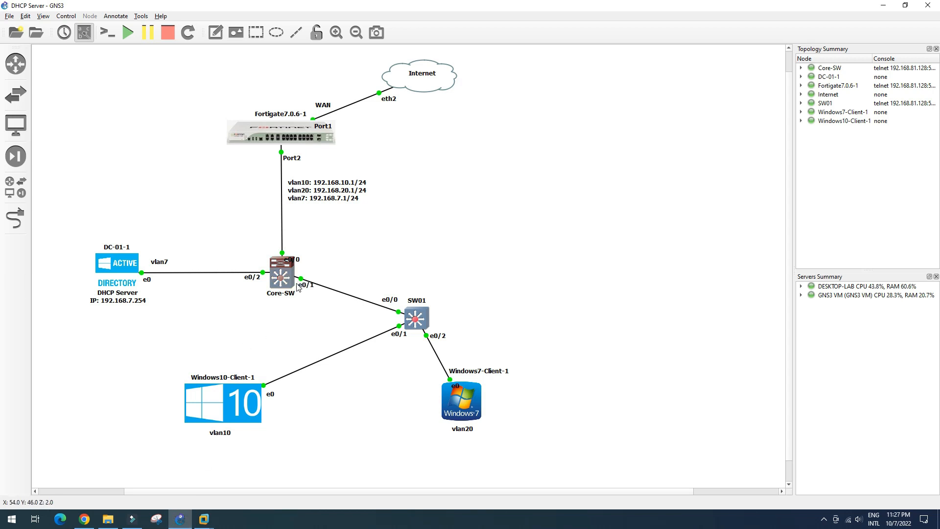
# Step: Check the Windows 7 client's Local Area Connection details for its IPv4 address
pyautogui.moveTo(204, 520)
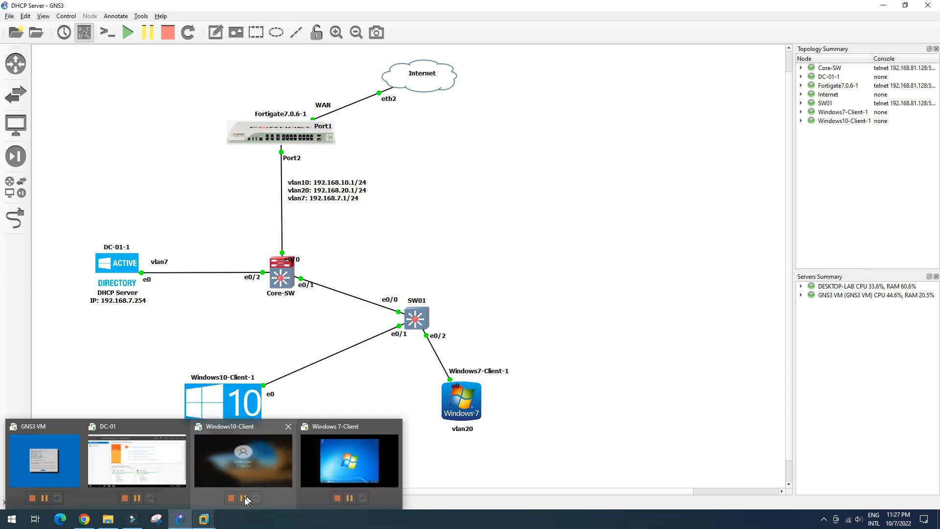
pyautogui.click(360, 449)
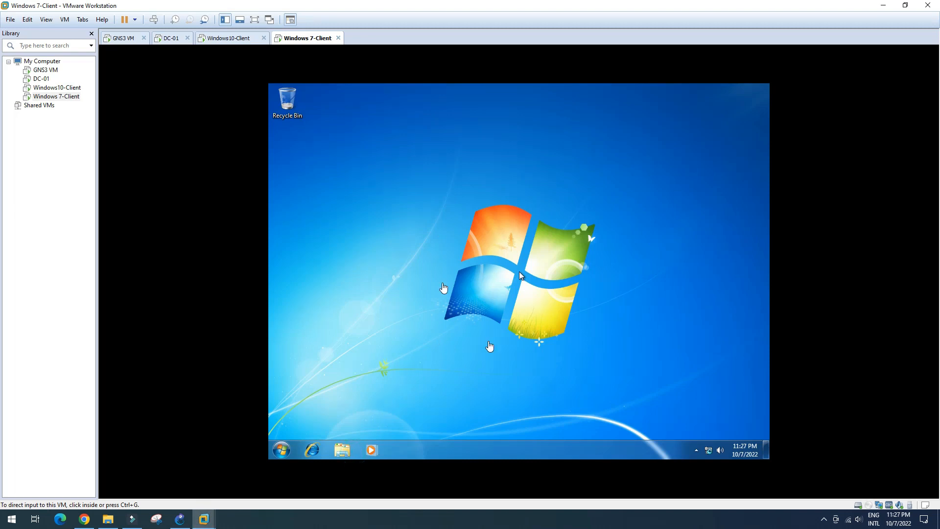
pyautogui.click(710, 454)
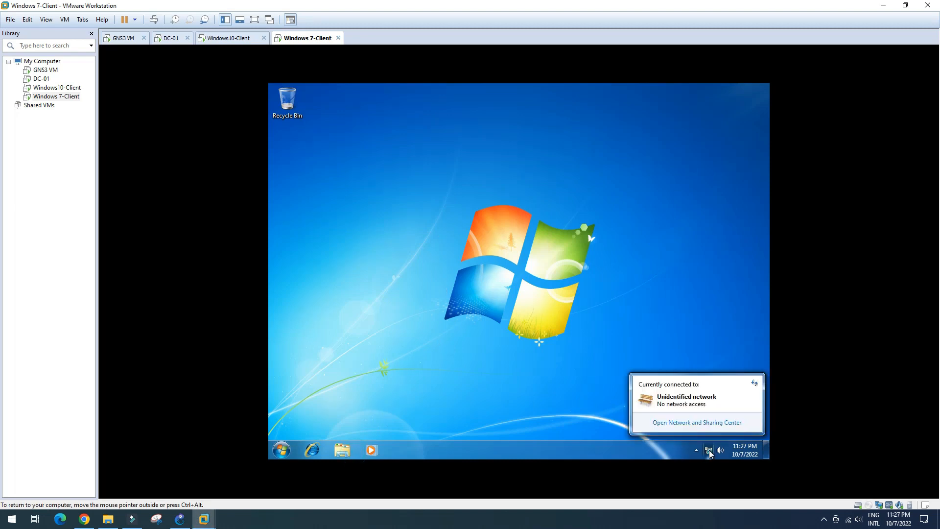
pyautogui.click(705, 424)
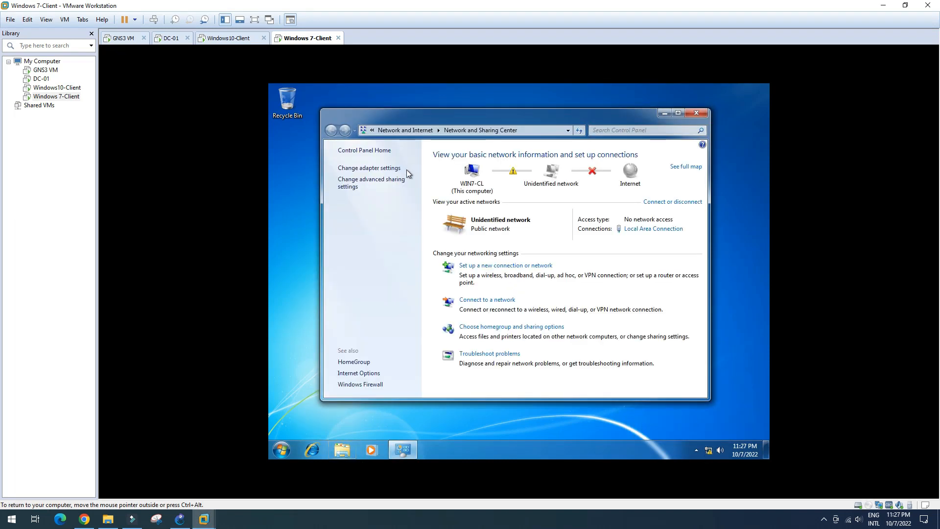
pyautogui.click(653, 229)
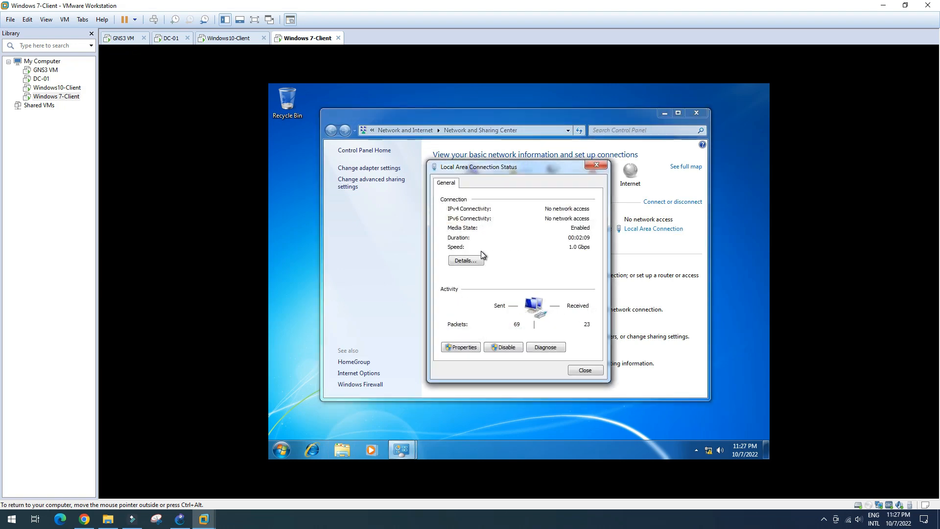
pyautogui.click(478, 259)
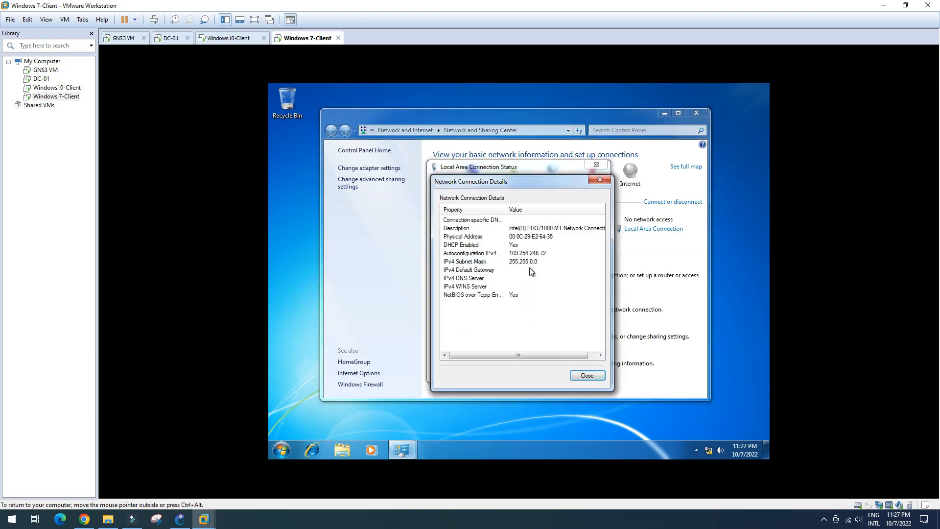
pyautogui.click(587, 376)
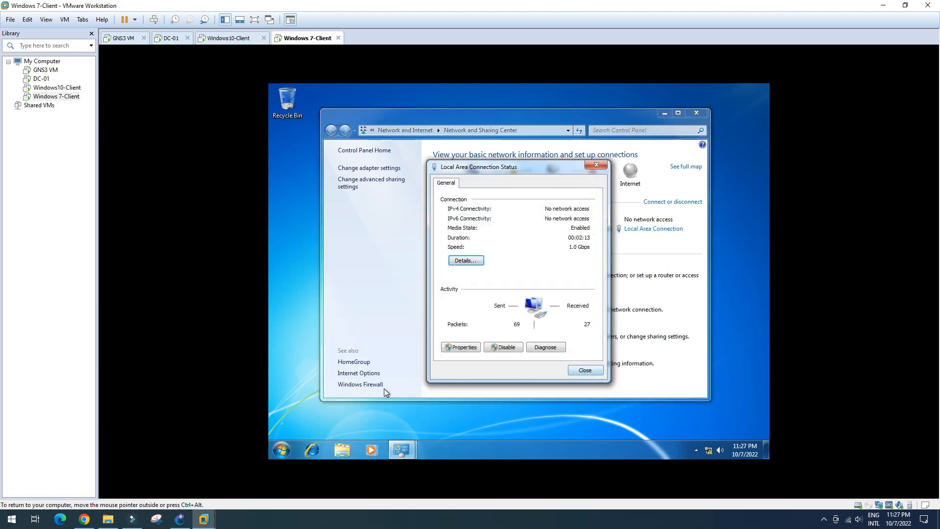
# Step: Check the Windows 10 client's Ethernet0 2 details, showing a 169.254.128.184 autoconfiguration address
pyautogui.click(230, 38)
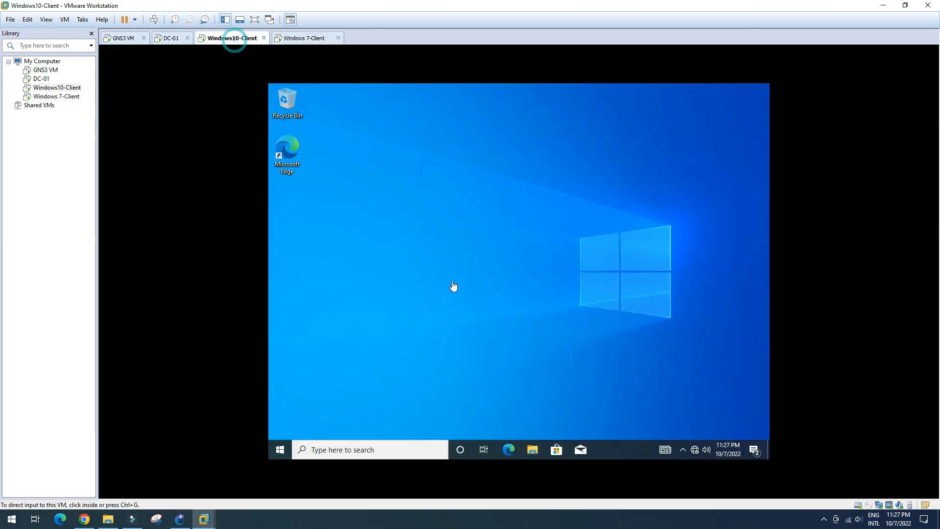
pyautogui.rightClick(695, 449)
pyautogui.click(694, 434)
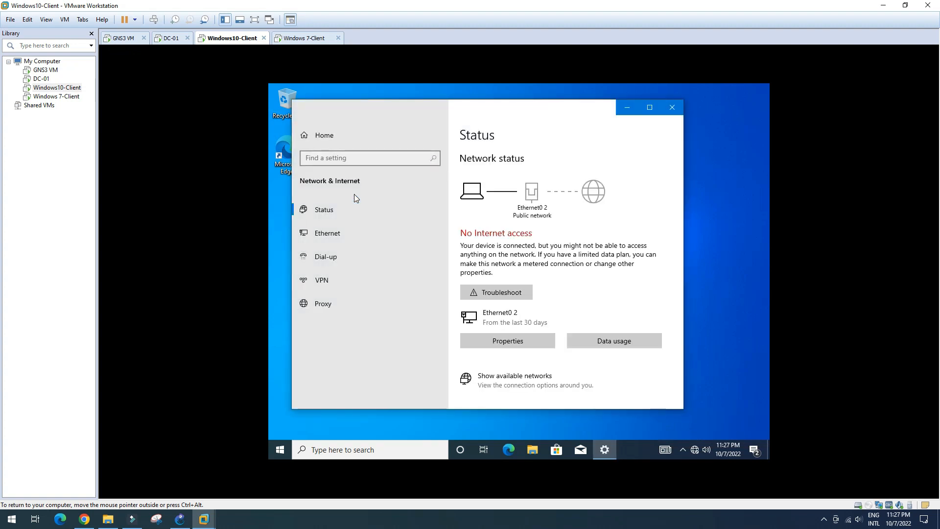
pyautogui.click(332, 239)
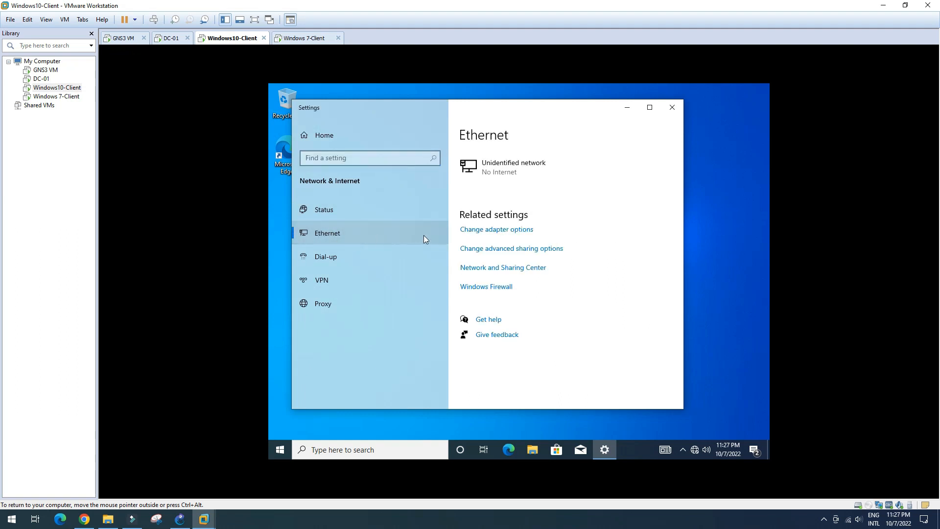
pyautogui.click(486, 231)
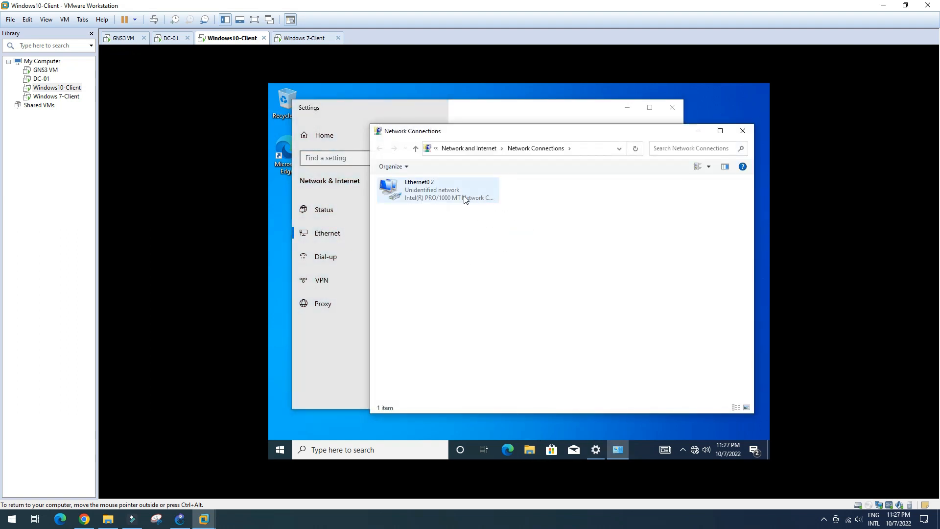
pyautogui.click(455, 202)
pyautogui.doubleClick(456, 202)
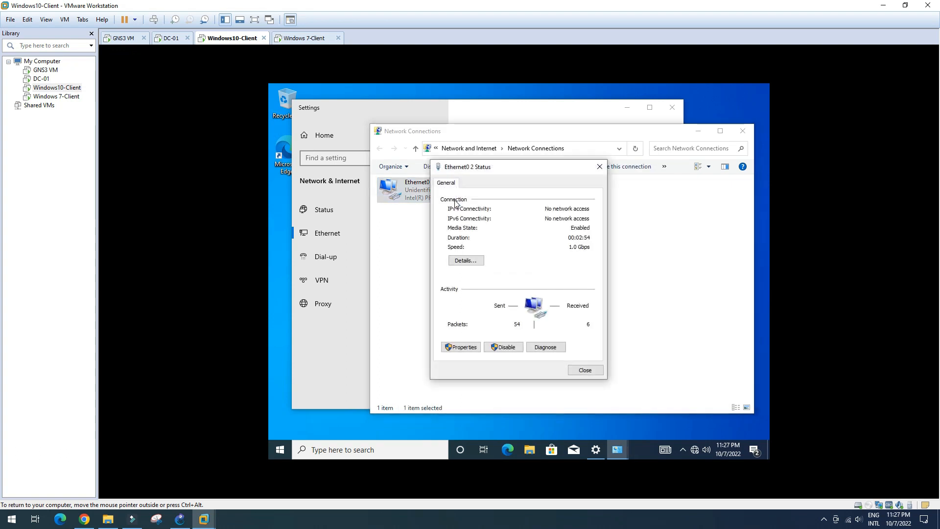
pyautogui.click(472, 260)
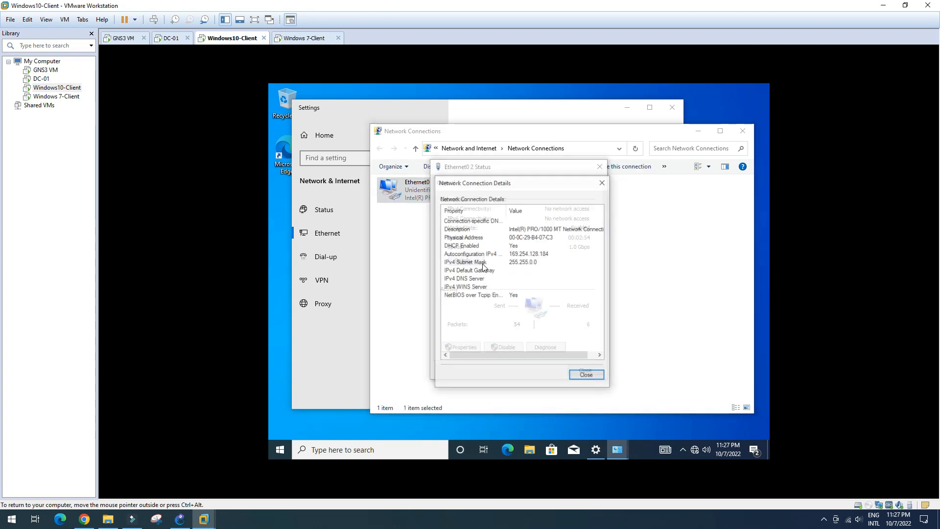
pyautogui.click(587, 375)
pyautogui.click(589, 372)
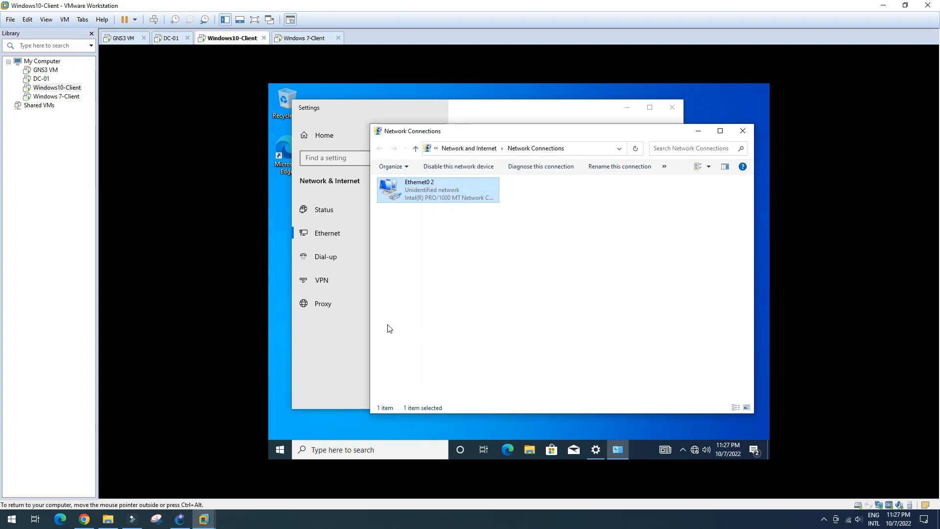
pyautogui.click(171, 38)
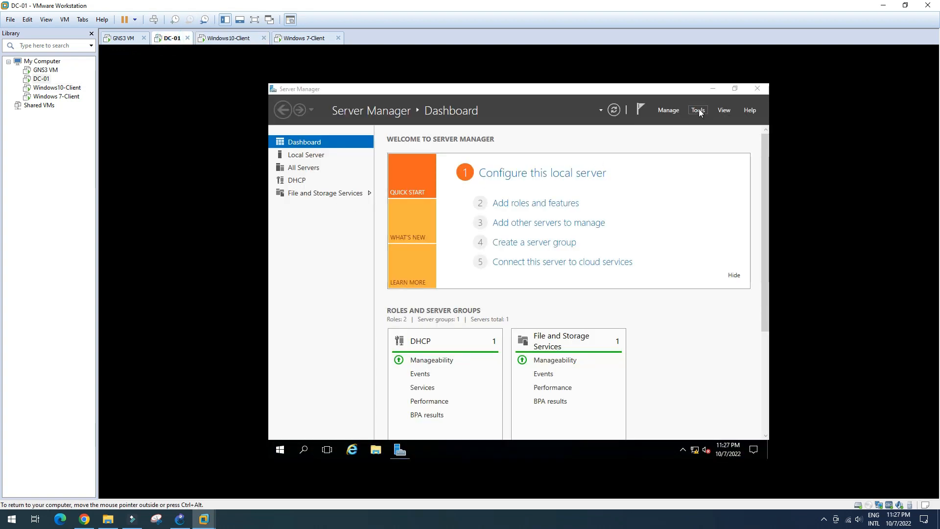
# Step: Launch DC-01's DHCP console maximised and expand dc-01 > IPv4 to show the scopes
pyautogui.click(699, 109)
pyautogui.click(660, 154)
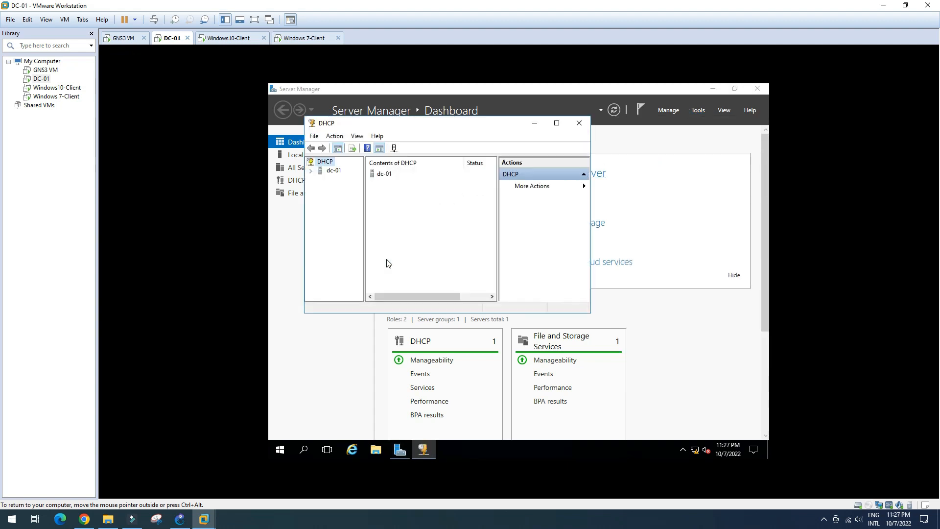
pyautogui.click(557, 123)
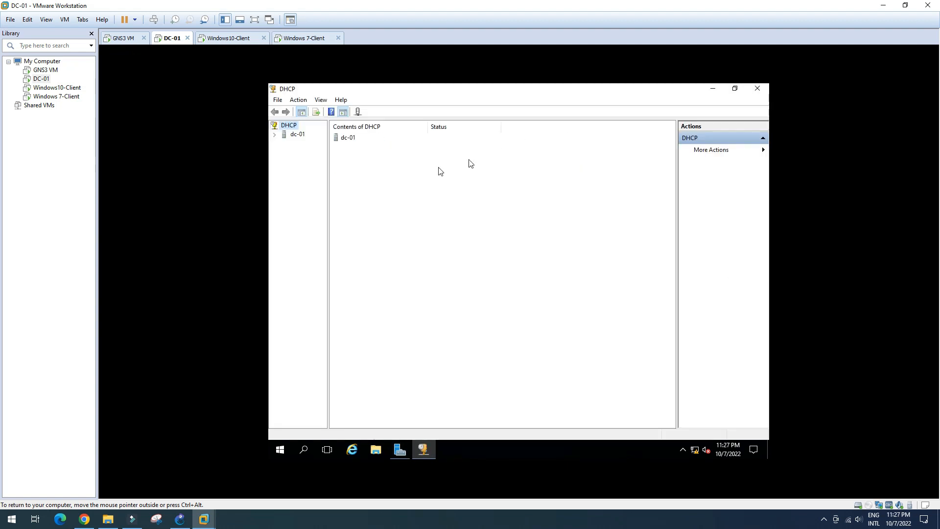
pyautogui.moveTo(328, 174); pyautogui.dragTo(393, 176)
pyautogui.click(276, 134)
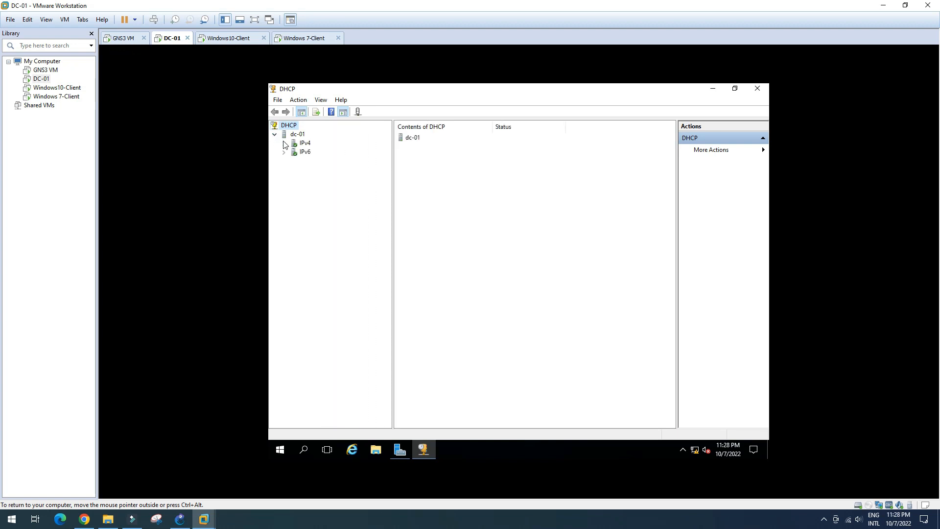
pyautogui.click(284, 143)
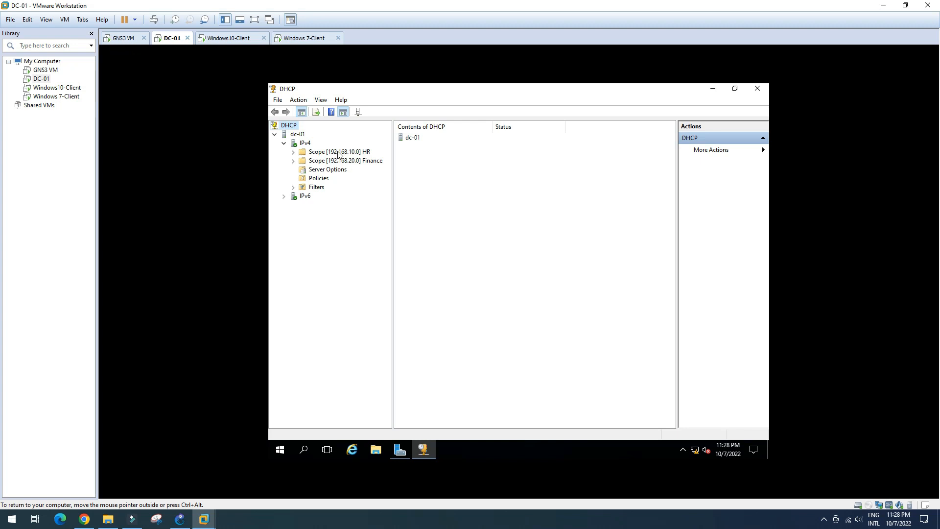
# Step: View address leases: HR scope holds 192.168.10.10, the Finance scope has none
pyautogui.click(293, 152)
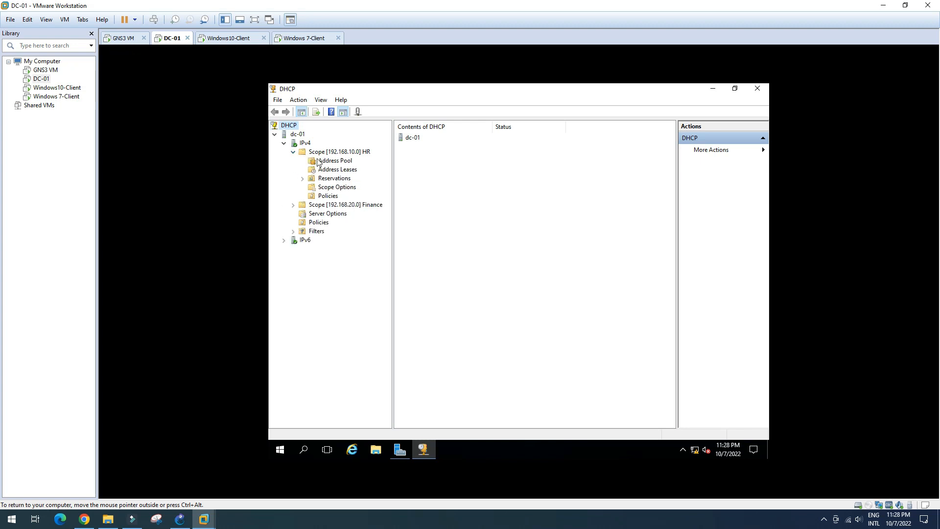
pyautogui.click(336, 170)
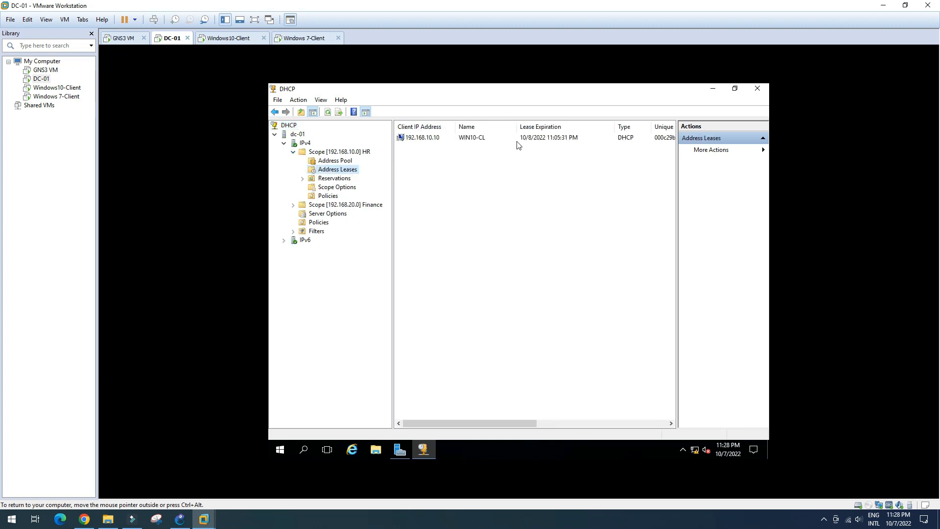
pyautogui.click(541, 139)
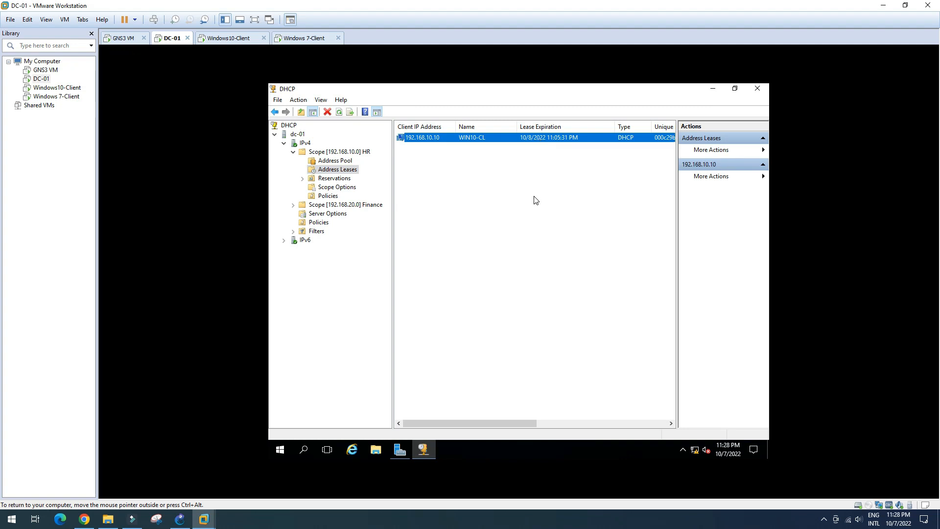
pyautogui.click(293, 205)
pyautogui.click(338, 223)
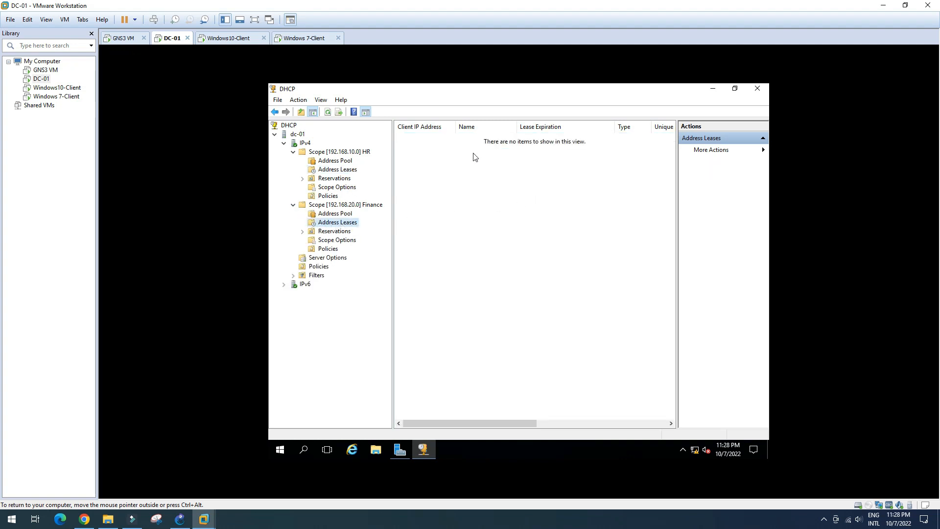
# Step: Ping 192.168.7.1 from a DC-01 command prompt, getting four replies with 0% loss
pyautogui.click(466, 323)
pyautogui.press('super+r')
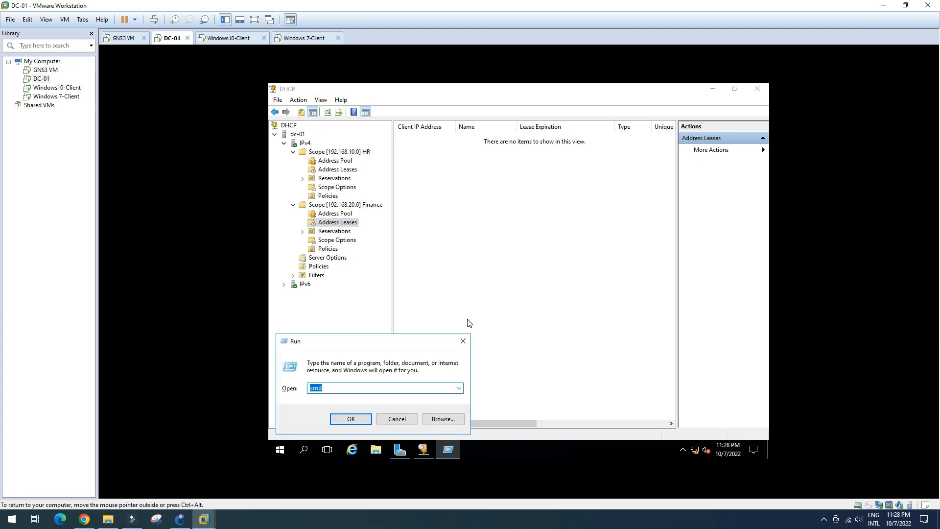
pyautogui.press('Return')
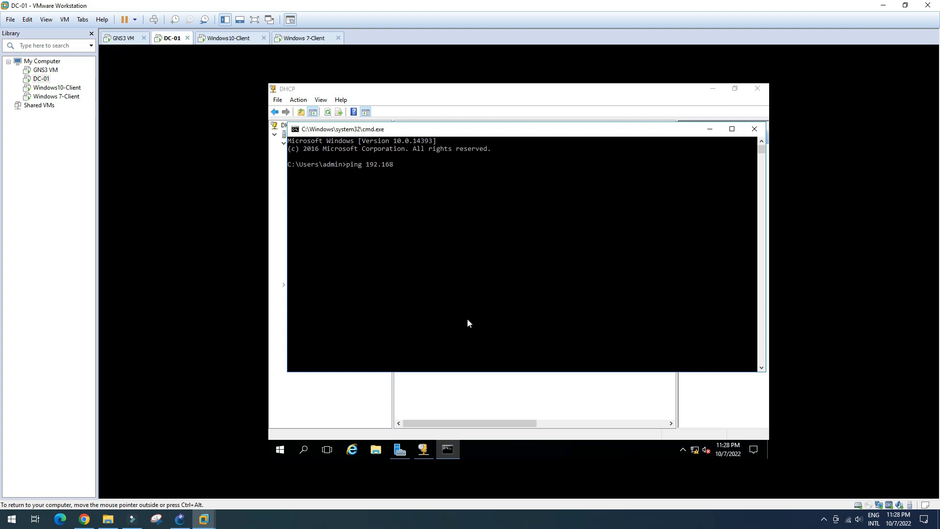
pyautogui.write('ping 192.168.7.1')
pyautogui.press('Return')
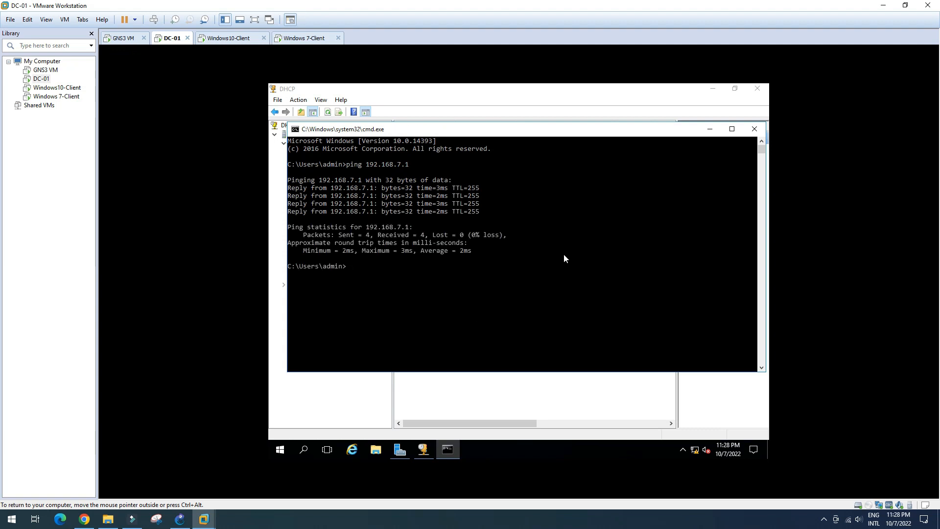
pyautogui.click(233, 39)
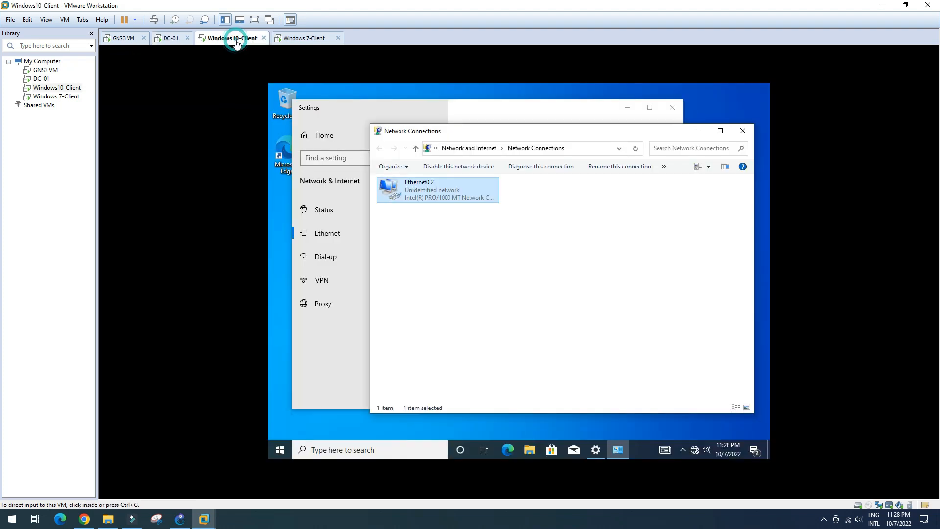
# Step: Recheck Windows10-Client's Ethernet0 2 details, still only 169.254.128.184
pyautogui.doubleClick(451, 198)
pyautogui.click(483, 261)
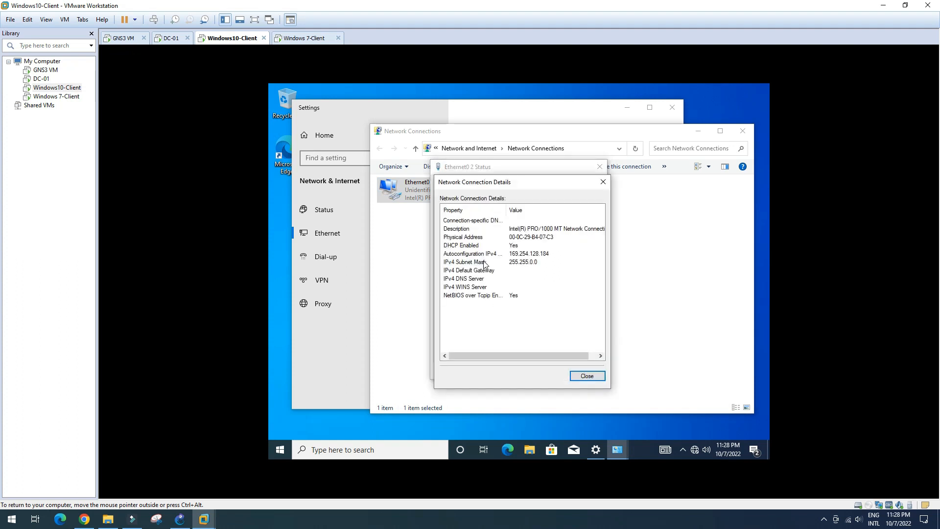
pyautogui.click(588, 375)
pyautogui.click(587, 373)
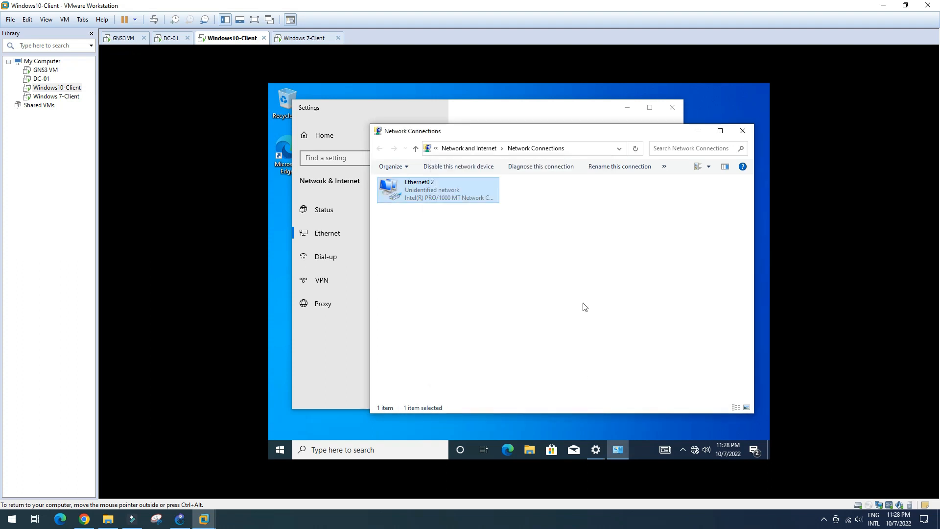
# Step: Recheck the Windows 7 client's Local Area Connection details, still reporting 169.254.248.72
pyautogui.click(313, 39)
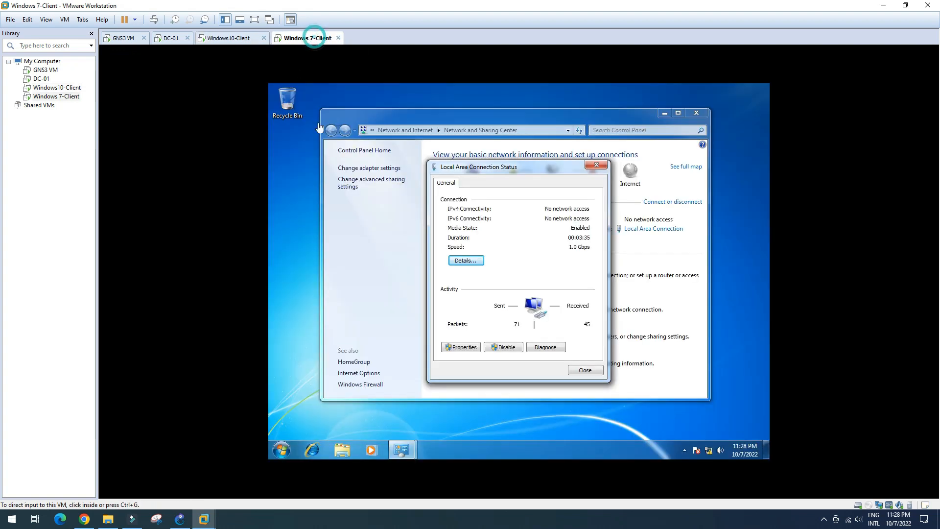
pyautogui.click(585, 371)
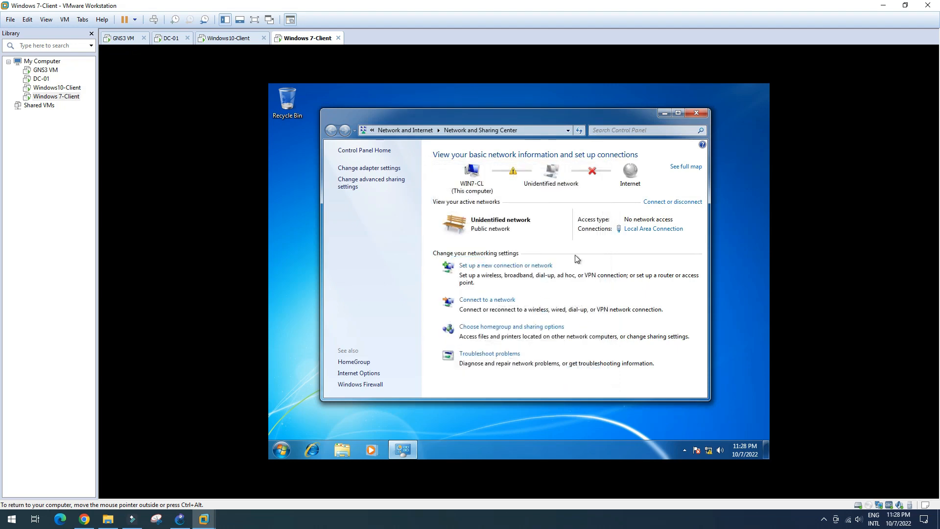
pyautogui.click(653, 229)
pyautogui.click(465, 261)
pyautogui.click(587, 375)
pyautogui.click(586, 371)
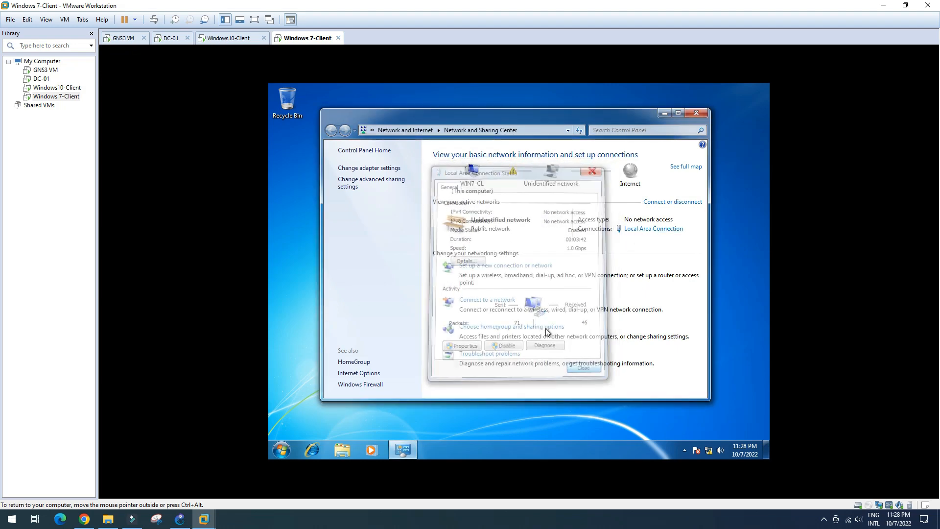
pyautogui.click(376, 168)
pyautogui.click(389, 173)
pyautogui.doubleClick(389, 173)
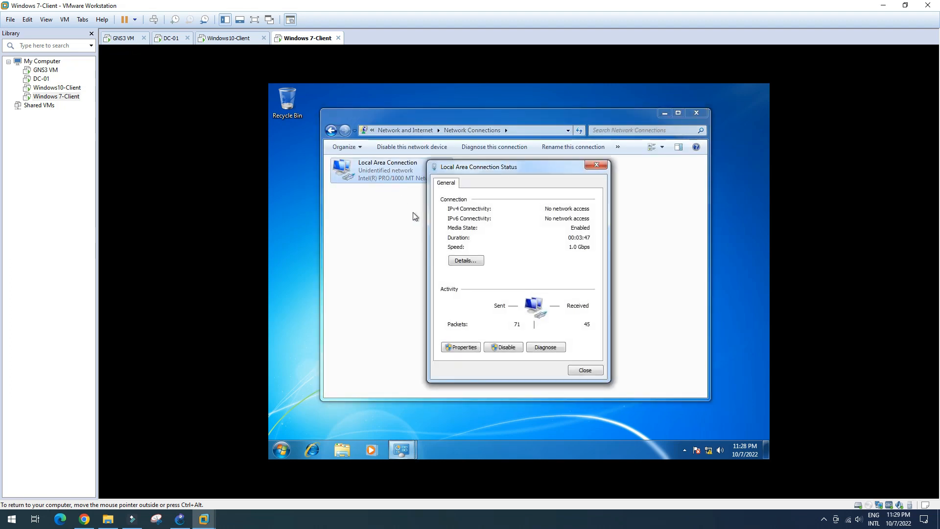
pyautogui.click(464, 261)
pyautogui.click(587, 375)
pyautogui.click(587, 371)
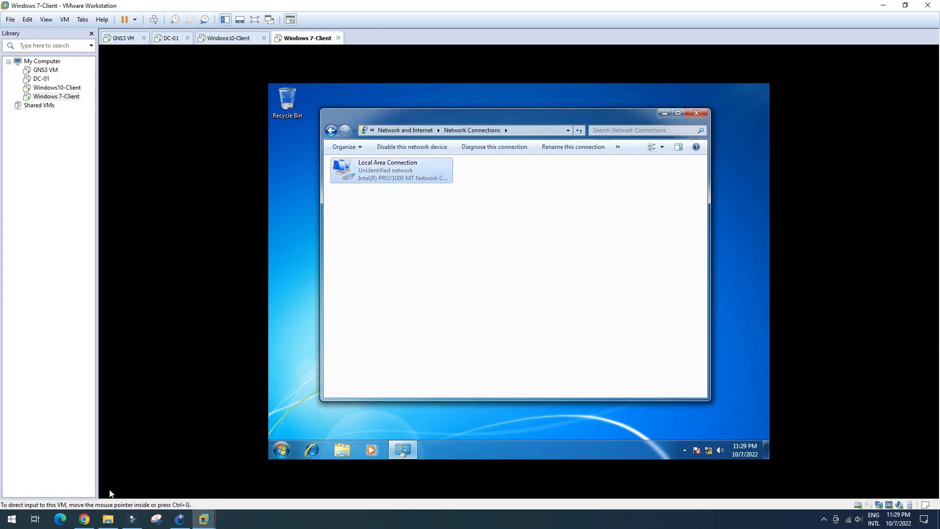
pyautogui.click(84, 519)
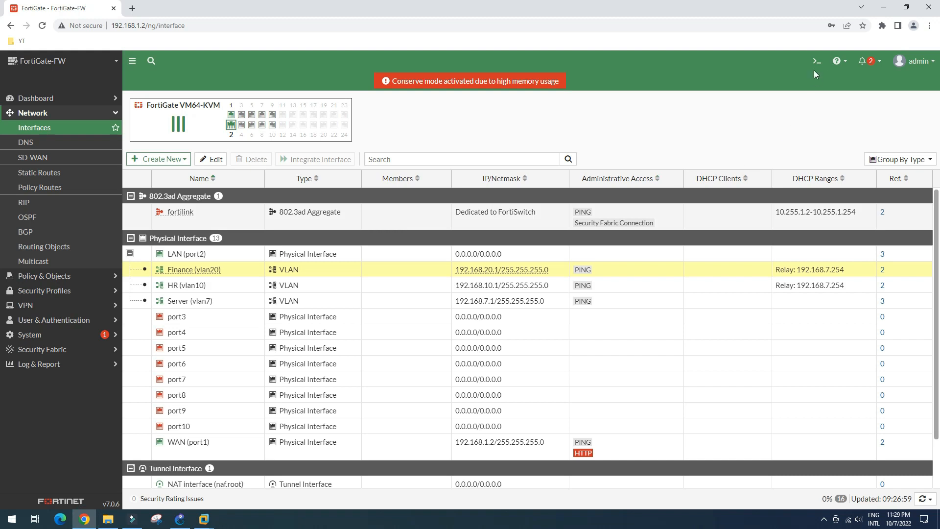
# Step: Run 'execute ping 192.168.7.254' in the FortiGate CLI console
pyautogui.click(816, 61)
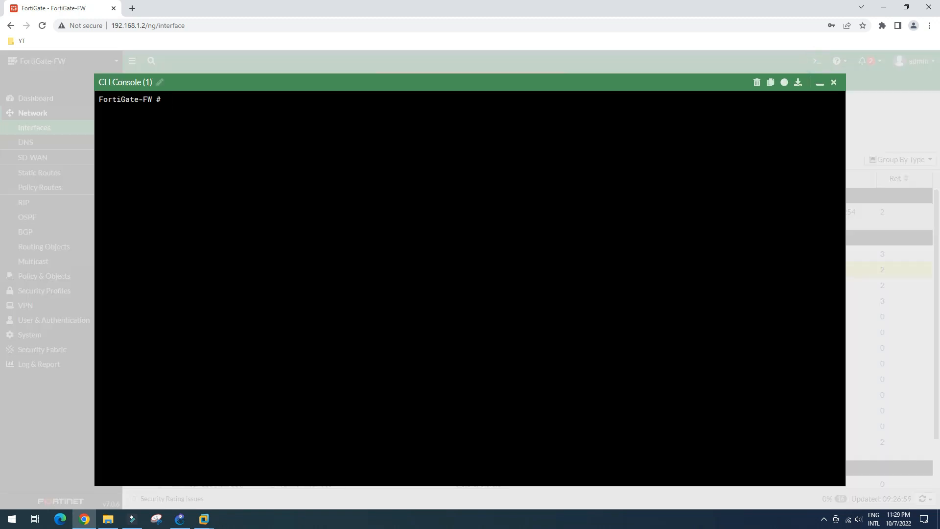
pyautogui.write('execute ping 192.168.7.')
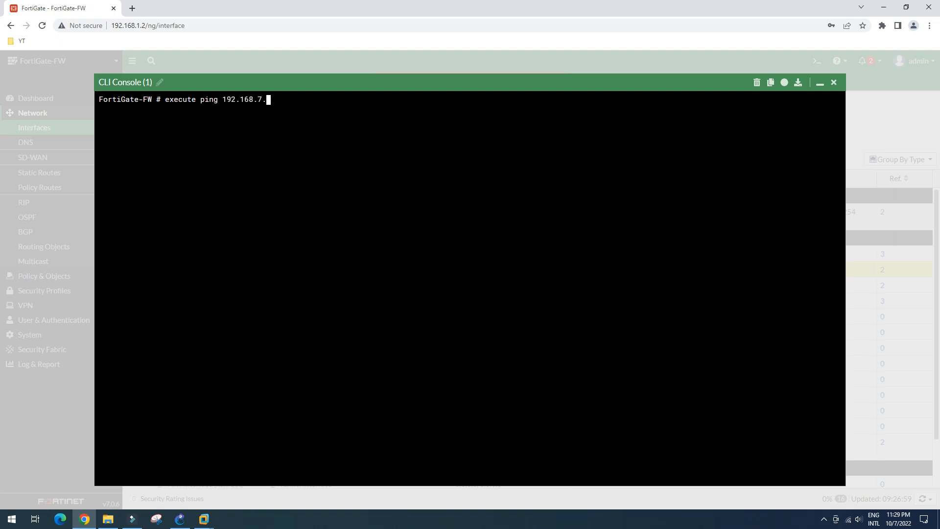
pyautogui.write('254')
pyautogui.press('Return')
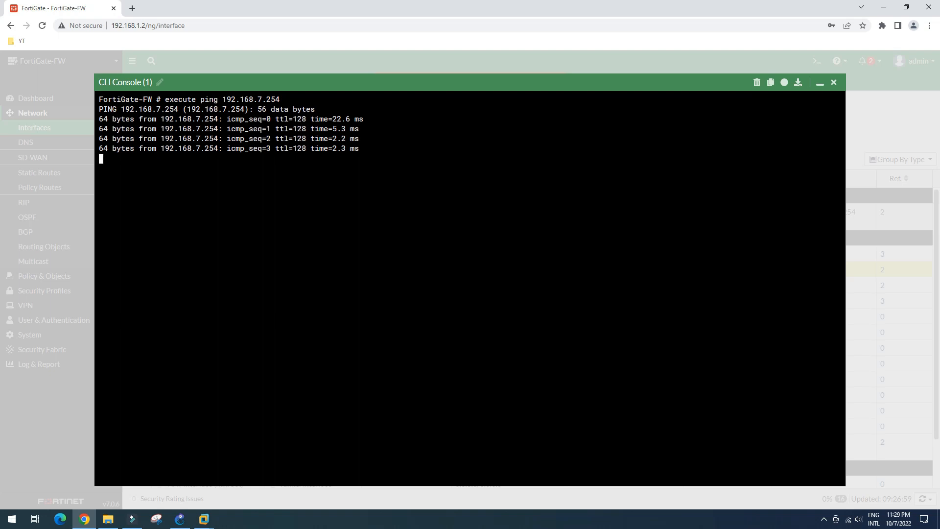
# Step: Edit the previous command to ping 192.168.10.1 from the FortiGate CLI
pyautogui.press('Up')
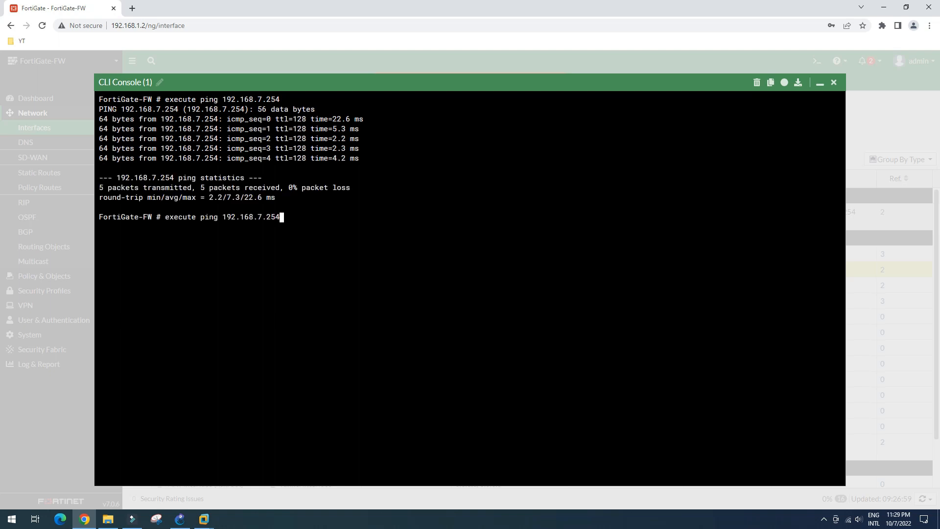
pyautogui.press('BackSpace')
pyautogui.press('BackSpace')
pyautogui.press('BackSpace')
pyautogui.press('BackSpace')
pyautogui.press('BackSpace')
pyautogui.write('10.1')
pyautogui.press('Return')
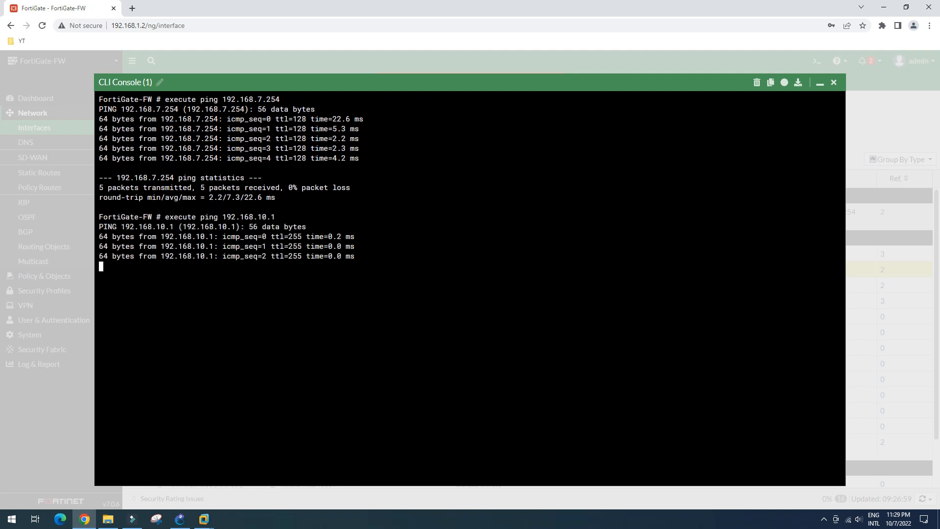
pyautogui.click(180, 520)
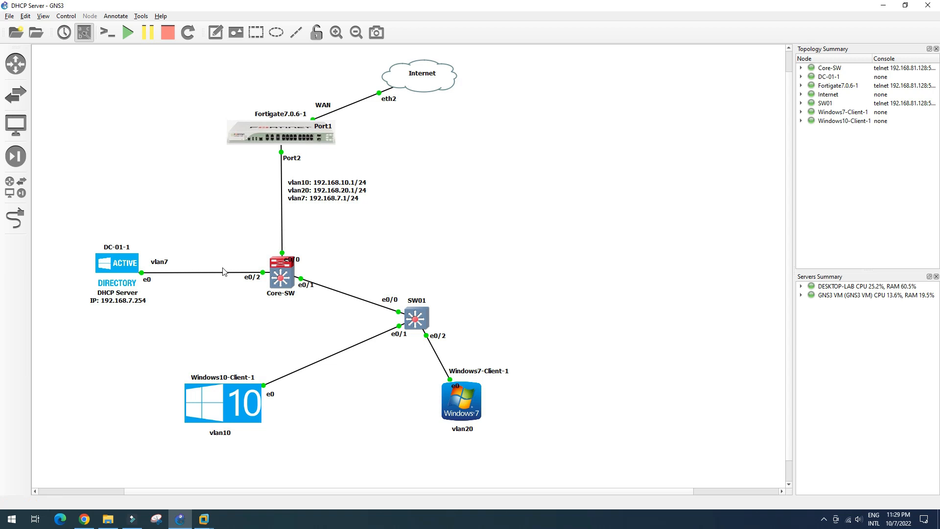
# Step: Tidy Core-SW's e0/0 label and place a VPCS node, PC1, on the GNS3 VM server
pyautogui.moveTo(297, 259); pyautogui.dragTo(301, 254)
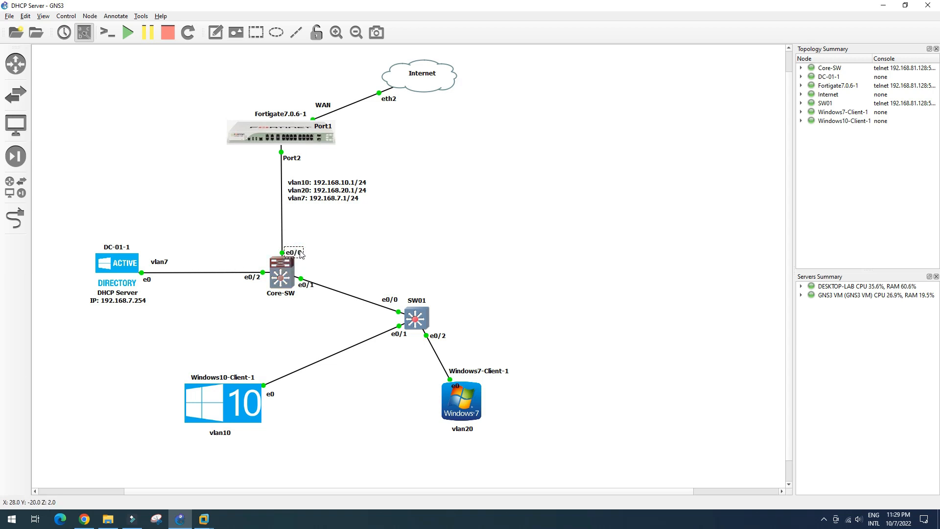
pyautogui.click(360, 252)
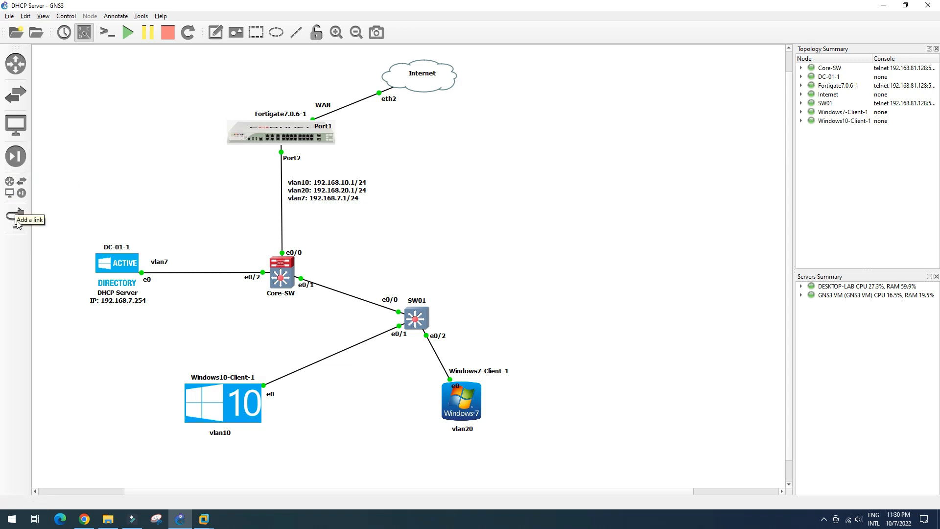
pyautogui.click(15, 126)
pyautogui.moveTo(59, 122); pyautogui.dragTo(569, 265)
pyautogui.click(482, 258)
pyautogui.click(479, 273)
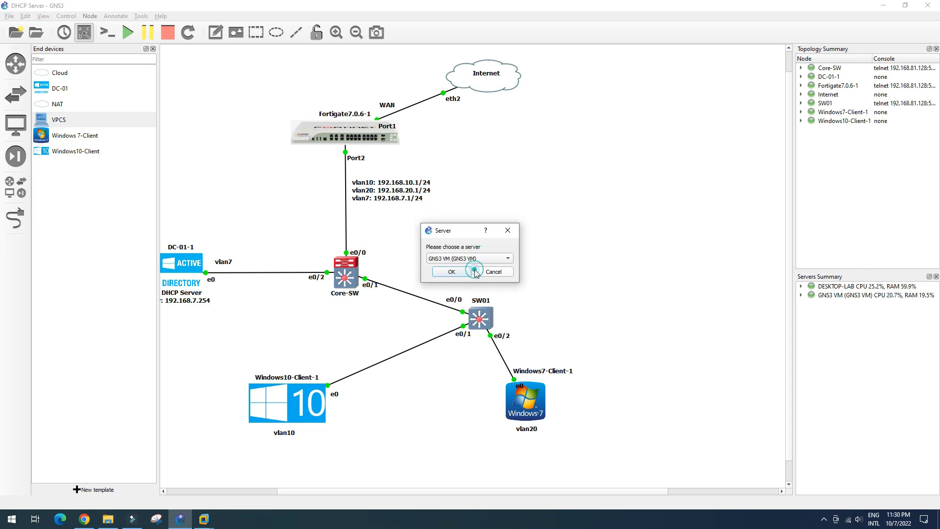
pyautogui.click(454, 271)
# Step: Duplicate PC1 as PC2 and position it below PC1
pyautogui.moveTo(590, 280); pyautogui.dragTo(588, 258)
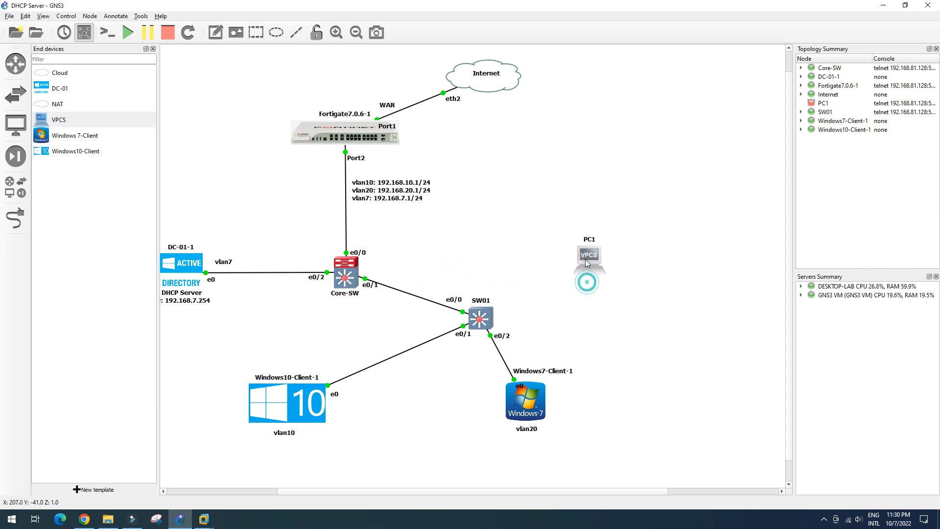
pyautogui.rightClick(589, 261)
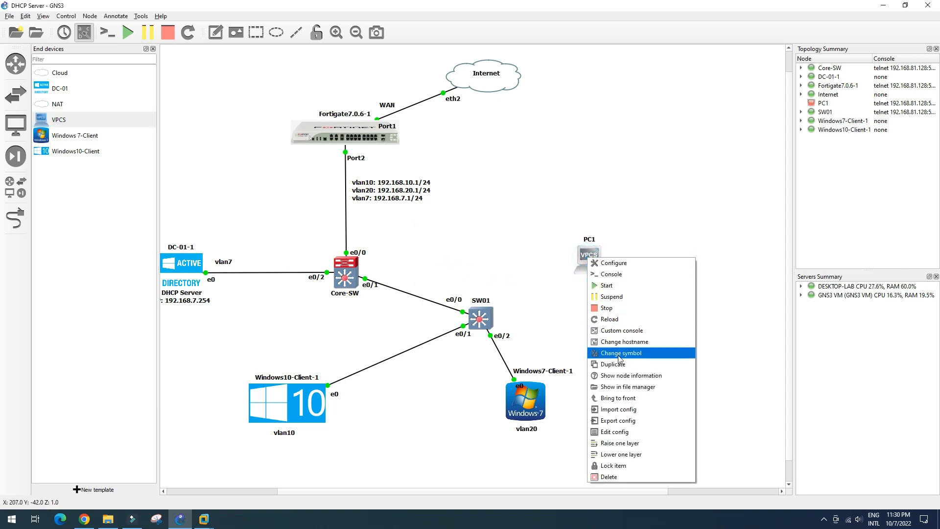
pyautogui.click(618, 365)
pyautogui.moveTo(597, 273); pyautogui.dragTo(603, 328)
# Step: Link SW01 e0/3 to PC1 e0 and SW01 e1/0 to PC2 e0
pyautogui.click(16, 218)
pyautogui.click(483, 319)
pyautogui.click(510, 358)
pyautogui.click(598, 261)
pyautogui.click(615, 267)
pyautogui.click(483, 321)
pyautogui.click(512, 371)
pyautogui.click(606, 322)
pyautogui.click(612, 327)
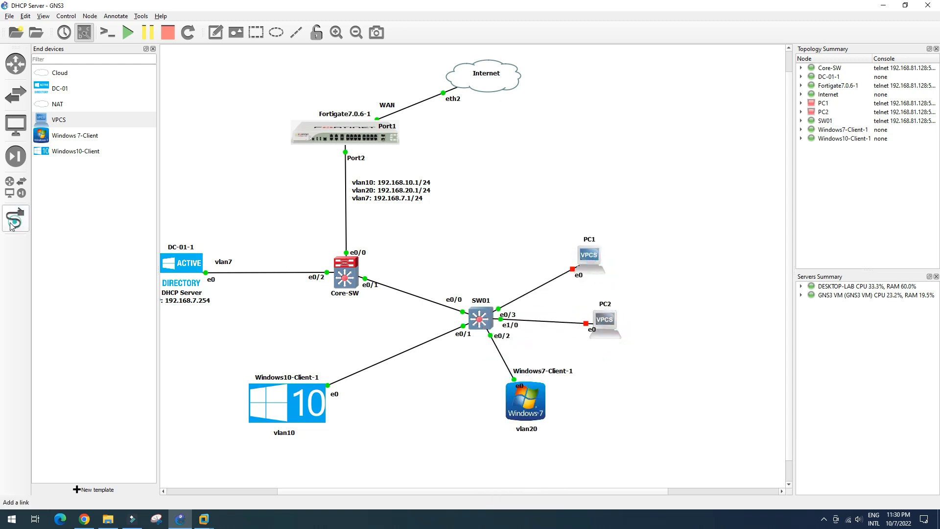
pyautogui.click(16, 218)
# Step: Copy the vlan10 and vlan20 labels beside PC1 and PC2, deleting a stray PC3 node
pyautogui.rightClick(286, 433)
pyautogui.click(313, 281)
pyautogui.moveTo(302, 444); pyautogui.dragTo(623, 255)
pyautogui.click(676, 302)
pyautogui.rightClick(535, 430)
pyautogui.click(549, 437)
pyautogui.moveTo(544, 439); pyautogui.dragTo(650, 314)
pyautogui.moveTo(618, 332); pyautogui.dragTo(708, 398)
pyautogui.press('Delete')
pyautogui.click(478, 271)
pyautogui.moveTo(649, 315); pyautogui.dragTo(641, 323)
pyautogui.rightClick(591, 256)
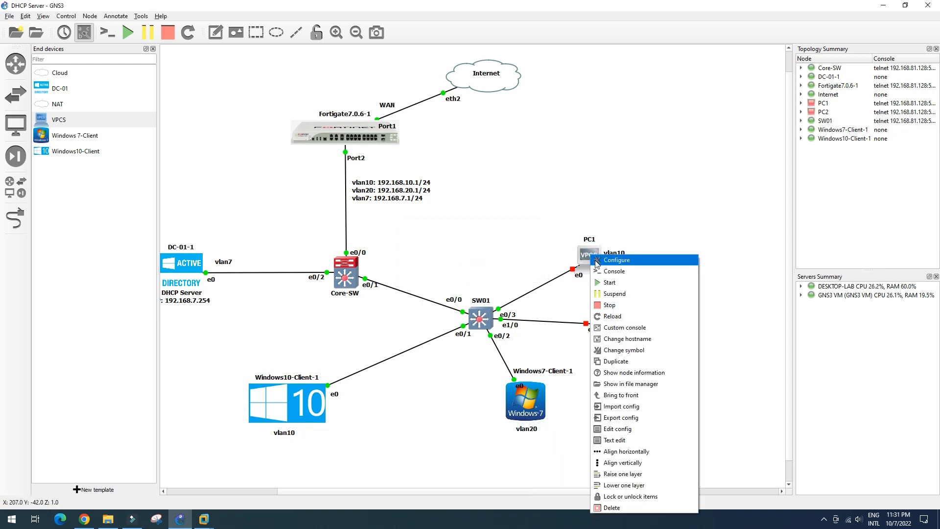
pyautogui.click(534, 262)
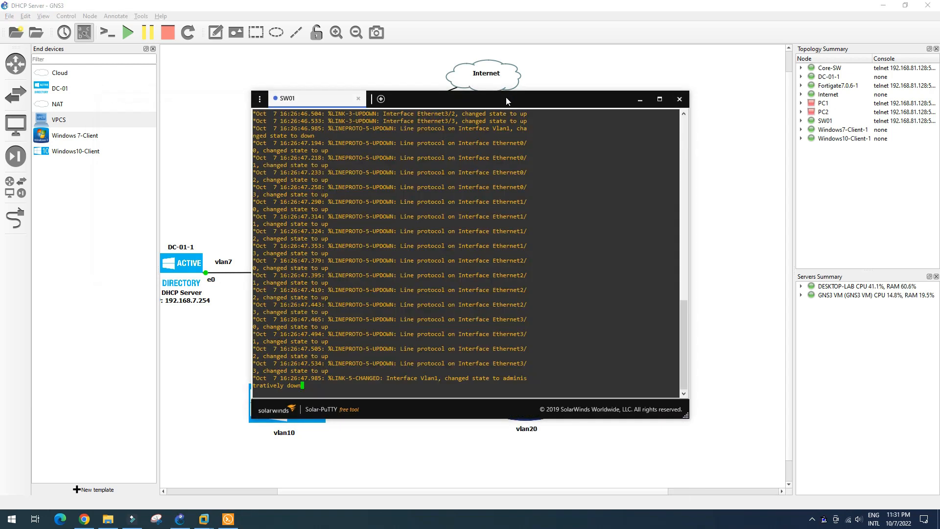
# Step: Rearrange the windows and check SW01's current interface status with sh int status
pyautogui.moveTo(525, 98); pyautogui.dragTo(309, 81)
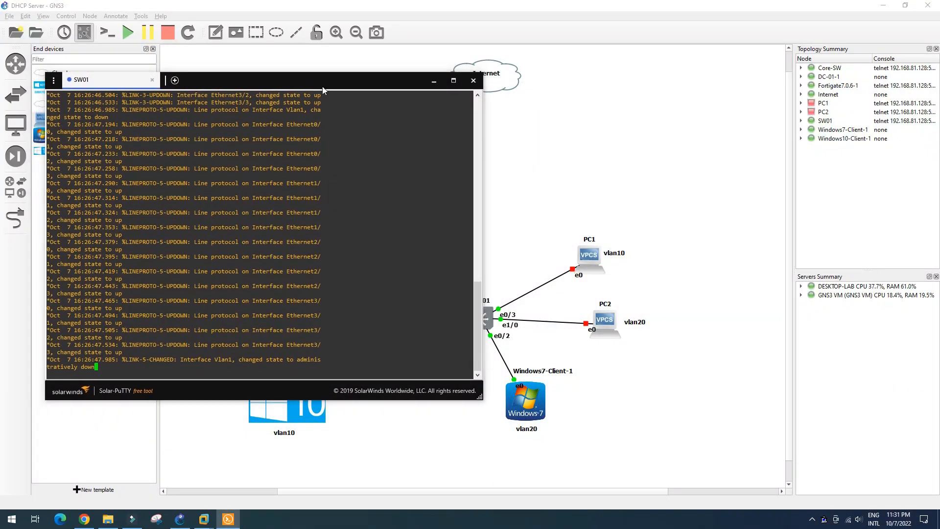
pyautogui.moveTo(513, 318); pyautogui.dragTo(517, 313)
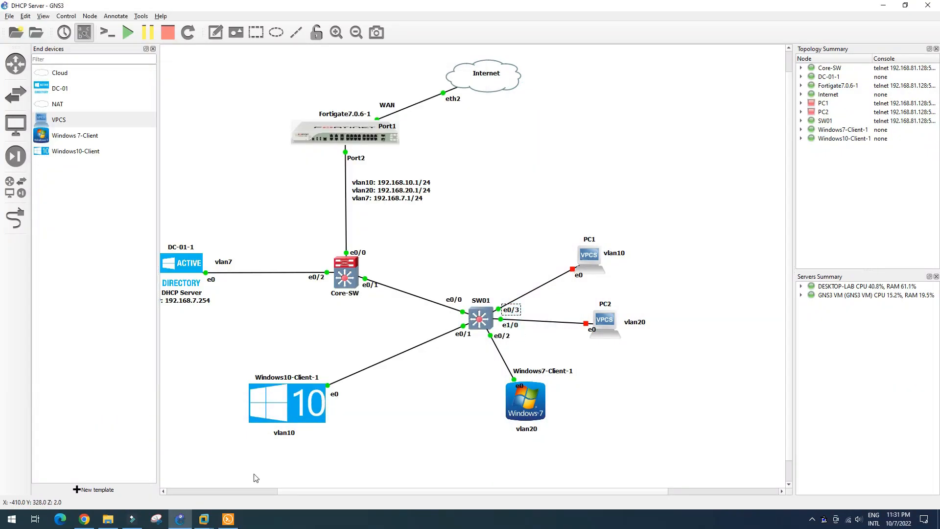
pyautogui.click(228, 519)
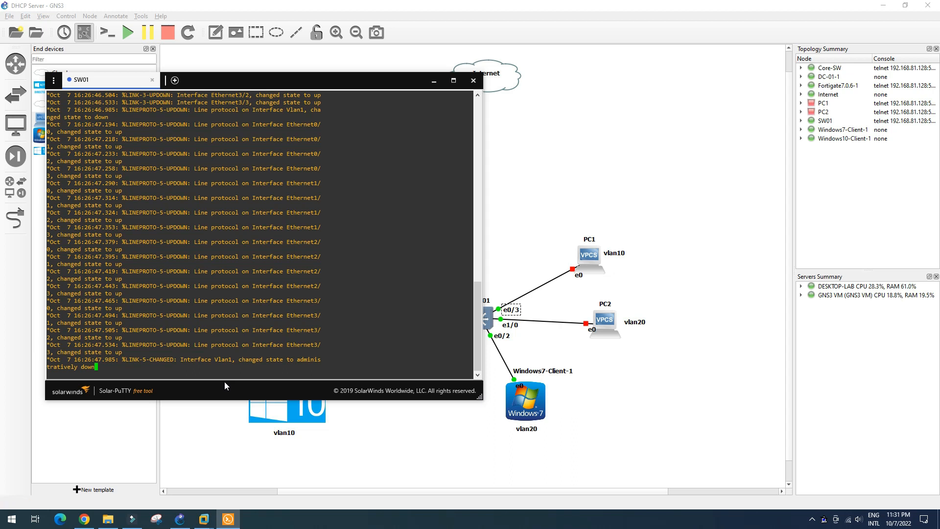
pyautogui.press('Return')
pyautogui.press('Return')
pyautogui.press('Return')
pyautogui.write('sh int statu')
pyautogui.press('Return')
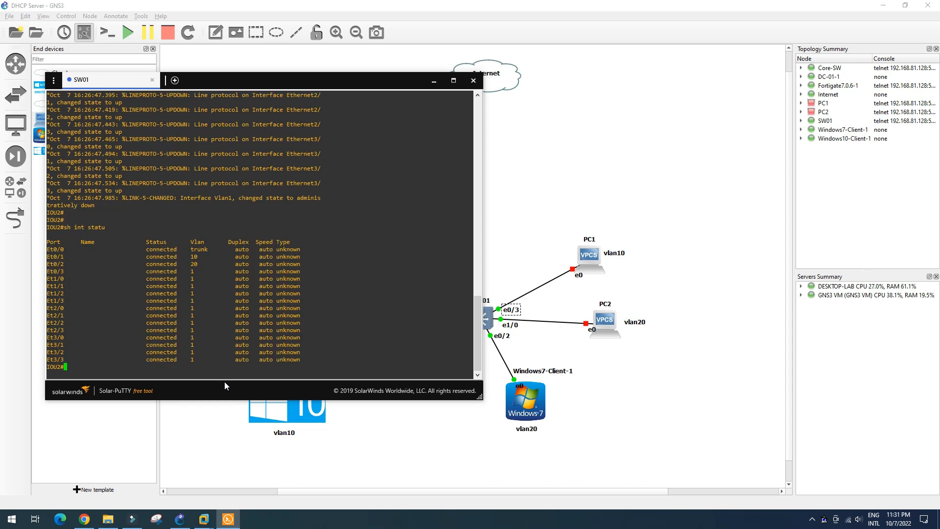
# Step: Make SW01 port e0/3 an access port in VLAN 10
pyautogui.write('conf t')
pyautogui.press('Return')
pyautogui.write('int e0/3')
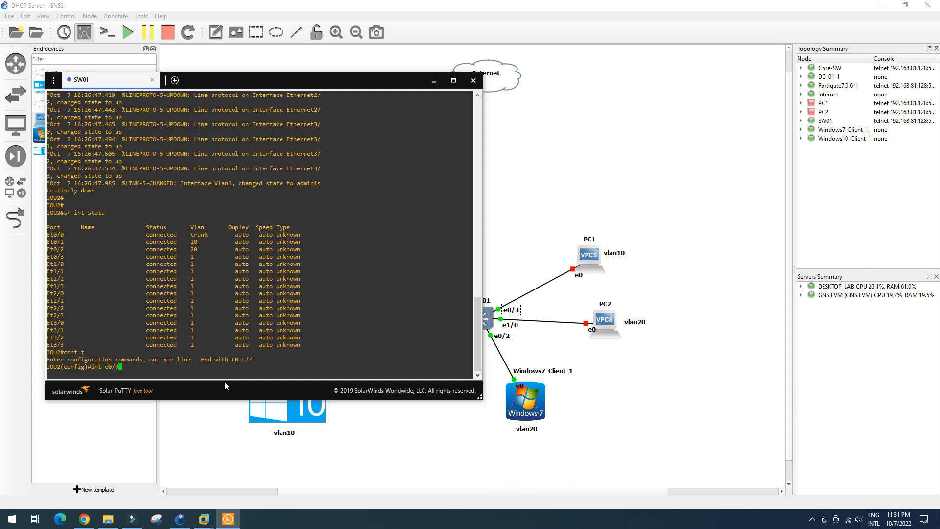
pyautogui.press('Return')
pyautogui.write('swi')
pyautogui.press('Tab')
pyautogui.write('mod')
pyautogui.press('Tab')
pyautogui.write('acc')
pyautogui.press('Return')
pyautogui.write('swi')
pyautogui.press('Tab')
pyautogui.write('acc vlan ')
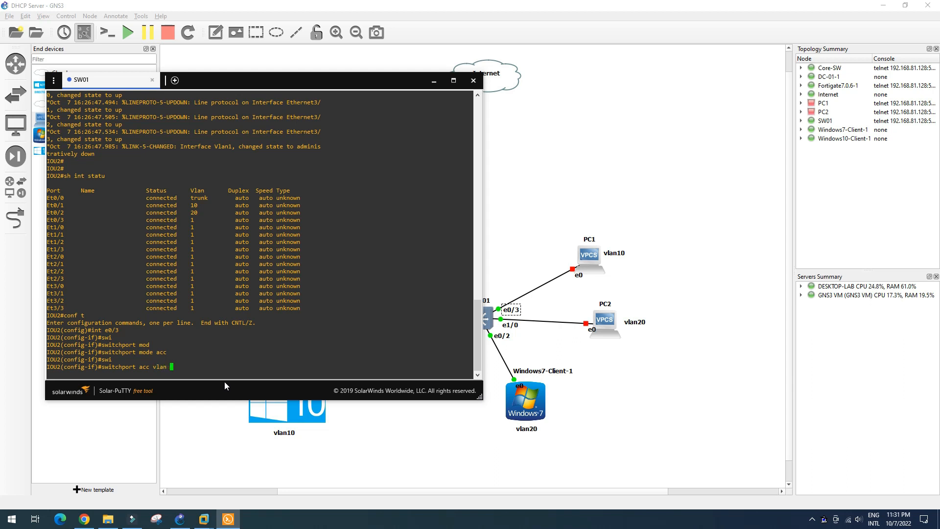
pyautogui.write('10')
pyautogui.press('Return')
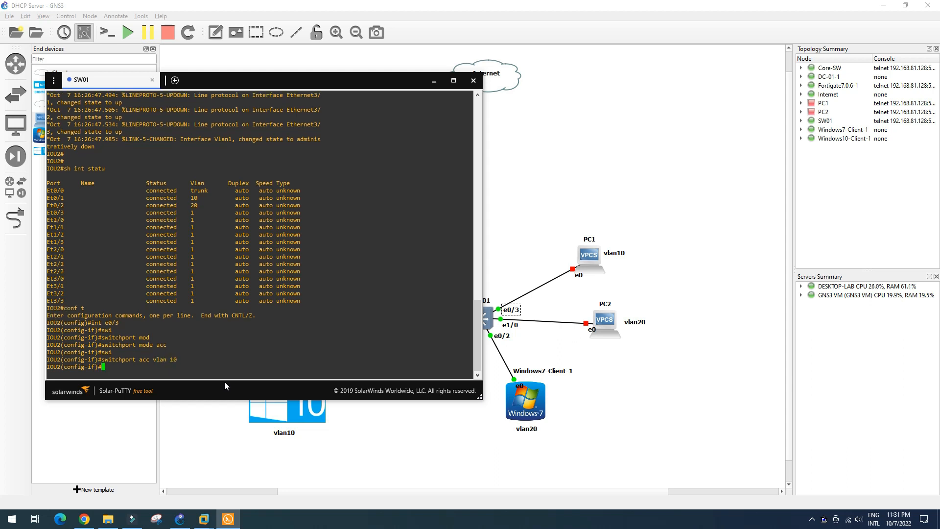
# Step: Make SW01 port e1/0 an access port in VLAN 20
pyautogui.write('int e0/3')
pyautogui.press('BackSpace')
pyautogui.press('BackSpace')
pyautogui.press('BackSpace')
pyautogui.write('1/0')
pyautogui.press('Return')
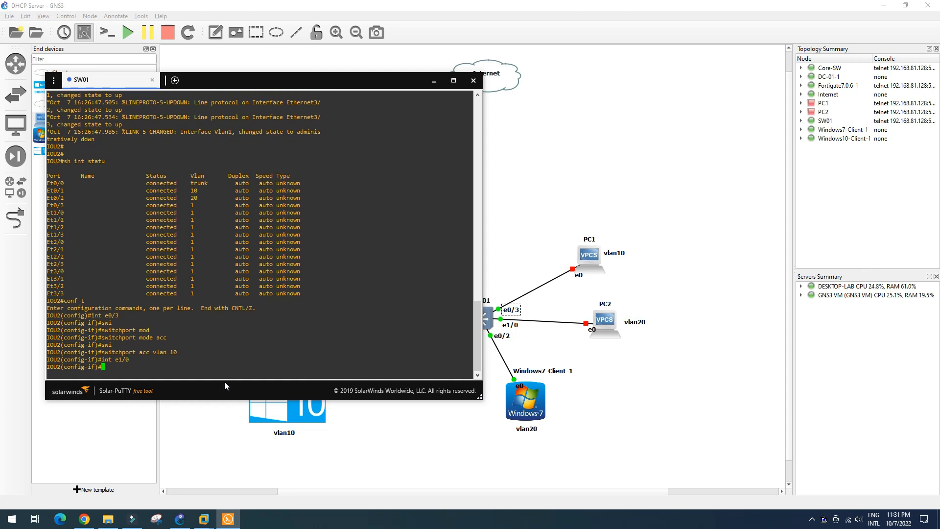
pyautogui.write('switchport mode acc')
pyautogui.press('Return')
pyautogui.press('Up')
pyautogui.press('Up')
pyautogui.press('Up')
pyautogui.press('BackSpace')
pyautogui.press('BackSpace')
pyautogui.write('20')
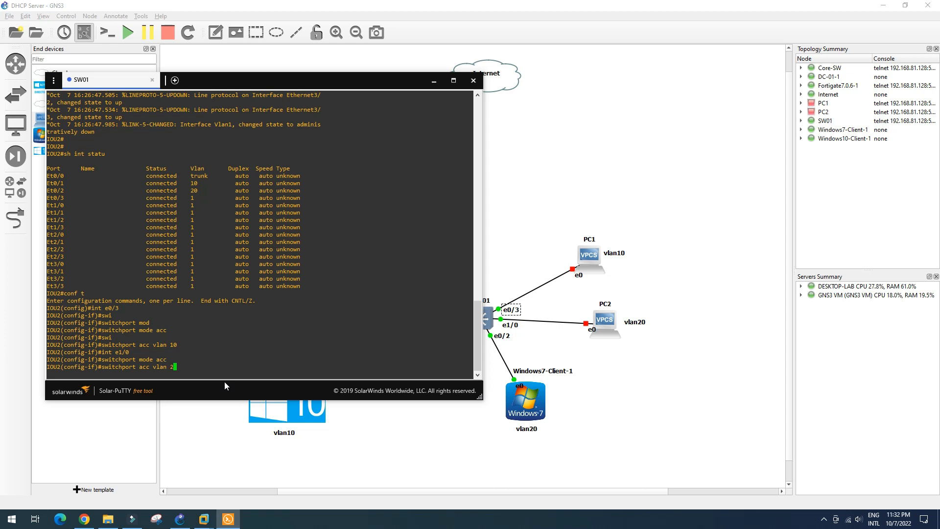
pyautogui.press('Return')
pyautogui.press('Return')
# Step: Exit configuration, save SW01's config with wr, and confirm with sh int status
pyautogui.write('end')
pyautogui.press('Return')
pyautogui.write('wr')
pyautogui.press('Return')
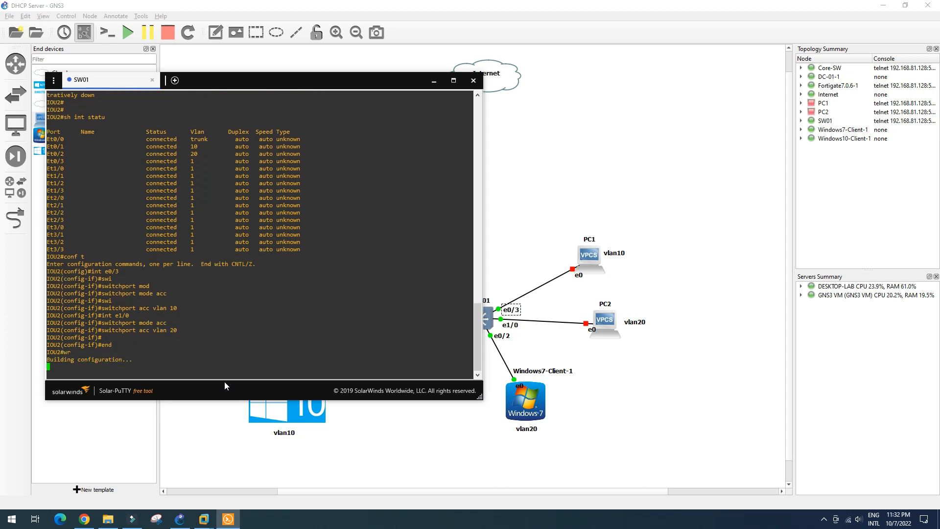
pyautogui.write('sh ')
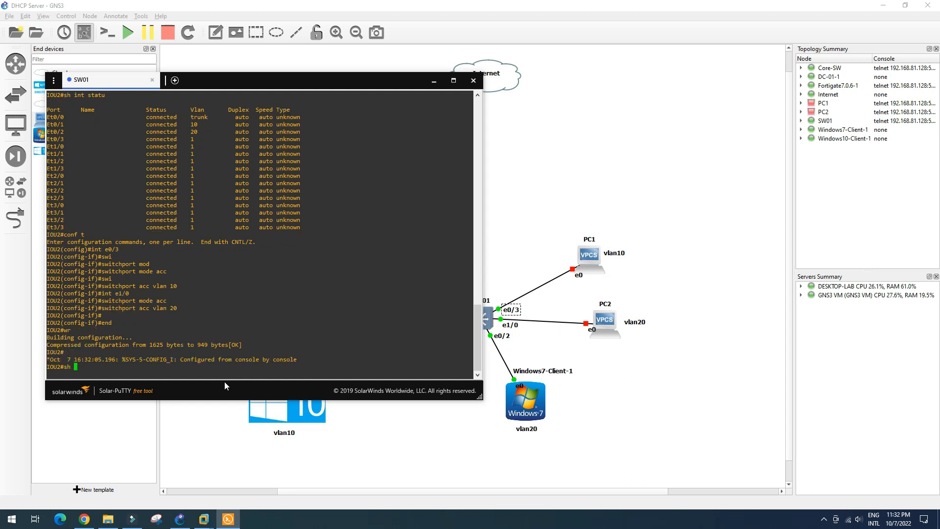
pyautogui.write('int statu')
pyautogui.press('Return')
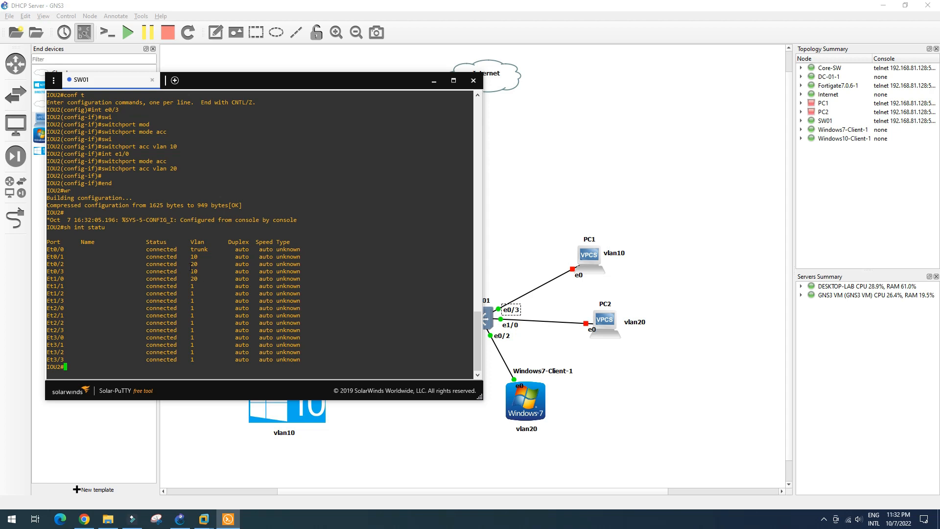
# Step: Start the PC1 and PC2 virtual PCs and bring PC1's VPCS console into focus
pyautogui.click(434, 80)
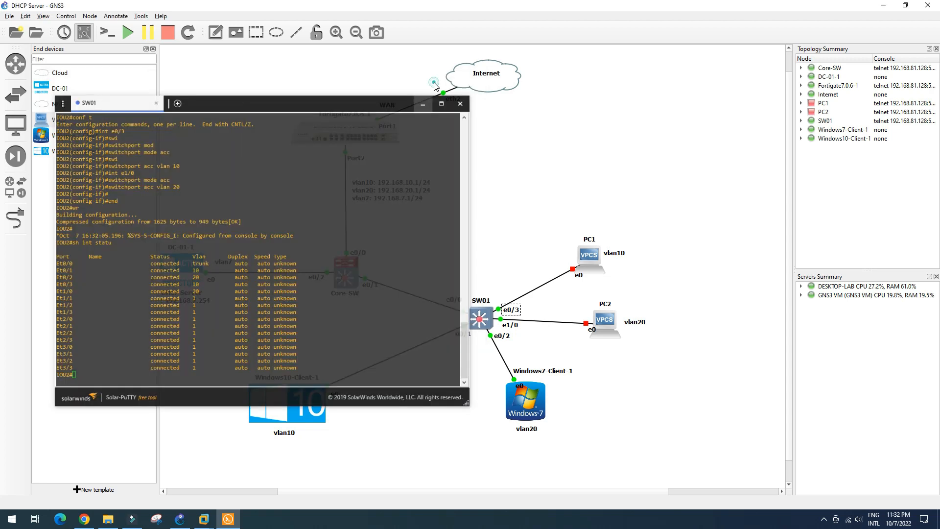
pyautogui.rightClick(587, 256)
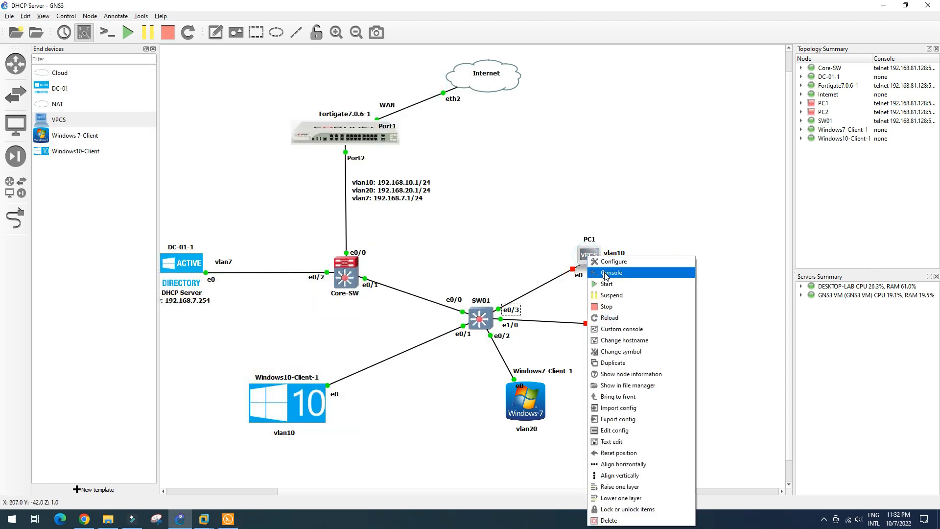
pyautogui.click(636, 283)
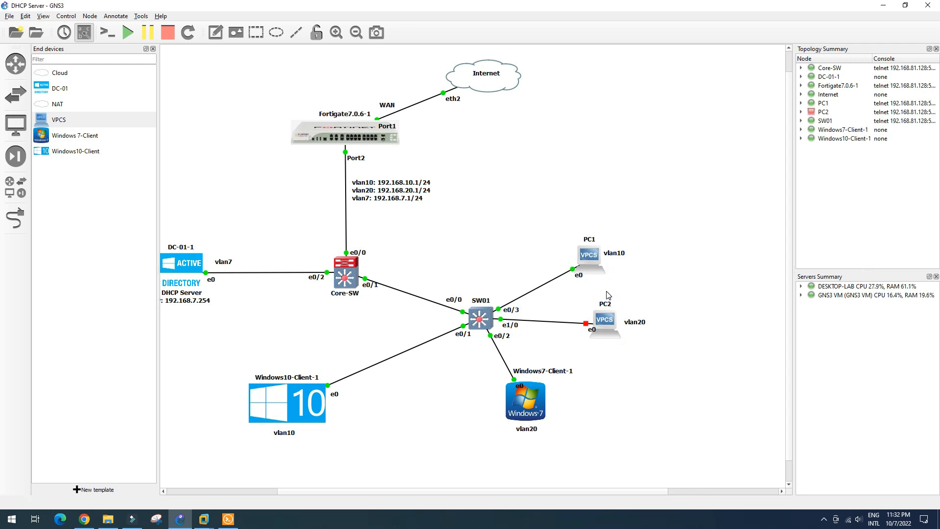
pyautogui.rightClick(608, 322)
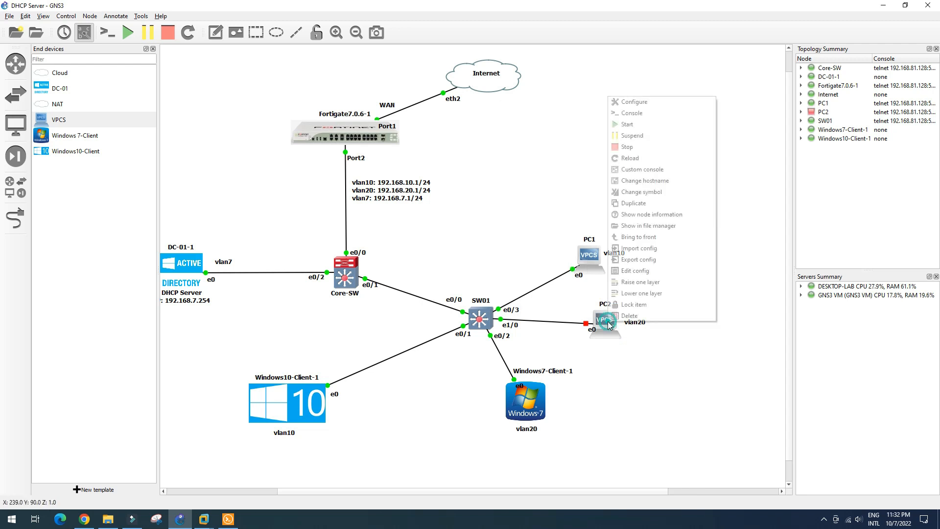
pyautogui.click(630, 125)
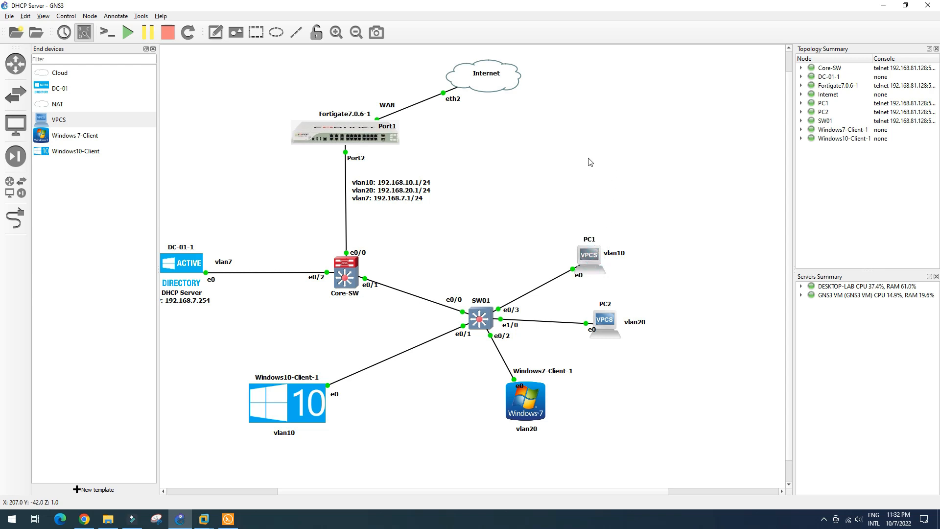
pyautogui.moveTo(331, 97); pyautogui.dragTo(362, 64)
pyautogui.click(118, 196)
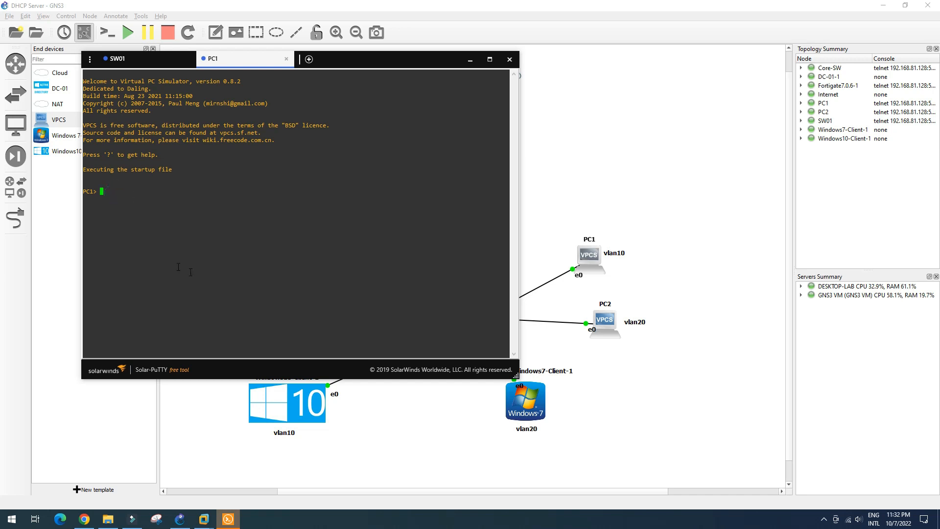
# Step: Run ip dhcp twice on PC1, which finds no DHCP server
pyautogui.write('ip dhcp')
pyautogui.press('Return')
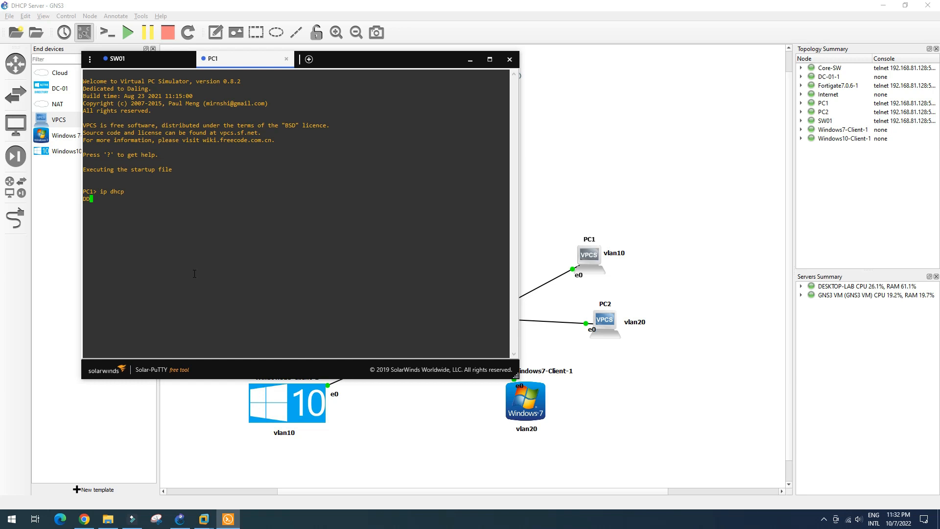
pyautogui.press('Up')
pyautogui.press('Return')
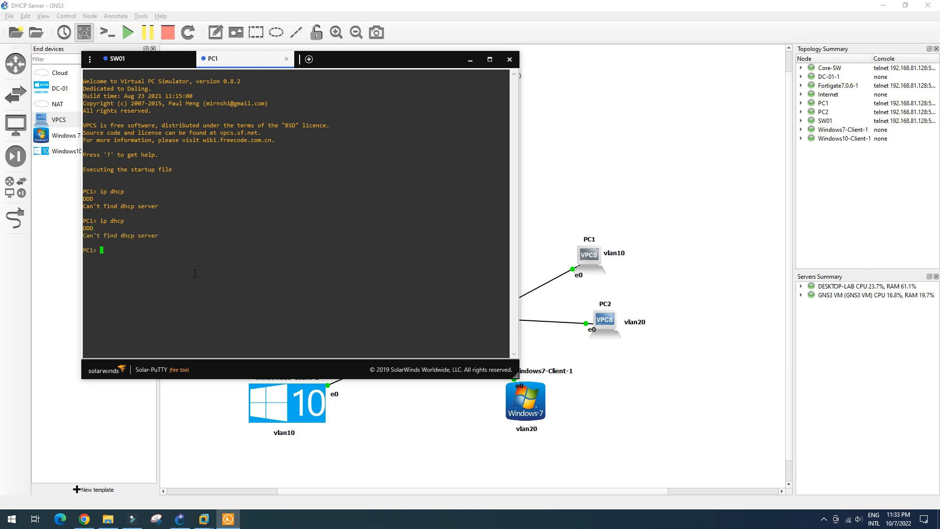
# Step: Run ip dhcp on PC2, then return to the SW01 console session
pyautogui.click(470, 59)
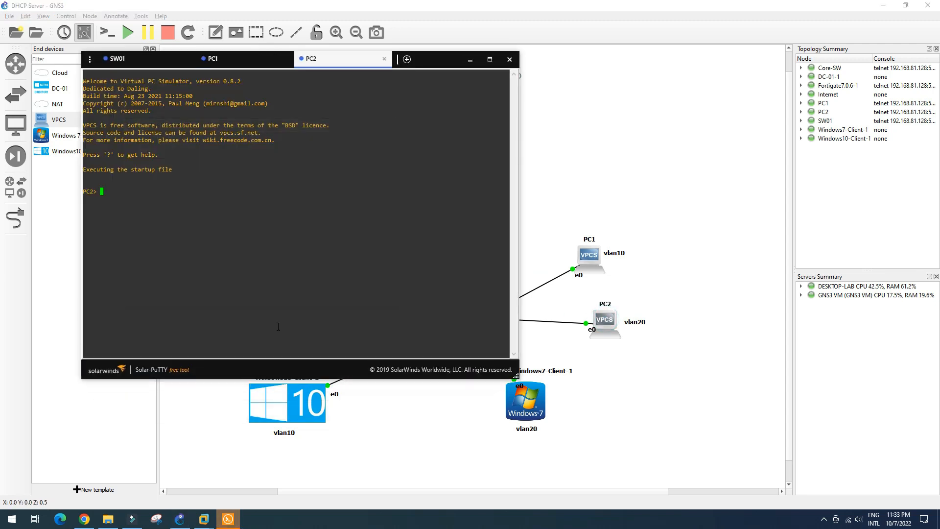
pyautogui.moveTo(455, 57); pyautogui.dragTo(471, 66)
pyautogui.click(171, 206)
pyautogui.write('ip d')
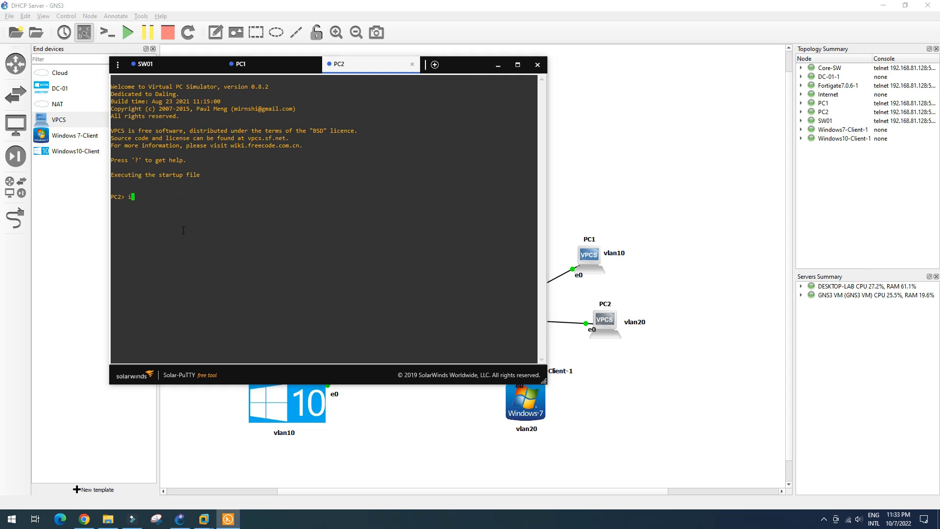
pyautogui.write('hcp')
pyautogui.press('Return')
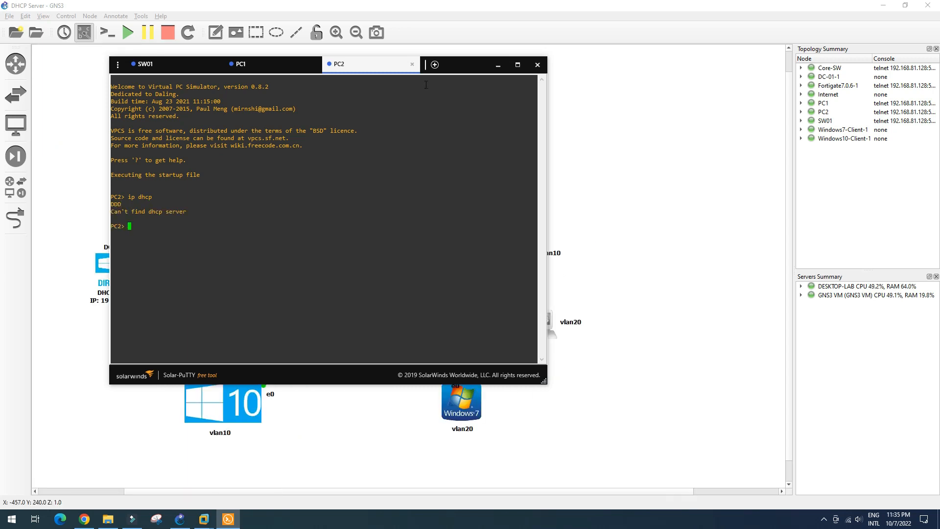
pyautogui.moveTo(507, 72); pyautogui.dragTo(899, 86)
pyautogui.click(539, 79)
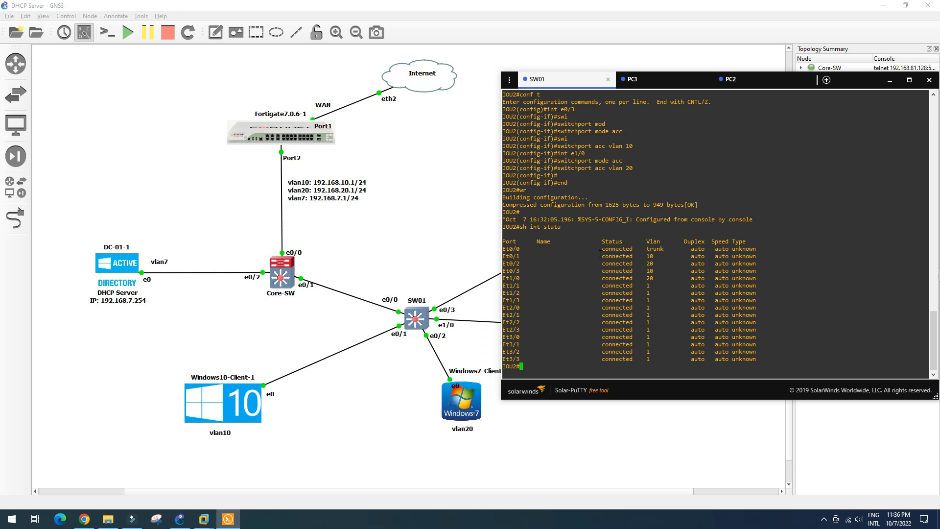
# Step: Show Core-SW's interface status: Et0/0–Et0/1 trunking, Et0/2–Et0/3 in VLAN 7
pyautogui.click(285, 278)
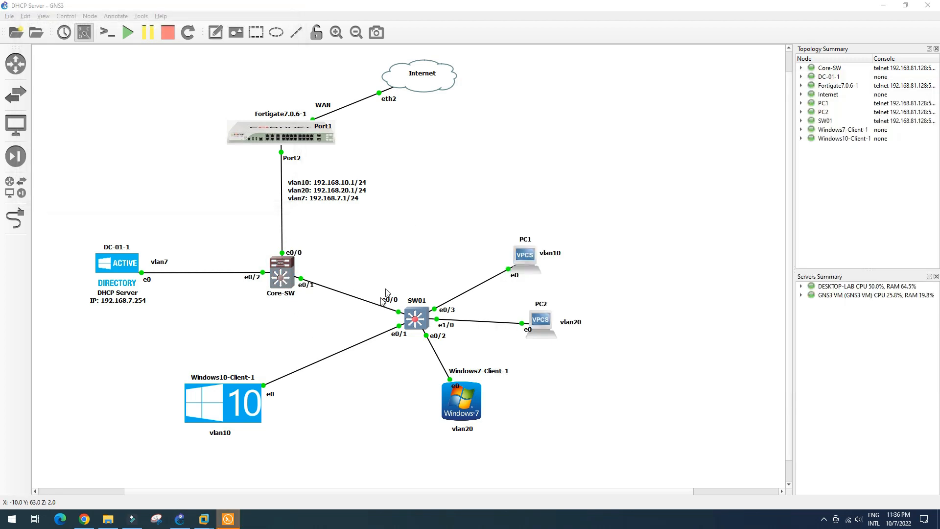
pyautogui.click(228, 518)
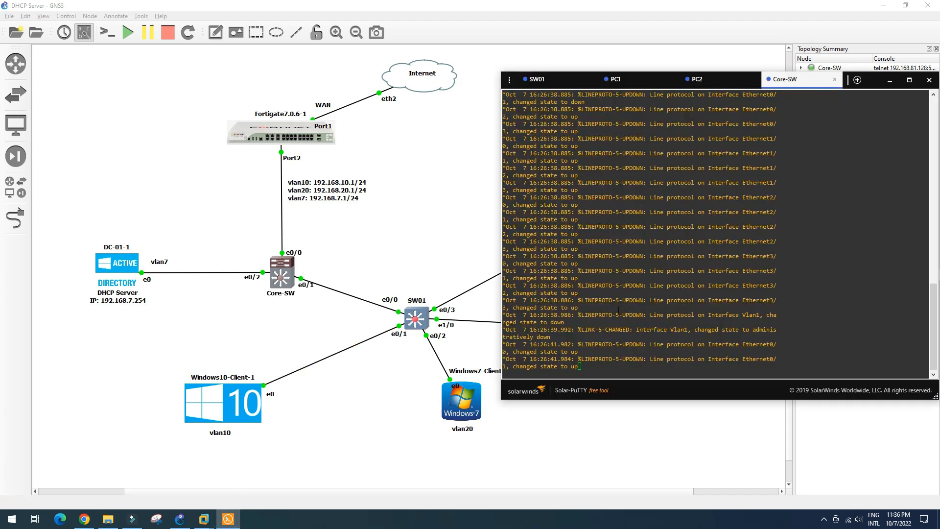
pyautogui.click(608, 362)
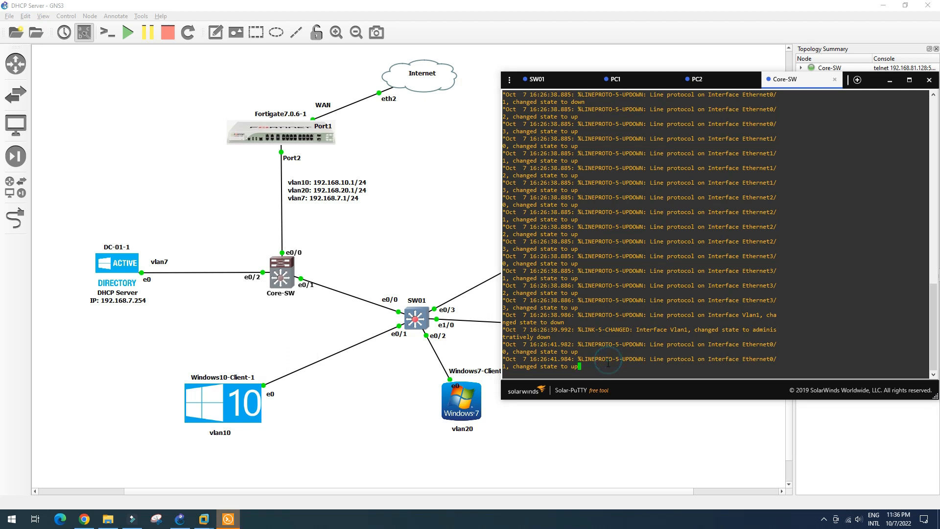
pyautogui.press('Return')
pyautogui.press('Return')
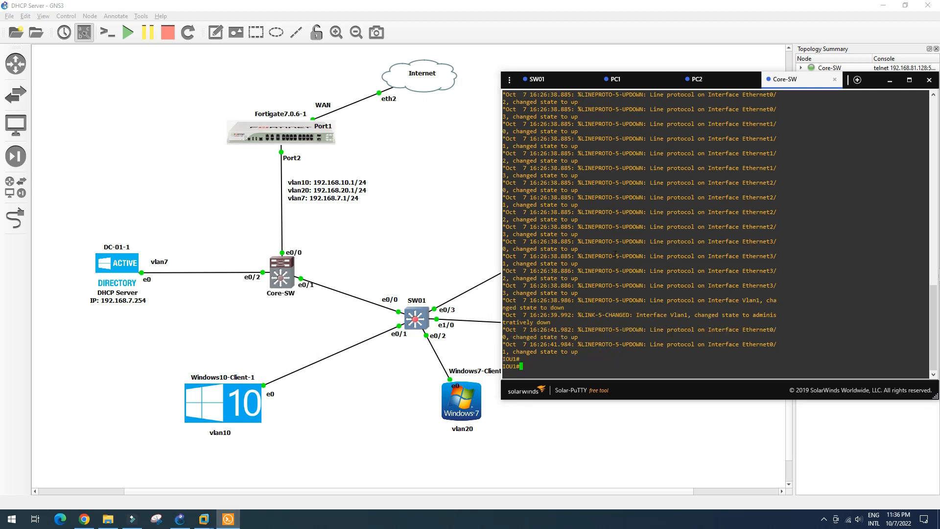
pyautogui.write('sh int statu')
pyautogui.press('Return')
pyautogui.press('Return')
pyautogui.press('Return')
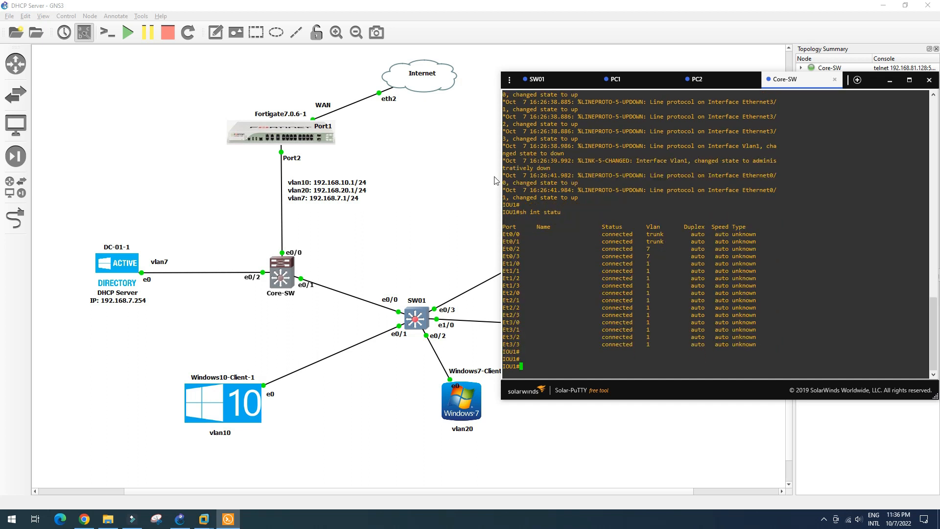
pyautogui.click(410, 231)
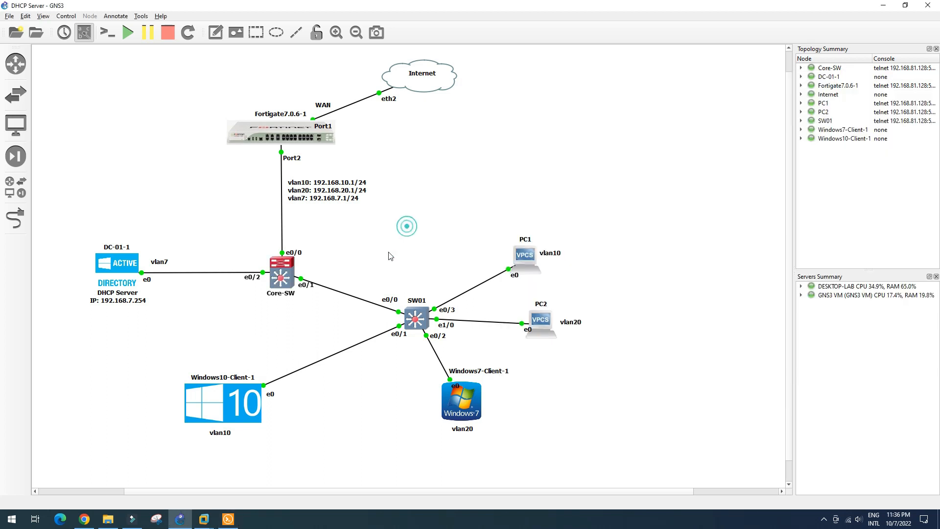
# Step: Delete the old Core-SW–SW01 link and redraw it from Core-SW e0/1 to SW01 Ethernet0/0
pyautogui.rightClick(350, 296)
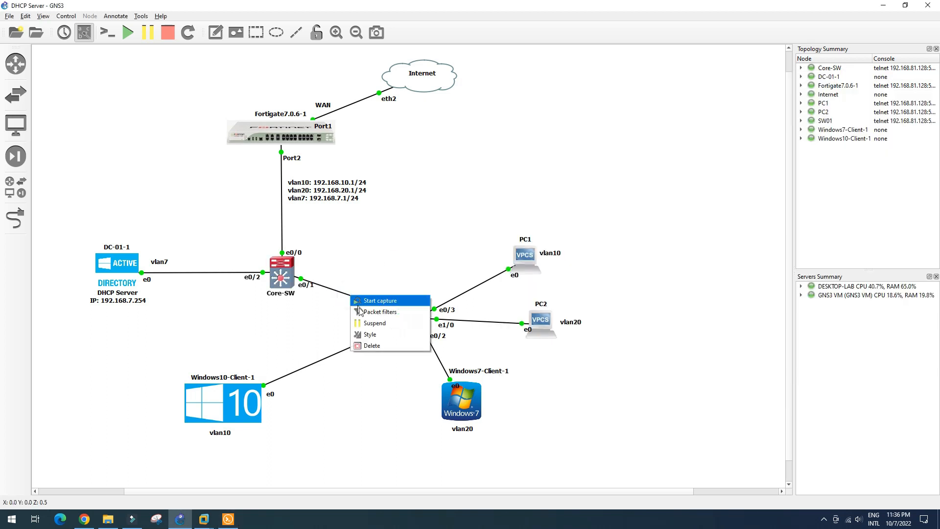
pyautogui.click(372, 346)
pyautogui.click(16, 218)
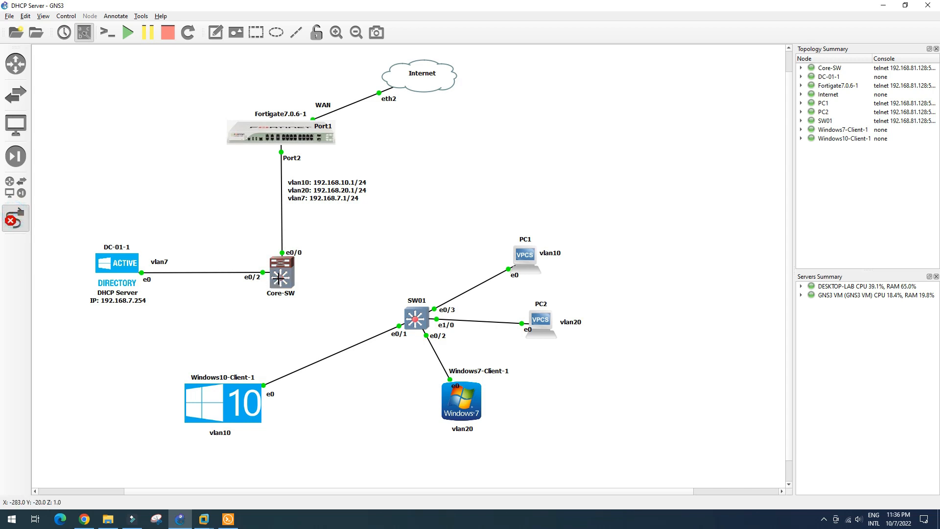
pyautogui.click(280, 278)
pyautogui.click(317, 292)
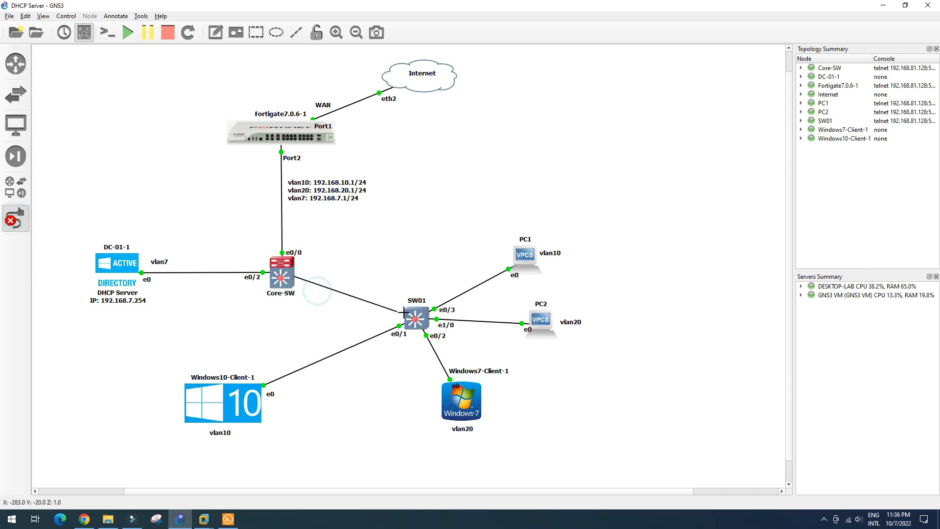
pyautogui.click(412, 312)
pyautogui.click(426, 317)
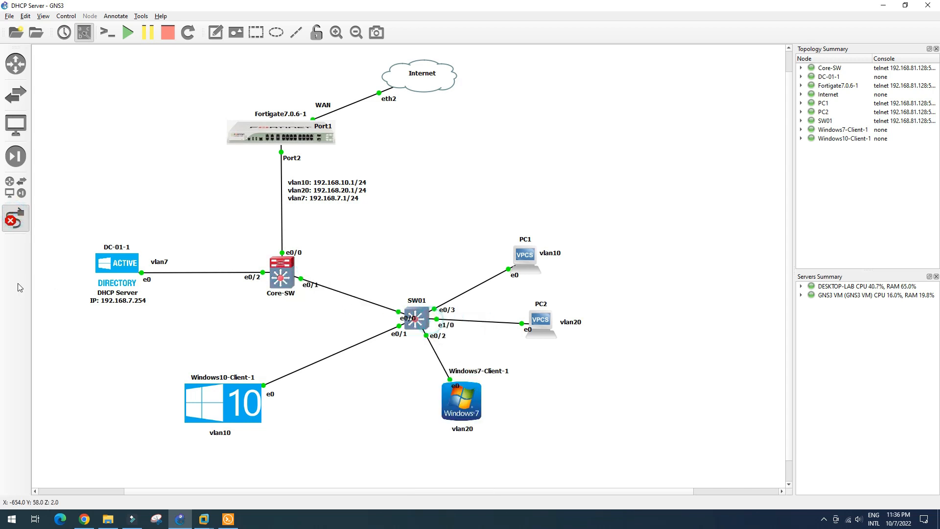
pyautogui.click(7, 216)
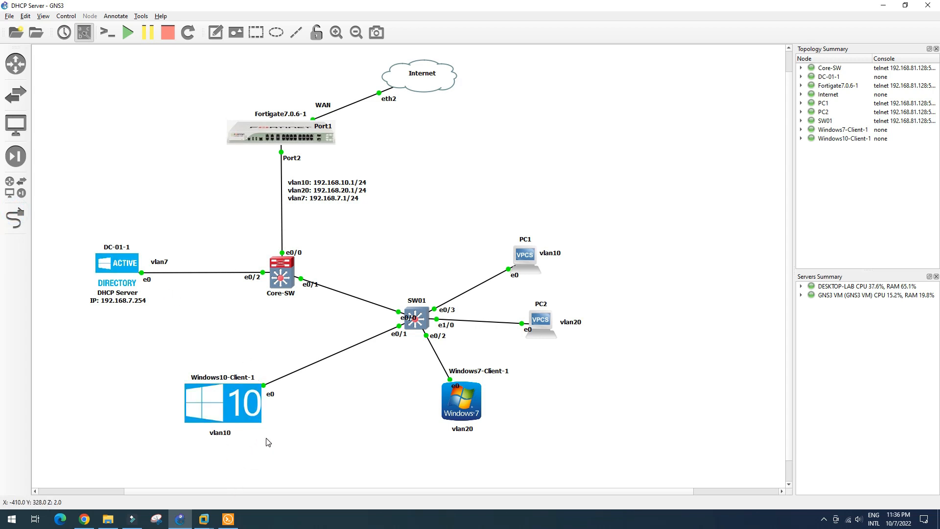
# Step: Retry ip dhcp on PC2
pyautogui.click(228, 520)
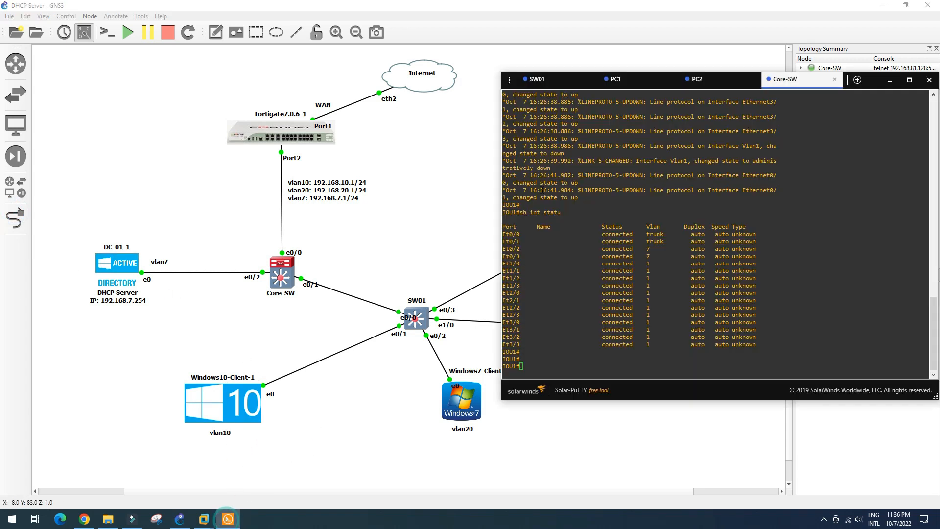
pyautogui.click(699, 80)
pyautogui.click(552, 239)
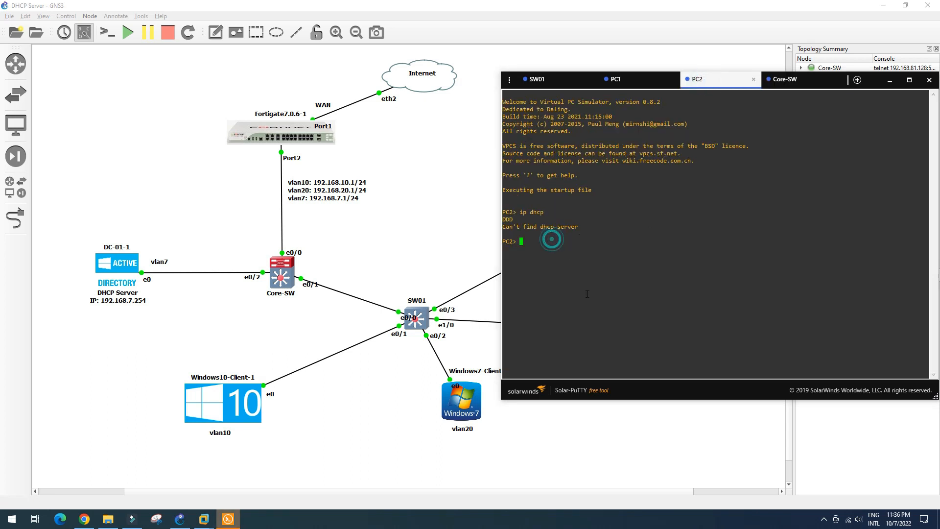
pyautogui.press('Up')
pyautogui.press('Return')
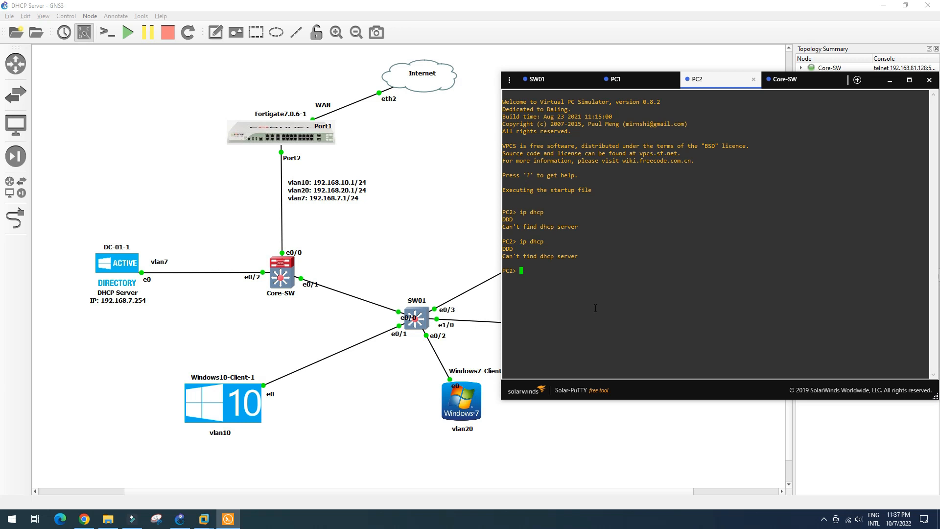
# Step: Retry ip dhcp on PC1, which still finds no DHCP server
pyautogui.click(629, 80)
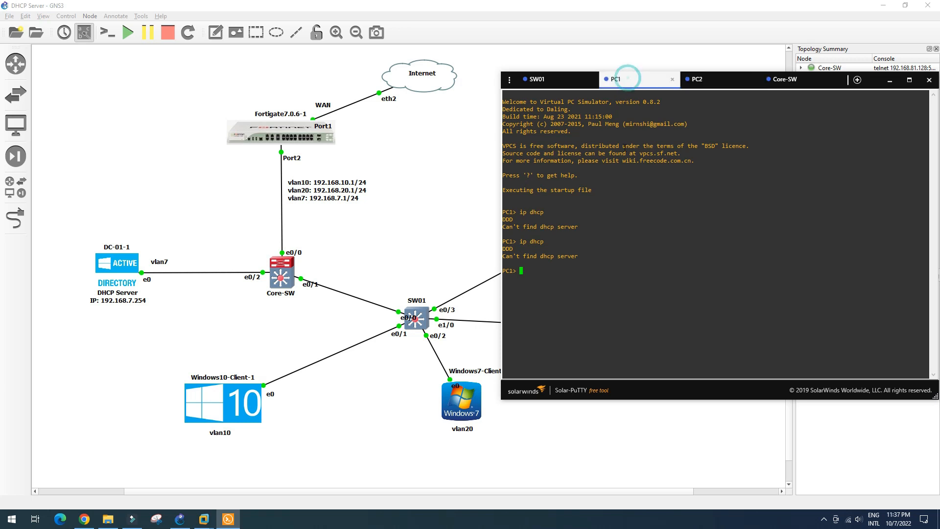
pyautogui.click(539, 273)
pyautogui.press('Up')
pyautogui.press('Return')
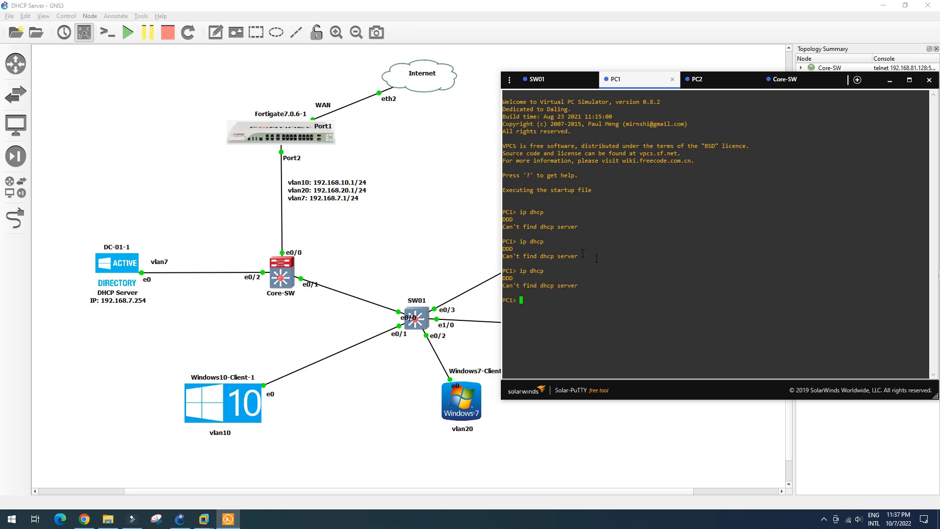
pyautogui.click(415, 198)
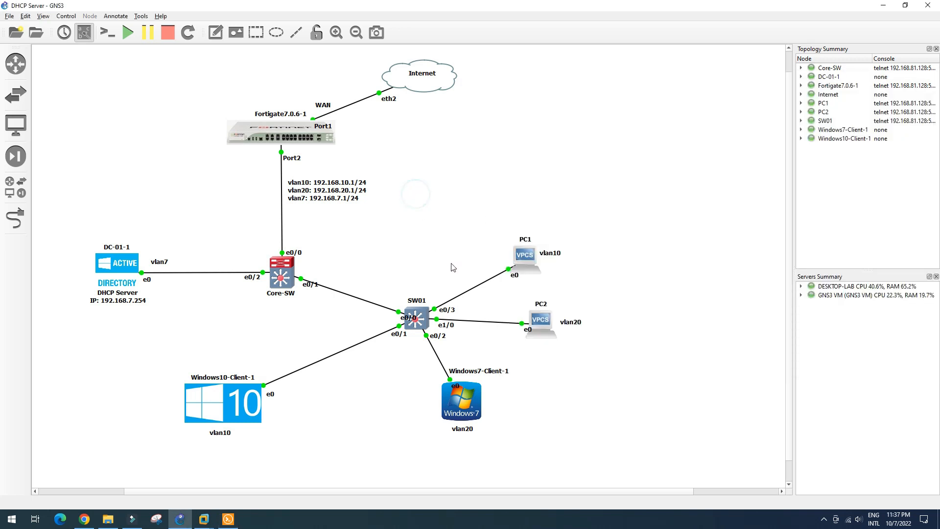
# Step: Remove PC1's link to SW01 and recable PC1 Ethernet0 to Core-SW Ethernet0/3
pyautogui.rightClick(474, 289)
pyautogui.click(491, 339)
pyautogui.click(16, 217)
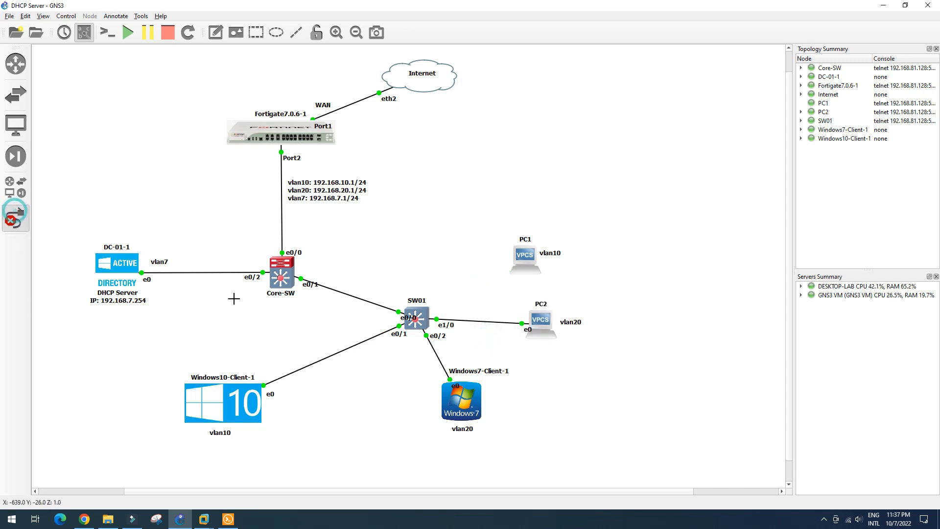
pyautogui.click(282, 276)
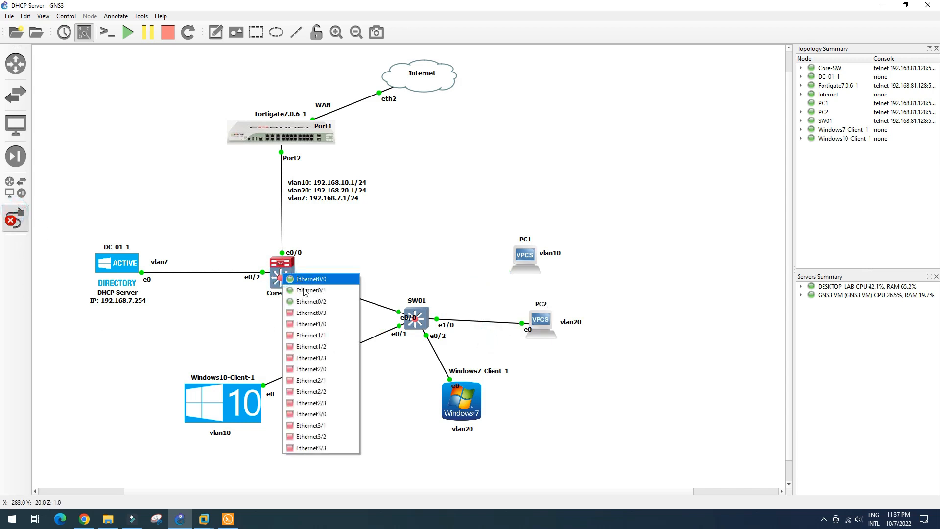
pyautogui.click(312, 314)
pyautogui.click(519, 256)
pyautogui.click(524, 258)
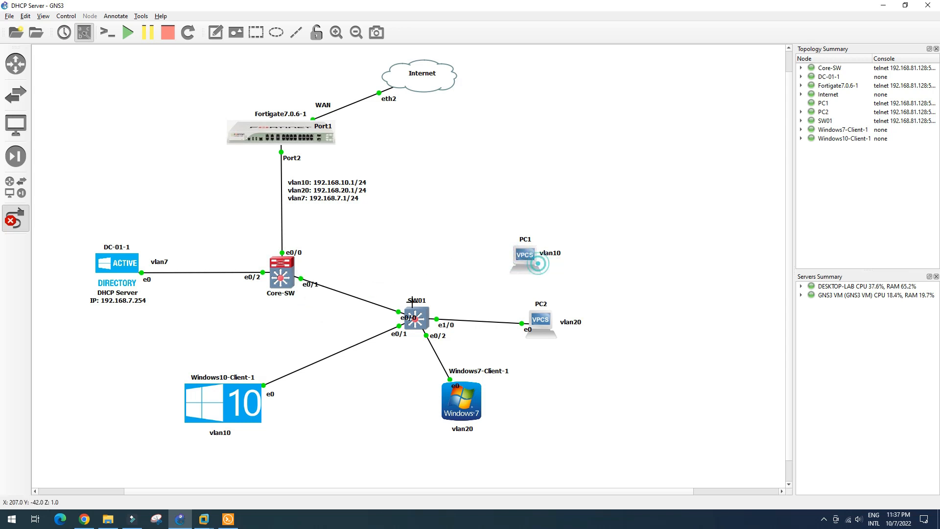
pyautogui.click(16, 217)
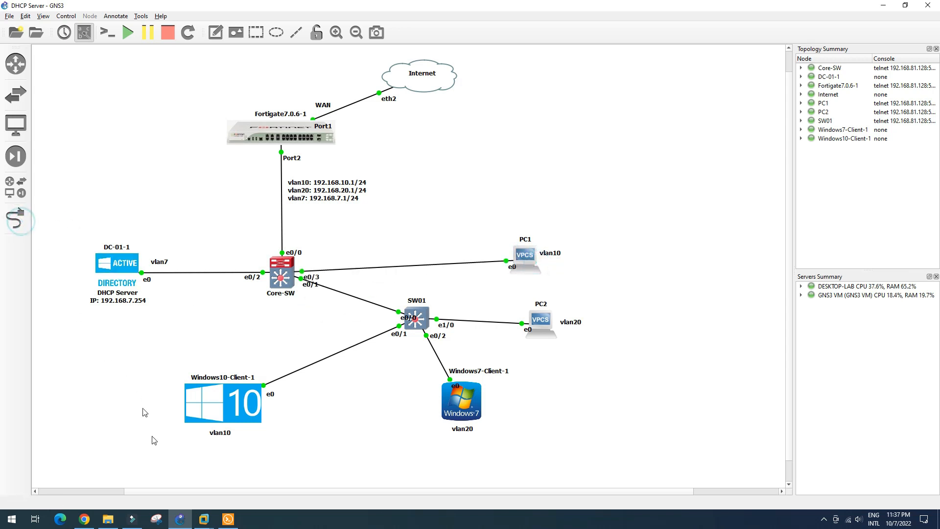
pyautogui.click(228, 520)
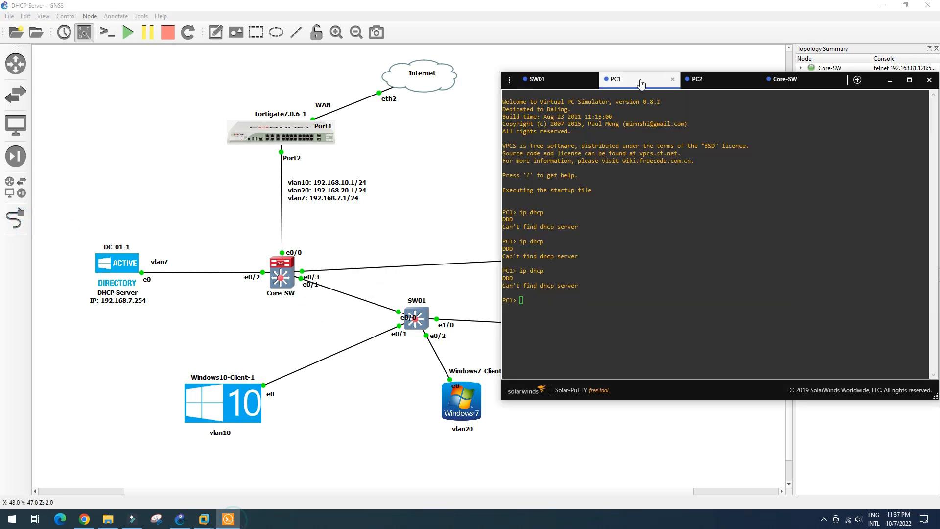
# Step: Configure Core-SW port e0/3 as an access port in VLAN 20
pyautogui.click(787, 83)
pyautogui.press('Return')
pyautogui.press('Return')
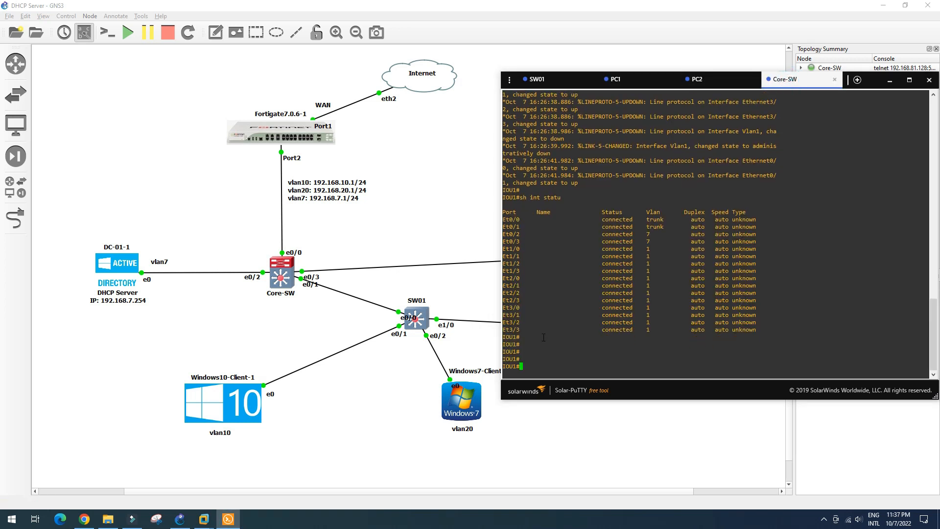
pyautogui.write('conf t')
pyautogui.press('Return')
pyautogui.write('int e0/')
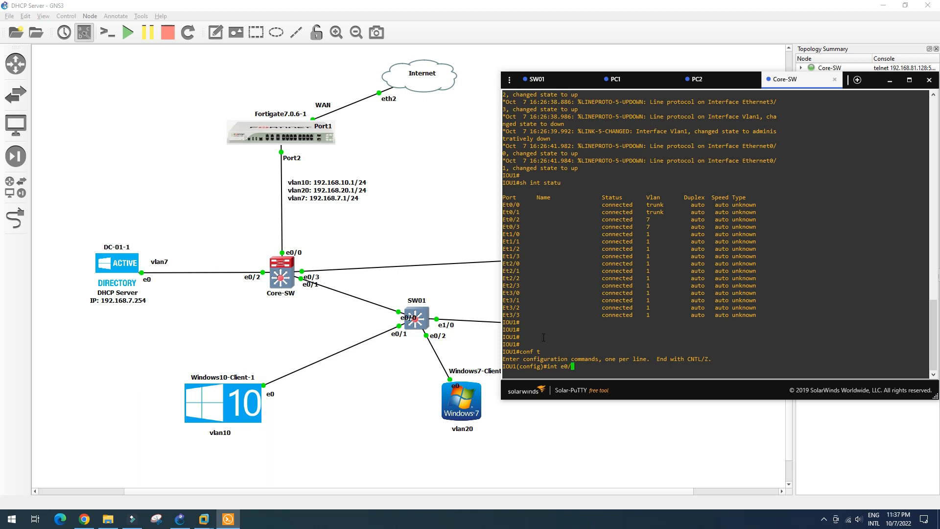
pyautogui.write('3')
pyautogui.press('Return')
pyautogui.write('switchport mod ac')
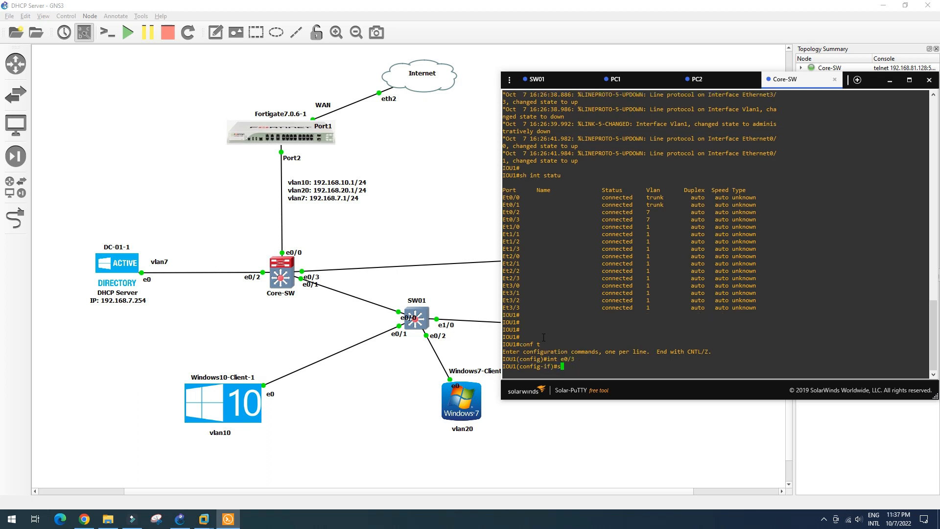
pyautogui.press('Tab')
pyautogui.write('mod acc')
pyautogui.press('Return')
pyautogui.write('swi')
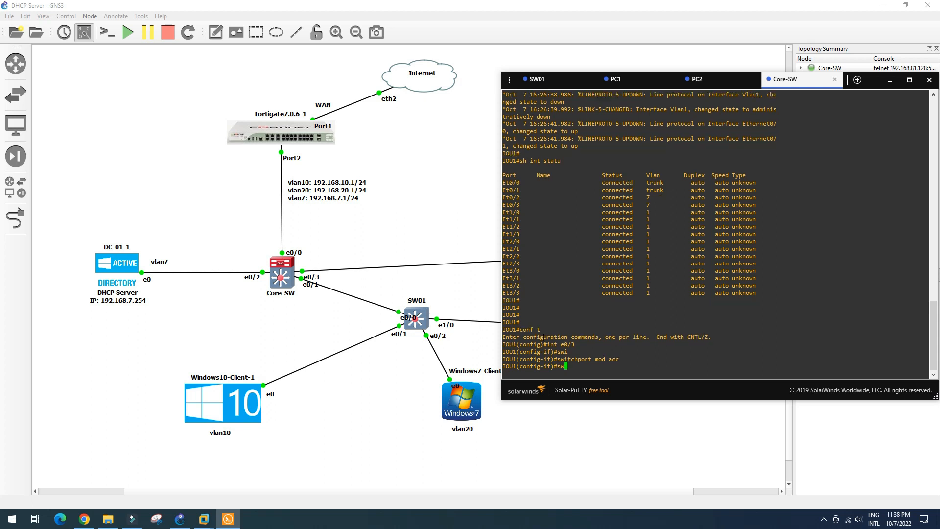
pyautogui.press('Tab')
pyautogui.write('acc vlan')
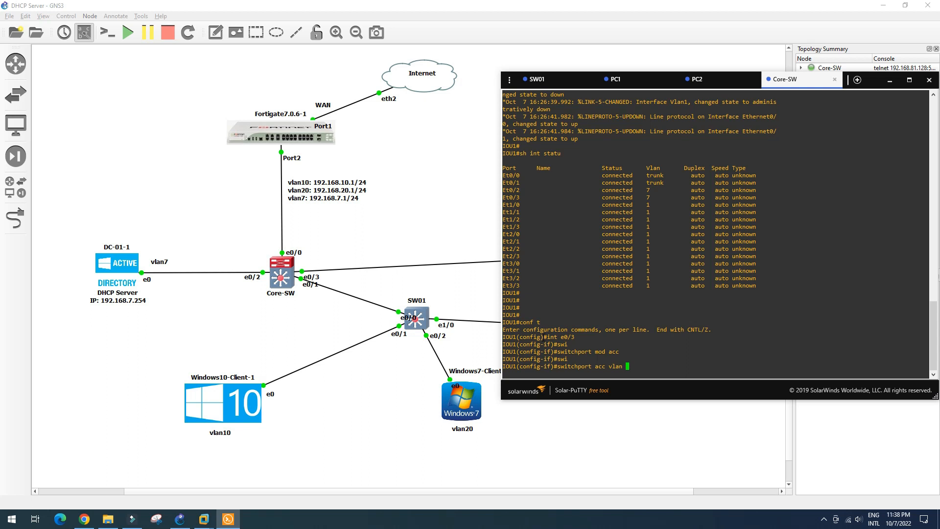
pyautogui.write('20')
pyautogui.press('Return')
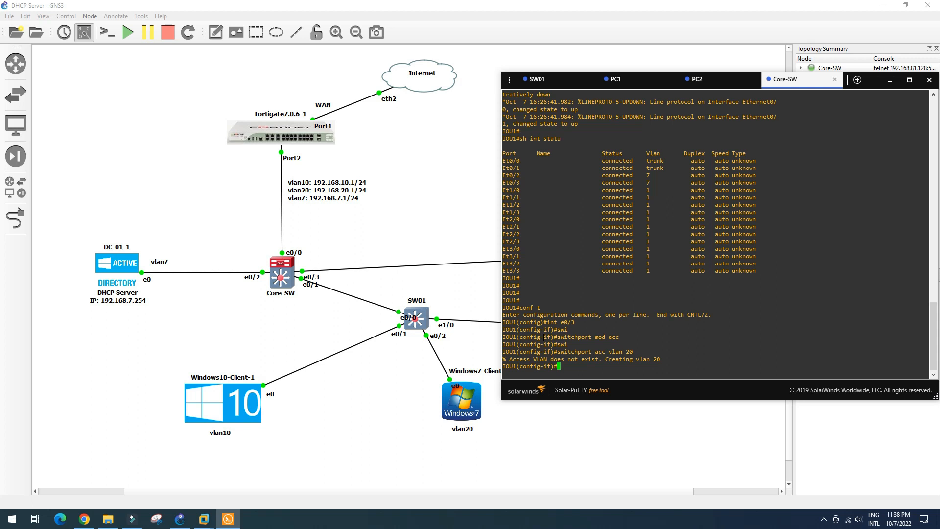
# Step: Exit configuration mode and check the port assignment with show vlan brief
pyautogui.write('exit')
pyautogui.press('Return')
pyautogui.write('s')
pyautogui.press('BackSpace')
pyautogui.write('end')
pyautogui.press('Return')
pyautogui.write('sh vlan brie')
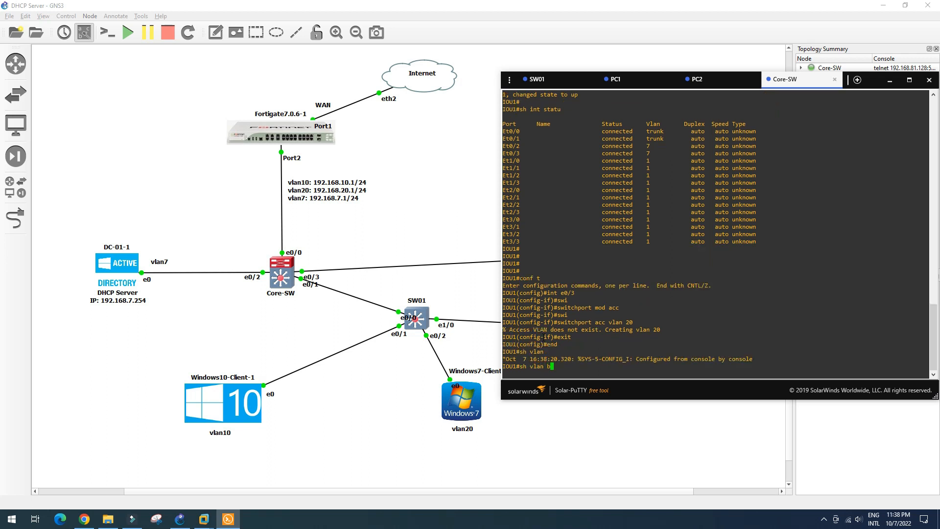
pyautogui.press('Return')
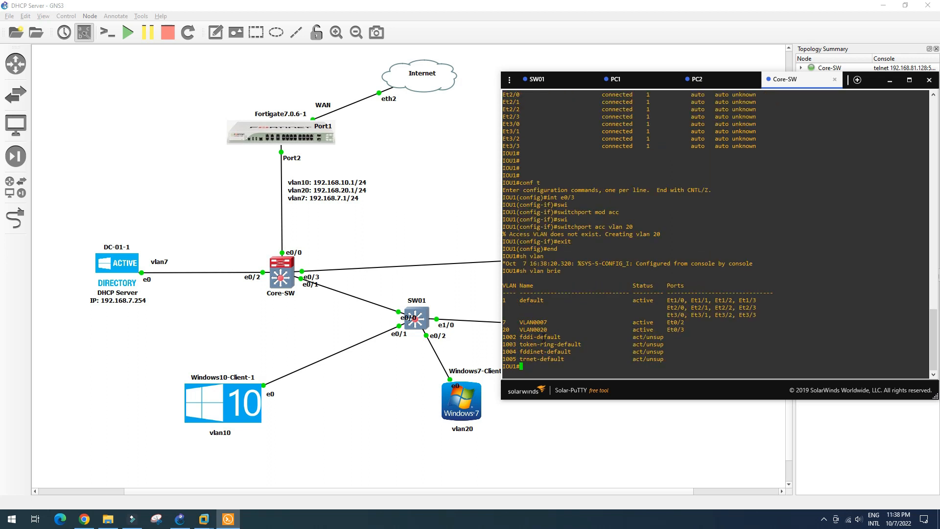
pyautogui.press('Return')
pyautogui.press('Return')
pyautogui.press('Return')
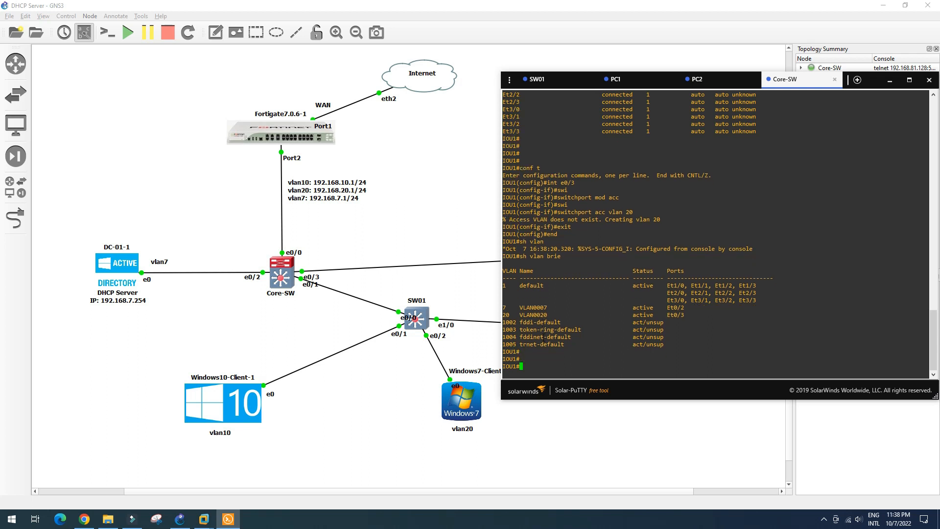
# Step: Create VLAN 20 on Core-SW, save with wr, and review show vlan brief
pyautogui.write('conf t')
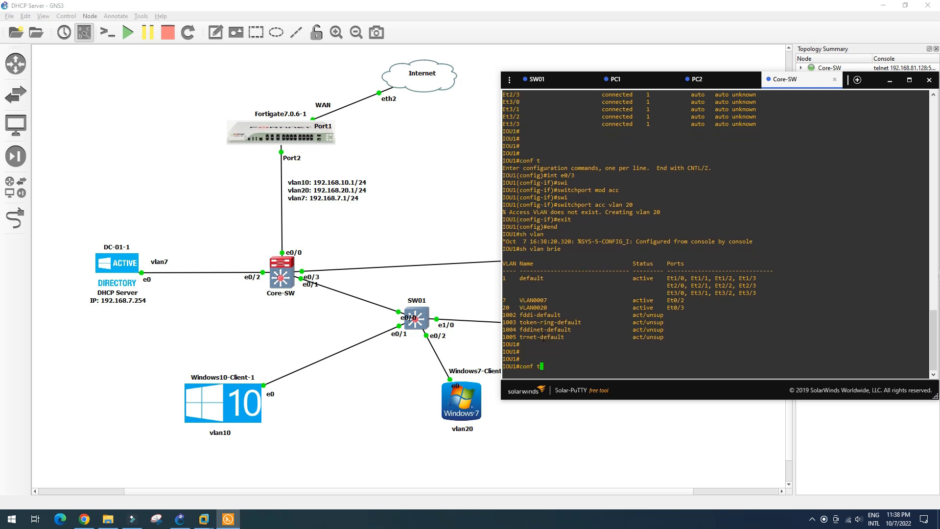
pyautogui.press('Return')
pyautogui.write('vlan 20')
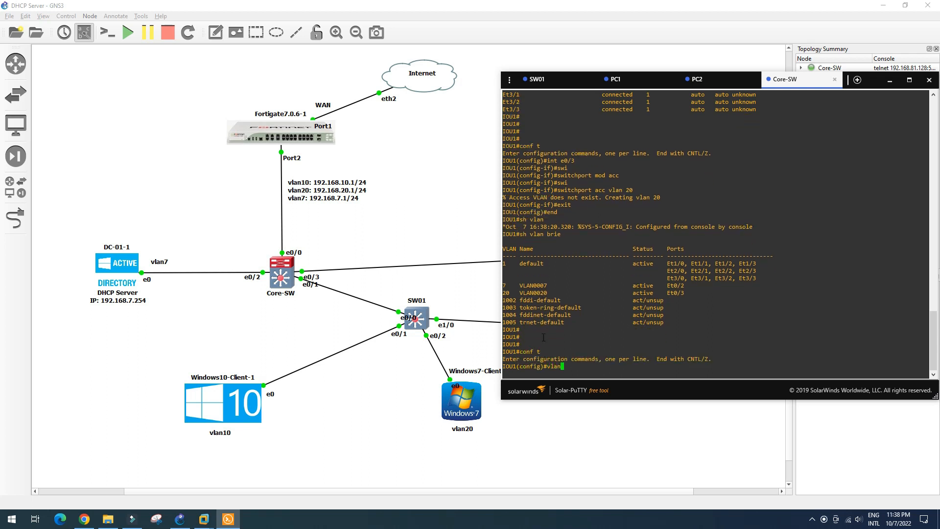
pyautogui.press('Return')
pyautogui.press('Return')
pyautogui.press('Return')
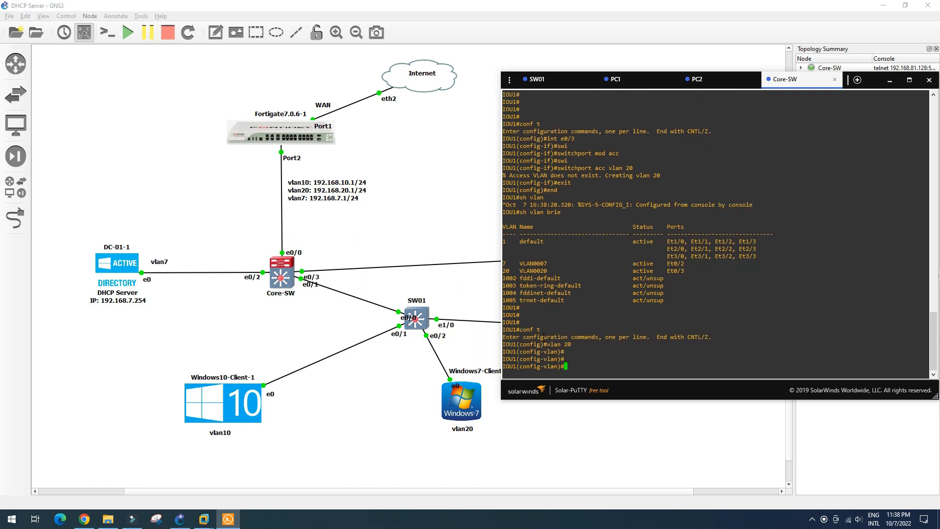
pyautogui.write('end')
pyautogui.press('Return')
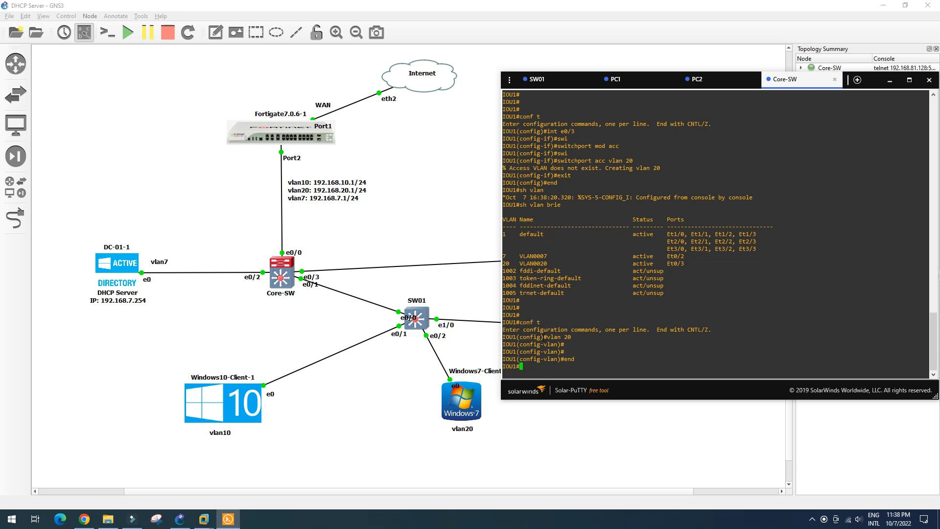
pyautogui.write('wr')
pyautogui.press('Return')
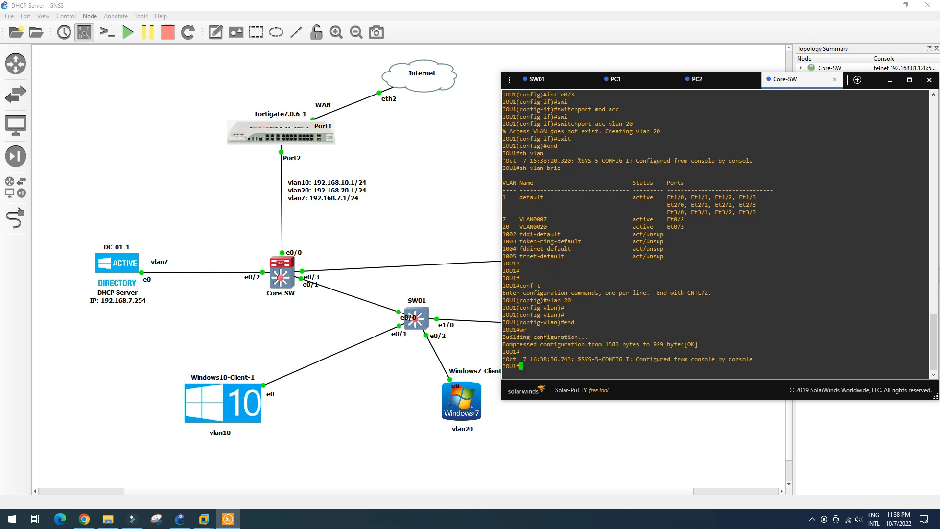
pyautogui.write('sh vlan brie')
pyautogui.press('Return')
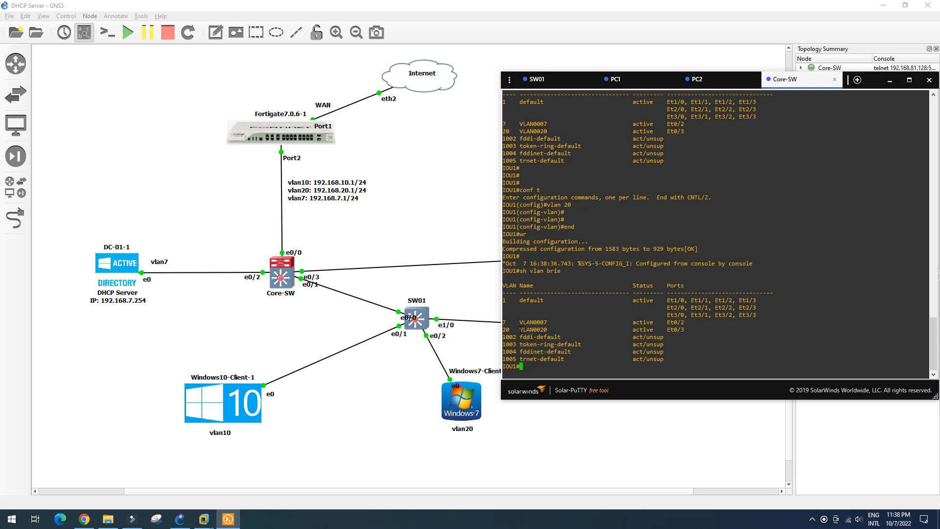
pyautogui.tripleClick(534, 324)
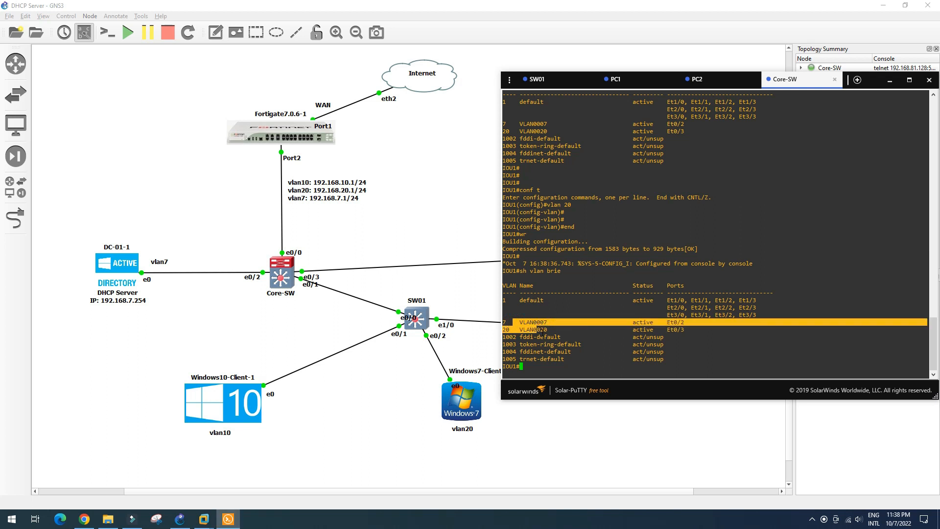
# Step: Create VLAN 10 on Core-SW, save, and confirm it appears in show vlan brief
pyautogui.write('conf t')
pyautogui.press('Return')
pyautogui.write('vlan 10')
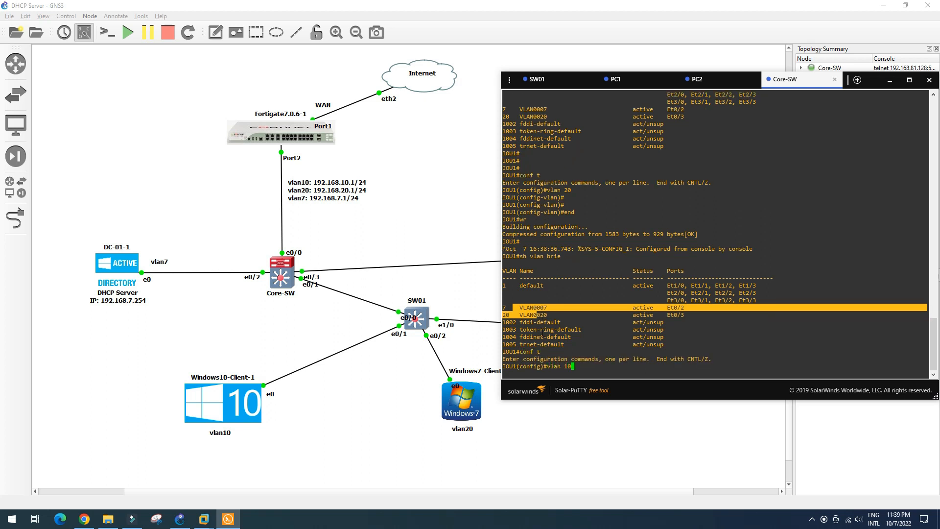
pyautogui.press('Return')
pyautogui.write('end')
pyautogui.press('Return')
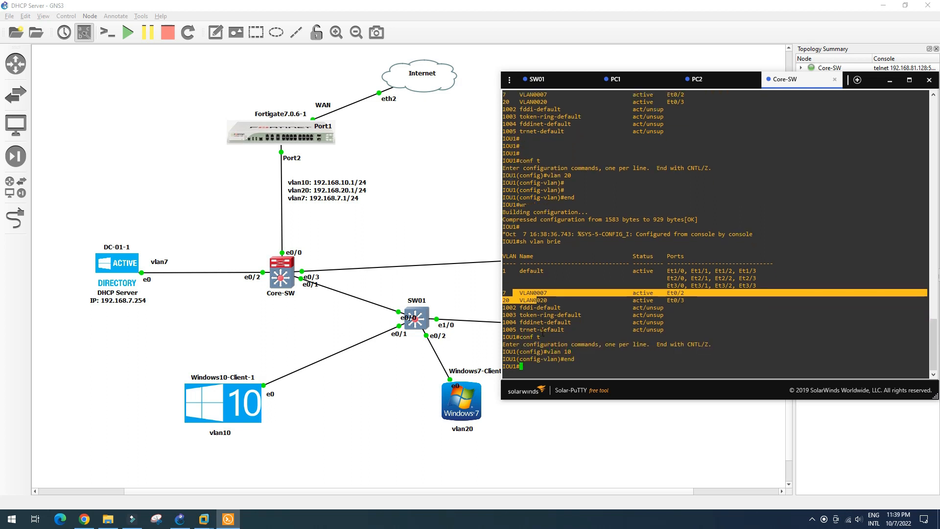
pyautogui.write('wr')
pyautogui.press('Return')
pyautogui.write('sh vl')
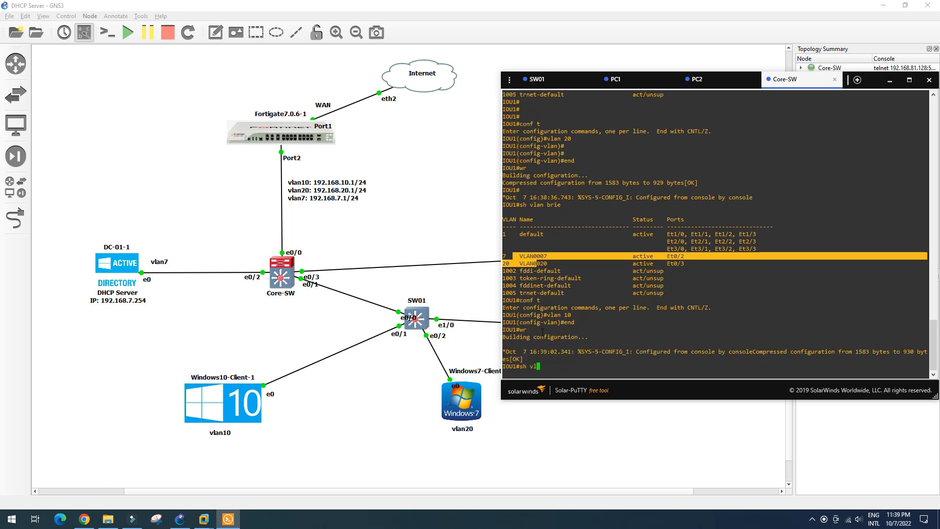
pyautogui.write('an brie')
pyautogui.press('Return')
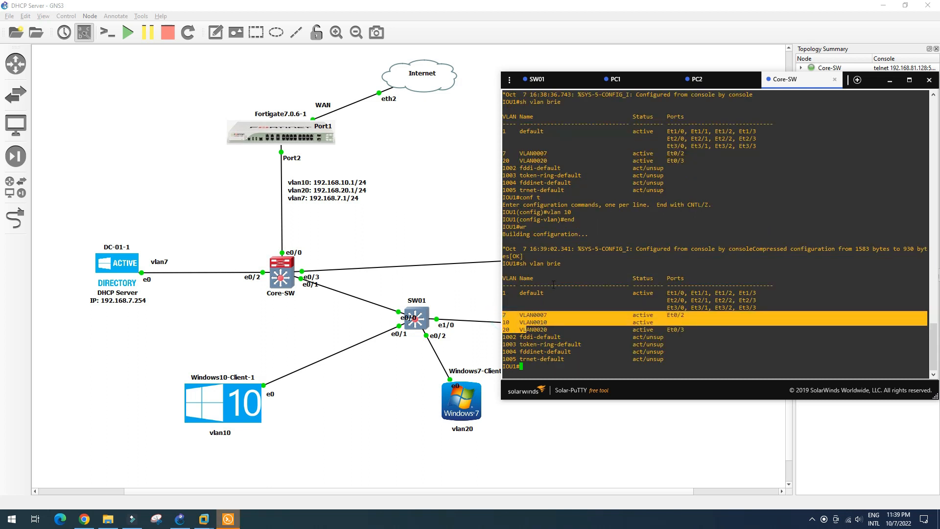
# Step: On the Windows10-Client VM, disable the Ethernet0 2 adapter and then enable it again
pyautogui.click(891, 81)
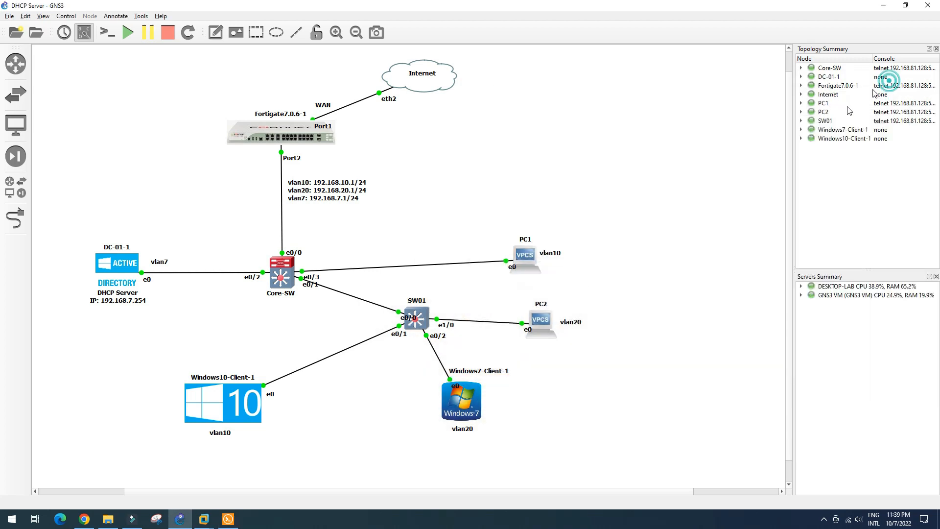
pyautogui.moveTo(205, 523)
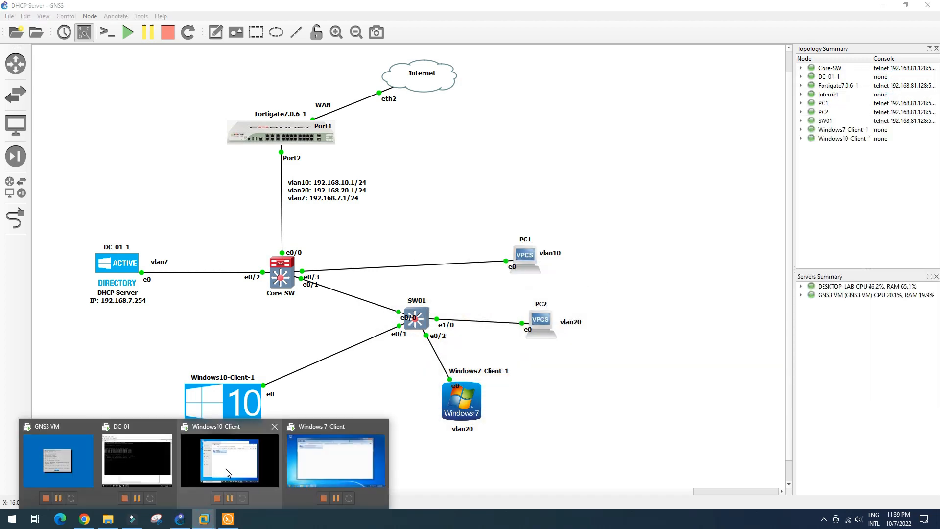
pyautogui.click(225, 469)
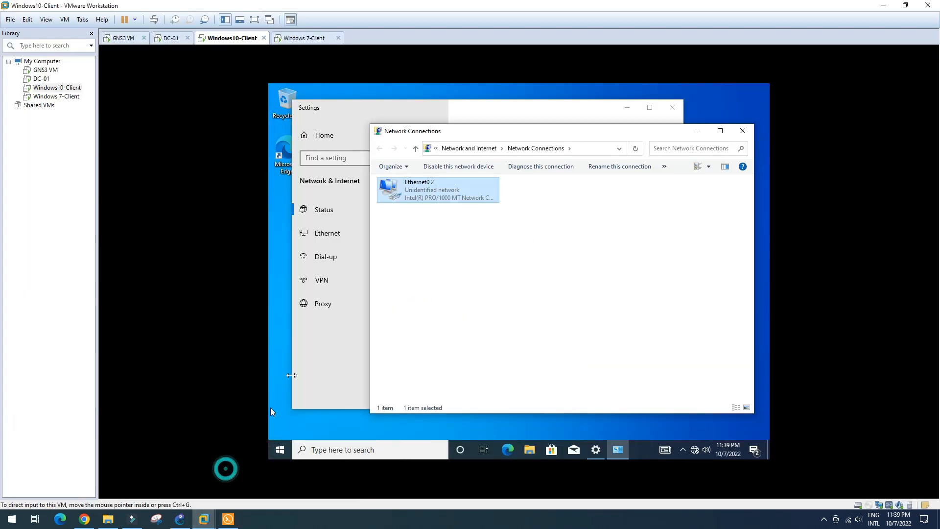
pyautogui.rightClick(429, 195)
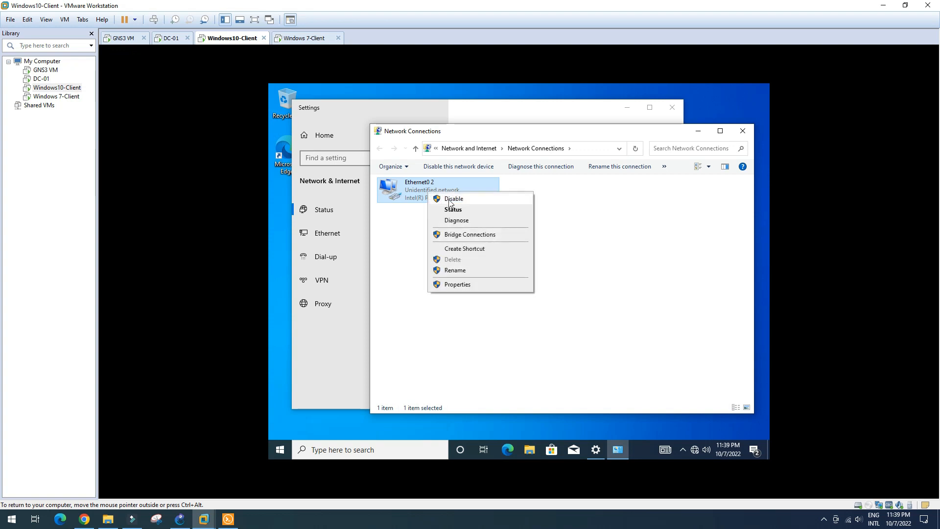
pyautogui.click(451, 199)
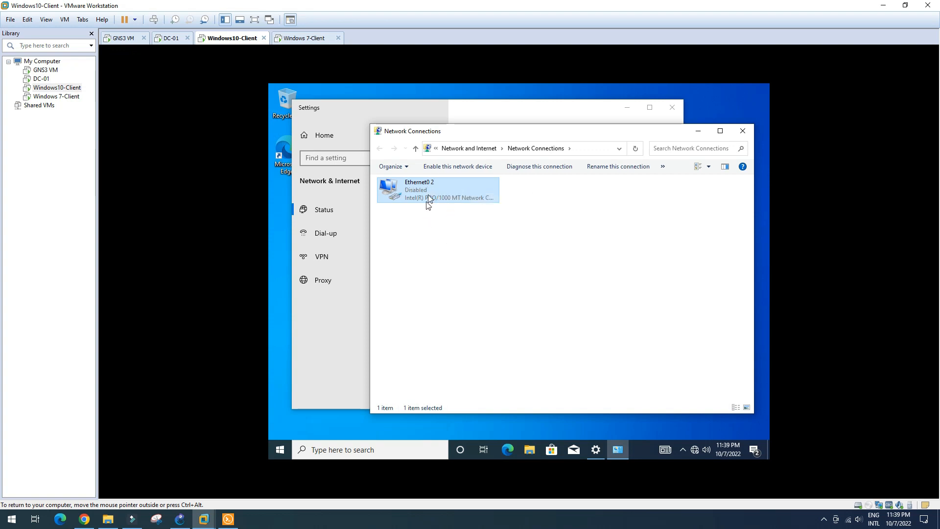
pyautogui.doubleClick(430, 196)
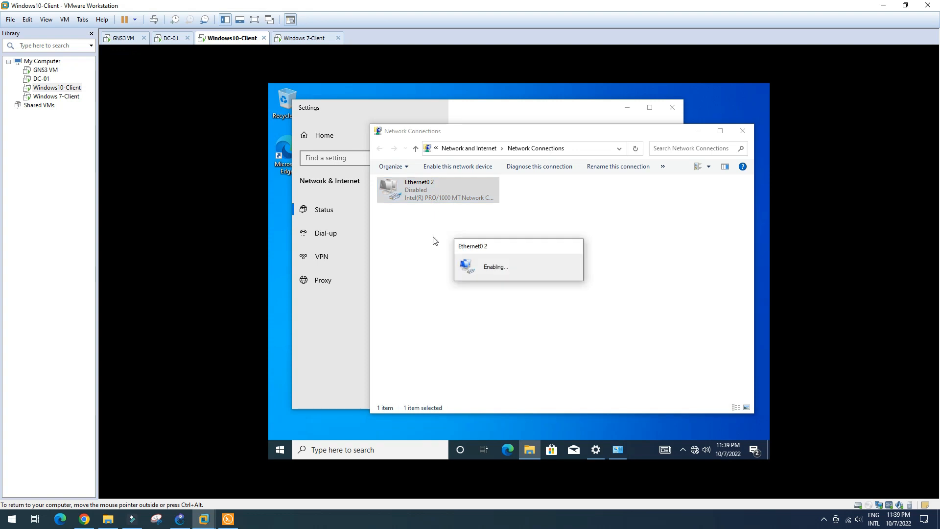
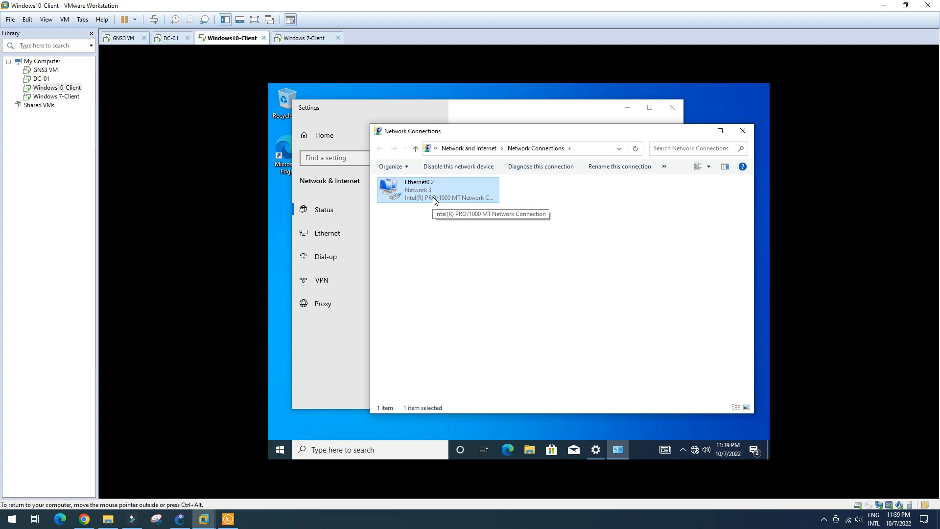
# Step: Check the leased IPv4 address in the Windows10-Client's Ethernet0 2 network details
pyautogui.doubleClick(433, 198)
pyautogui.click(478, 262)
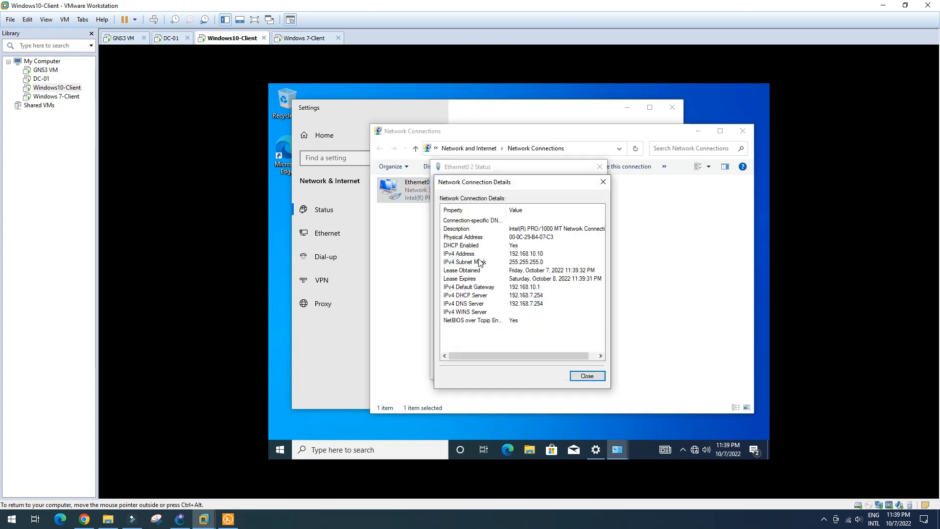
pyautogui.click(528, 255)
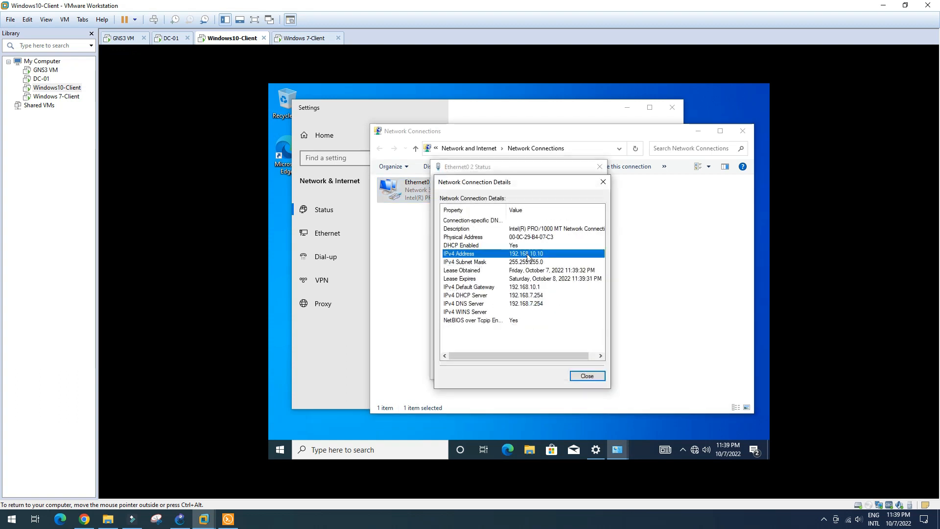
pyautogui.click(600, 186)
pyautogui.click(600, 167)
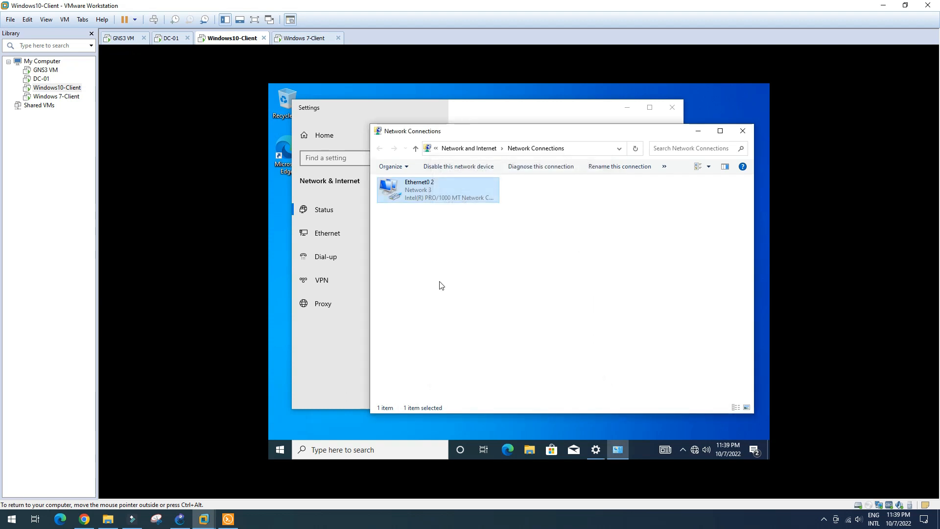
# Step: Confirm Windows 7-Client's Local Area Connection leased 192.168.20.10, then return to the GNS3 topology
pyautogui.click(305, 38)
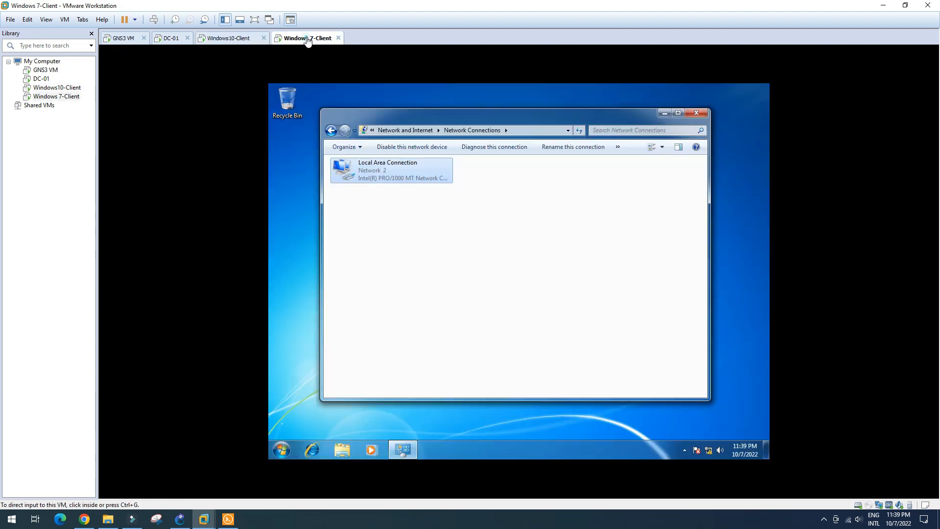
pyautogui.doubleClick(403, 177)
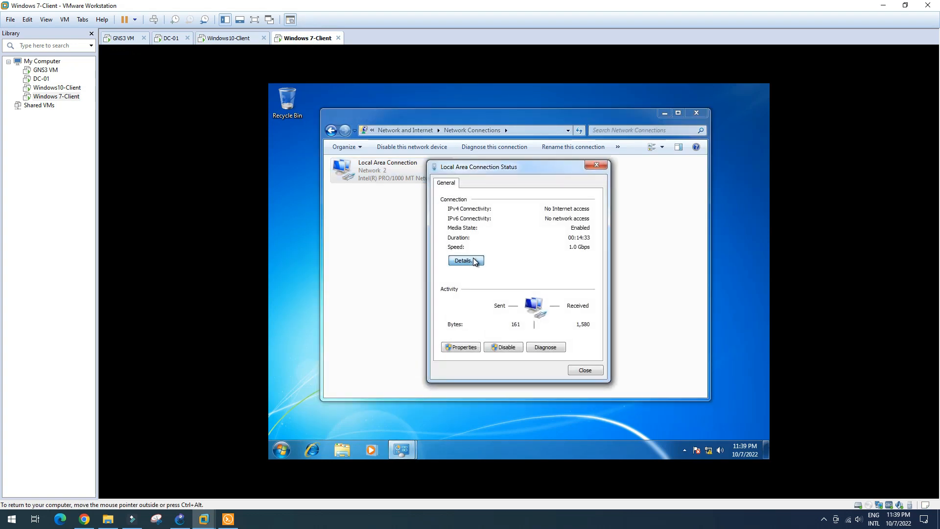
pyautogui.click(468, 259)
pyautogui.click(536, 254)
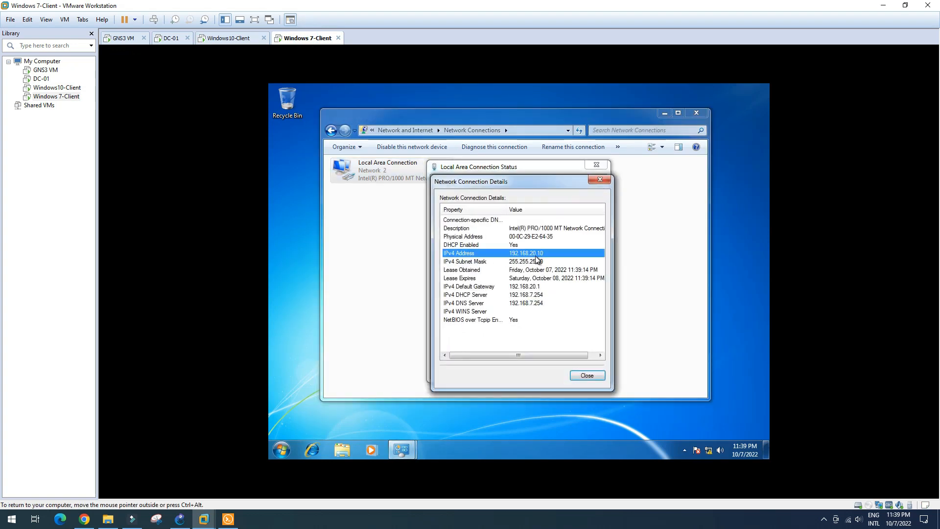
pyautogui.click(600, 181)
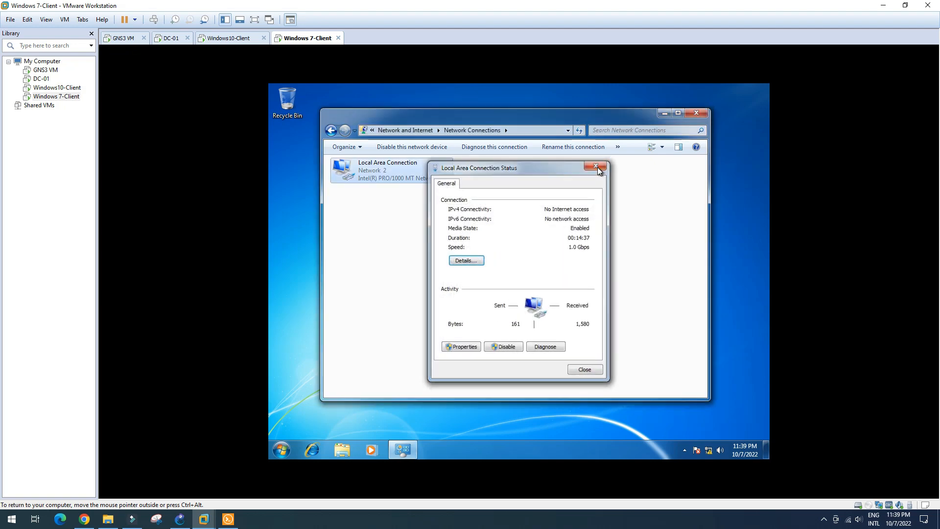
pyautogui.click(599, 166)
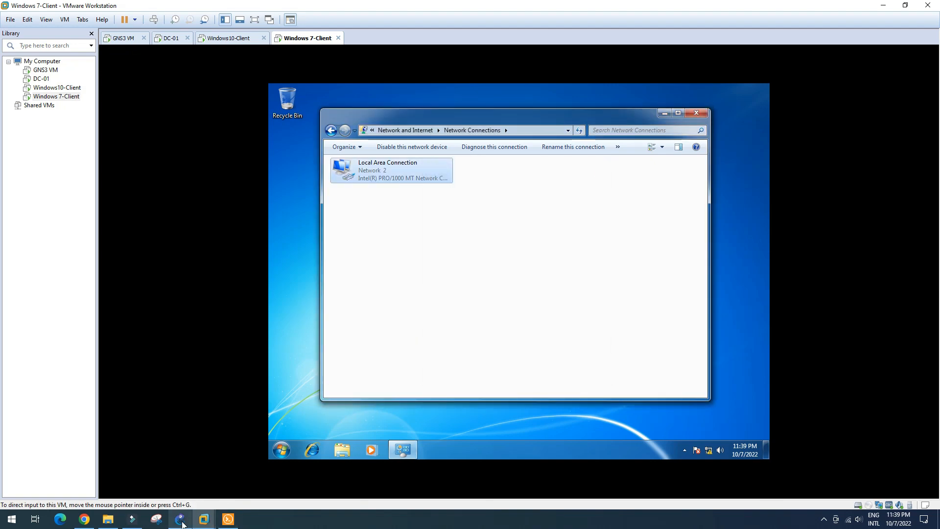
pyautogui.click(181, 519)
pyautogui.moveTo(531, 254); pyautogui.dragTo(531, 250)
# Step: Request a DHCP lease on PC1 with ip dhcp in the Solar-PuTTY console
pyautogui.click(236, 514)
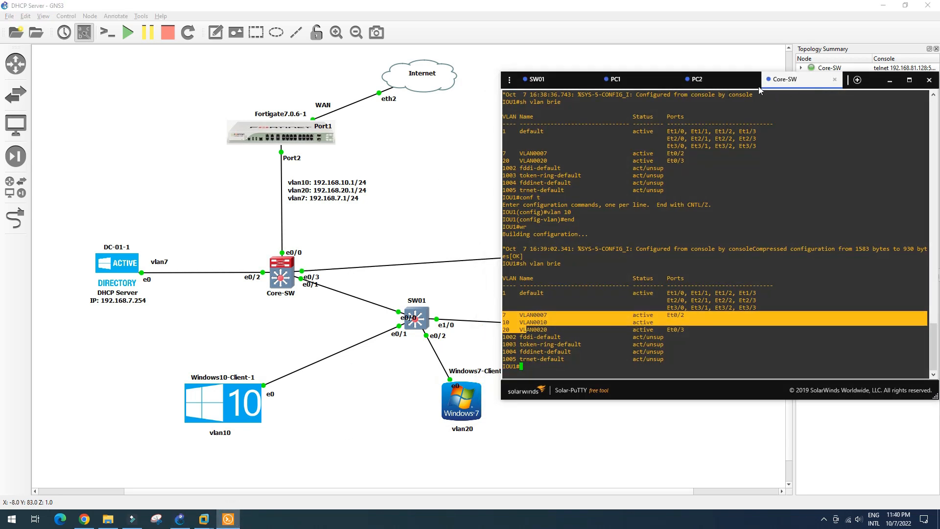
pyautogui.click(876, 80)
pyautogui.moveTo(792, 83); pyautogui.dragTo(862, 103)
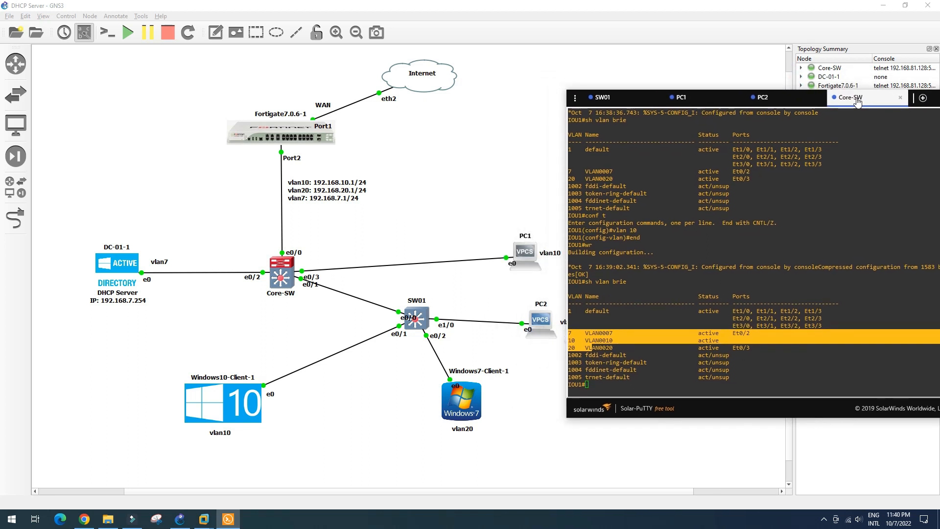
pyautogui.click(709, 103)
pyautogui.click(606, 321)
pyautogui.press('Up')
pyautogui.press('Return')
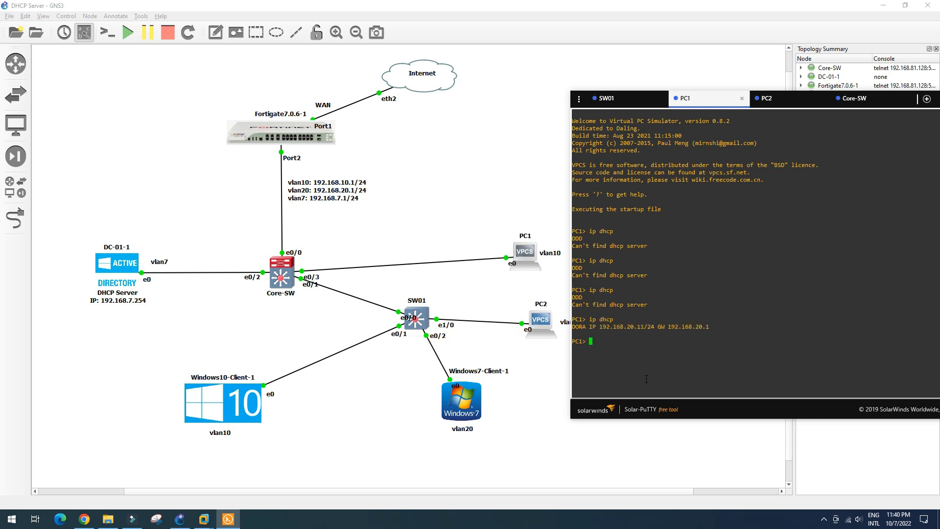
# Step: From PC1, ping 192.168.20.10 (succeeds) and 192.168.10.10 (times out)
pyautogui.write('ping 192.168.20.10')
pyautogui.press('Return')
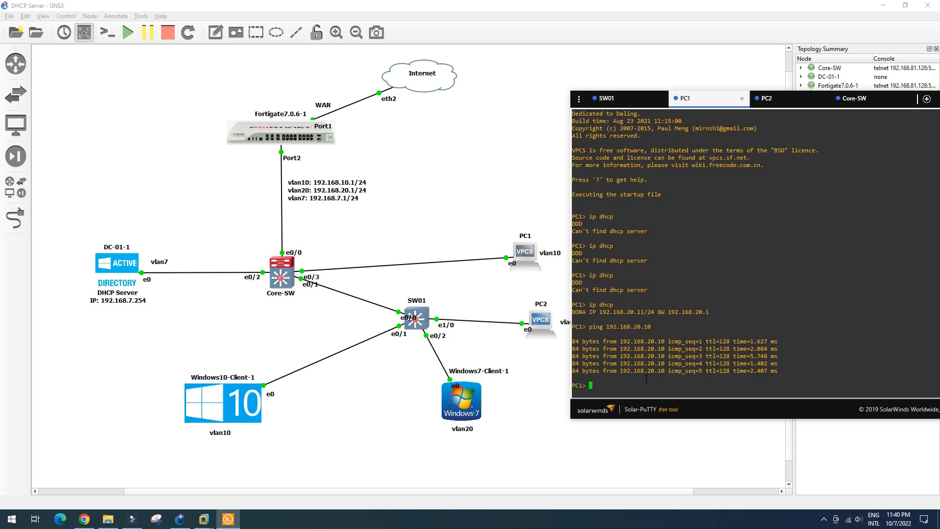
pyautogui.press('Up')
pyautogui.press('Left')
pyautogui.press('Left')
pyautogui.press('Left')
pyautogui.press('Left')
pyautogui.press('BackSpace')
pyautogui.write('1')
pyautogui.press('Return')
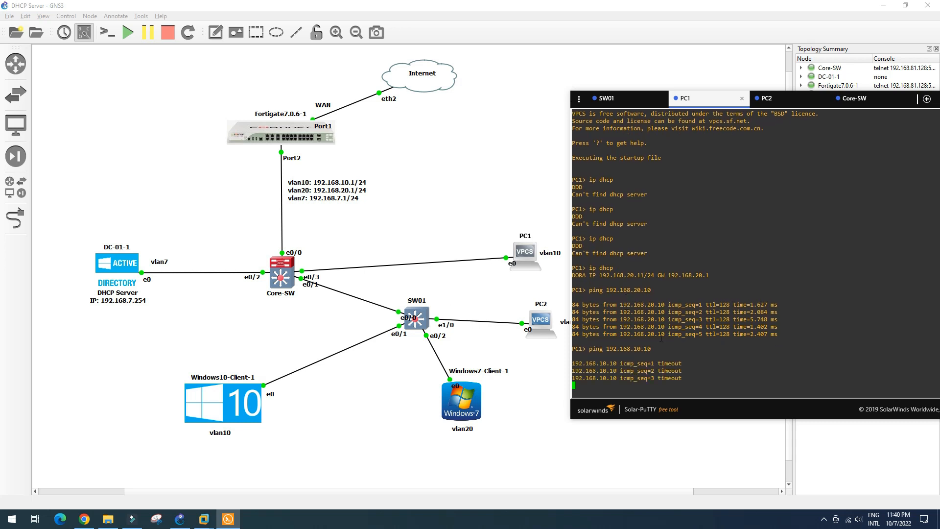
# Step: Run ip dhcp on PC2 to obtain lease 192.168.20.12/24
pyautogui.click(782, 101)
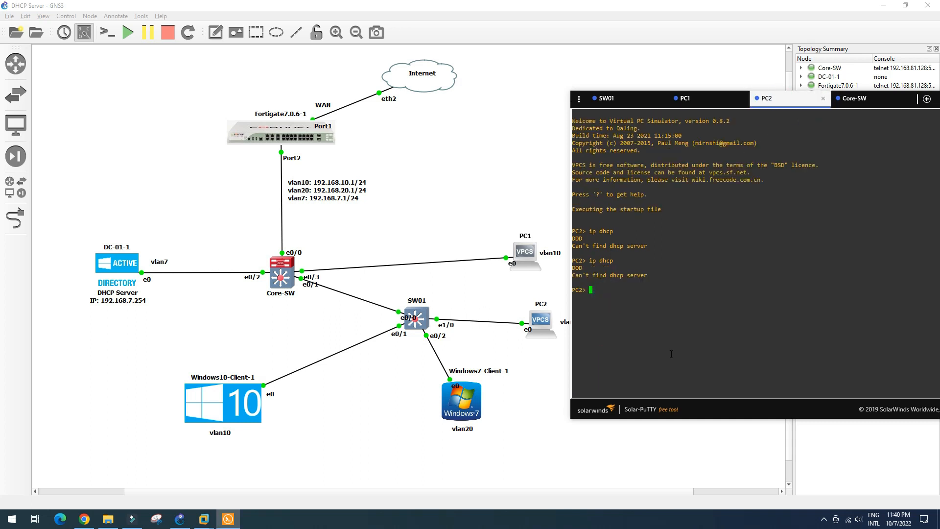
pyautogui.press('Up')
pyautogui.press('Return')
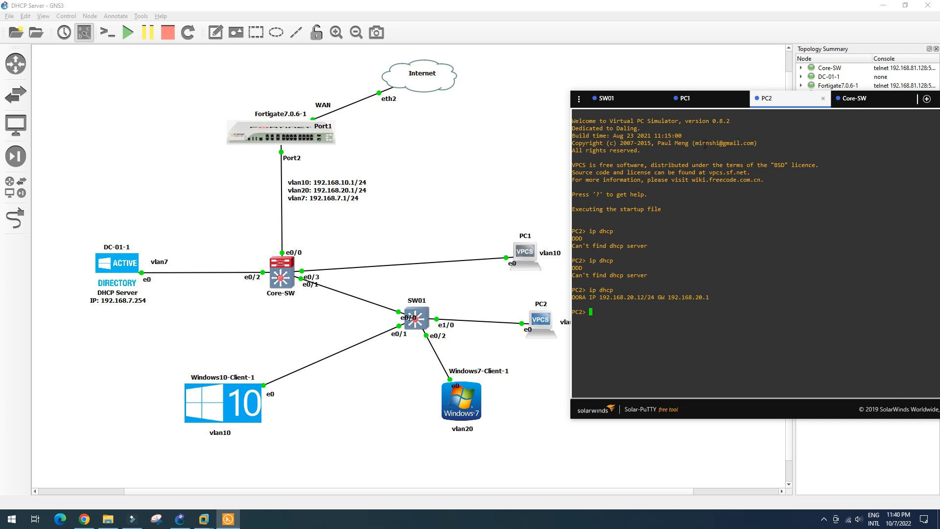
pyautogui.click(709, 99)
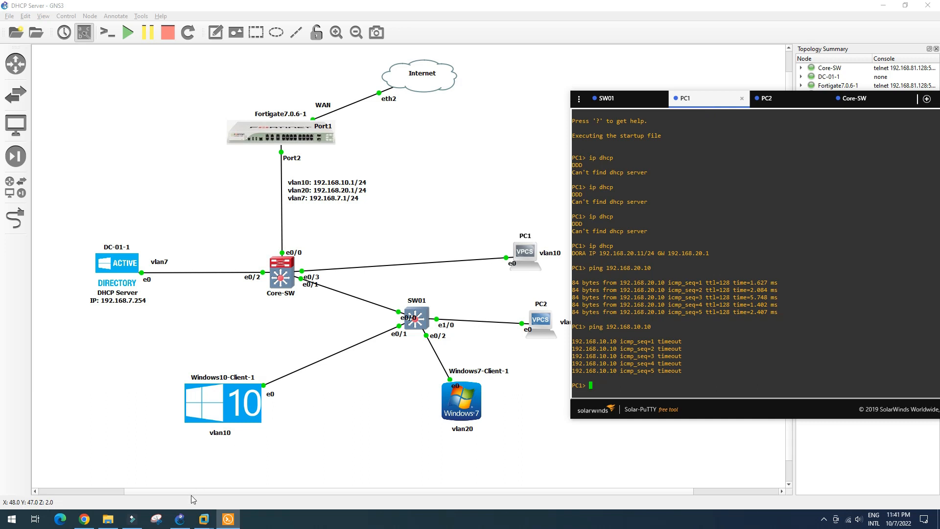
# Step: Confirm Windows10-Client's Ethernet0 2 adapter leased 192.168.10.10
pyautogui.click(203, 519)
pyautogui.click(207, 475)
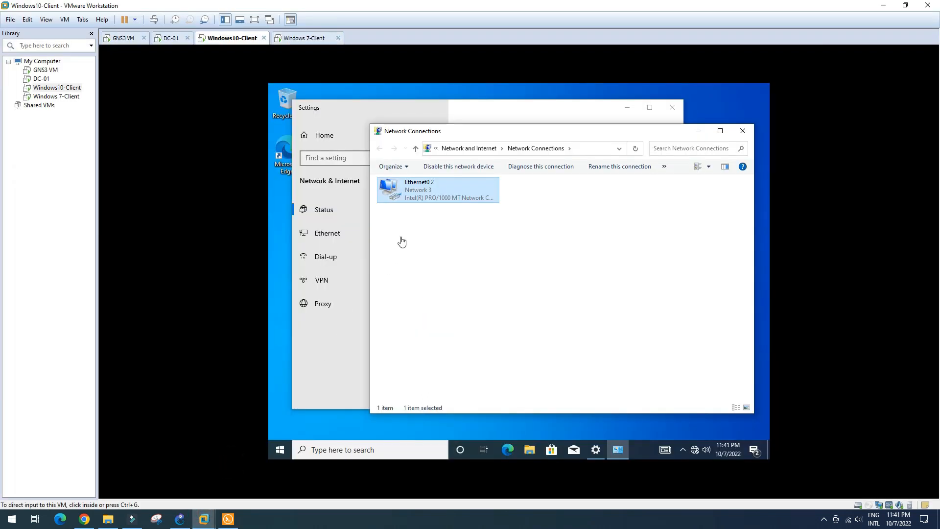
pyautogui.doubleClick(454, 197)
pyautogui.click(466, 260)
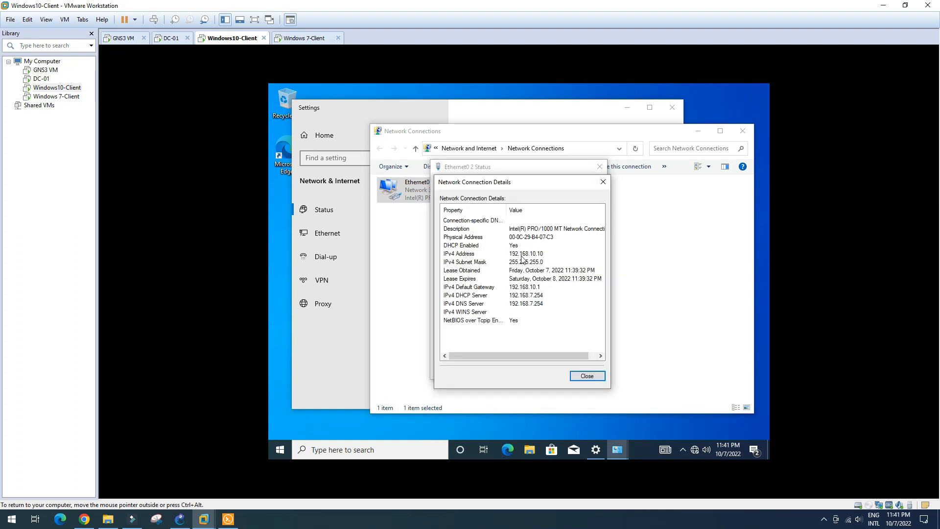
pyautogui.click(530, 256)
pyautogui.click(587, 375)
pyautogui.click(585, 375)
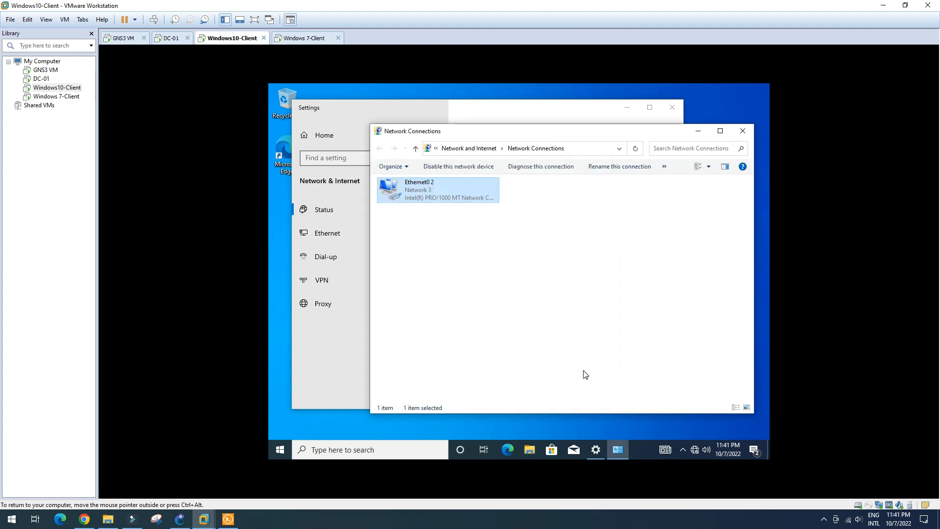
# Step: From a command prompt, ping 192.168.10.11, which returns destination host unreachable
pyautogui.press('super+r')
pyautogui.press('Return')
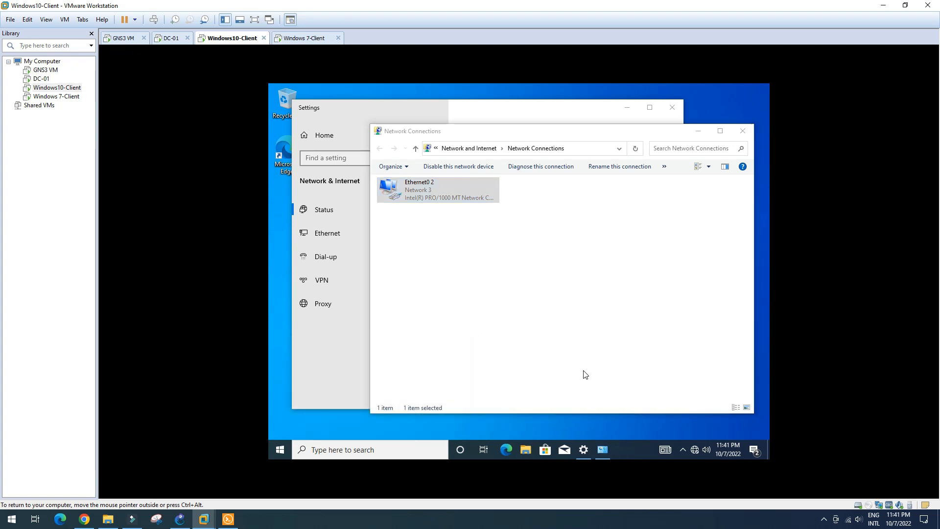
pyautogui.write('ping 192.168.10.')
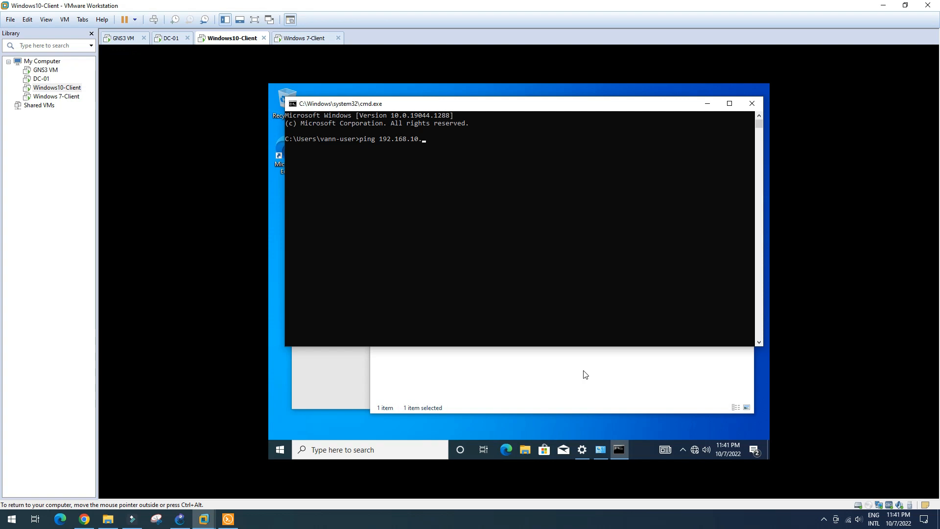
pyautogui.write('11')
pyautogui.press('Return')
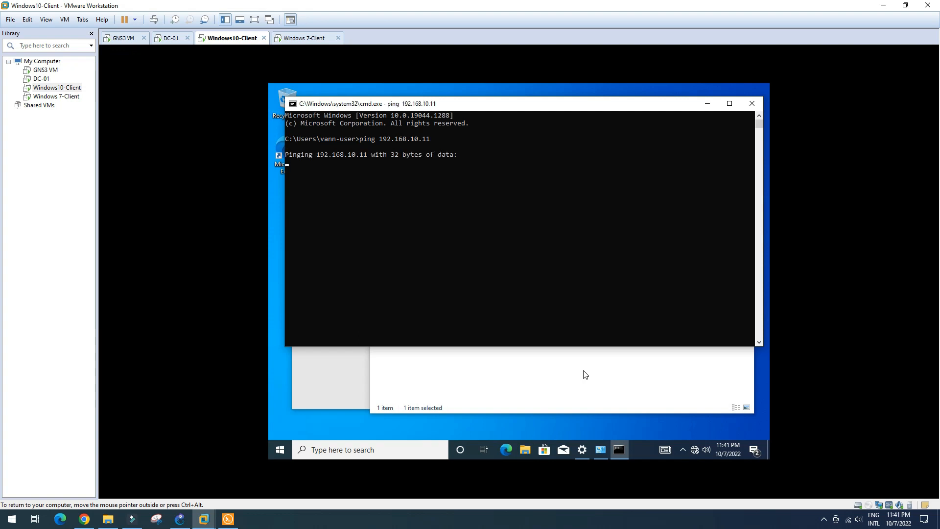
pyautogui.click(228, 519)
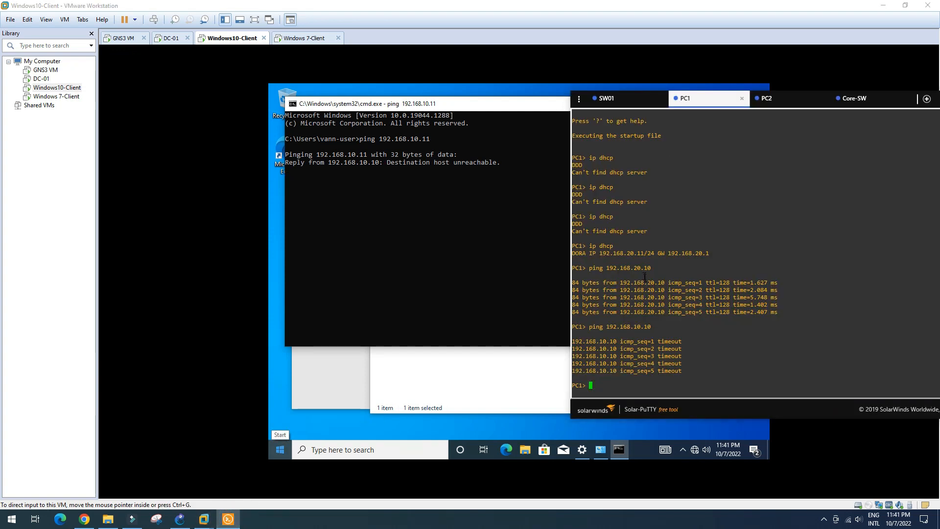
# Step: Review PC2's and PC1's DHCP leases, noting PC1's 192.168.20.11 address
pyautogui.click(785, 102)
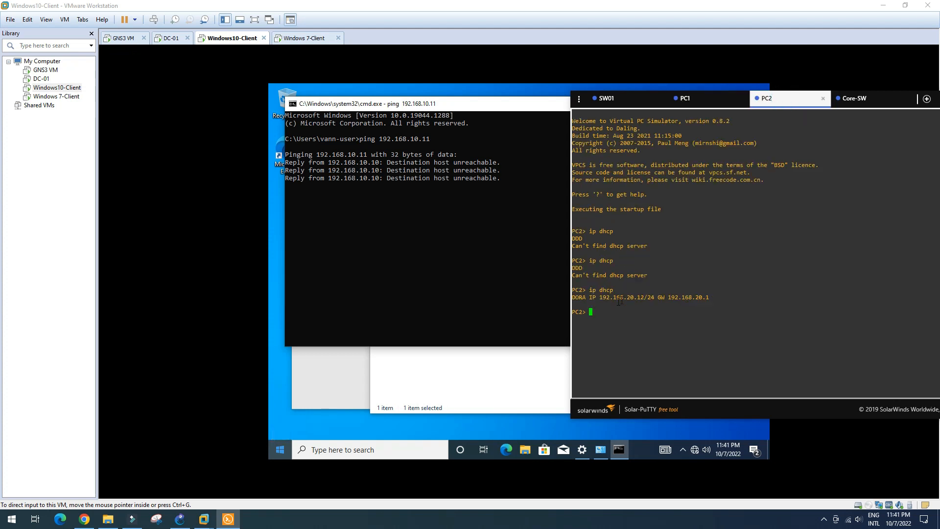
pyautogui.moveTo(627, 298); pyautogui.dragTo(648, 297)
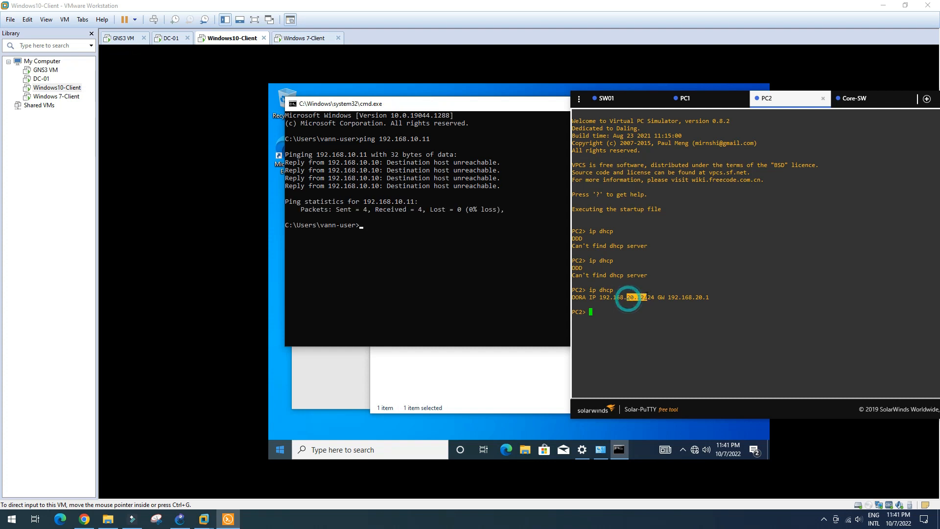
pyautogui.click(712, 103)
pyautogui.moveTo(625, 253); pyautogui.dragTo(637, 253)
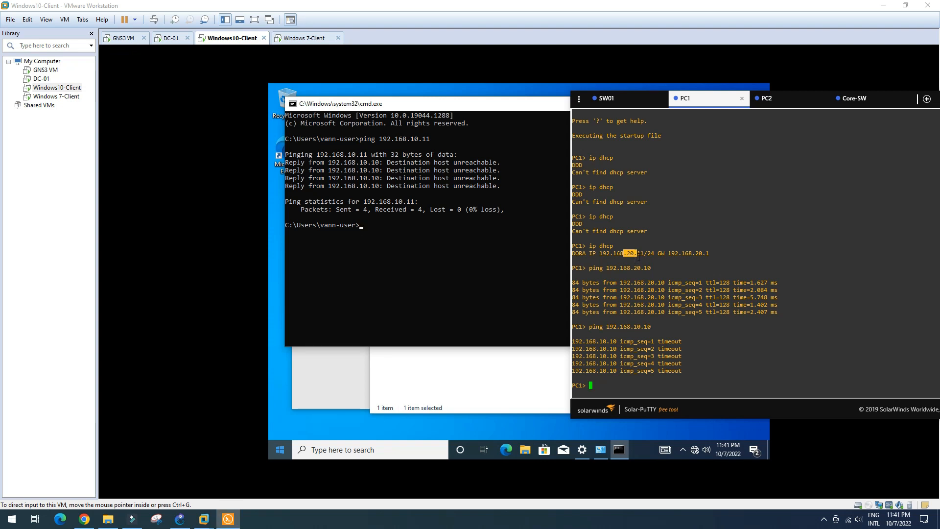
pyautogui.click(635, 254)
pyautogui.moveTo(616, 254); pyautogui.dragTo(711, 254)
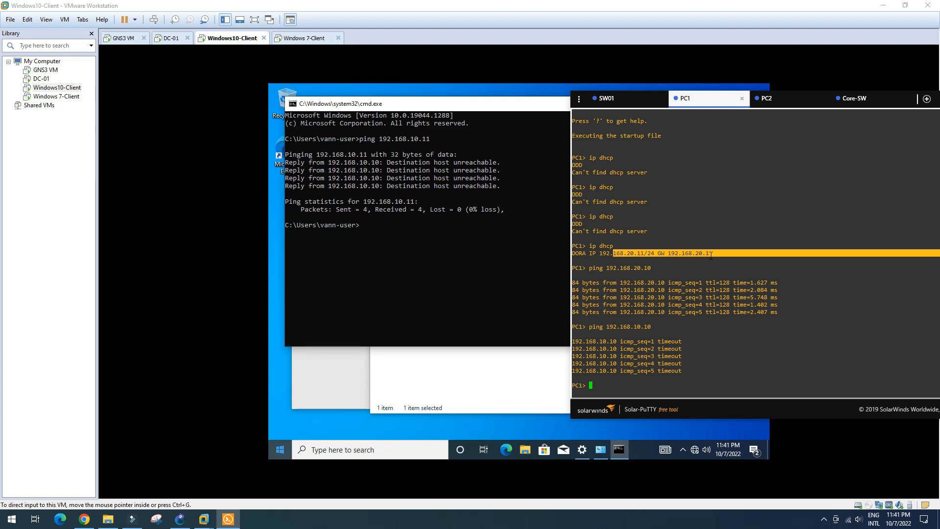
pyautogui.click(638, 253)
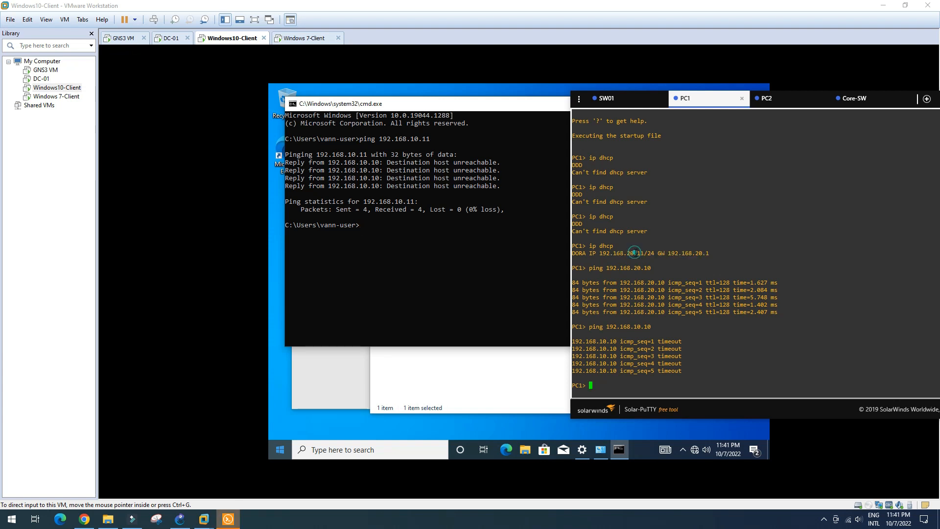
# Step: Ping PC1 at 192.168.20.11 from the Windows 10 command prompt, getting four replies
pyautogui.click(371, 229)
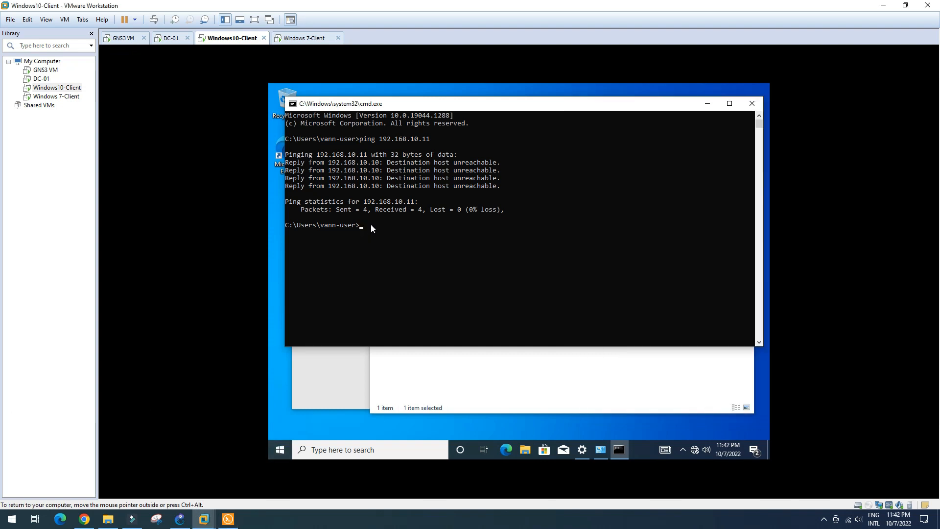
pyautogui.press('Up')
pyautogui.press('Left')
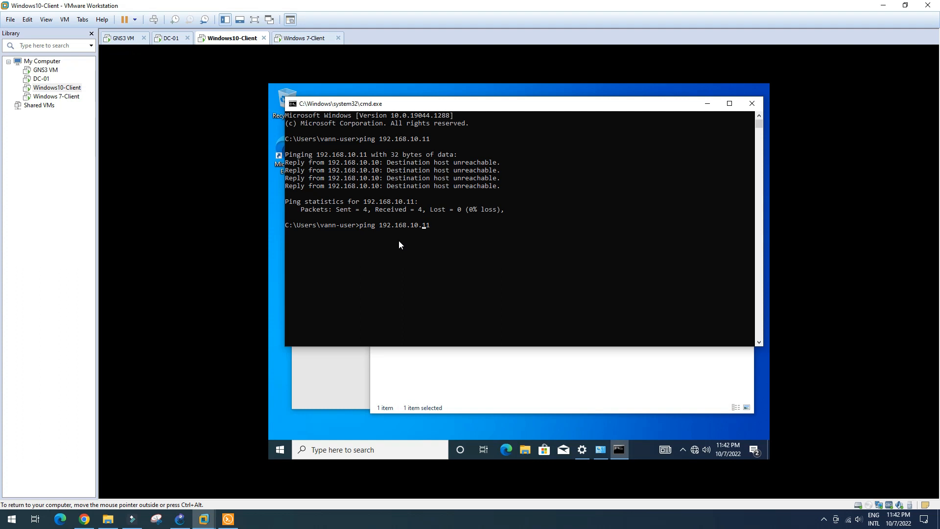
pyautogui.write('2')
pyautogui.press('Return')
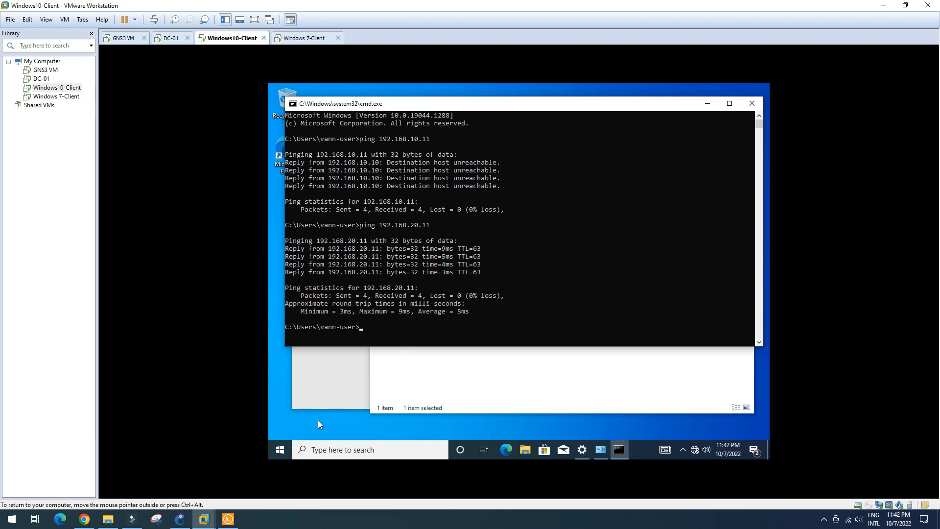
# Step: Rerun PC1's ping to 192.168.10.10, which still times out
pyautogui.click(228, 519)
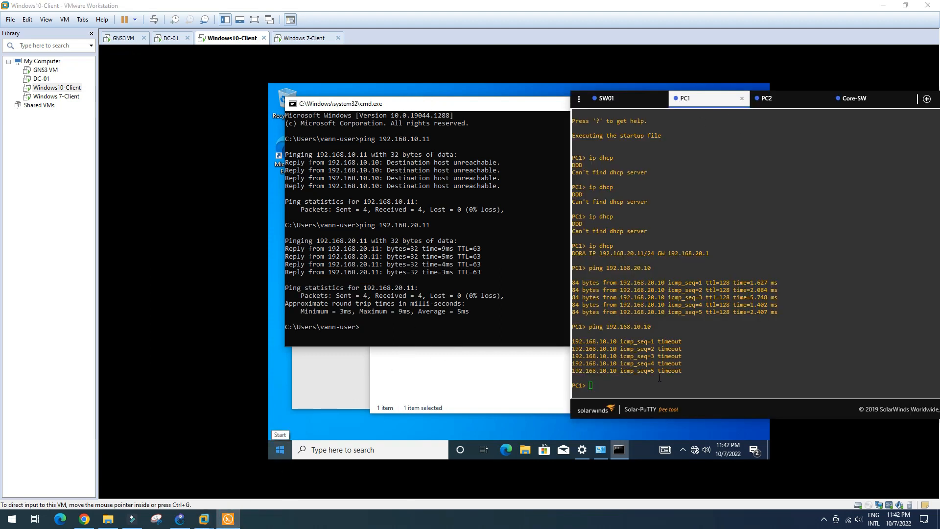
pyautogui.moveTo(627, 268); pyautogui.dragTo(651, 269)
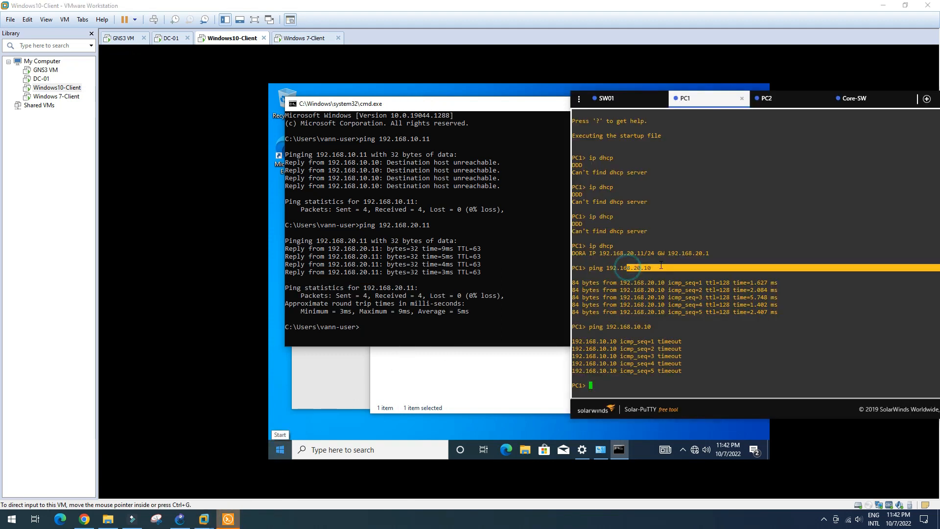
pyautogui.moveTo(632, 328); pyautogui.dragTo(631, 332)
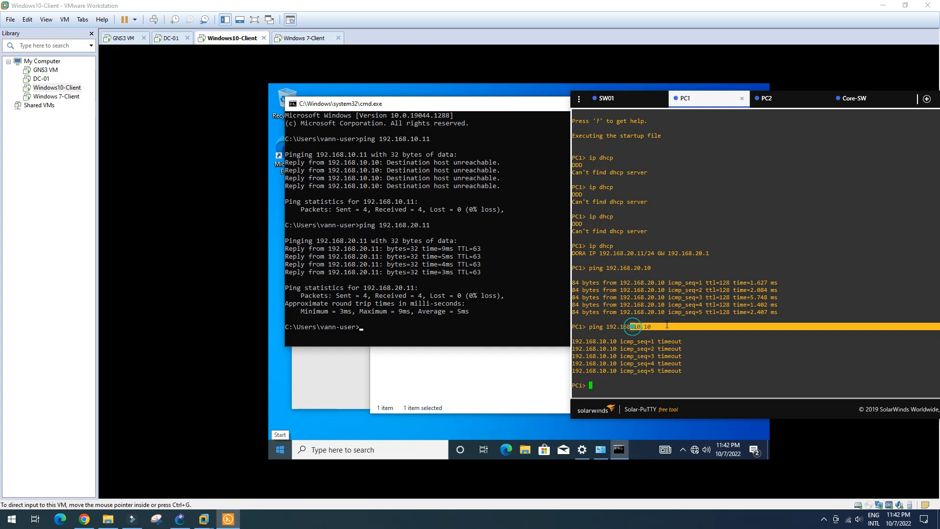
pyautogui.click(589, 383)
pyautogui.press('Up')
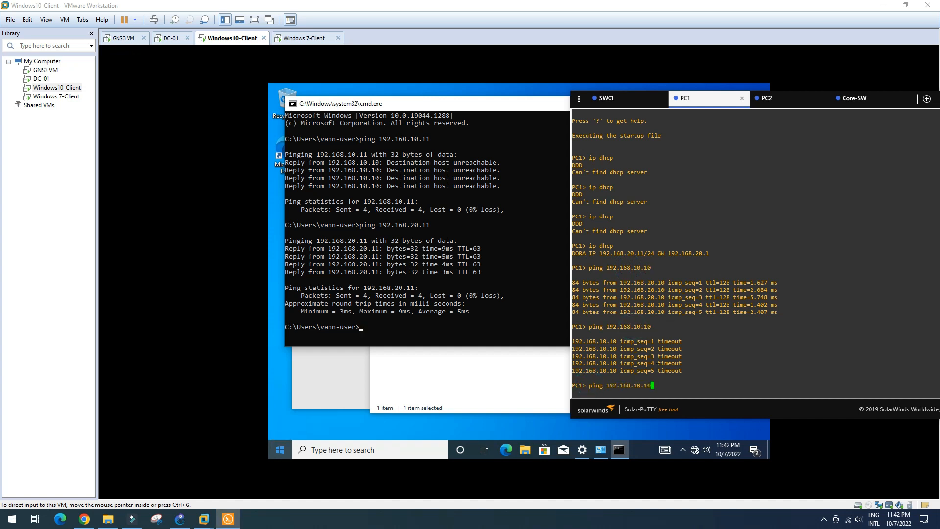
pyautogui.press('Return')
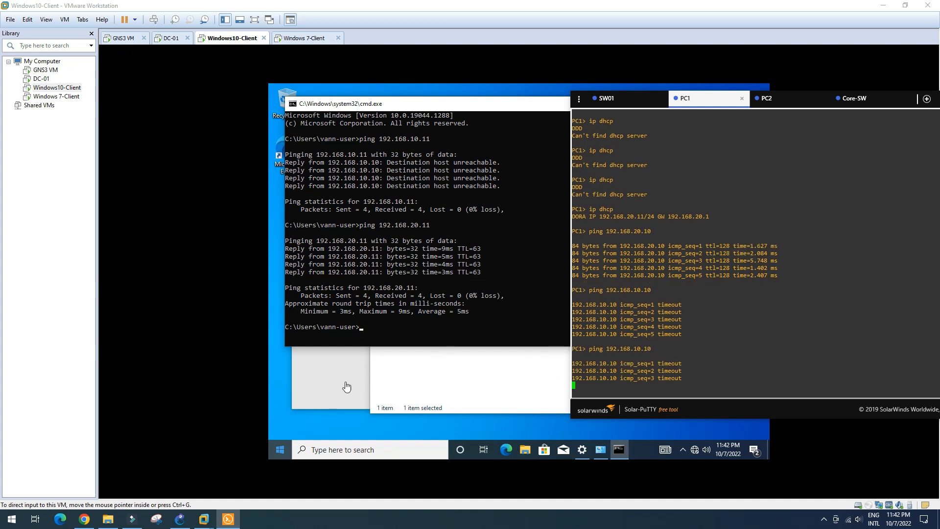
pyautogui.click(431, 402)
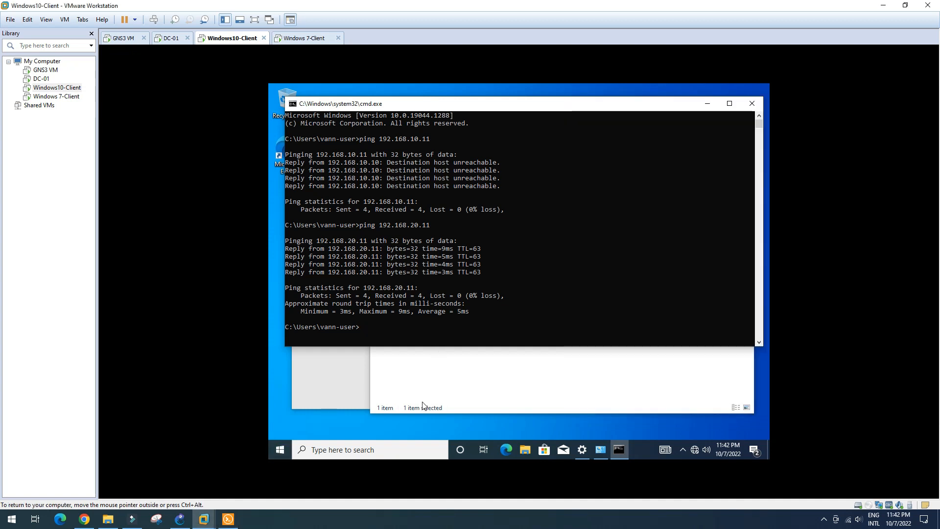
# Step: Turn off Windows Defender Firewall for public networks on Windows10-Client and close its settings
pyautogui.click(280, 449)
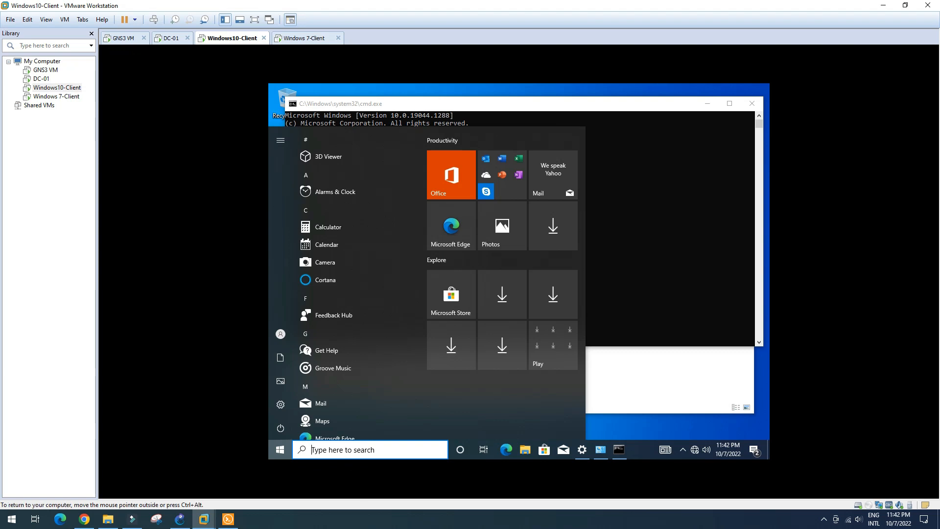
pyautogui.click(311, 450)
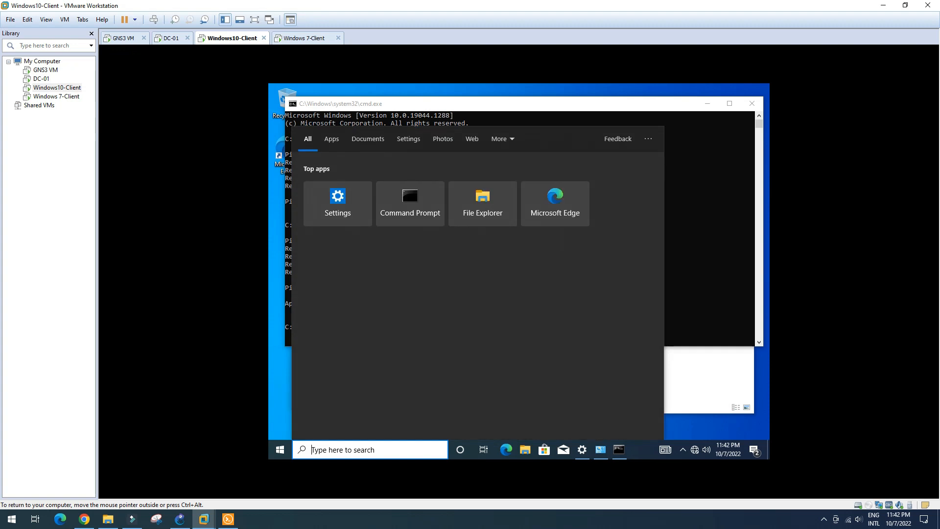
pyautogui.write('fire')
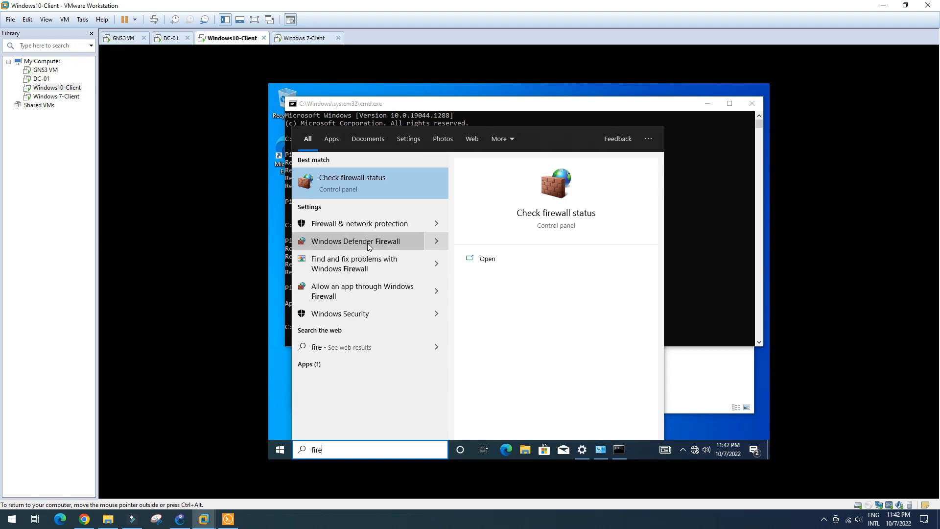
pyautogui.click(370, 187)
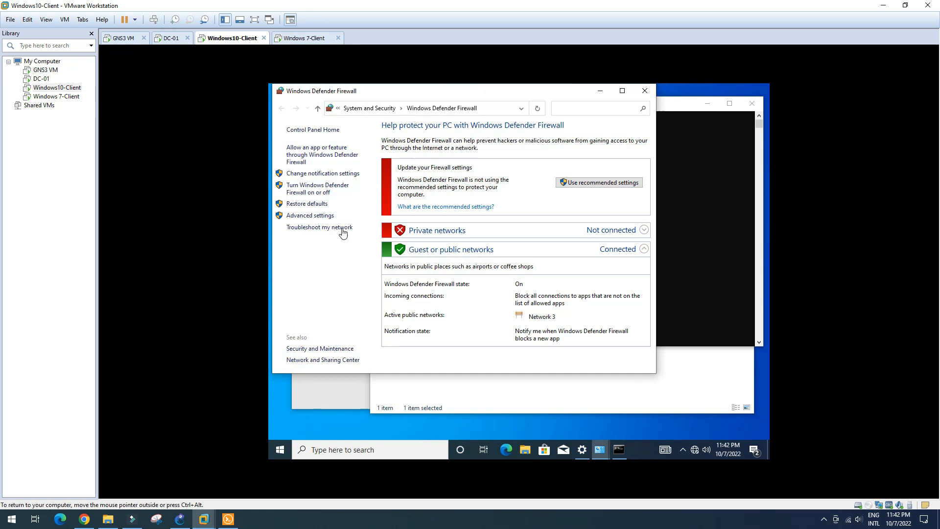
pyautogui.click(309, 193)
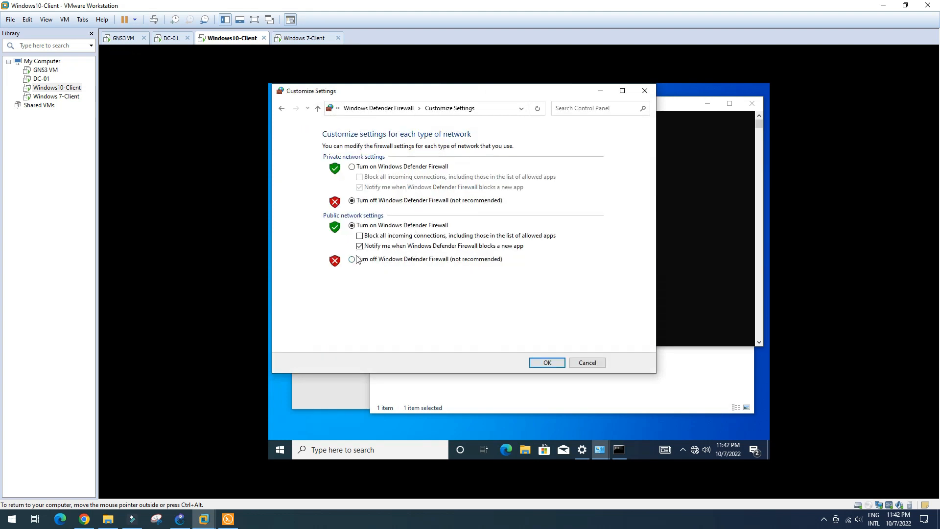
pyautogui.click(352, 259)
pyautogui.click(546, 361)
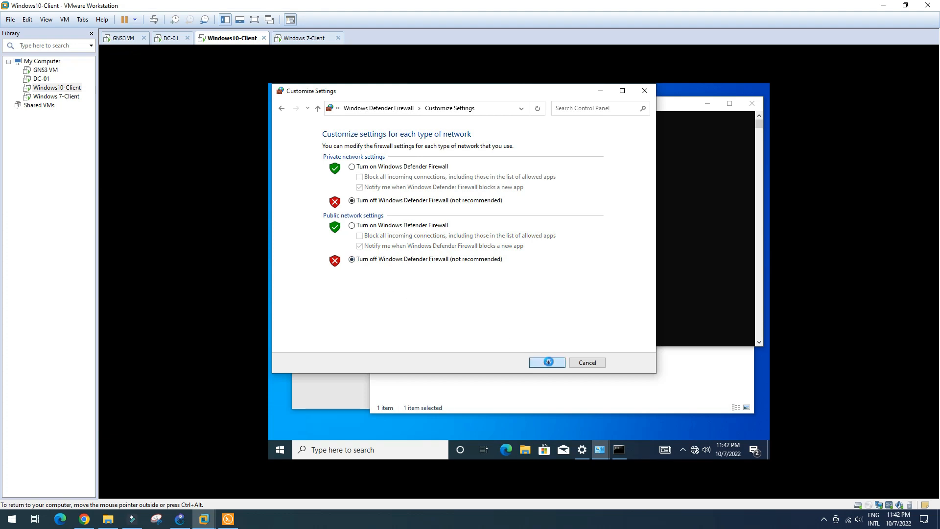
pyautogui.click(645, 90)
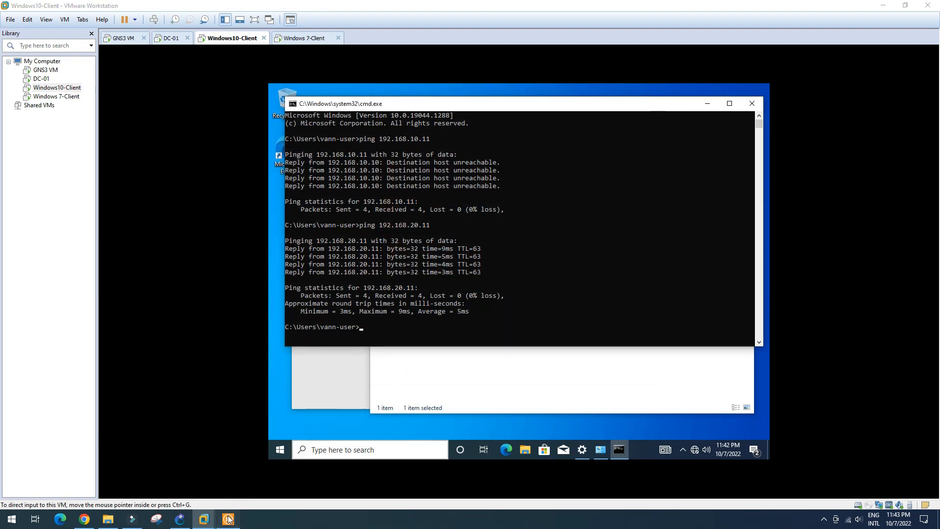
pyautogui.click(229, 519)
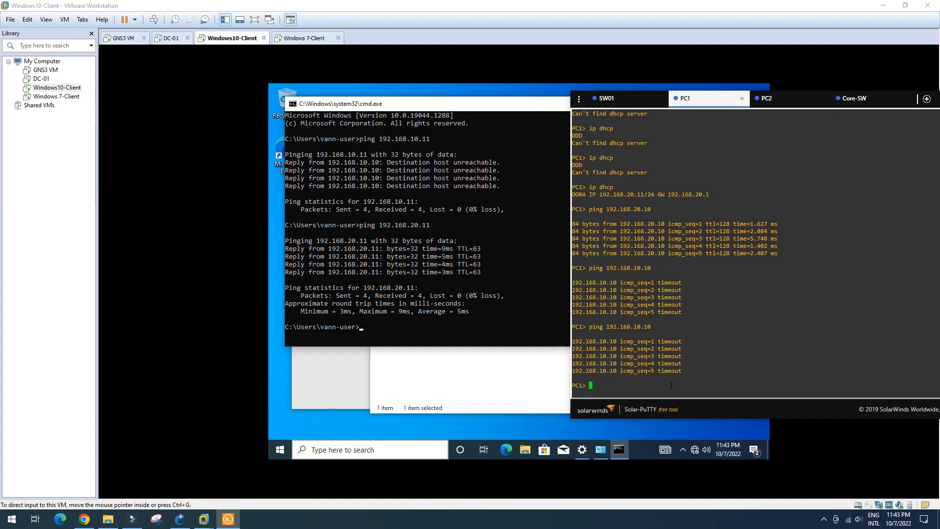
# Step: Rerun PC1's ping to 192.168.10.10, then ping 192.168.20.10 successfully from PC2
pyautogui.press('Up')
pyautogui.press('Return')
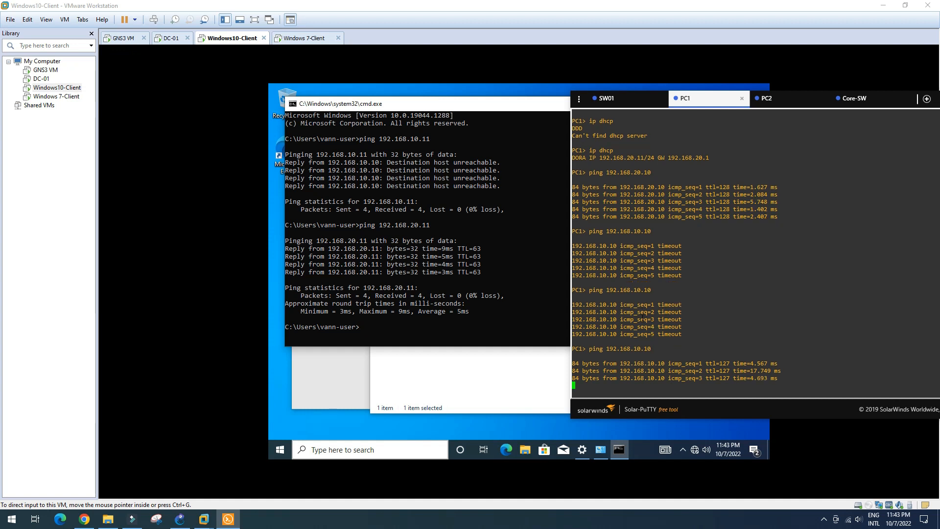
pyautogui.click(799, 98)
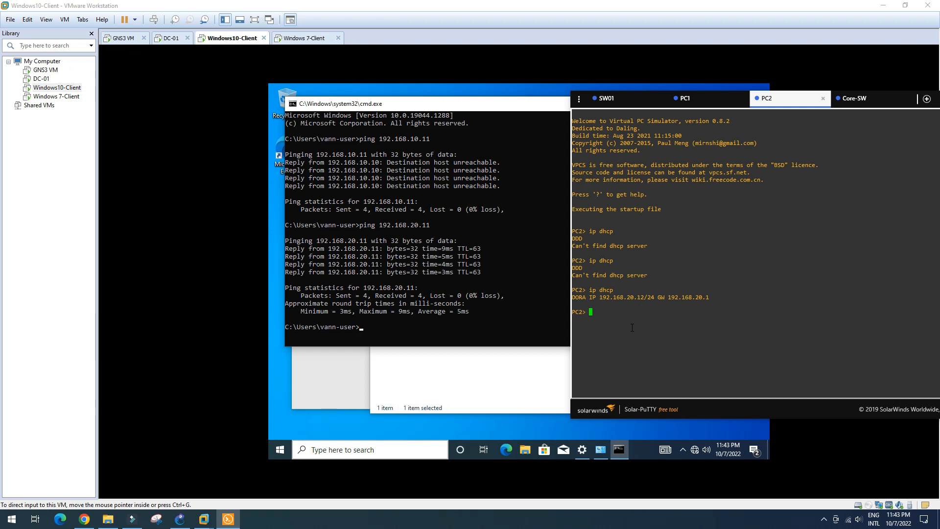
pyautogui.write('ping 192.168.20.10')
pyautogui.press('Return')
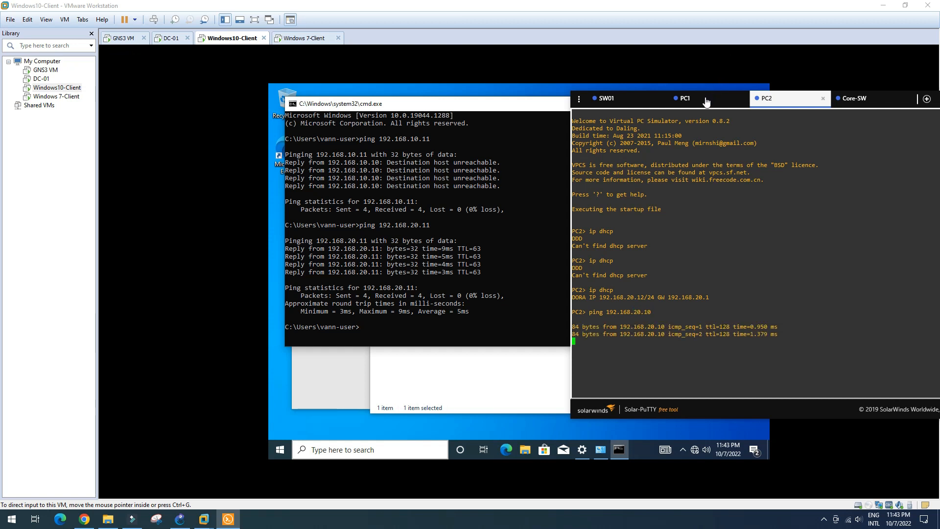
pyautogui.click(707, 98)
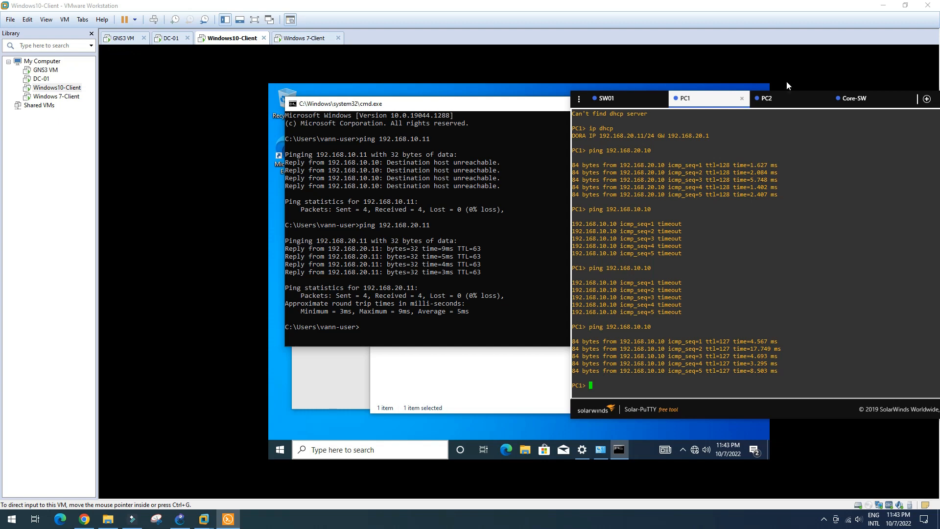
pyautogui.click(783, 98)
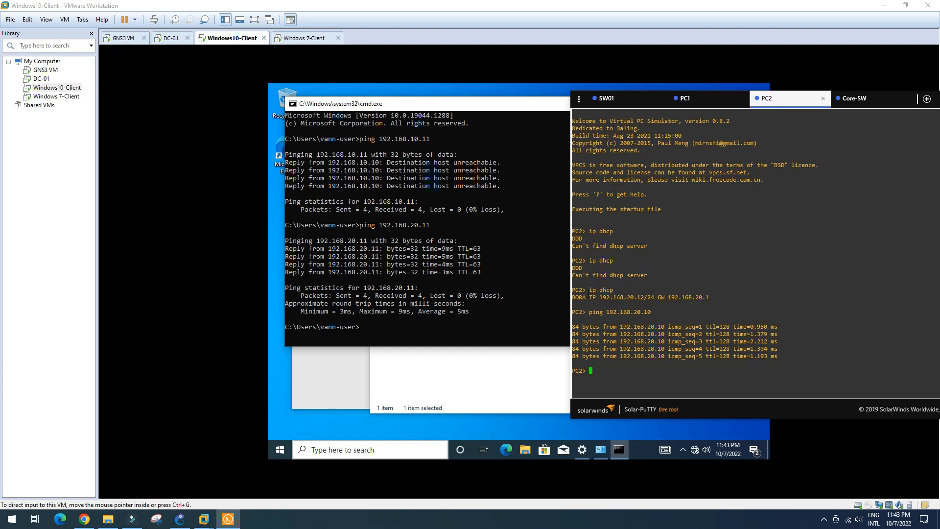
# Step: Check the Windows 7 client's Local Area Connection details showing 192.168.20.10
pyautogui.click(308, 39)
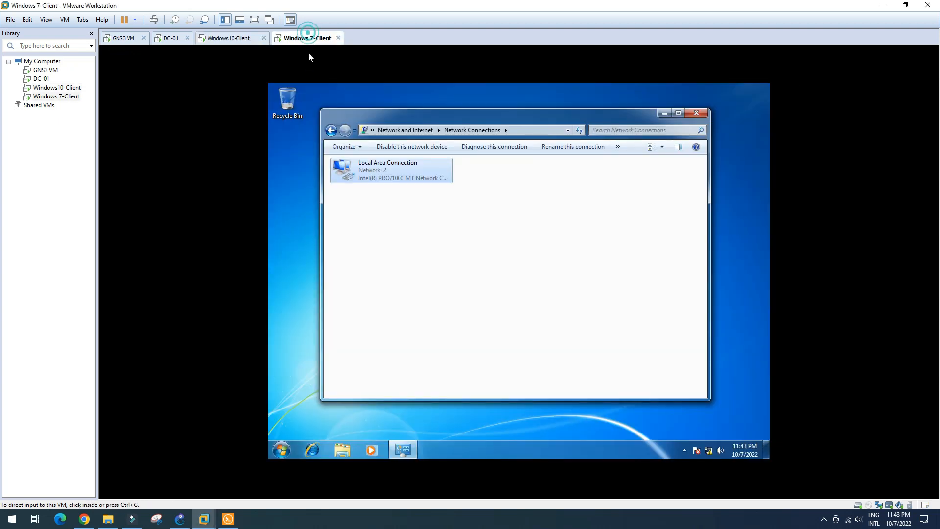
pyautogui.doubleClick(410, 173)
pyautogui.click(476, 260)
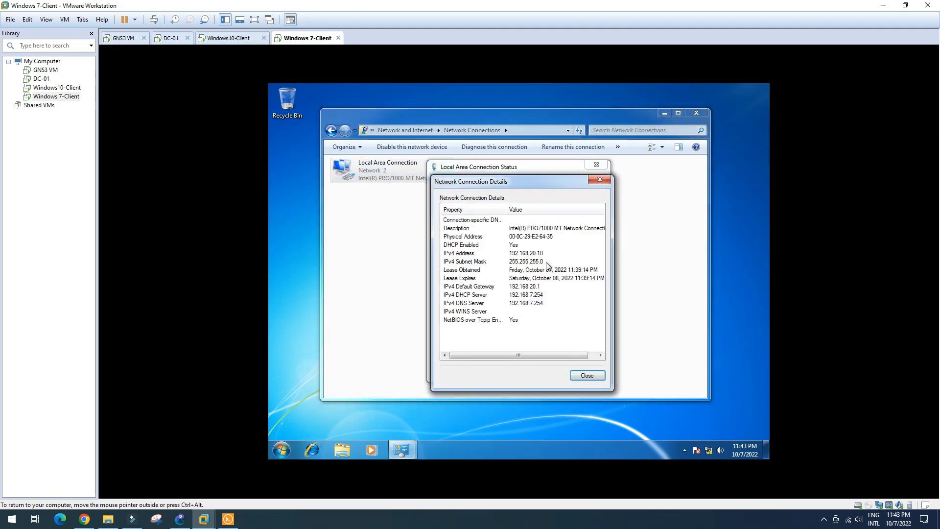
pyautogui.click(595, 376)
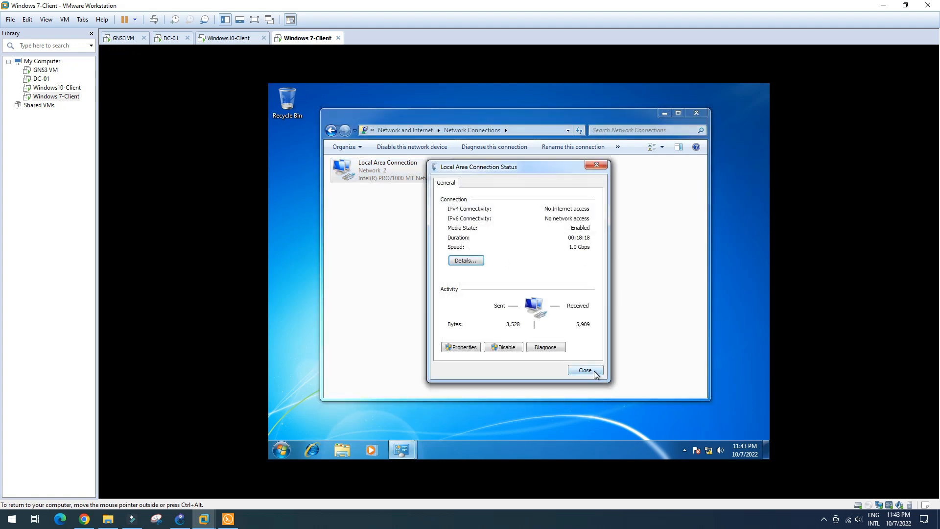
pyautogui.click(595, 375)
# Step: Open a command prompt on Windows 7 and run ipconfig
pyautogui.press('super+r')
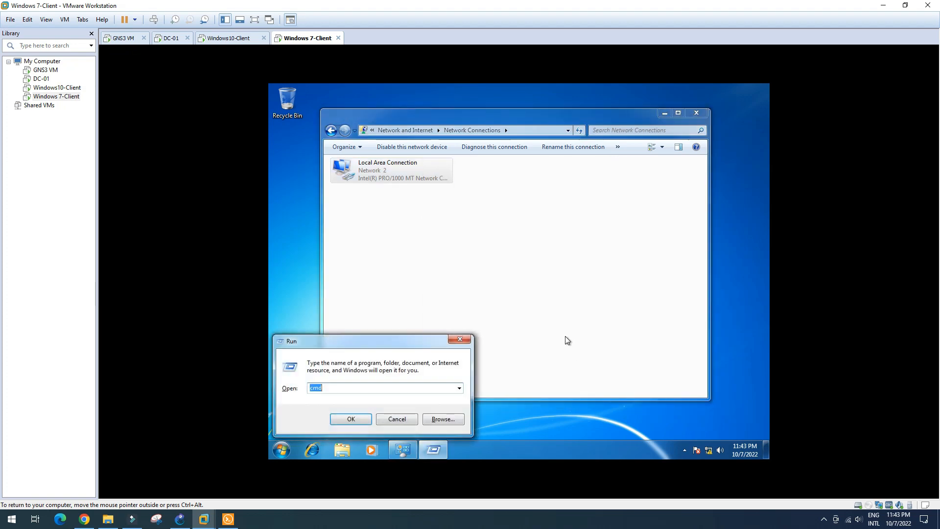
pyautogui.press('Return')
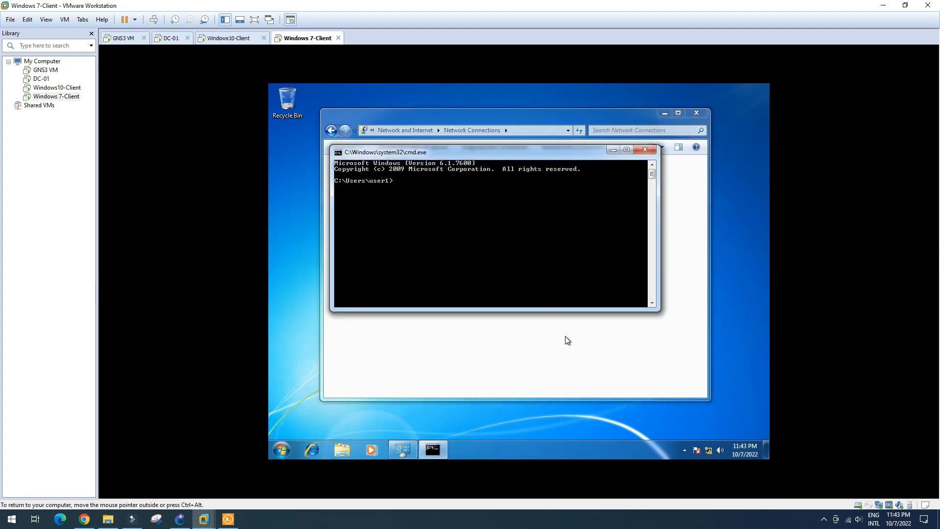
pyautogui.write('ipconfig')
pyautogui.press('Return')
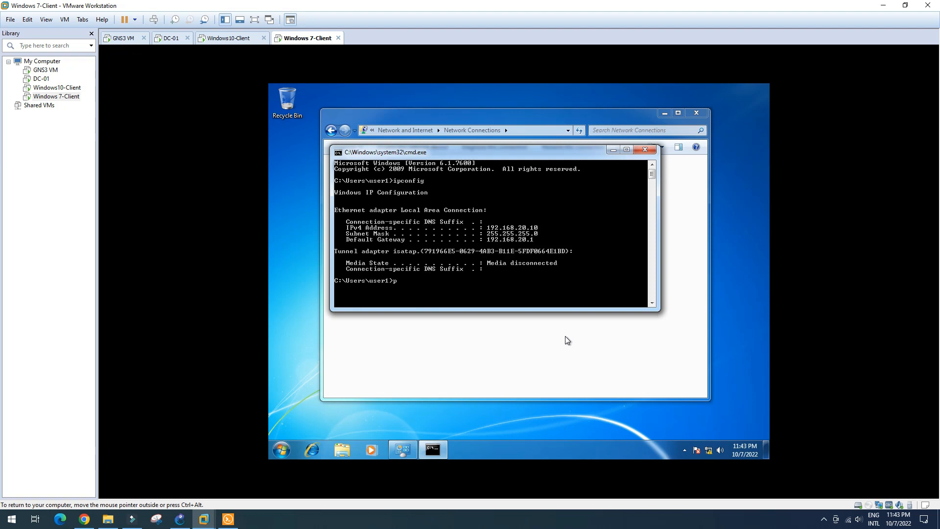
# Step: Ping 192.168.10.10 and the DHCP server 192.168.7.254 successfully from Windows 7
pyautogui.write('ping 192.168.10.10')
pyautogui.press('Return')
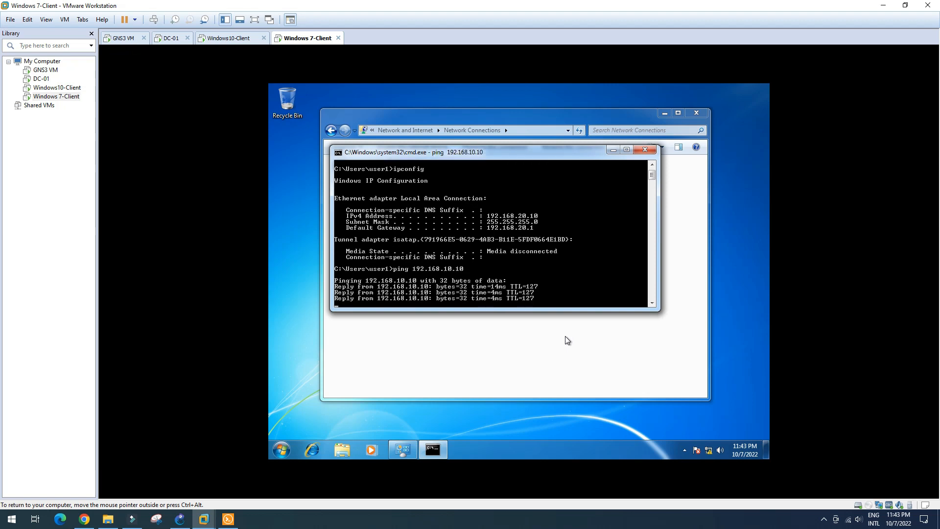
pyautogui.press('Up')
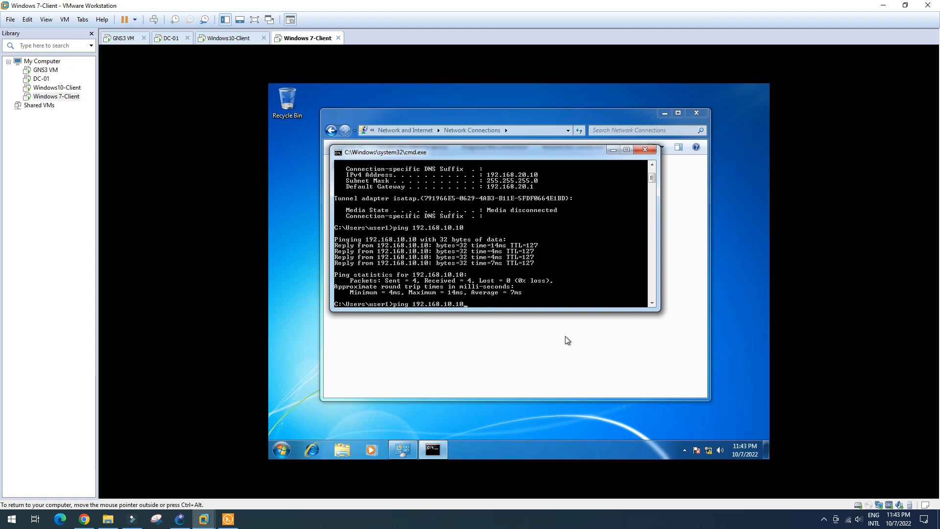
pyautogui.press('BackSpace')
pyautogui.press('BackSpace')
pyautogui.press('BackSpace')
pyautogui.press('BackSpace')
pyautogui.write('7.2')
pyautogui.press('Return')
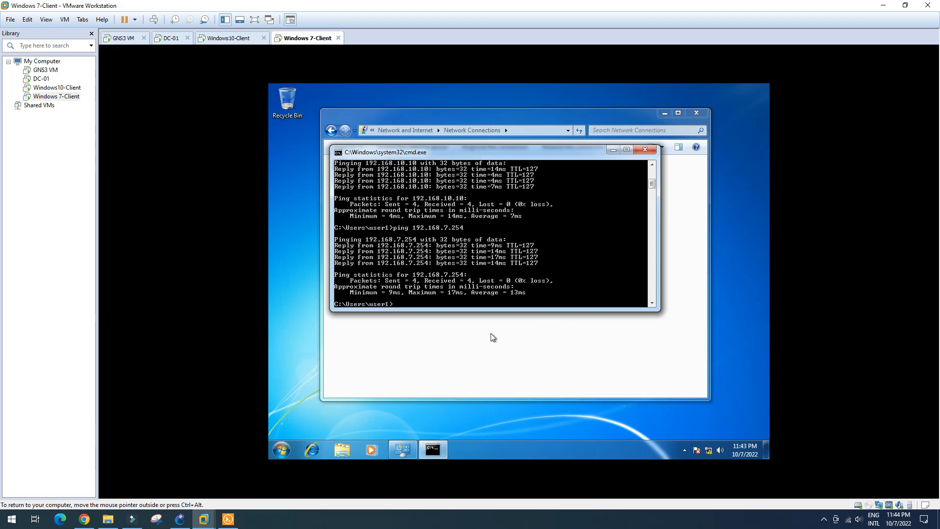
pyautogui.click(181, 524)
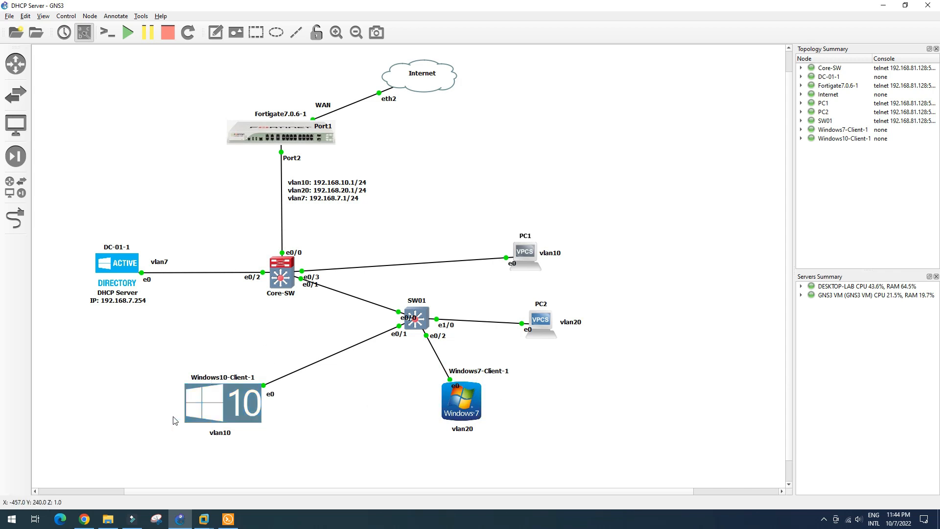
# Step: Log in to the FortiGate web GUI with the admin username and password
pyautogui.click(85, 520)
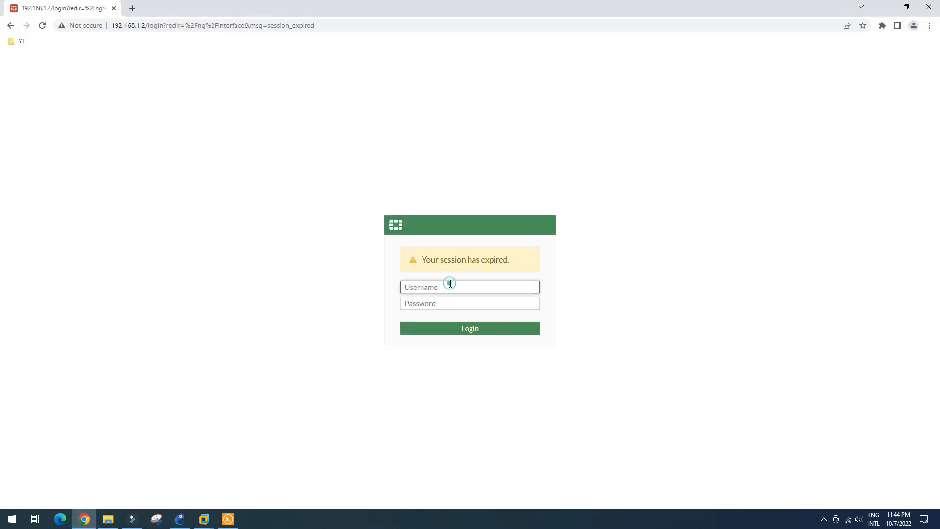
pyautogui.write('admin')
pyautogui.press('Tab')
pyautogui.write('admin')
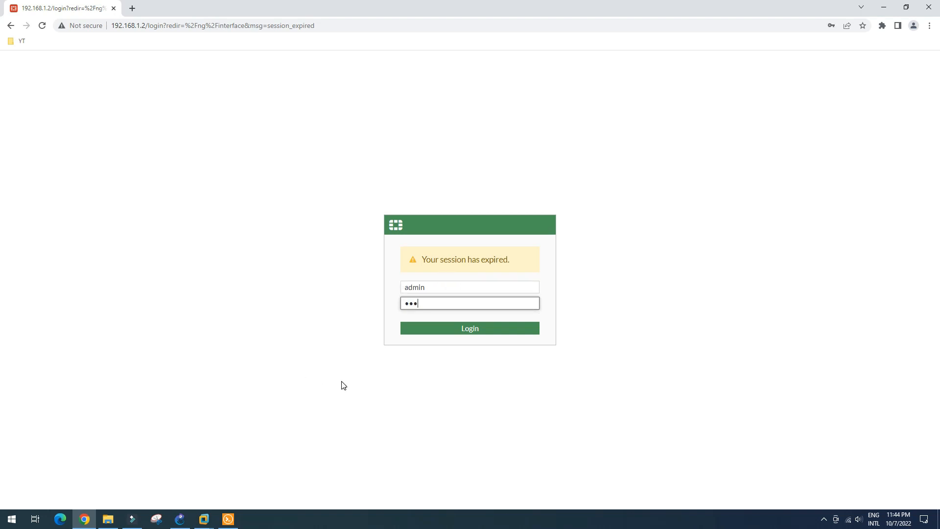
pyautogui.press('Return')
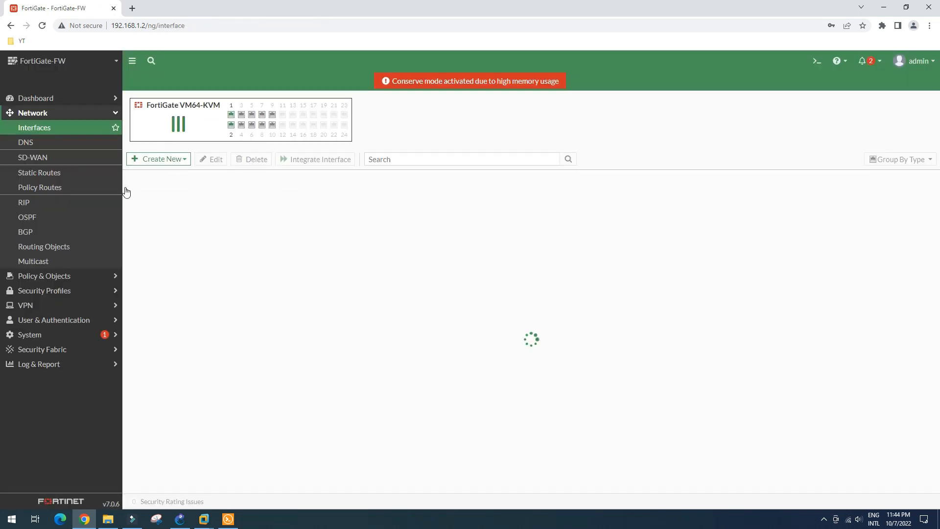
# Step: Verify Finance (vlan20) under LAN (port2) relays DHCP to 192.168.7.254, then return to GNS3
pyautogui.click(129, 253)
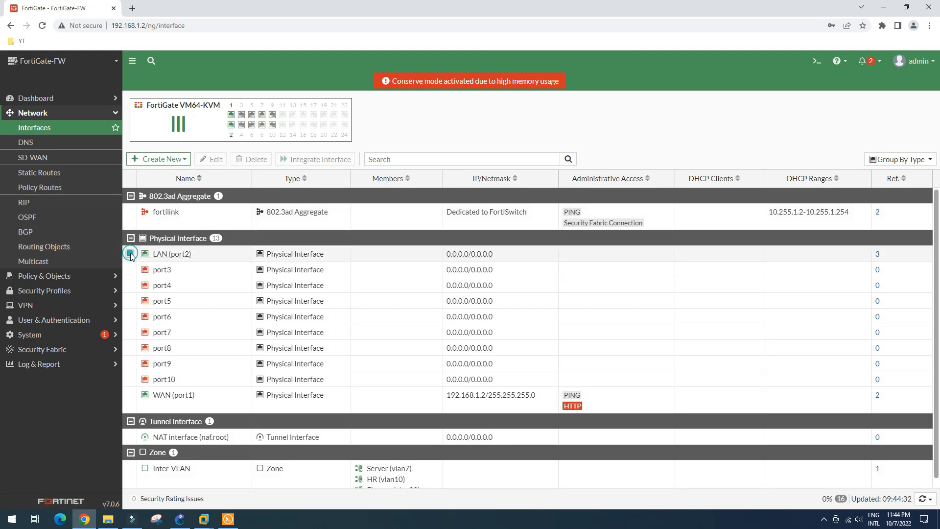
pyautogui.click(203, 271)
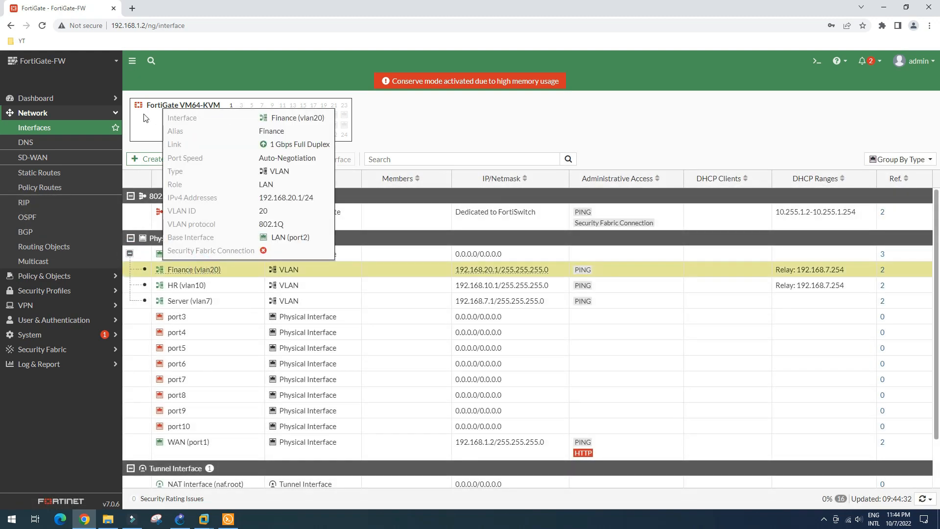
pyautogui.click(214, 160)
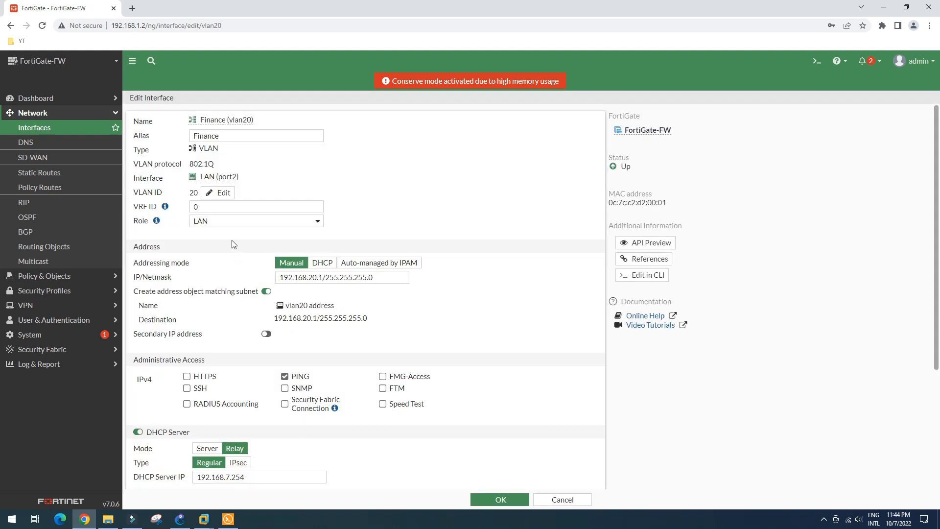
pyautogui.scroll(-3, 219, 272)
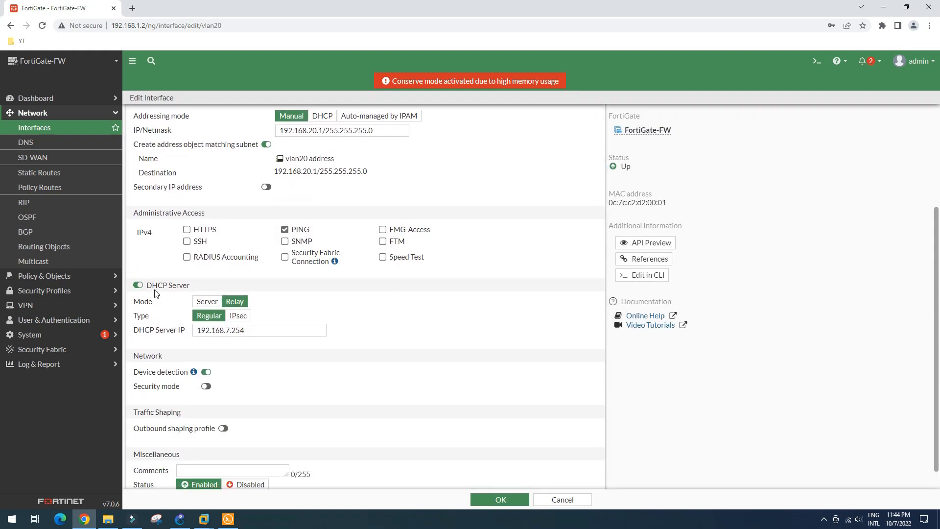
pyautogui.scroll(-1, 159, 308)
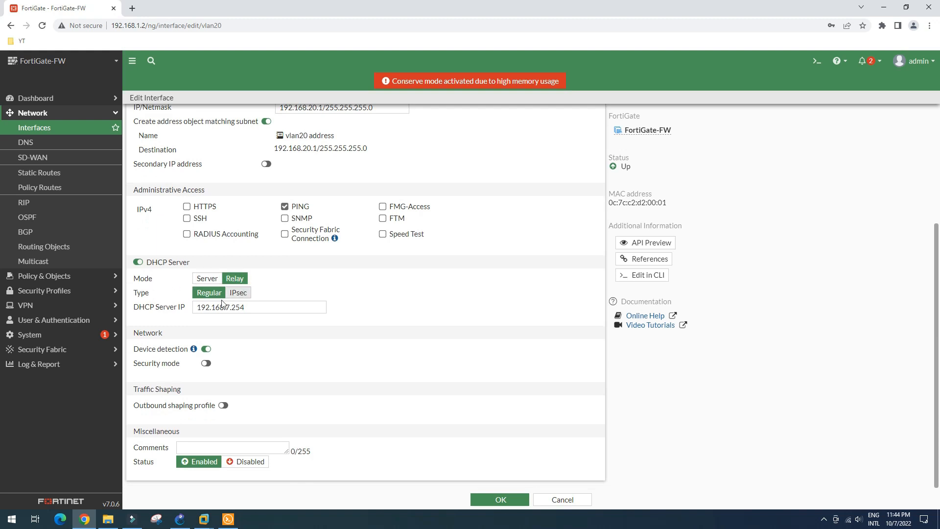
pyautogui.moveTo(261, 305); pyautogui.dragTo(190, 310)
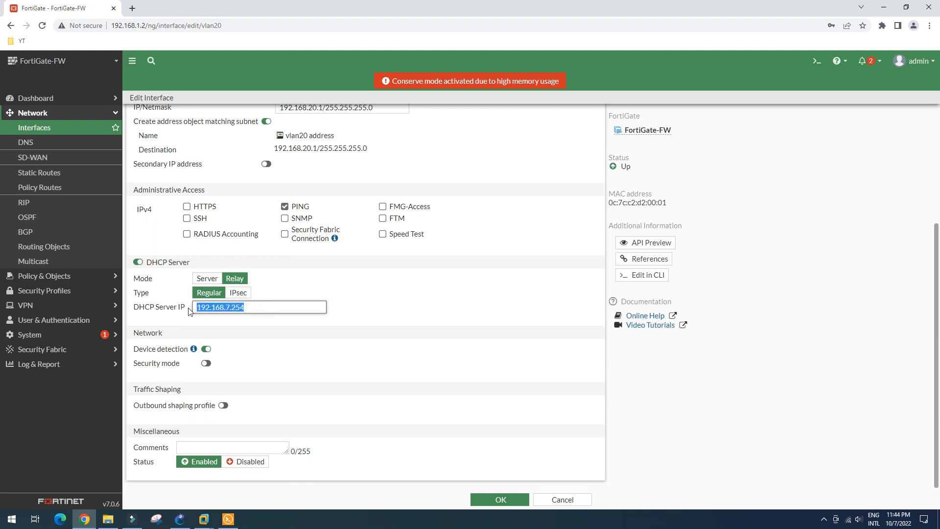
pyautogui.click(32, 129)
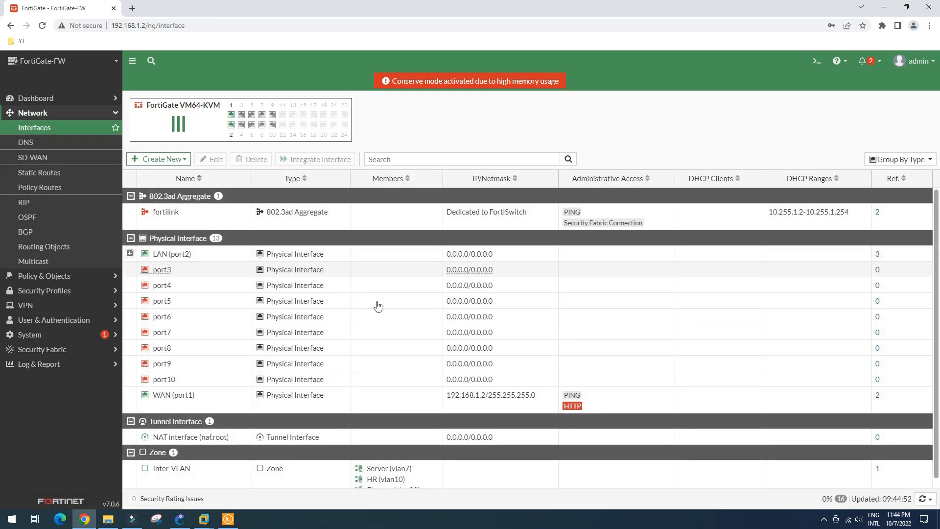
pyautogui.click(130, 253)
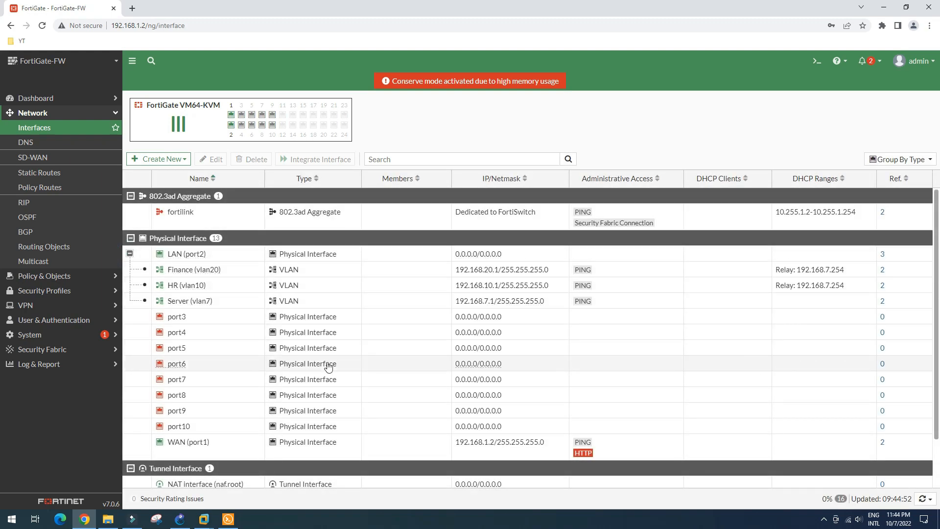
pyautogui.hotkey('alt', 'Tab')
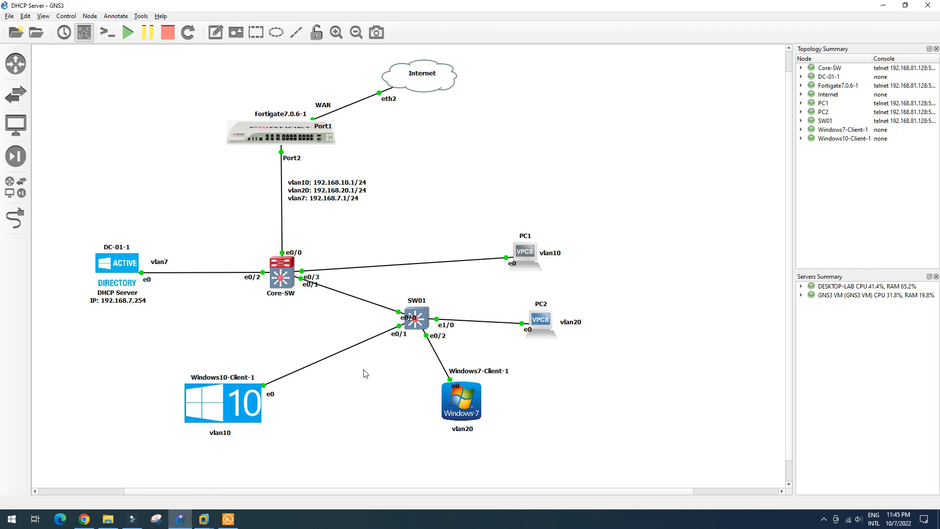
pyautogui.moveTo(524, 252)
pyautogui.mouseDown()
pyautogui.moveTo(495, 242)
pyautogui.moveTo(523, 253)
pyautogui.mouseUp()
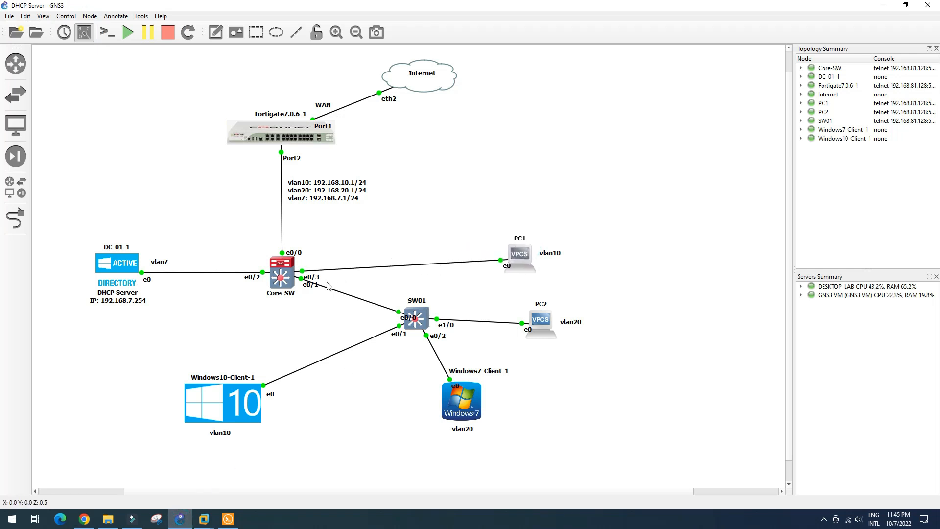